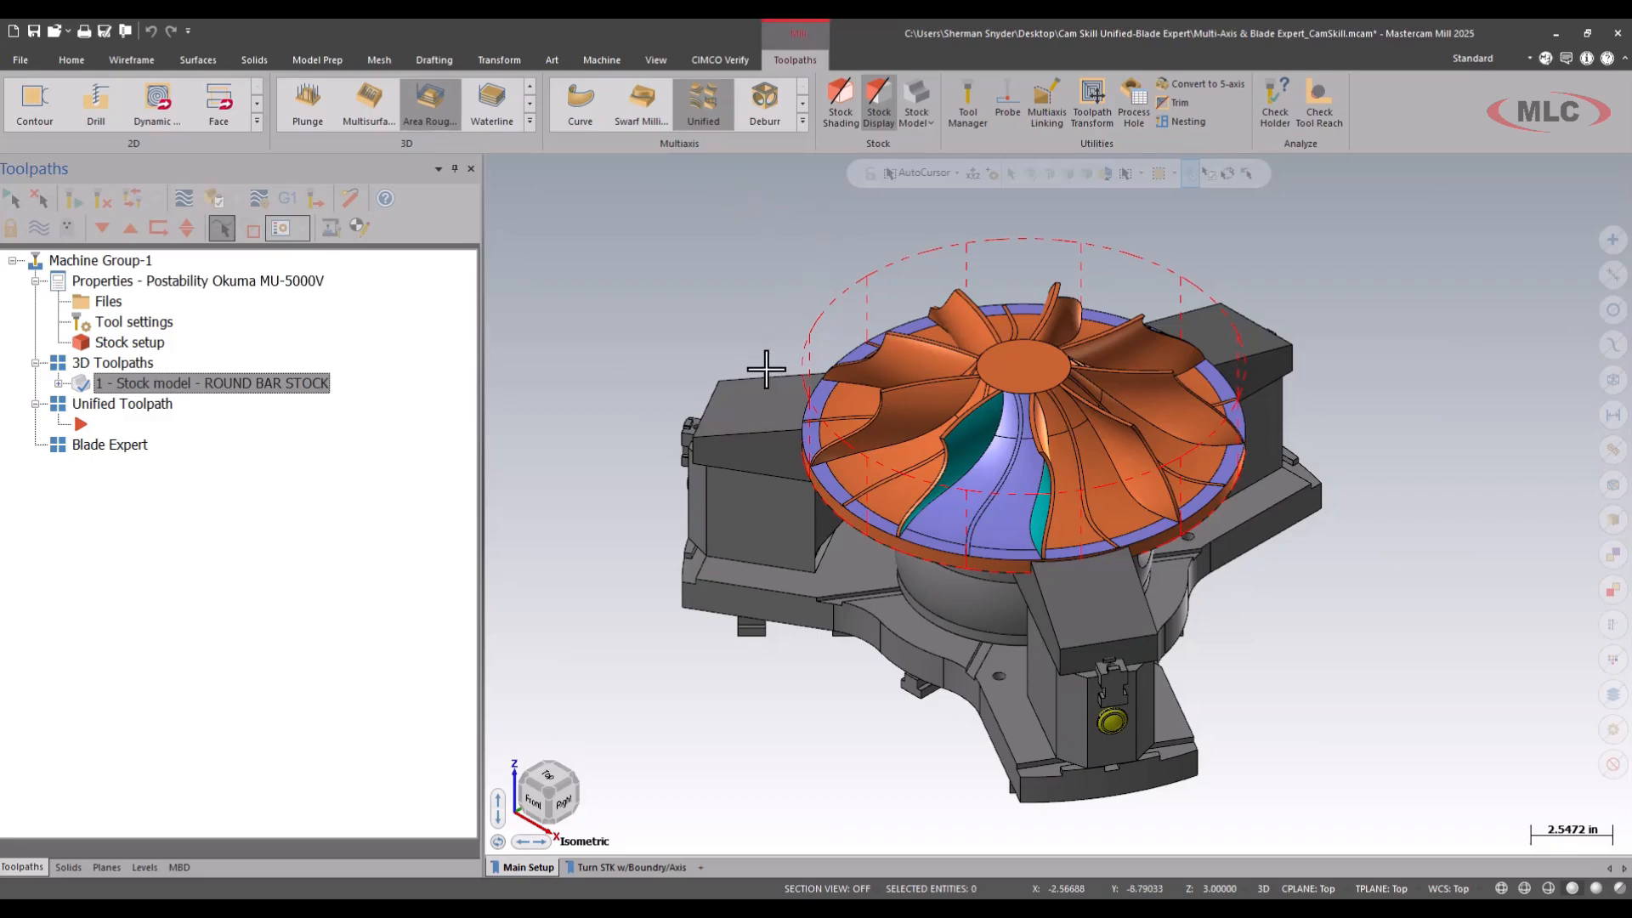
On the Turn STK w/Boundry/Axis viewsheet, start an Area Roughing toolpath and select the domed turned blank's top and profile faces as machining geometry.
click(625, 868)
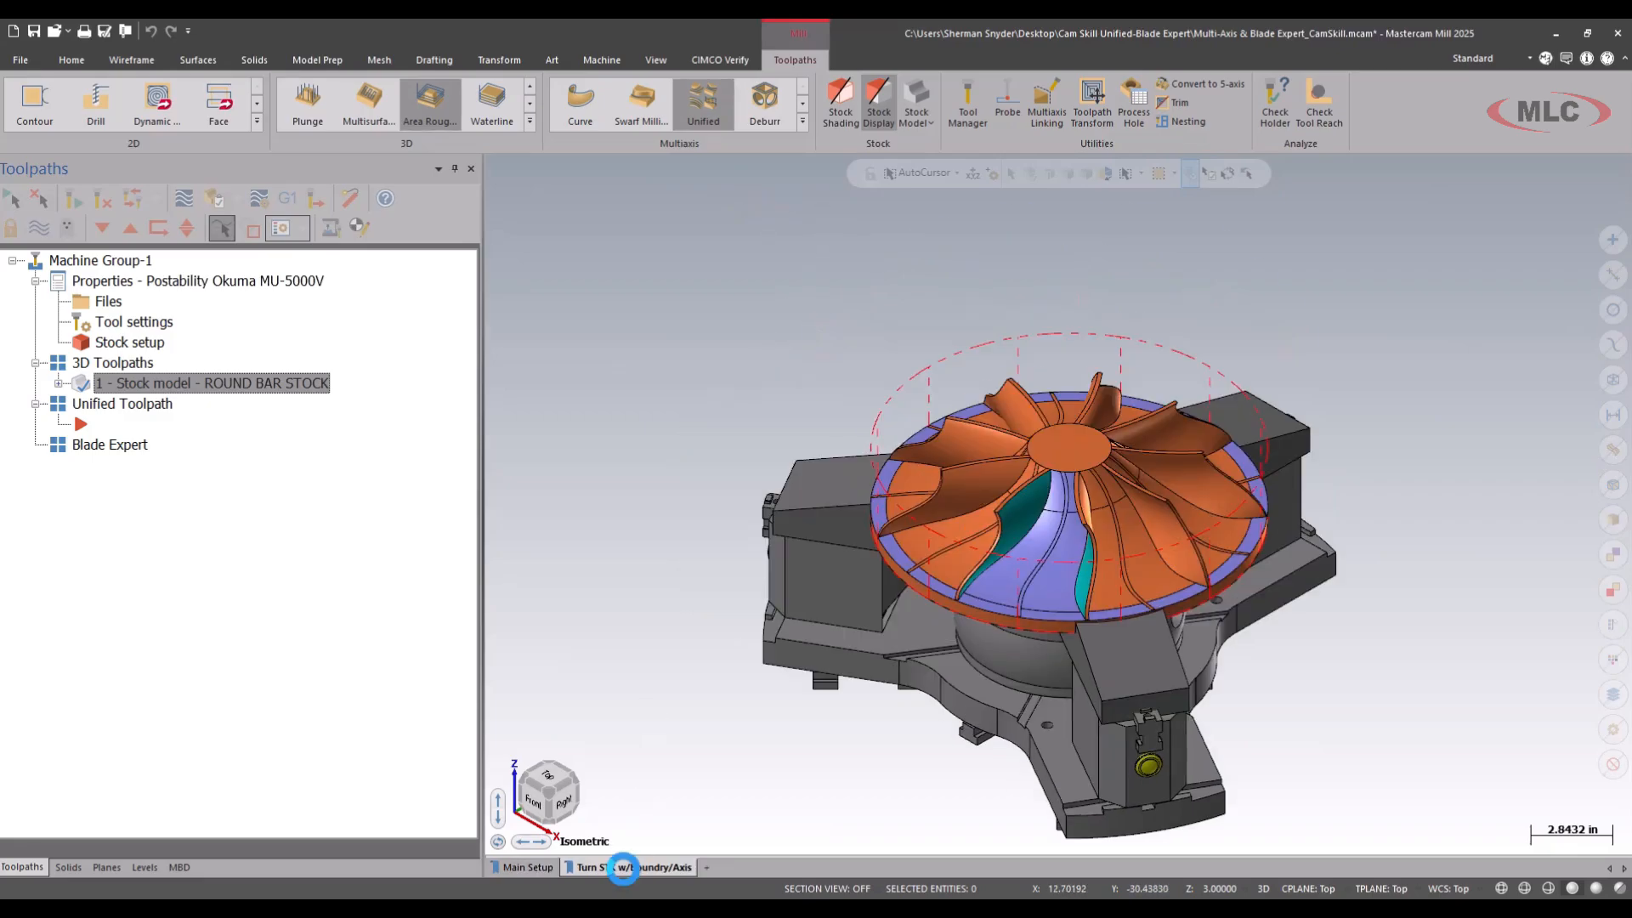
scroll(970, 606, up, 2)
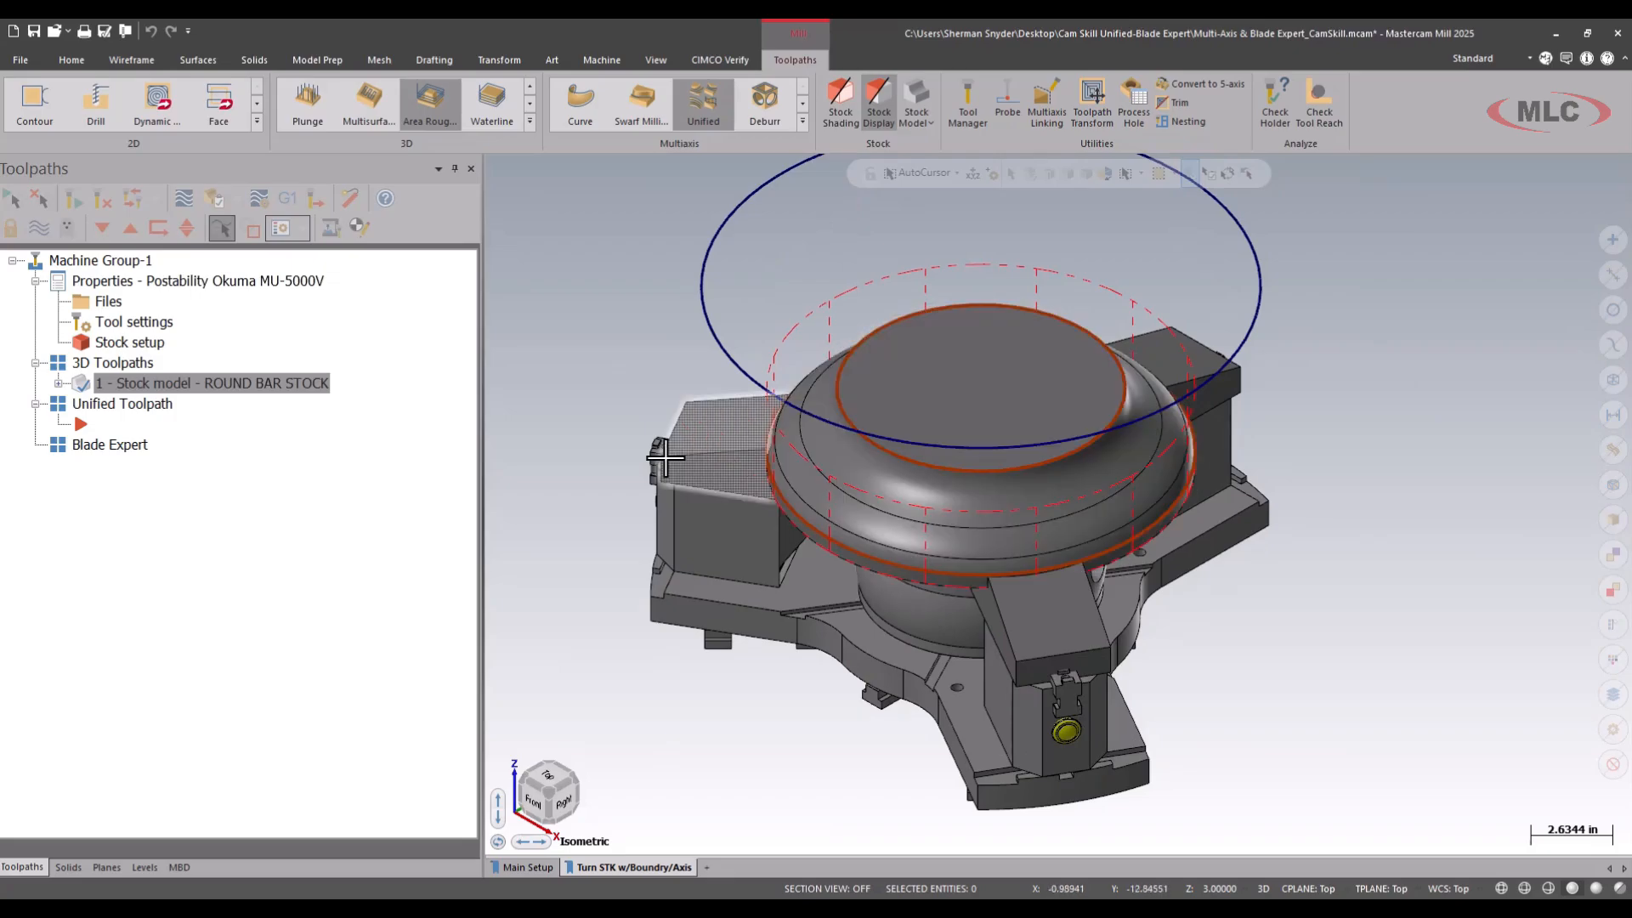
click(418, 95)
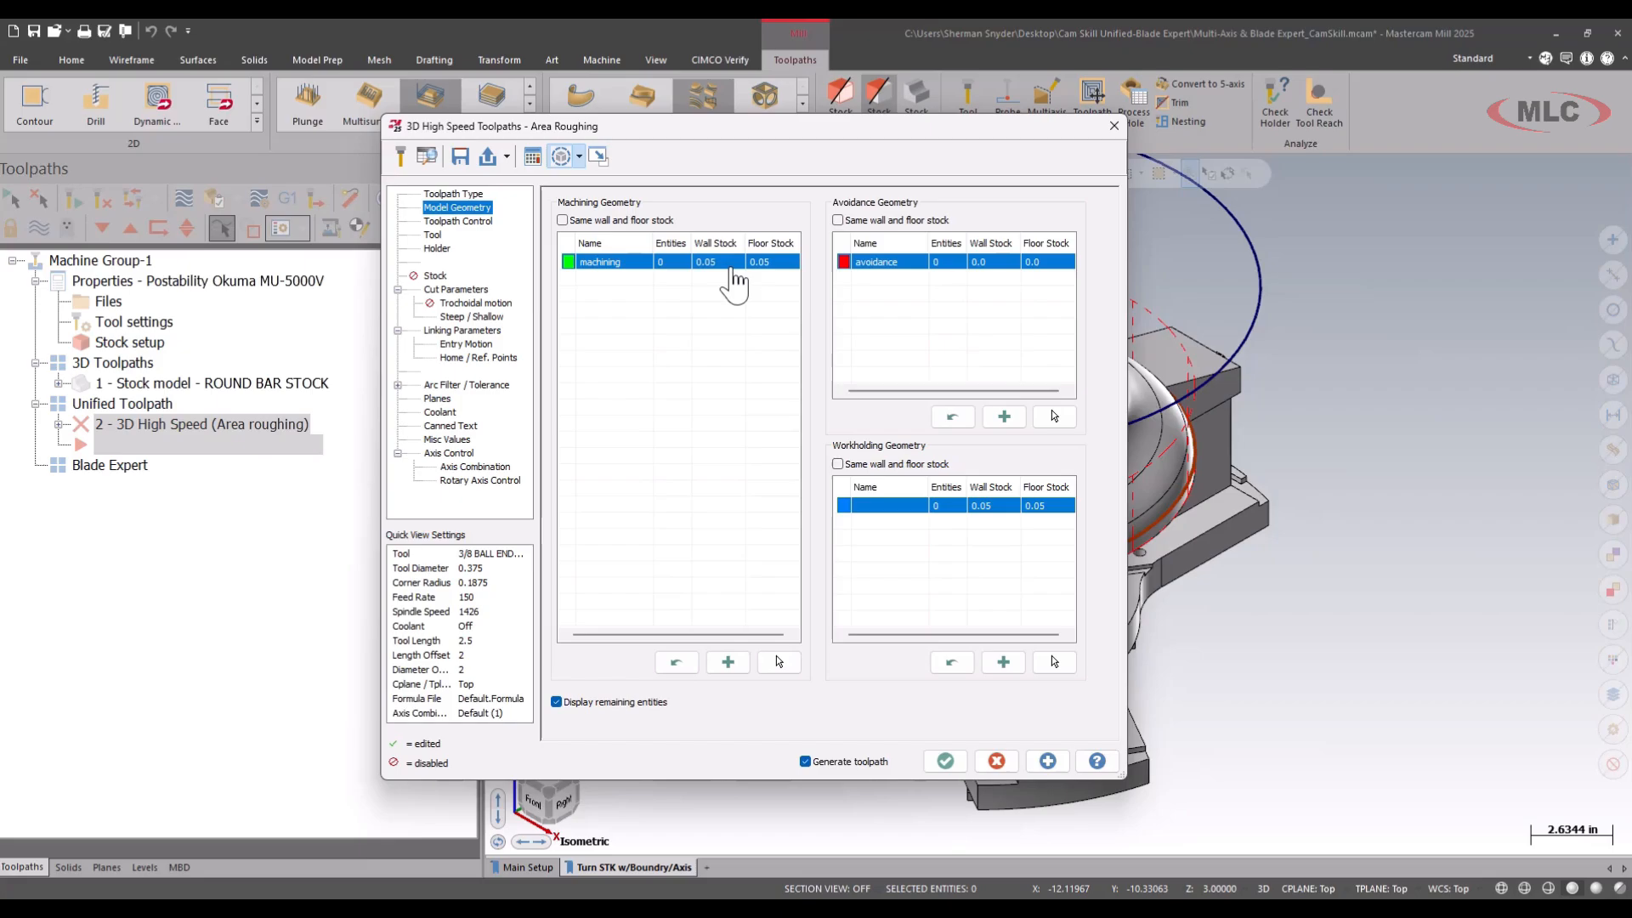
click(778, 662)
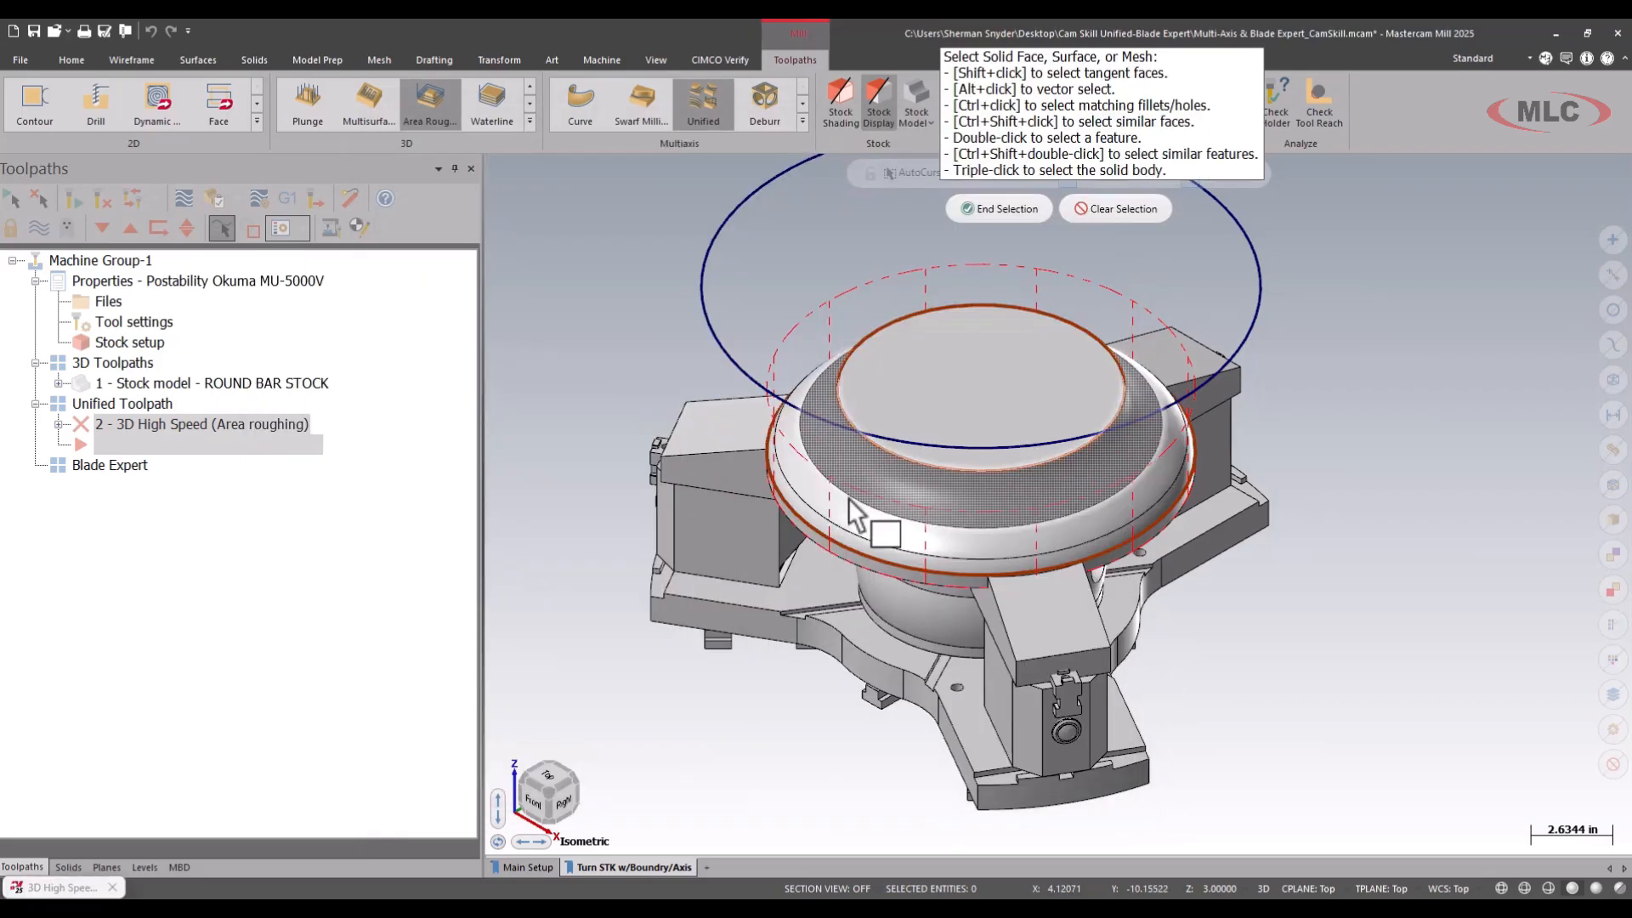
scroll(845, 530, up, 1)
scroll(855, 556, up, 5)
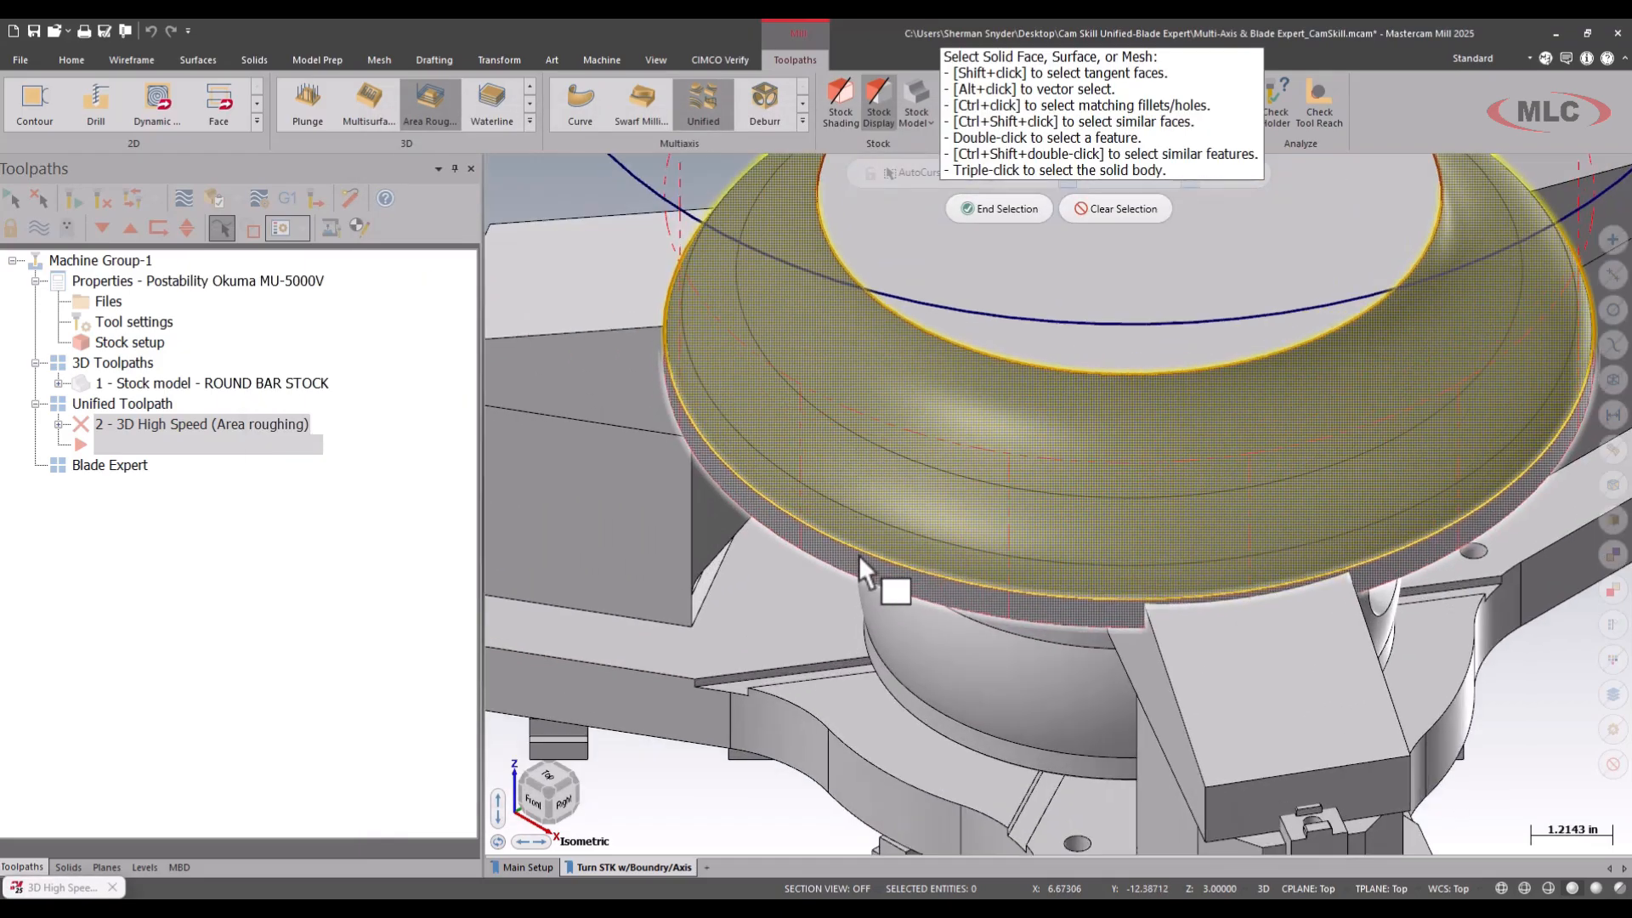
scroll(862, 552, down, 5)
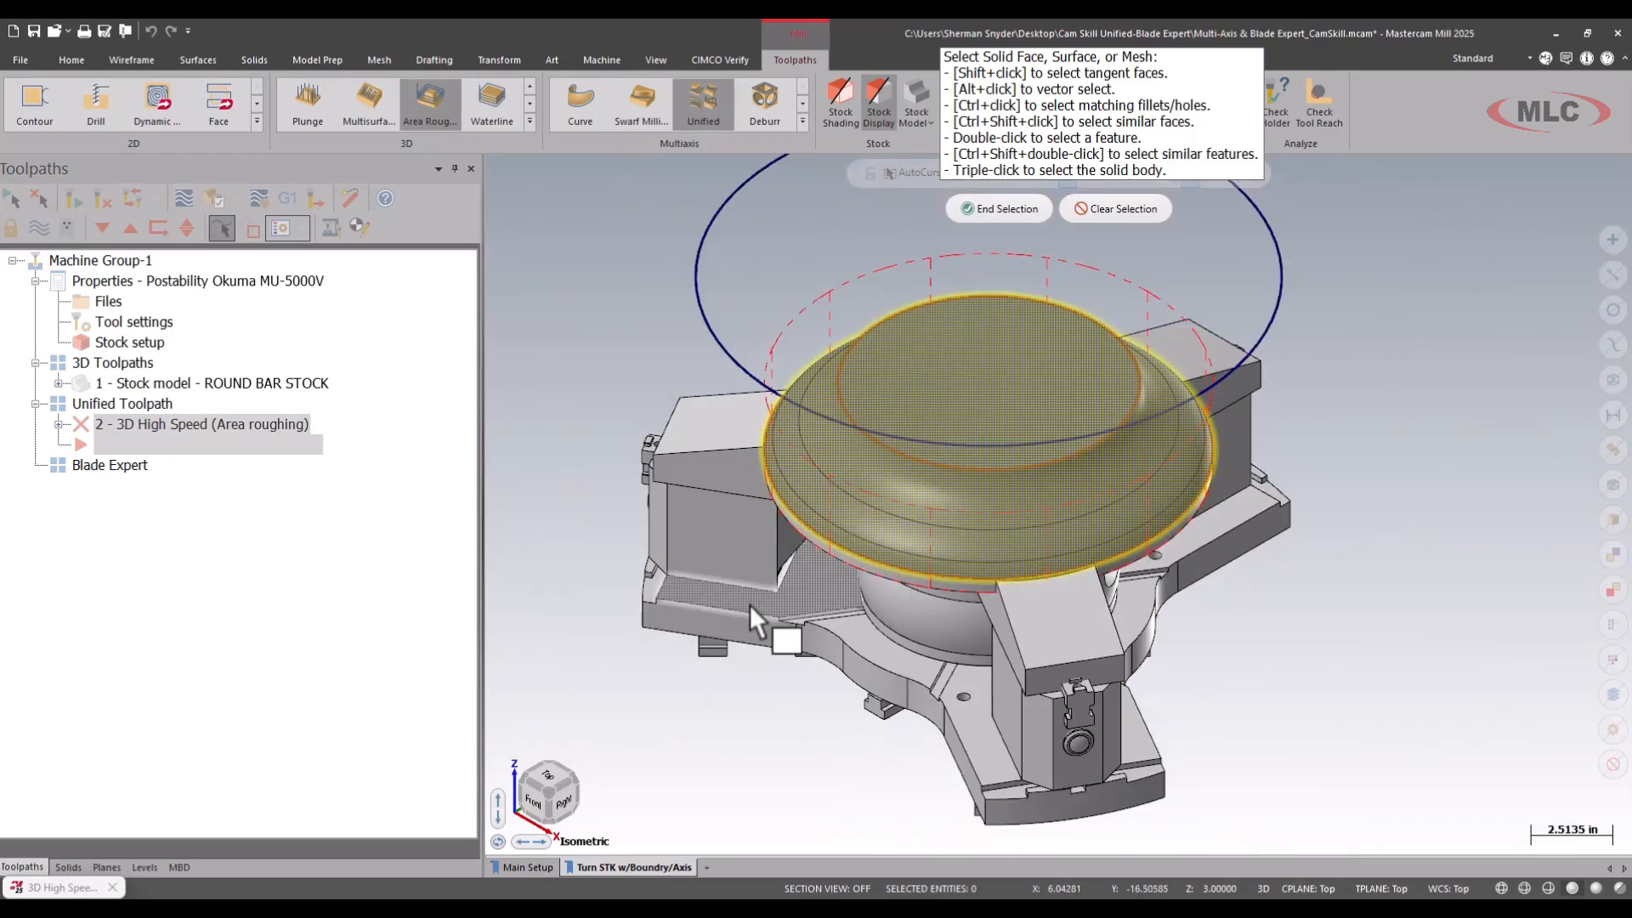
click(993, 208)
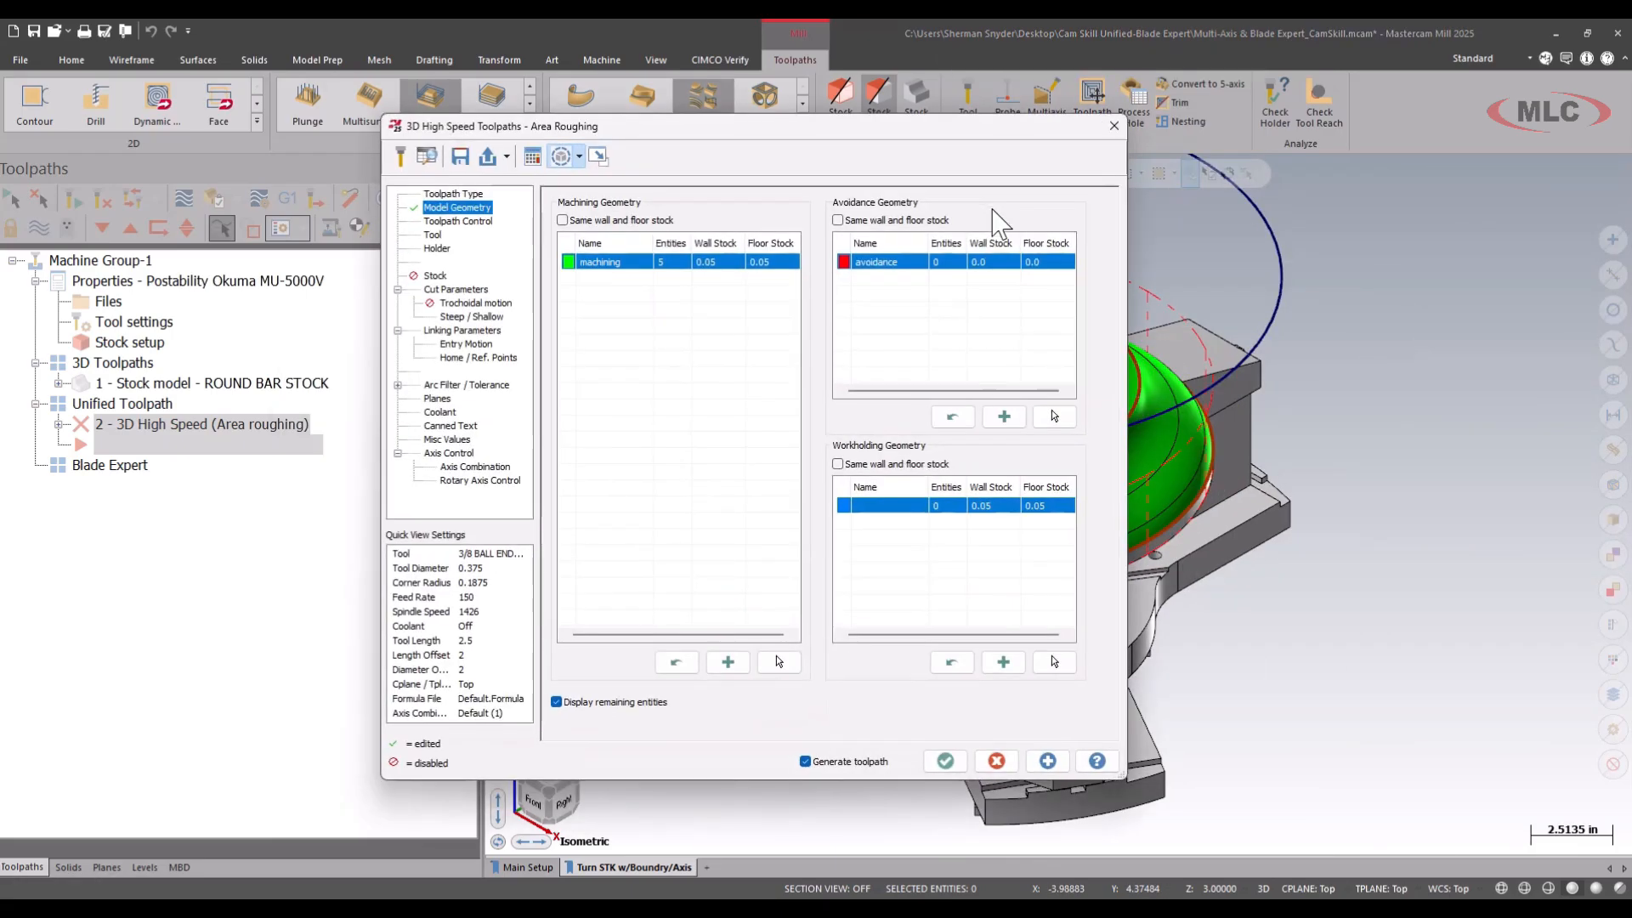
Select the large circle around the part as the containment boundary chain in the toolpath control settings.
click(459, 221)
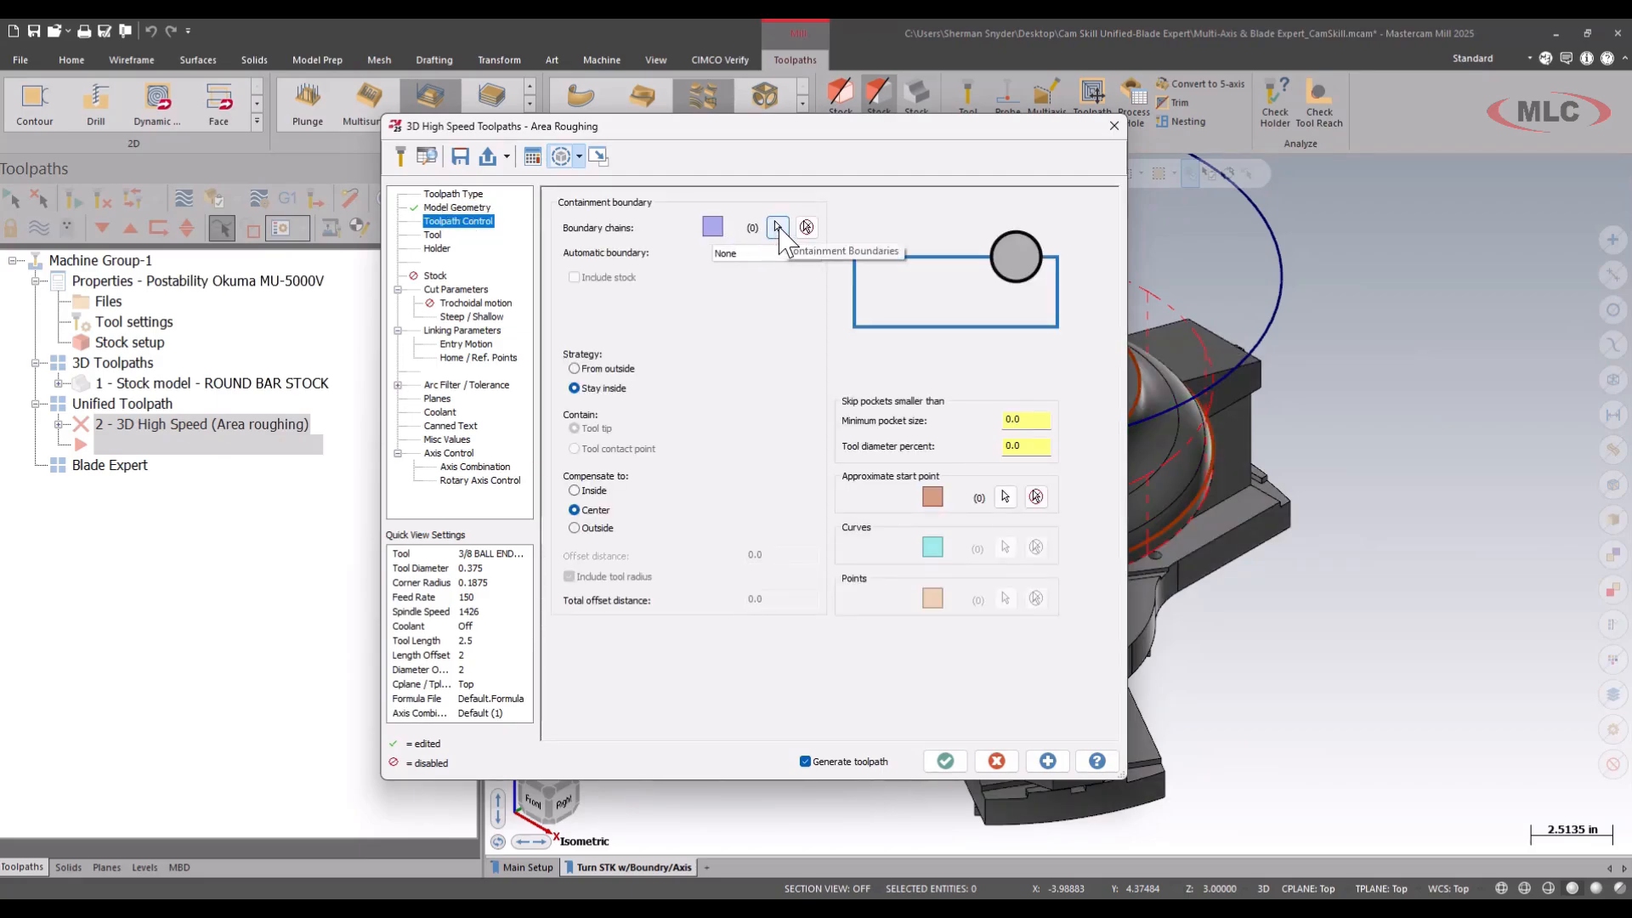
click(778, 227)
click(727, 297)
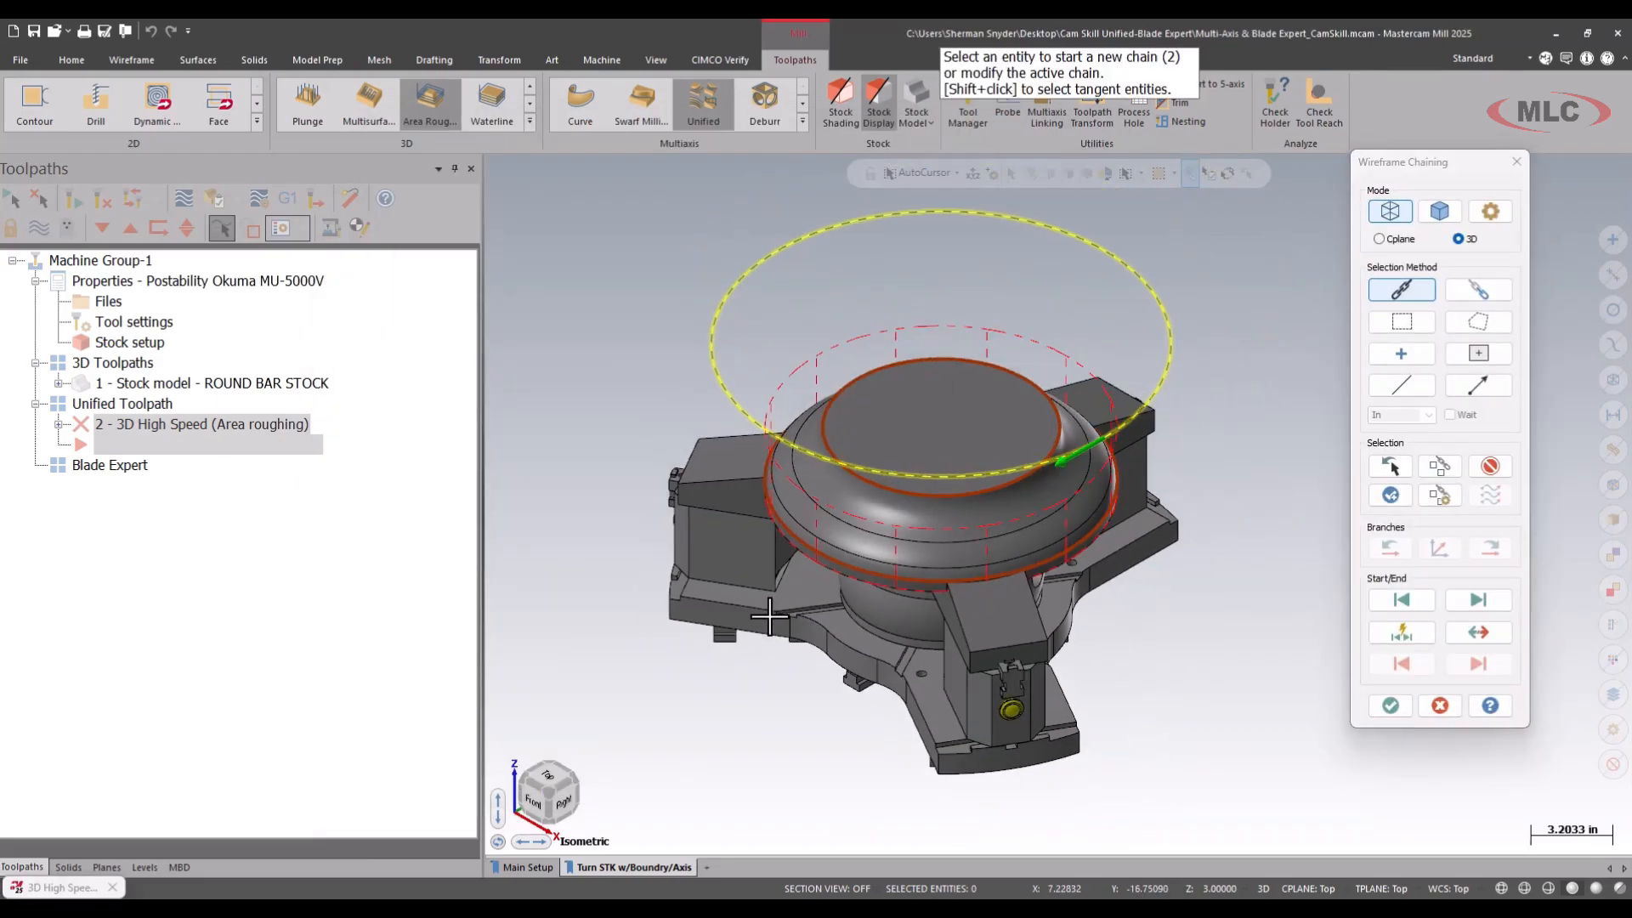
click(1391, 705)
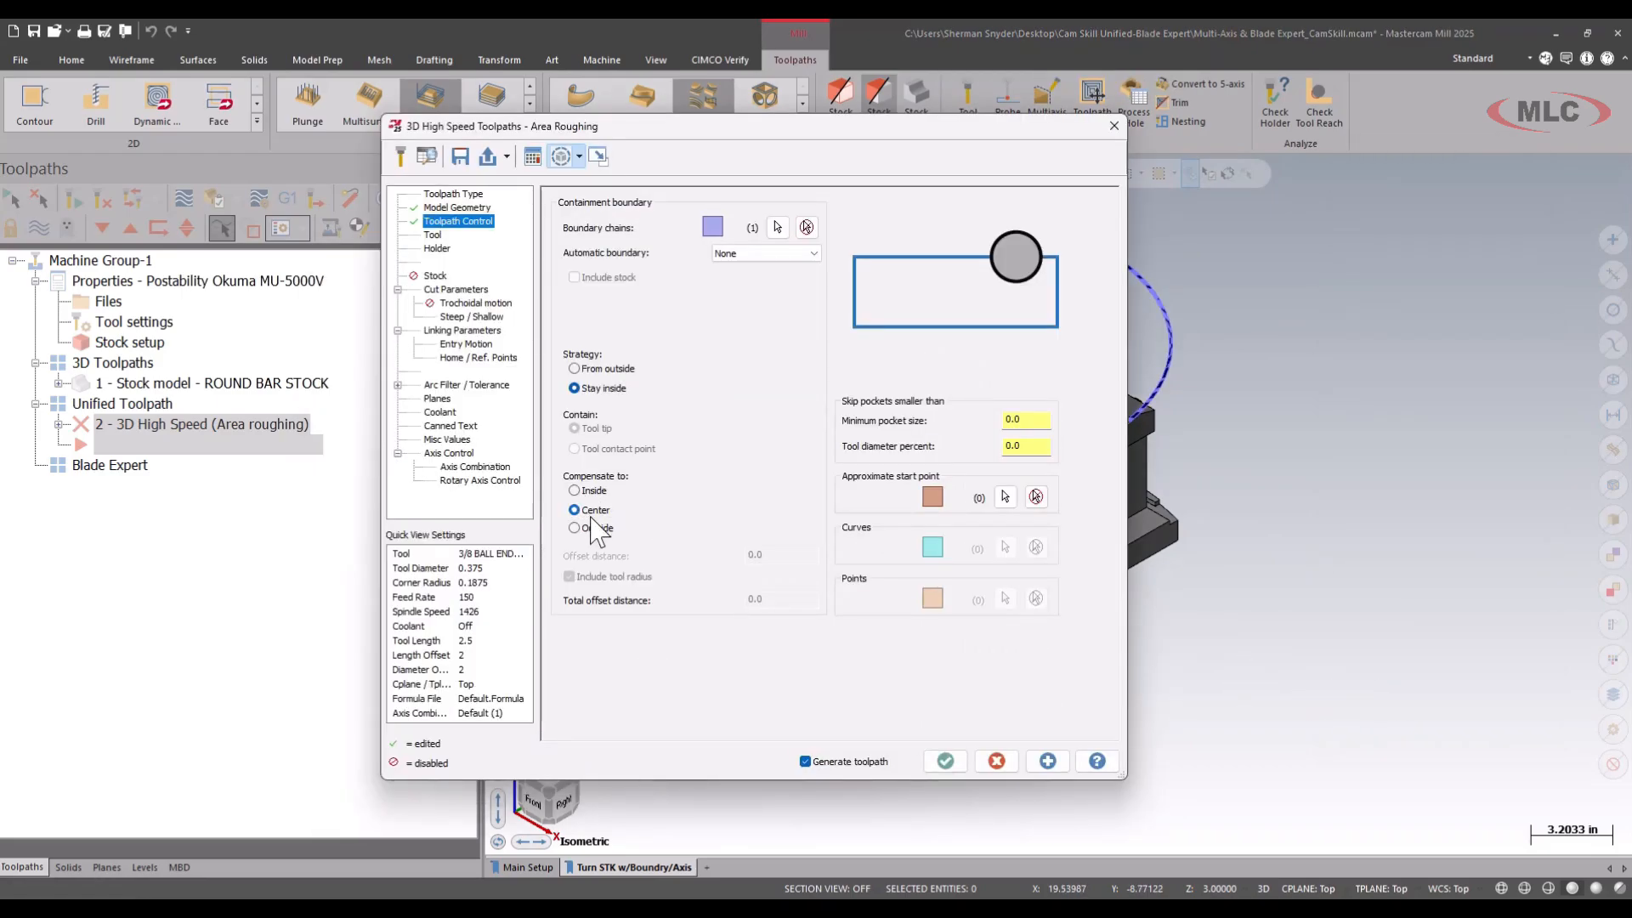
Choose the 3.0 HIGHFEED MILL as the tool and enter the comment RGH PROFILE.
click(432, 236)
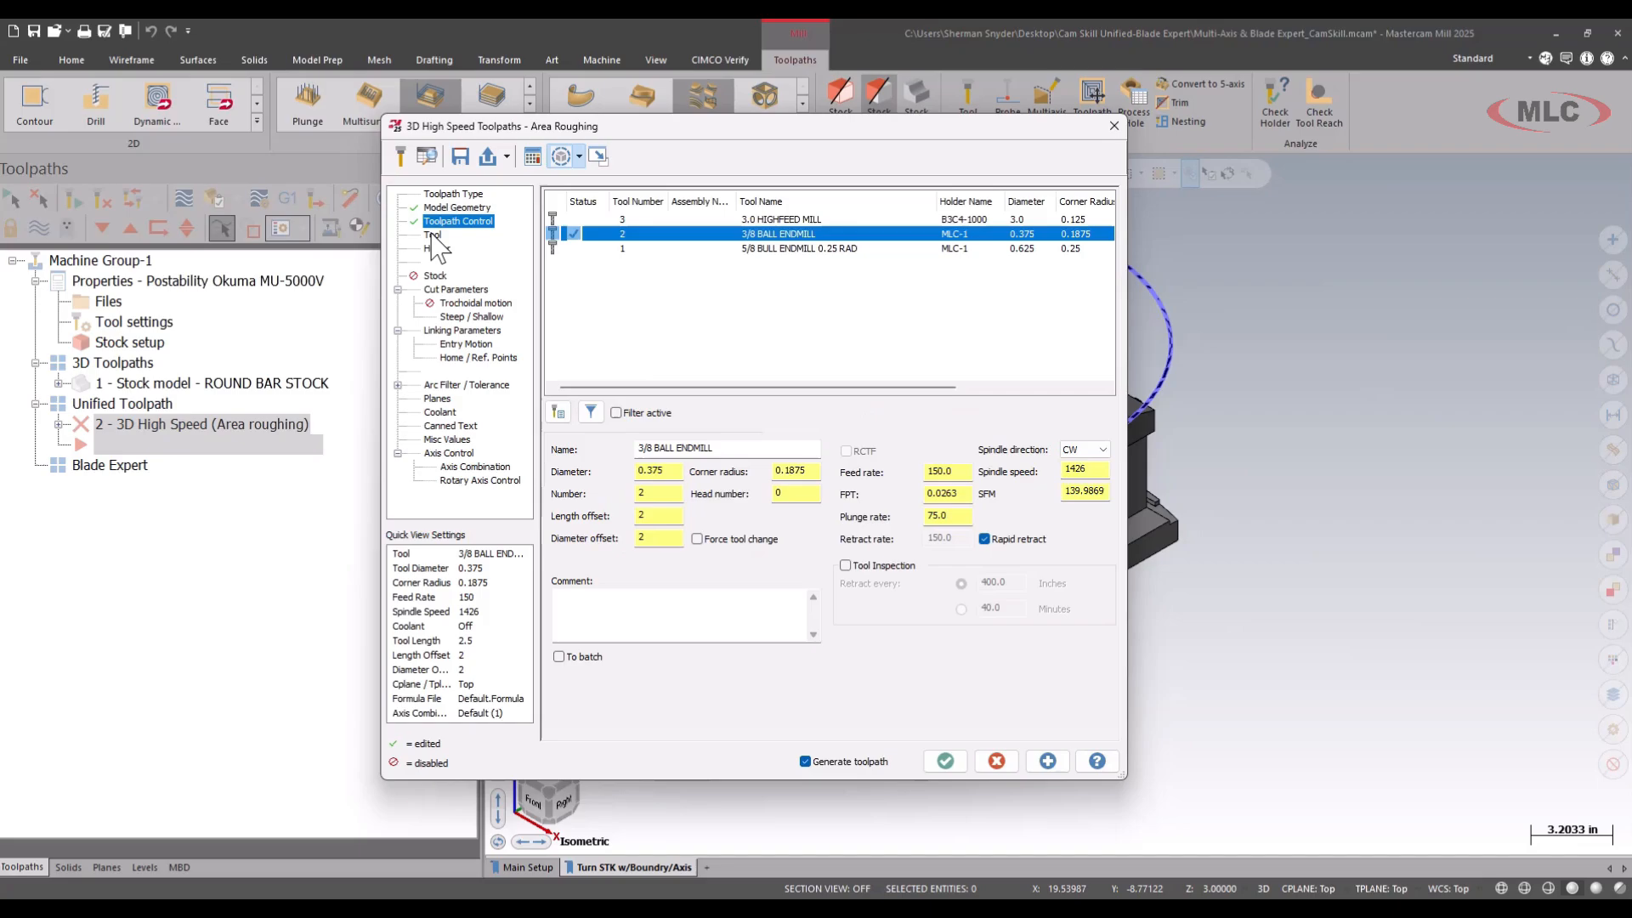
click(795, 221)
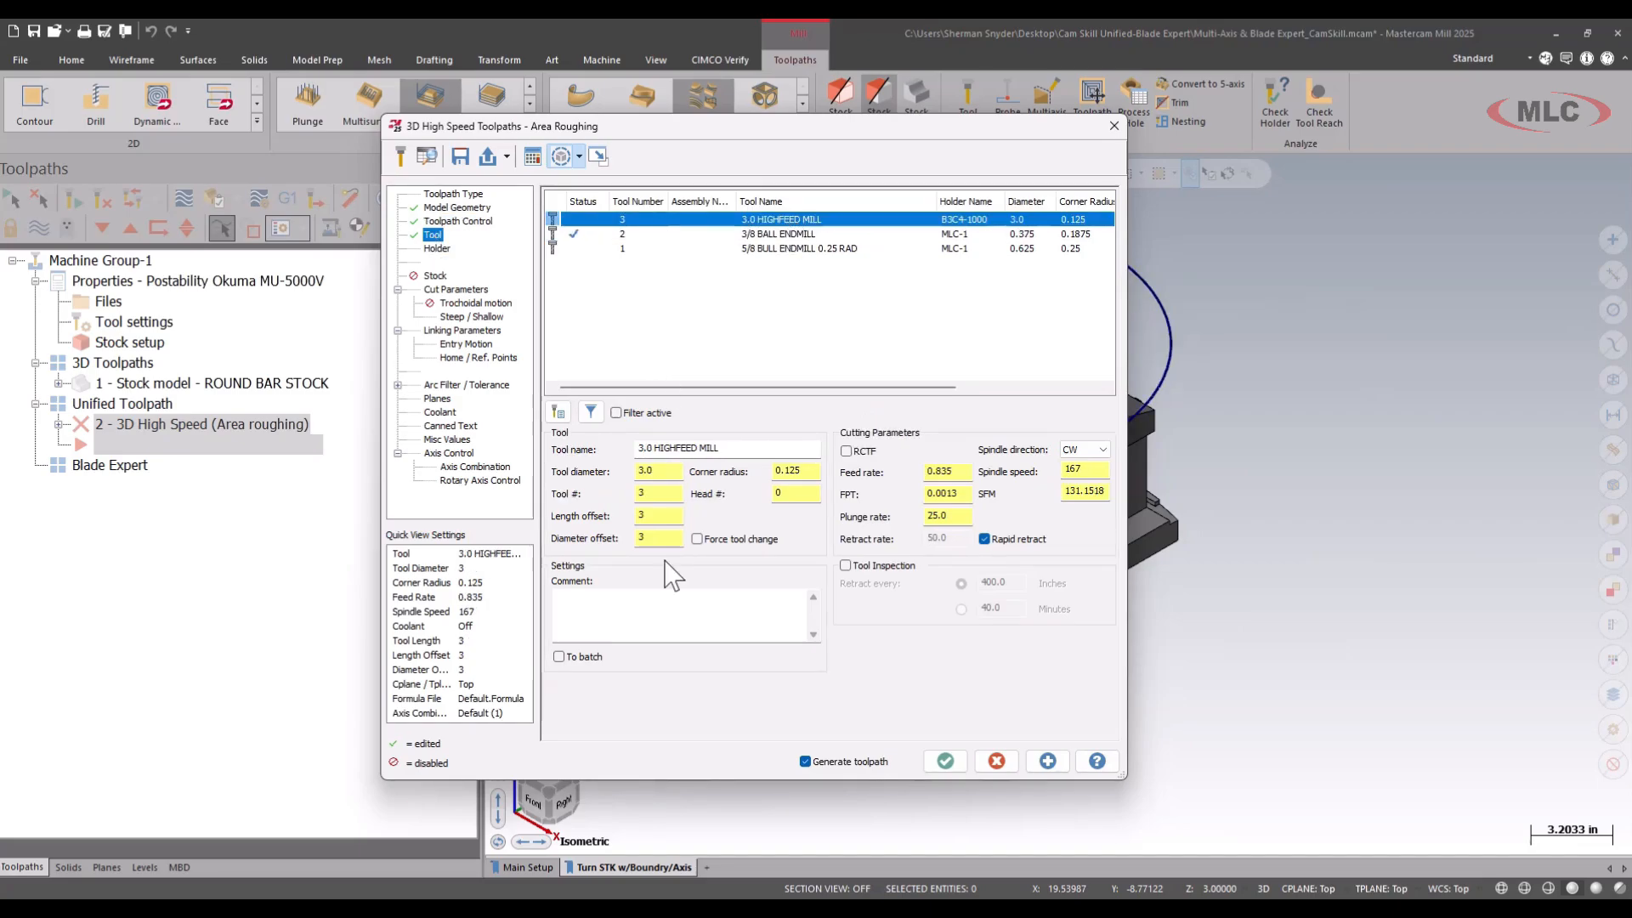
click(665, 619)
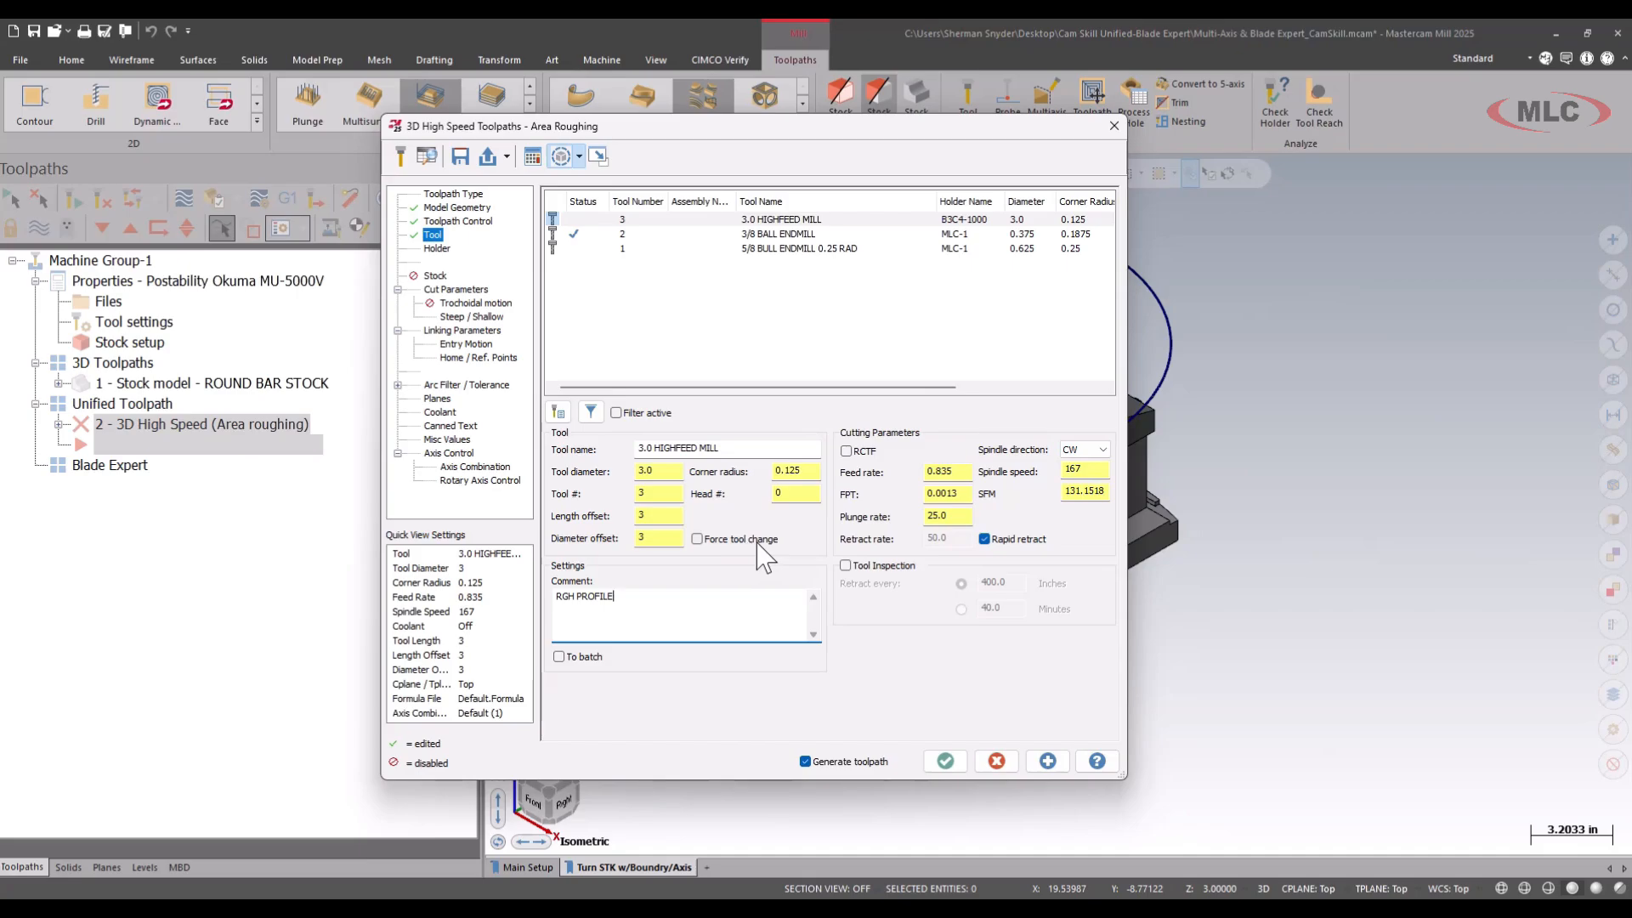
Set the high-feed mill's surface speed to 450 SFM and adjust its feed per tooth to give a feed rate of 68.76.
click(1078, 493)
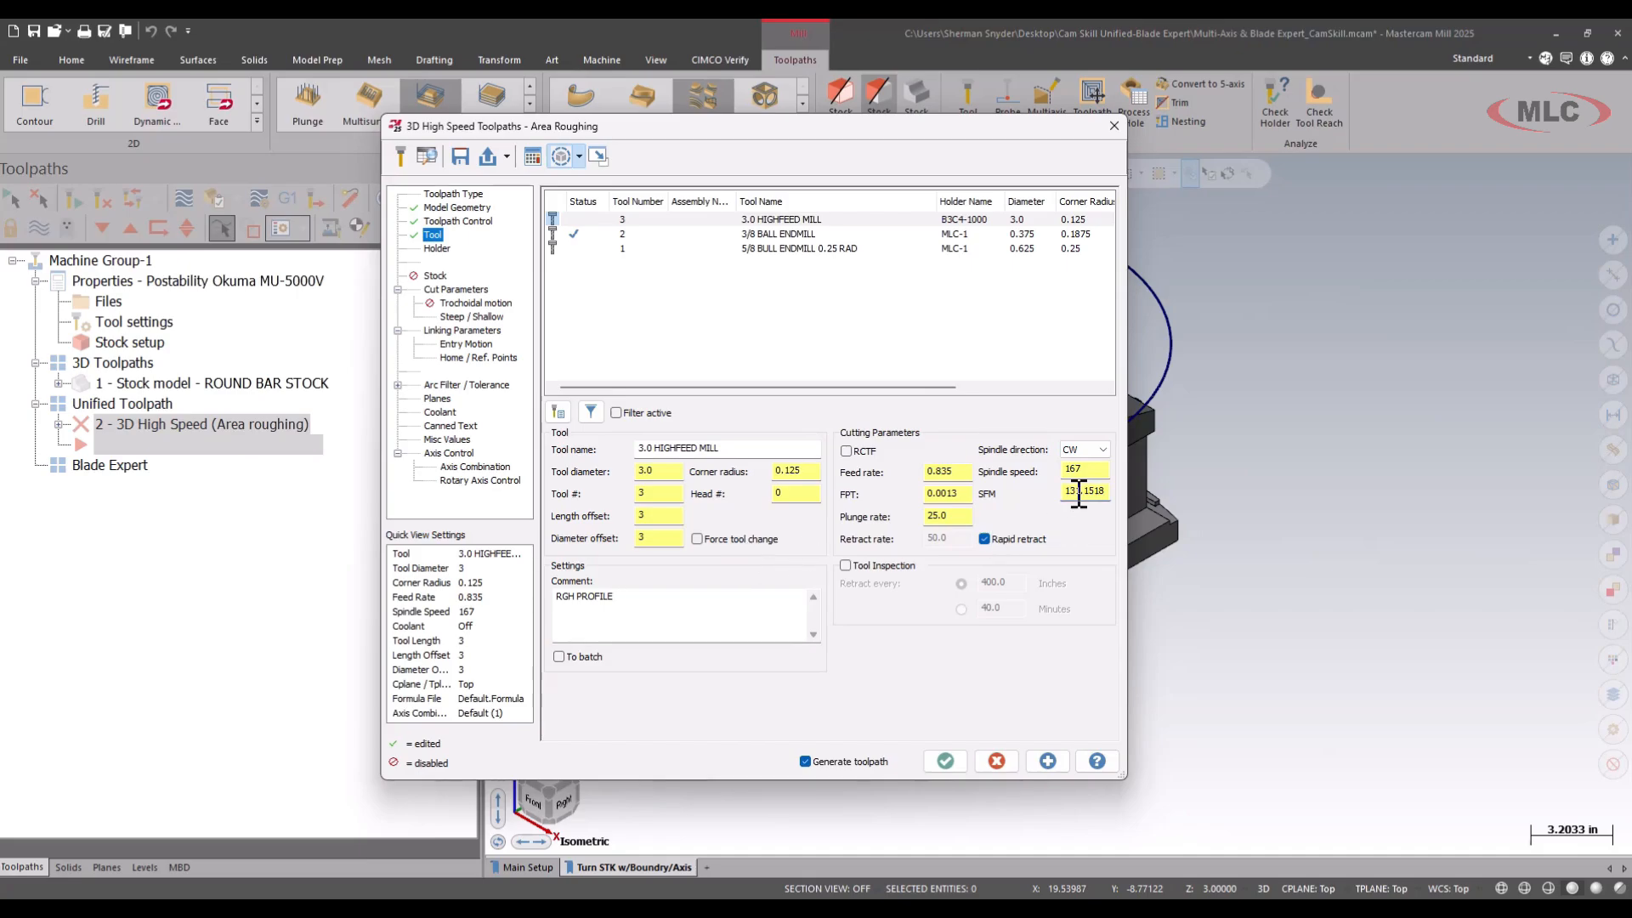
text(450)
key(Tab)
click(963, 492)
text(1)
key(Tab)
click(946, 494)
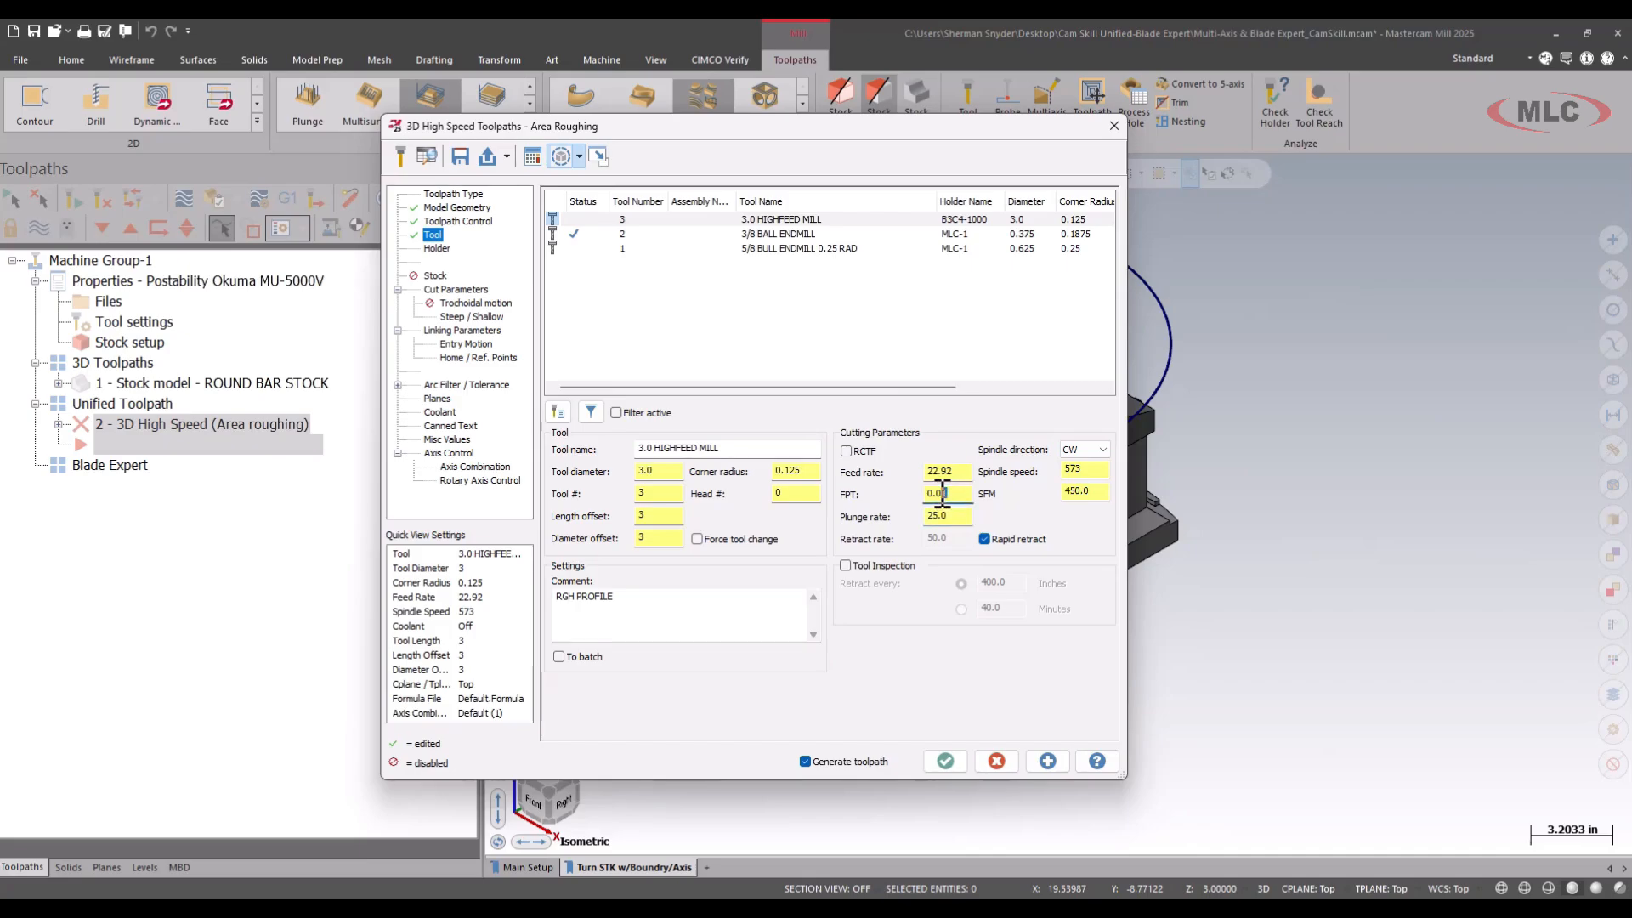
key(Tab)
Set the stepdown to .08 in the roughing cut parameters.
click(456, 290)
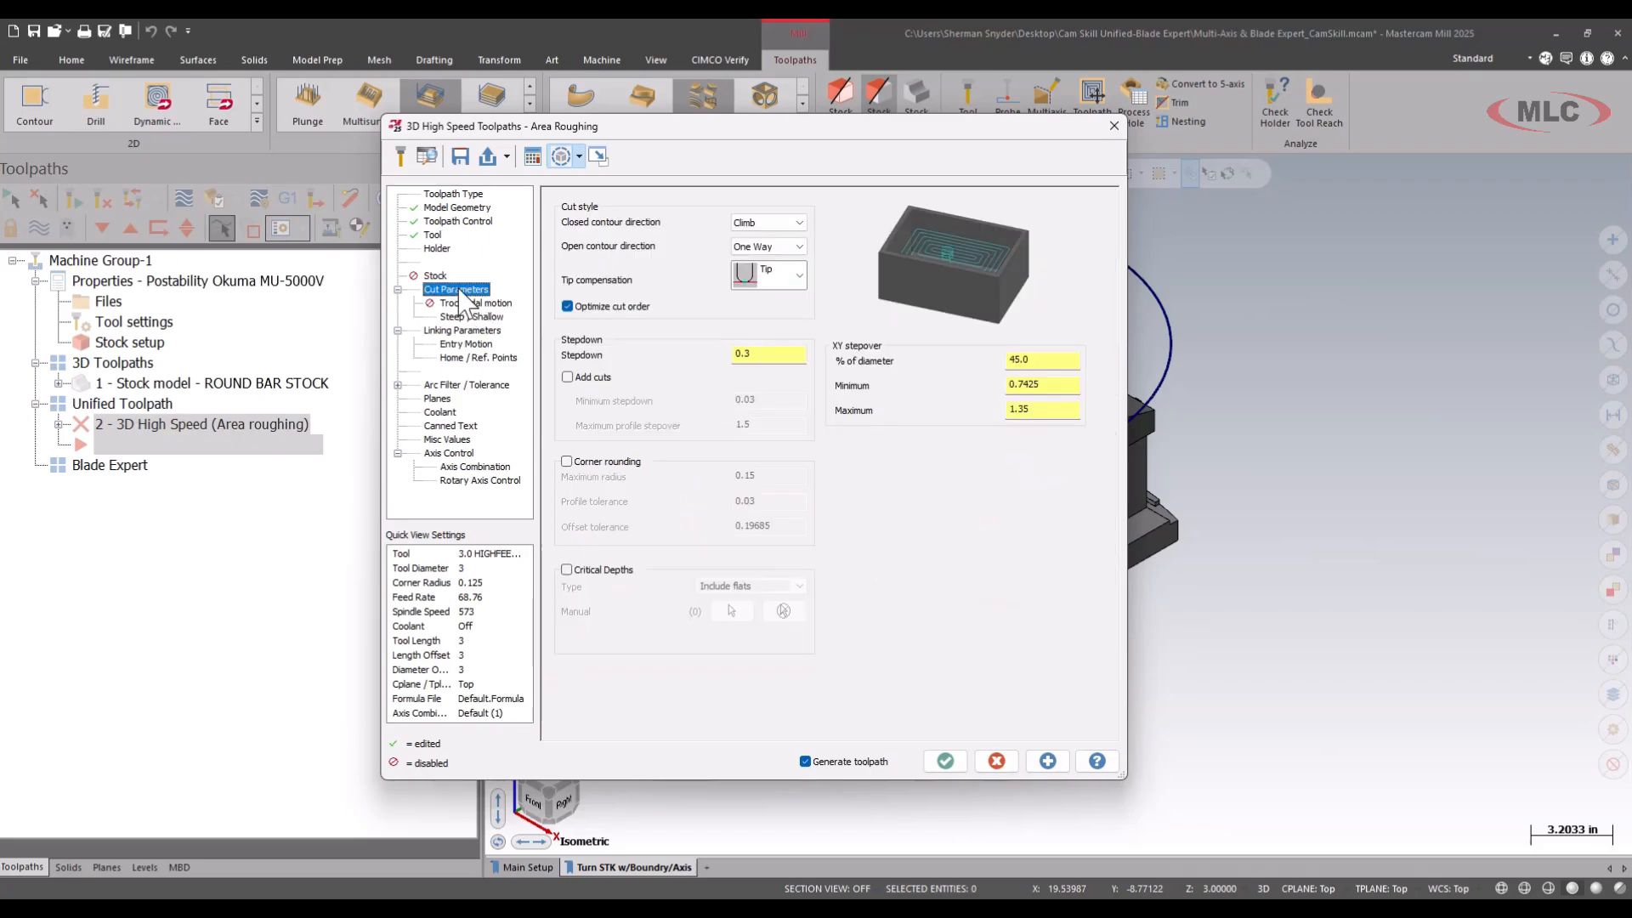
click(780, 353)
text(.08)
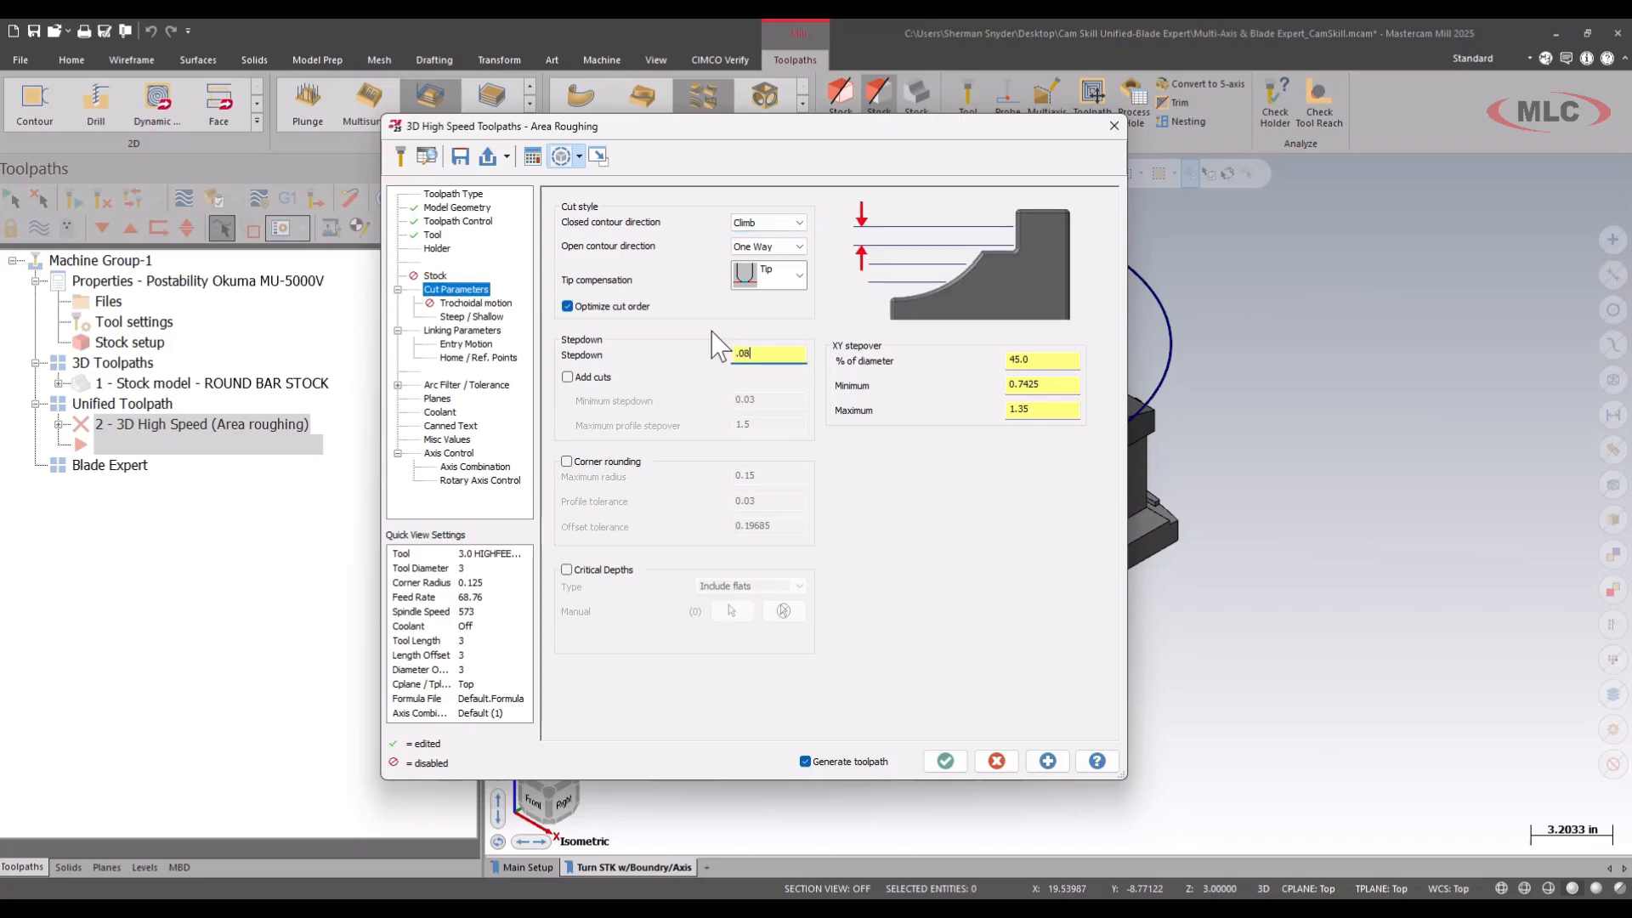
key(Tab)
Set the absolute clearance plane to 1.0 in the linking parameters.
click(466, 332)
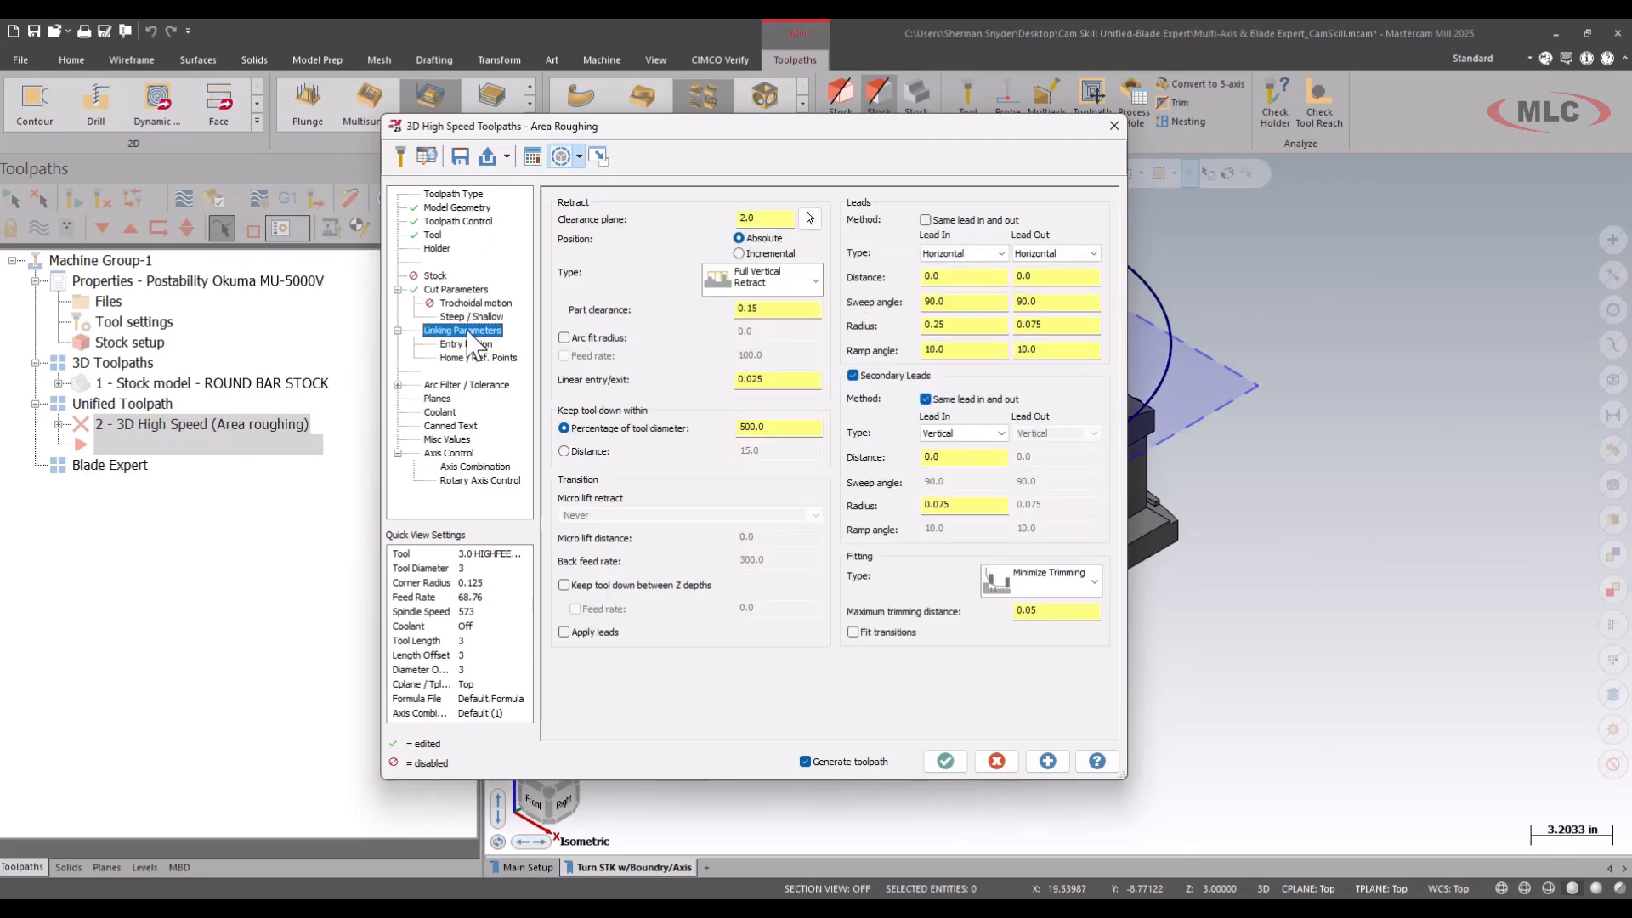
double_click(760, 218)
text(1.0)
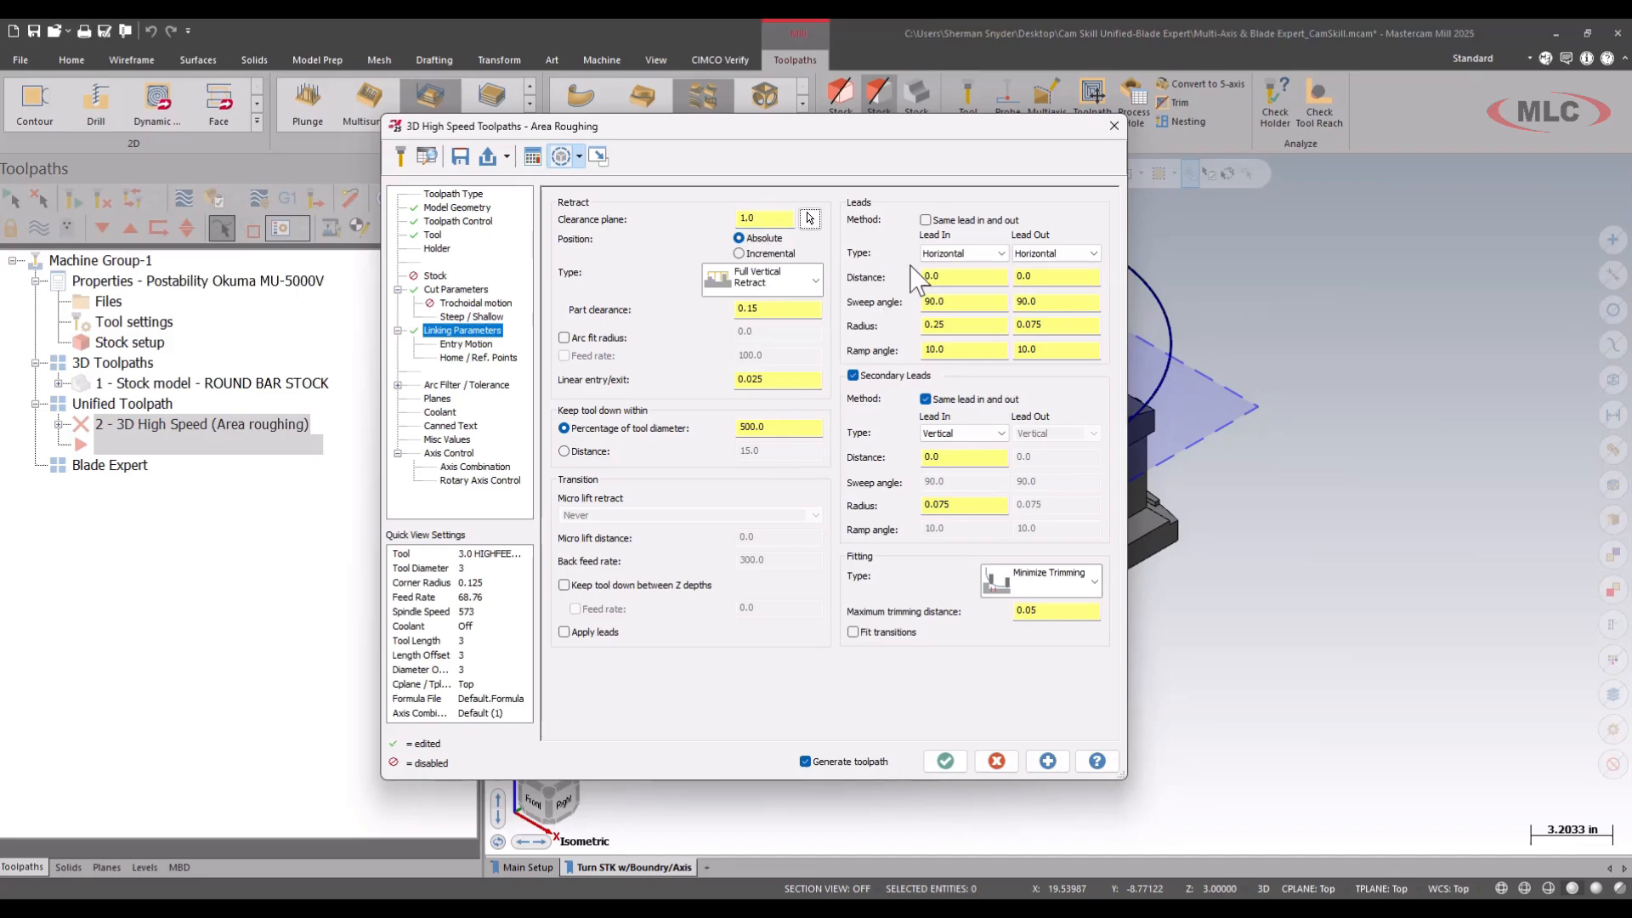
Make the primary lead in and lead out the same, with Horizontal type and a radius of 1.0.
click(926, 220)
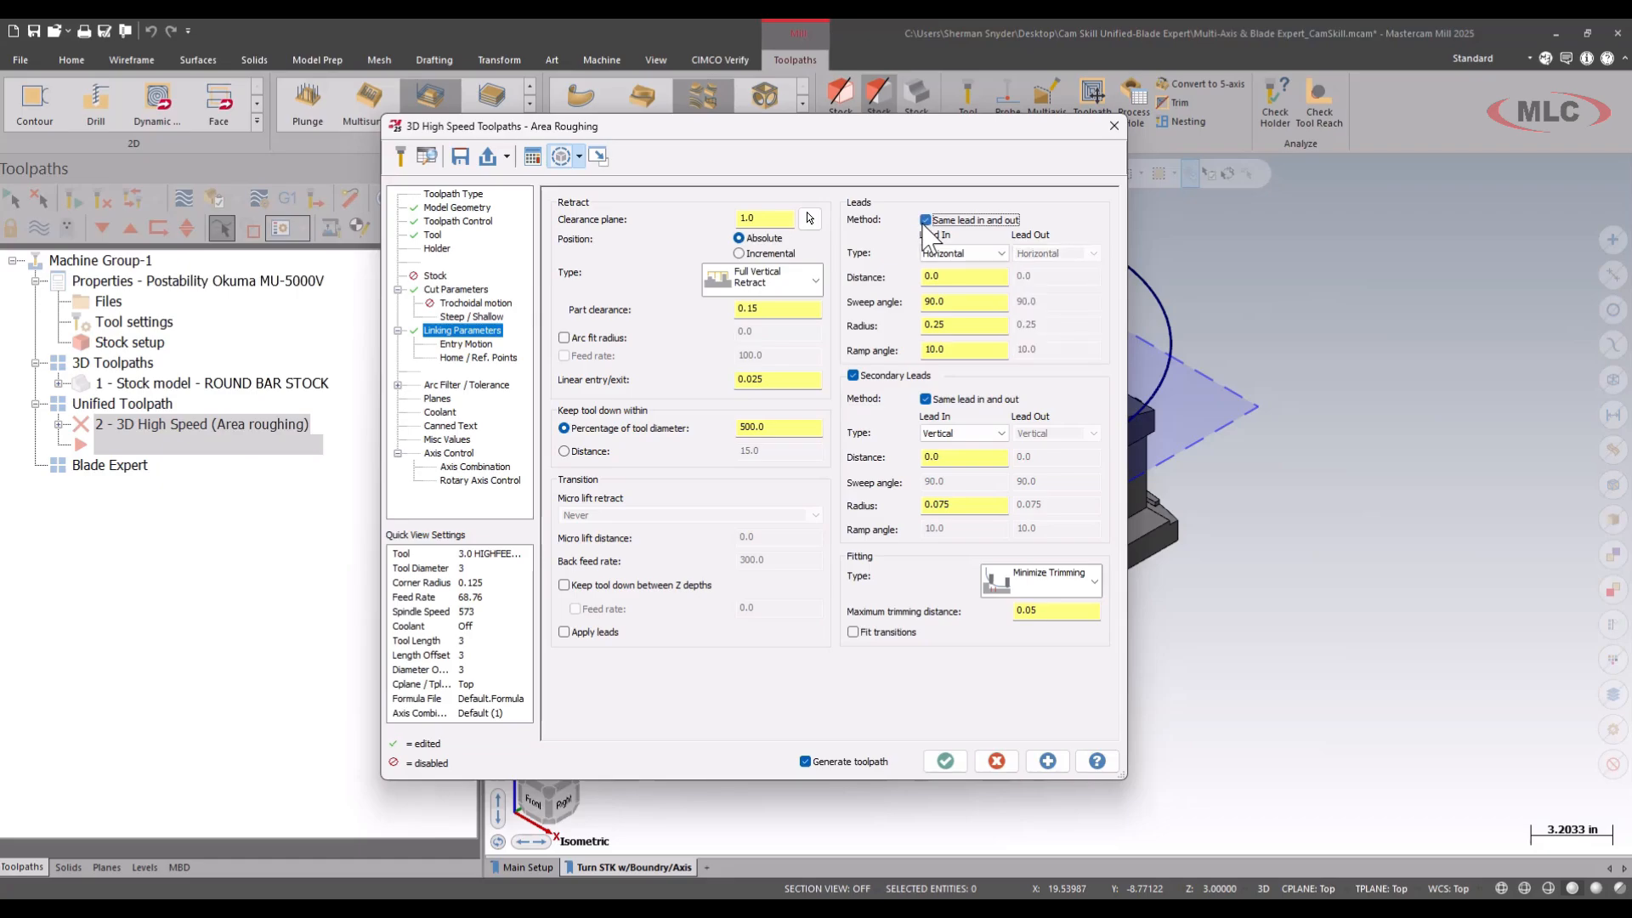
click(963, 254)
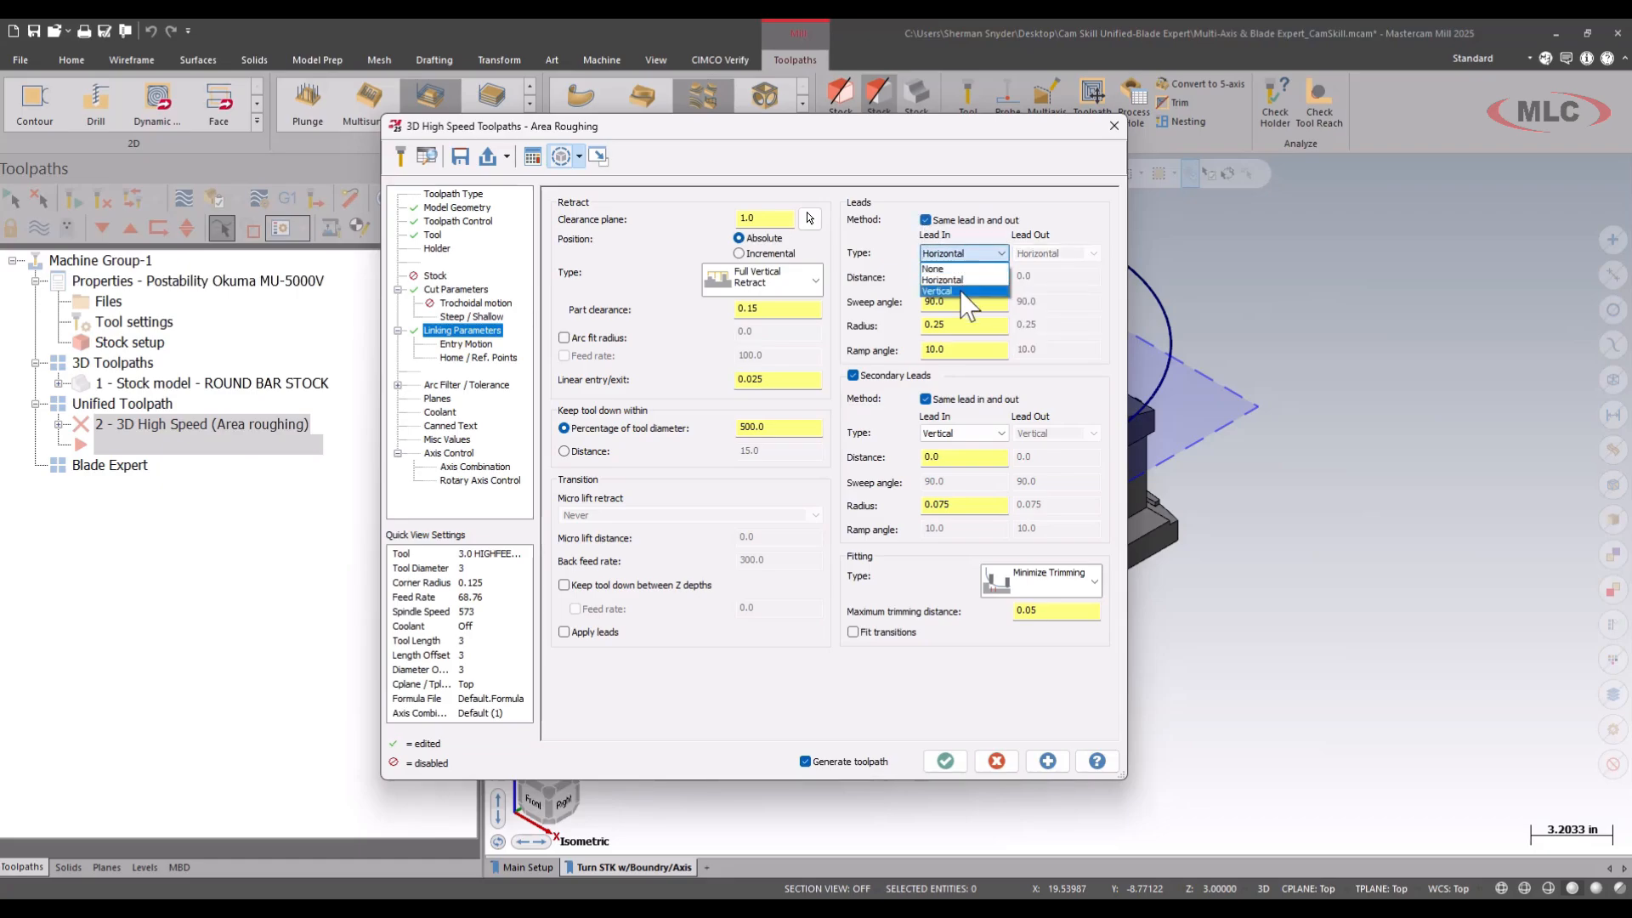
click(963, 281)
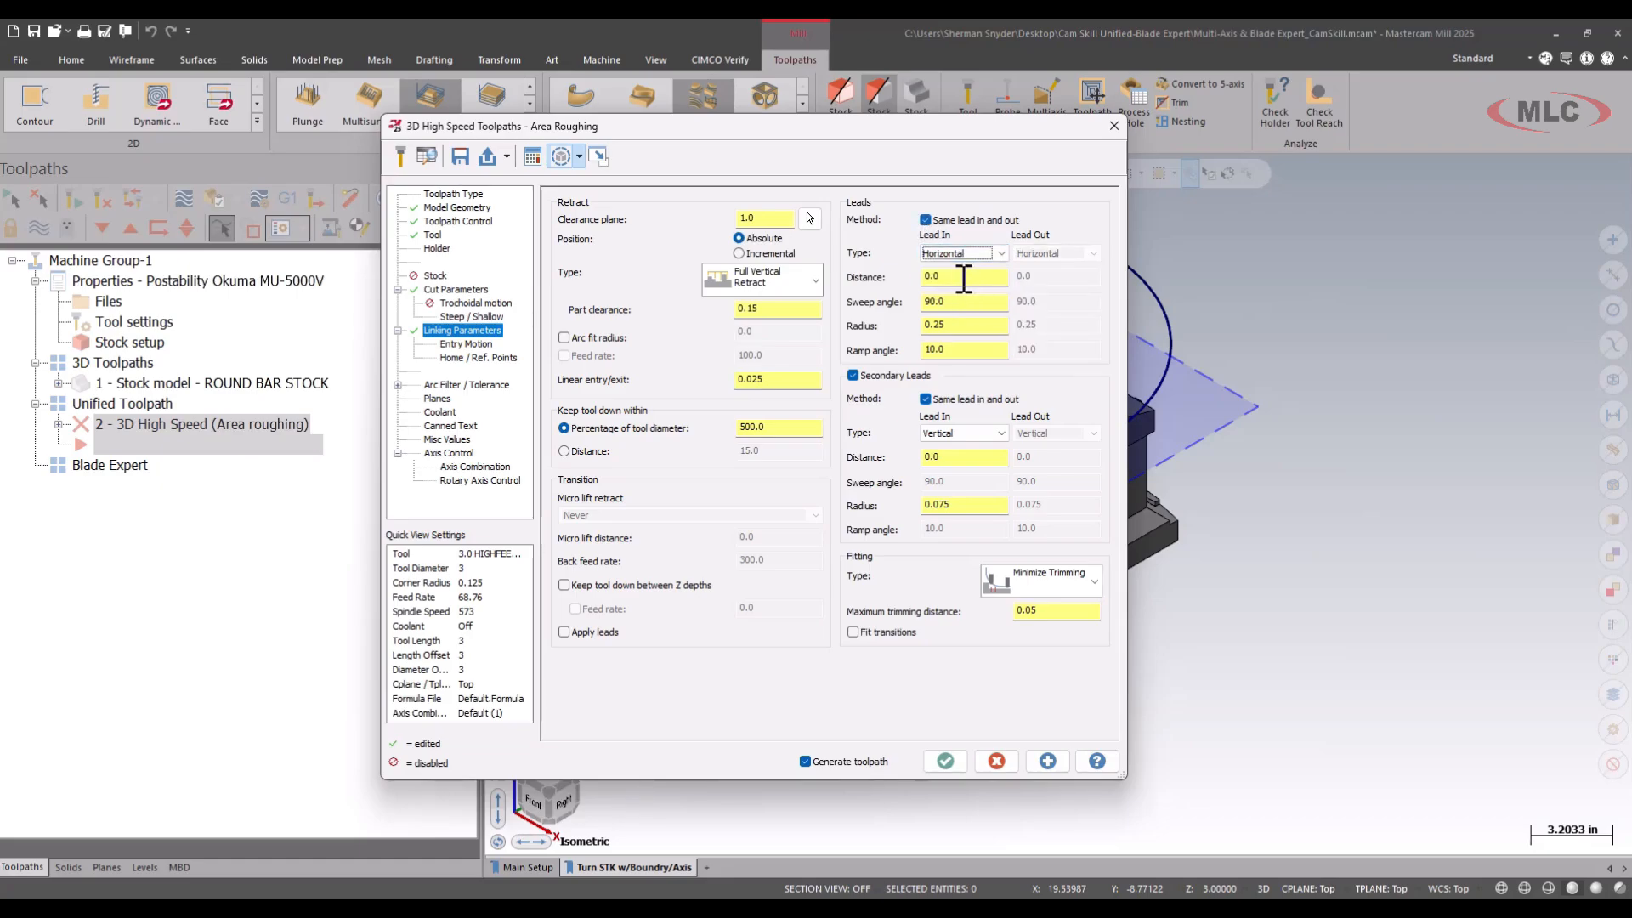
double_click(973, 323)
text(1.0)
key(Tab)
Change the secondary leads to Horizontal type with a radius of 1.0.
click(952, 433)
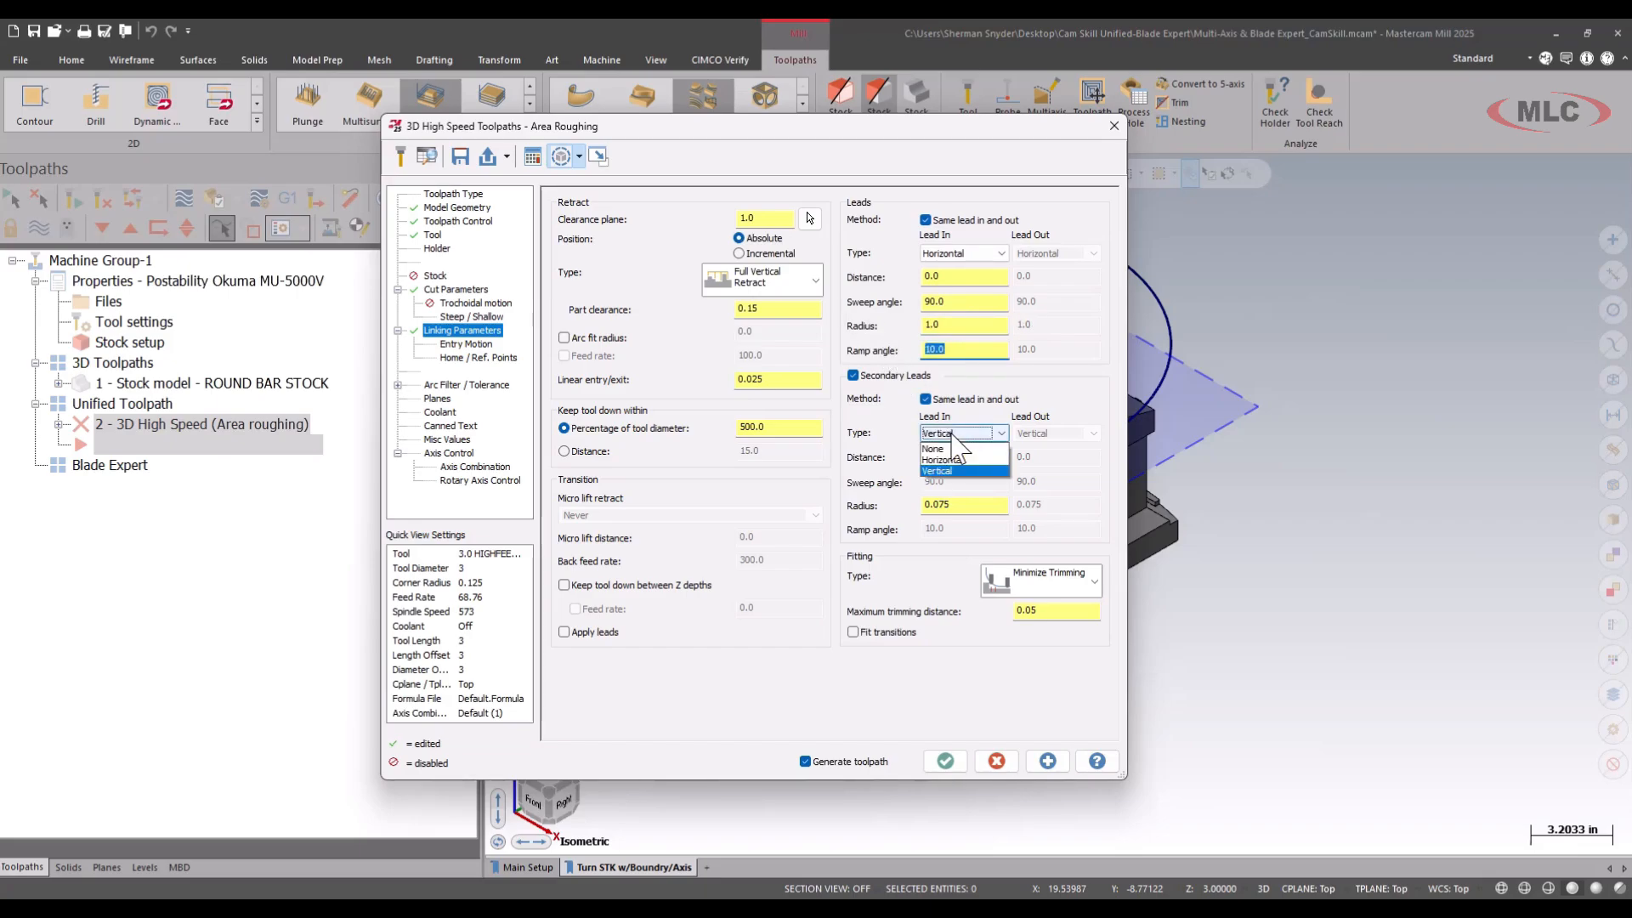
click(954, 459)
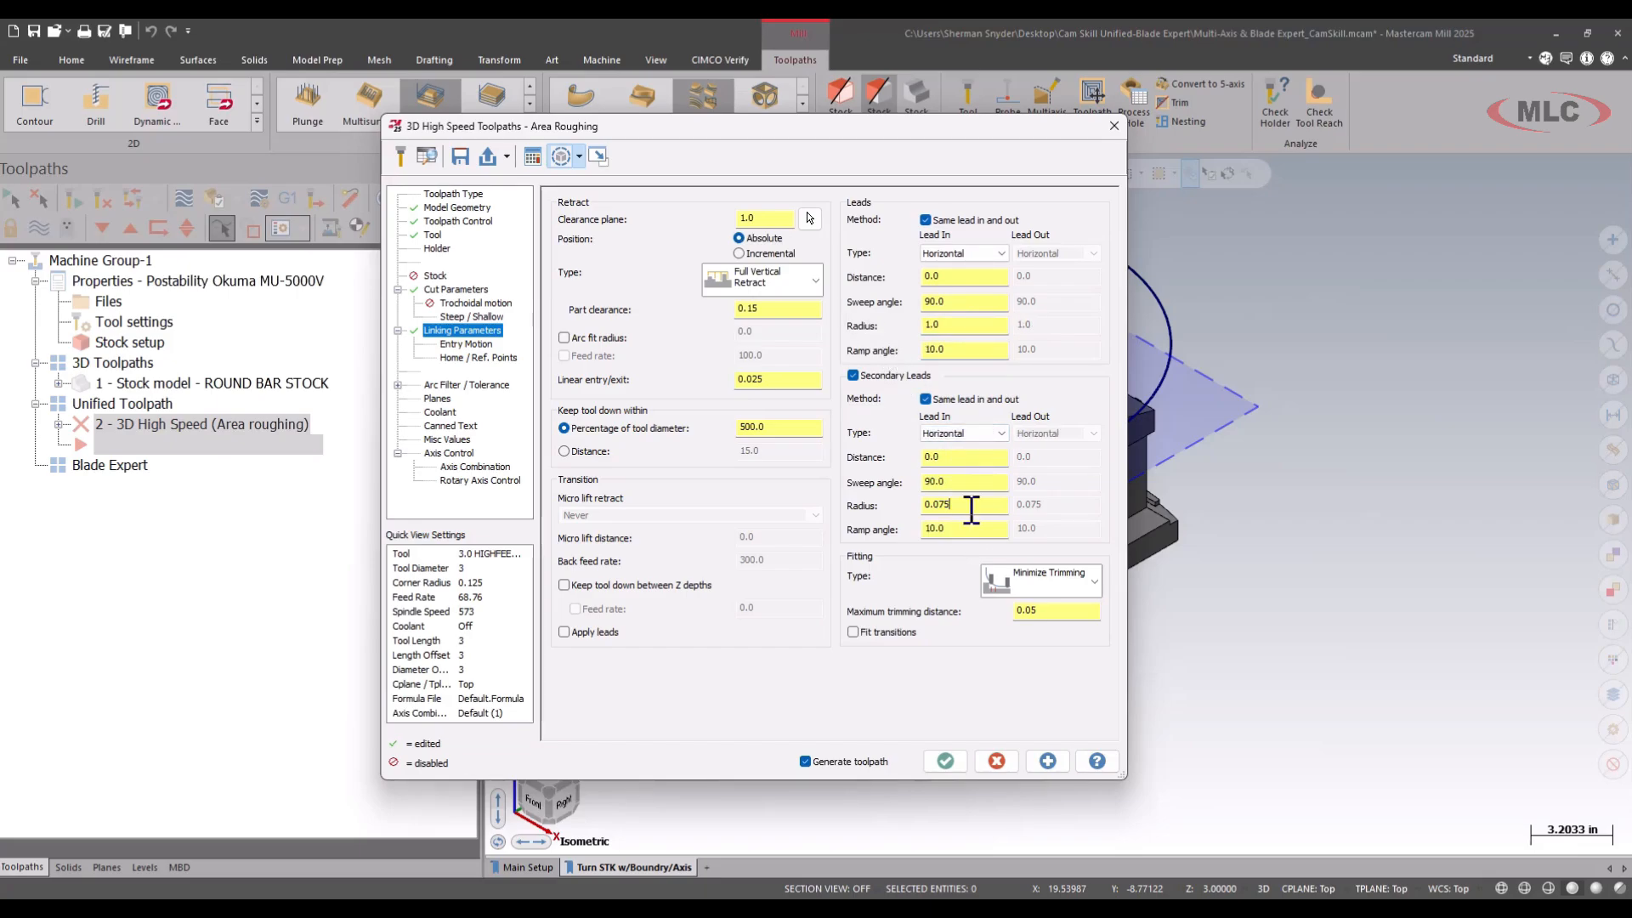
double_click(972, 505)
text(1.0)
key(Tab)
Set the entry motion method to Profile ramp.
click(463, 344)
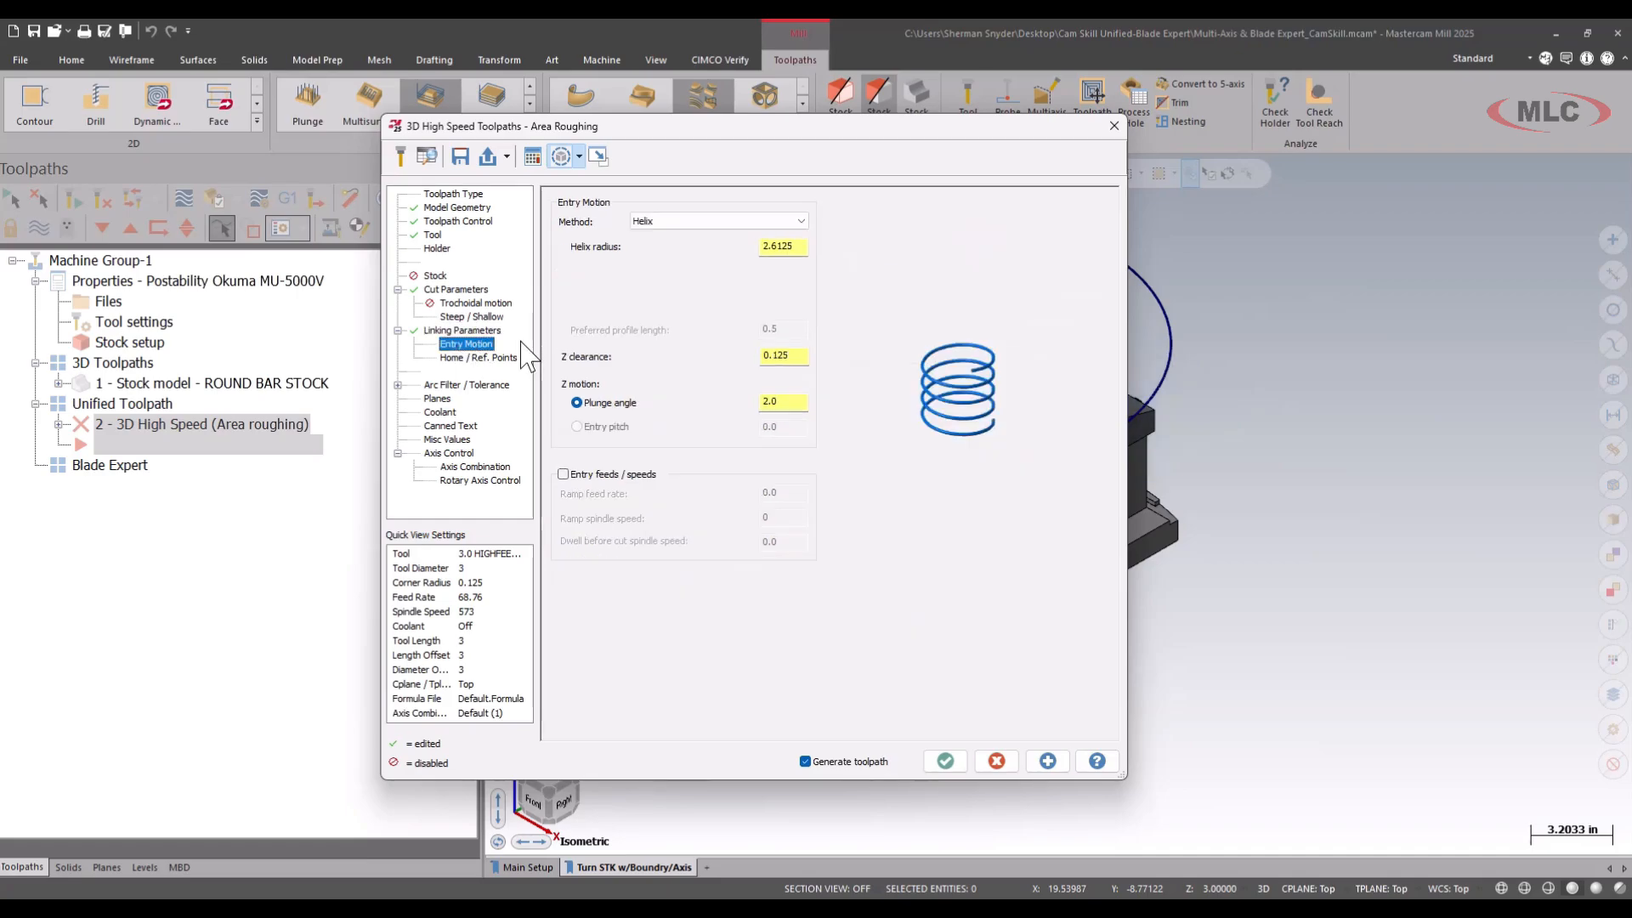
click(675, 223)
click(672, 243)
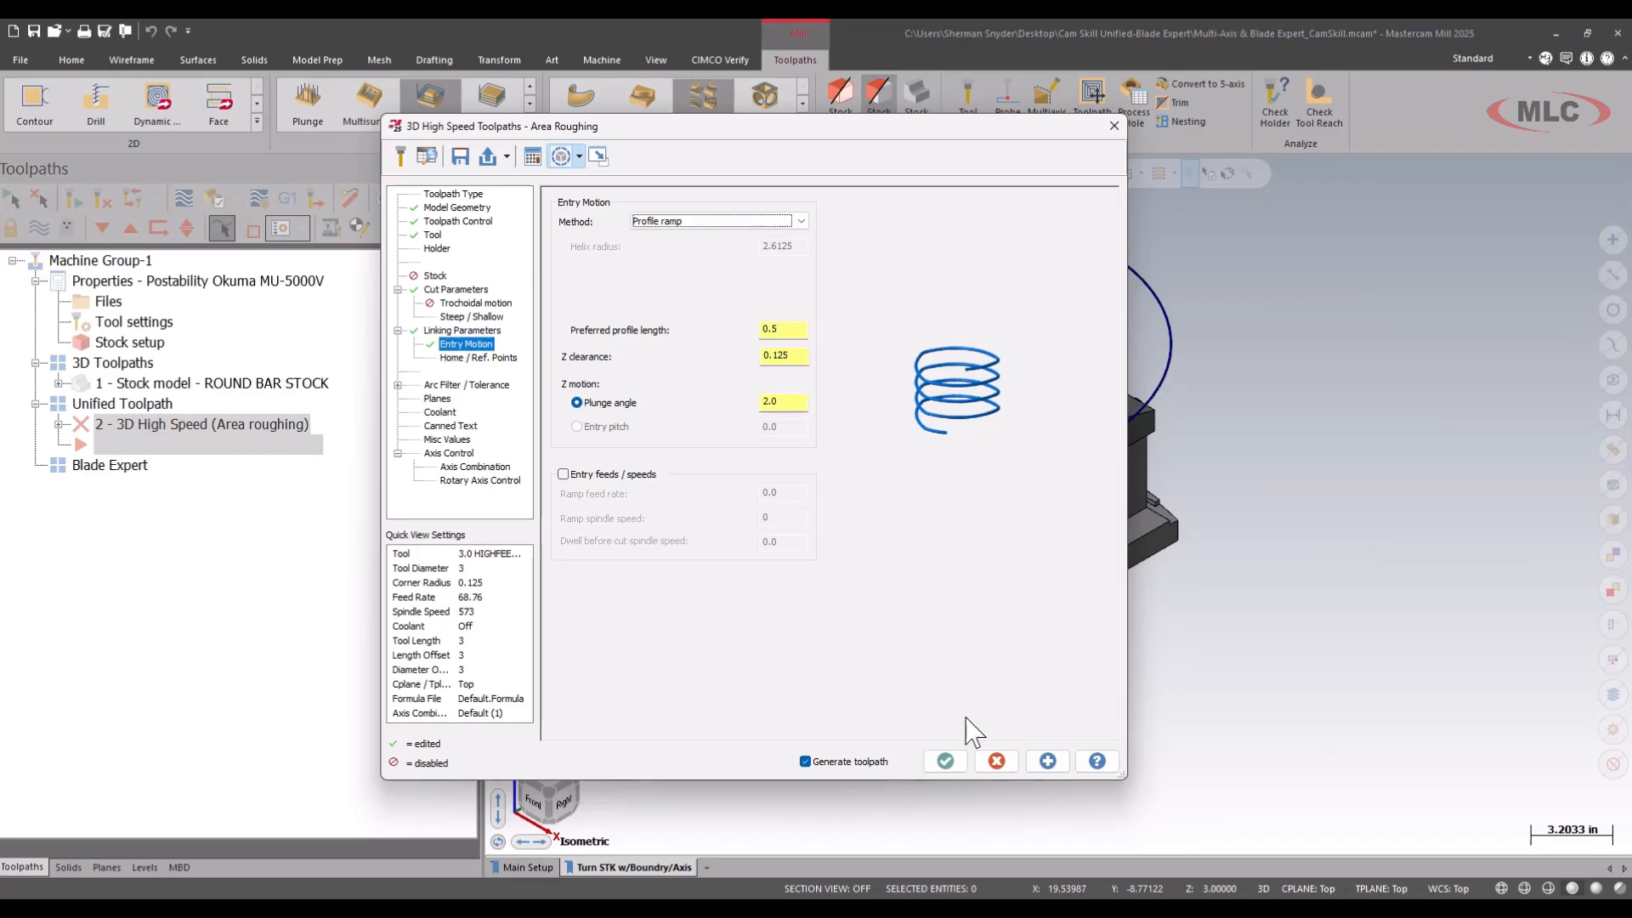
Accept the settings and generate the area roughing toolpath, suppressing the large tolerance warning for this session.
click(946, 760)
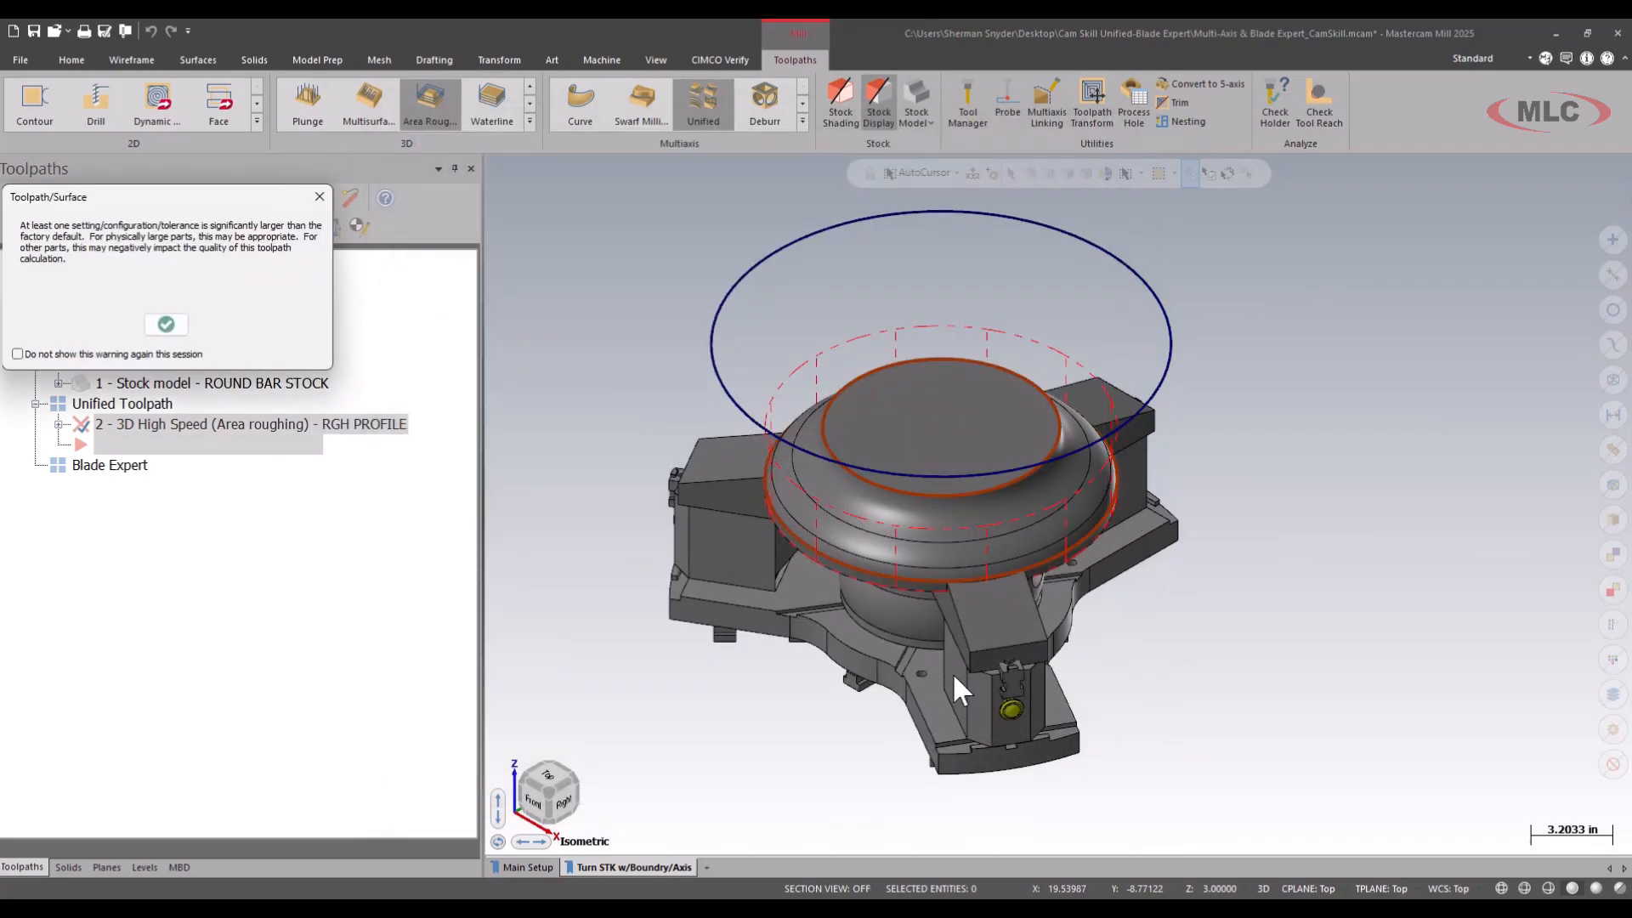
click(128, 353)
click(166, 325)
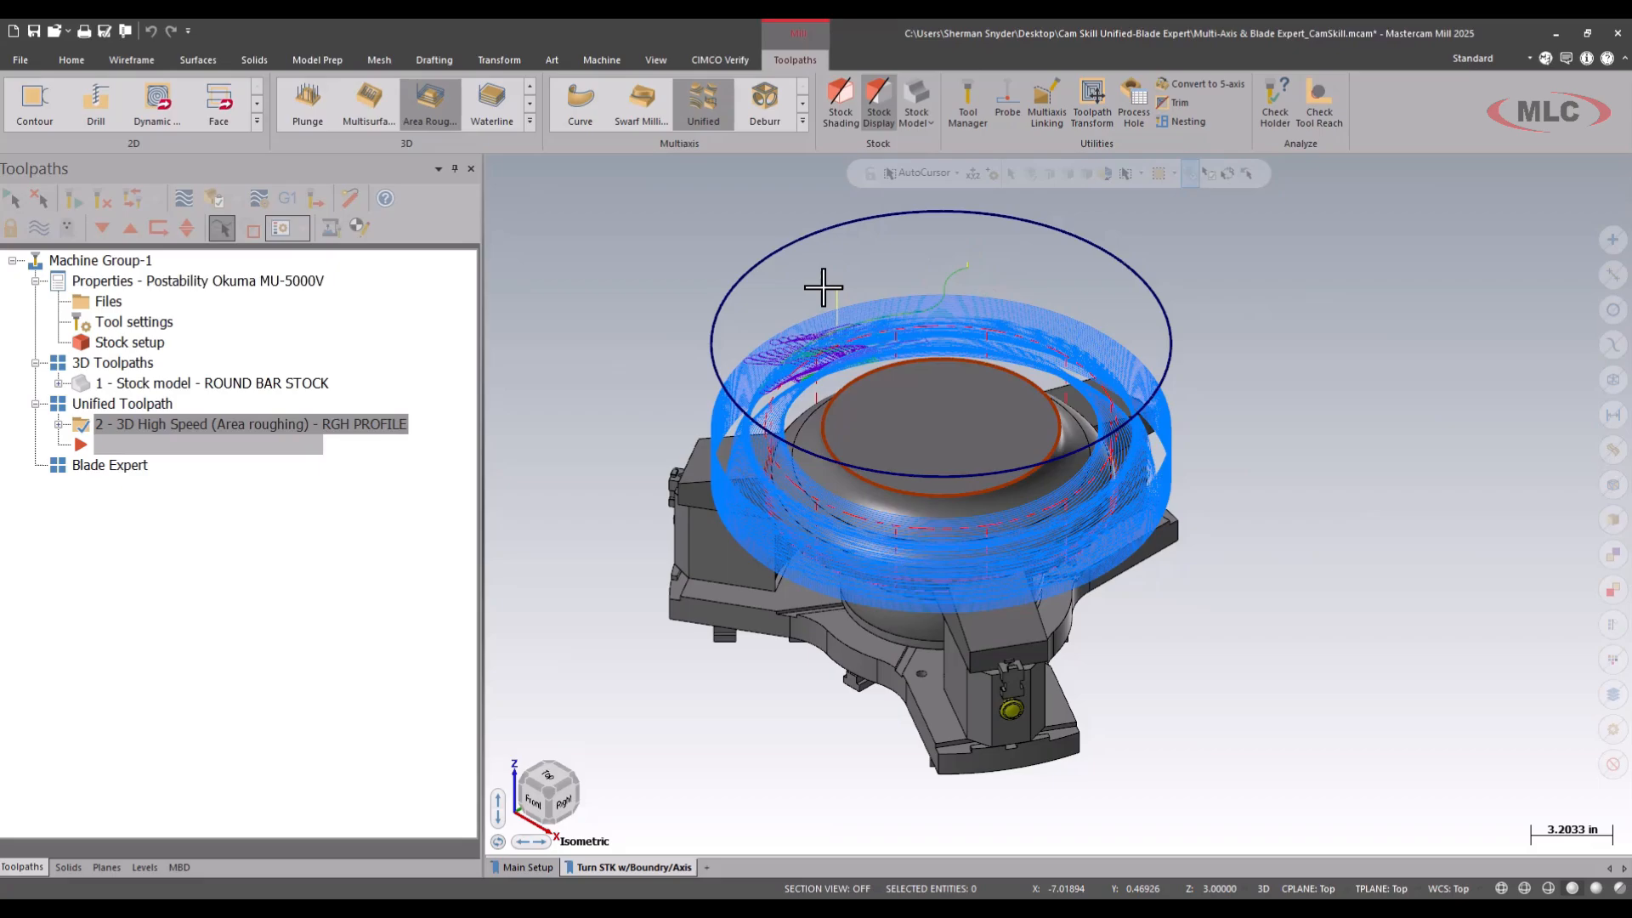
mouse_move(830, 280)
middle_down()
mouse_move(1071, 262)
mouse_move(1116, 279)
mouse_move(1056, 255)
mouse_move(863, 258)
mouse_move(830, 295)
middle_up()
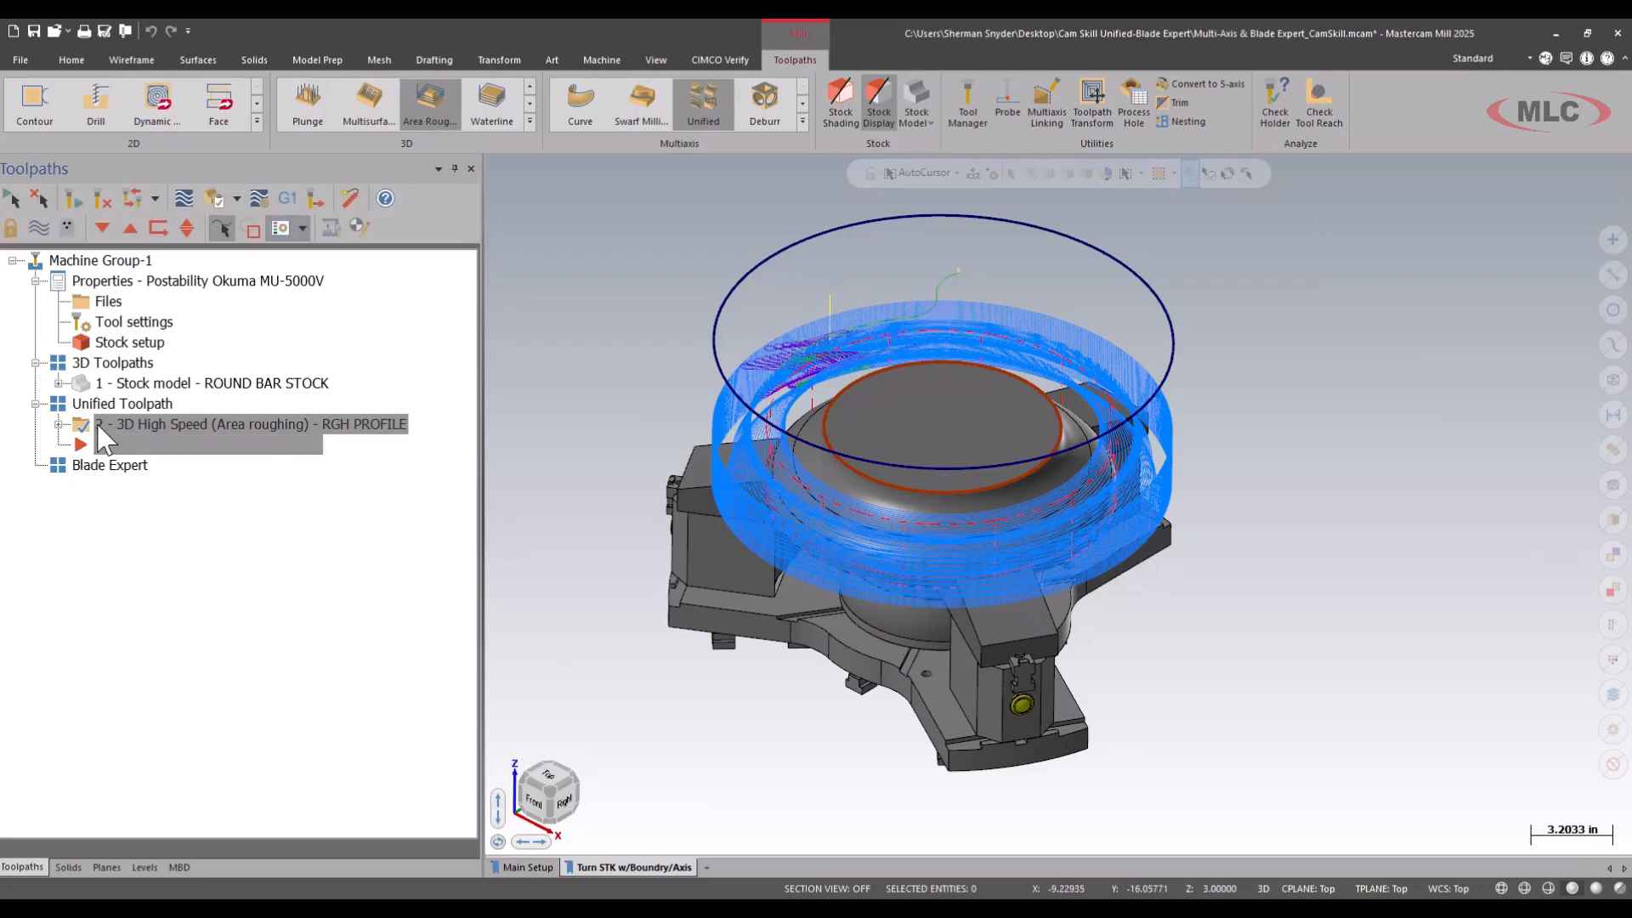
Move the RGH PROFILE operation after the ROUND BAR STOCK model in the 3D Toolpaths group, and return the insertion point to the Unified Toolpath group.
right_drag(103, 438, 141, 384)
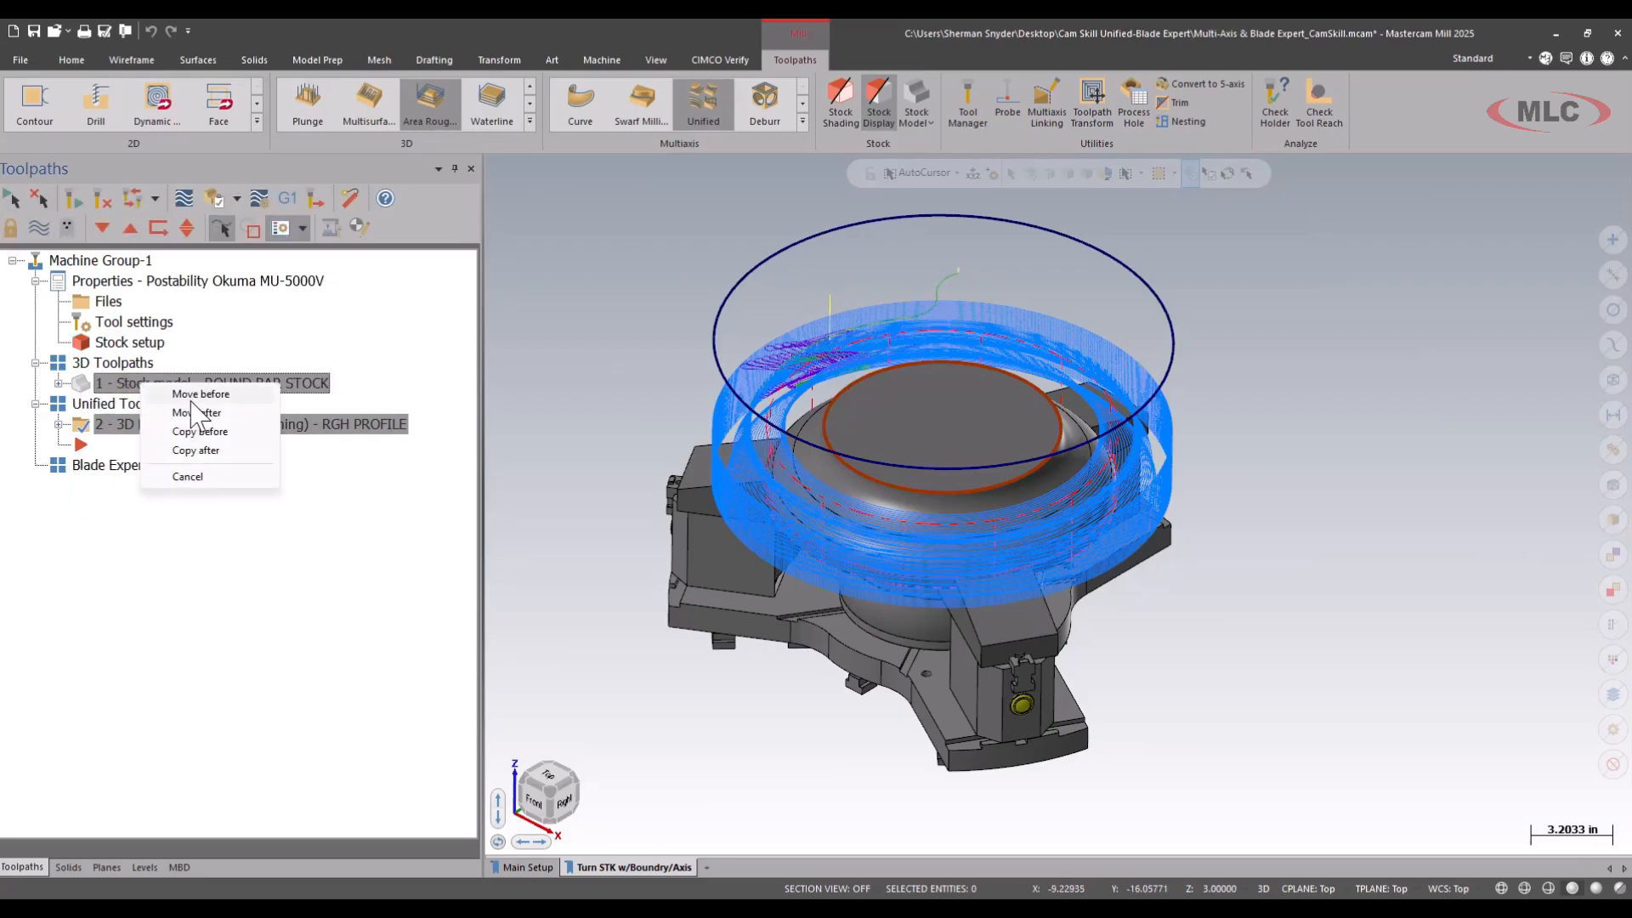
click(197, 413)
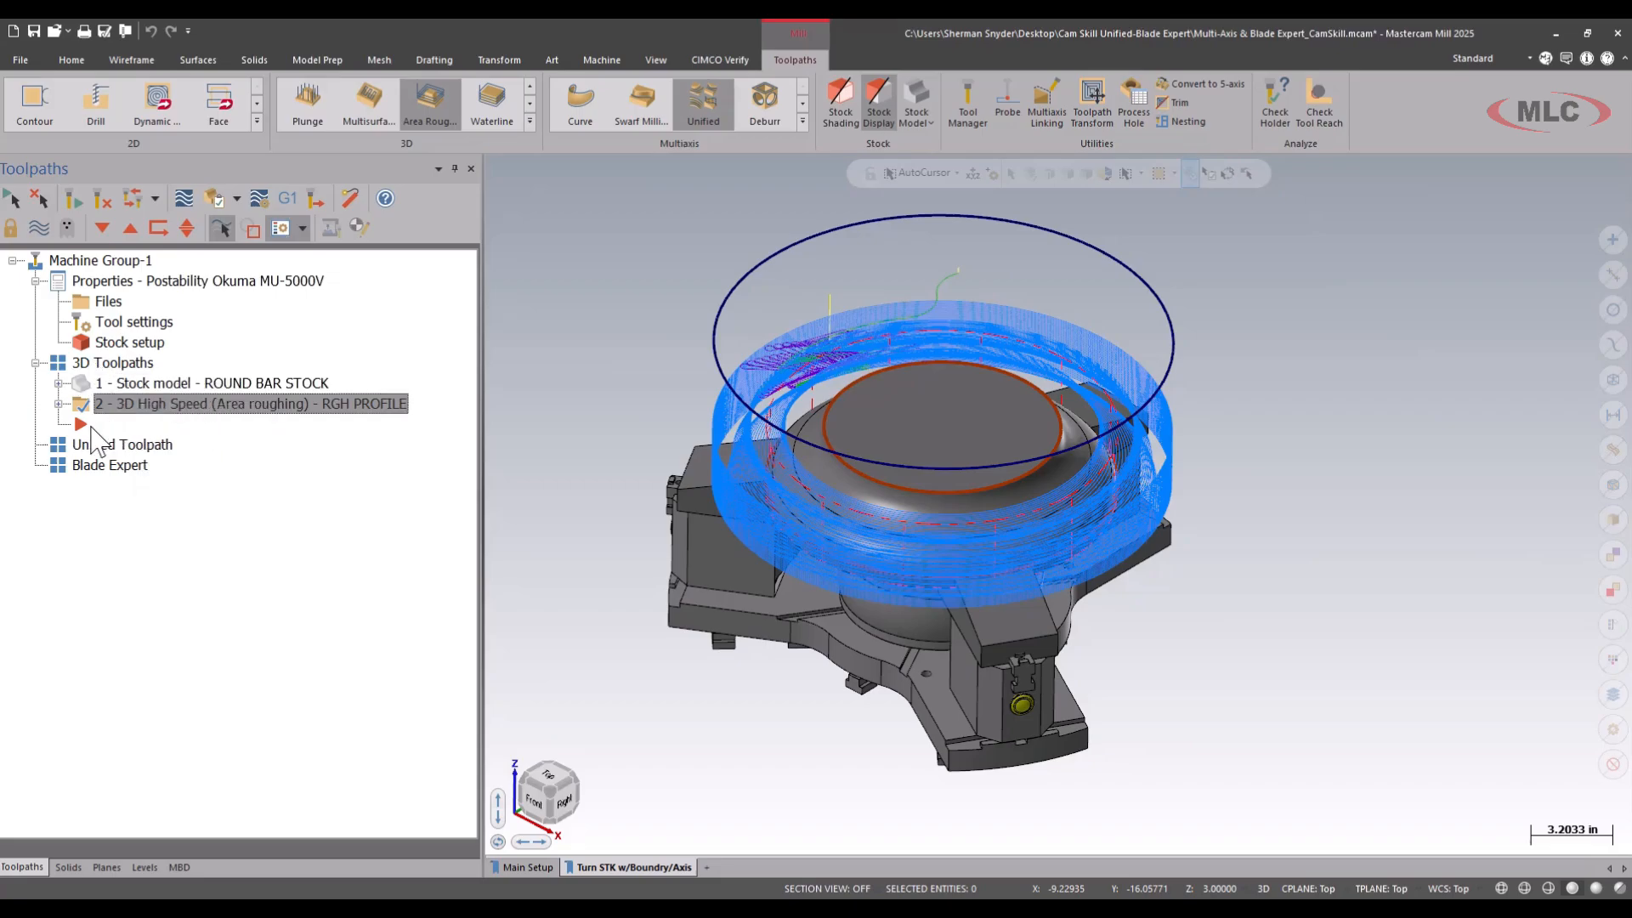
drag(81, 425, 89, 443)
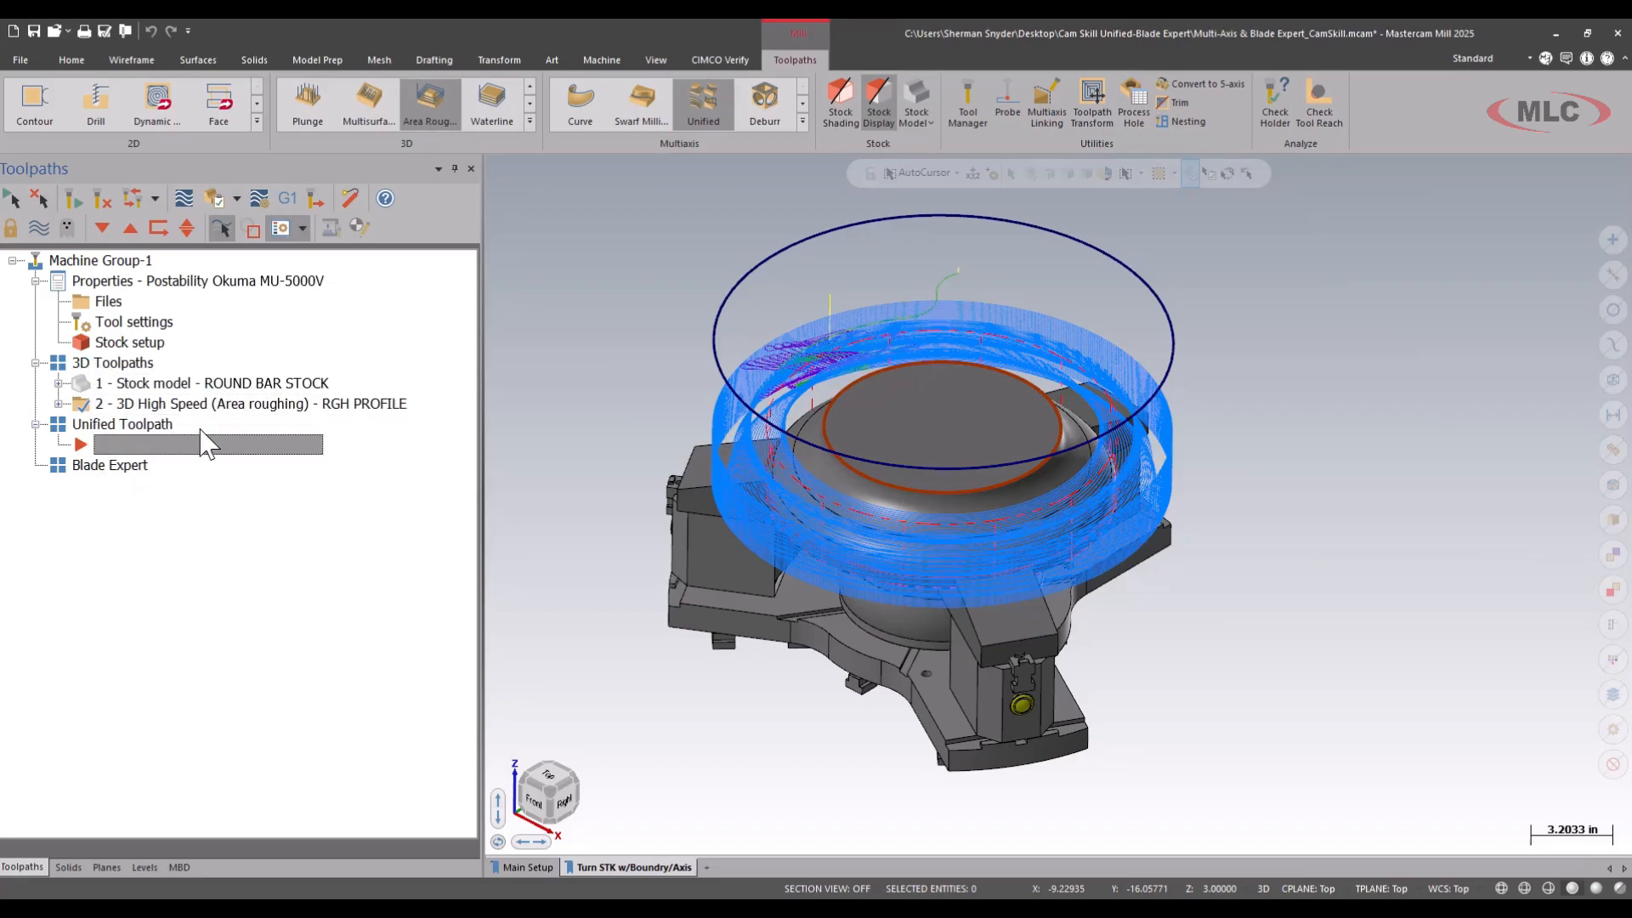
Create a stock model named AFTER ROUGH that takes its initial cylindrical shape from the stock setup.
click(919, 84)
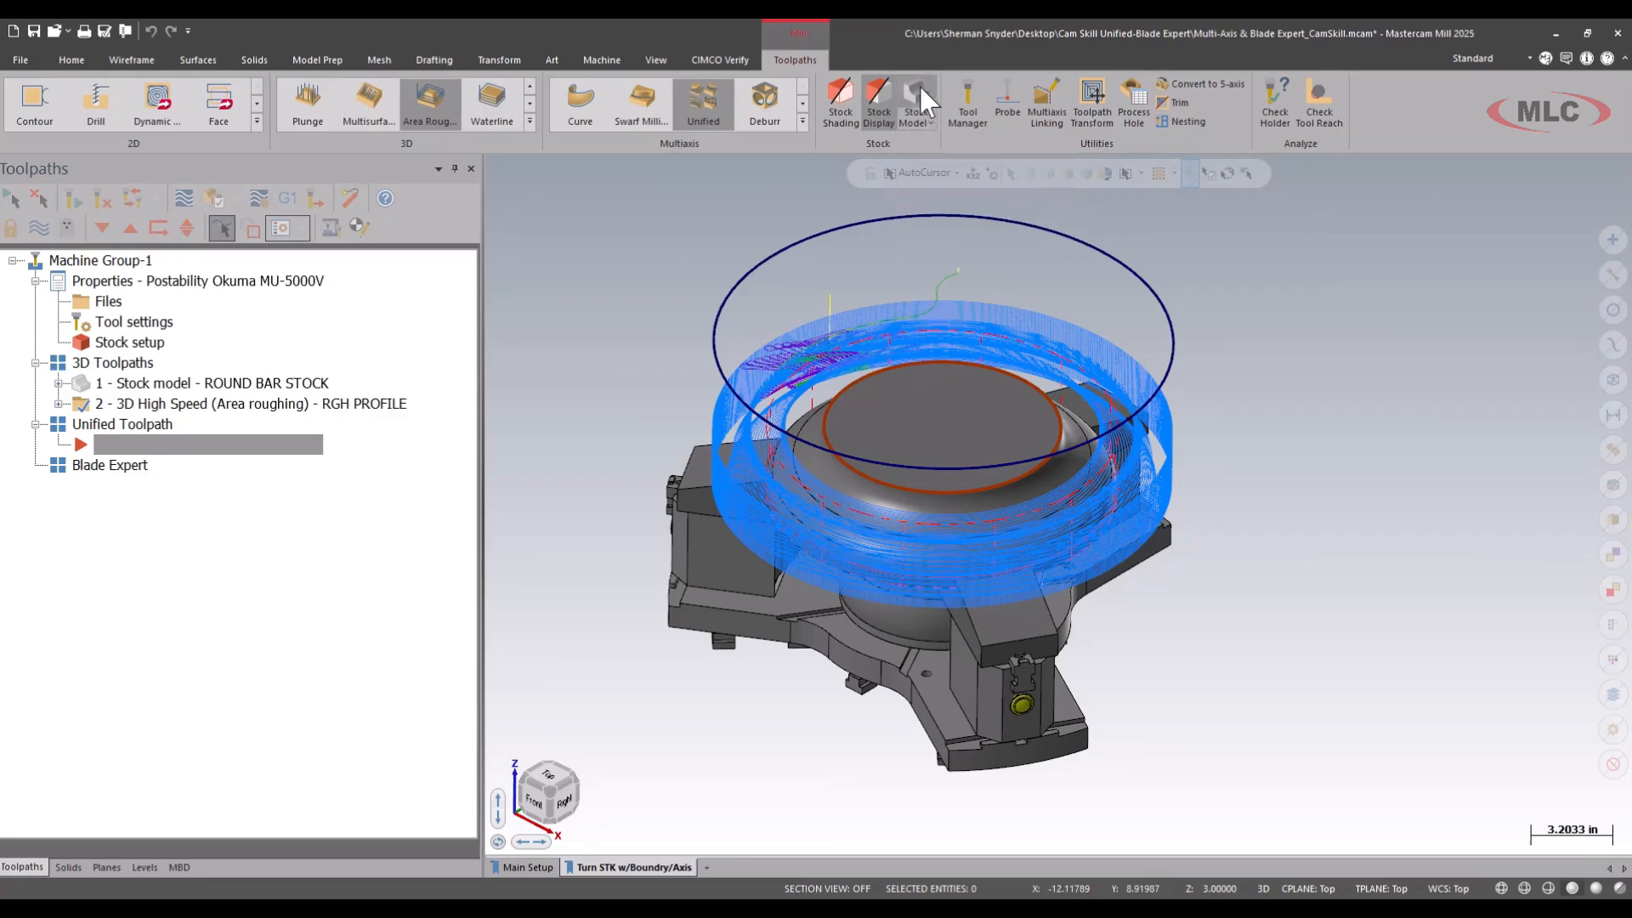
double_click(703, 201)
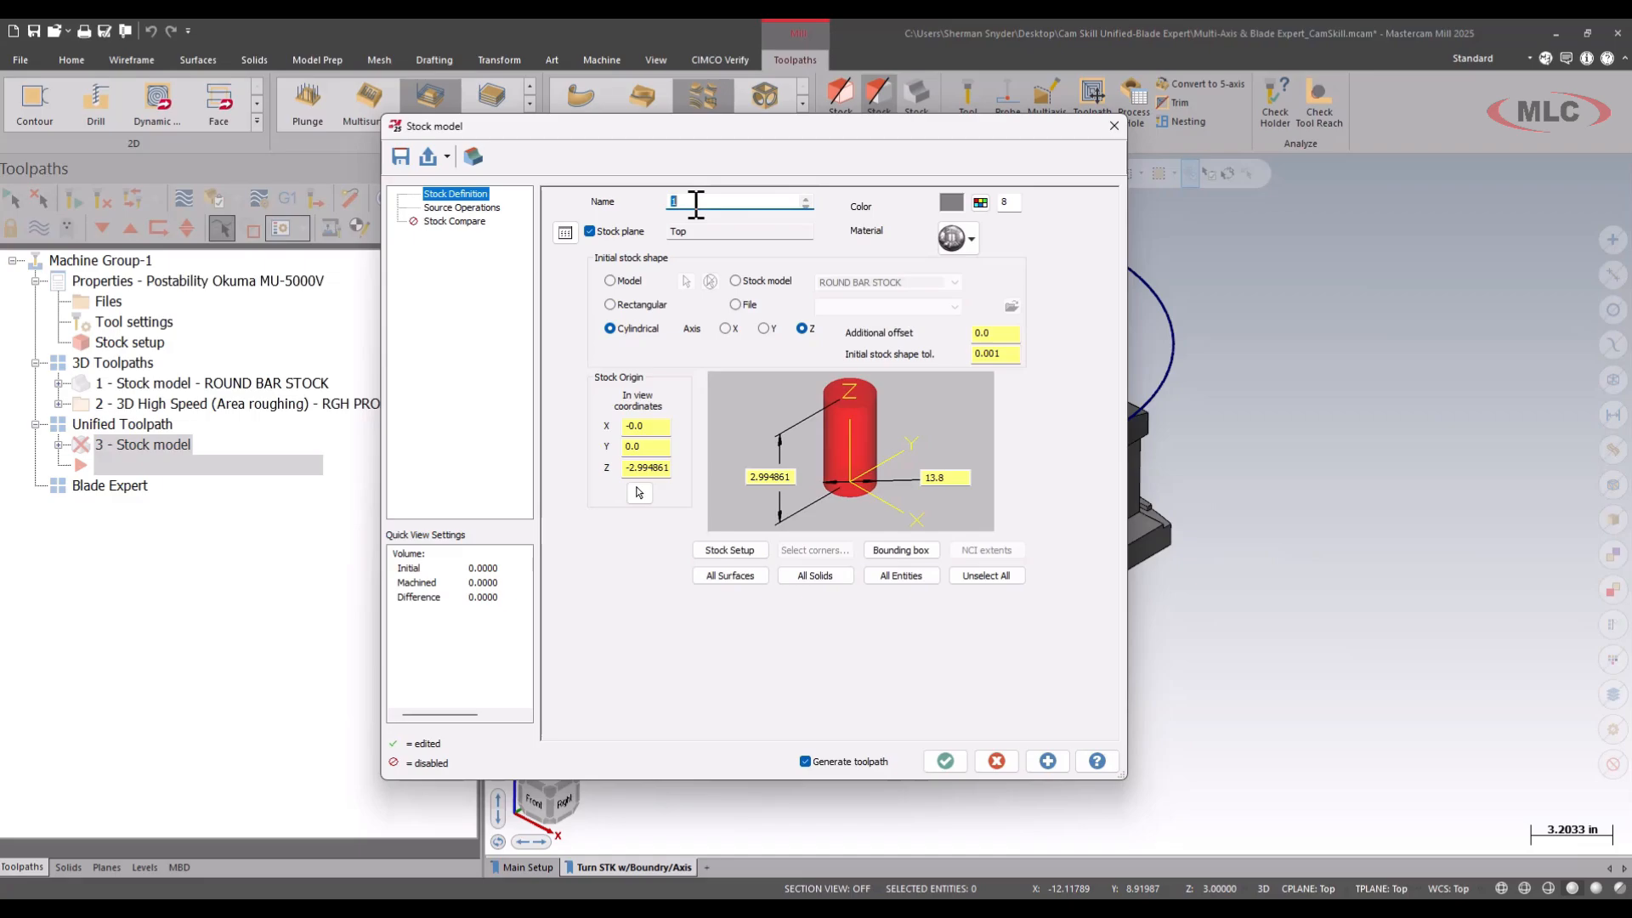
text(AFTER ROUGH)
click(730, 553)
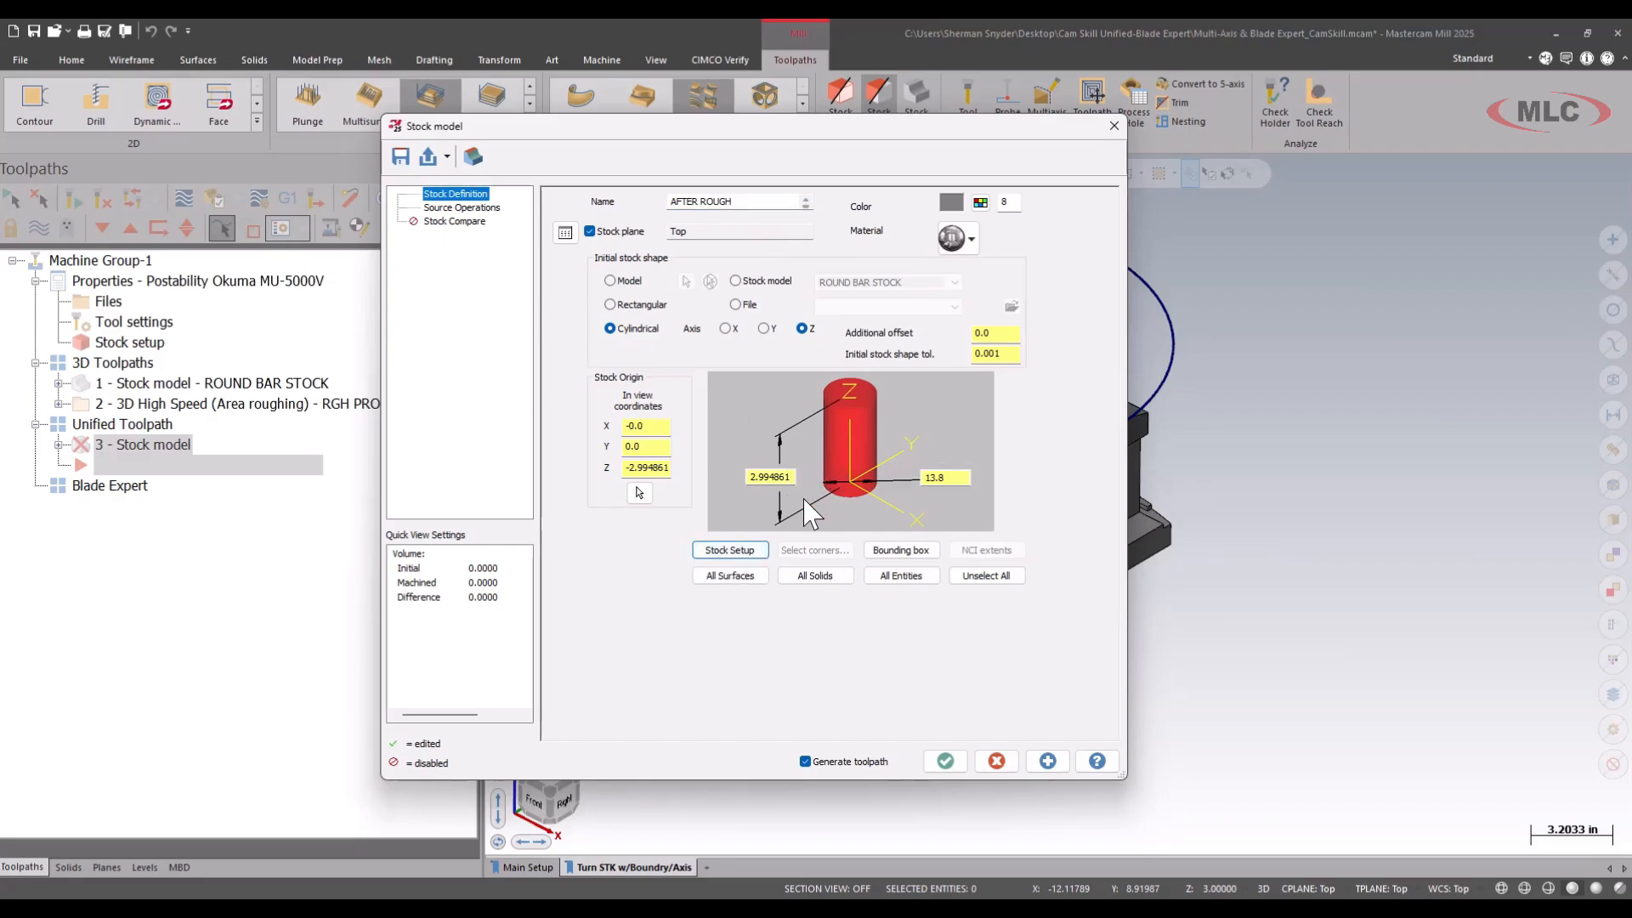
mouse_move(778, 515)
mouse_down()
mouse_move(689, 534)
mouse_move(779, 514)
mouse_up()
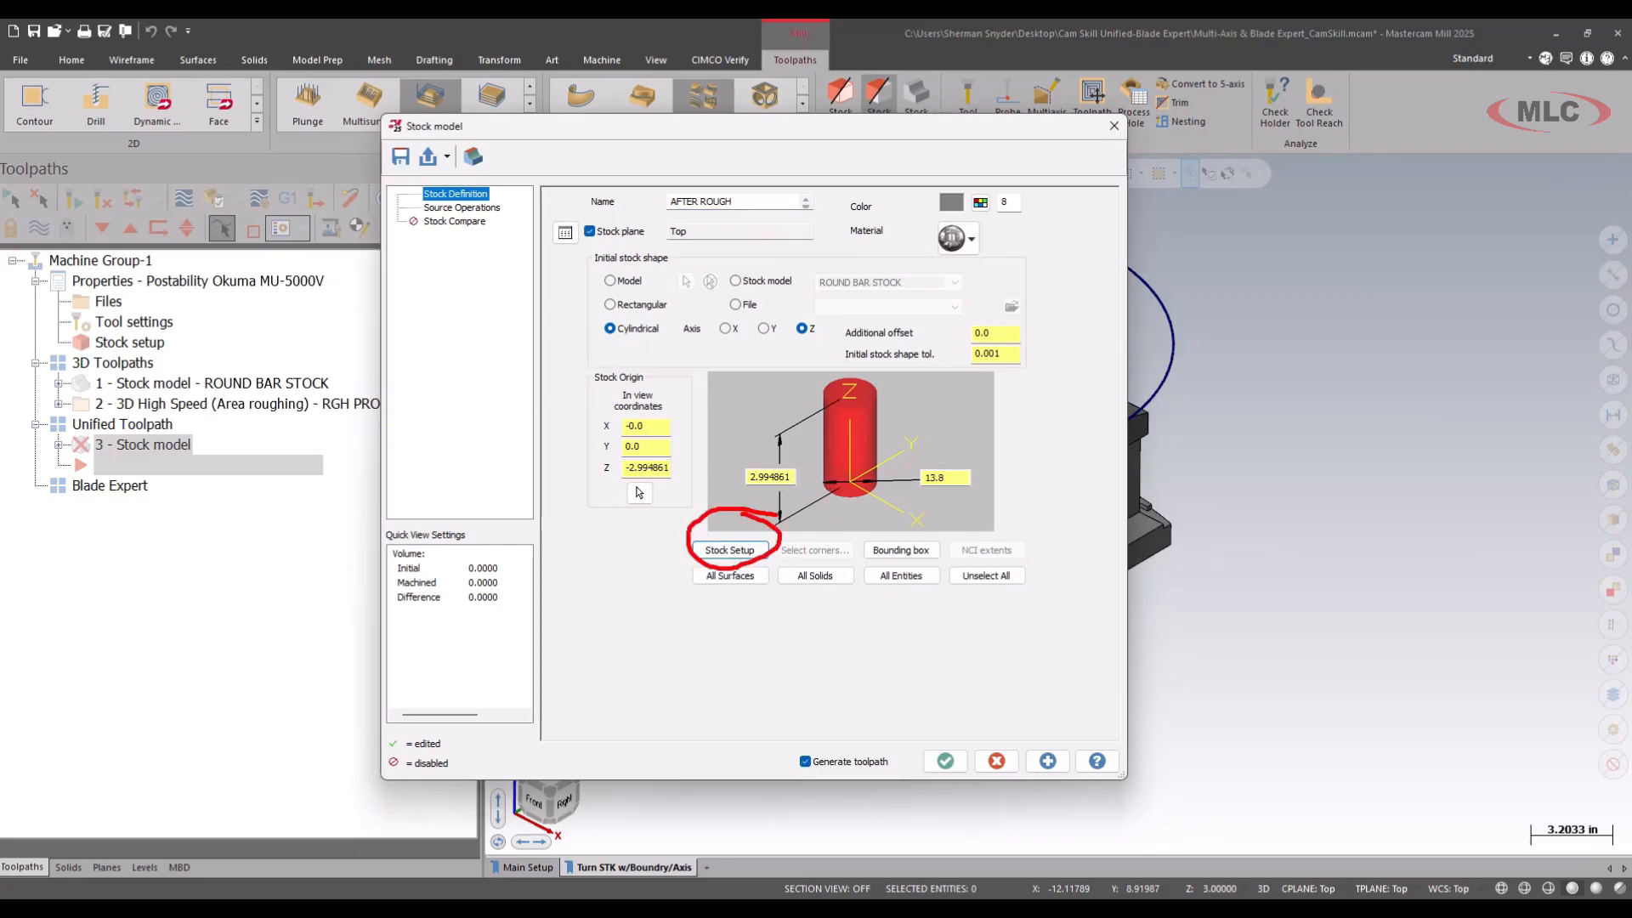
mouse_move(667, 530)
mouse_down()
mouse_move(349, 382)
mouse_move(181, 348)
mouse_up()
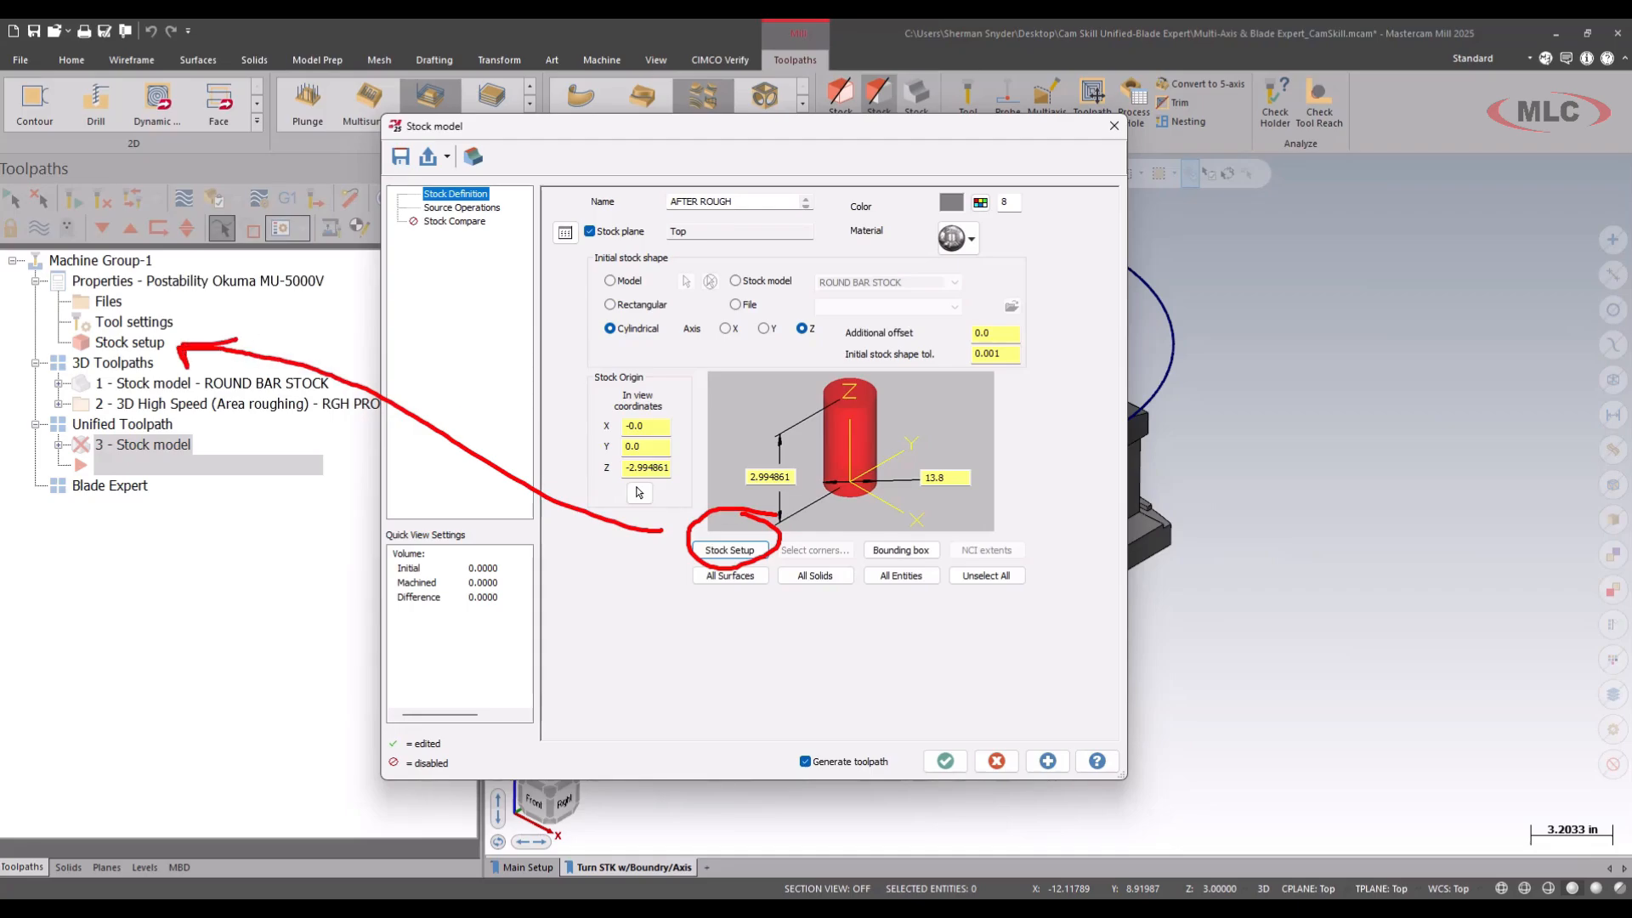
key(Escape)
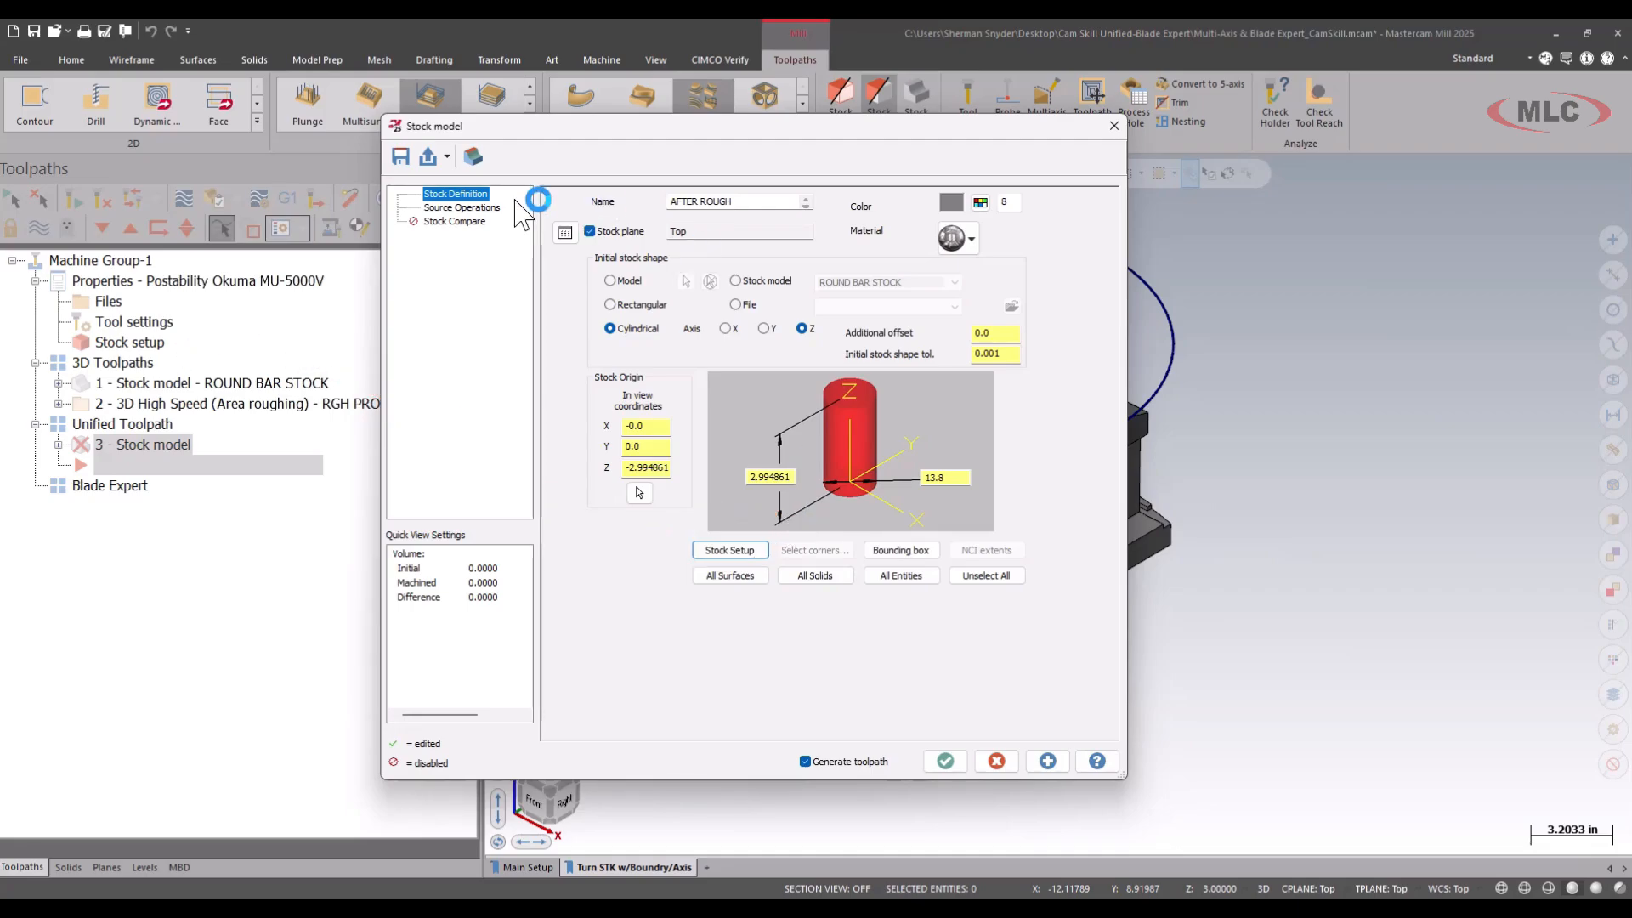
Use the RGH PROFILE area roughing operation as the stock model's source and generate the model.
click(485, 207)
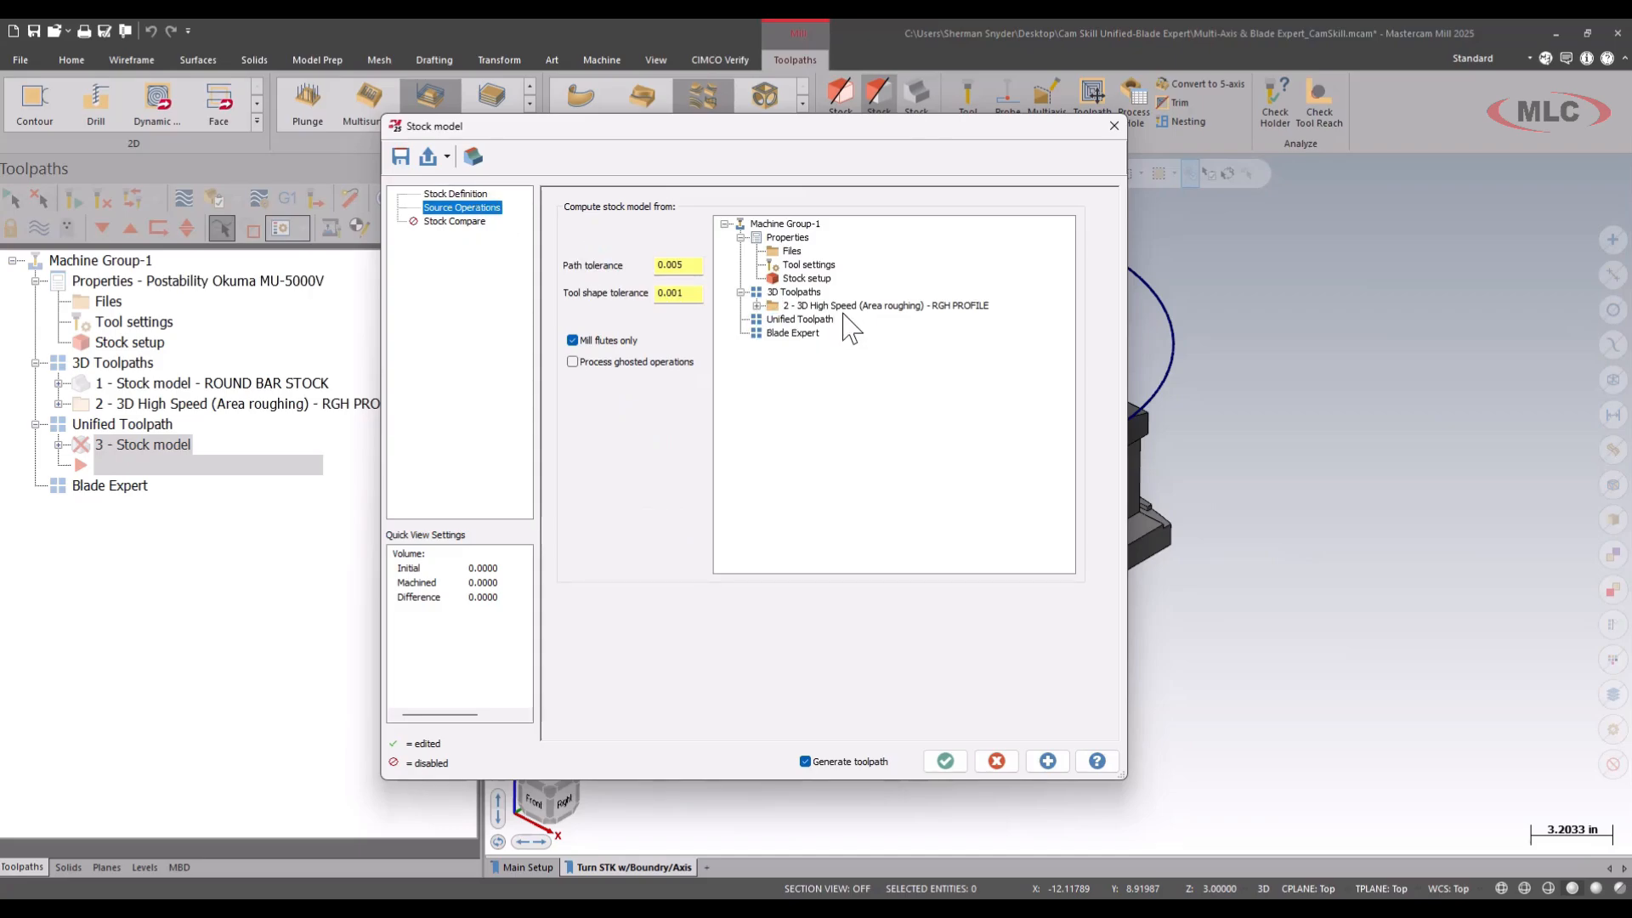
click(879, 308)
key(ctrl+2)
mouse_move(1018, 295)
mouse_down()
mouse_move(931, 277)
mouse_move(748, 325)
mouse_move(986, 307)
mouse_up()
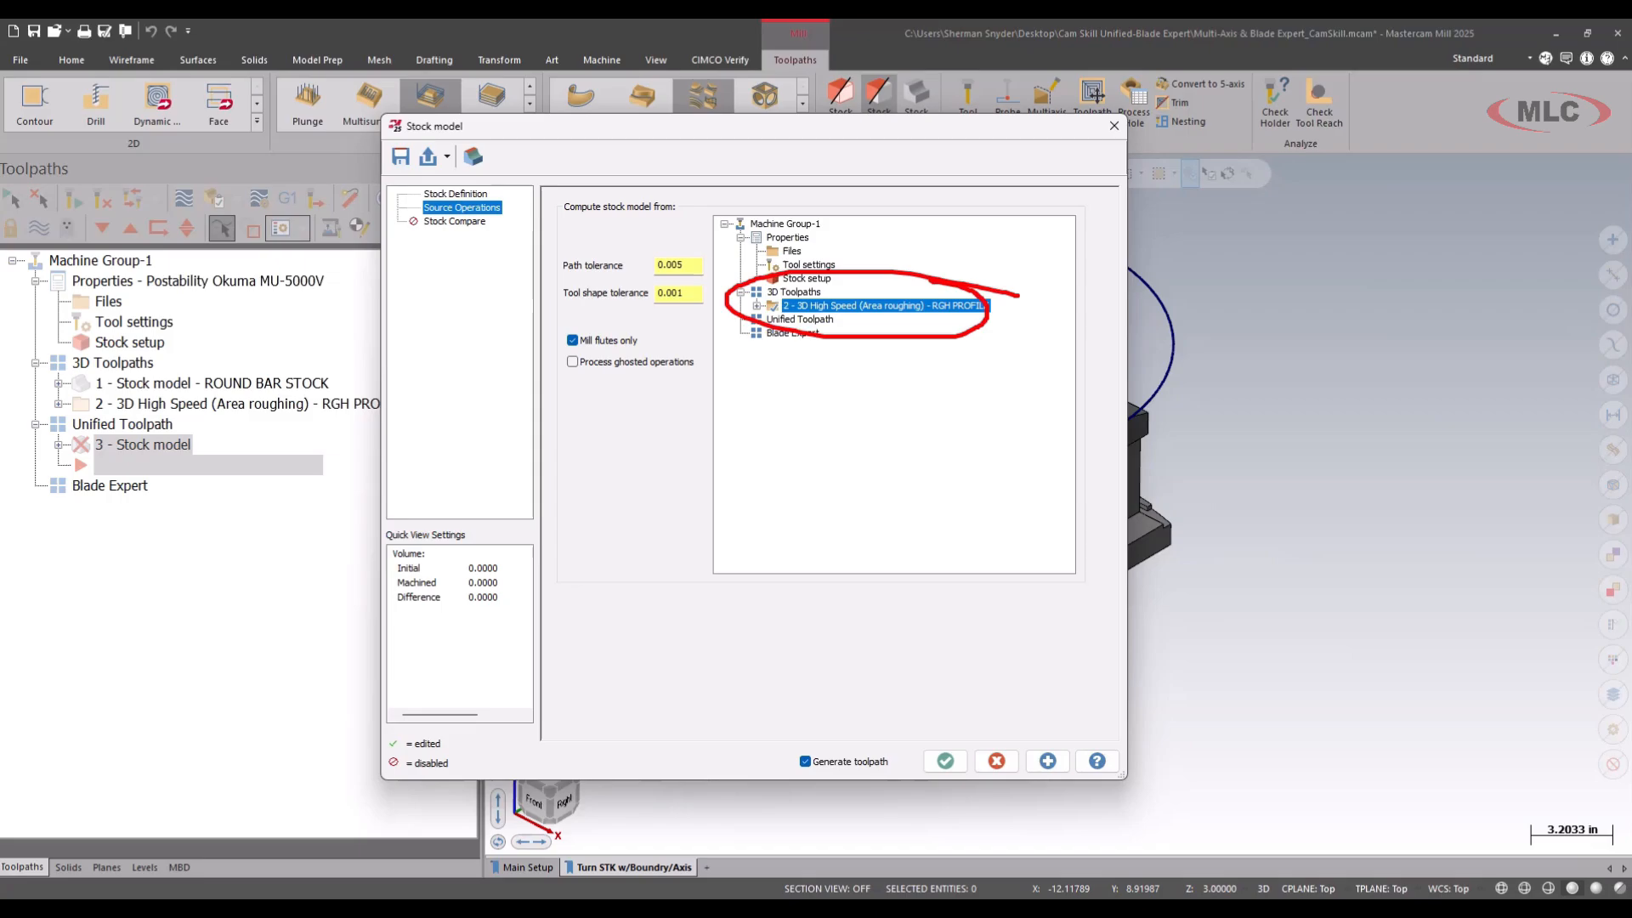
key(Escape)
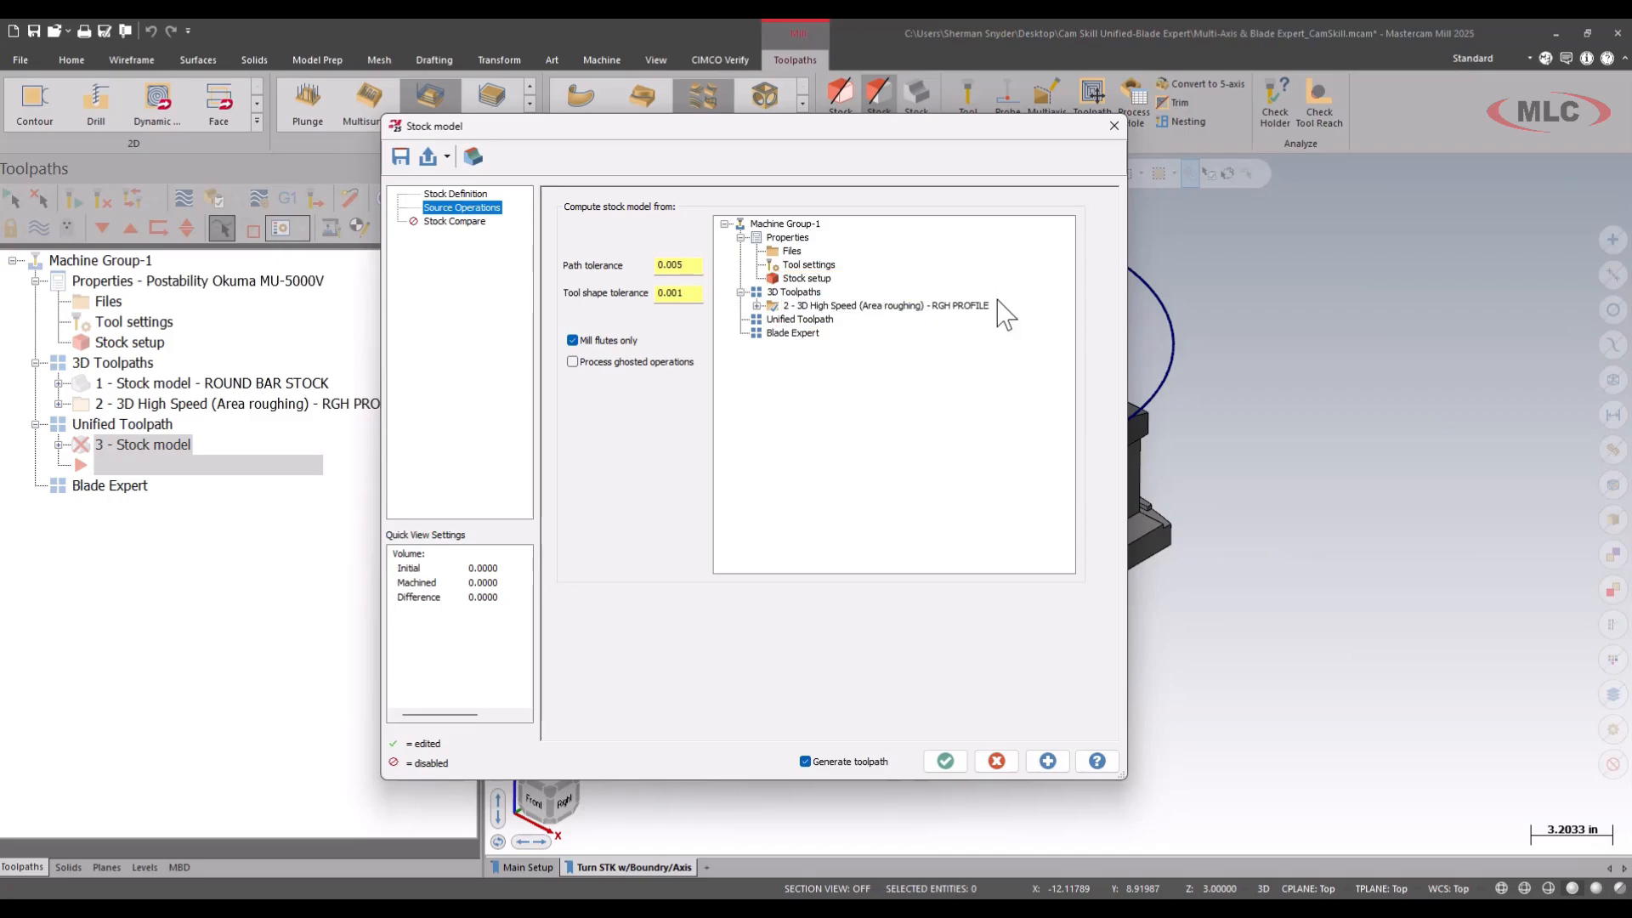
click(950, 765)
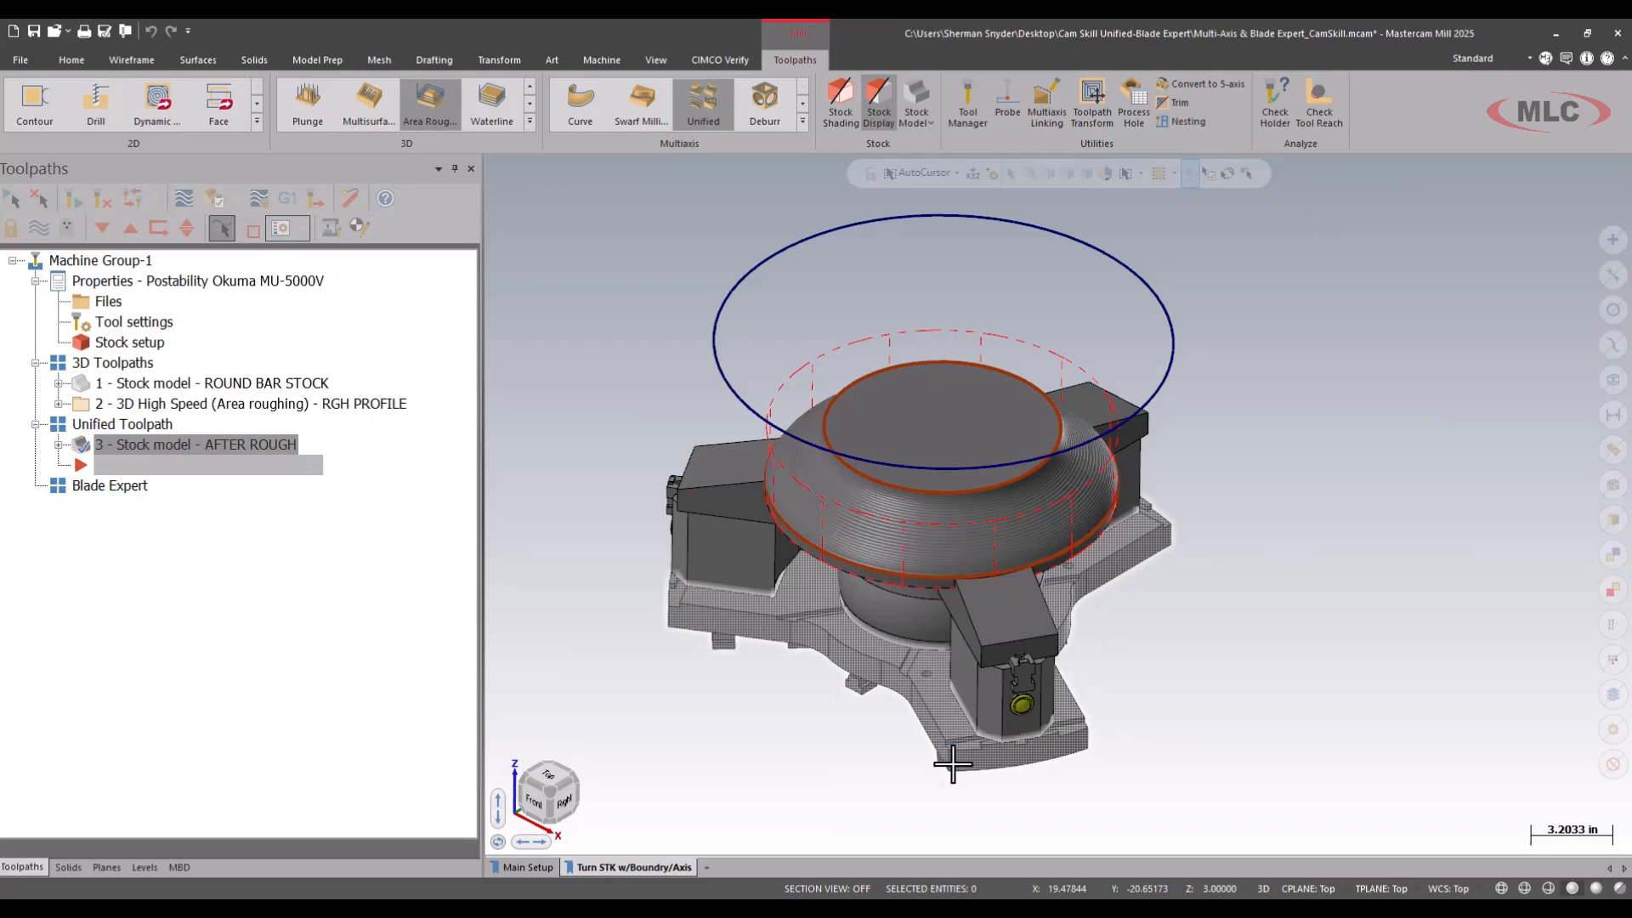
Start a Unified multiaxis toolpath with the 3/8 BALL ENDMILL and enter the comment UNIFIED FIN.
scroll(956, 568, up, 3)
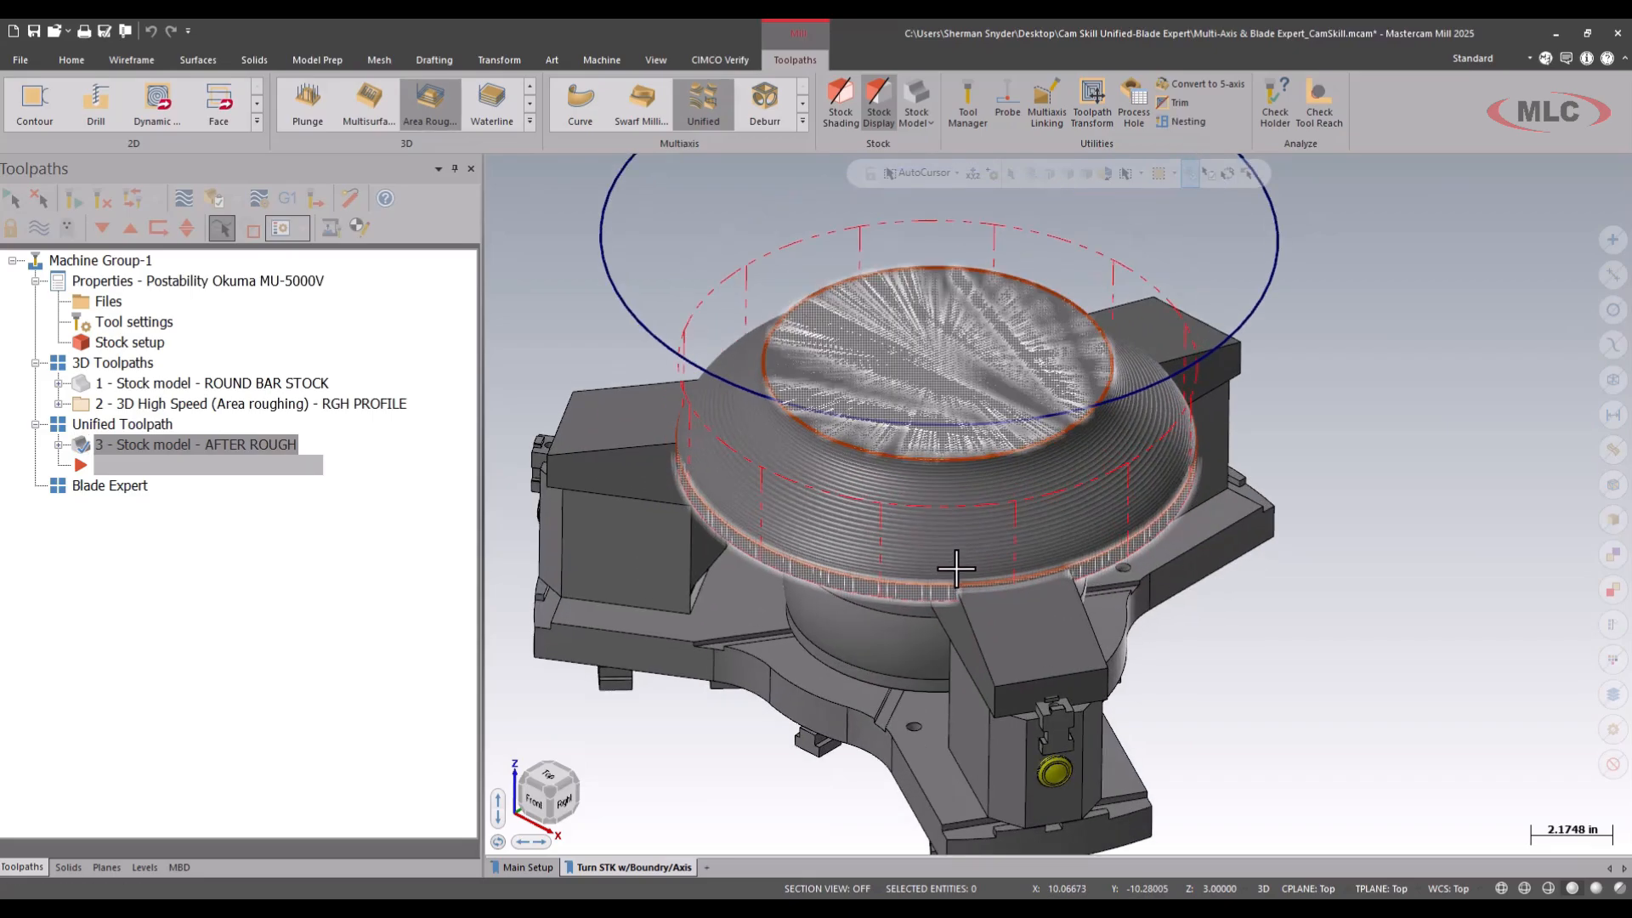
scroll(956, 567, up, 2)
scroll(952, 578, down, 3)
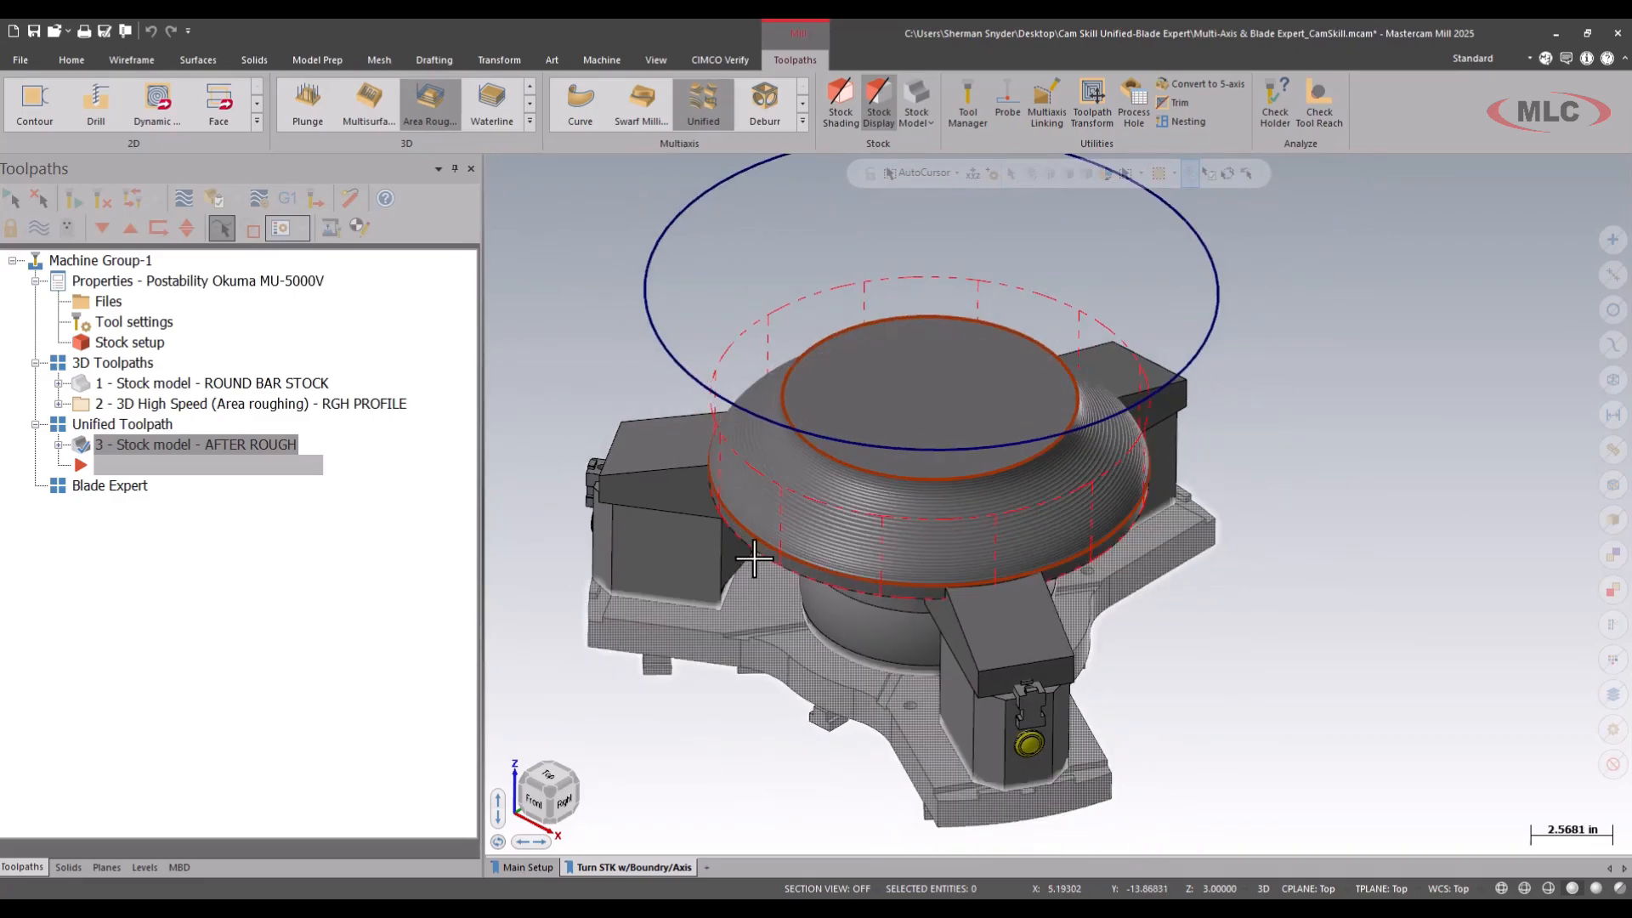
click(801, 122)
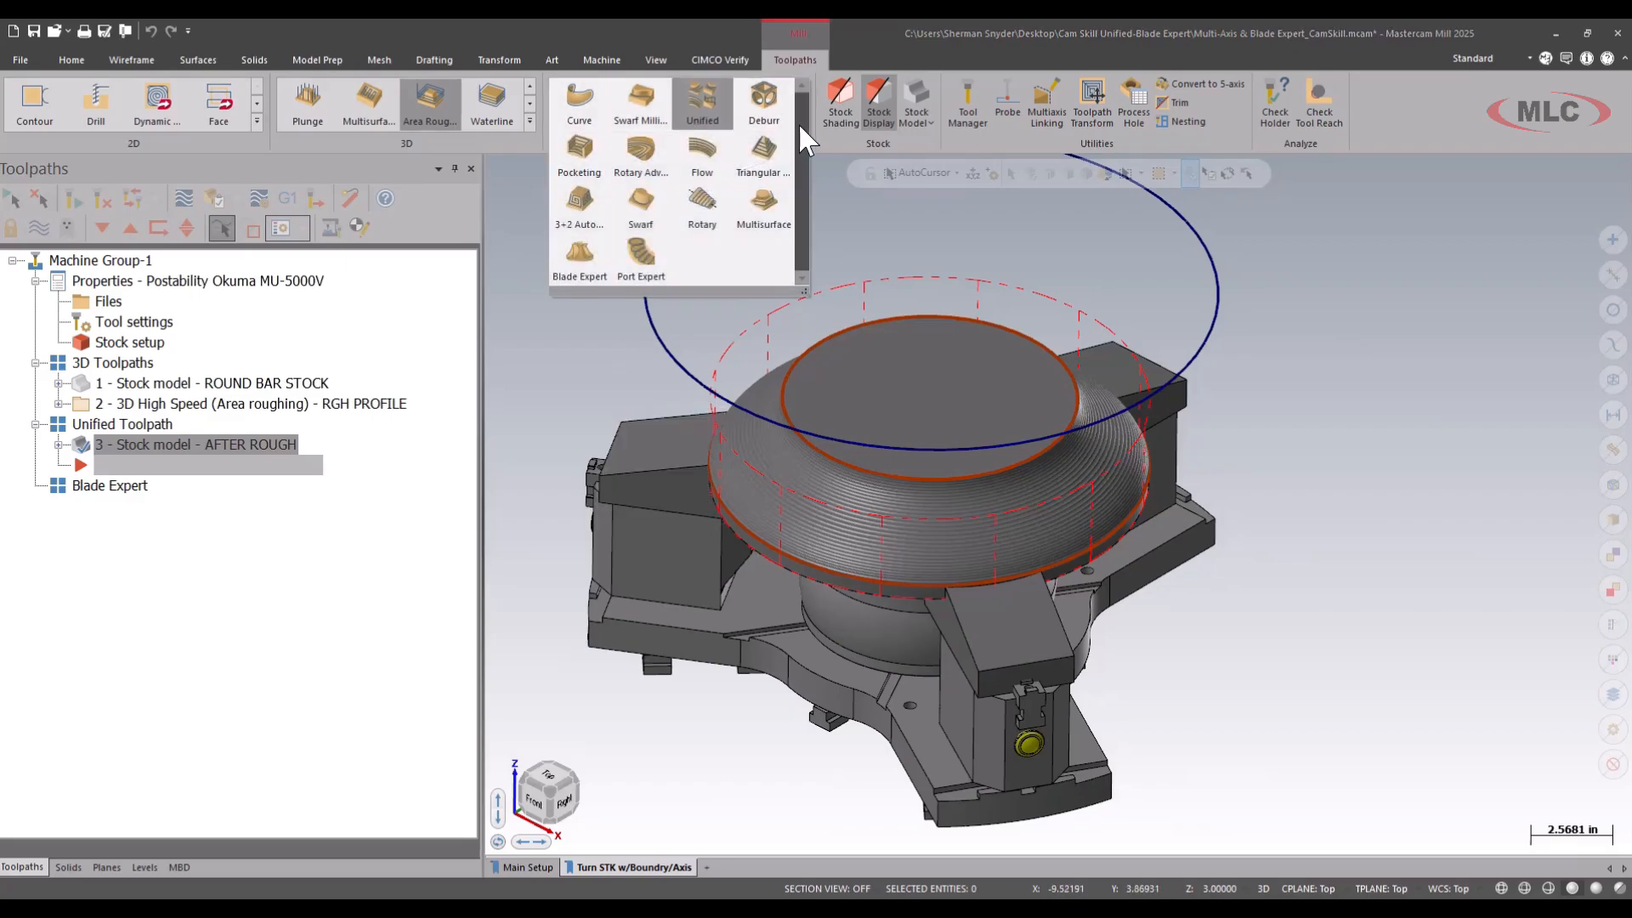
click(702, 111)
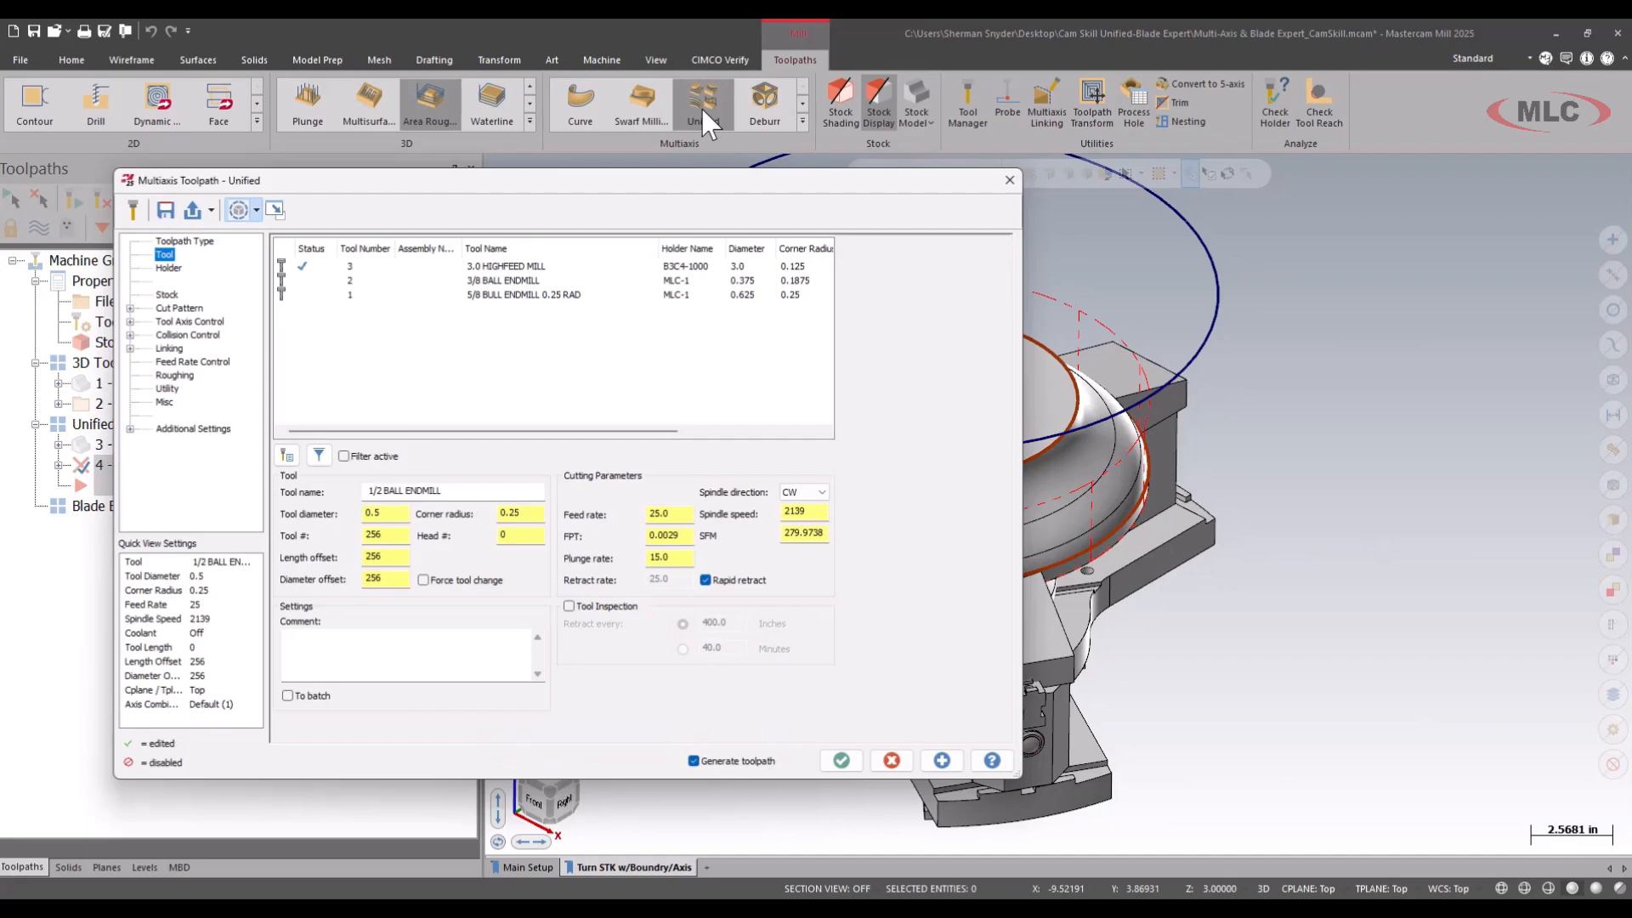
click(508, 277)
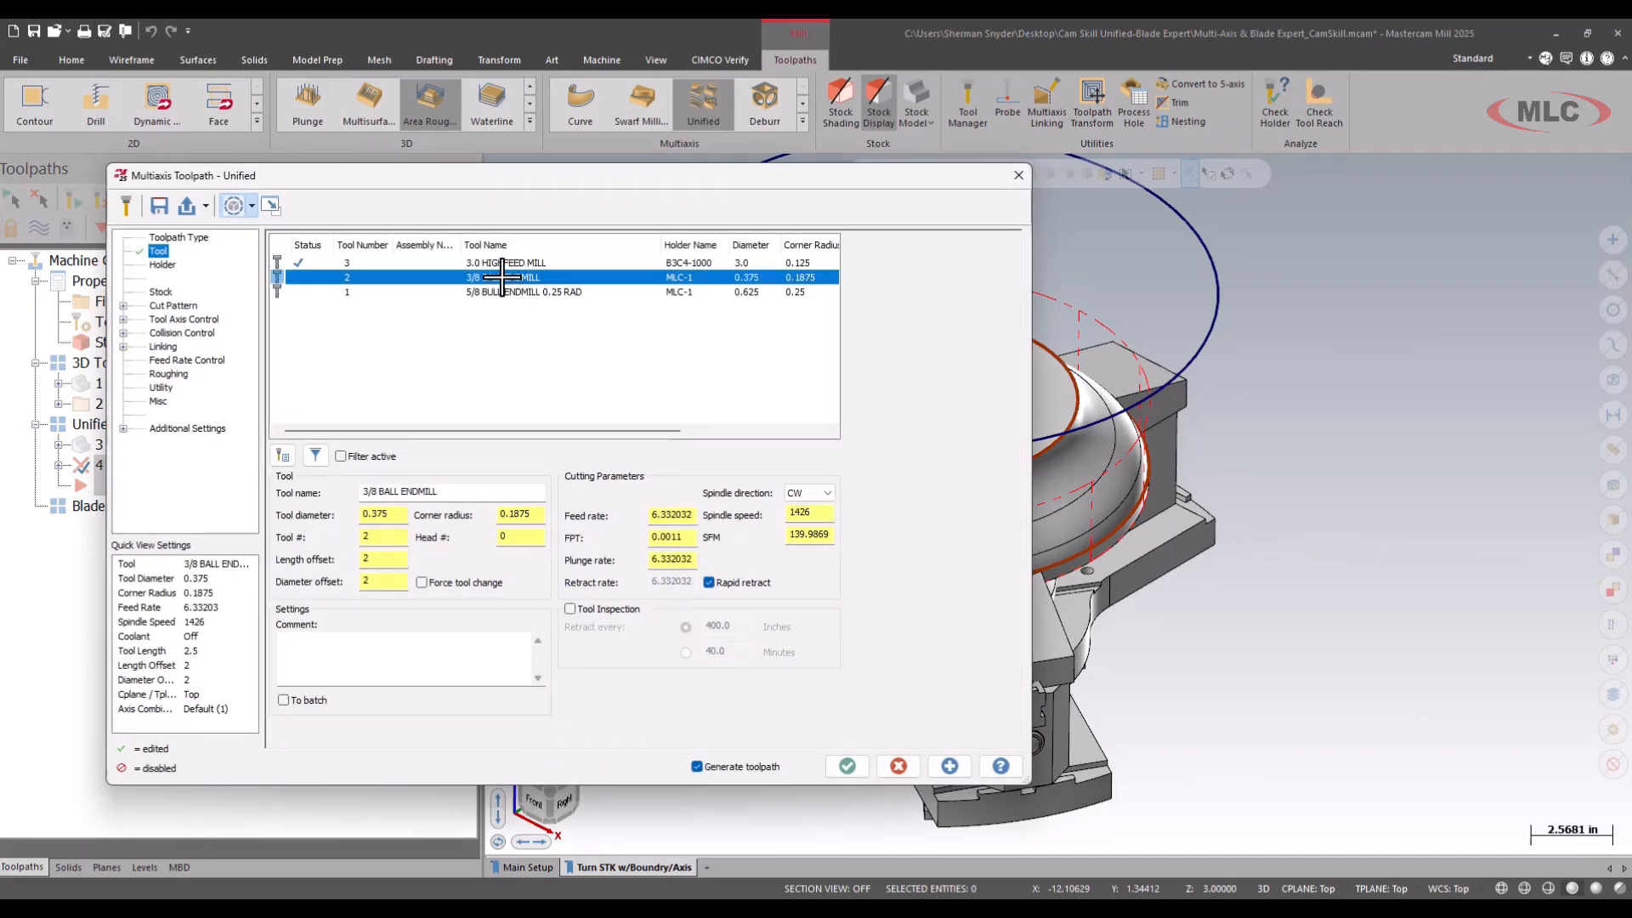
click(401, 660)
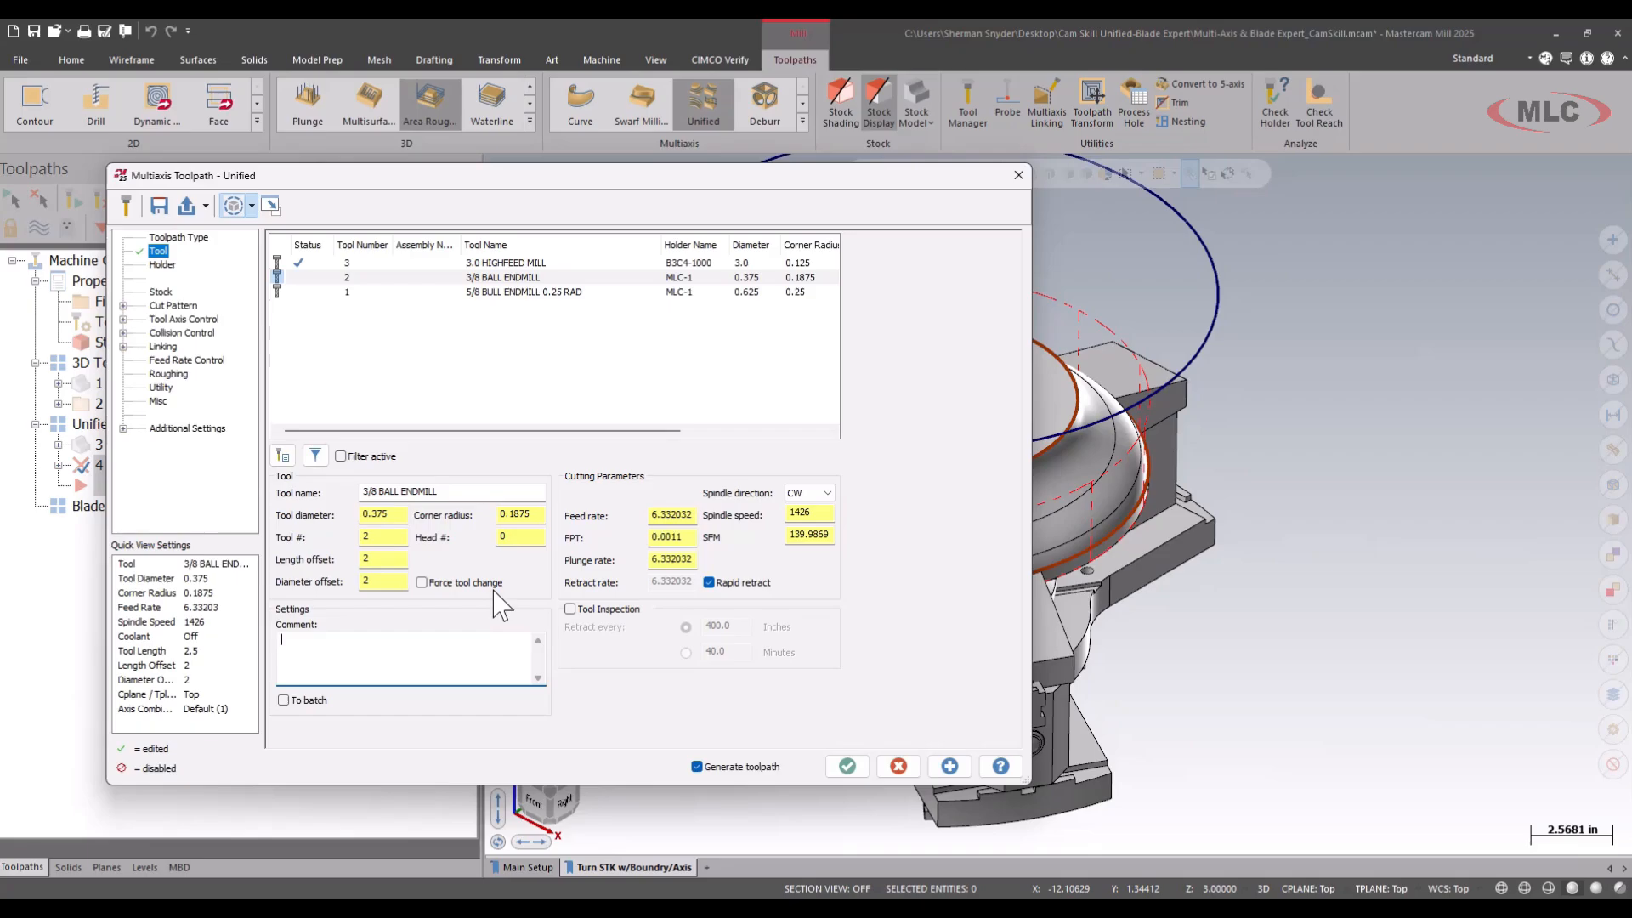
text(UNIFIED FIN)
Select the four connected faces of the blank's curved outer profile as the cut pattern's machining geometry.
click(173, 306)
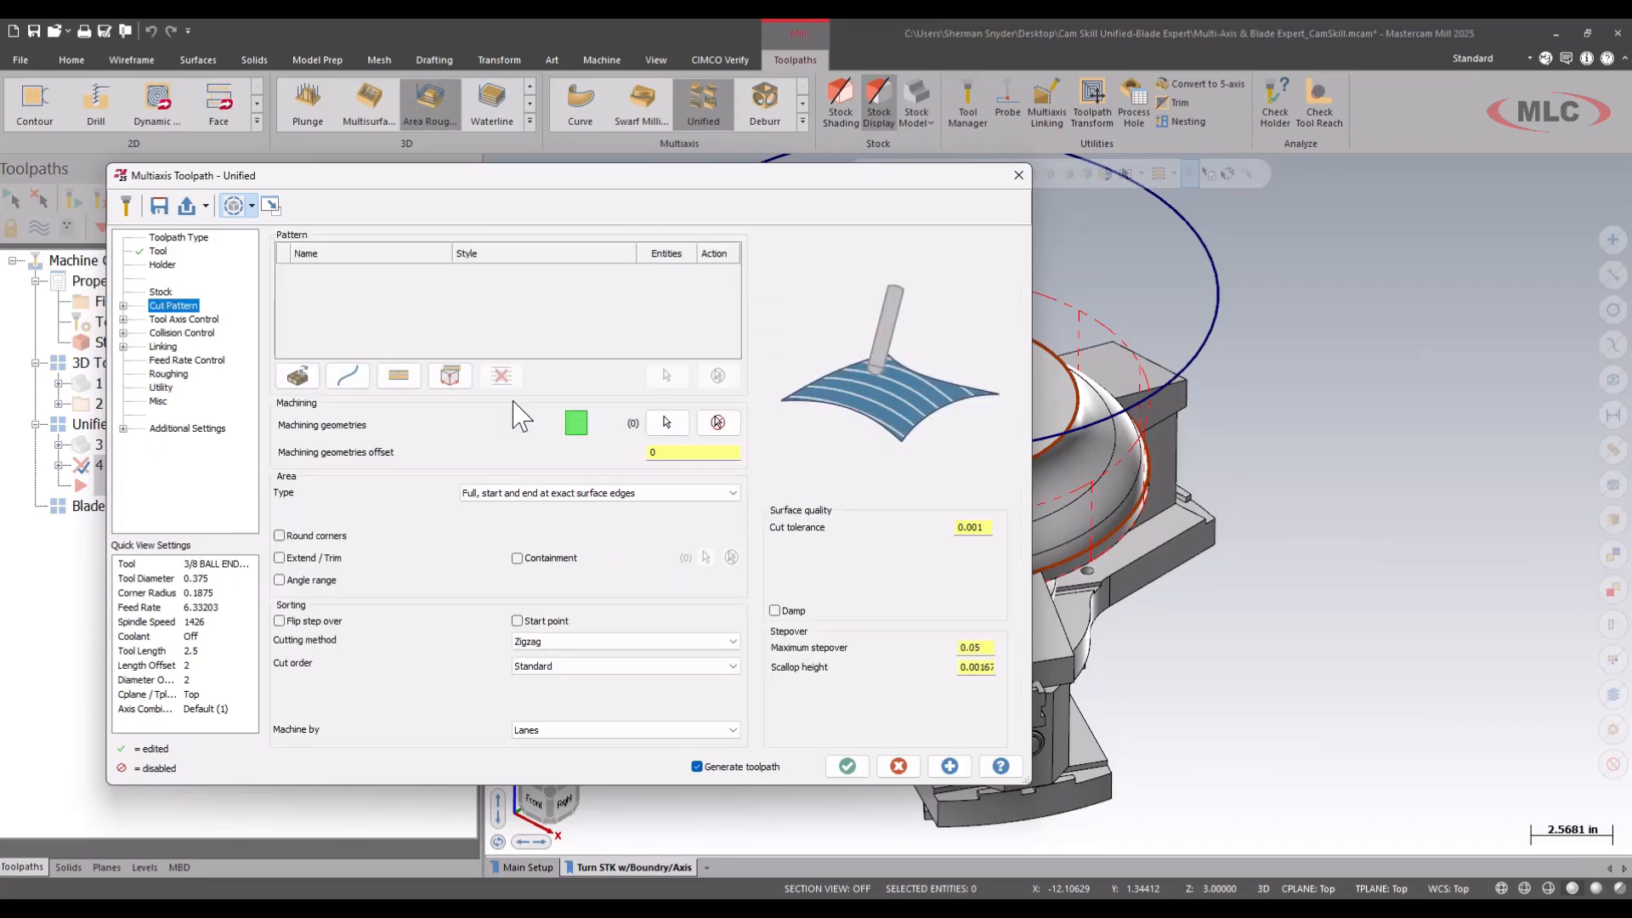
click(667, 423)
scroll(850, 586, up, 3)
scroll(858, 593, up, 2)
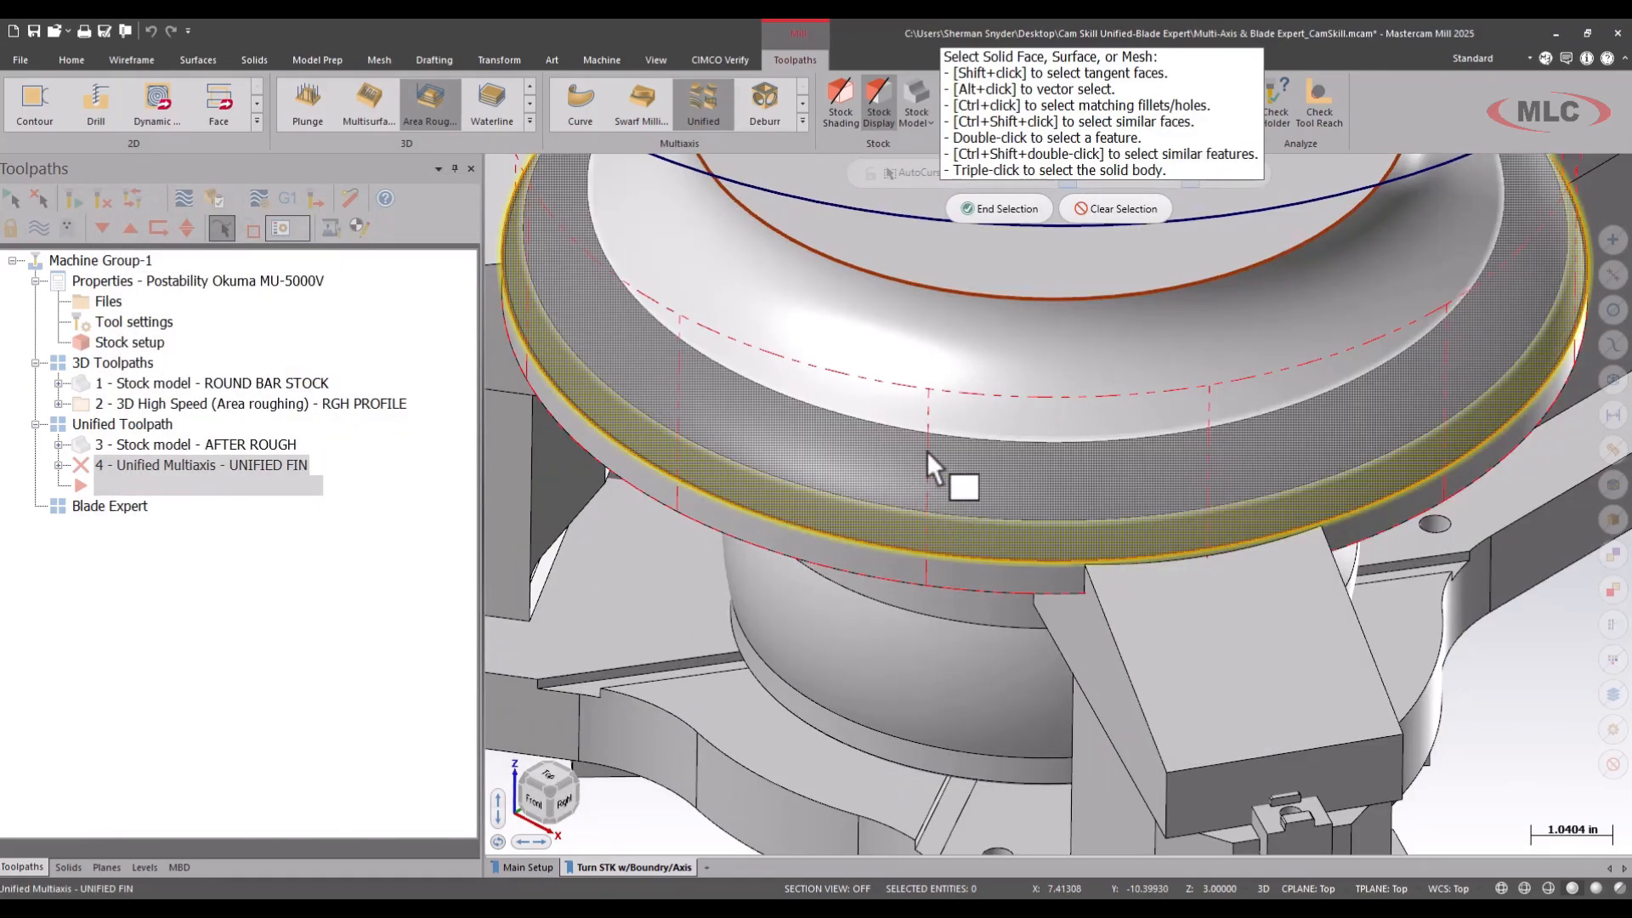
scroll(930, 476, down, 4)
click(908, 420)
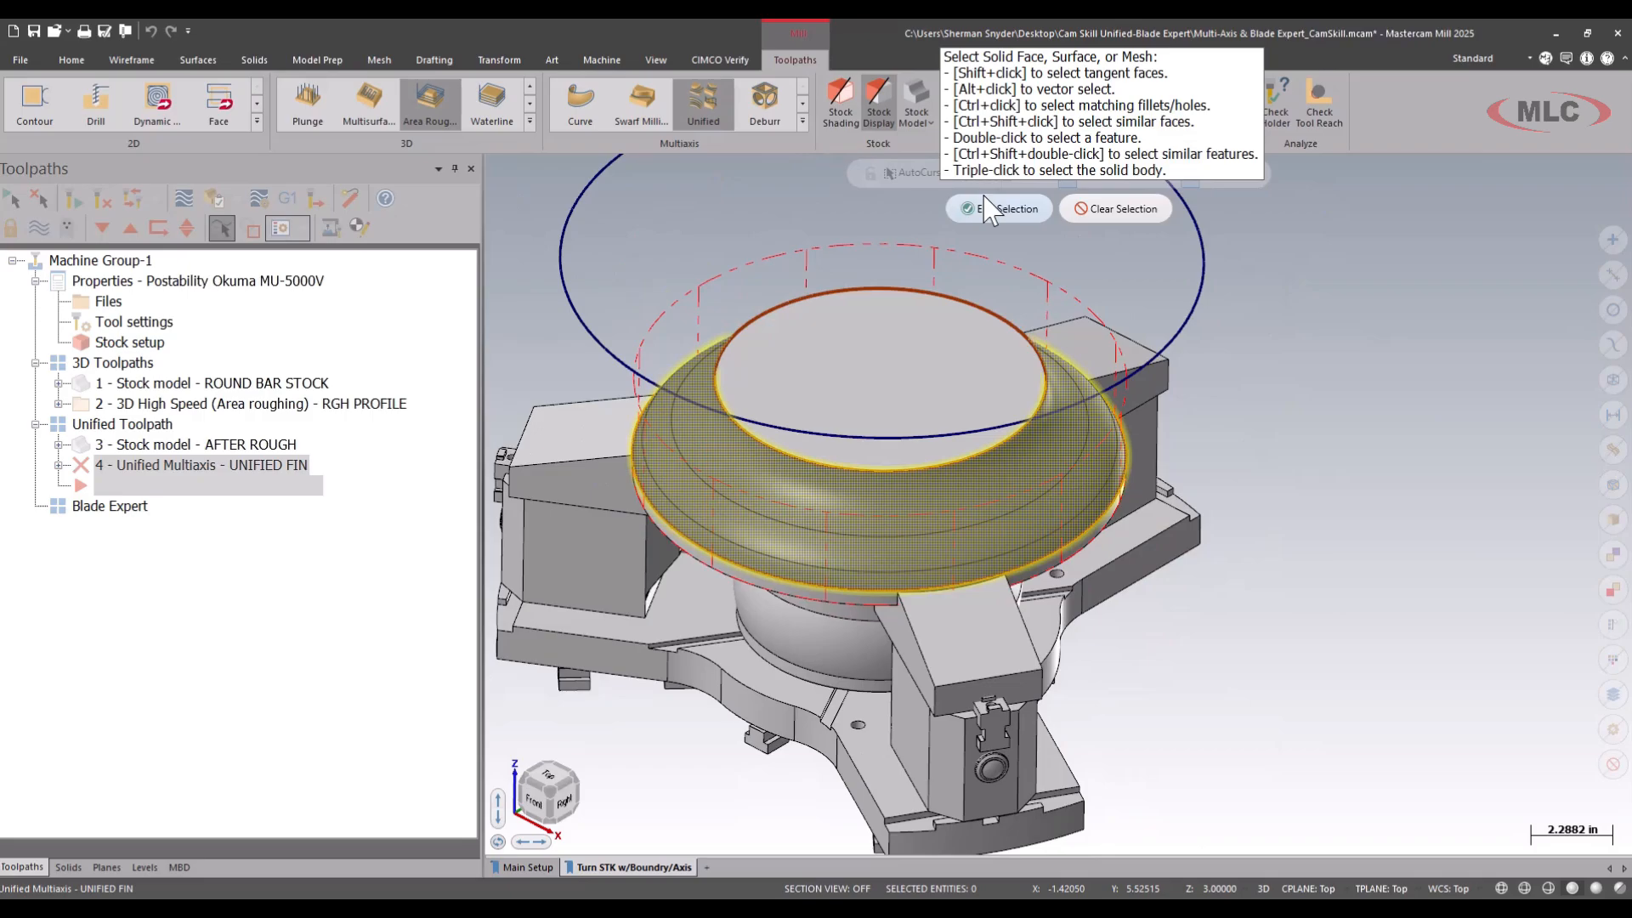
click(1000, 210)
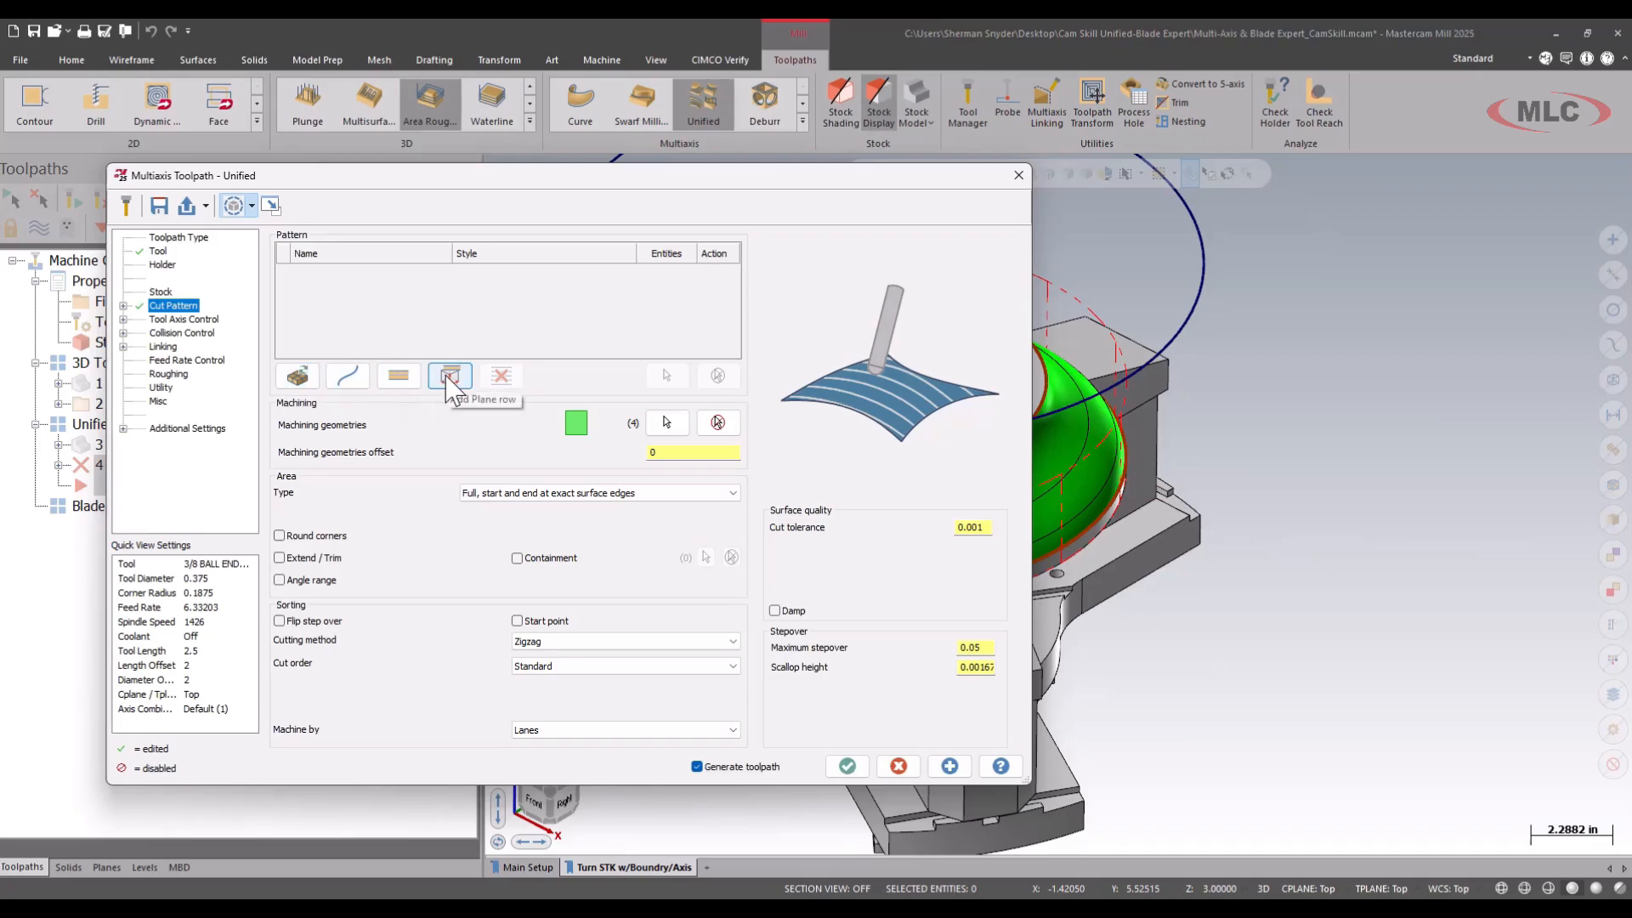
Add an Automatic pattern row in the Machining boundary - Parallel style, generate the Unified toolpath and inspect its cuts.
click(298, 375)
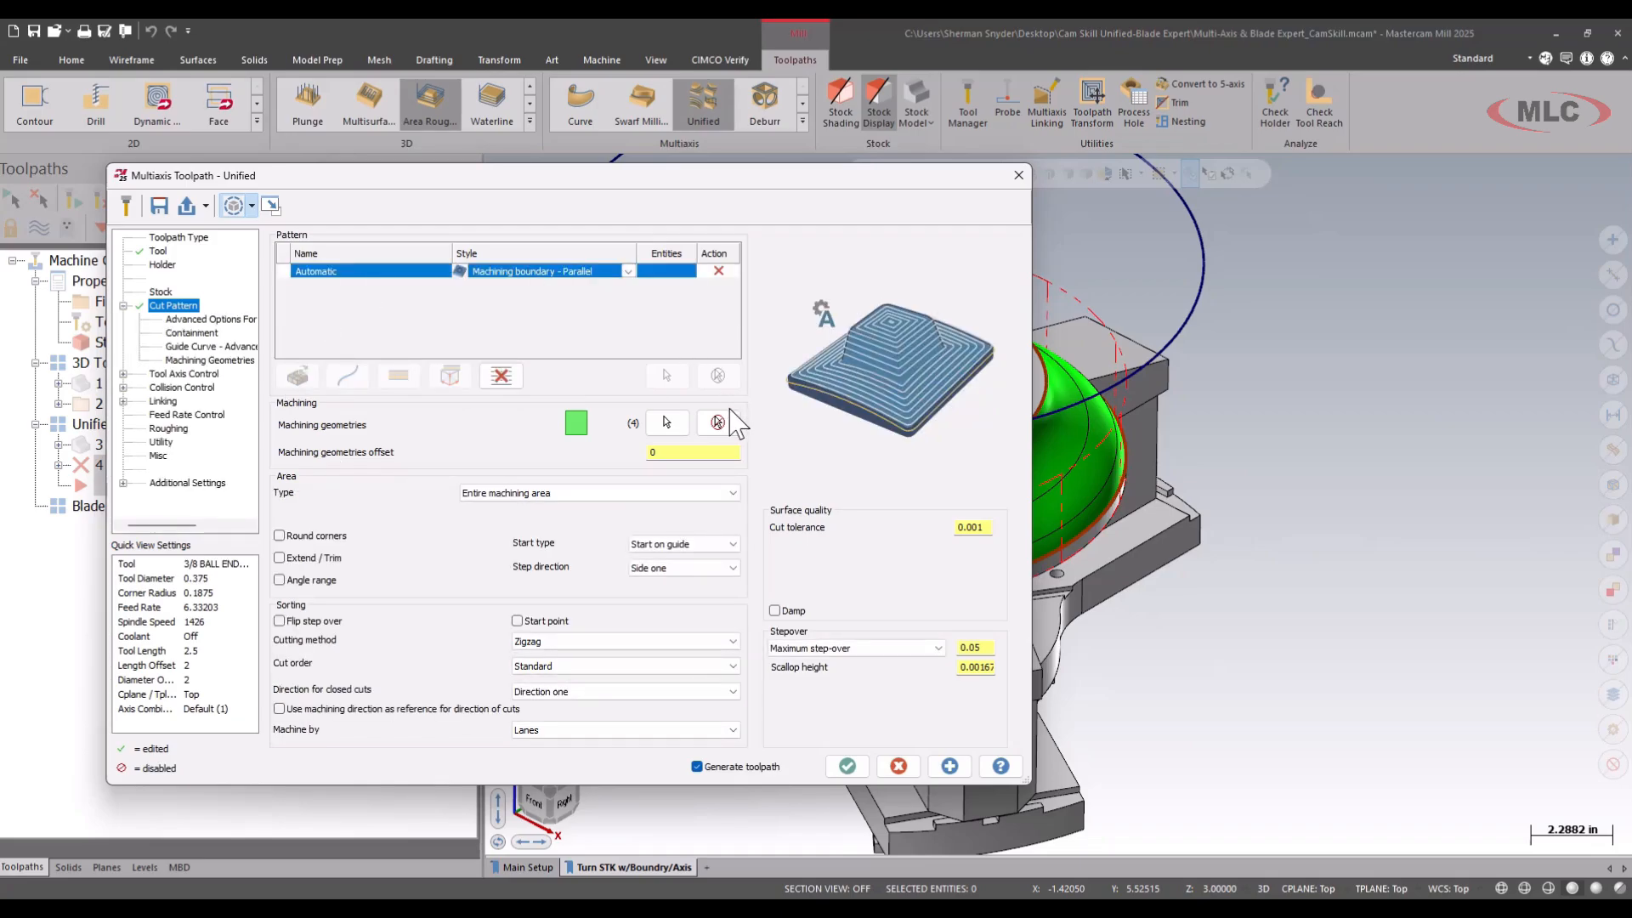
click(846, 767)
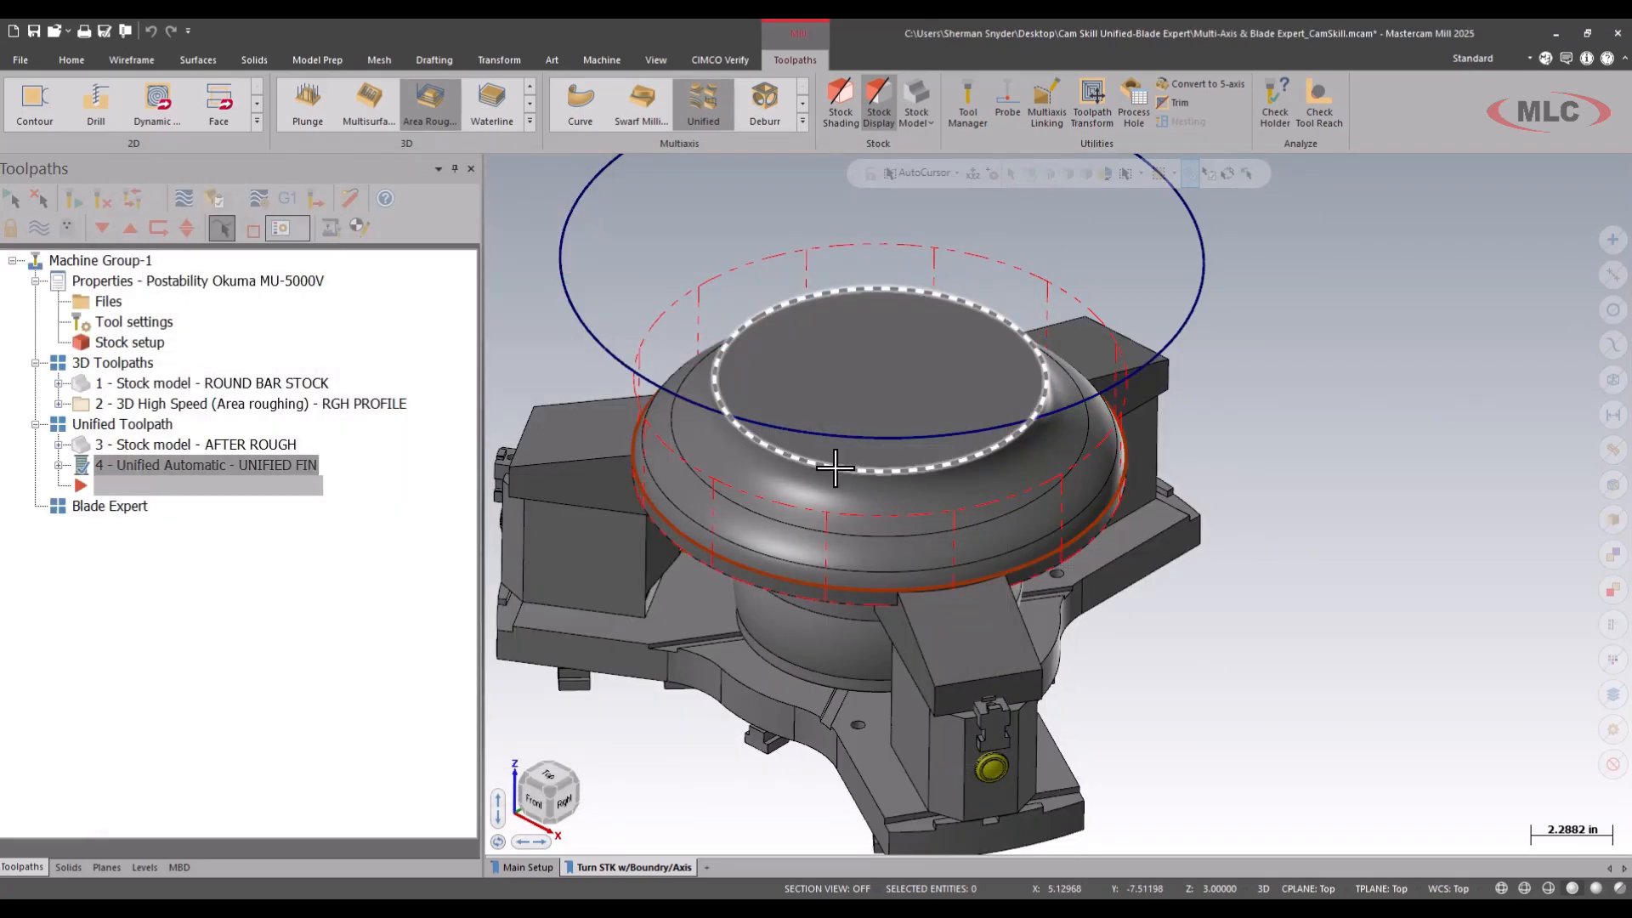
click(654, 61)
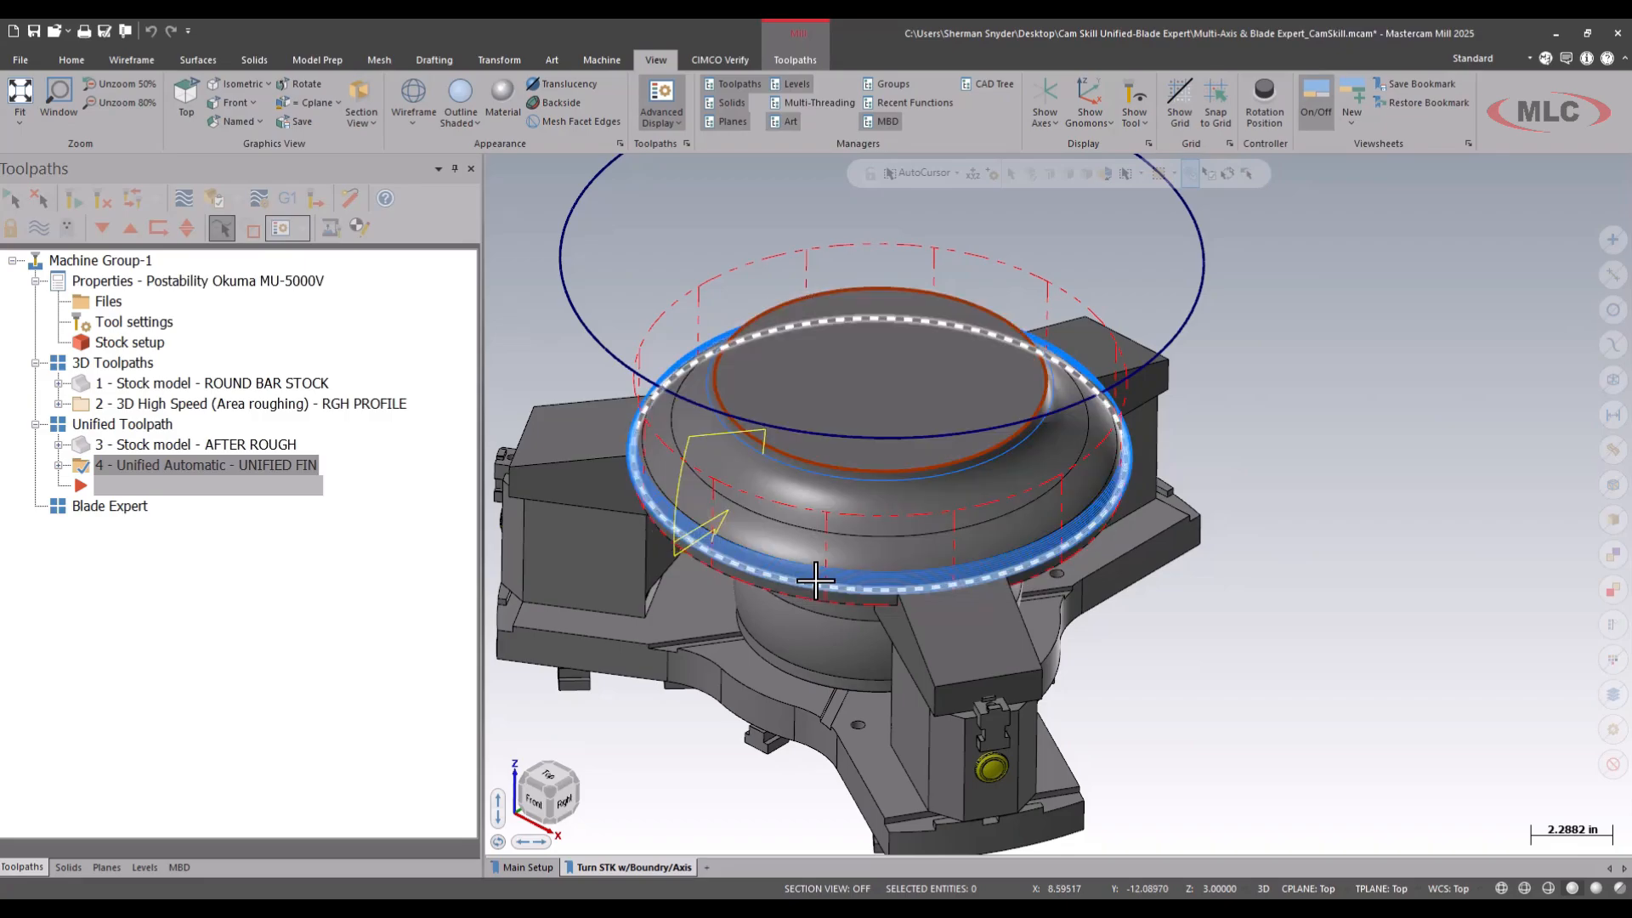
scroll(678, 614, up, 1)
scroll(677, 614, up, 8)
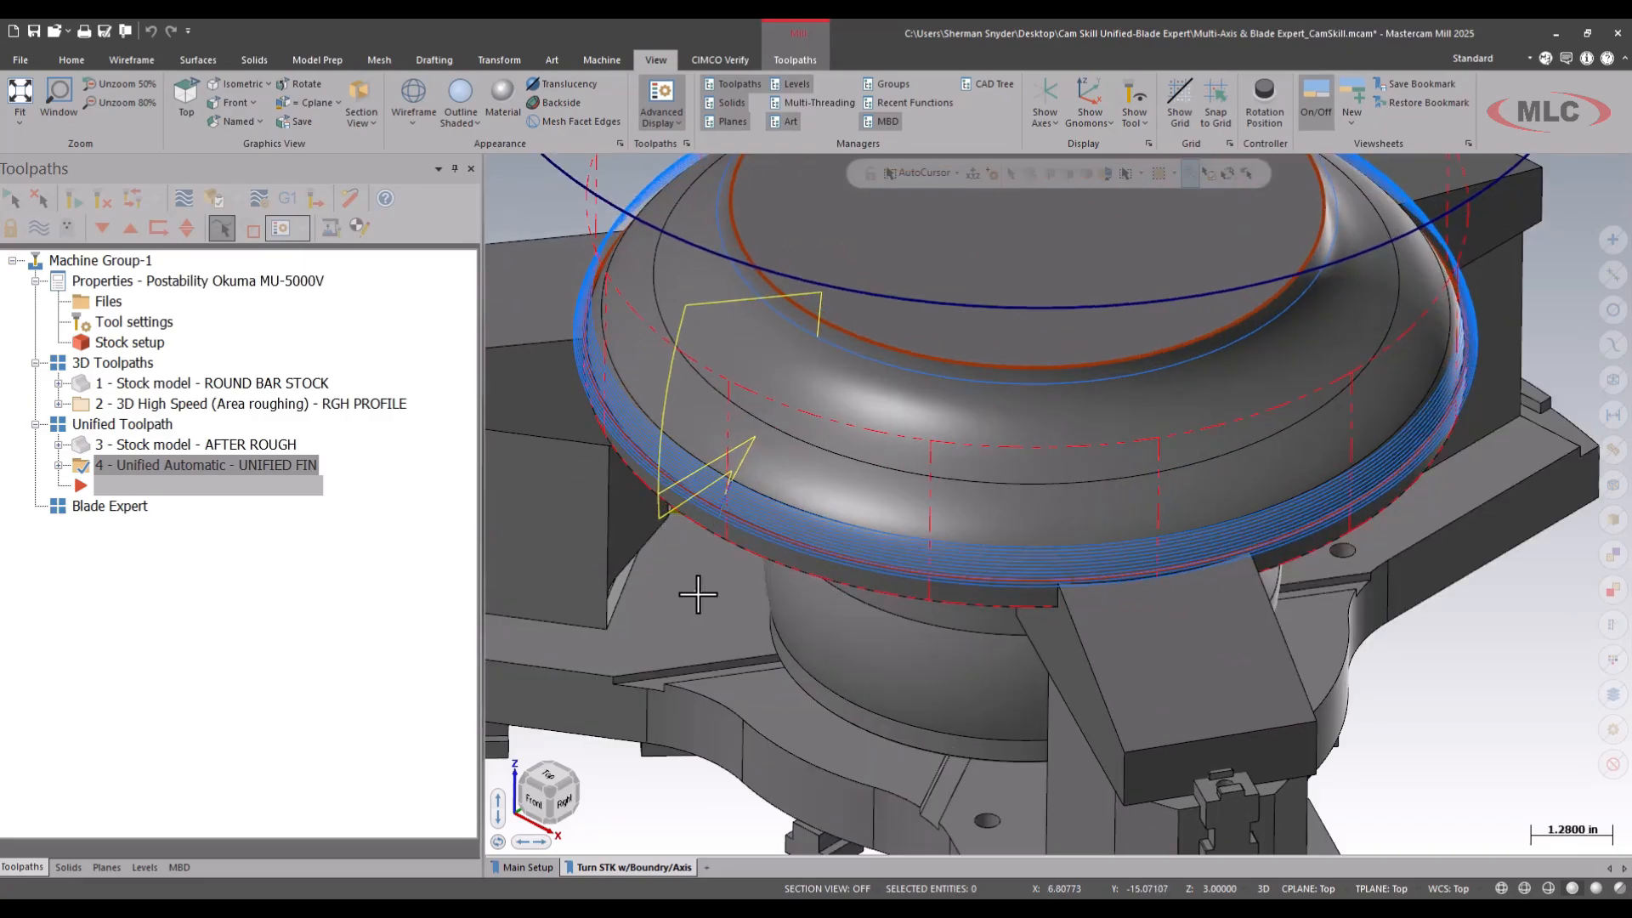
scroll(697, 562, down, 9)
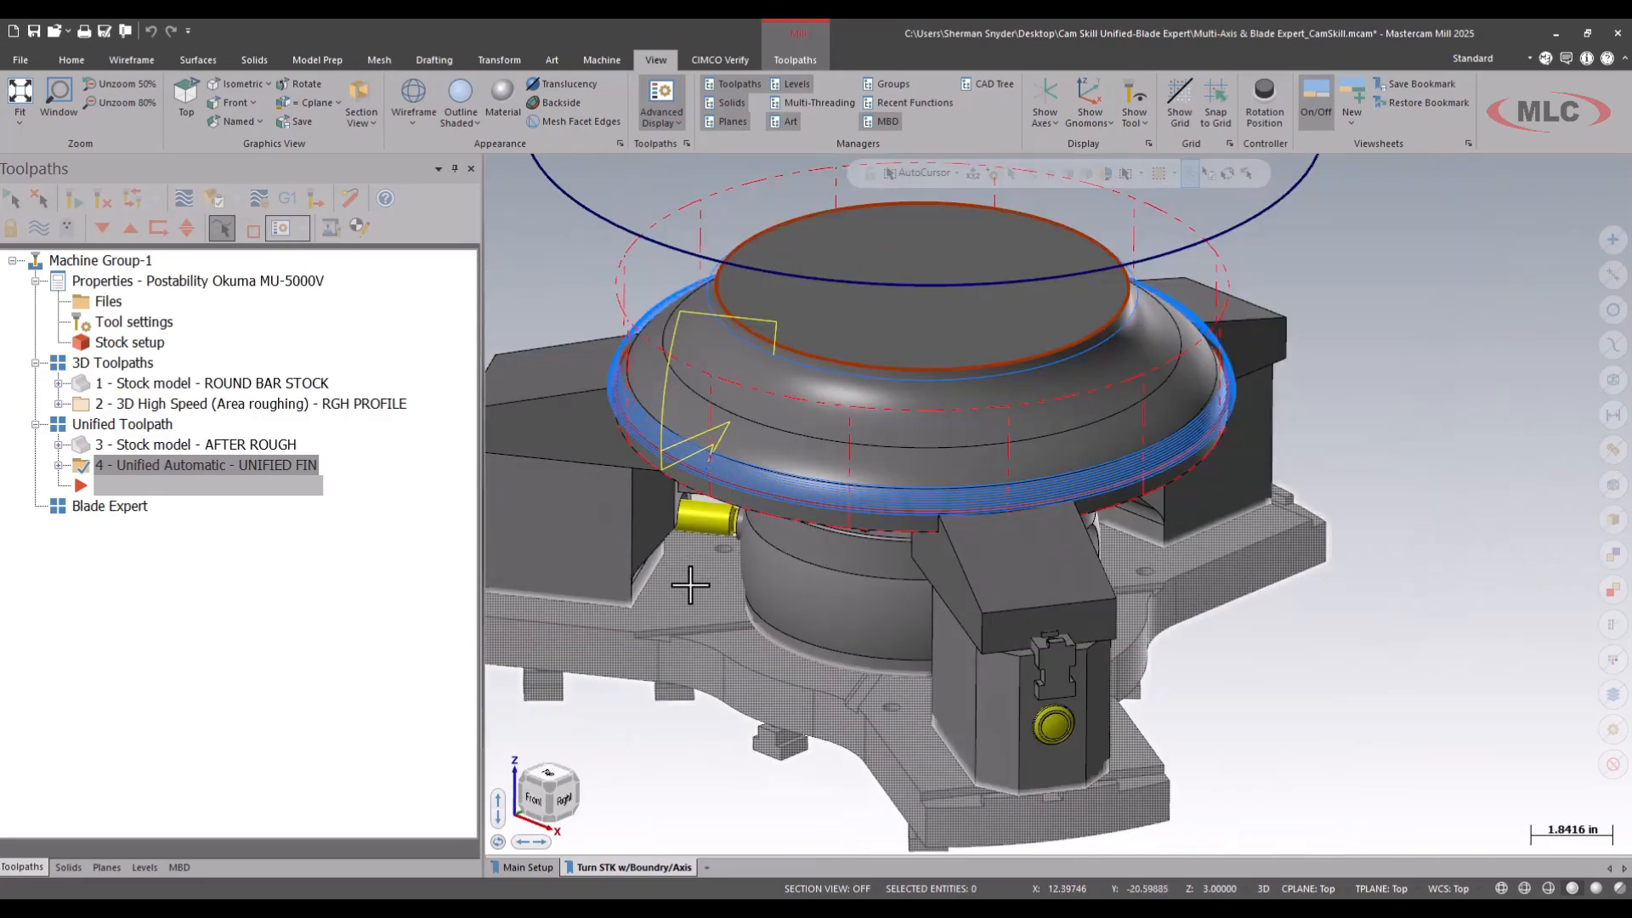
Change the Automatic pattern's style to Machining boundary - Morph and regenerate the UNIFIED FIN toolpath.
click(59, 465)
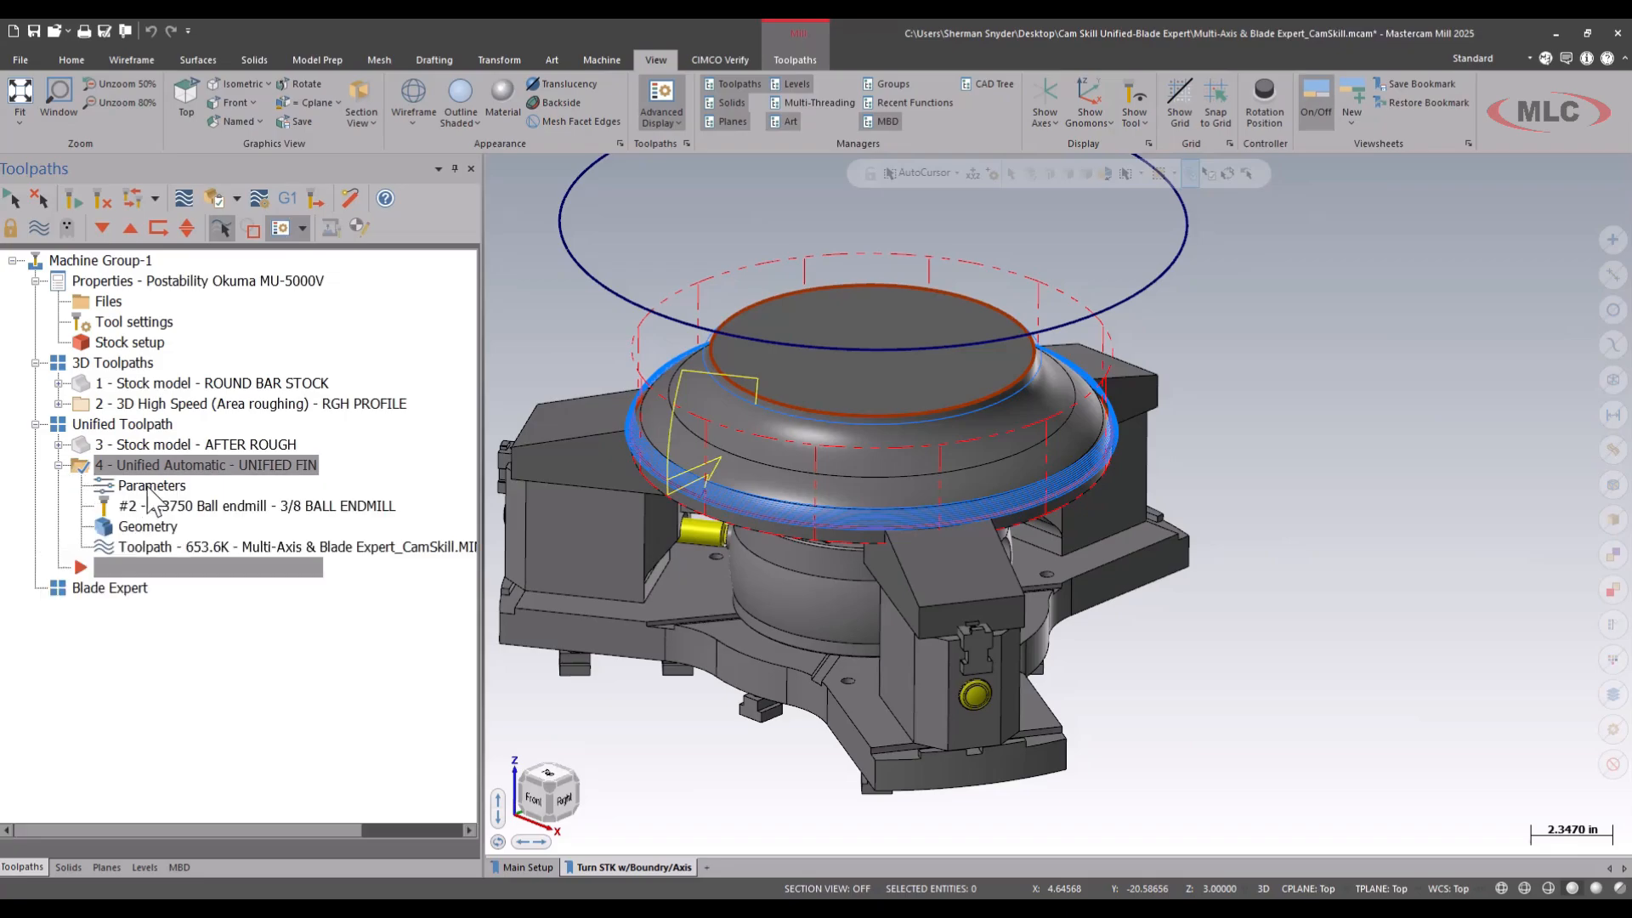
click(148, 487)
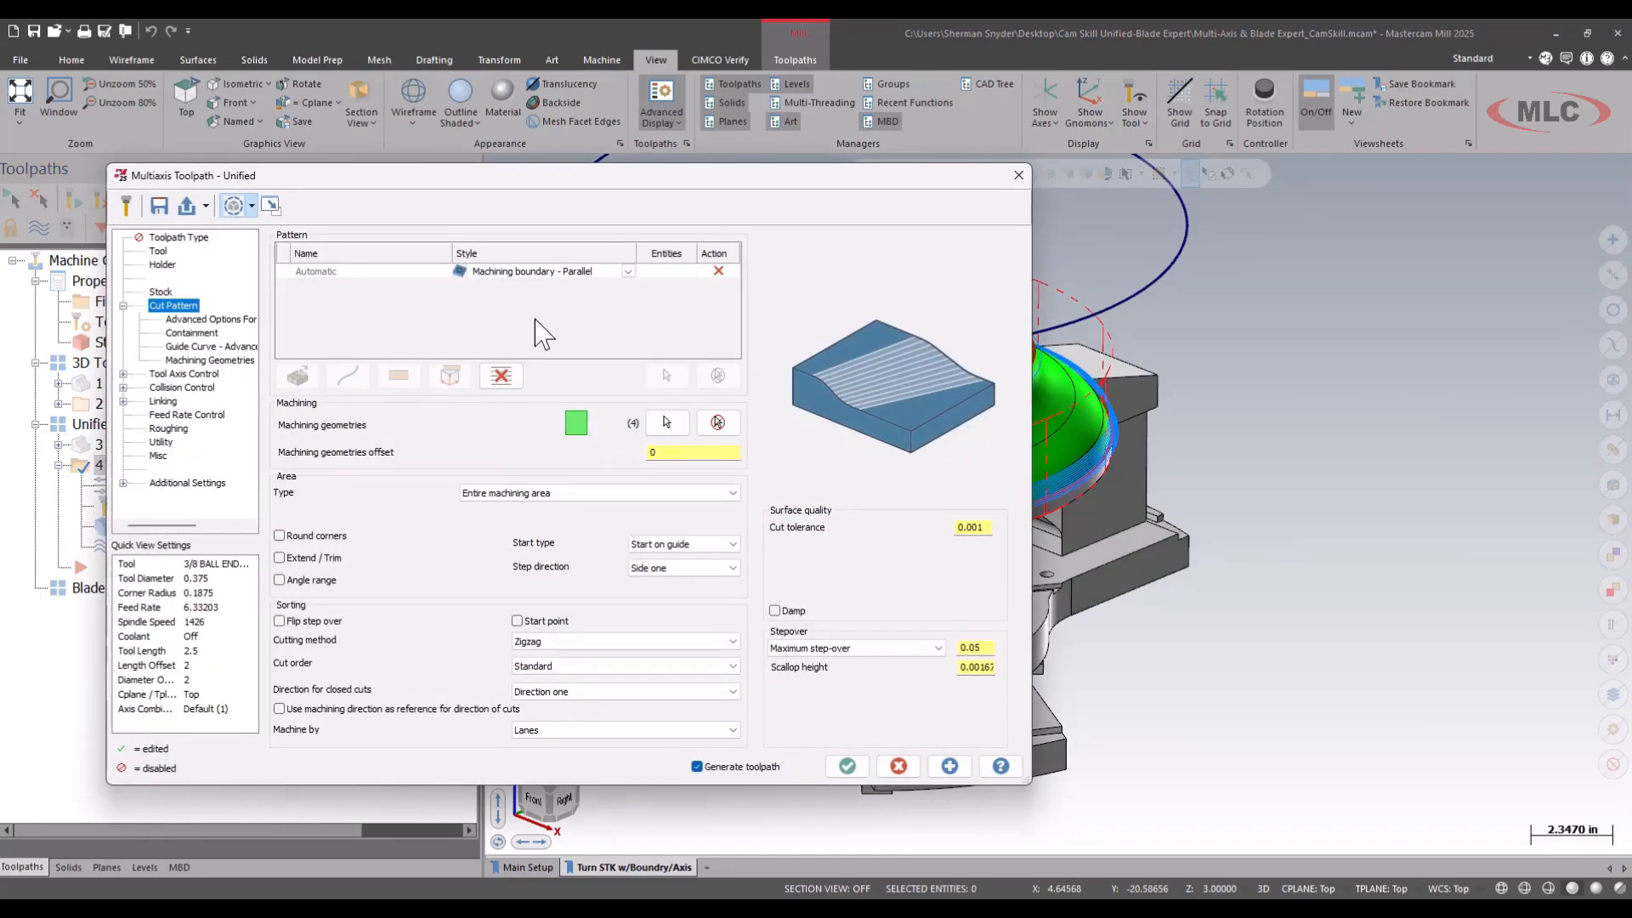
click(628, 273)
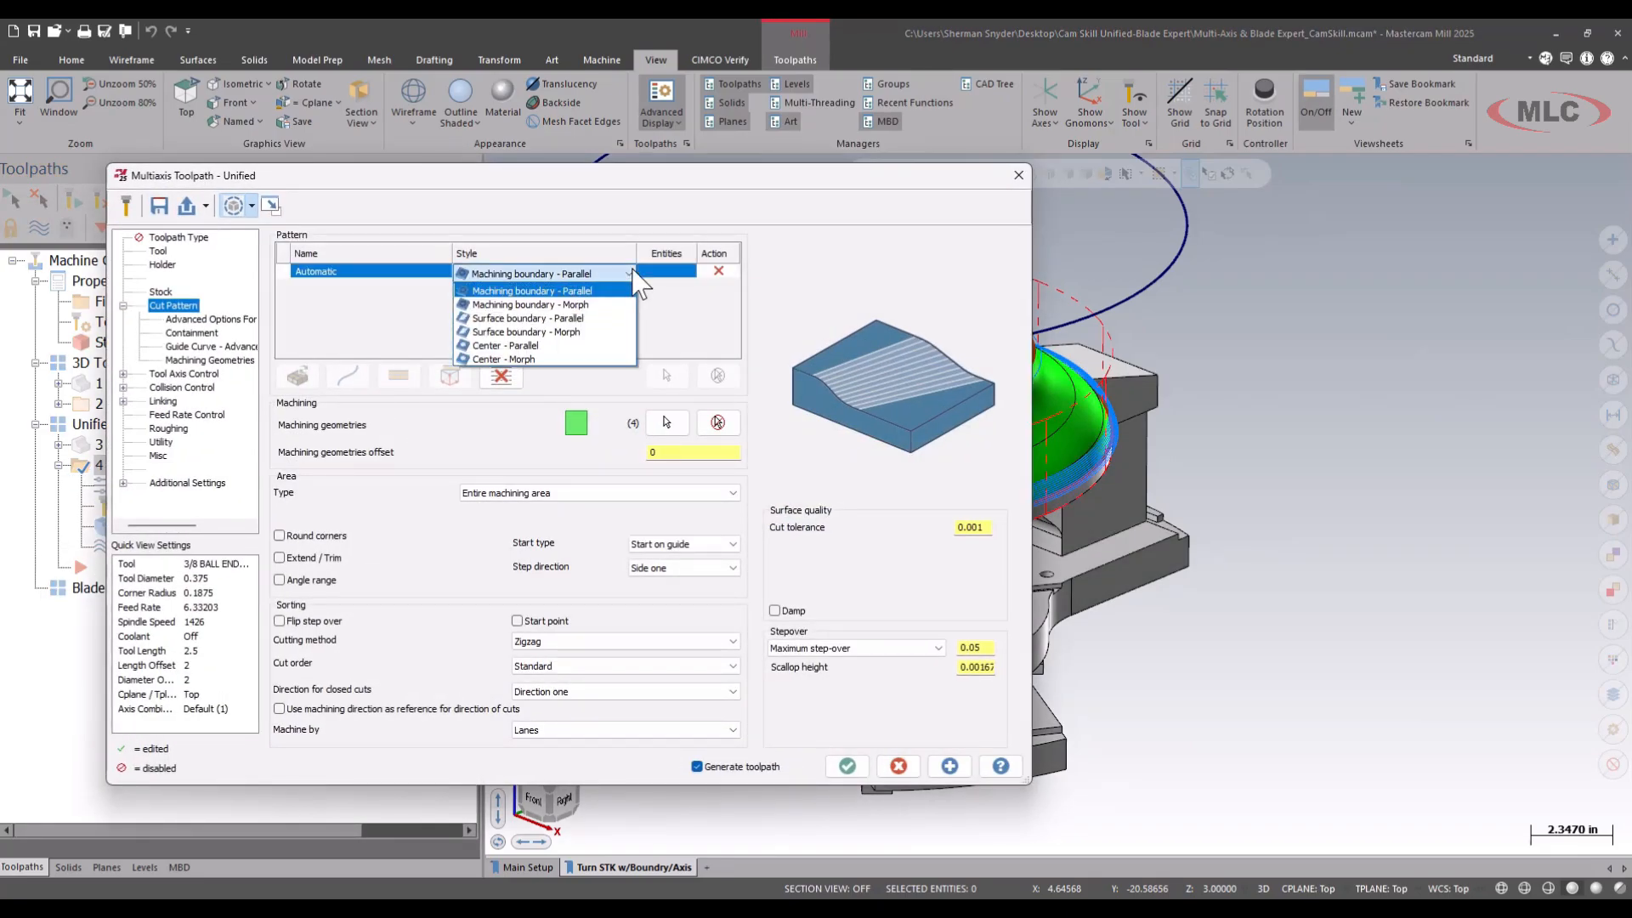
click(585, 304)
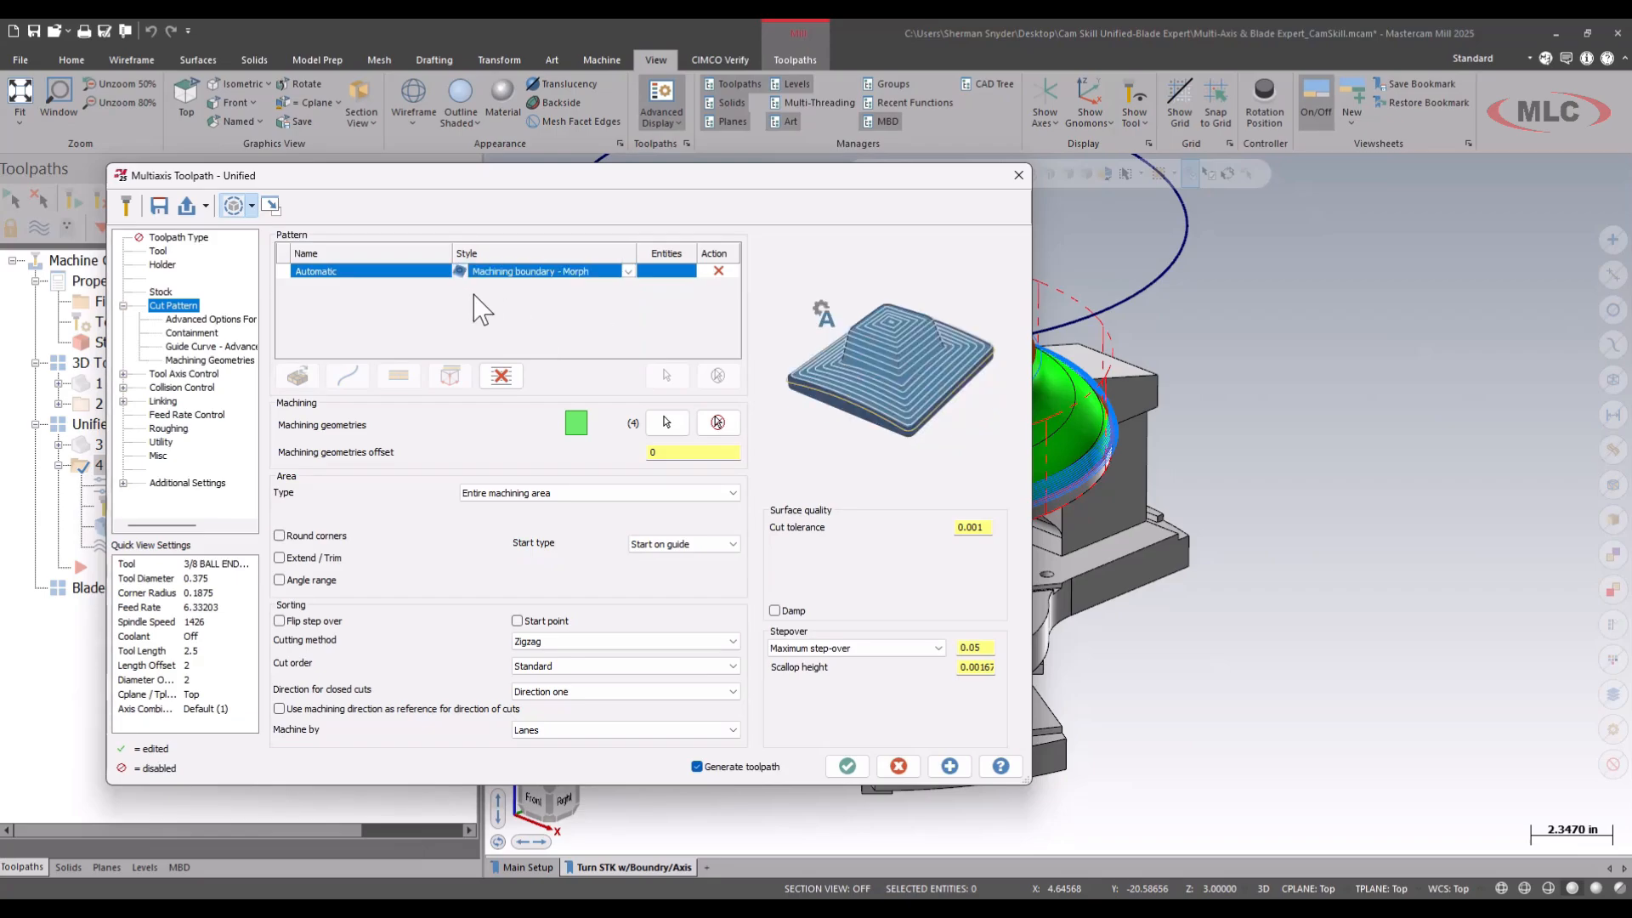
click(847, 765)
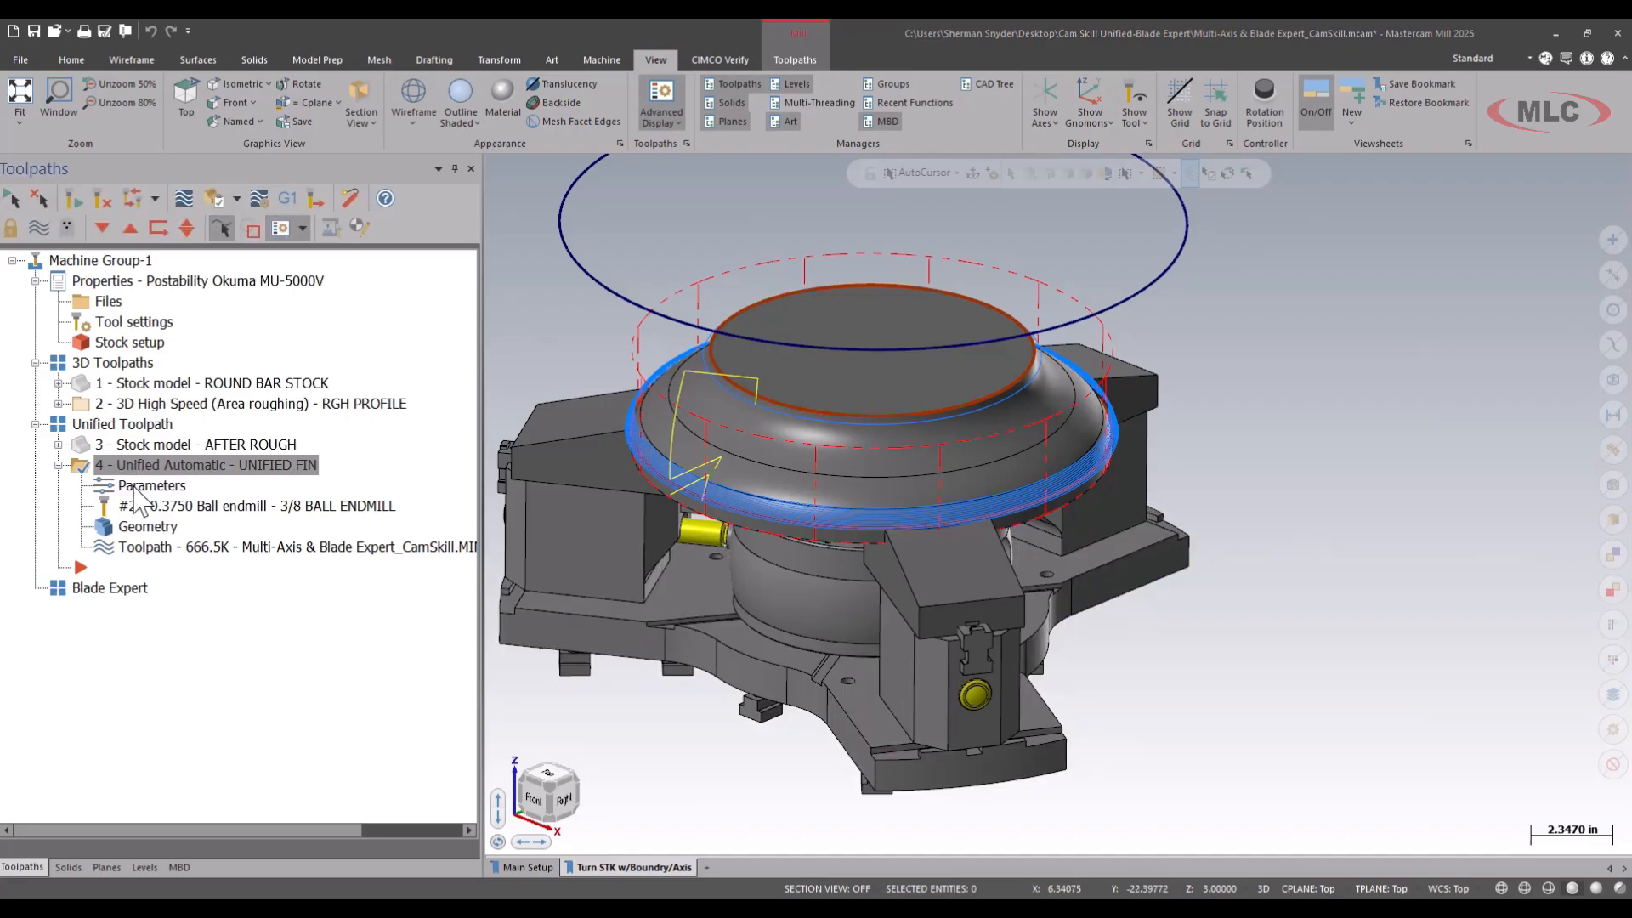
Replace the Automatic pattern row of the UNIFIED FIN operation with a Curve row in the Guide style.
click(307, 490)
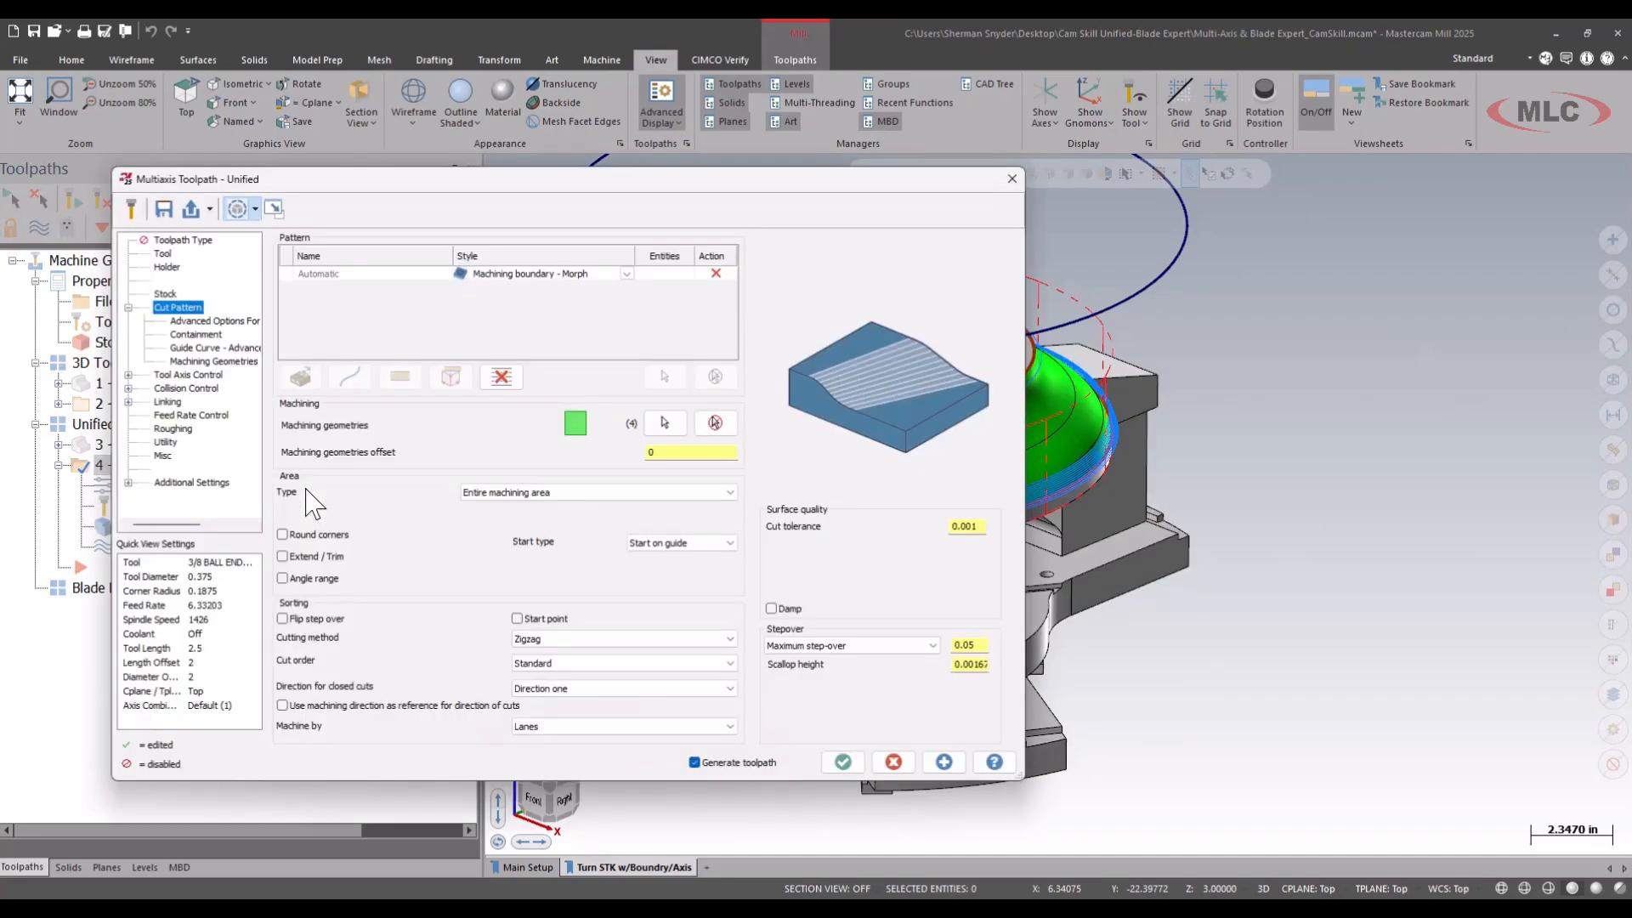
click(626, 272)
click(628, 272)
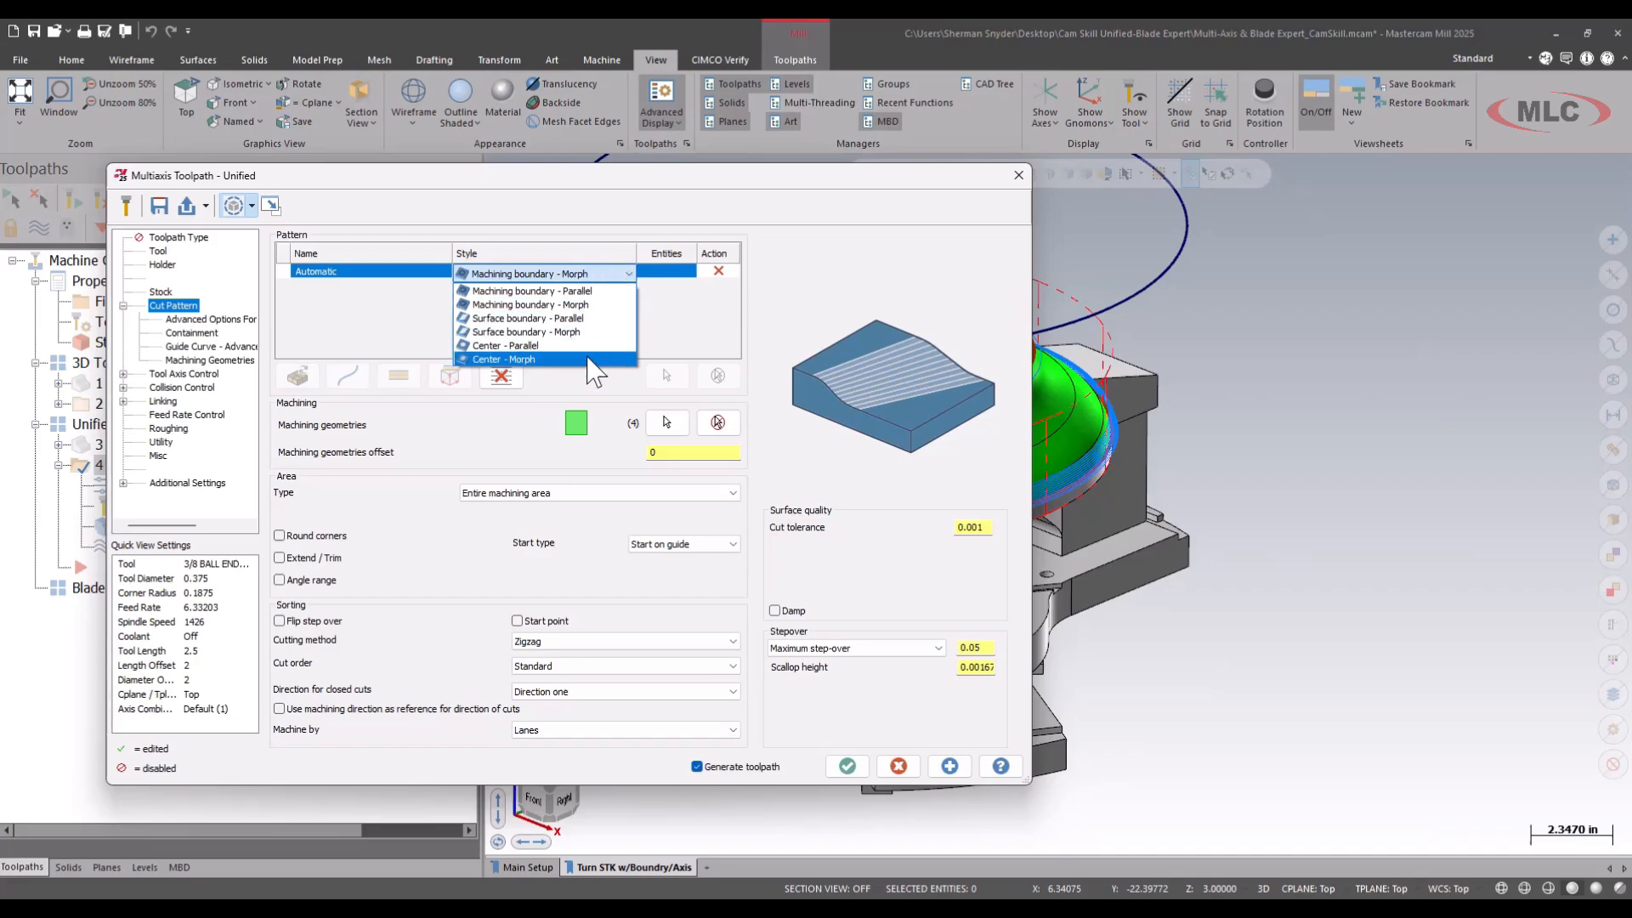
click(583, 228)
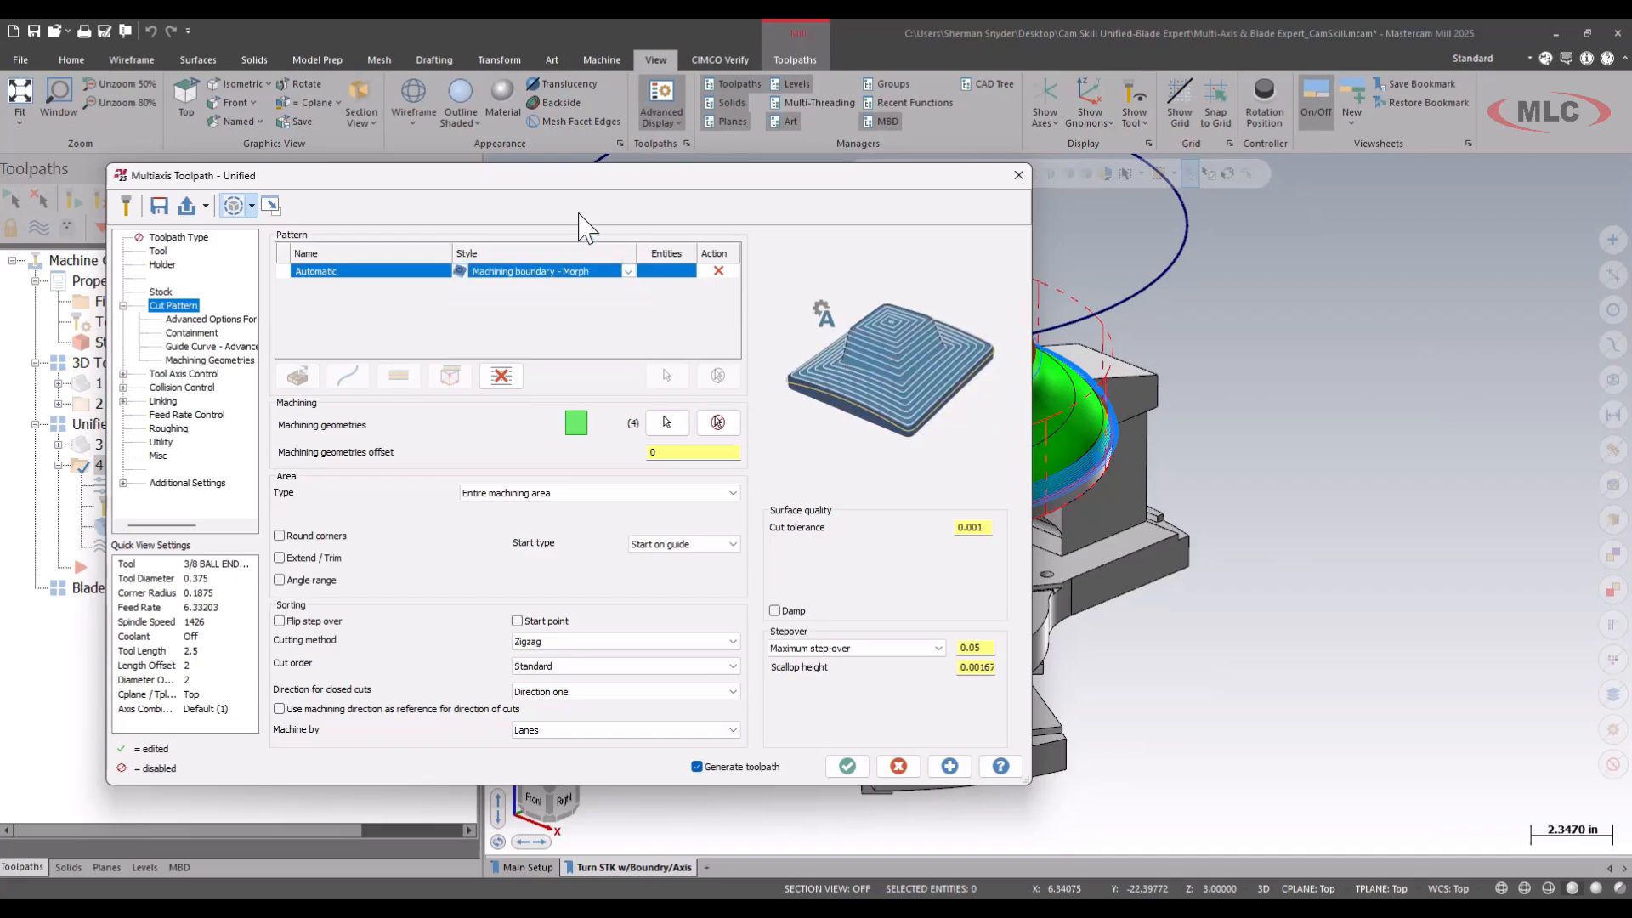
click(719, 271)
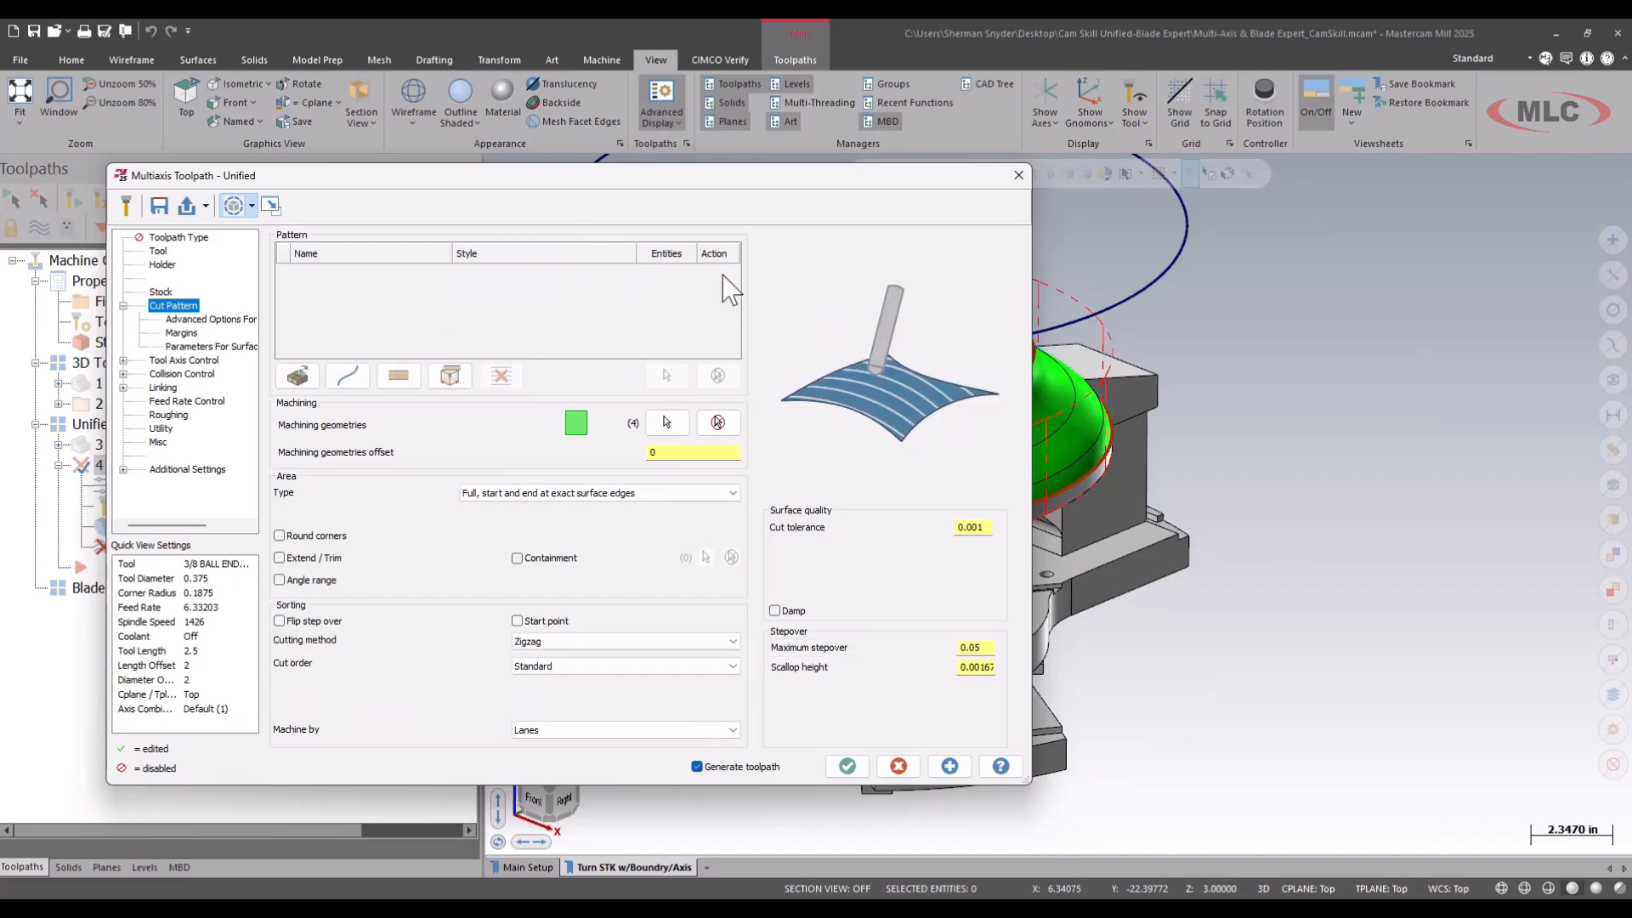
click(348, 375)
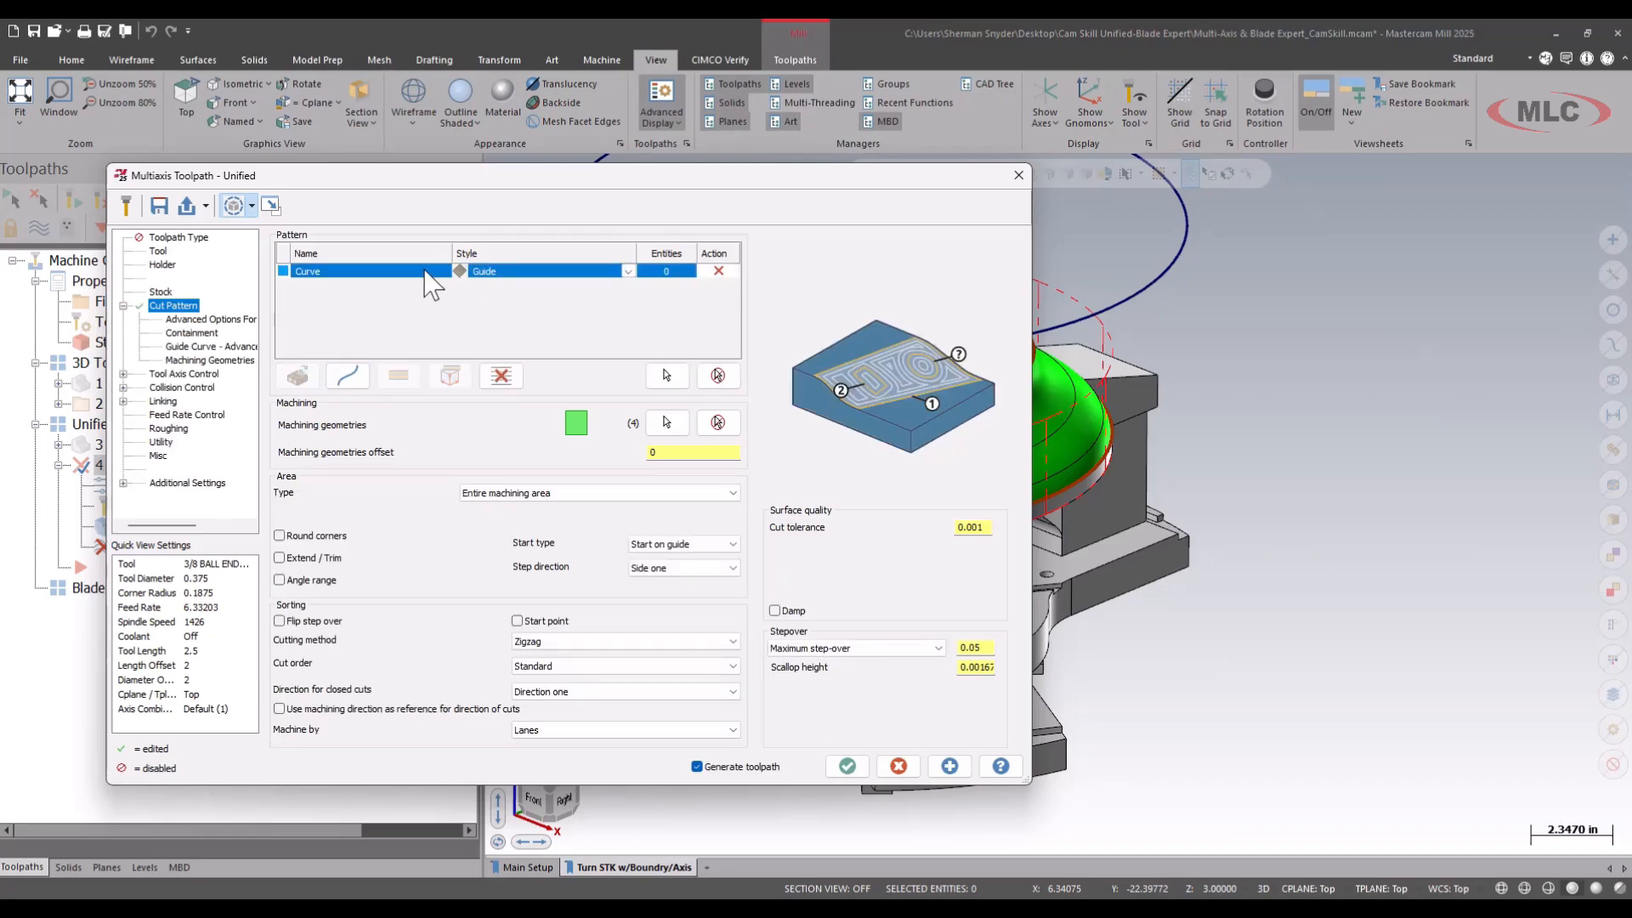
Change the Curve pattern's style from Guide to Morph so the cut pattern has two curve rows.
click(578, 272)
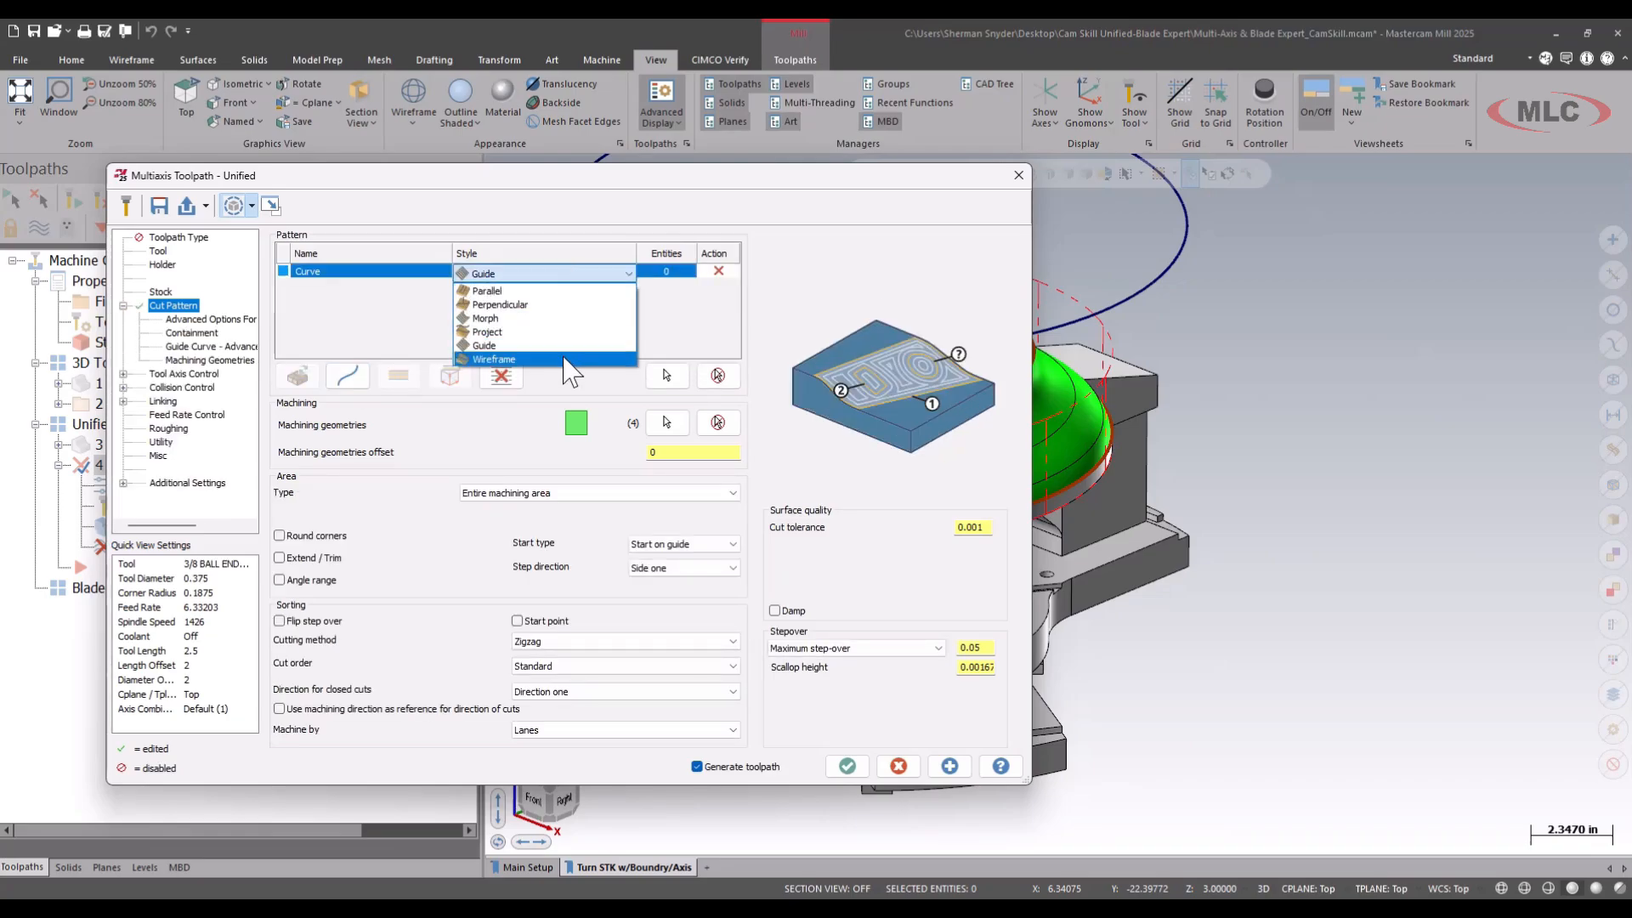
click(485, 318)
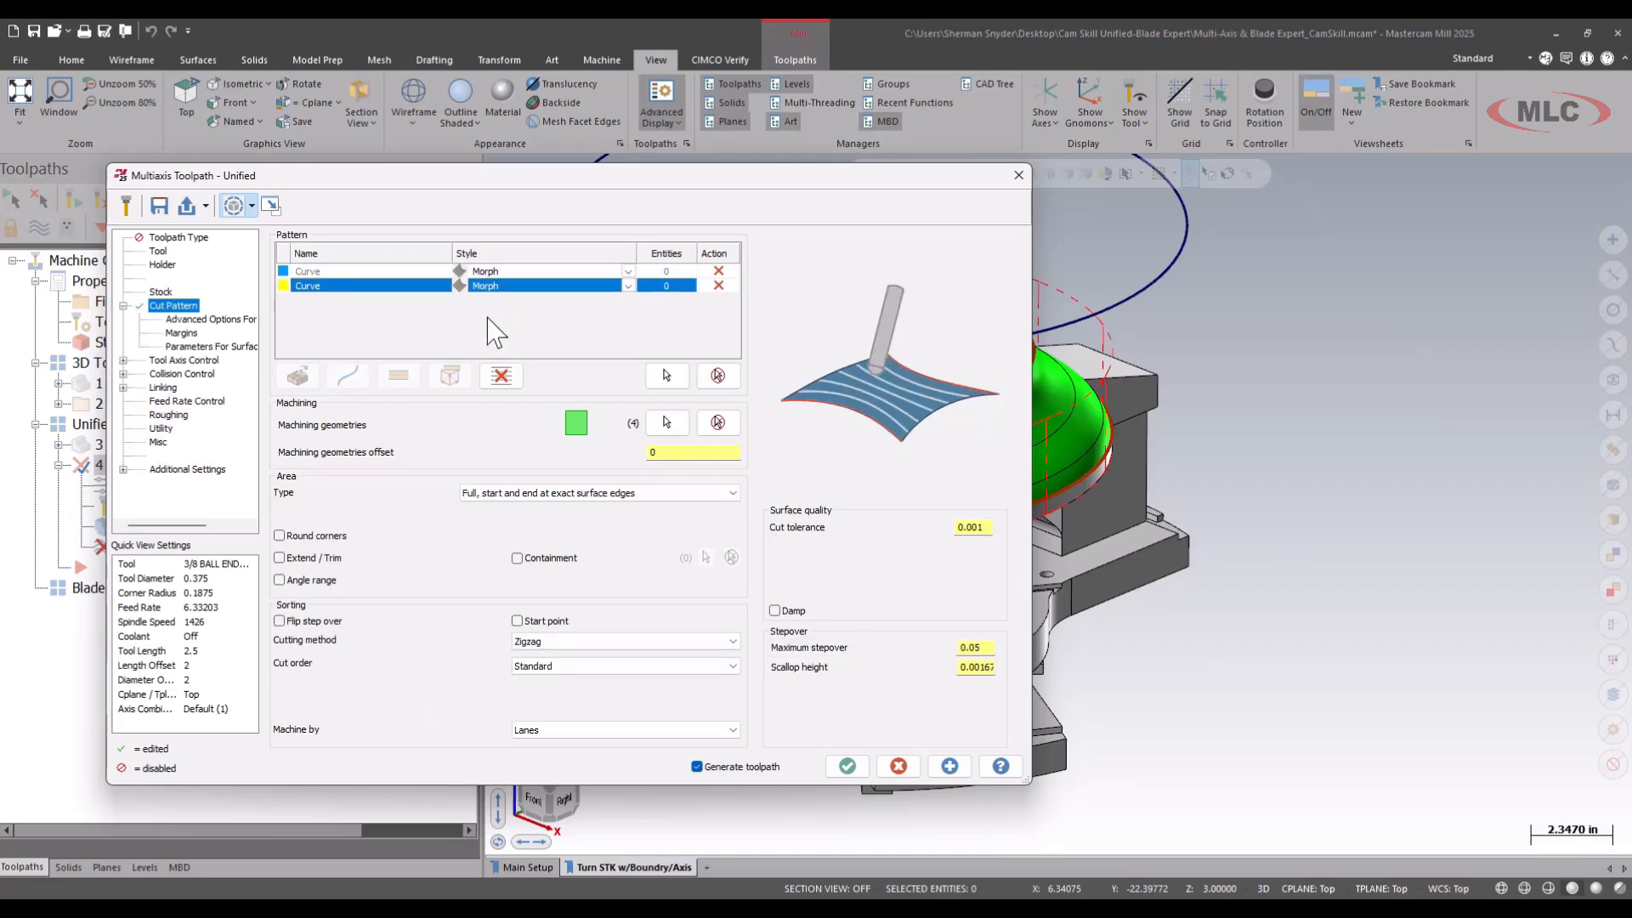
click(323, 271)
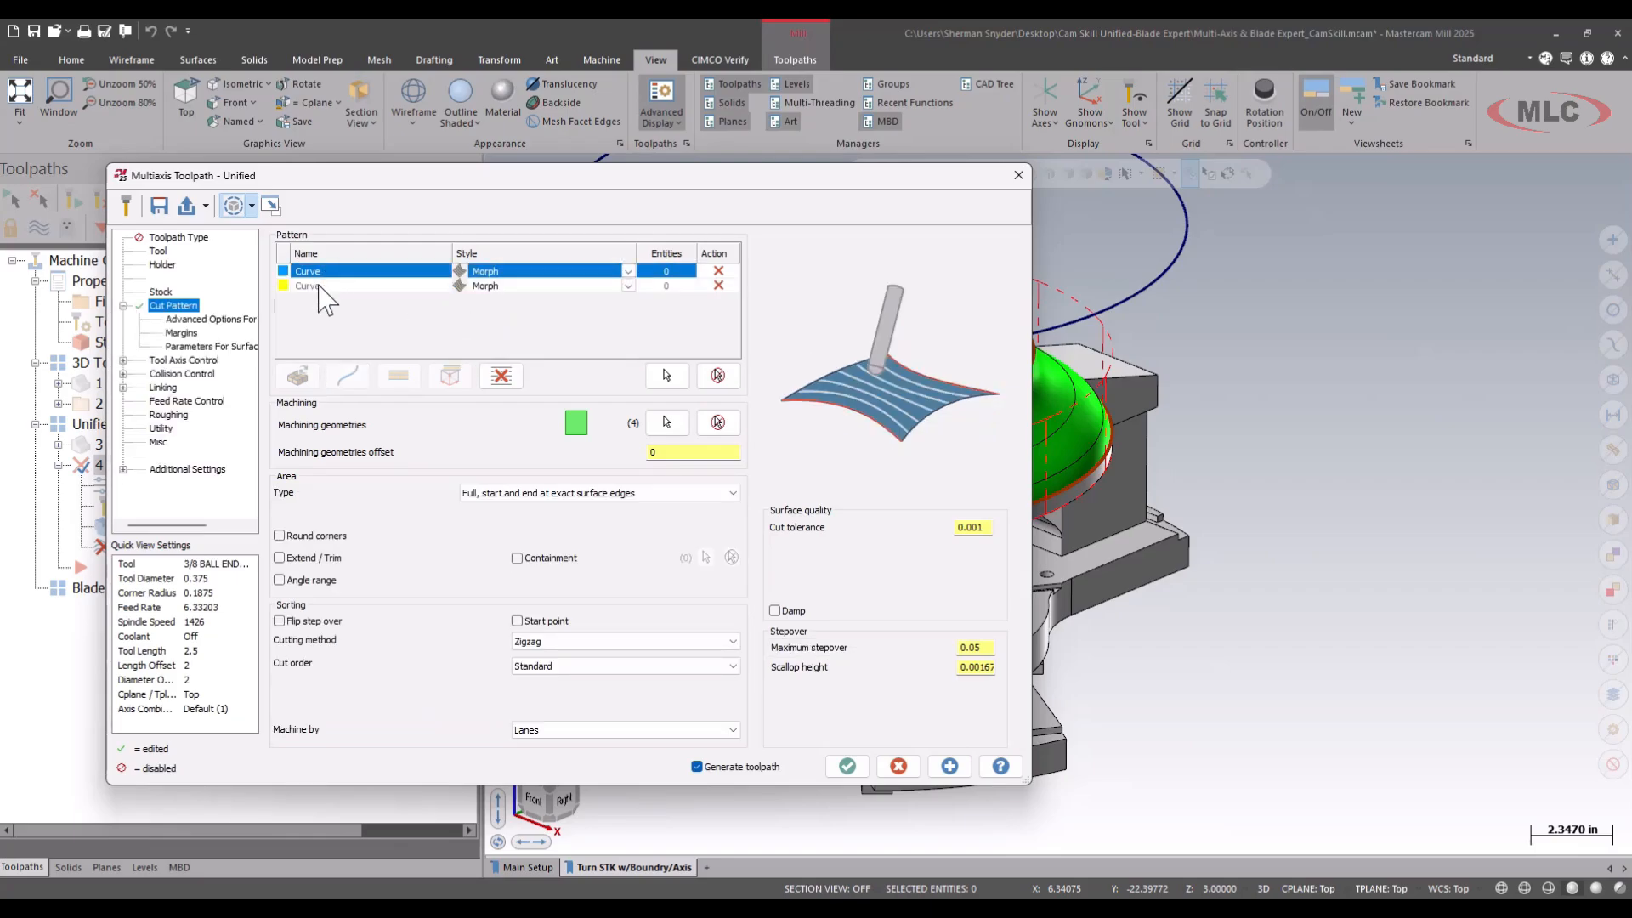
click(323, 286)
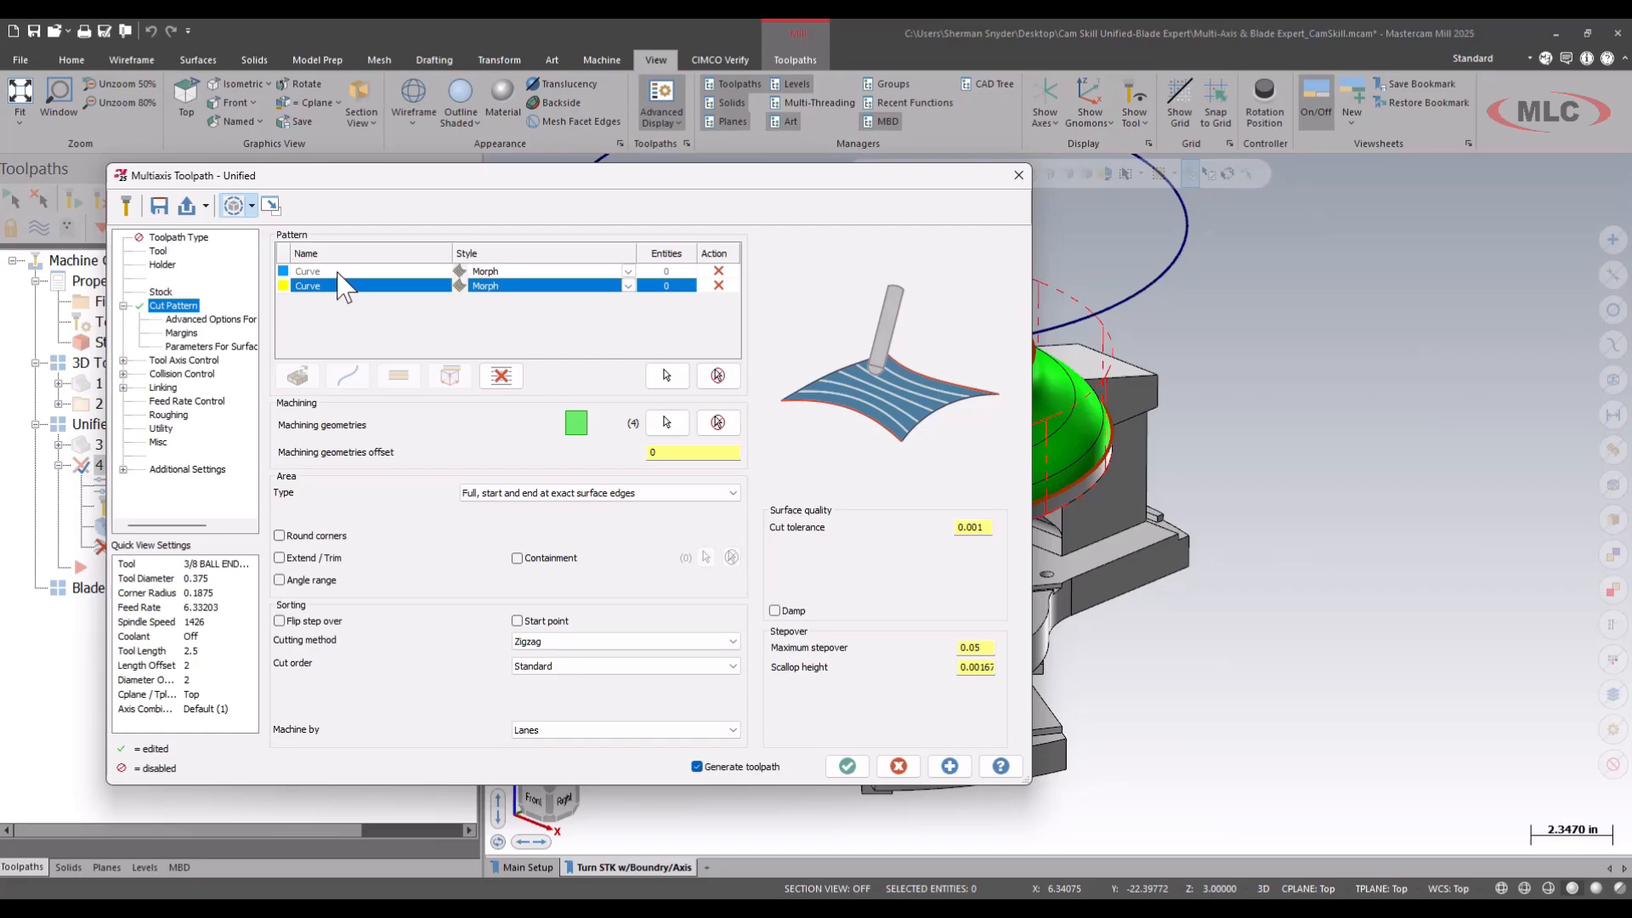
Chain the circular edge of the blank's flat top face as the first Morph curve.
click(339, 272)
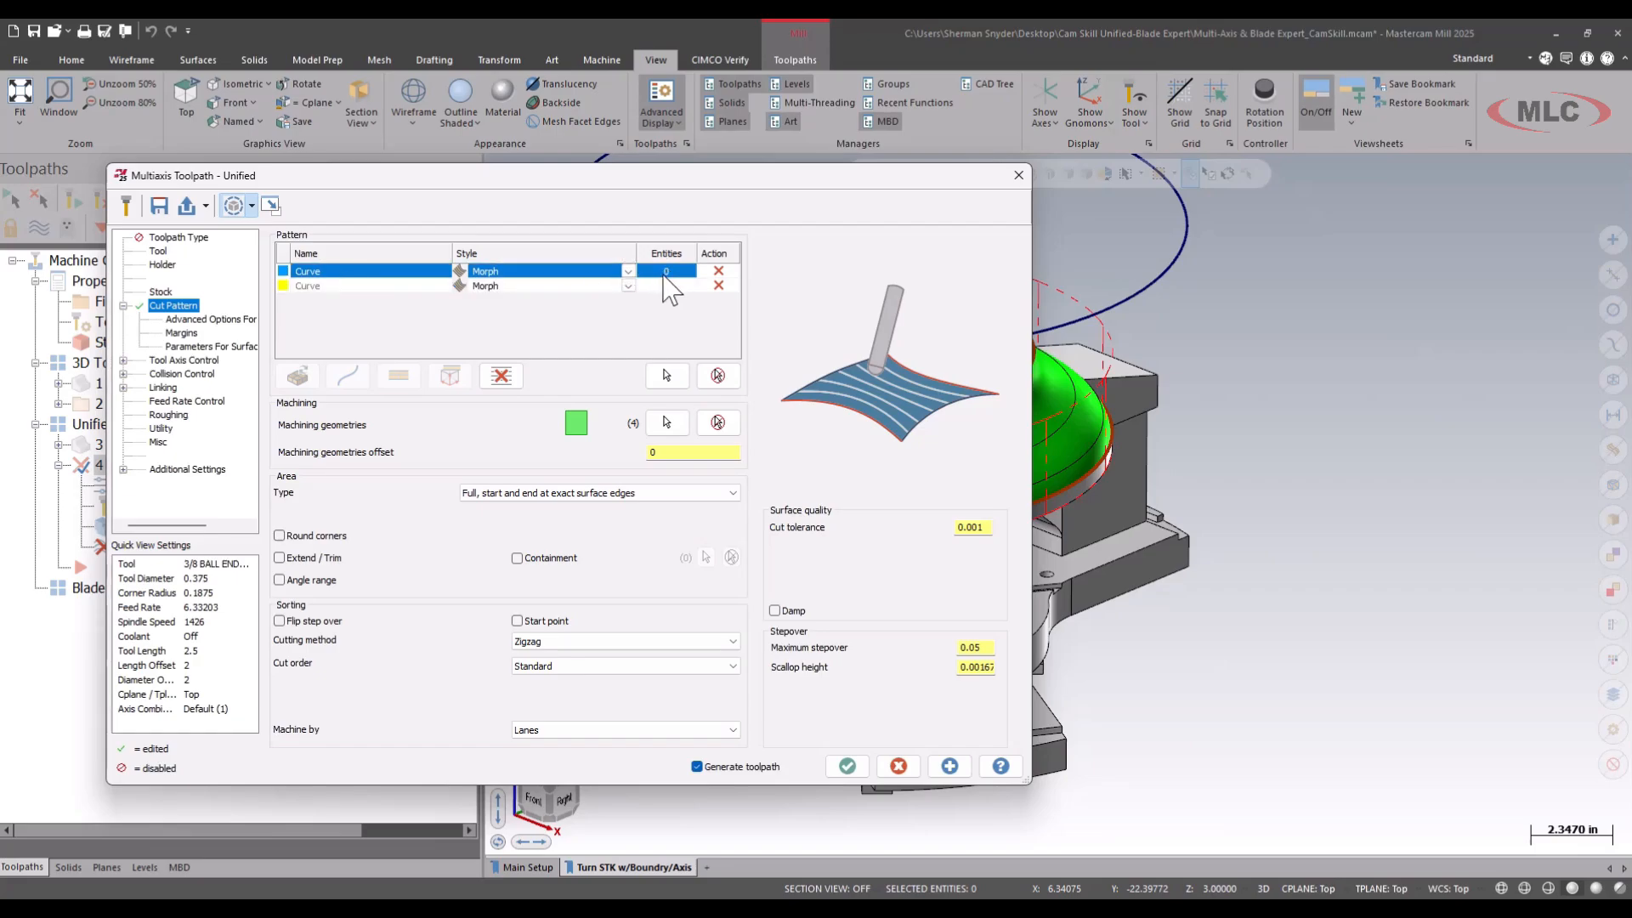
click(666, 375)
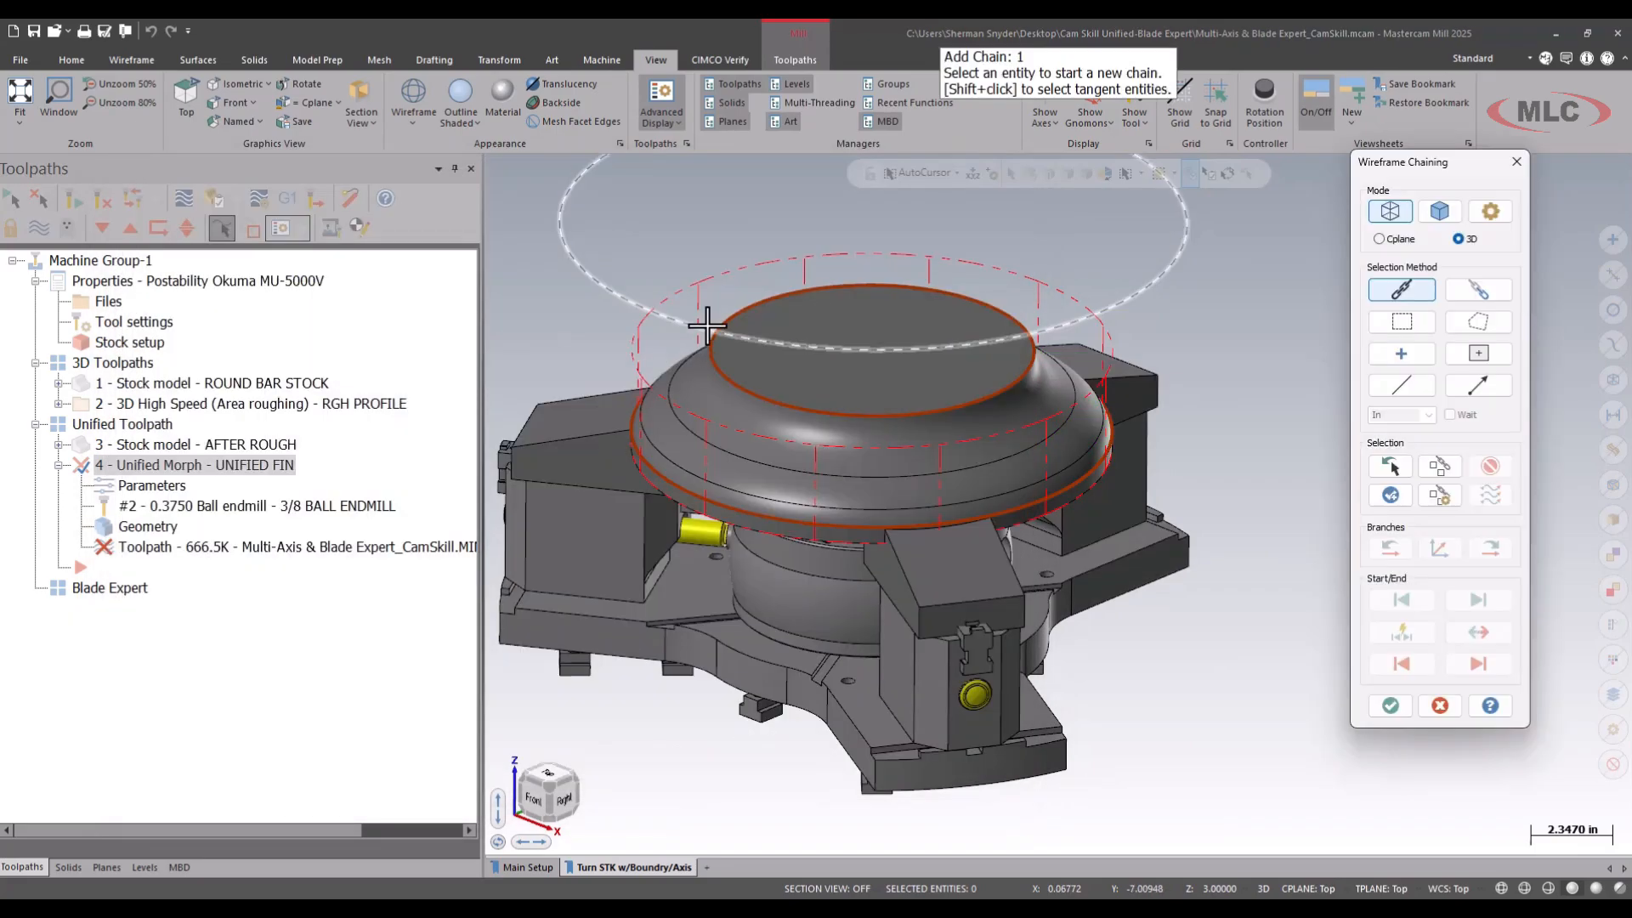
click(707, 326)
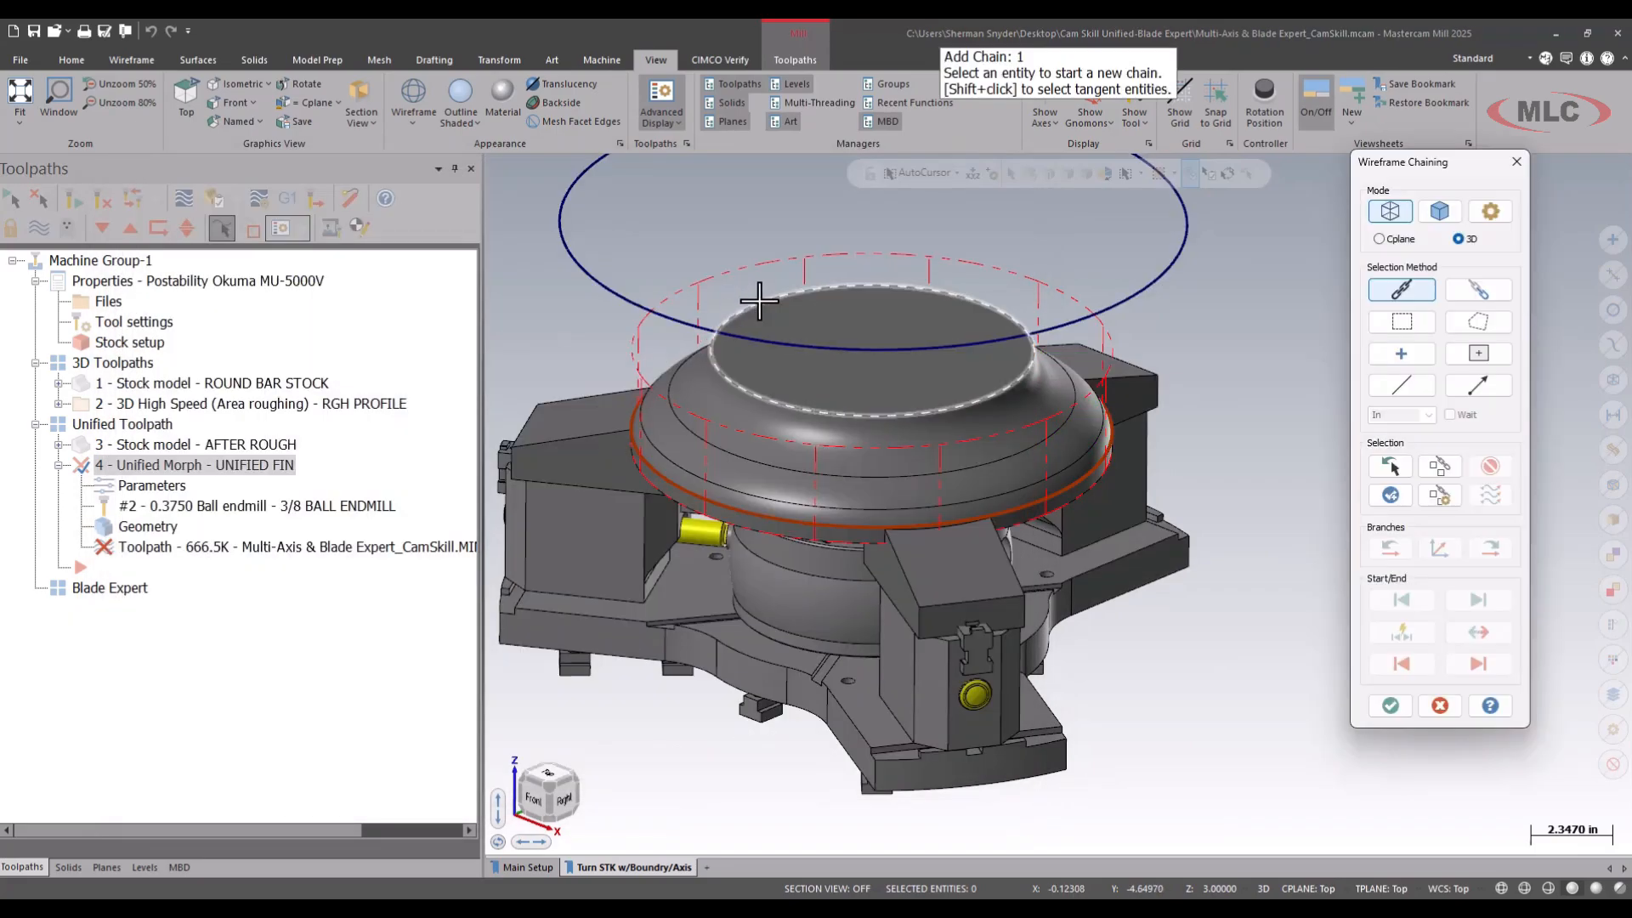
click(1389, 706)
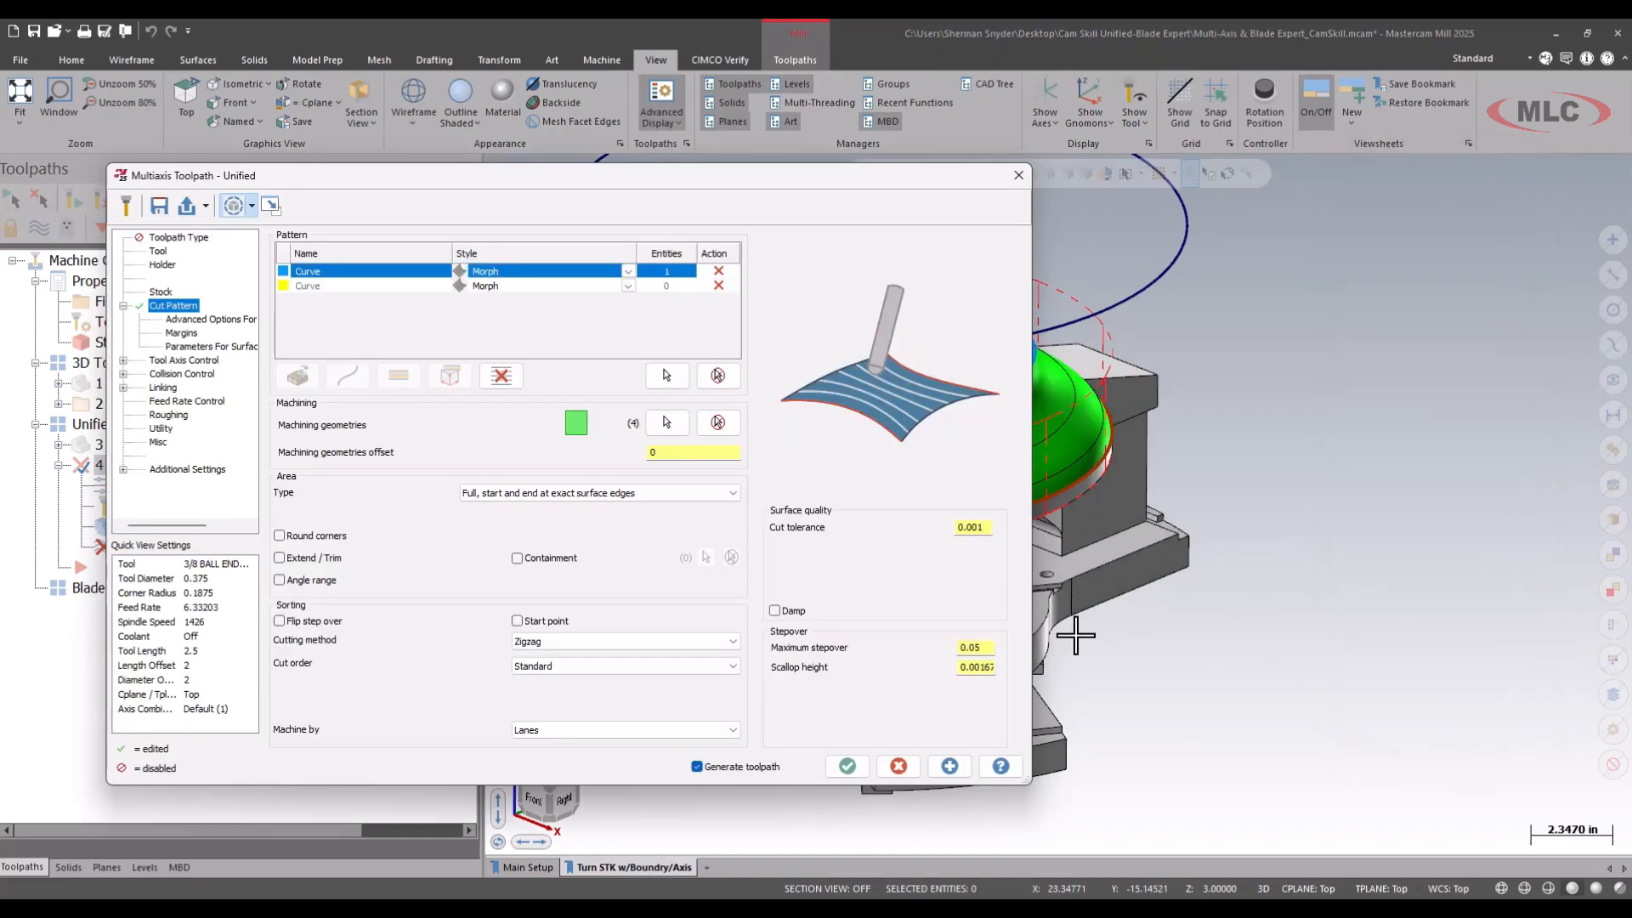
Chain the blank's lower outer circular edge as the second Morph curve and reverse its chain direction.
click(323, 286)
click(666, 375)
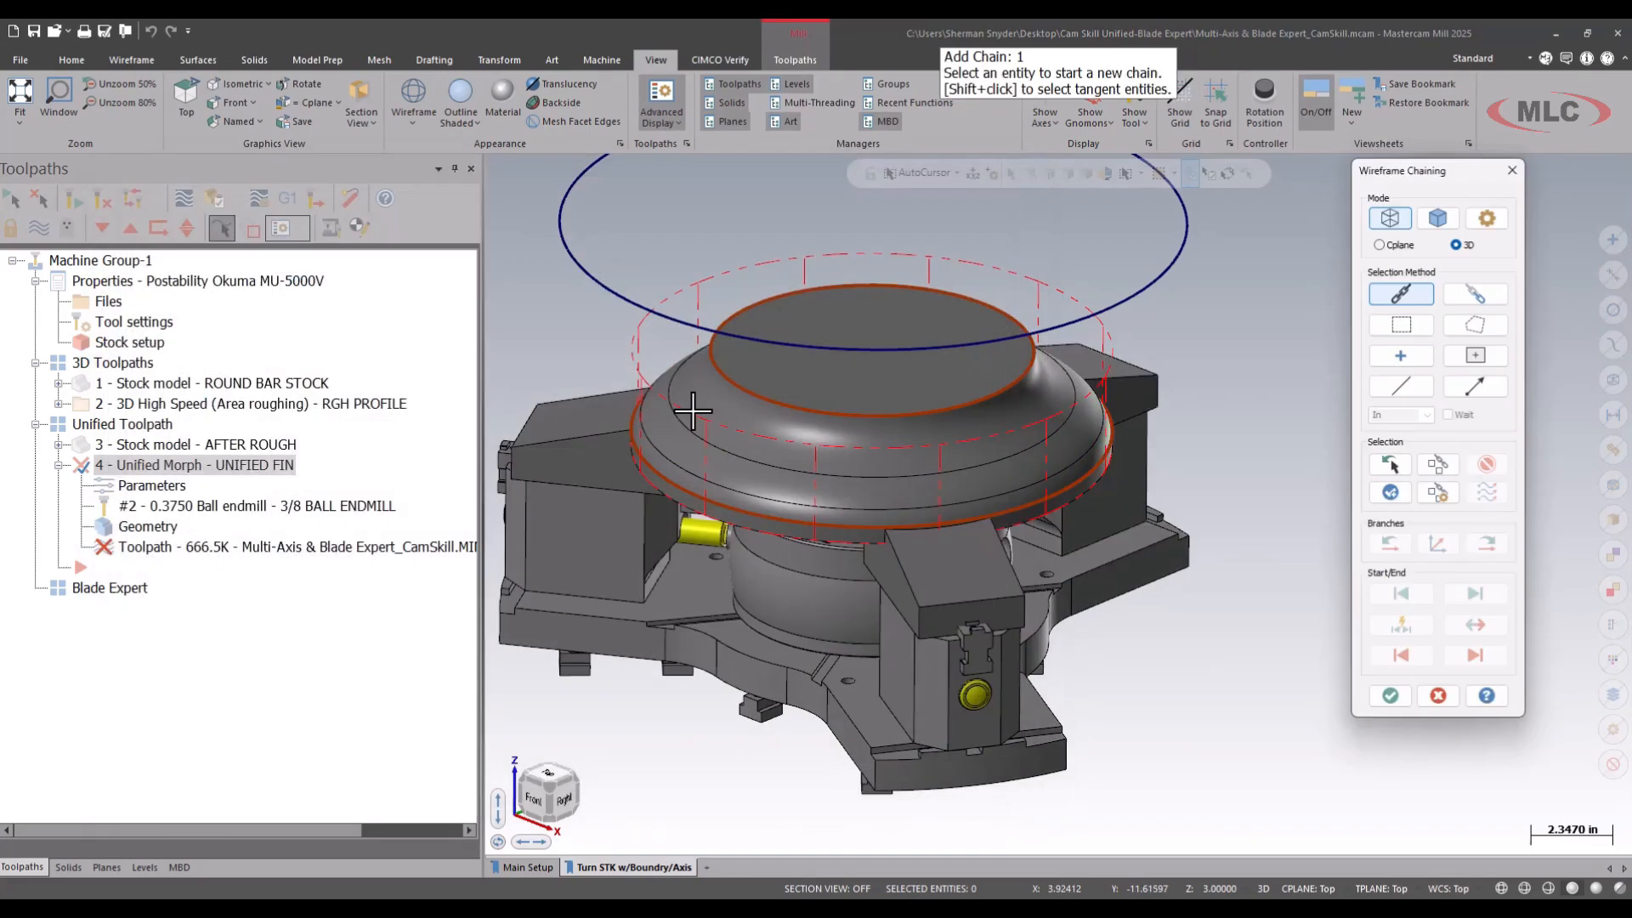
click(635, 410)
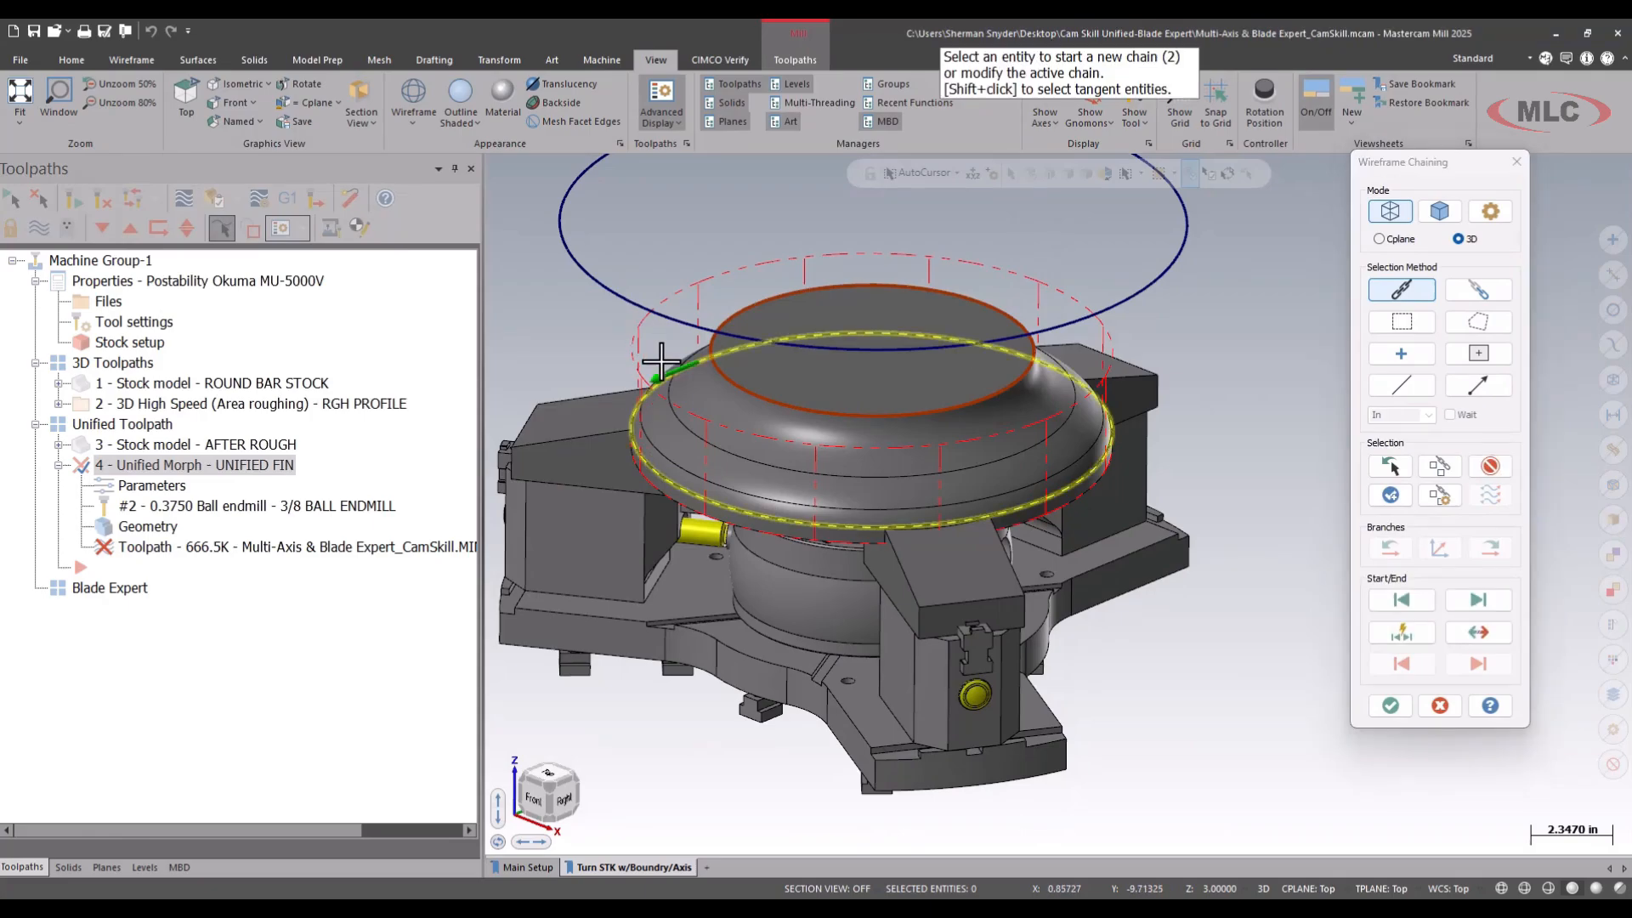
click(1480, 635)
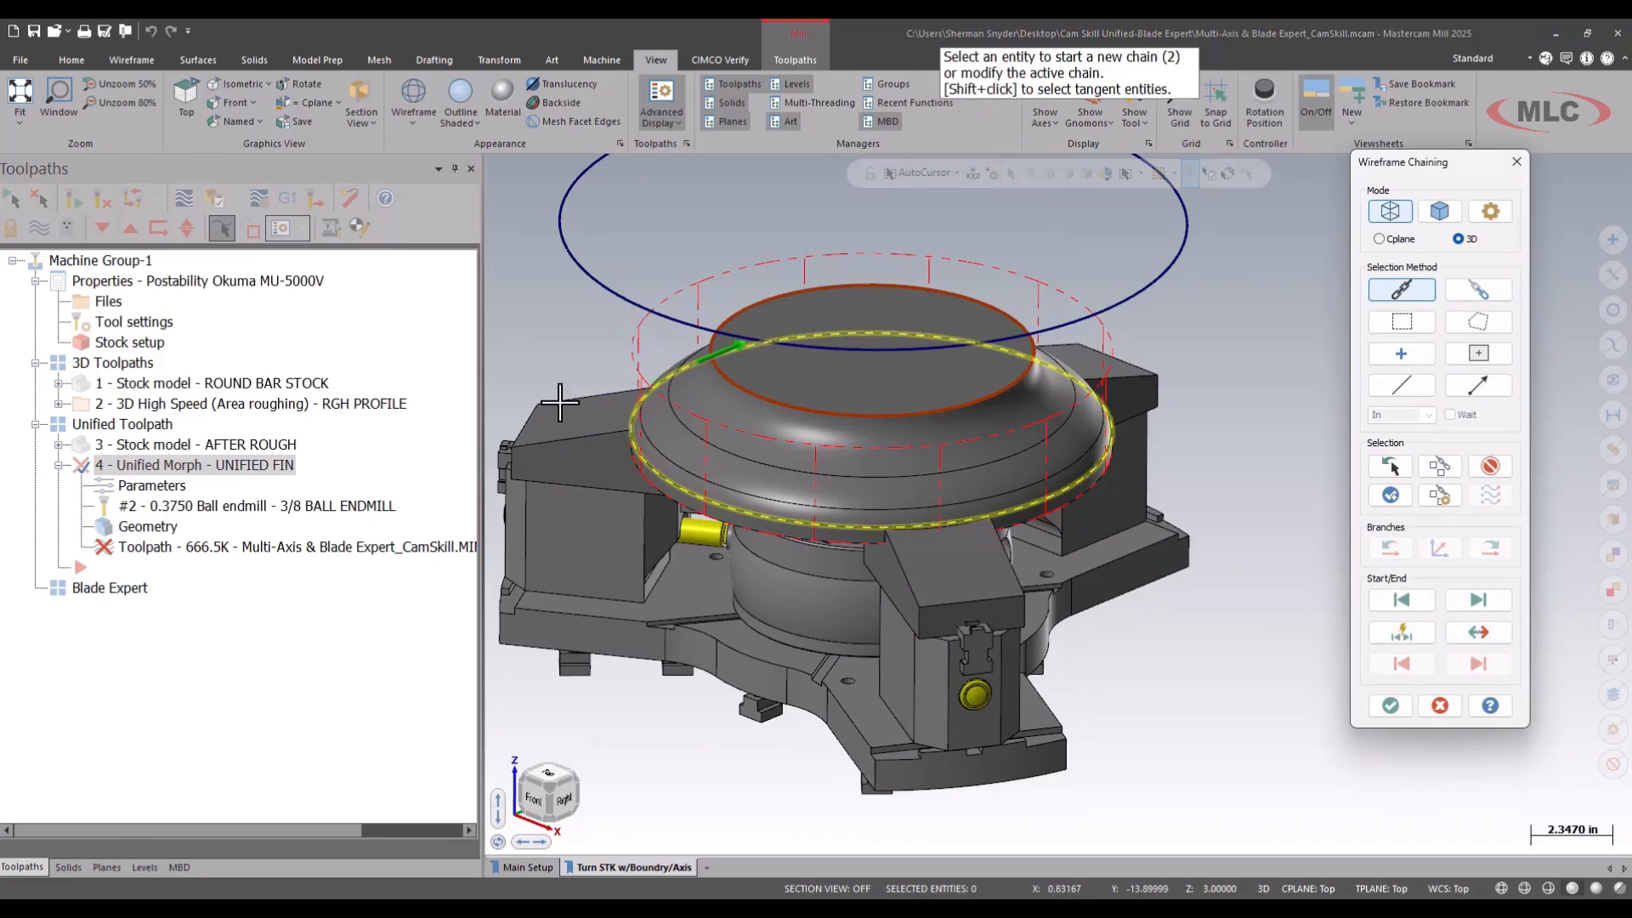
click(1391, 705)
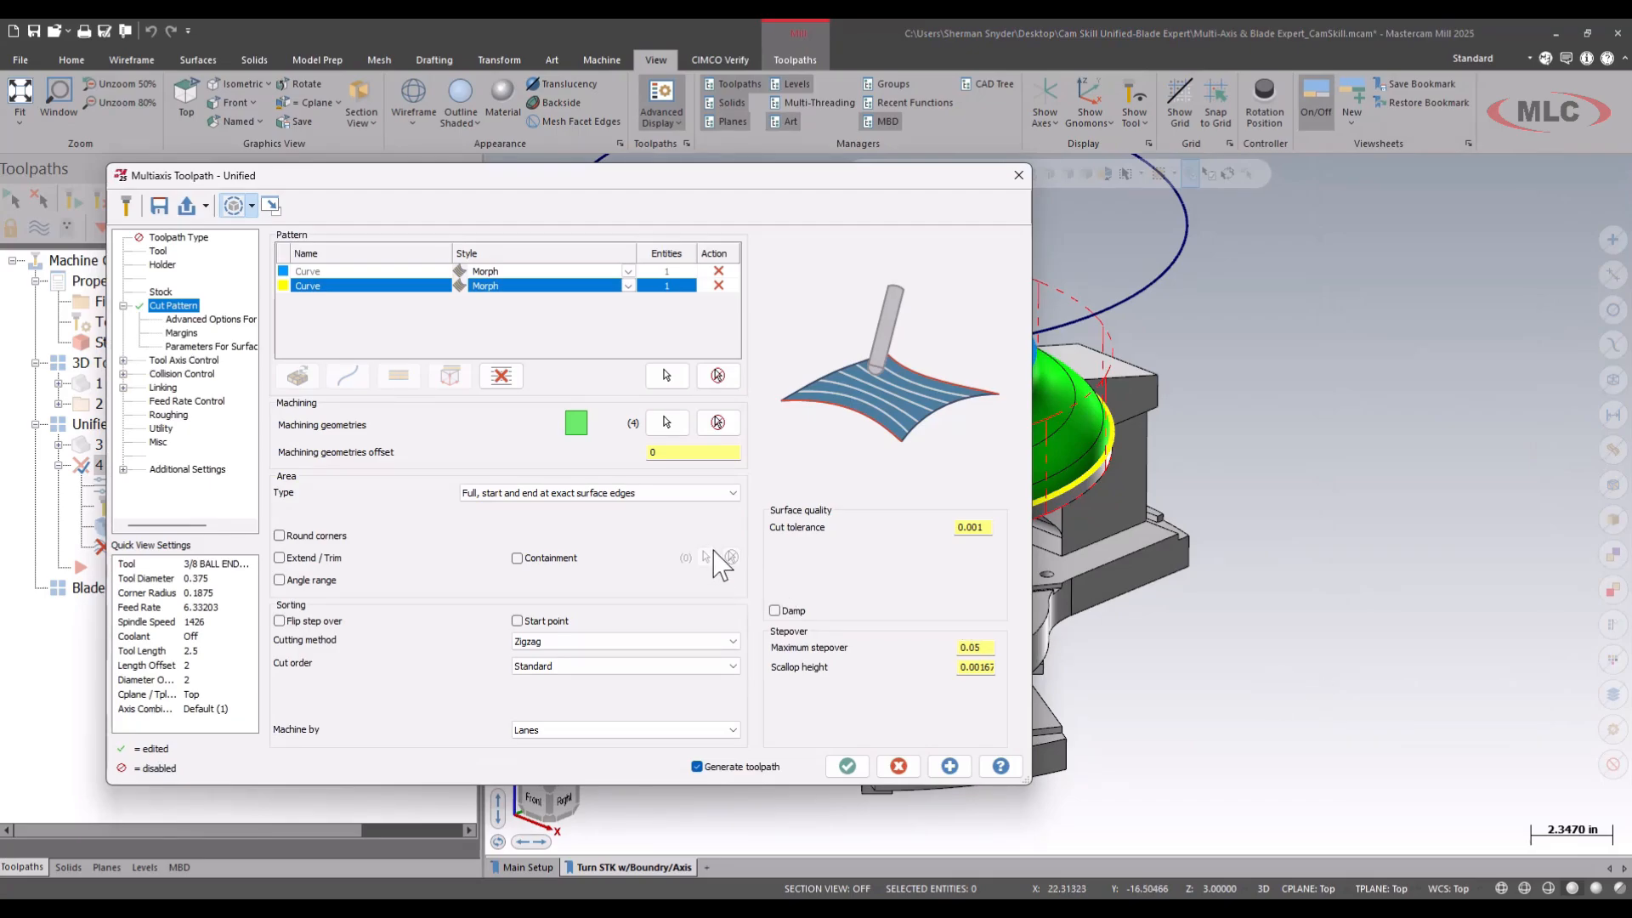
Examine the two Morph curves and the machining faces on the model, matching them to their colors in the cut pattern settings.
click(269, 205)
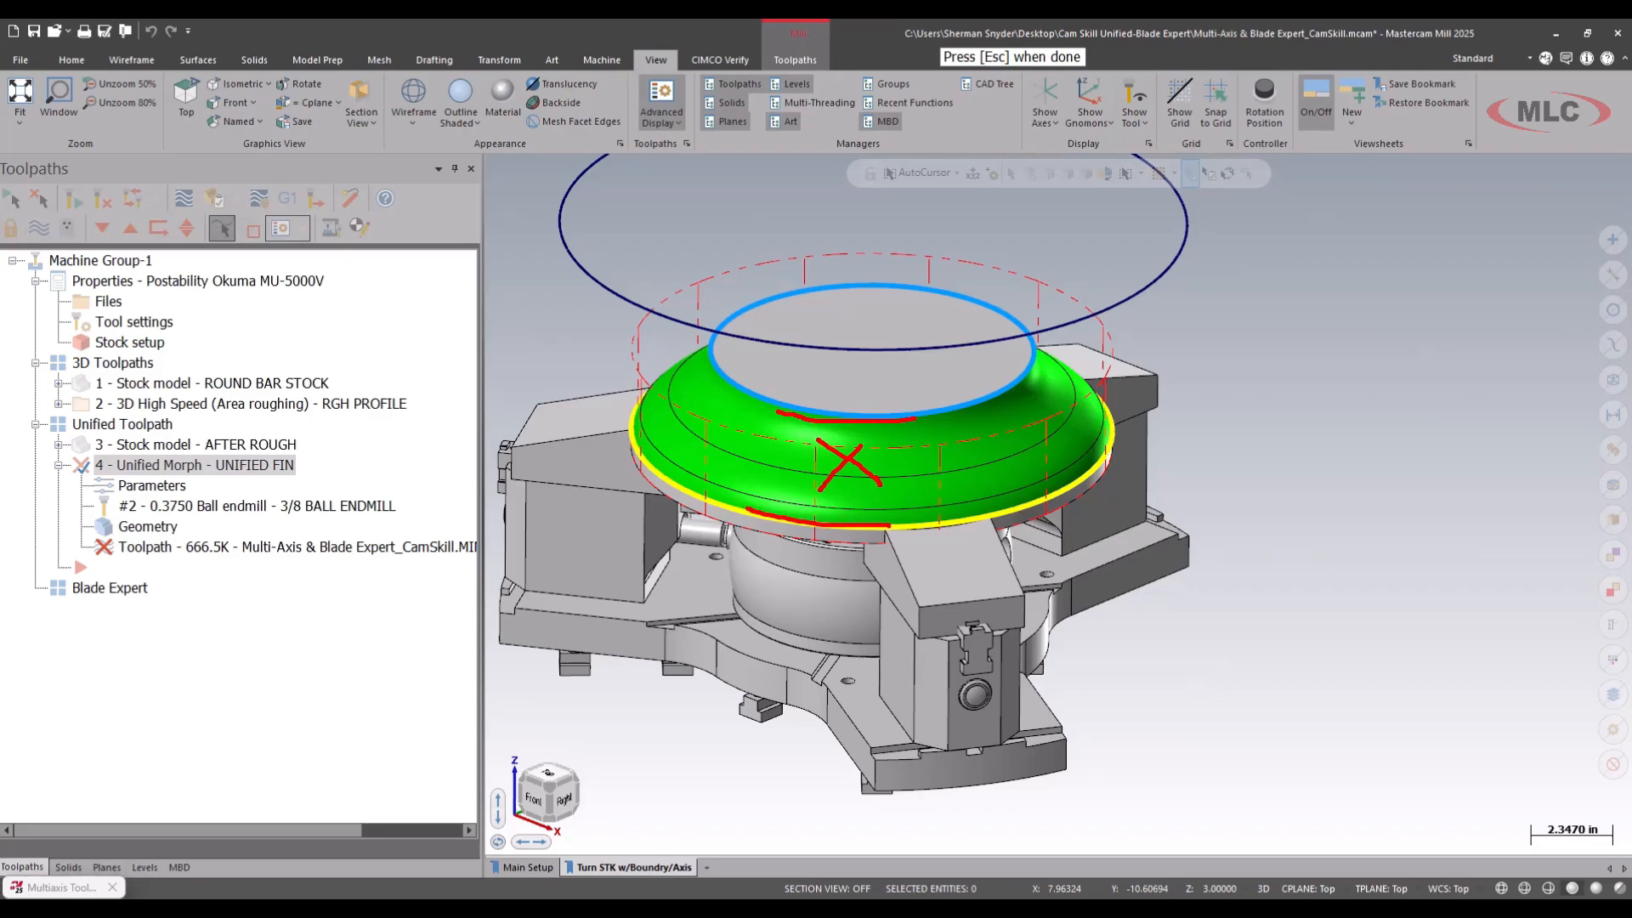
key(Escape)
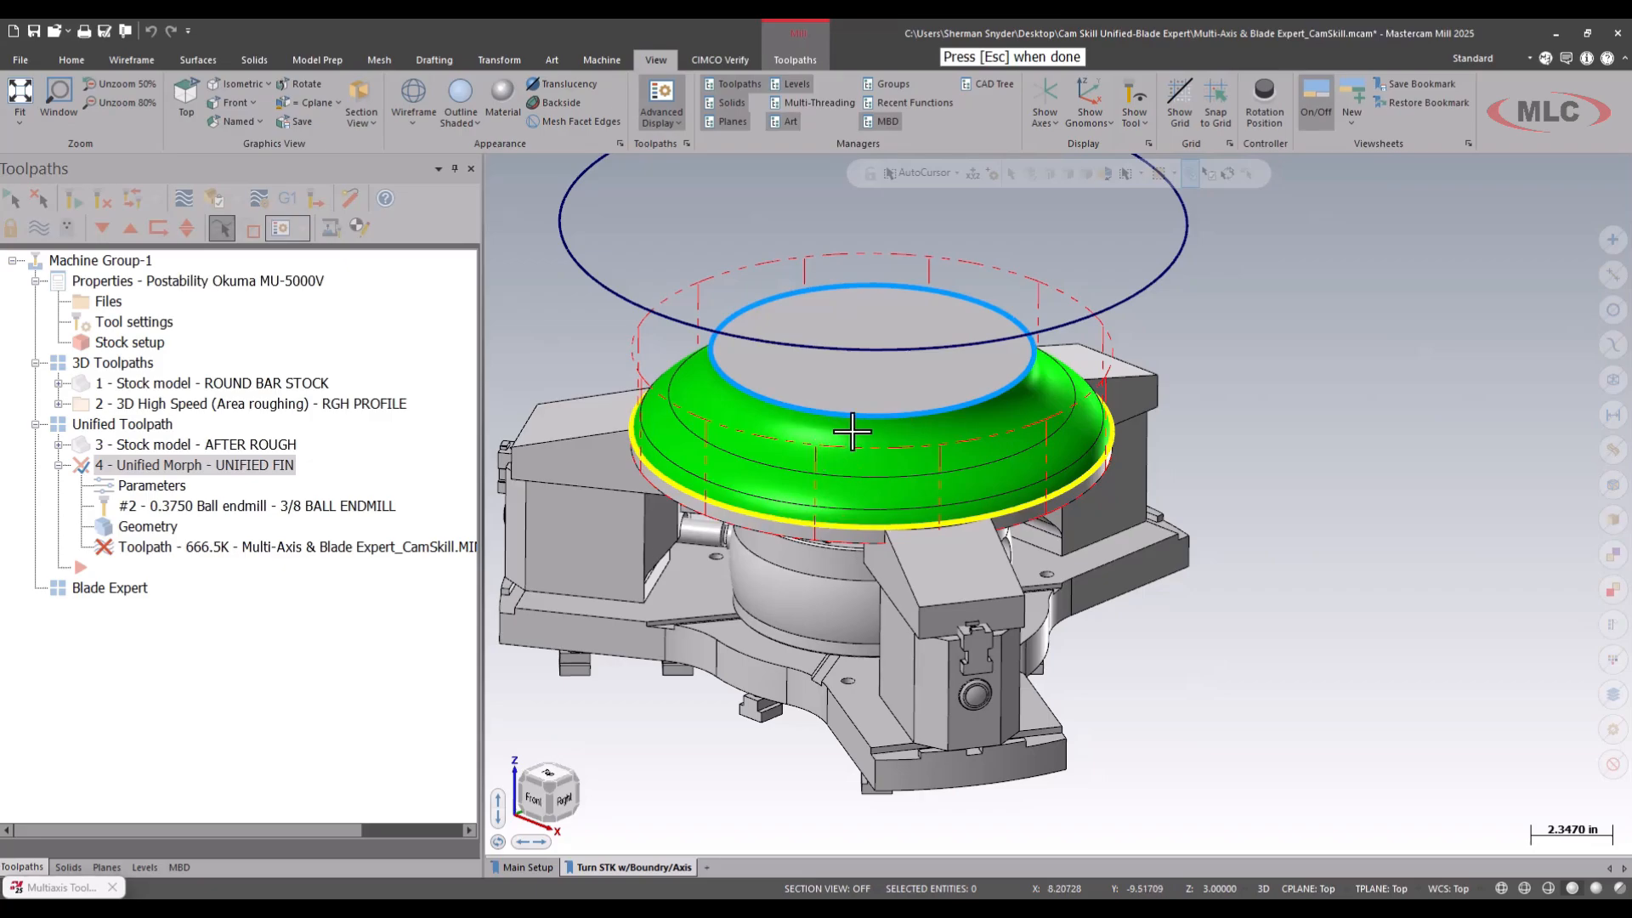
key(Escape)
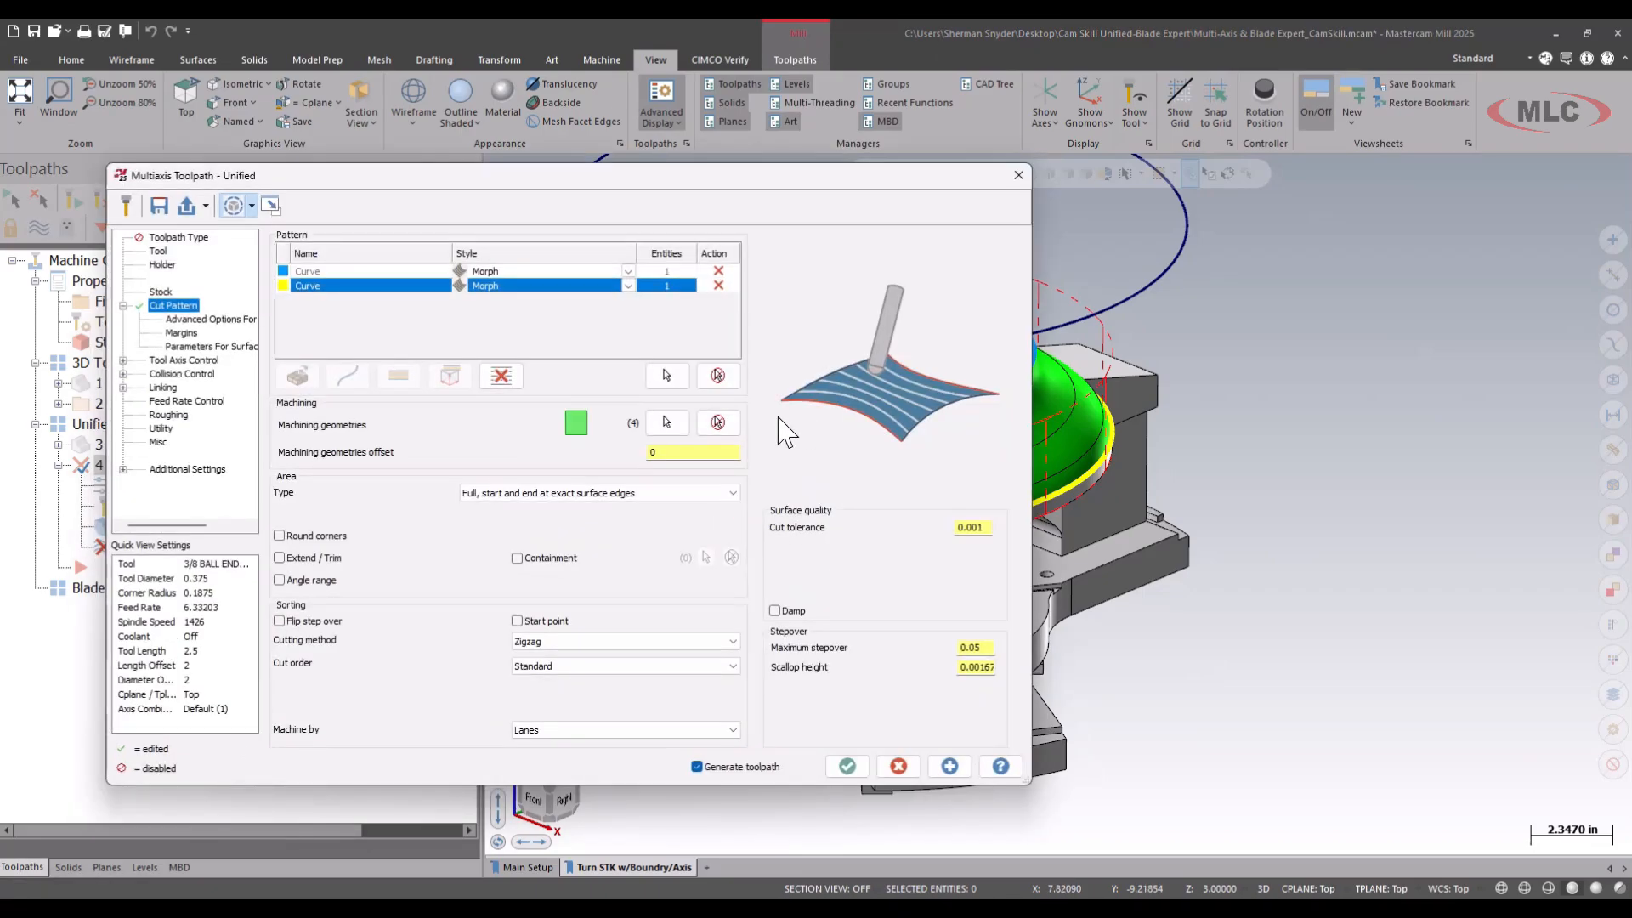
drag(680, 393, 702, 396)
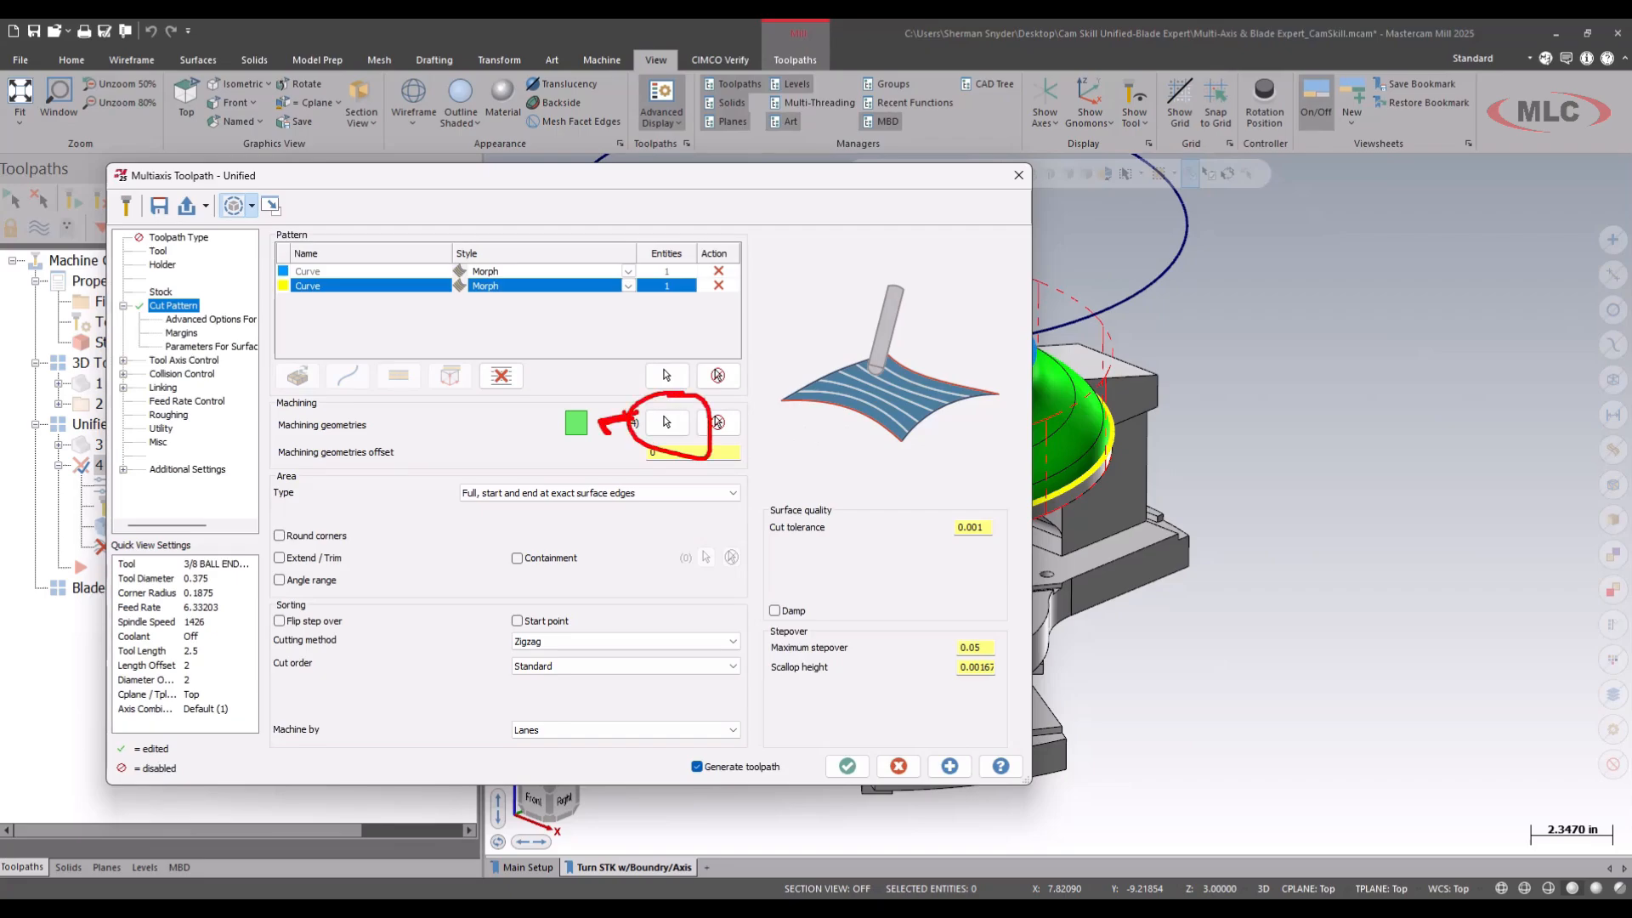
key(Escape)
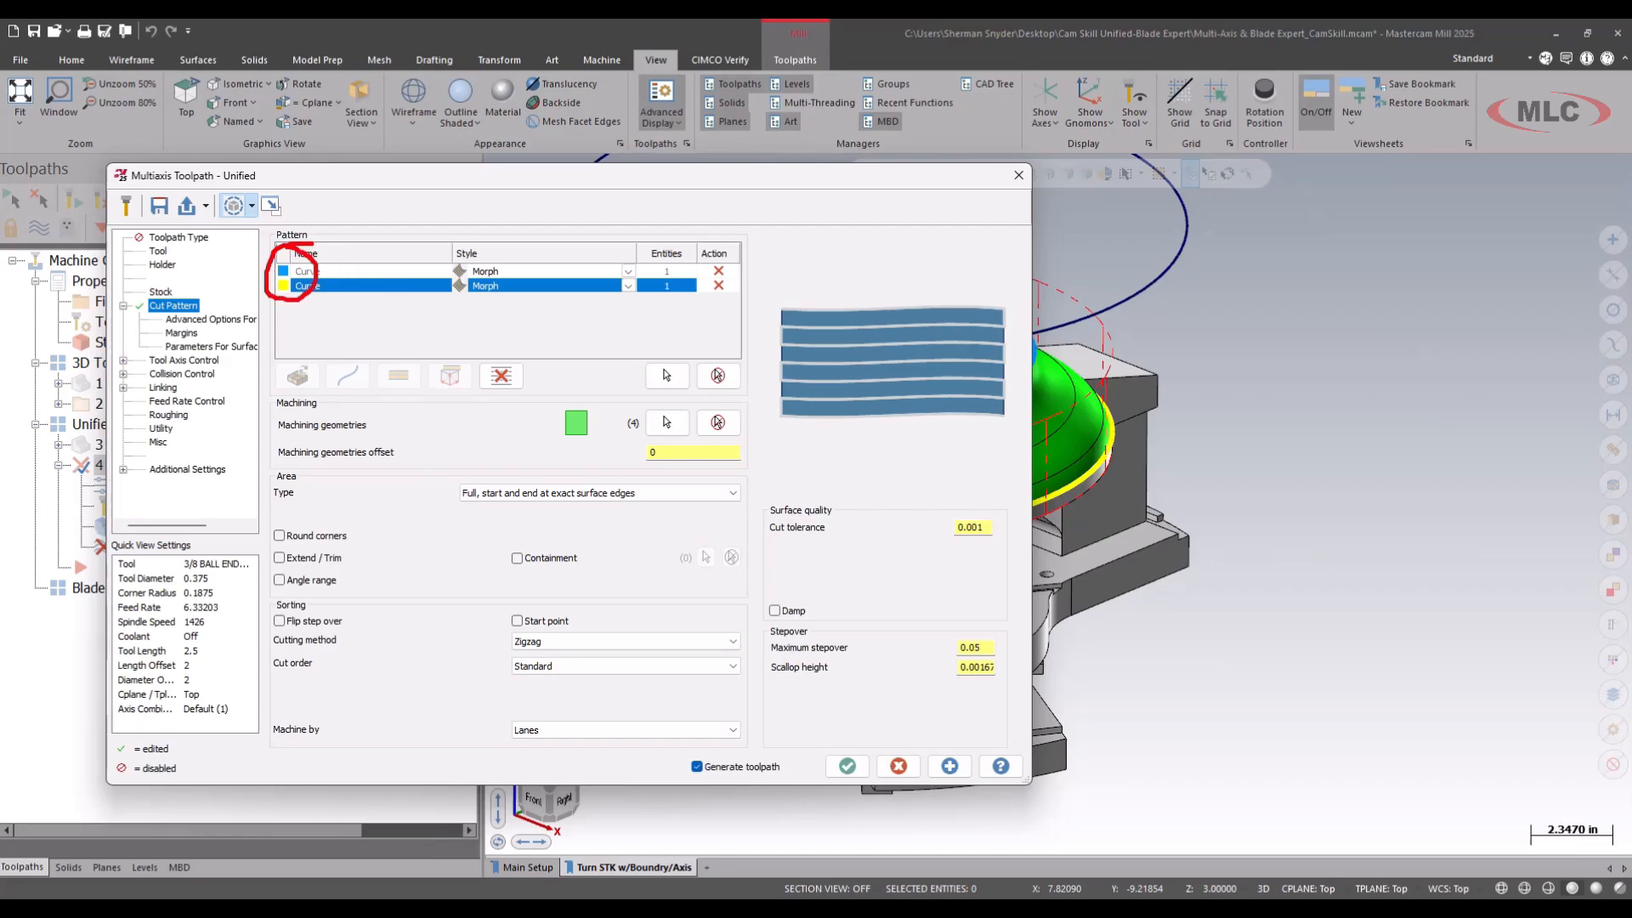
key(Escape)
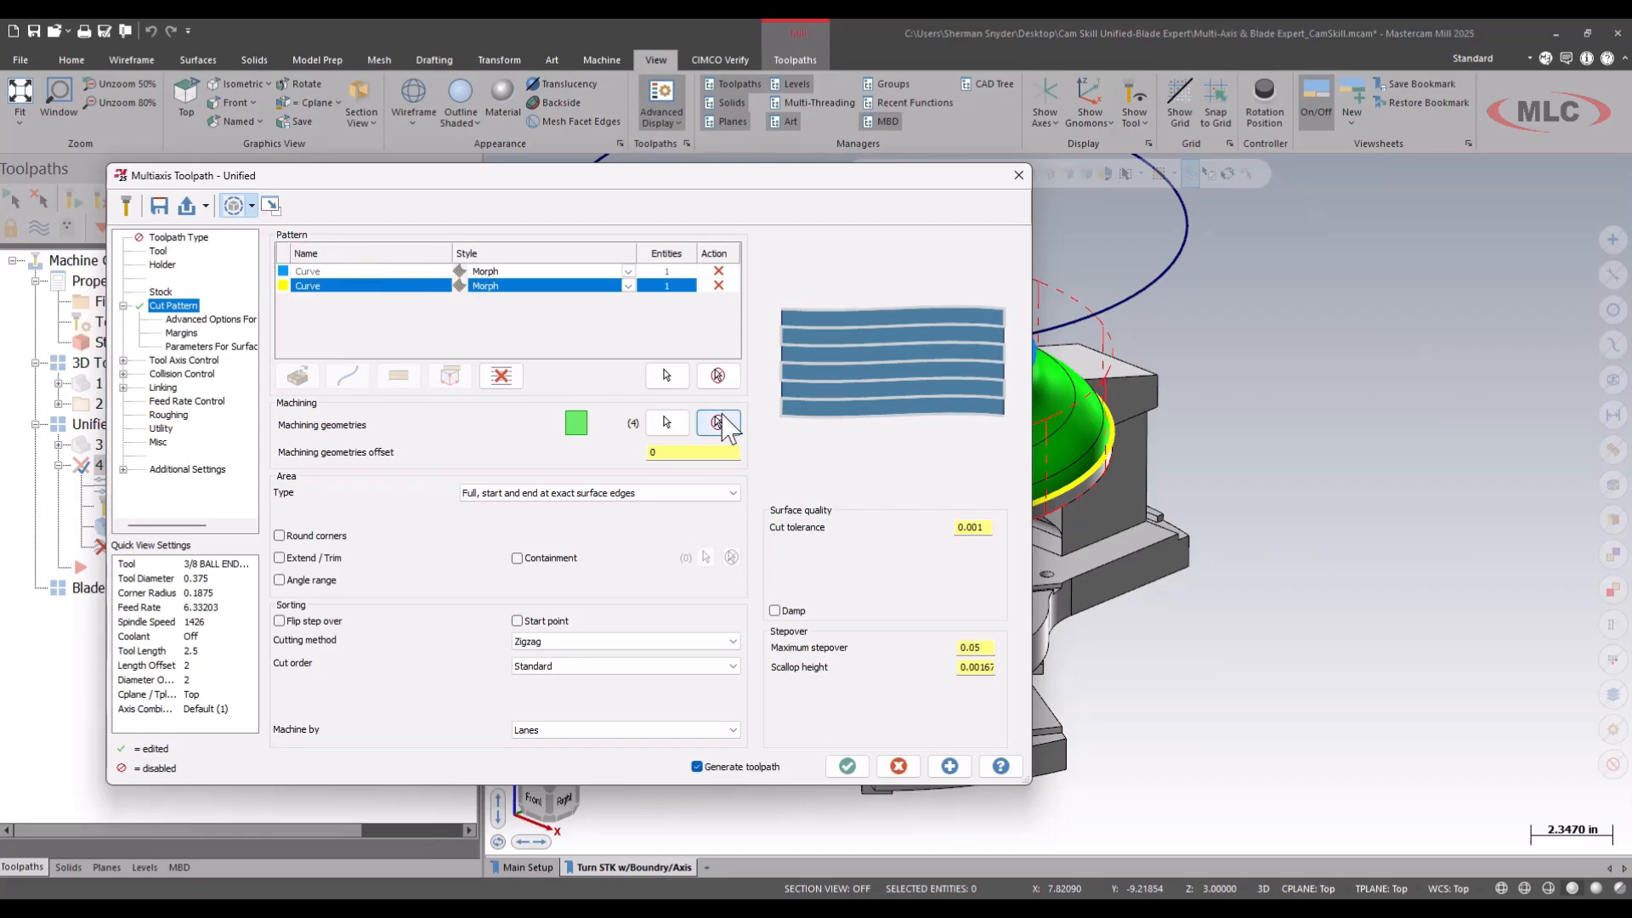
Set the cutting method to Spiral and the direction for one way machining to CCW for closed cuts.
click(595, 642)
click(603, 677)
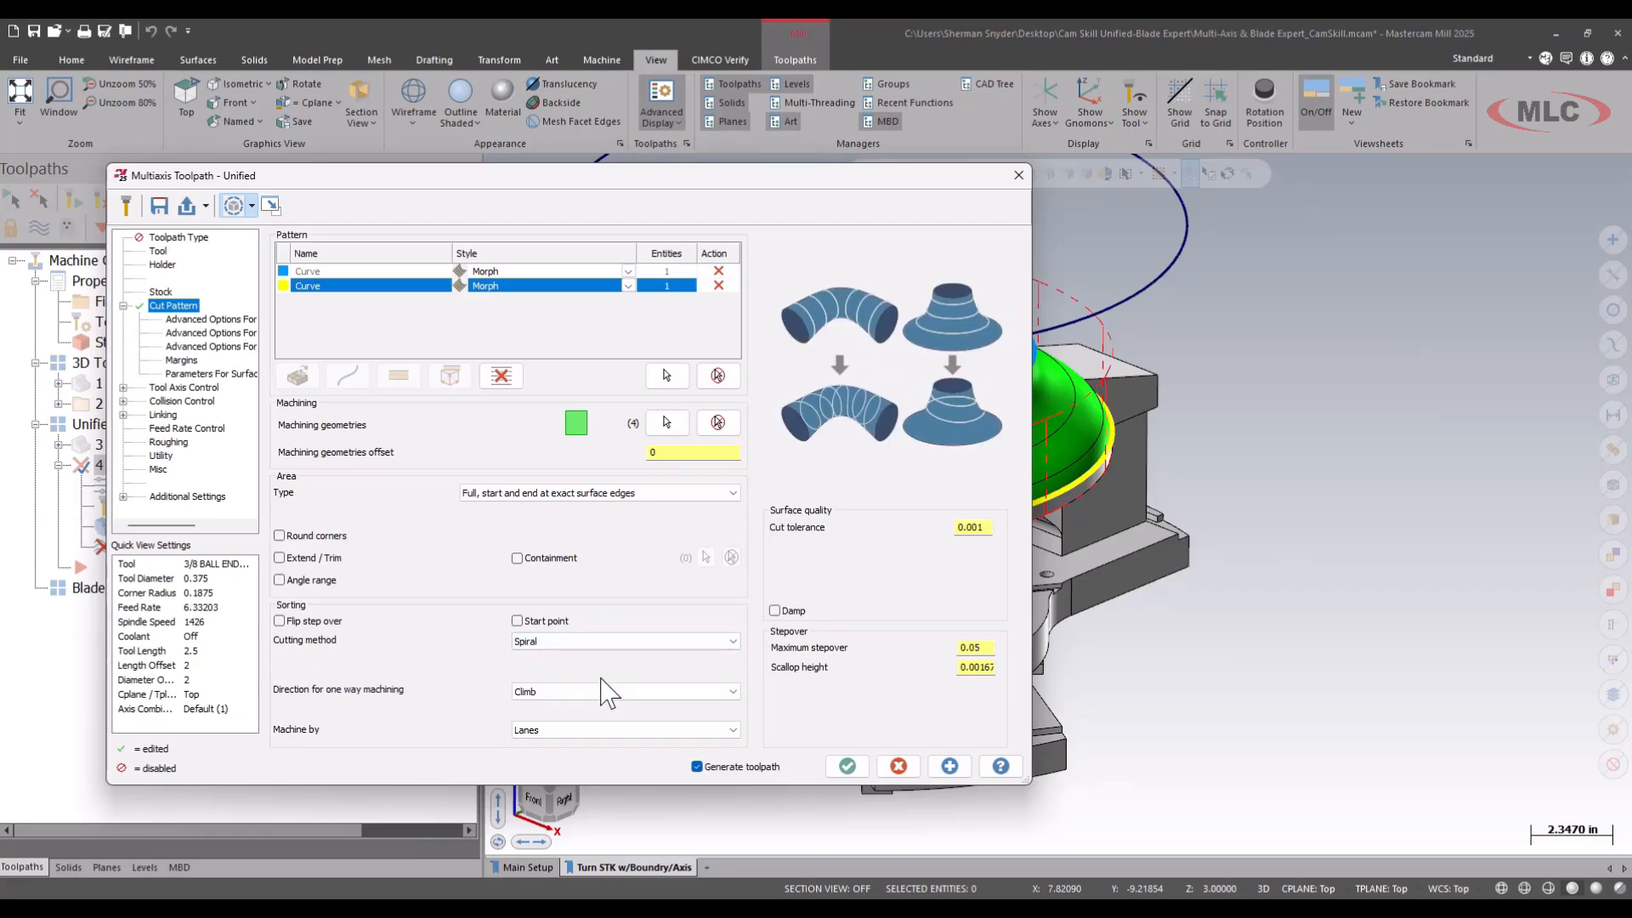
click(608, 692)
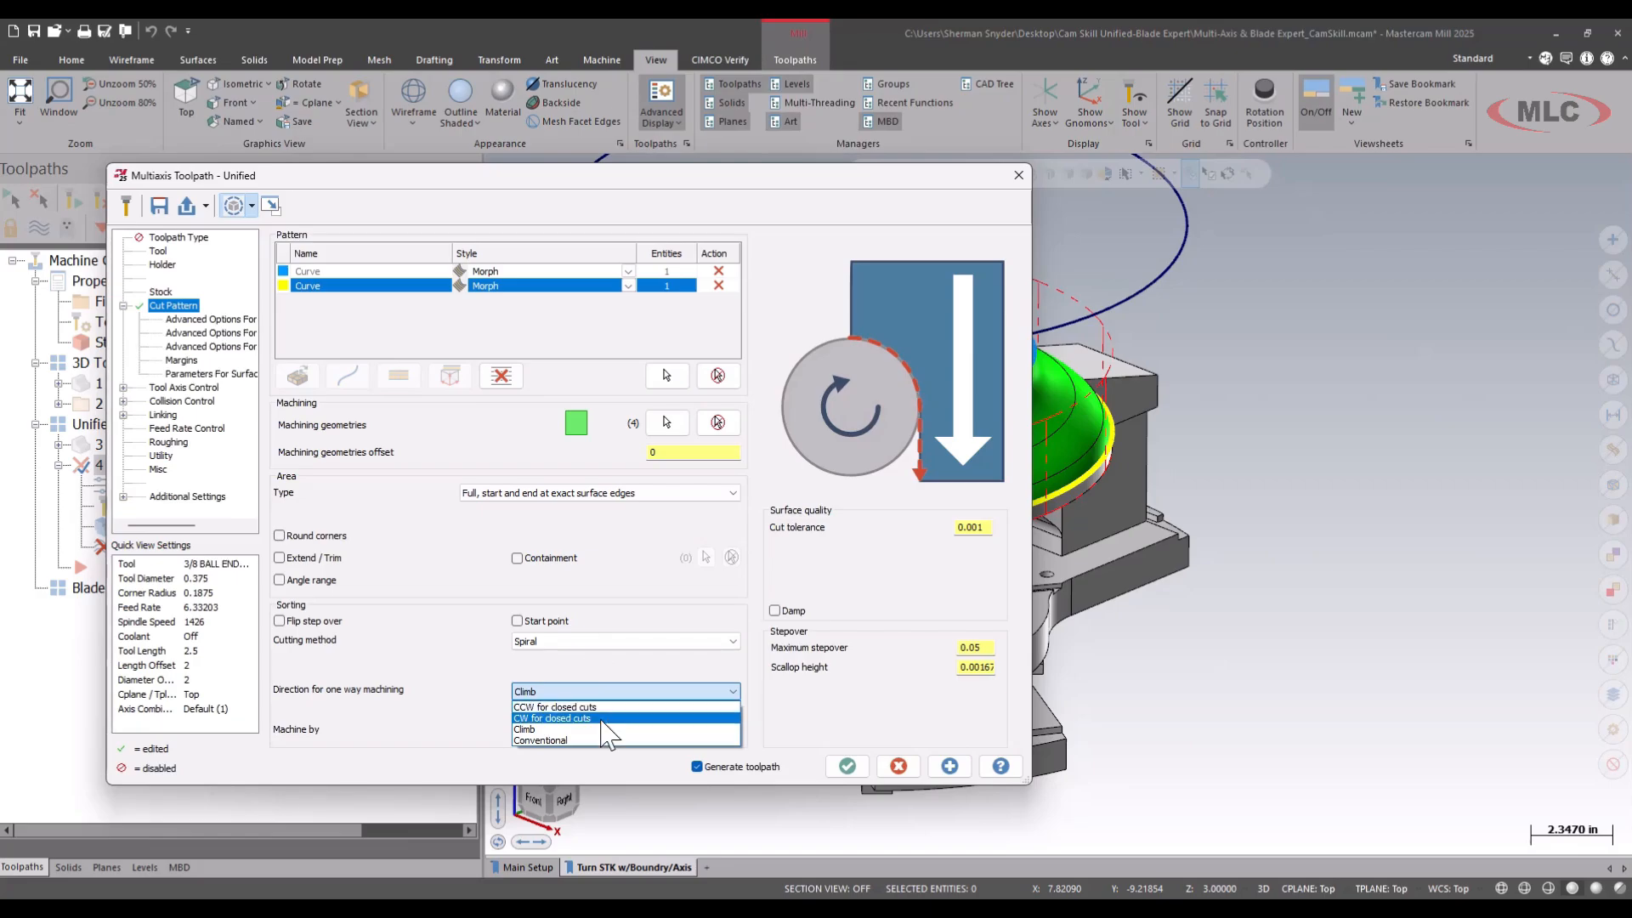
click(609, 740)
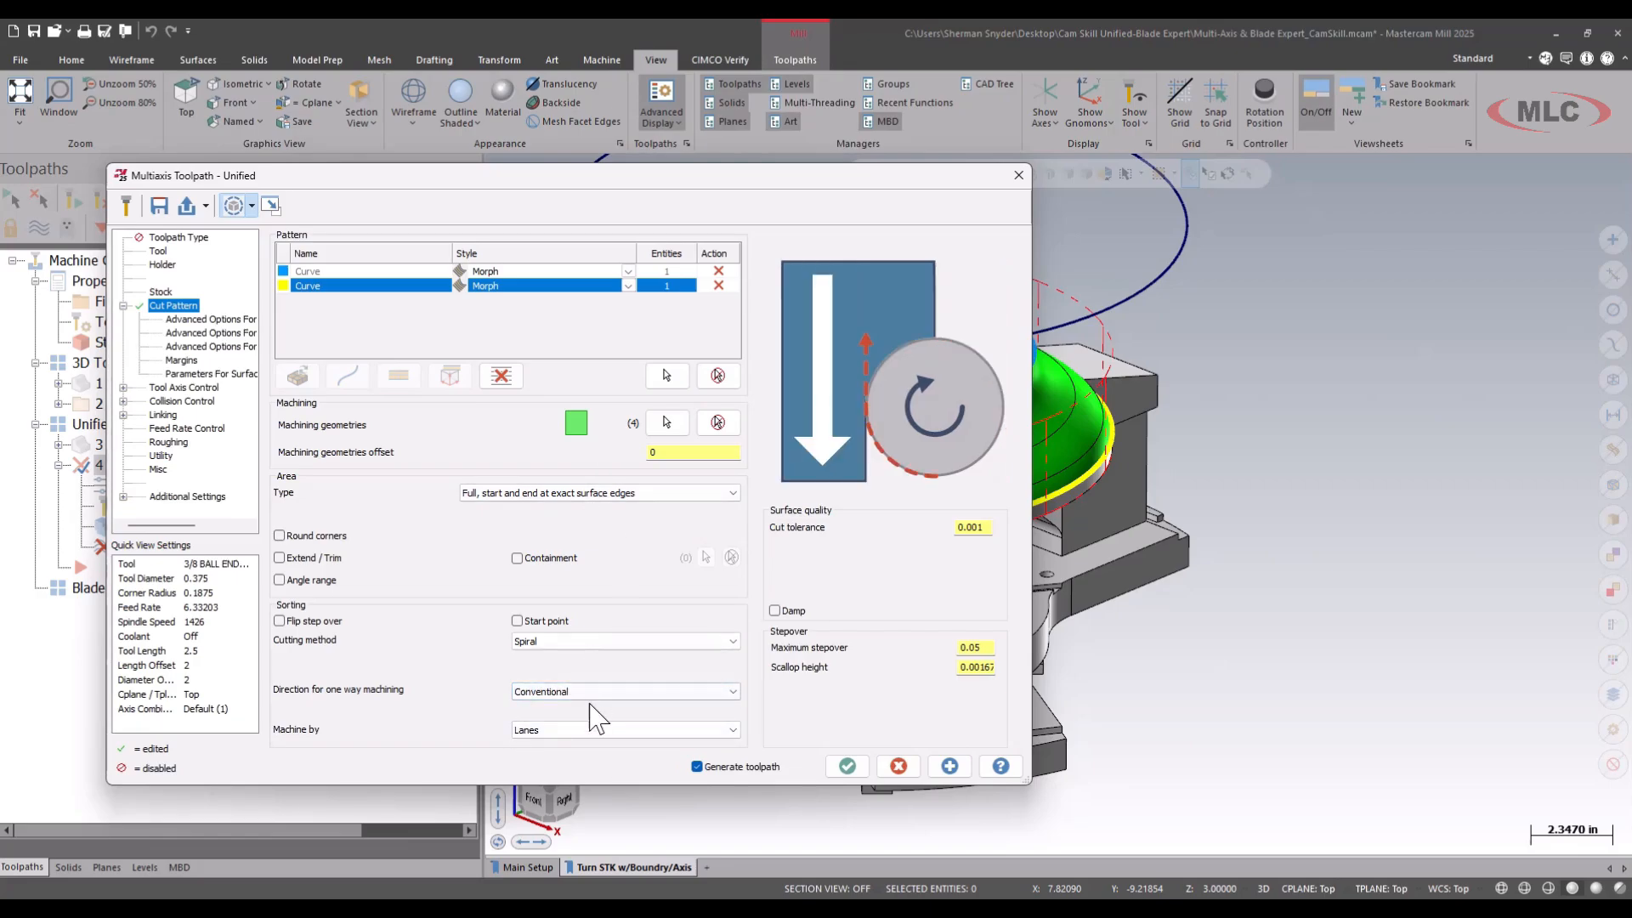
click(589, 693)
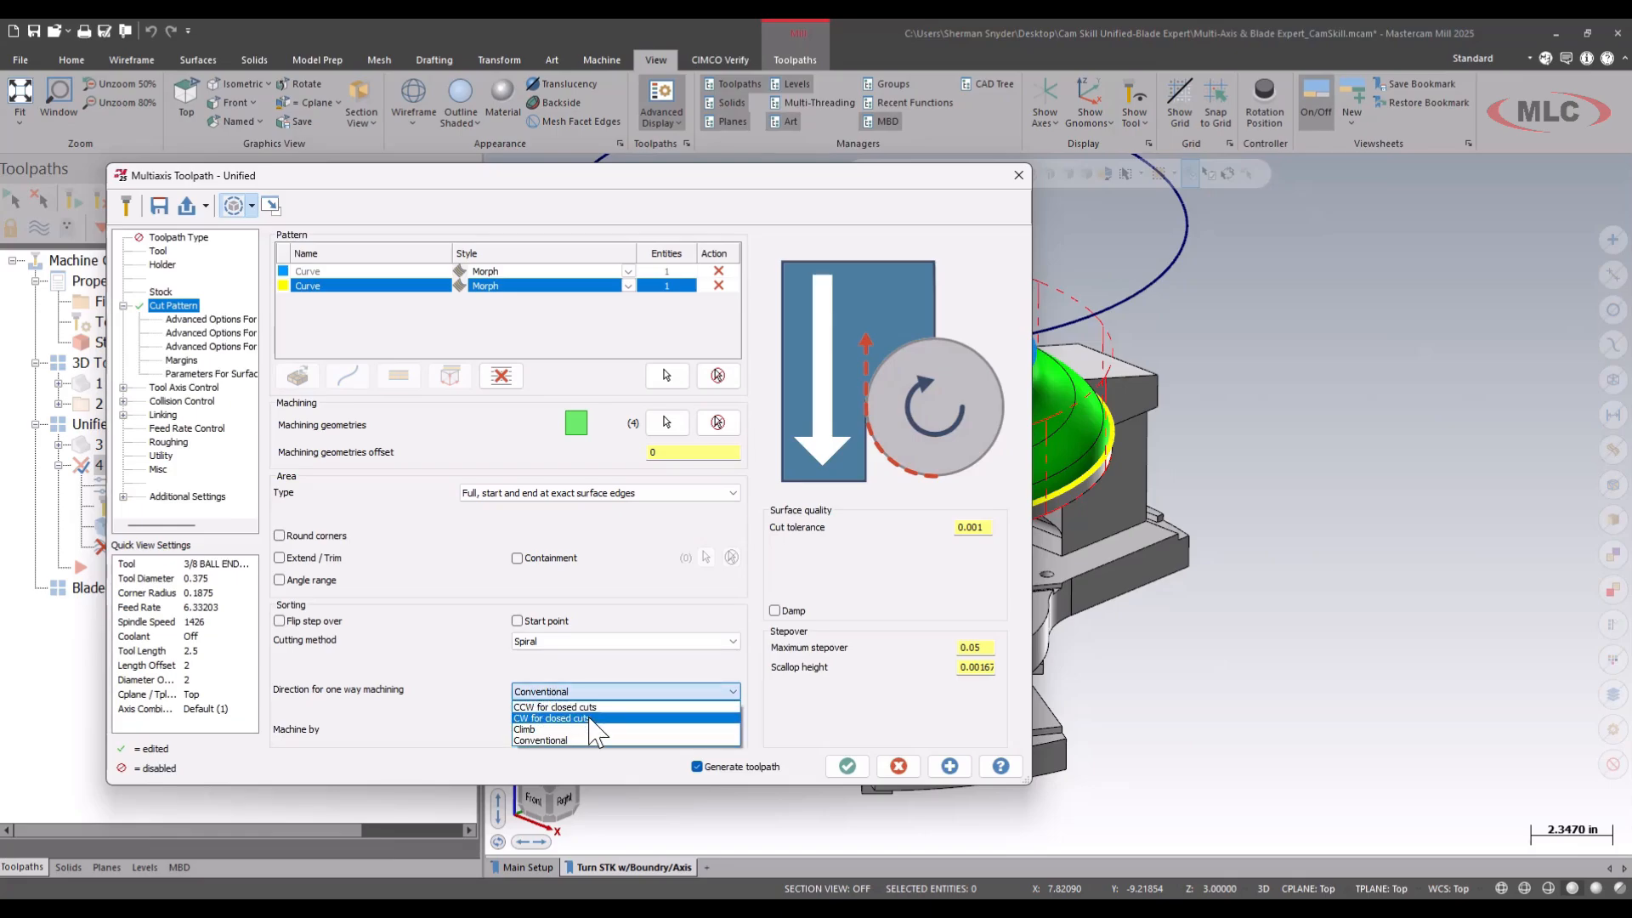
click(589, 719)
click(602, 692)
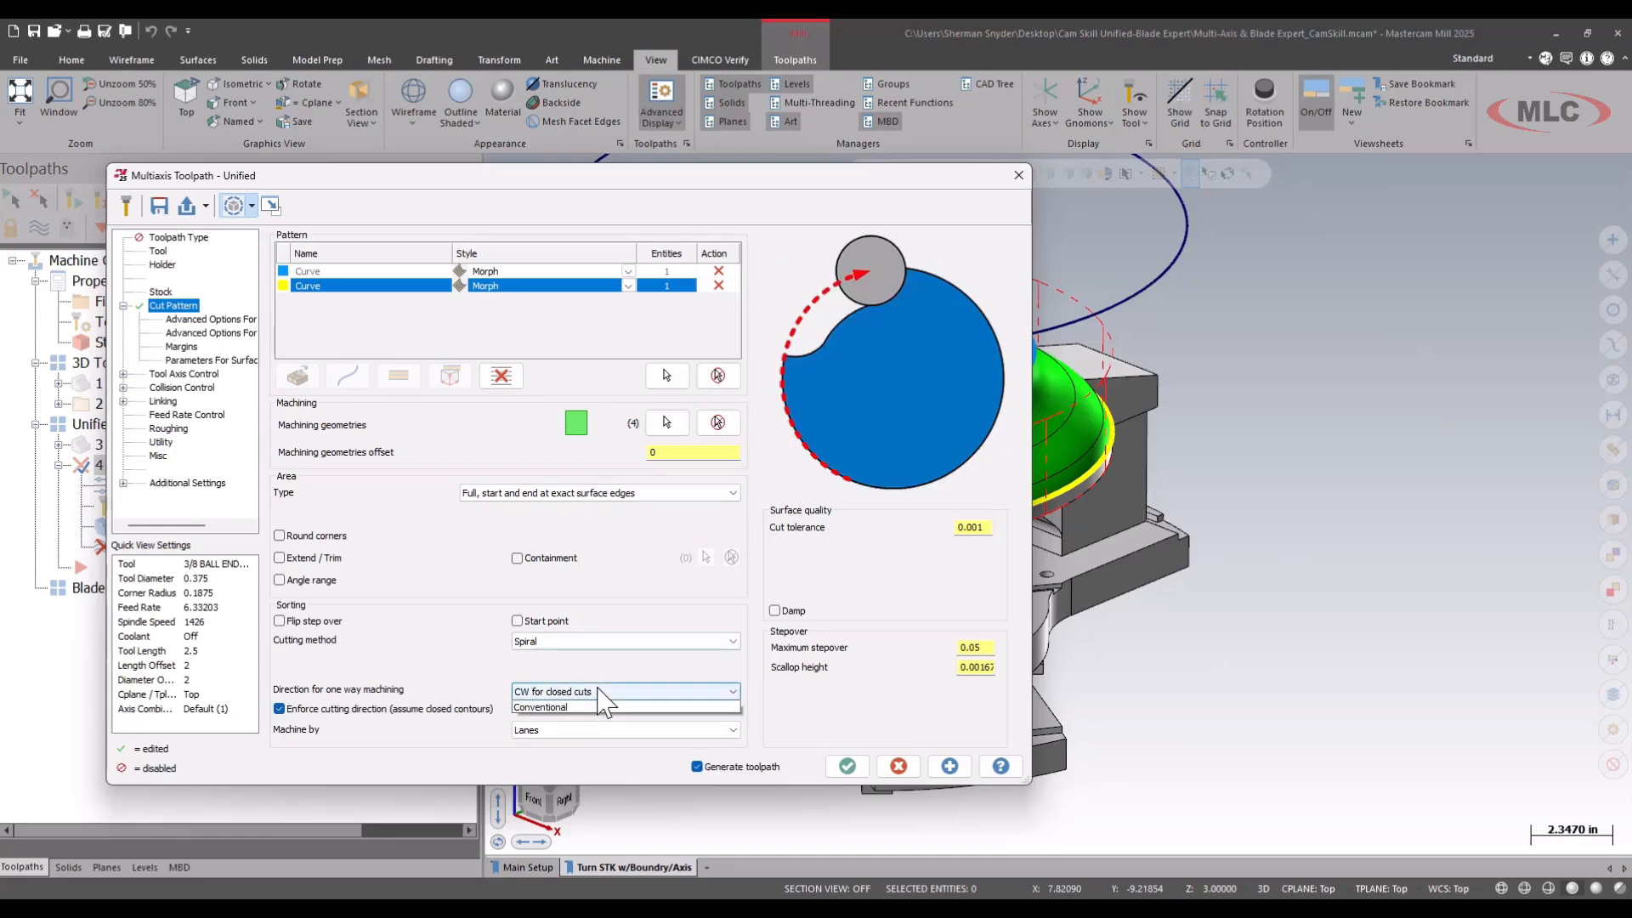
click(598, 707)
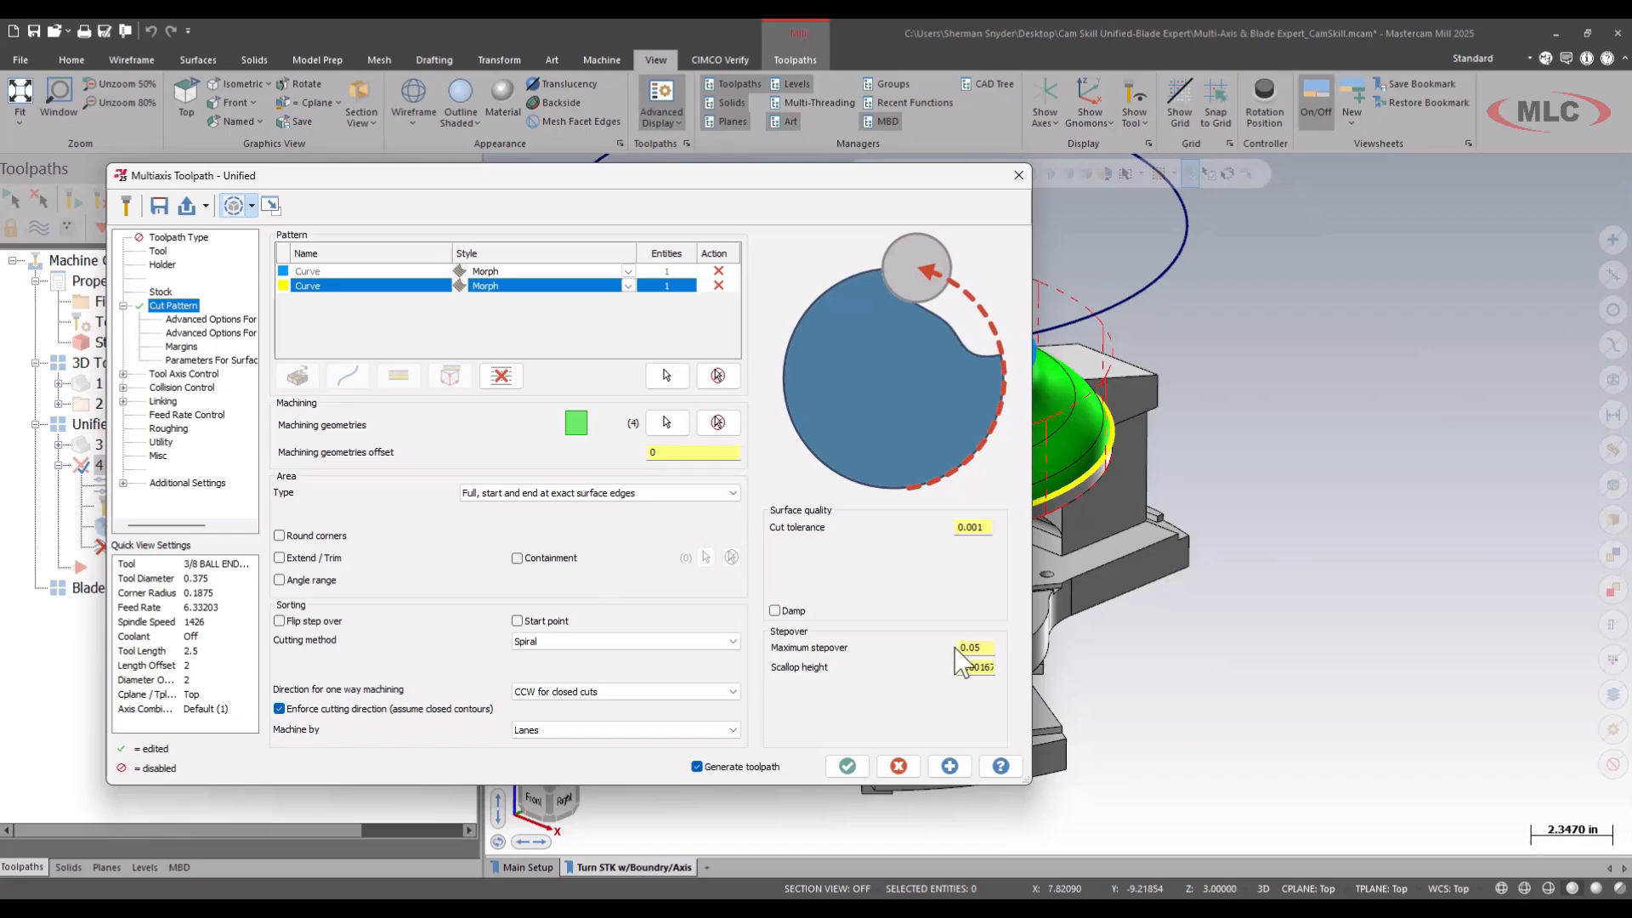
Set the cut pattern's scallop height to 0.001.
mouse_move(880, 556)
mouse_down()
mouse_move(914, 763)
mouse_move(922, 564)
mouse_up()
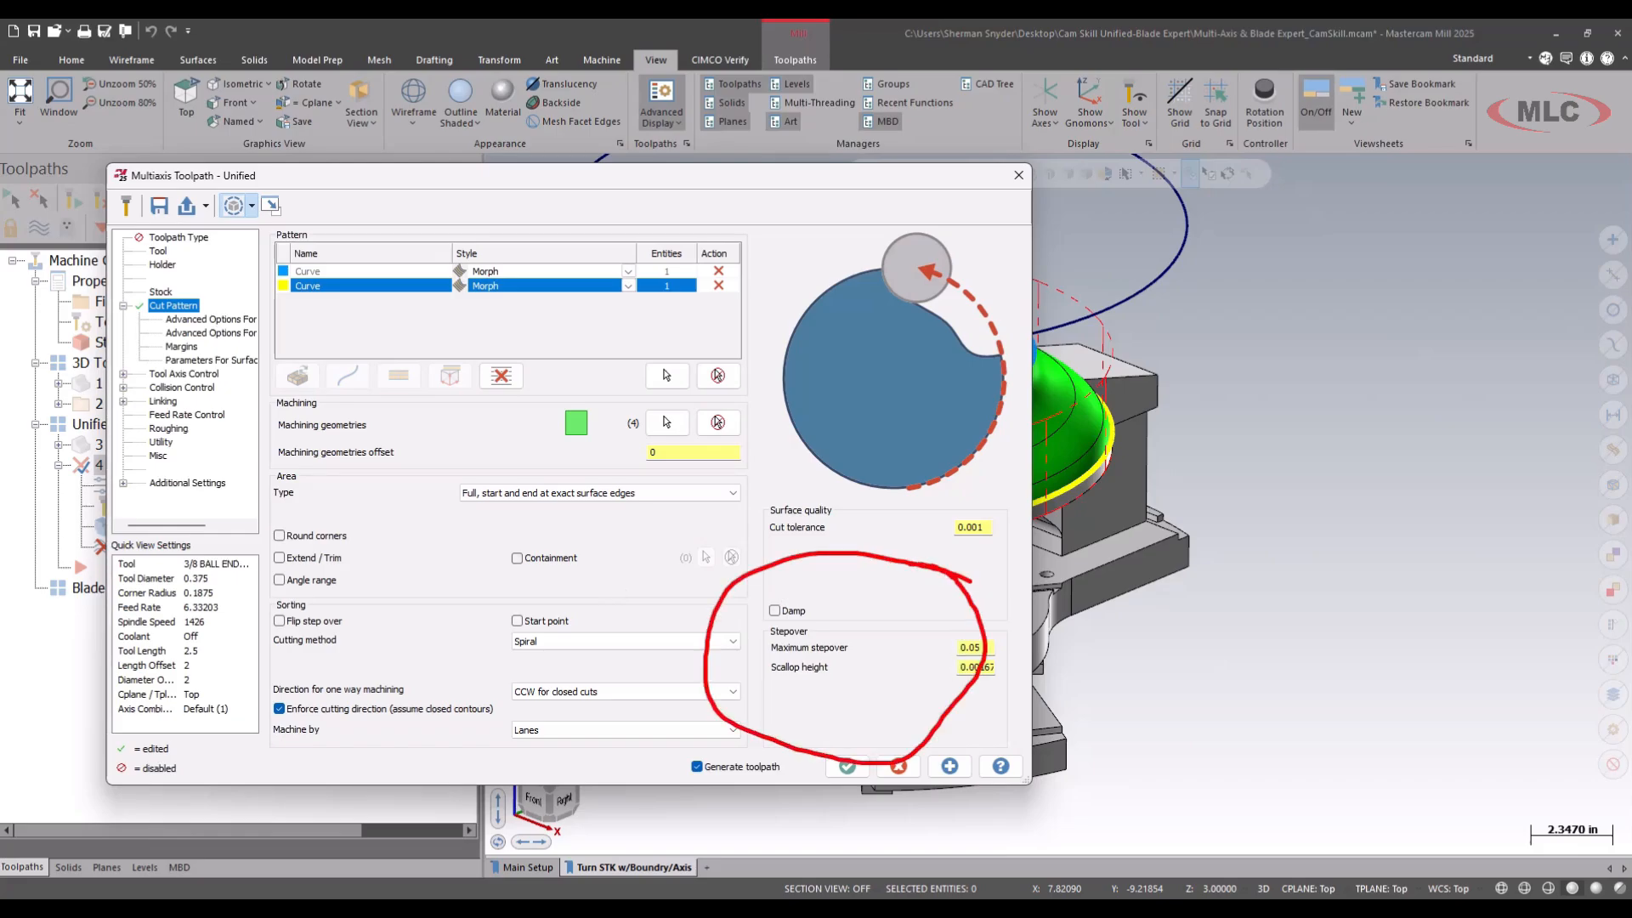
drag(773, 657, 885, 671)
key(Escape)
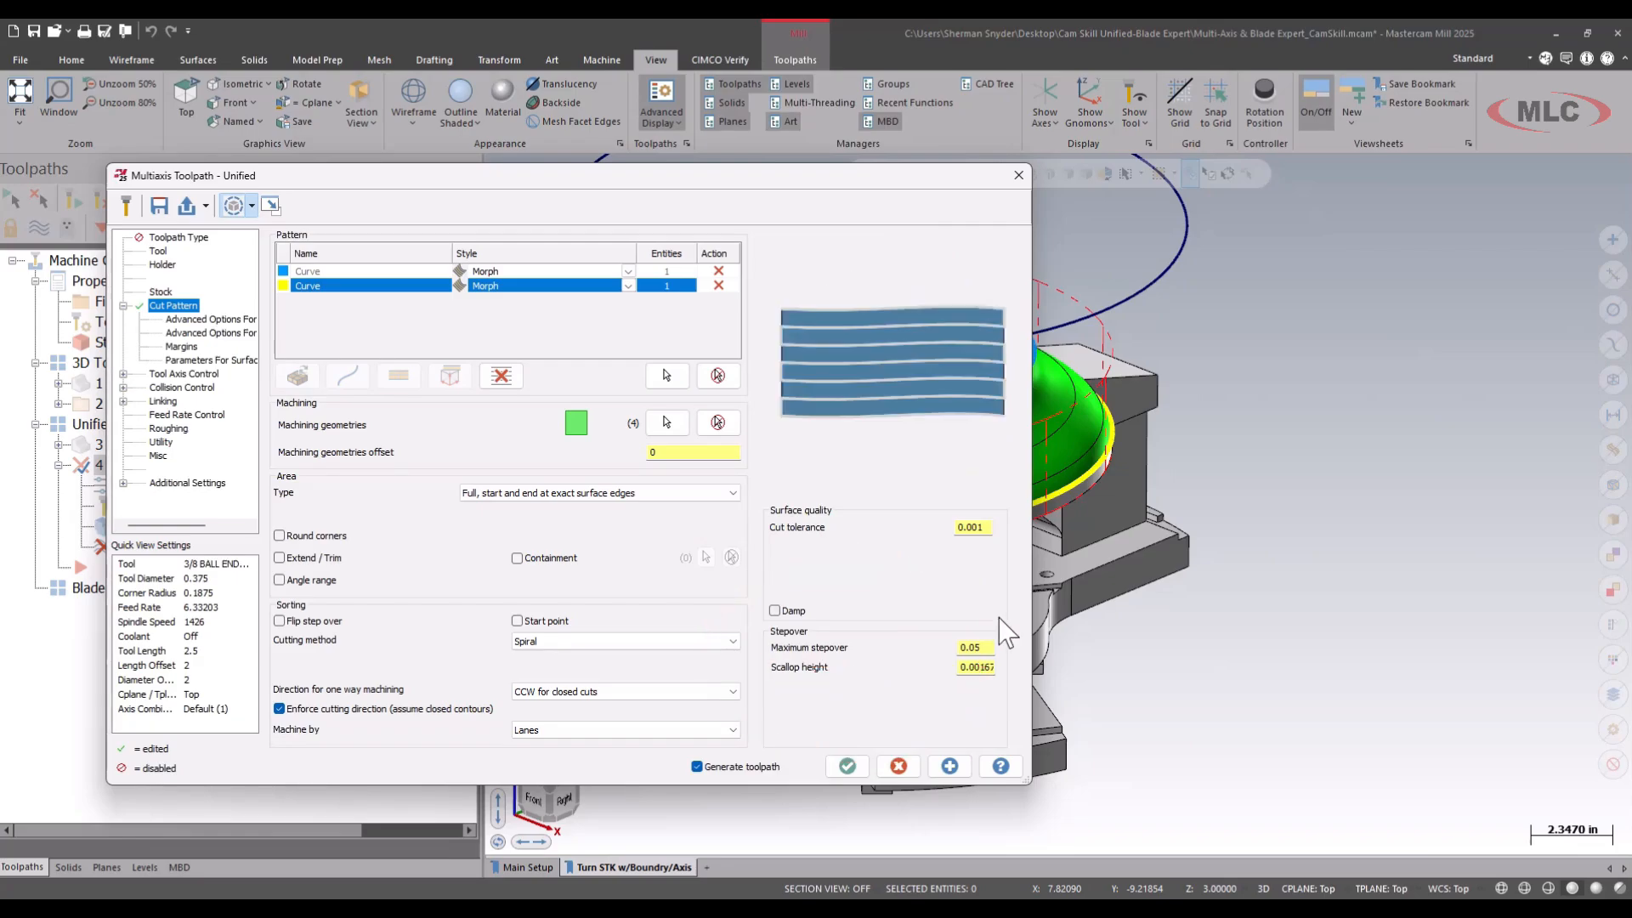
double_click(986, 668)
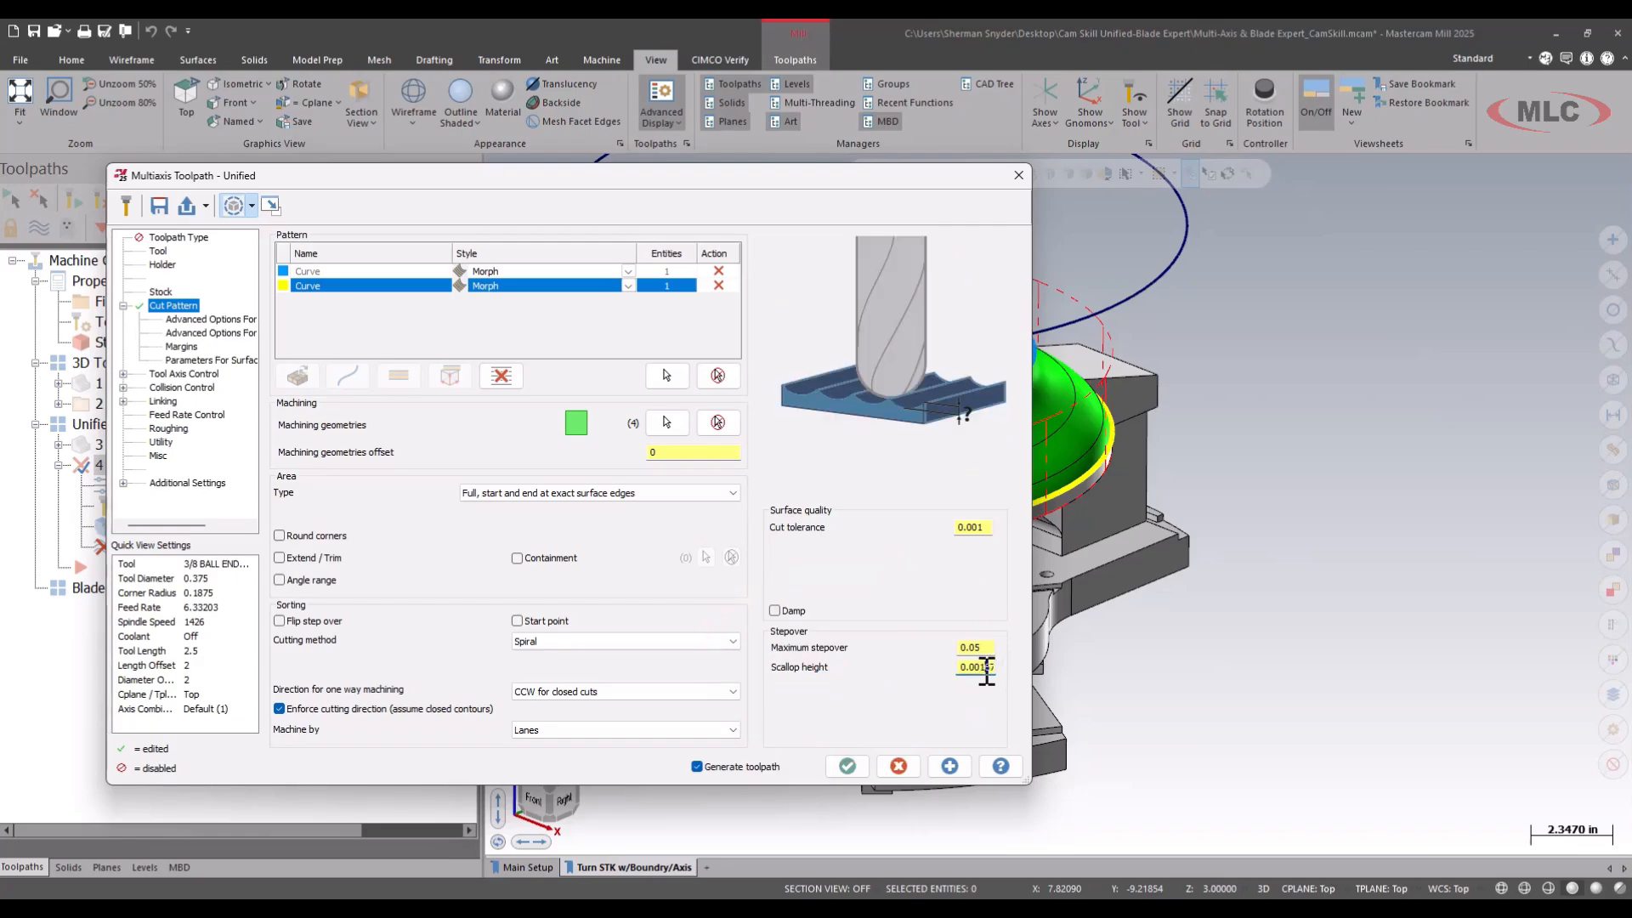
text(.001)
key(Tab)
click(991, 668)
Set the tool axis output format to 3 Axis along WCS Z.
click(196, 375)
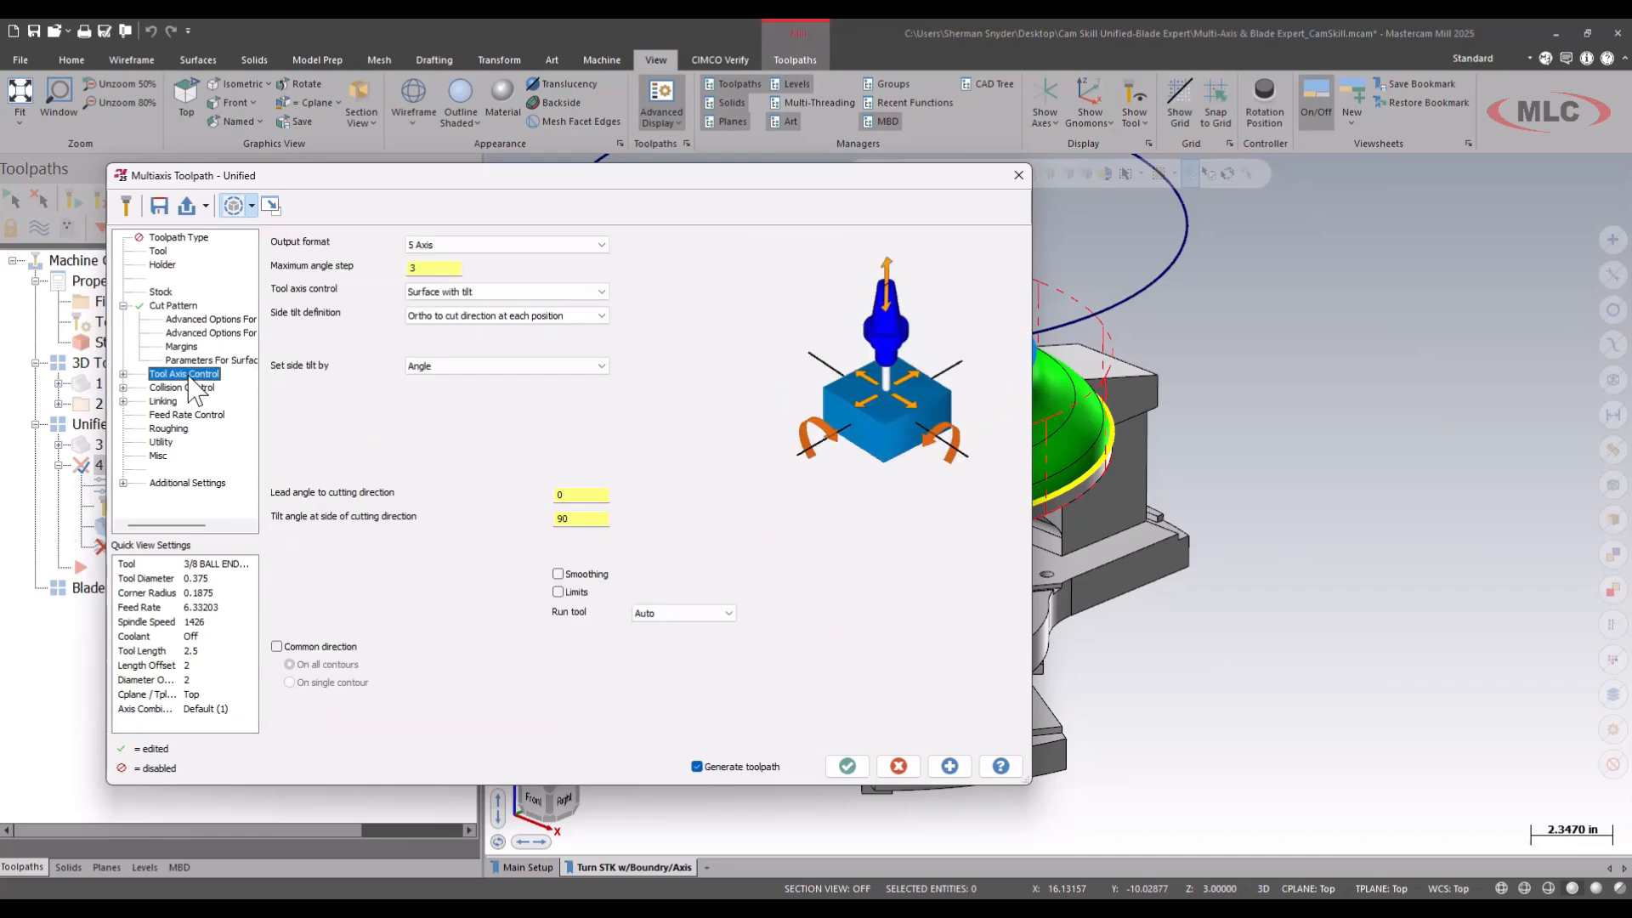
click(491, 252)
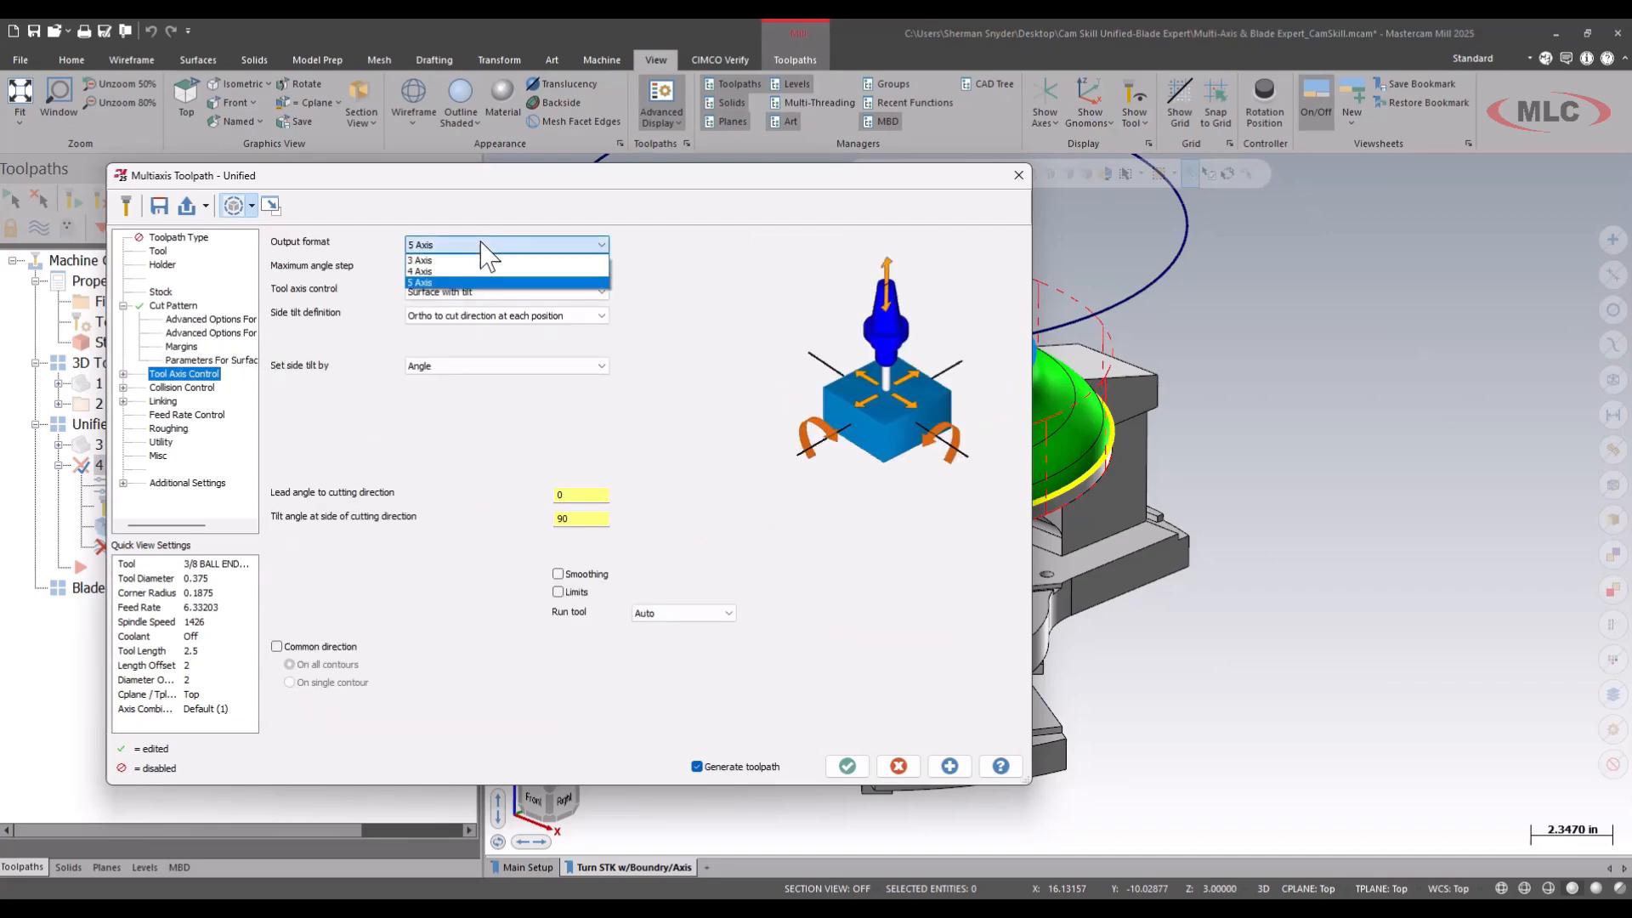
click(439, 272)
key(ctrl+2)
drag(336, 261, 332, 274)
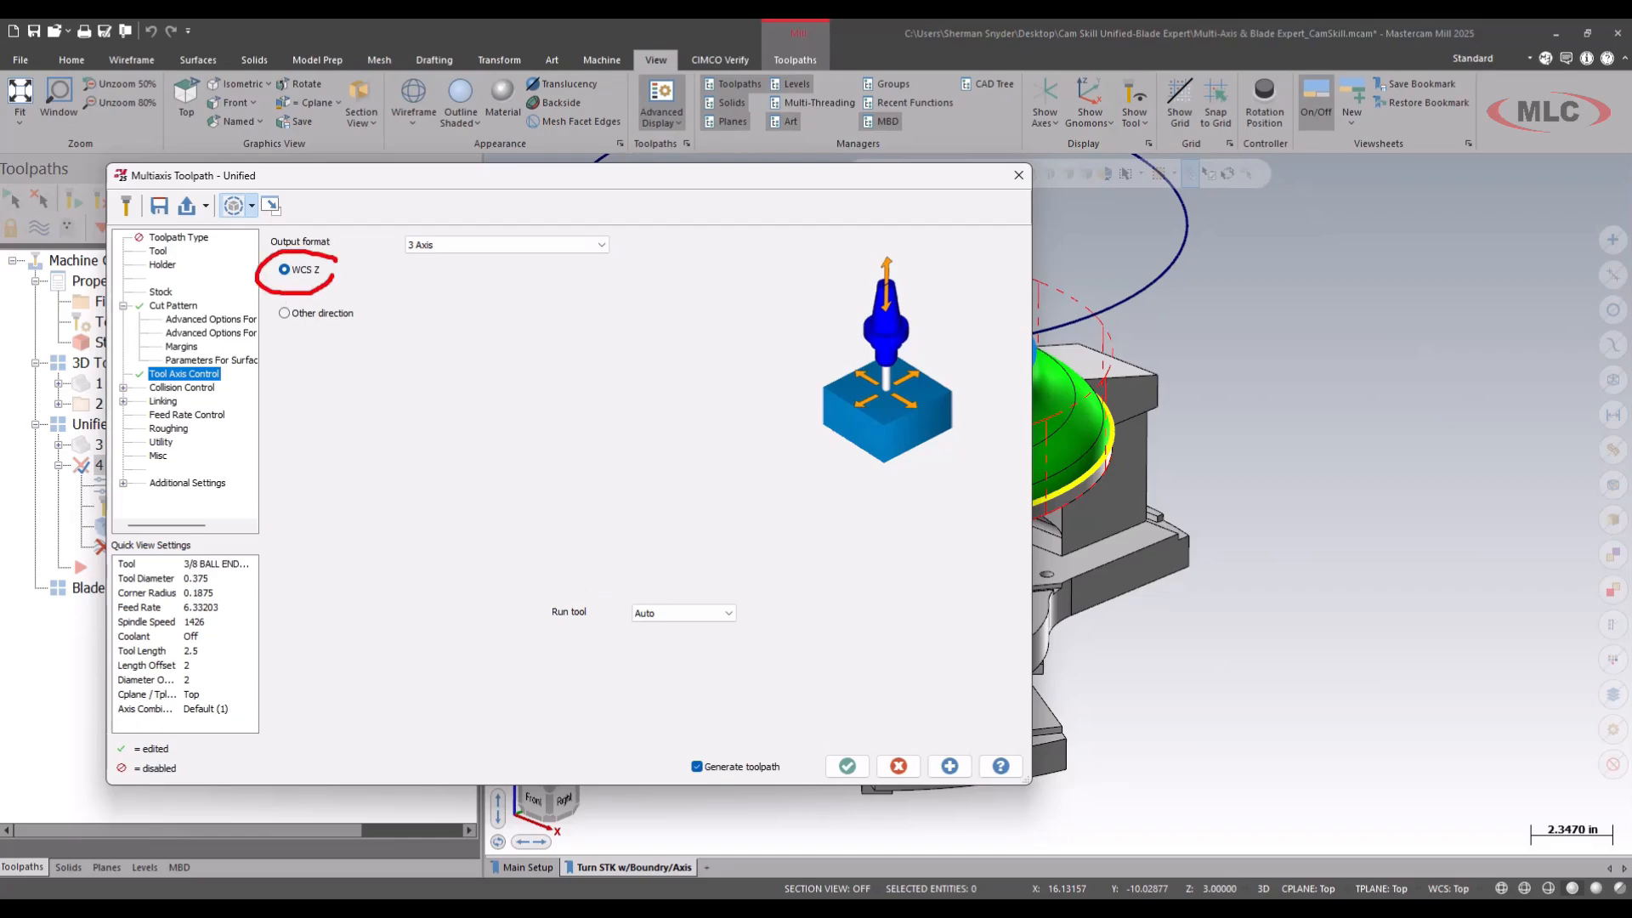
key(Escape)
Check the WCS Z direction on the model and regenerate the UNIFIED FIN toolpath with the Multi-Threading Manager open.
click(271, 206)
key(ctrl+2)
mouse_move(549, 722)
mouse_down()
mouse_move(552, 842)
mouse_move(514, 577)
mouse_up()
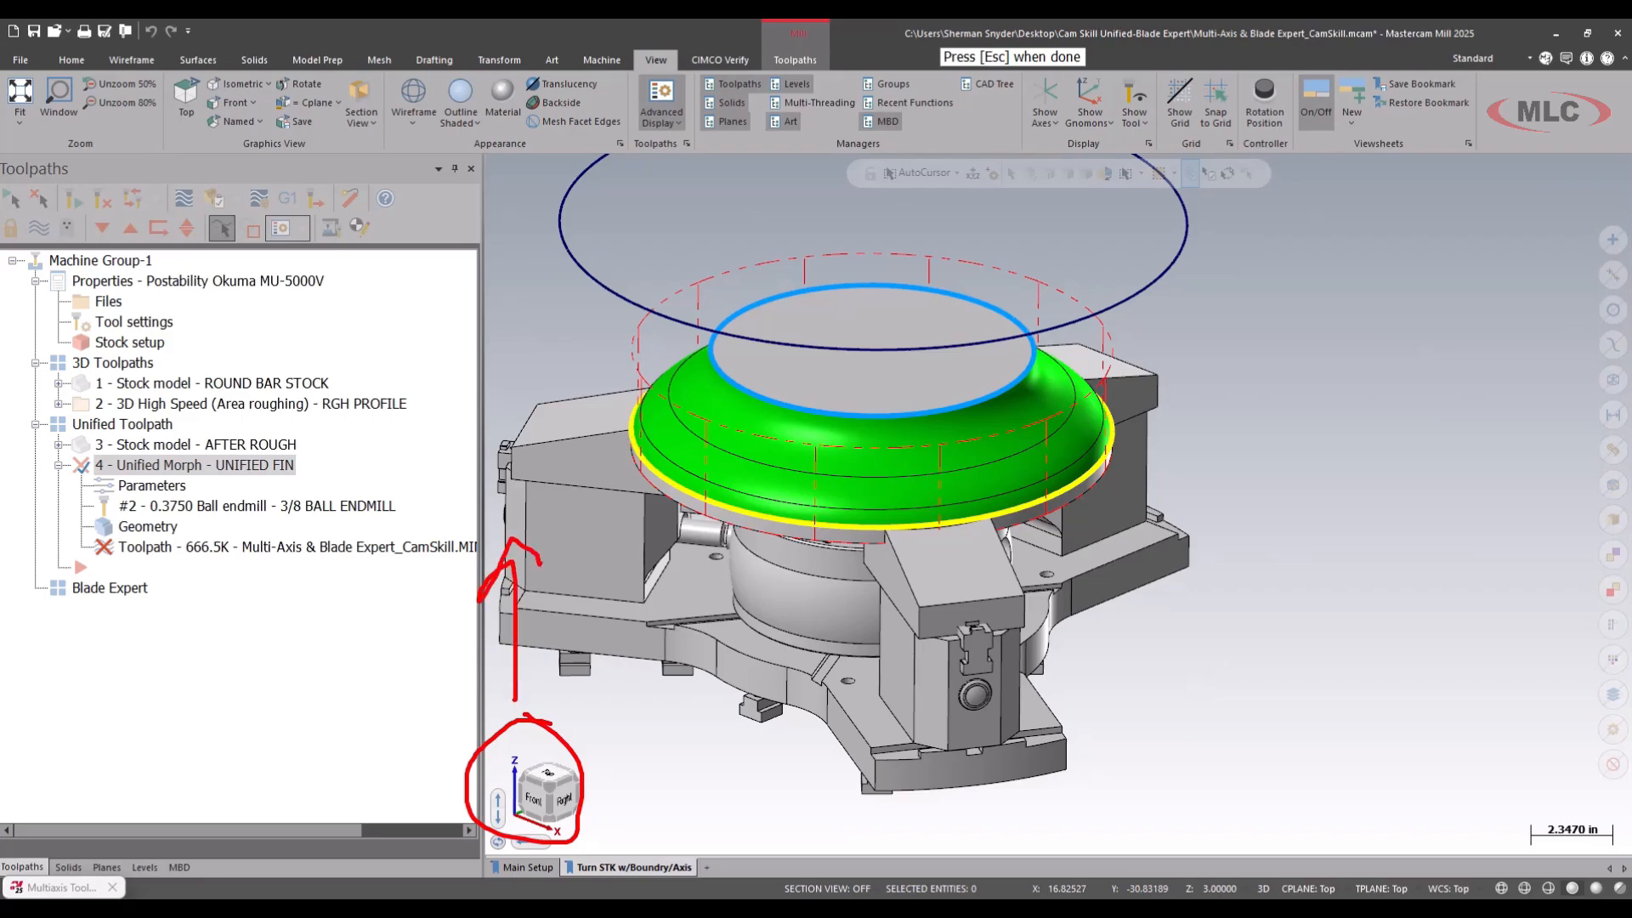
key(Escape)
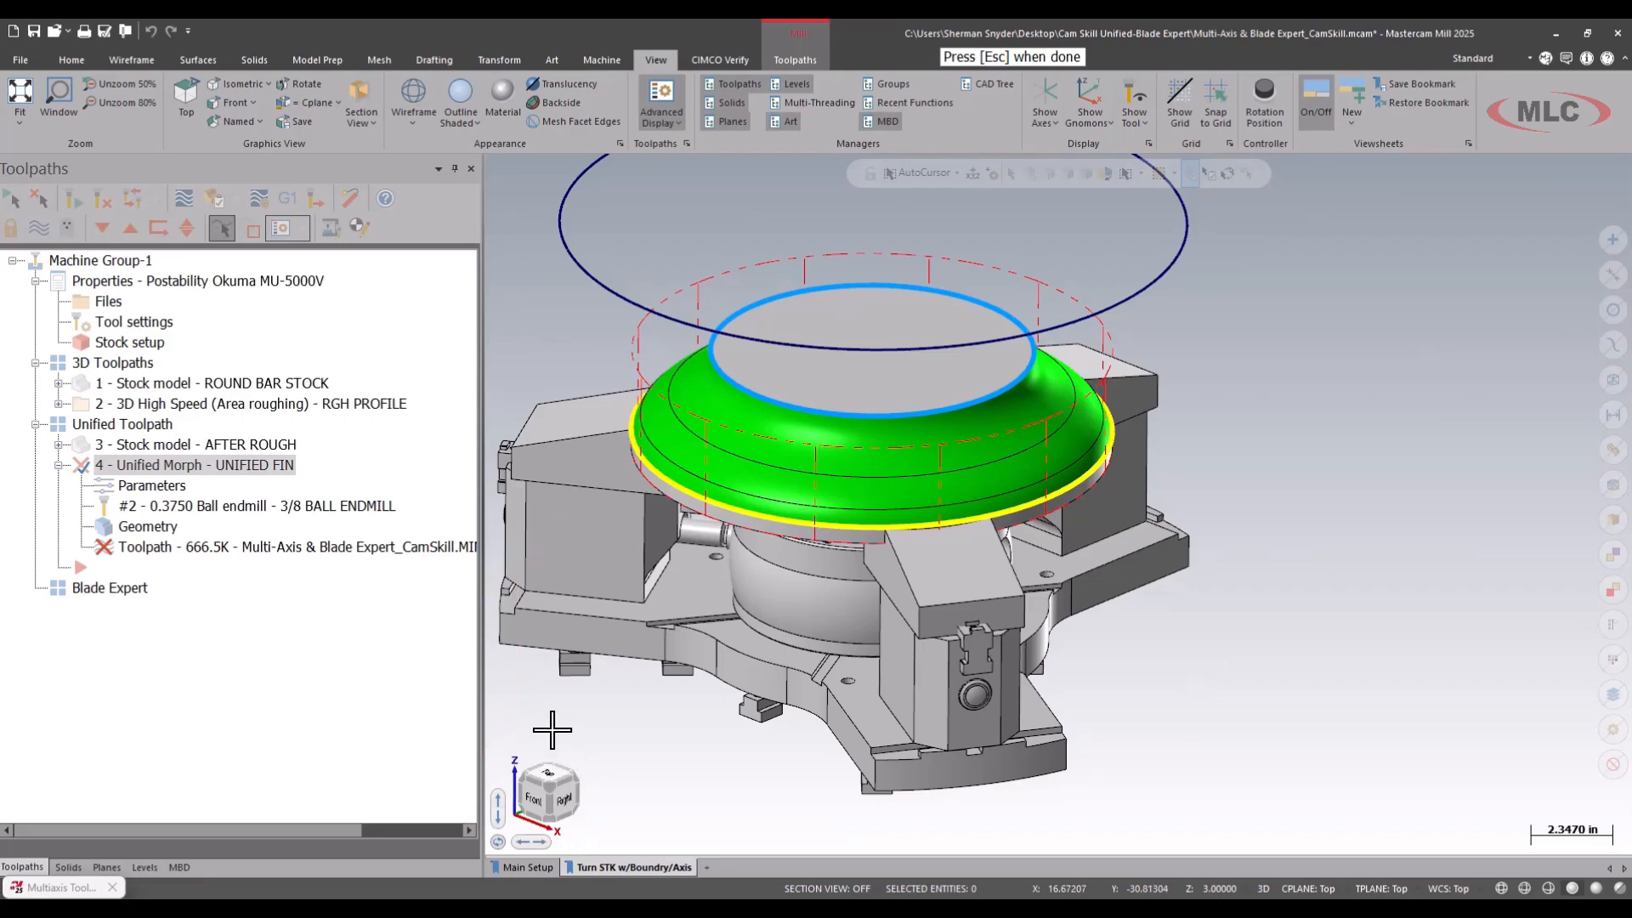
key(Escape)
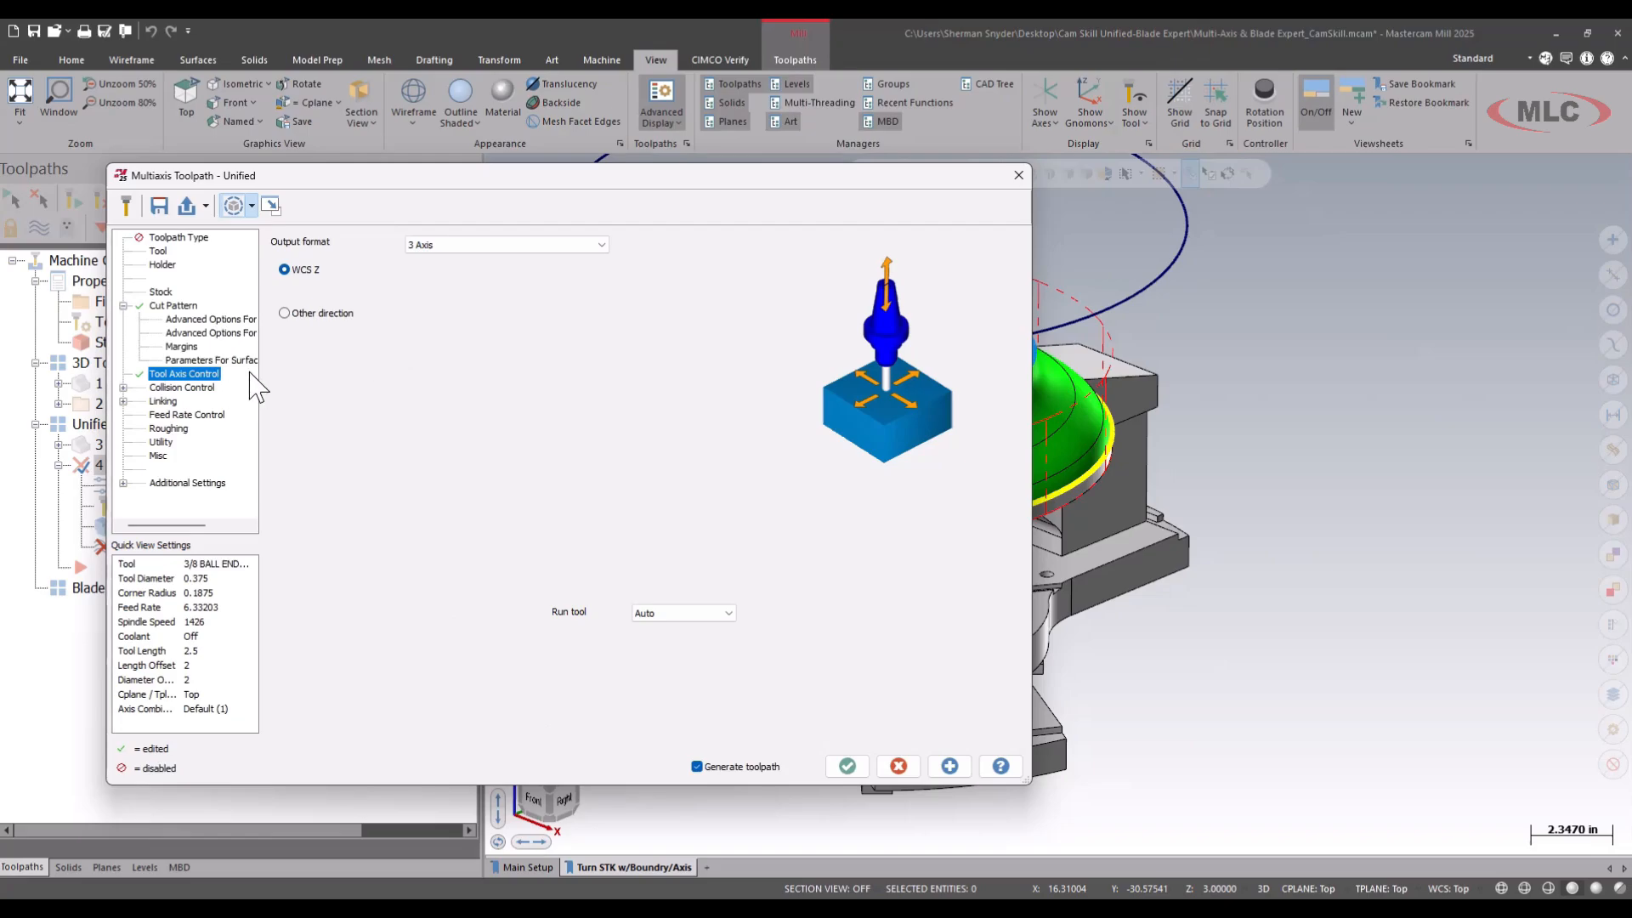
click(850, 766)
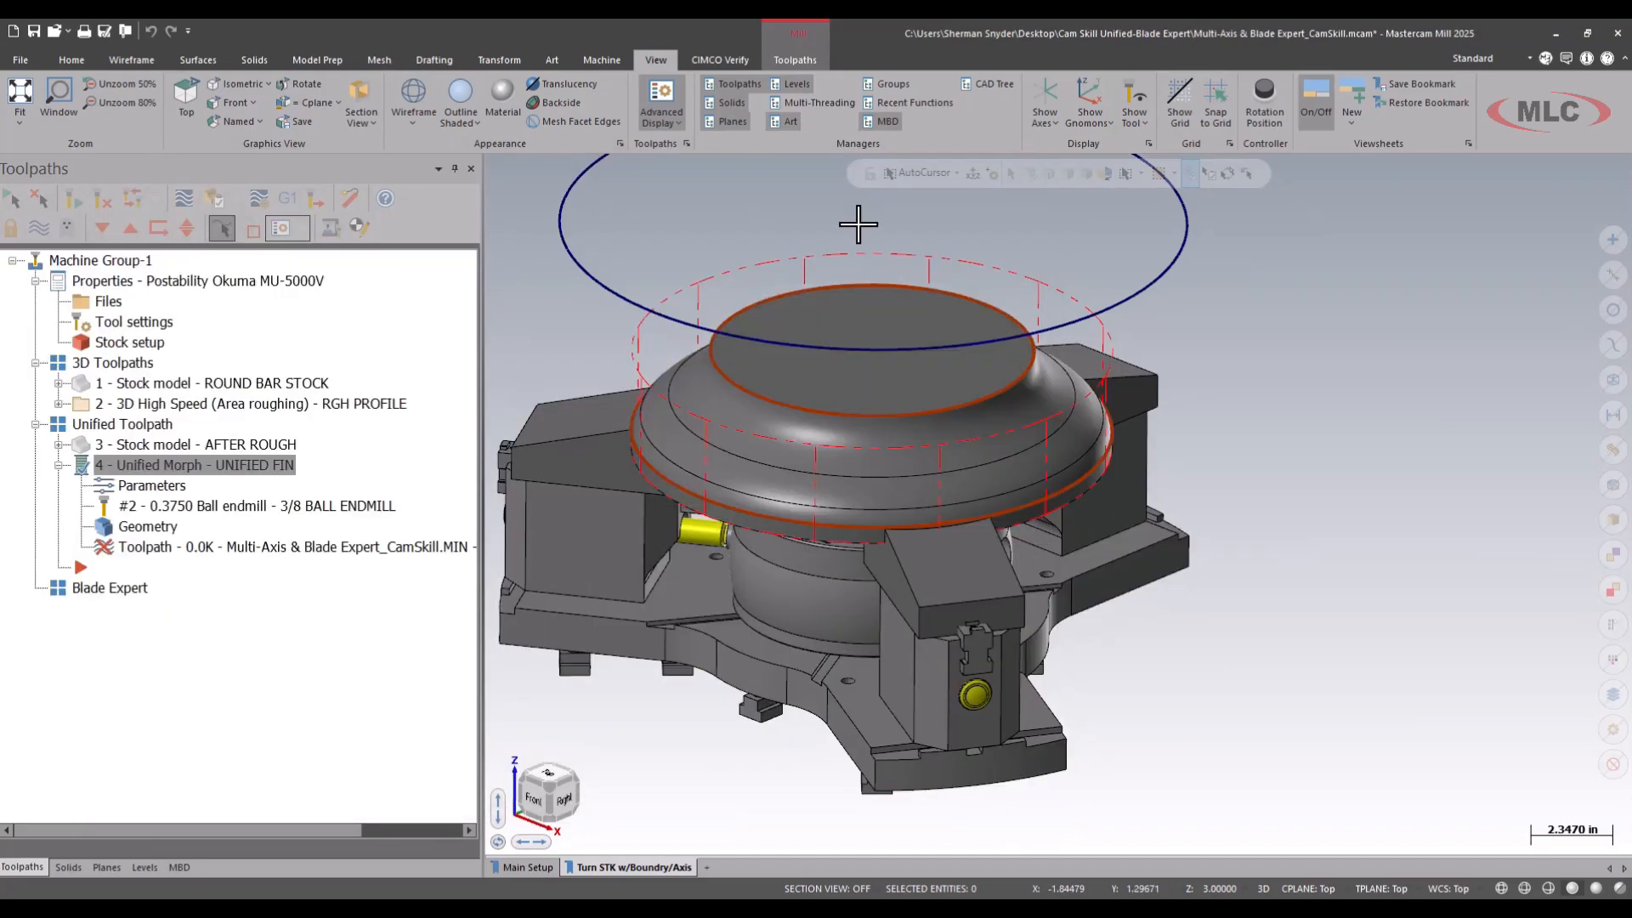
click(836, 105)
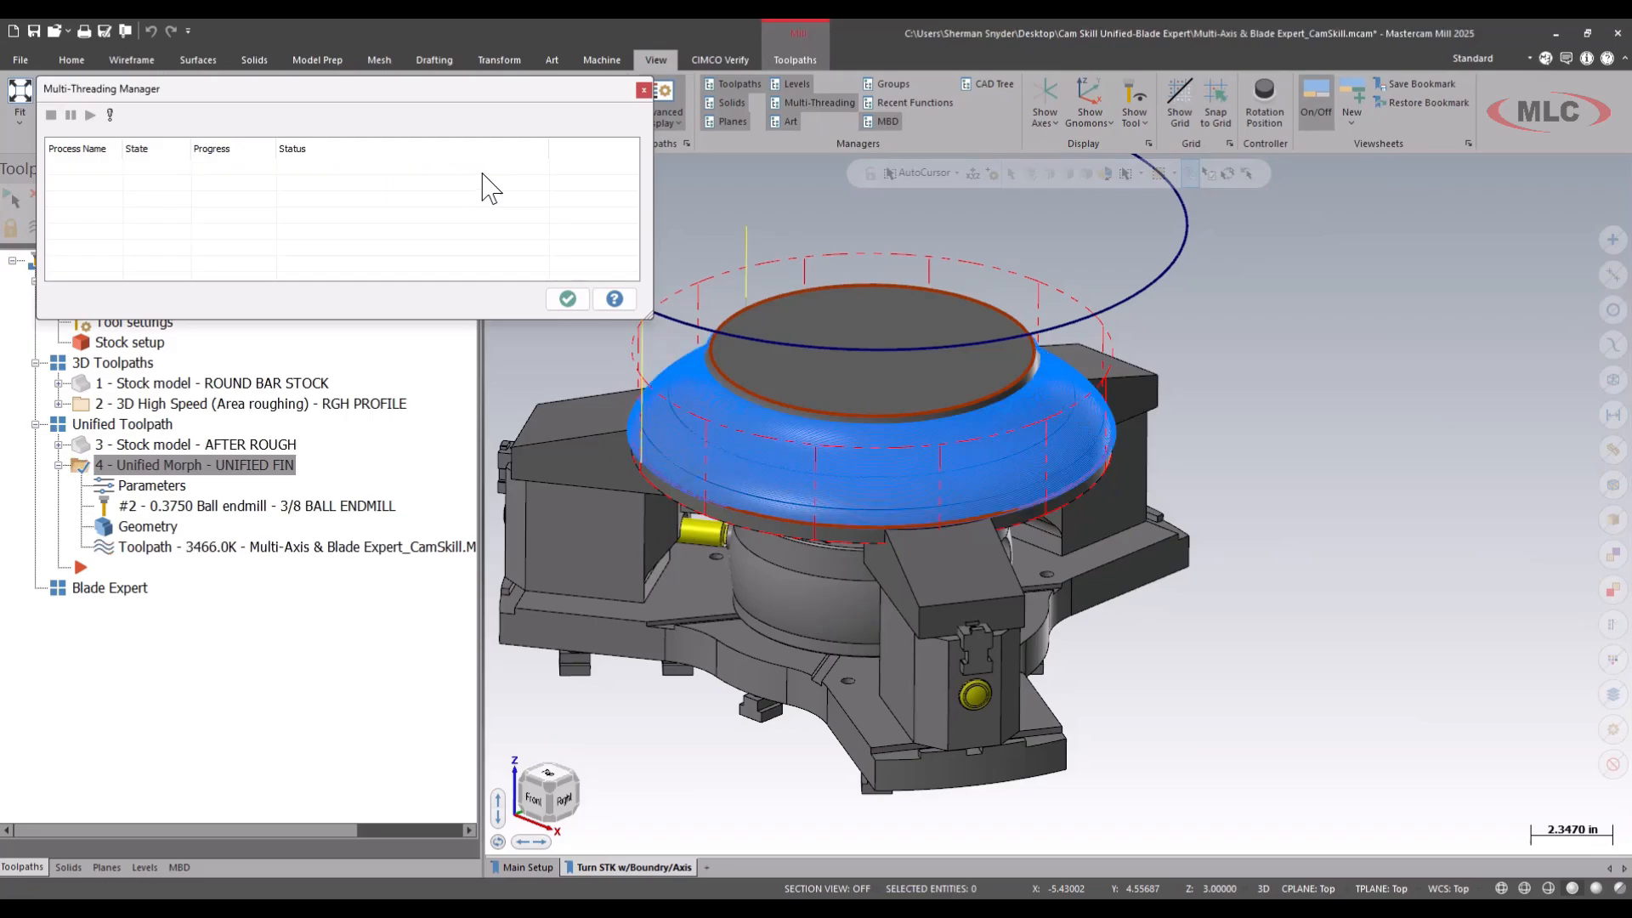
Dismiss the Multi-Threading Manager and backplot the UNIFIED FIN toolpath to check the tool motion and cutting direction.
click(575, 299)
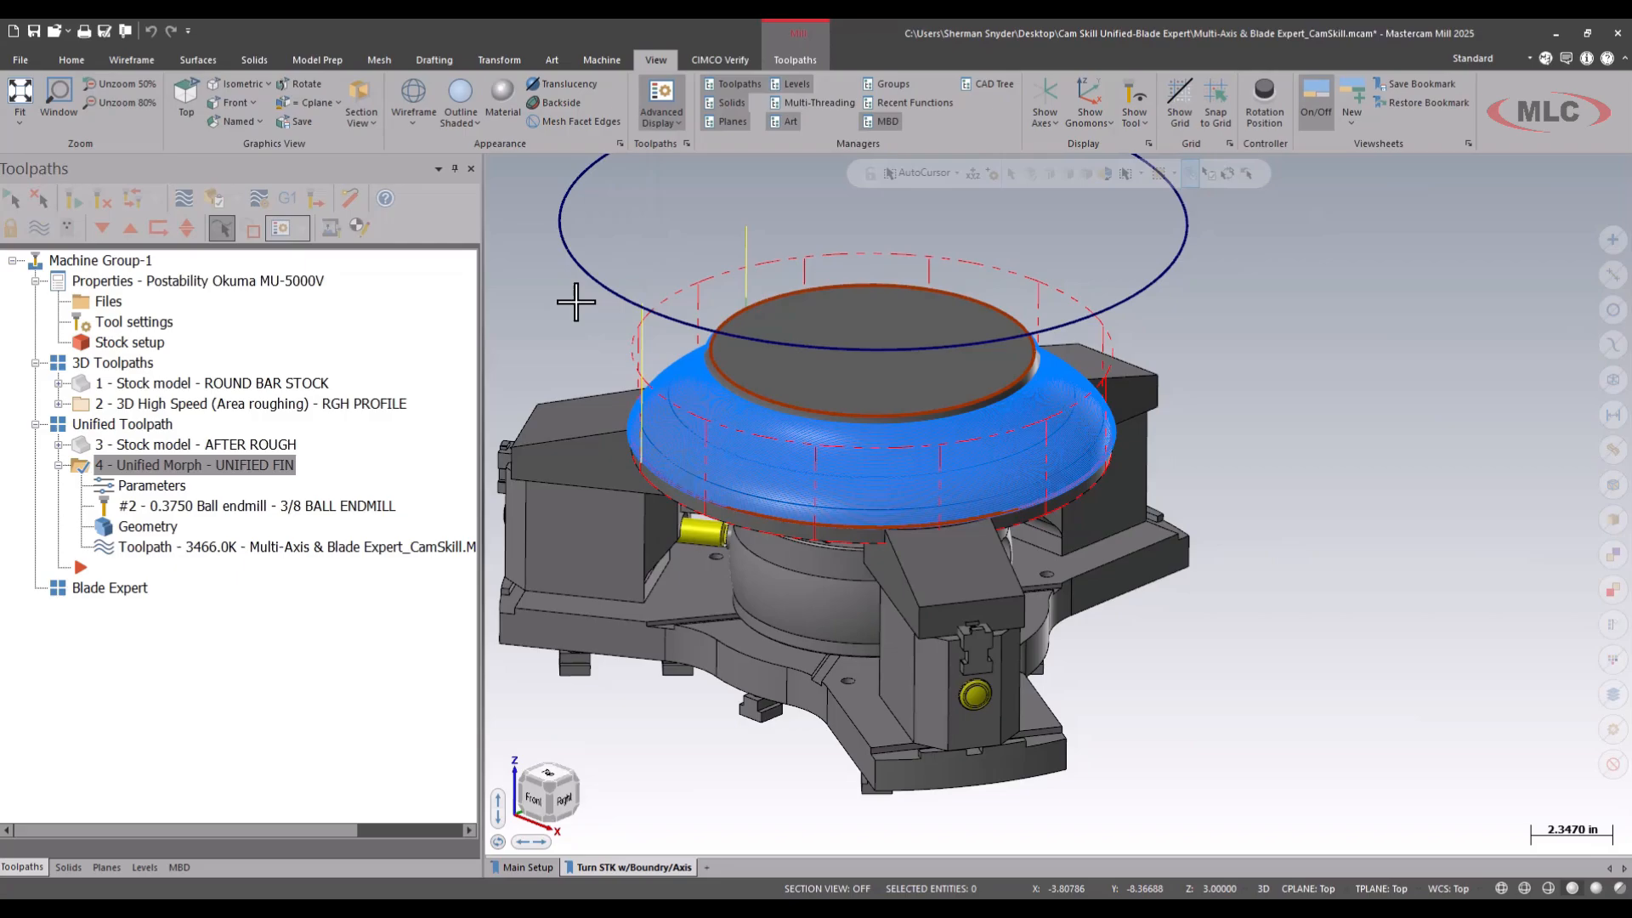
click(184, 198)
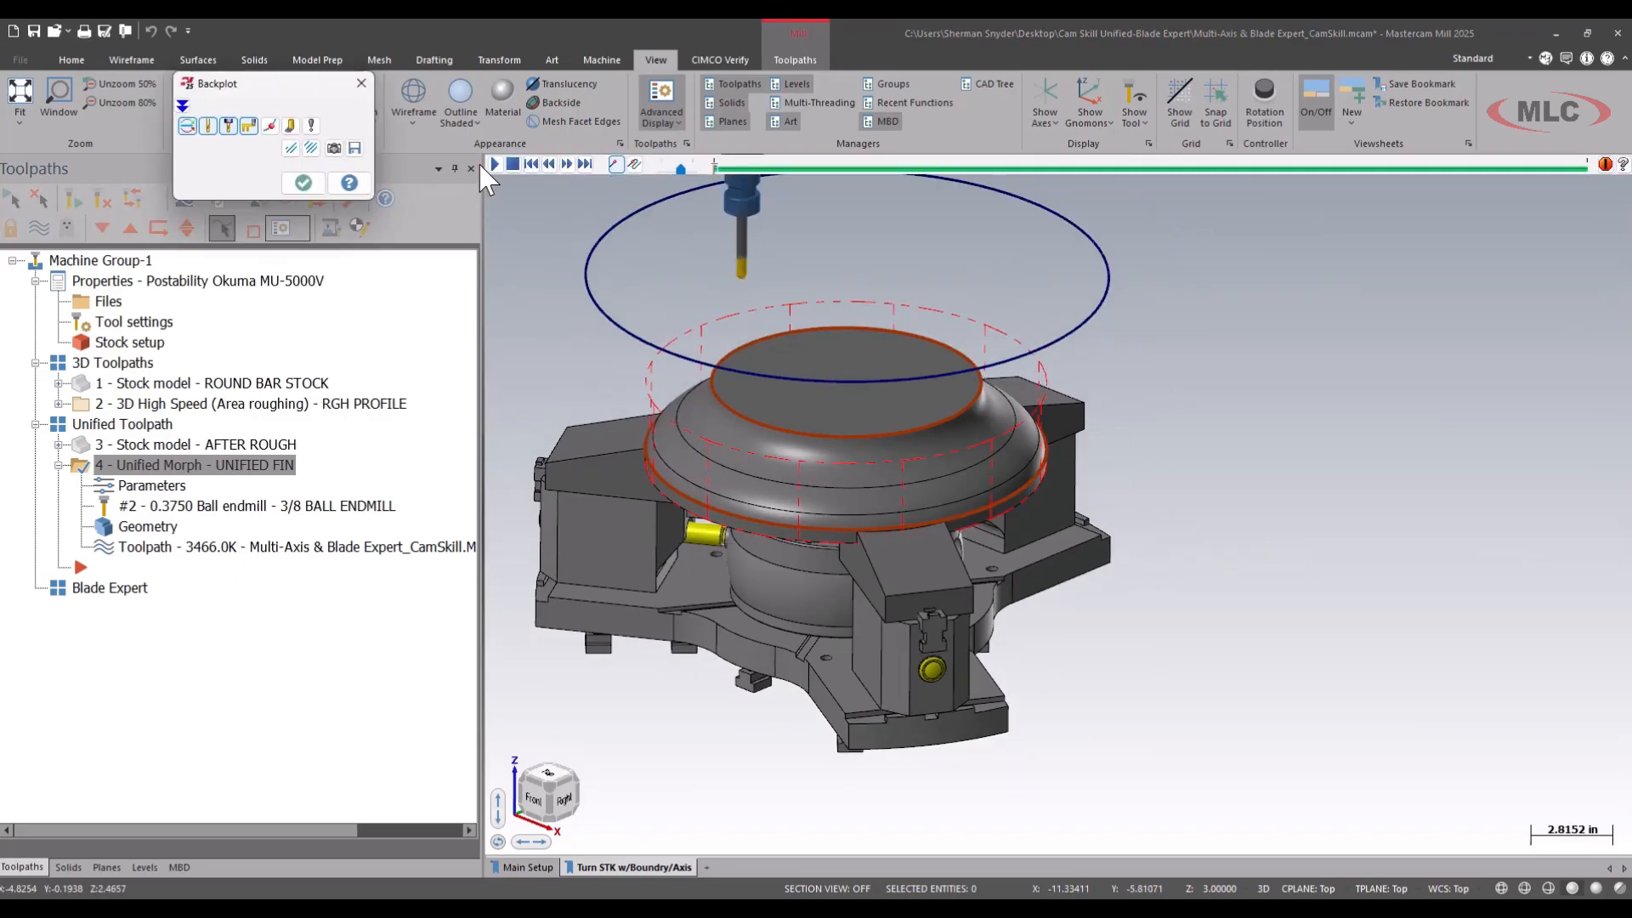
click(493, 165)
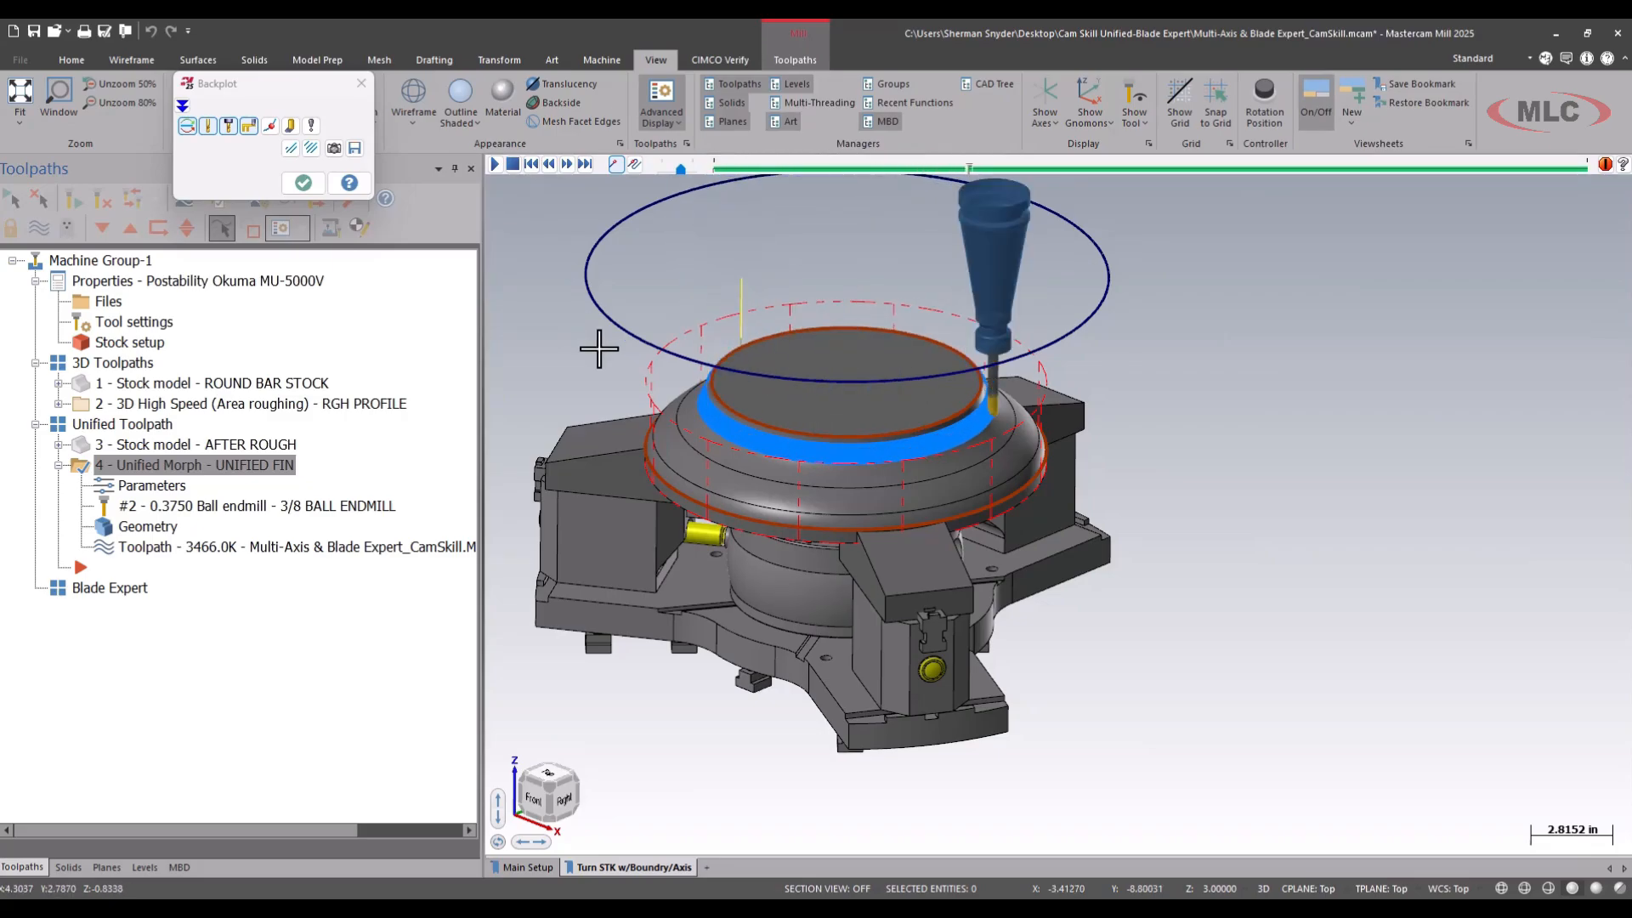
scroll(771, 607, down, 2)
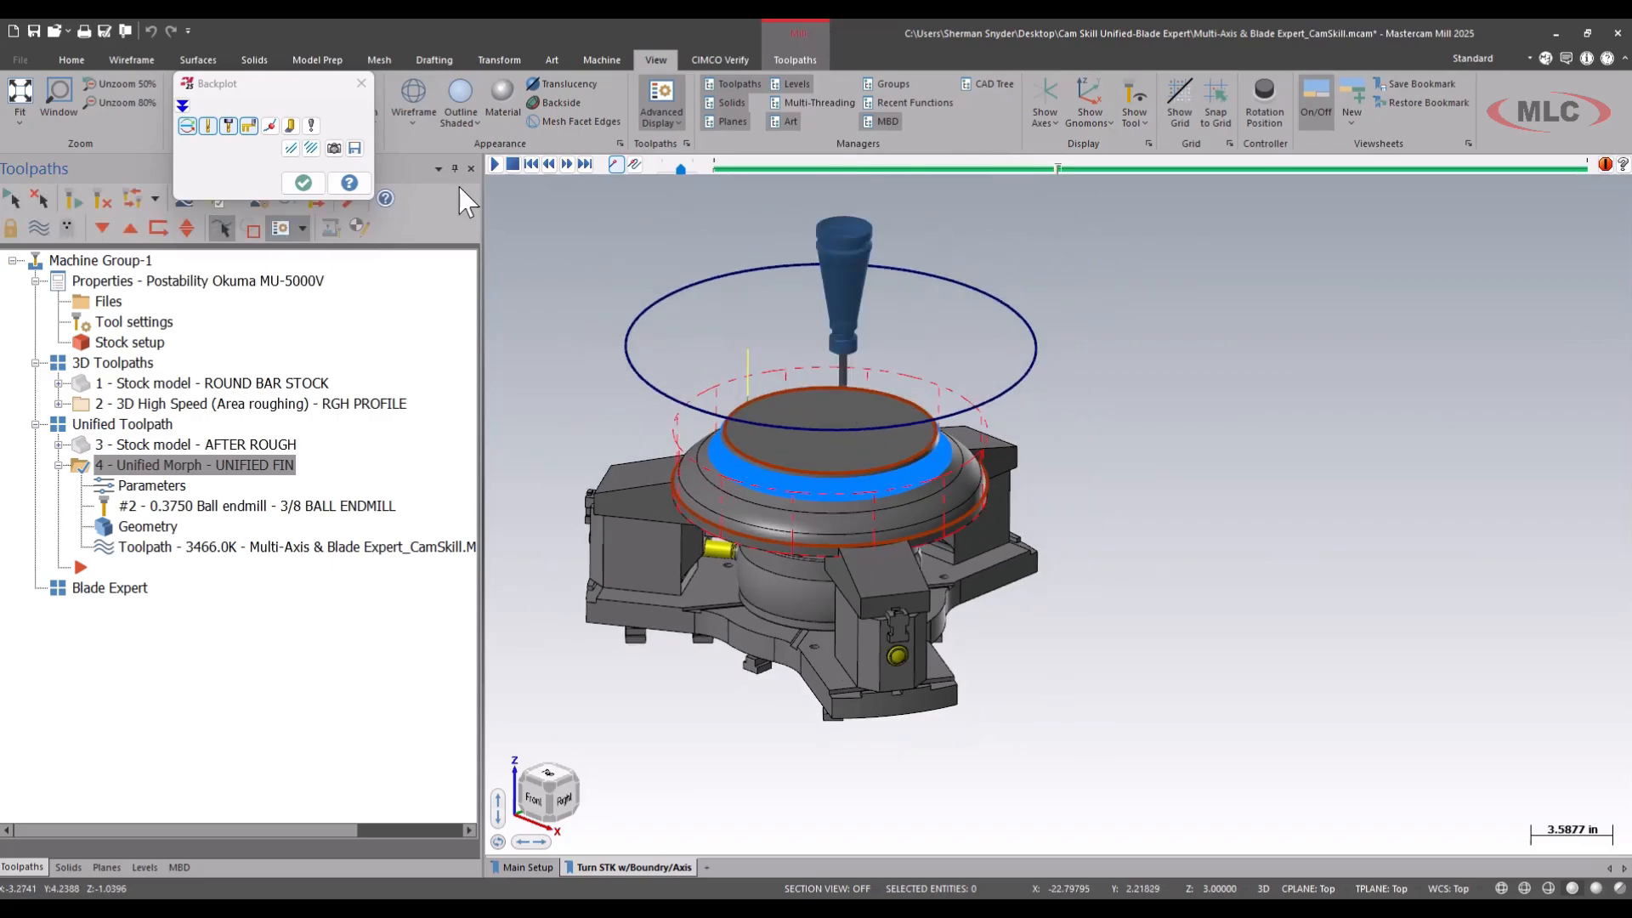
click(511, 164)
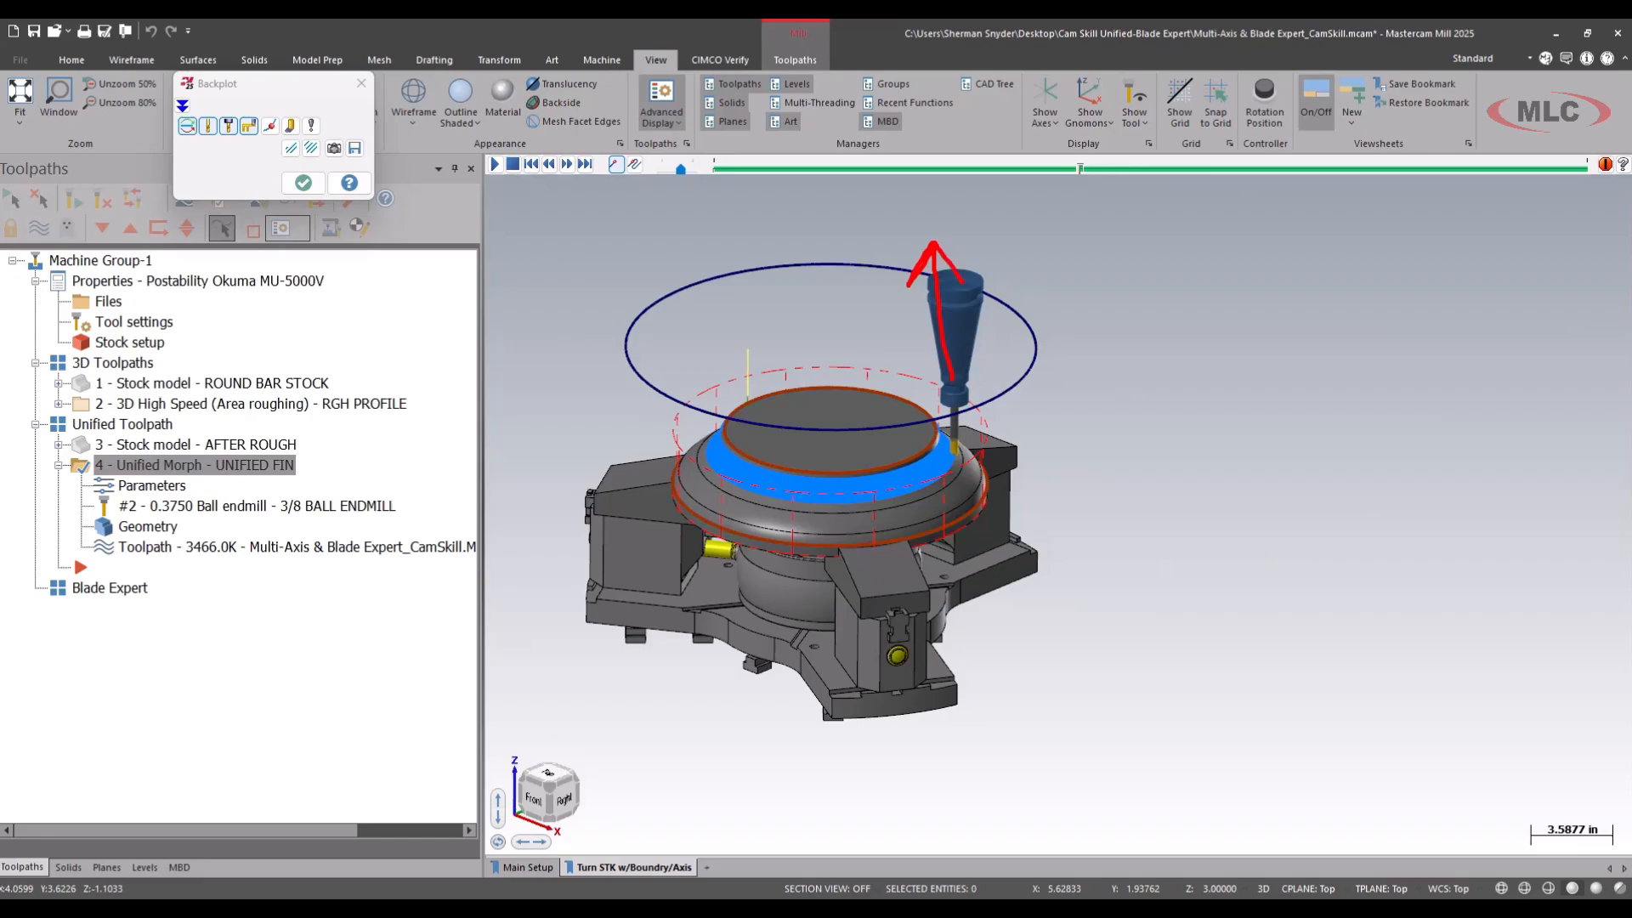
click(304, 182)
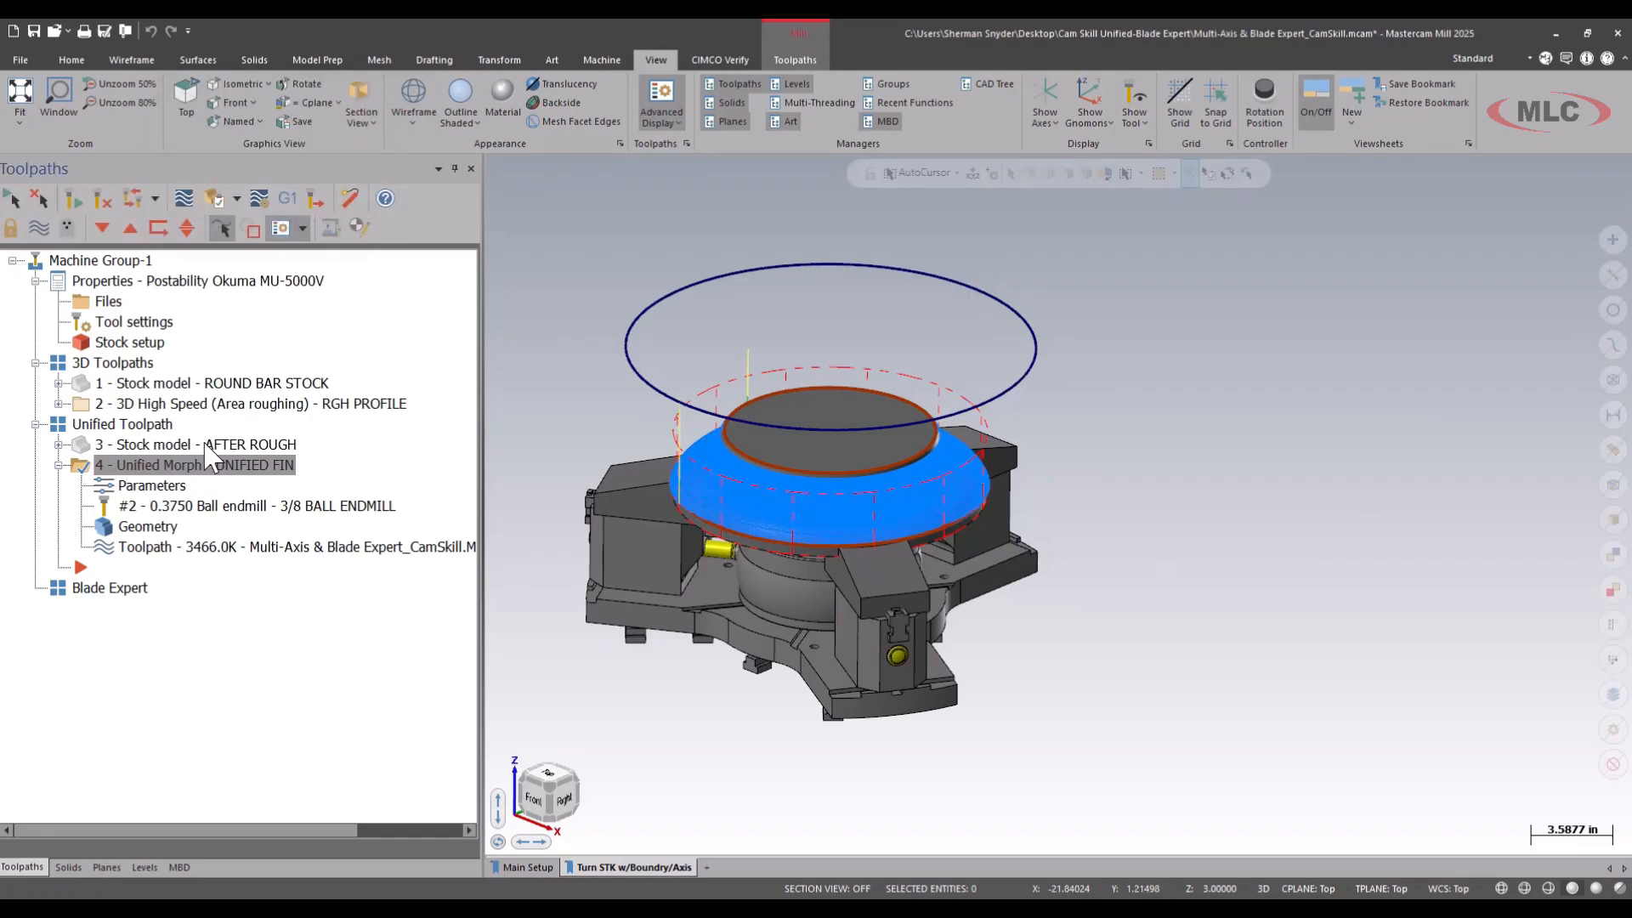
Set the cut pattern's direction for one way machining to CW for closed cuts and regenerate, monitoring it in the Multi-Threading Manager.
click(174, 488)
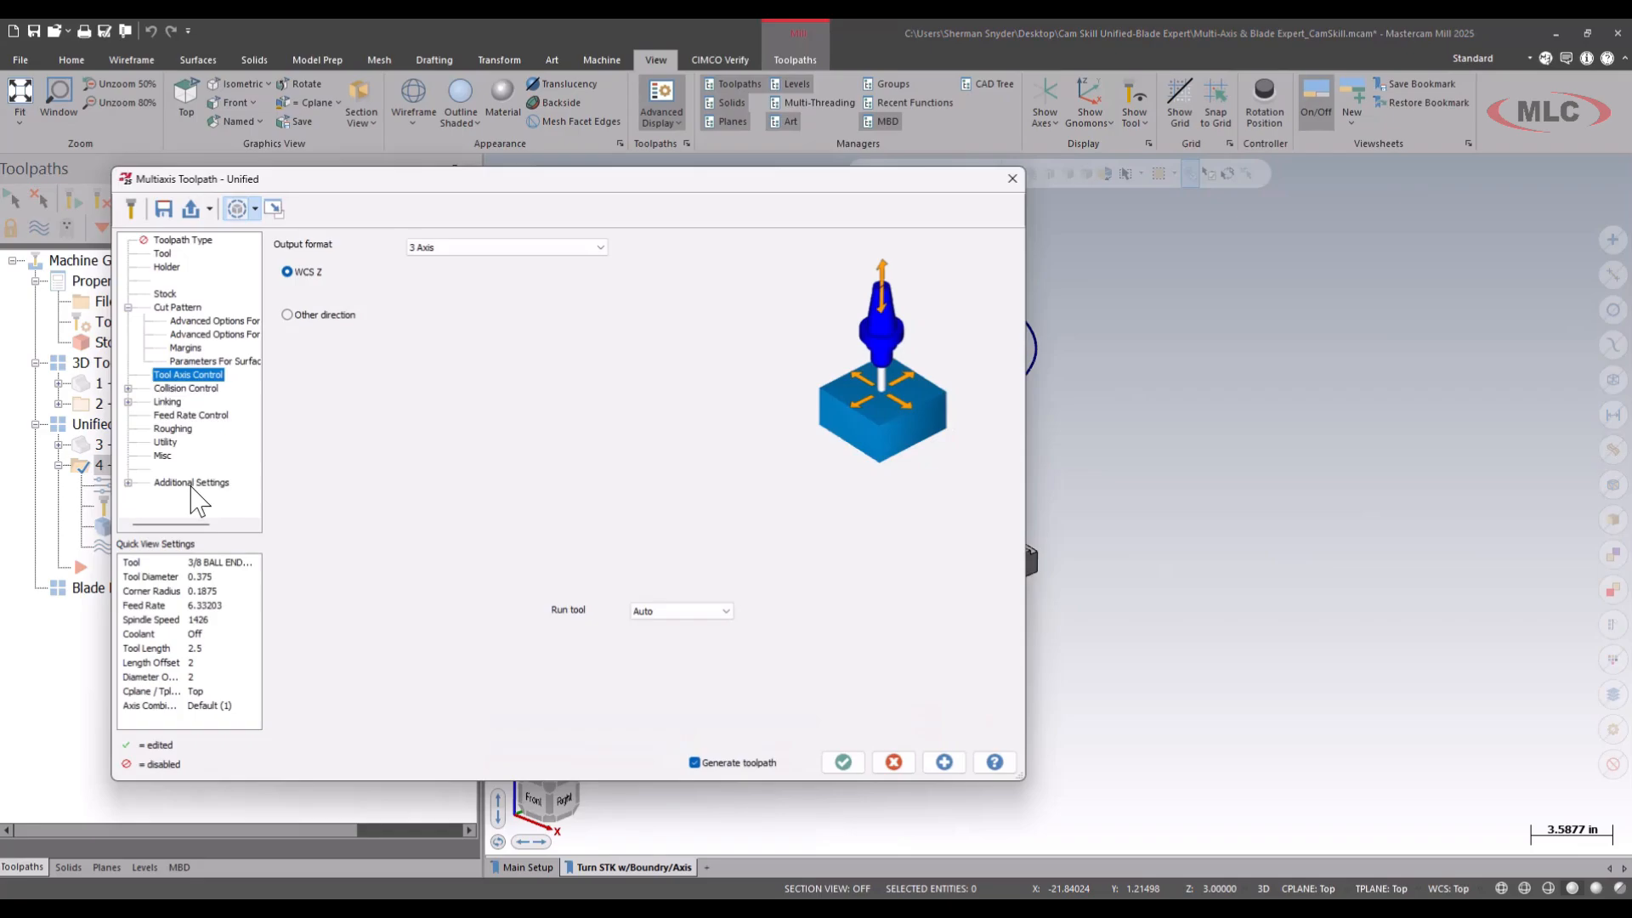
click(173, 305)
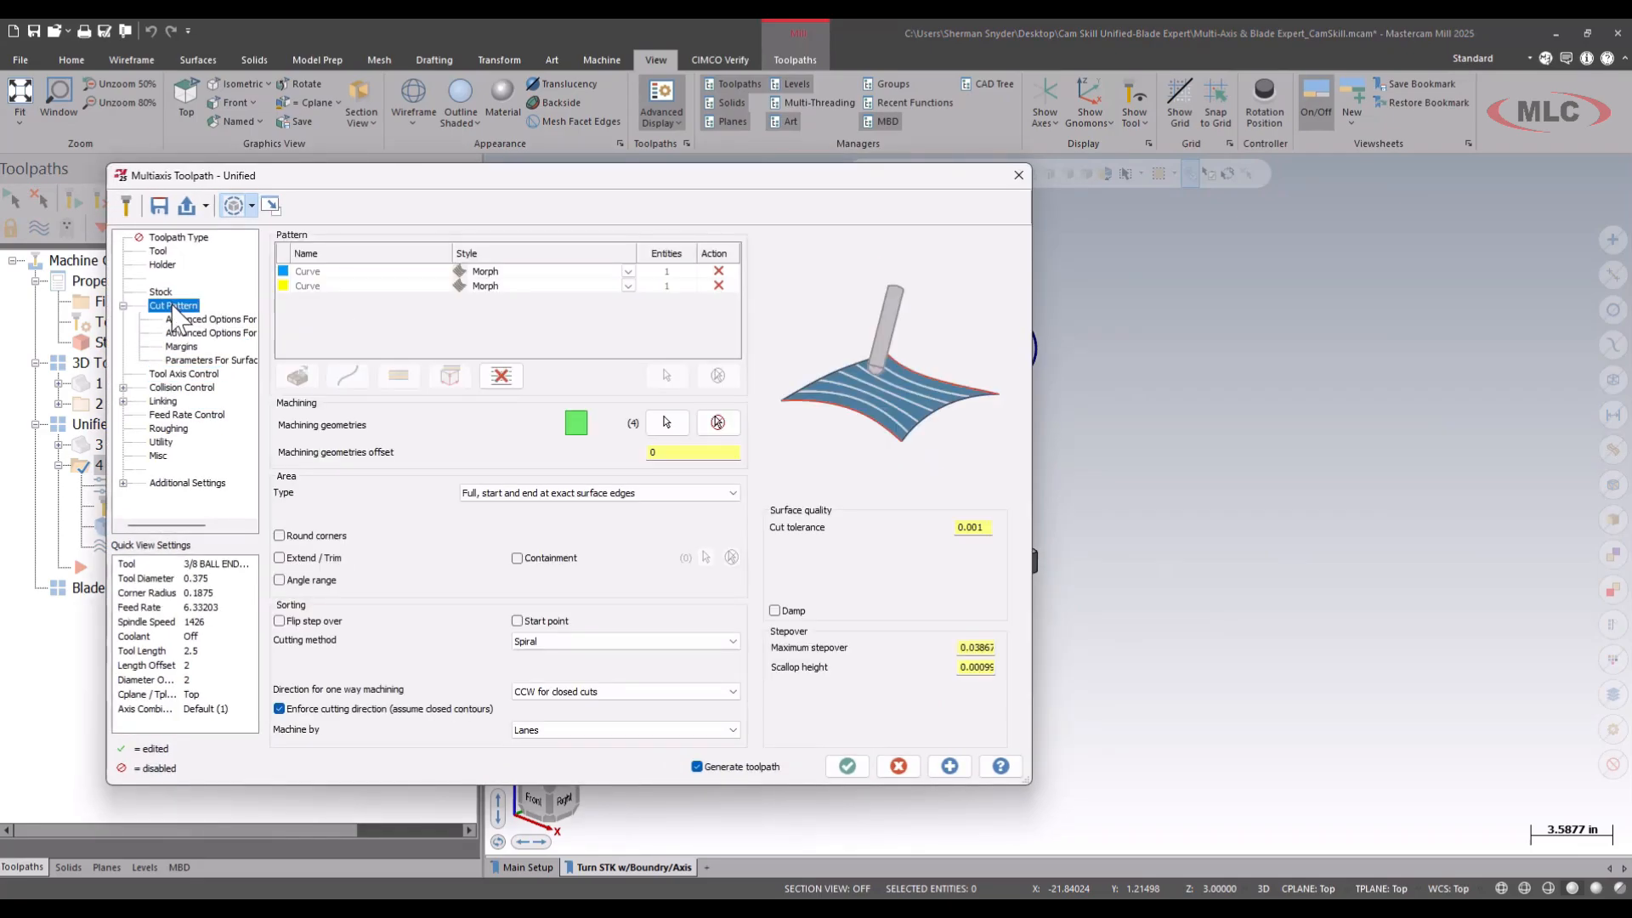
click(589, 693)
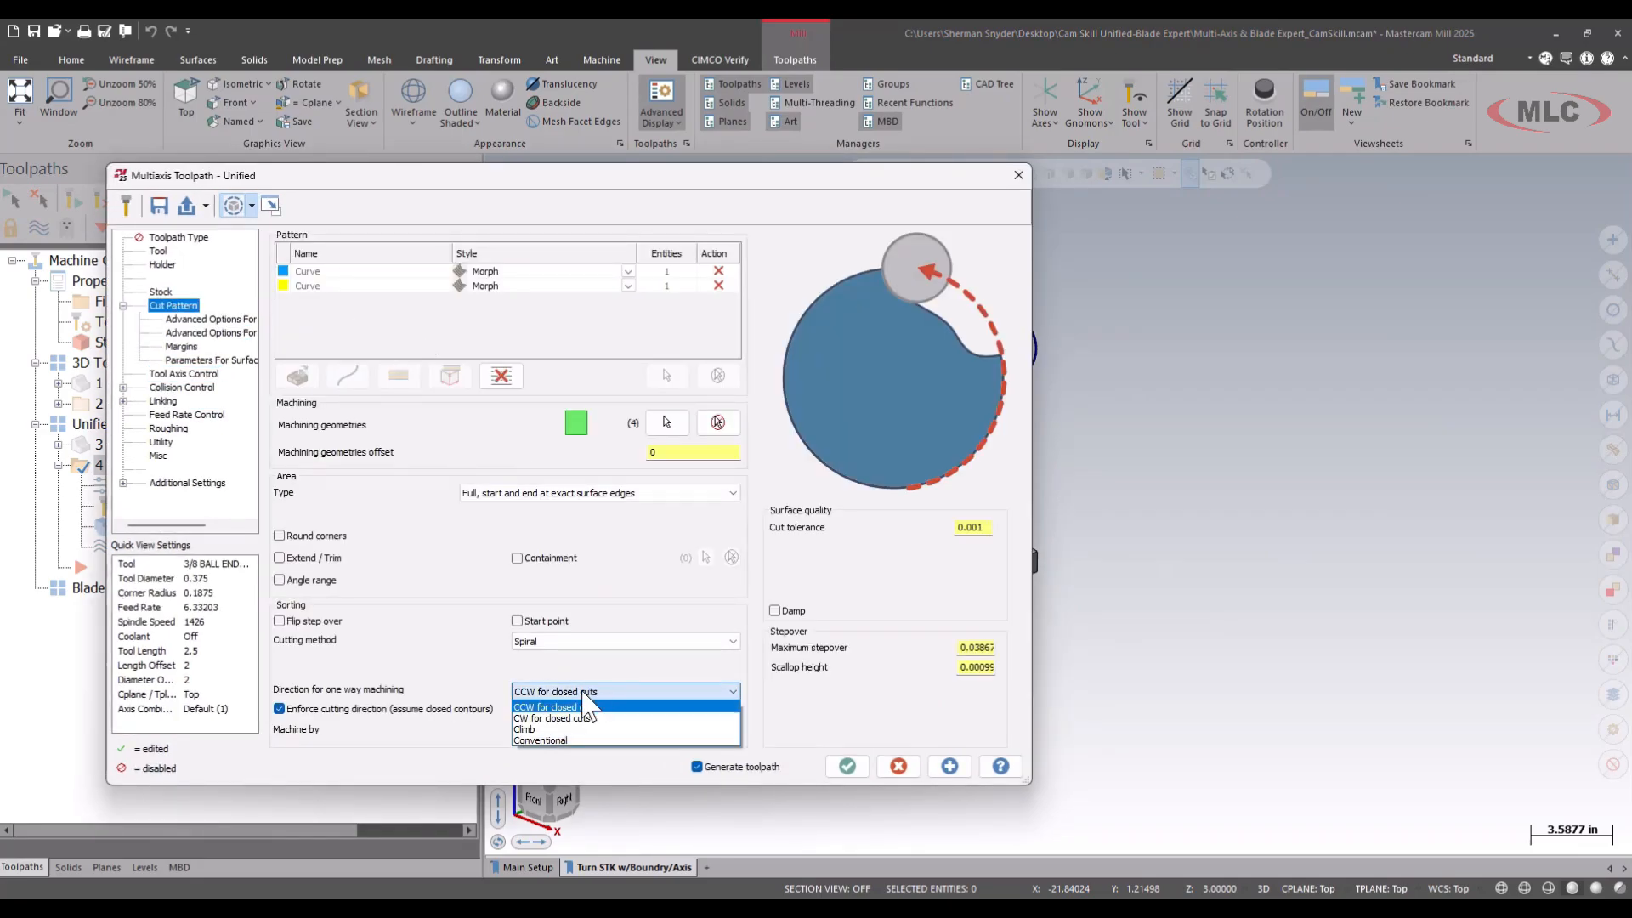
click(572, 721)
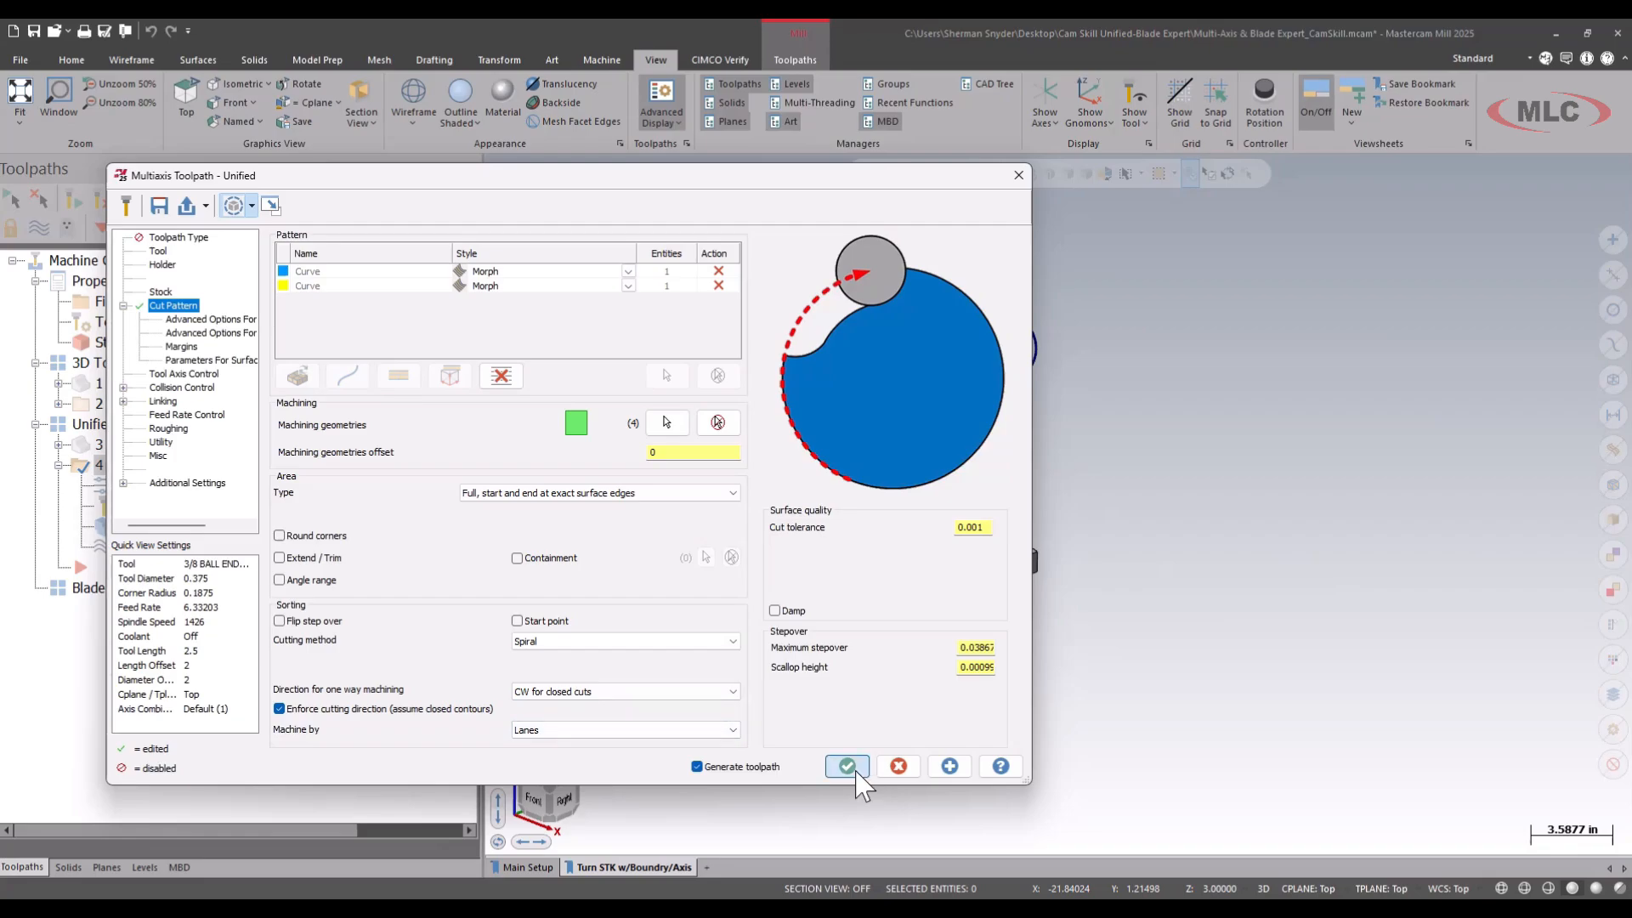
click(847, 766)
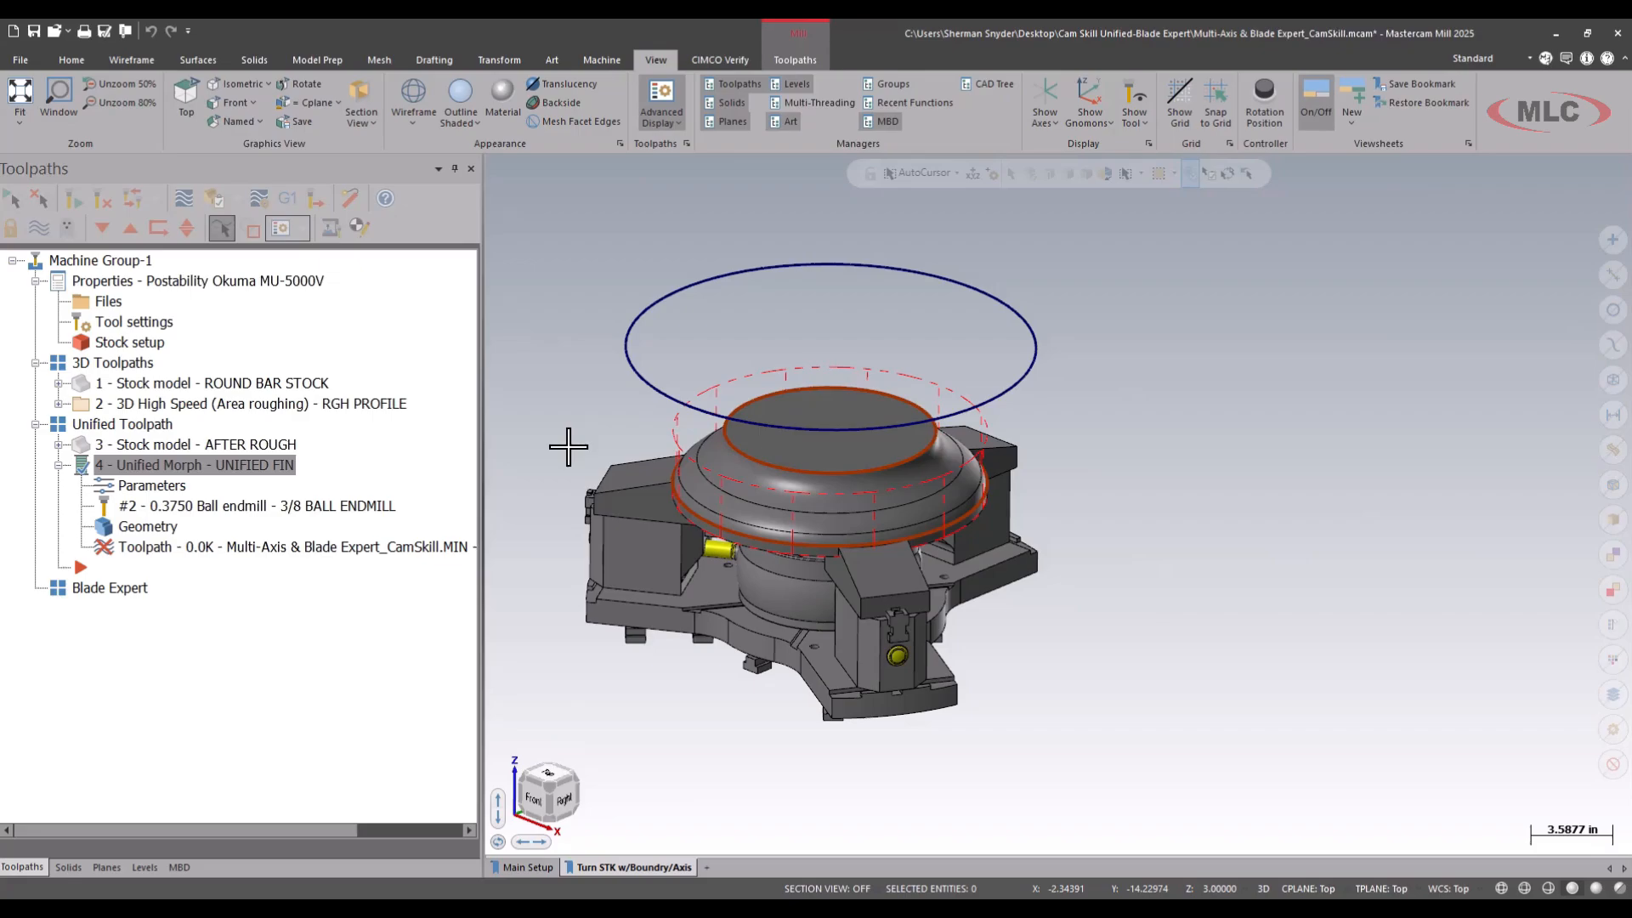
click(814, 103)
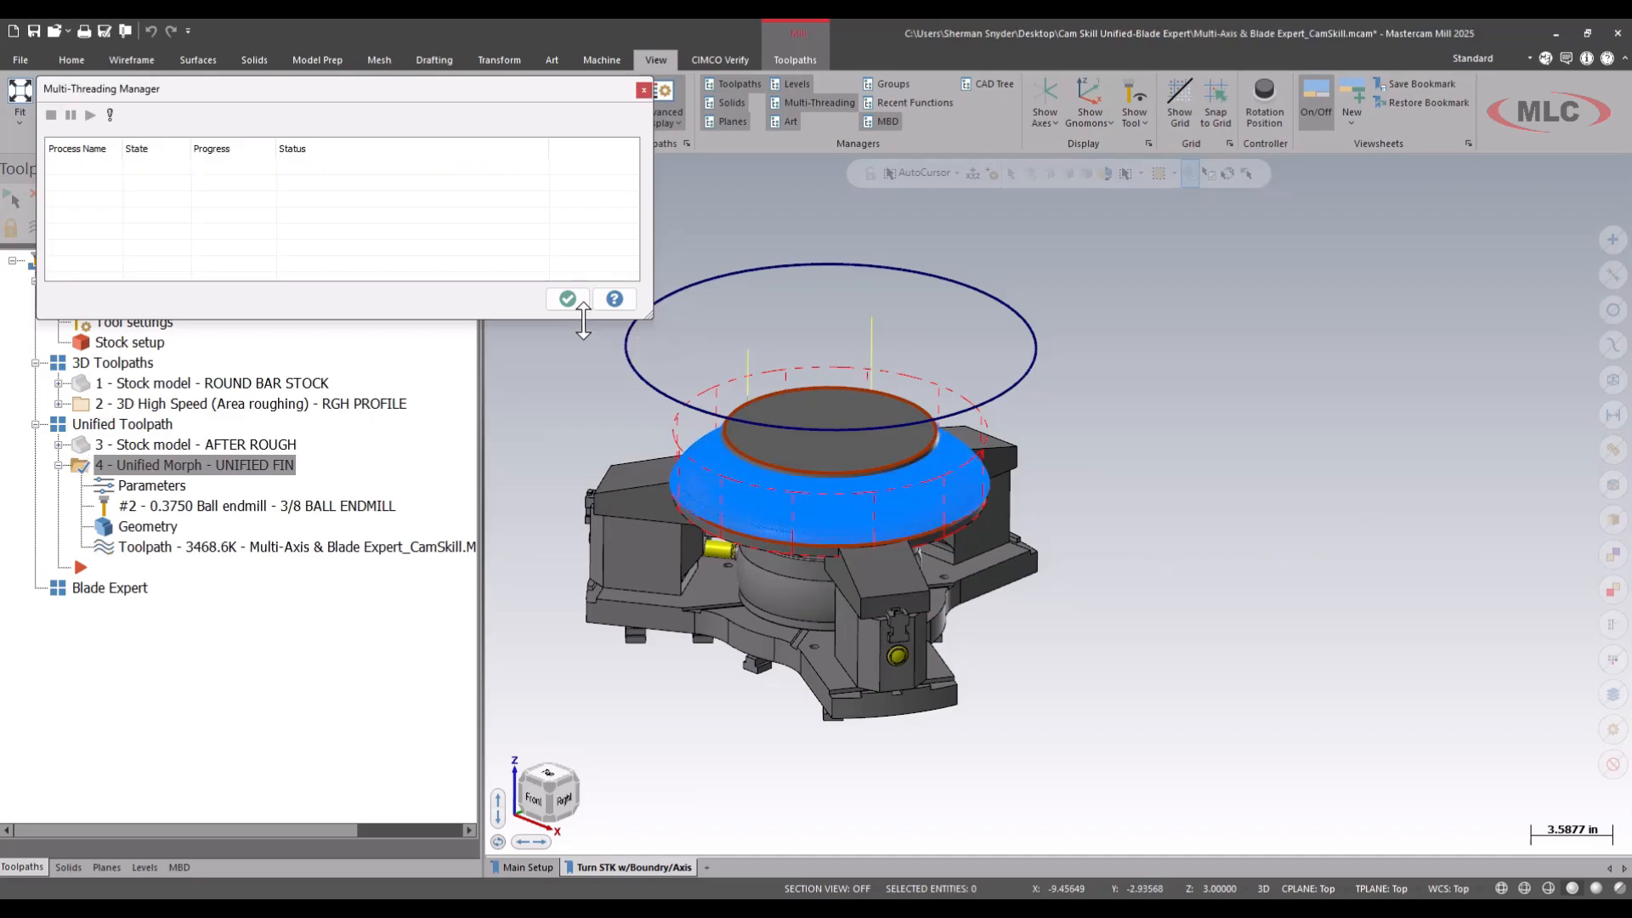
click(567, 299)
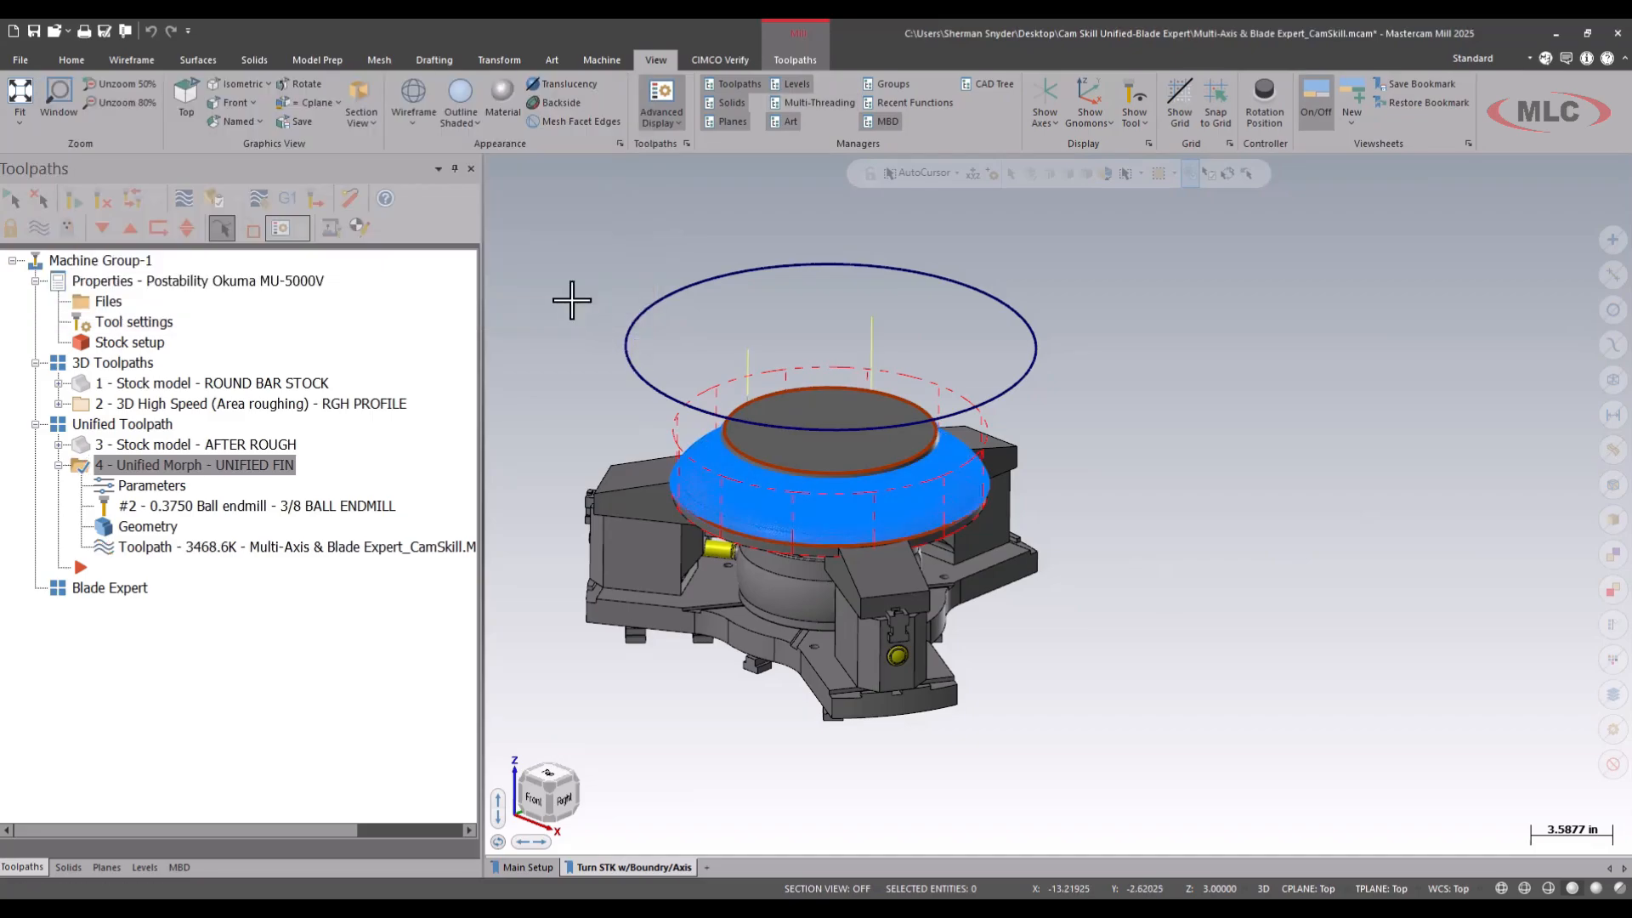
Backplot the regenerated clockwise UNIFIED FIN toolpath to examine where the tool starts and how it travels.
click(184, 199)
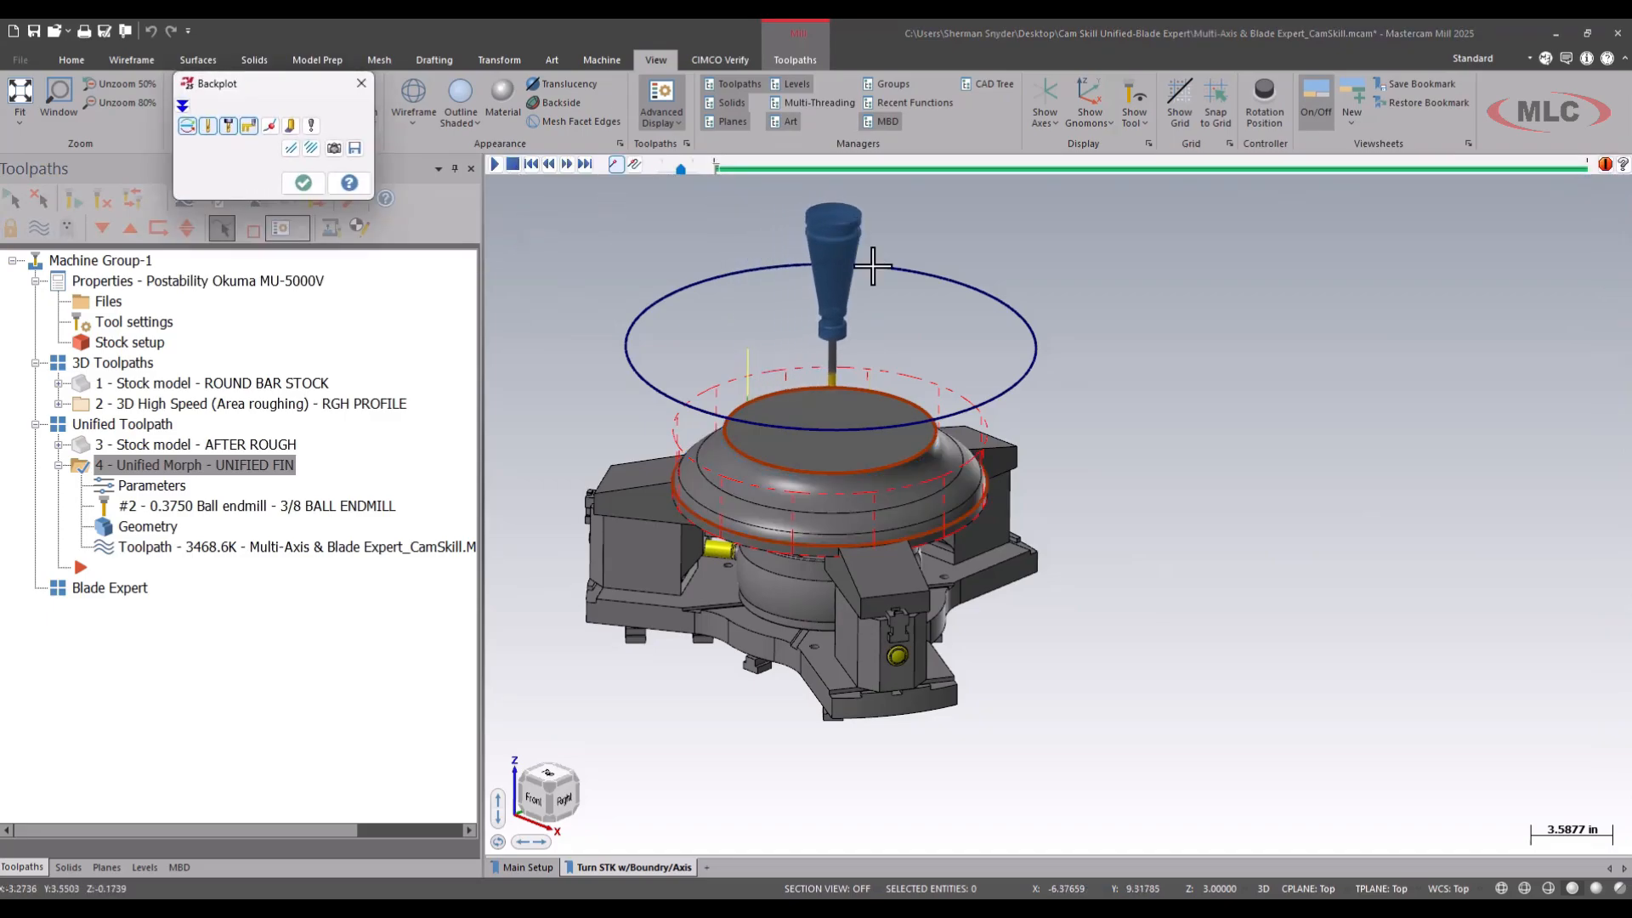
mouse_move(884, 281)
mouse_down()
mouse_move(1003, 442)
mouse_move(693, 327)
mouse_move(804, 289)
mouse_up()
click(299, 182)
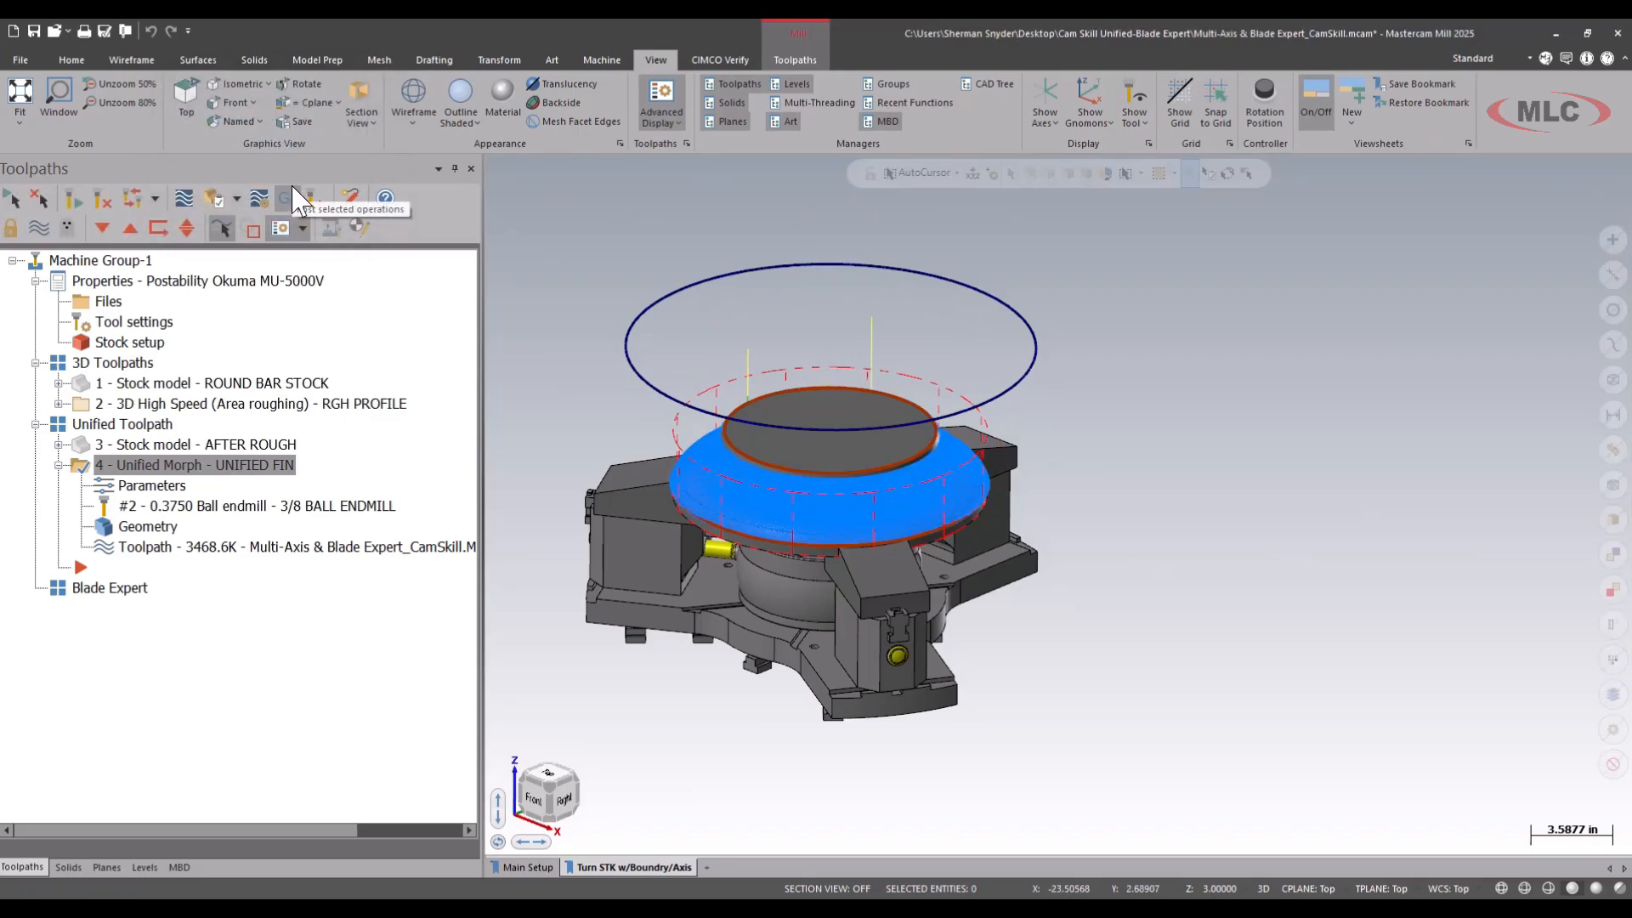
Set the UNIFIED FIN tool axis output format to 4 Axis, keeping Surface with tilt as the tool axis control.
click(146, 486)
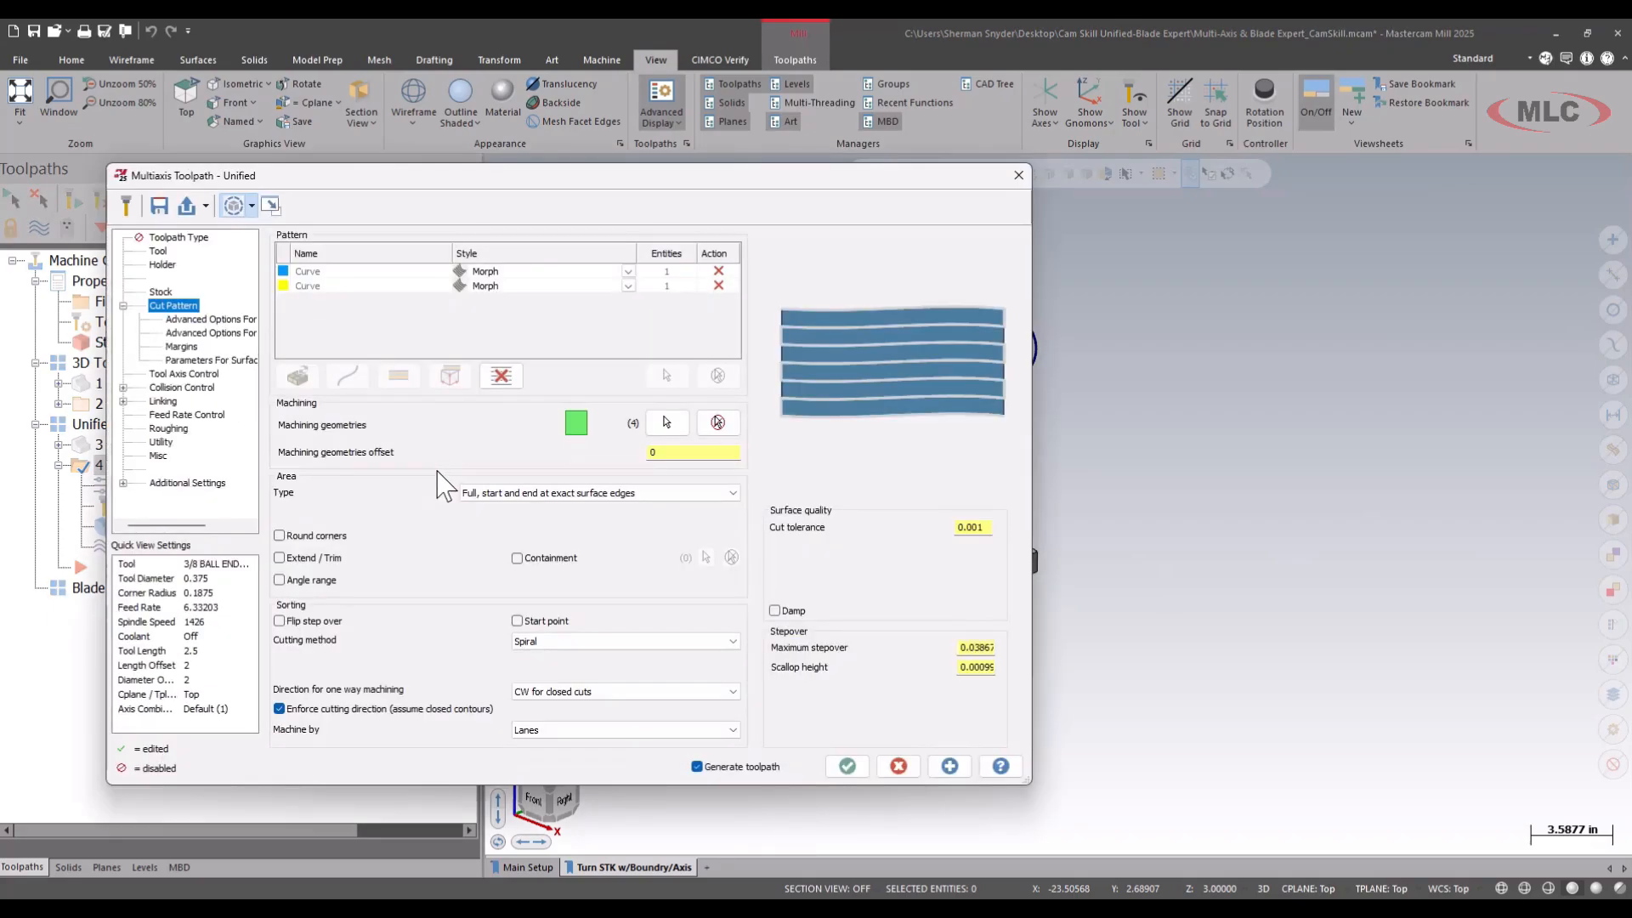
click(177, 374)
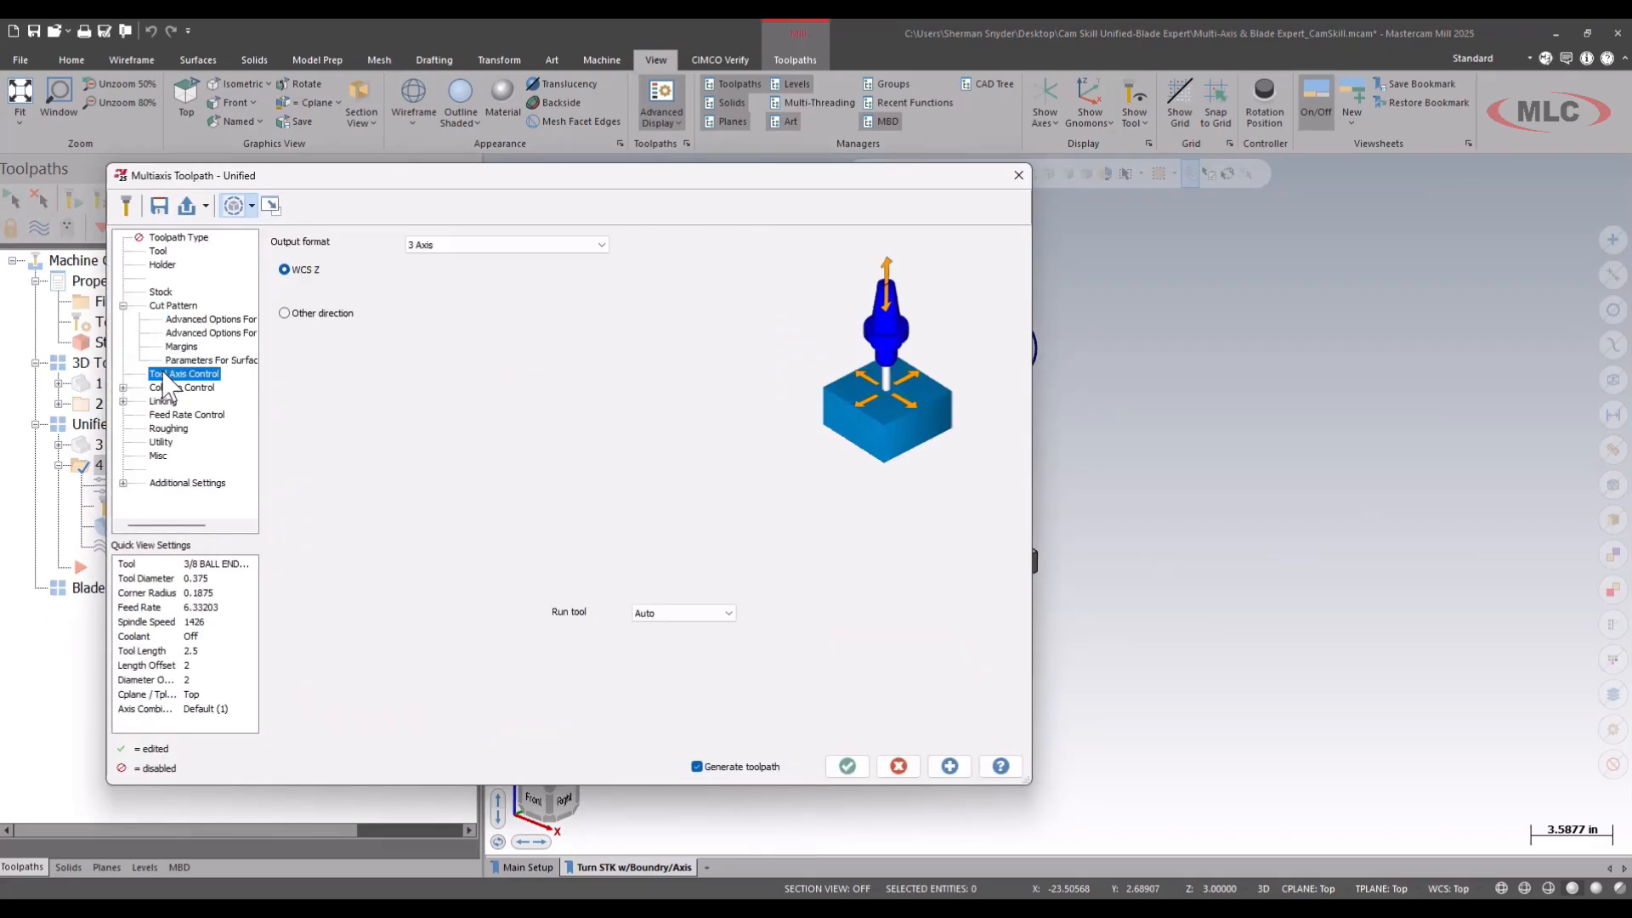
click(527, 246)
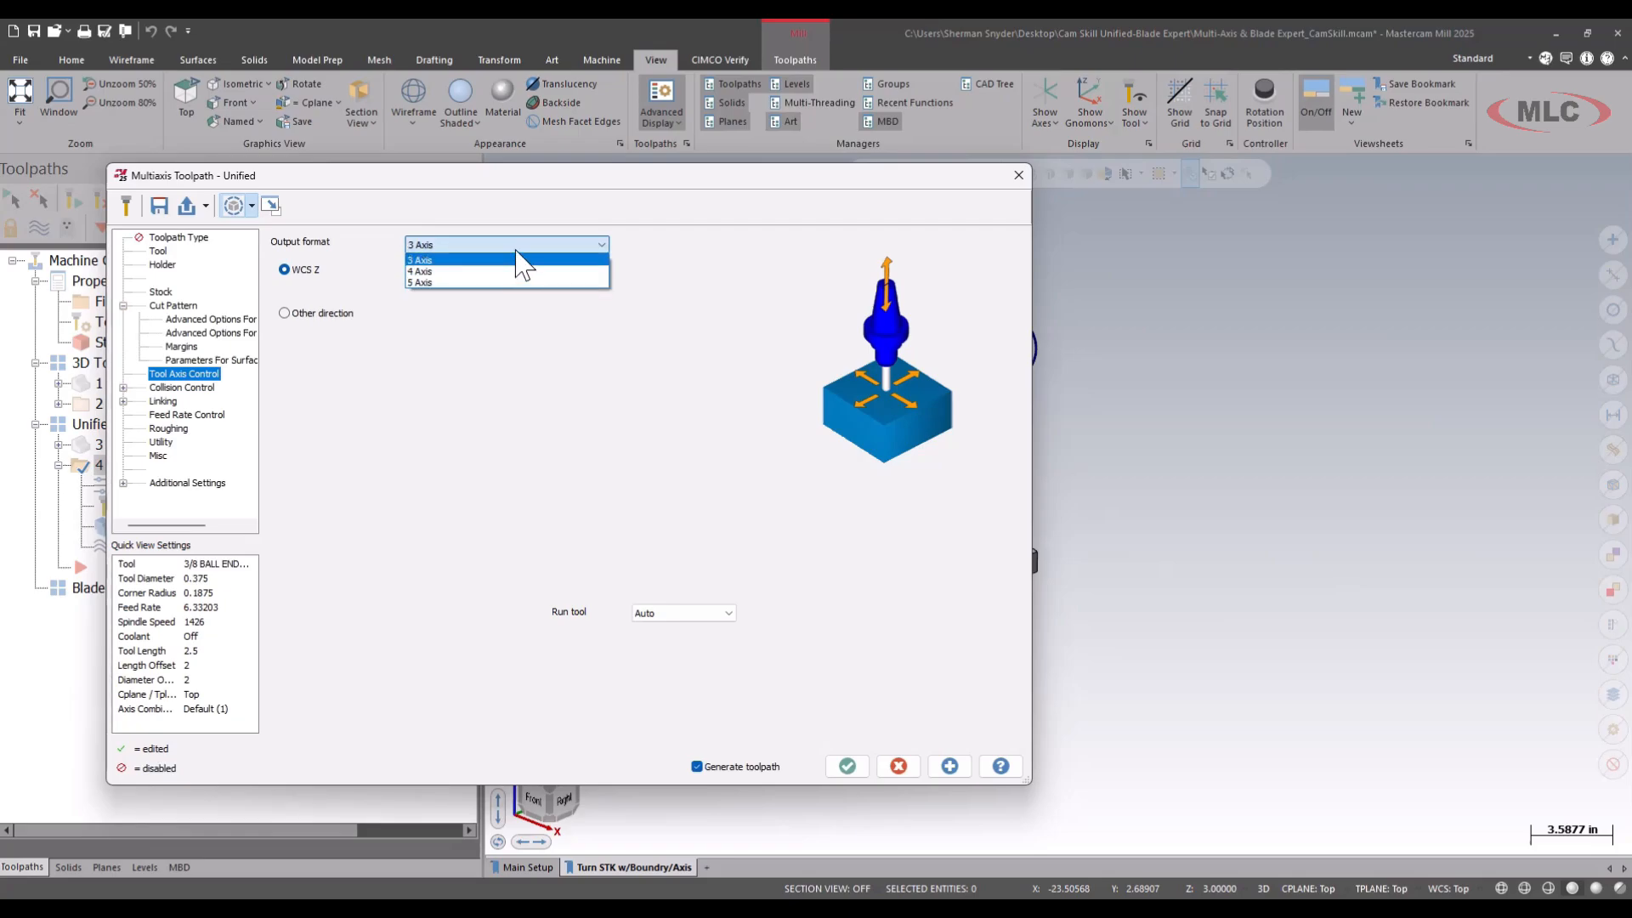
click(459, 271)
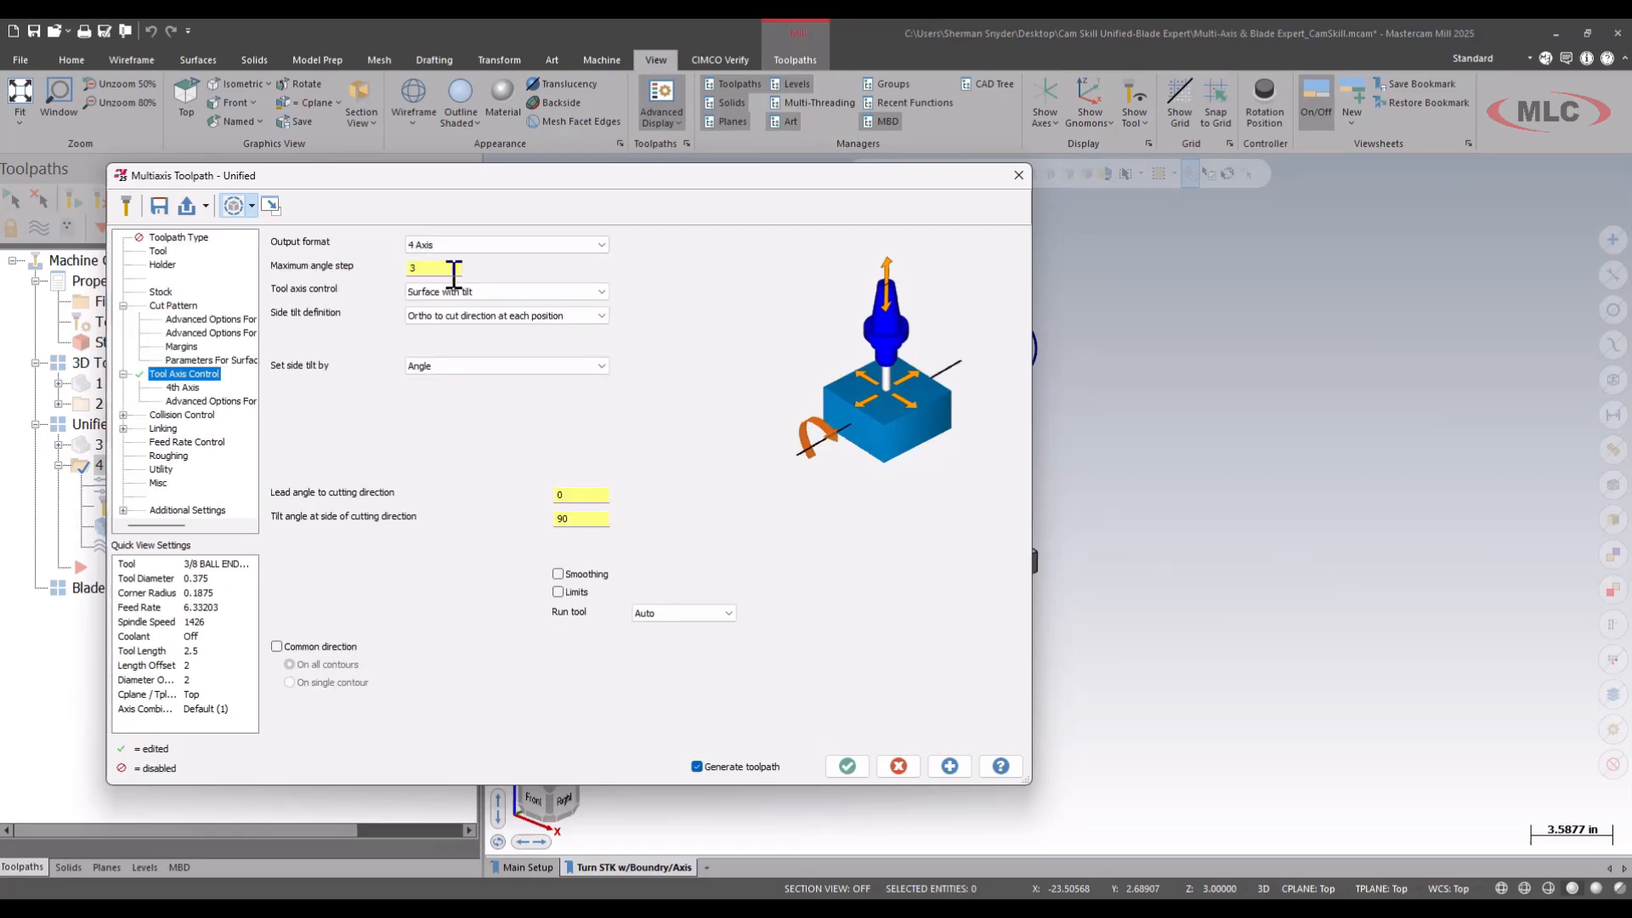
click(482, 293)
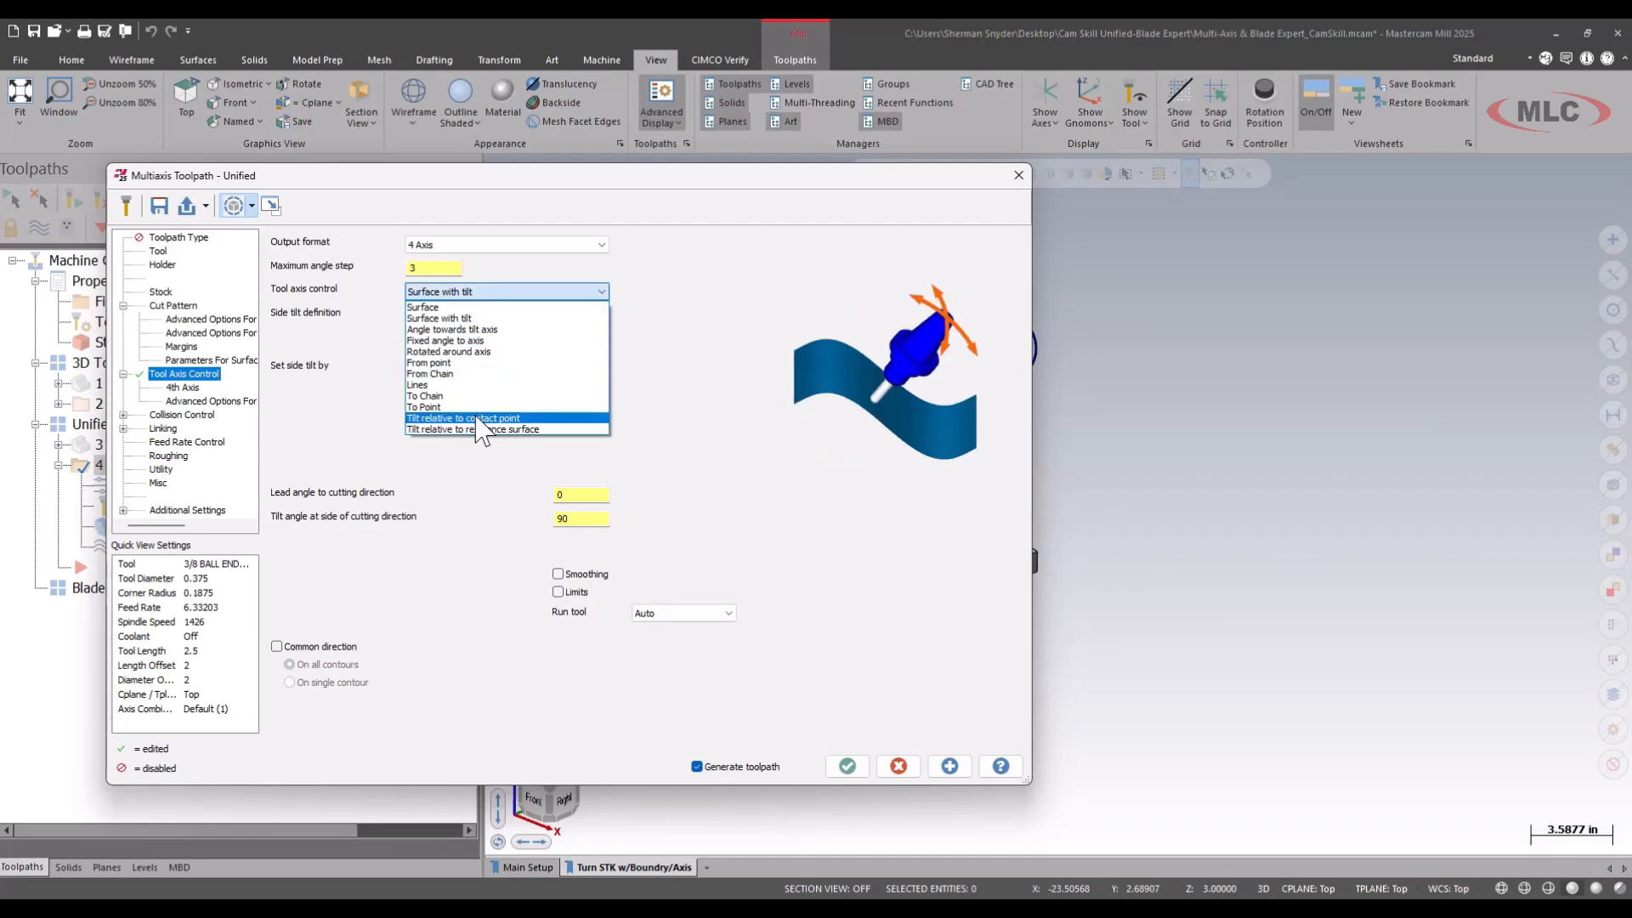
click(529, 281)
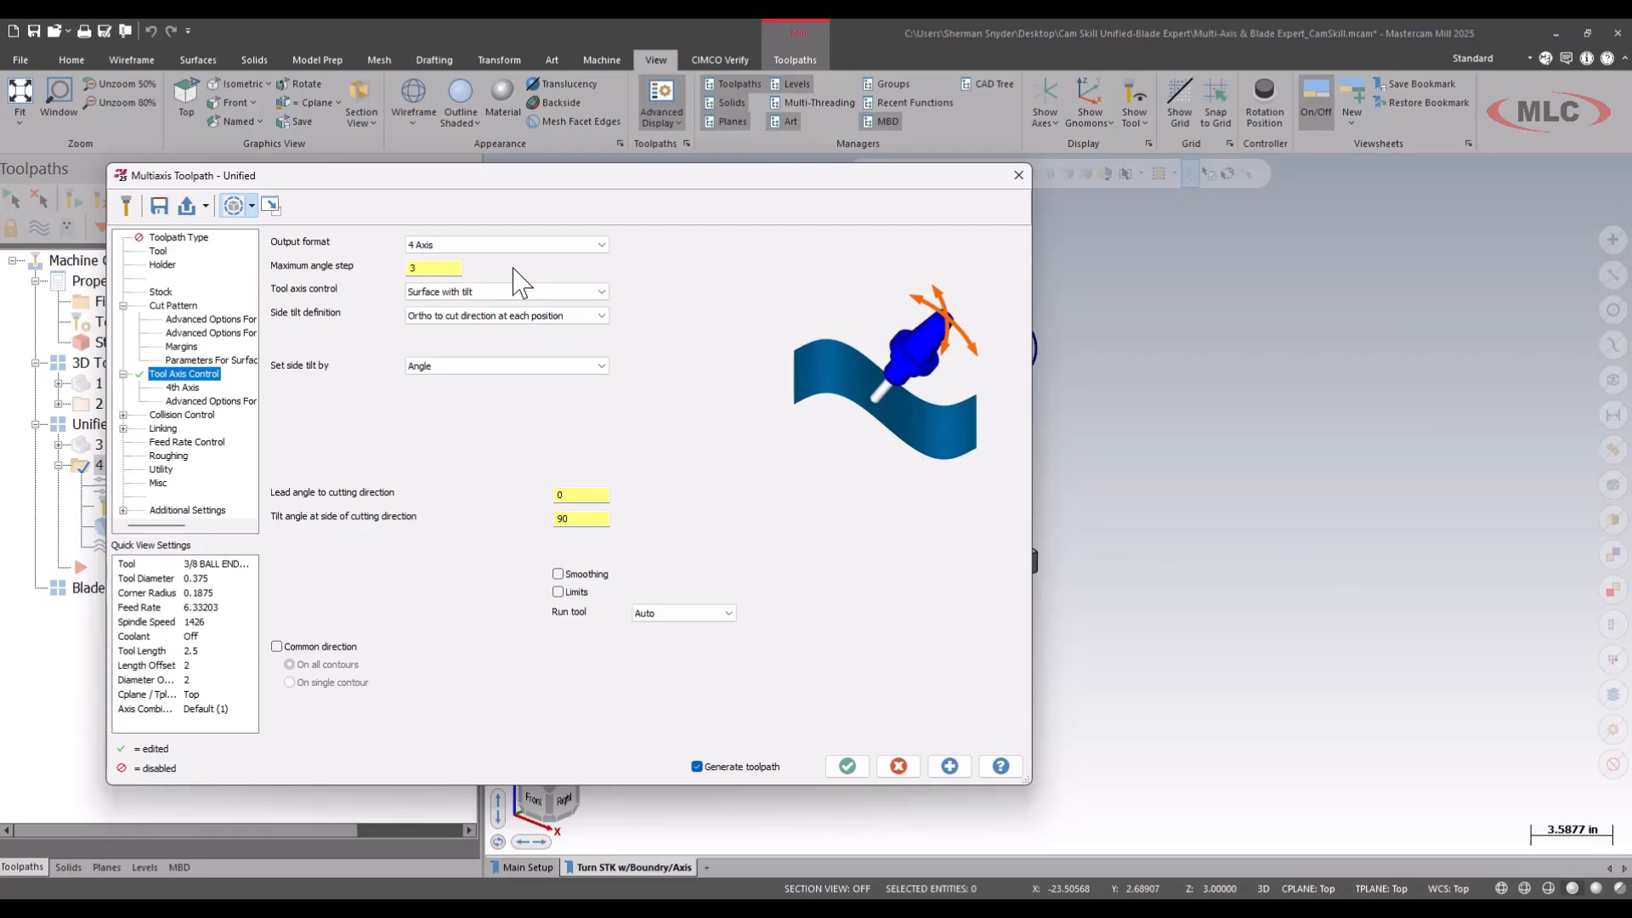
Check the WCS axes on the model and set the 4th axis direction to WCS Z-axis.
click(184, 387)
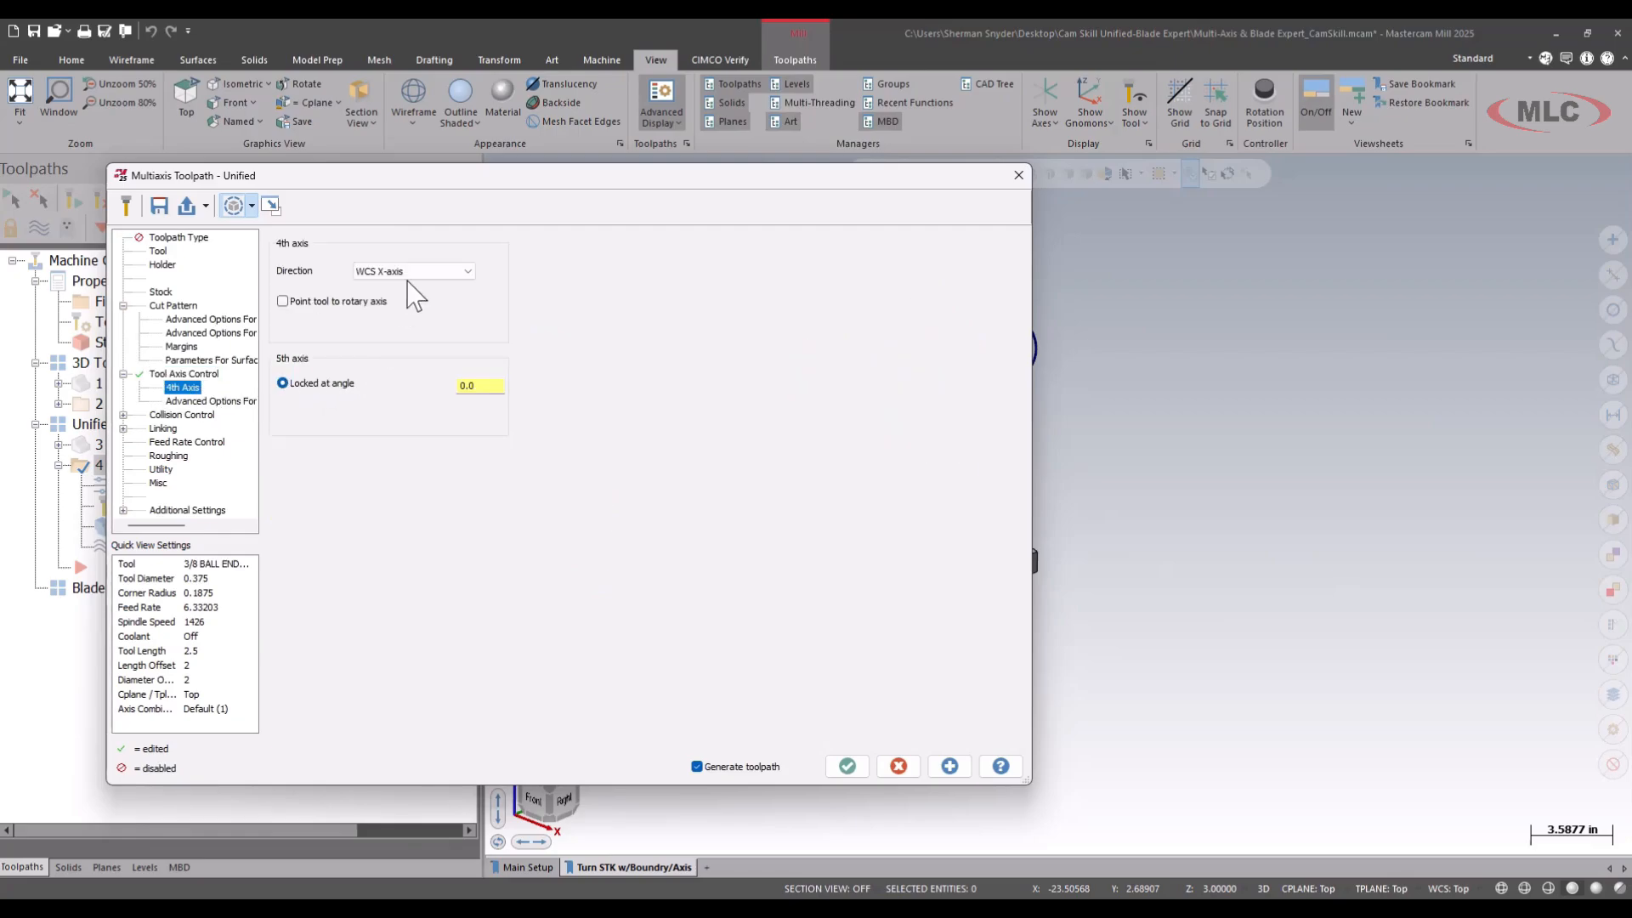
drag(491, 258, 473, 289)
click(271, 205)
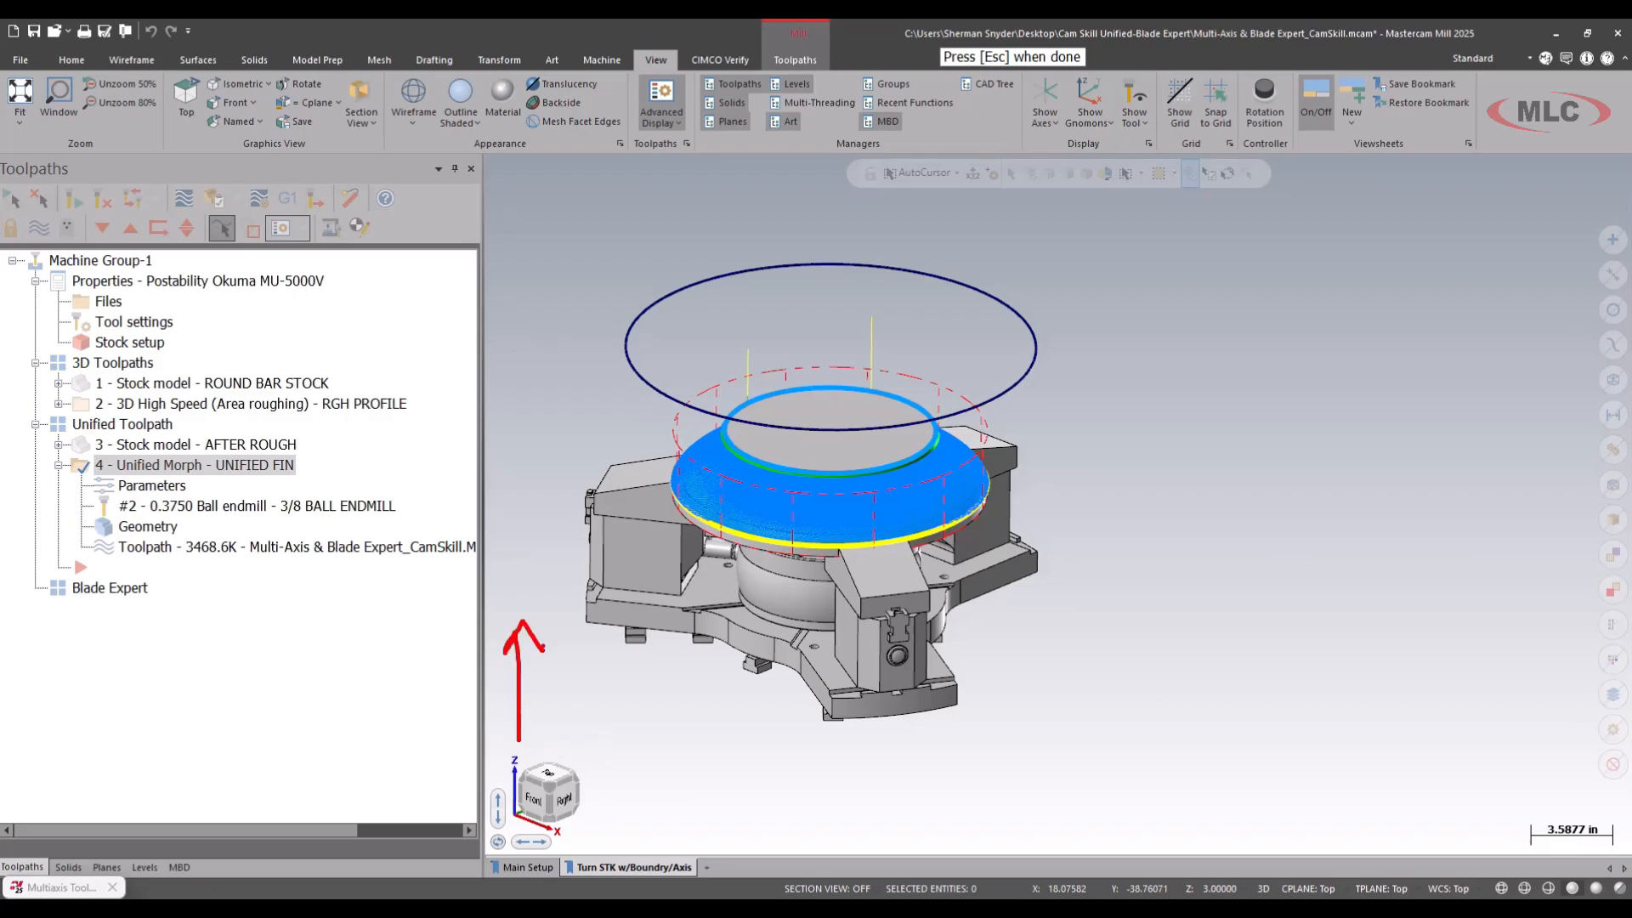
key(Escape)
key(Escape)
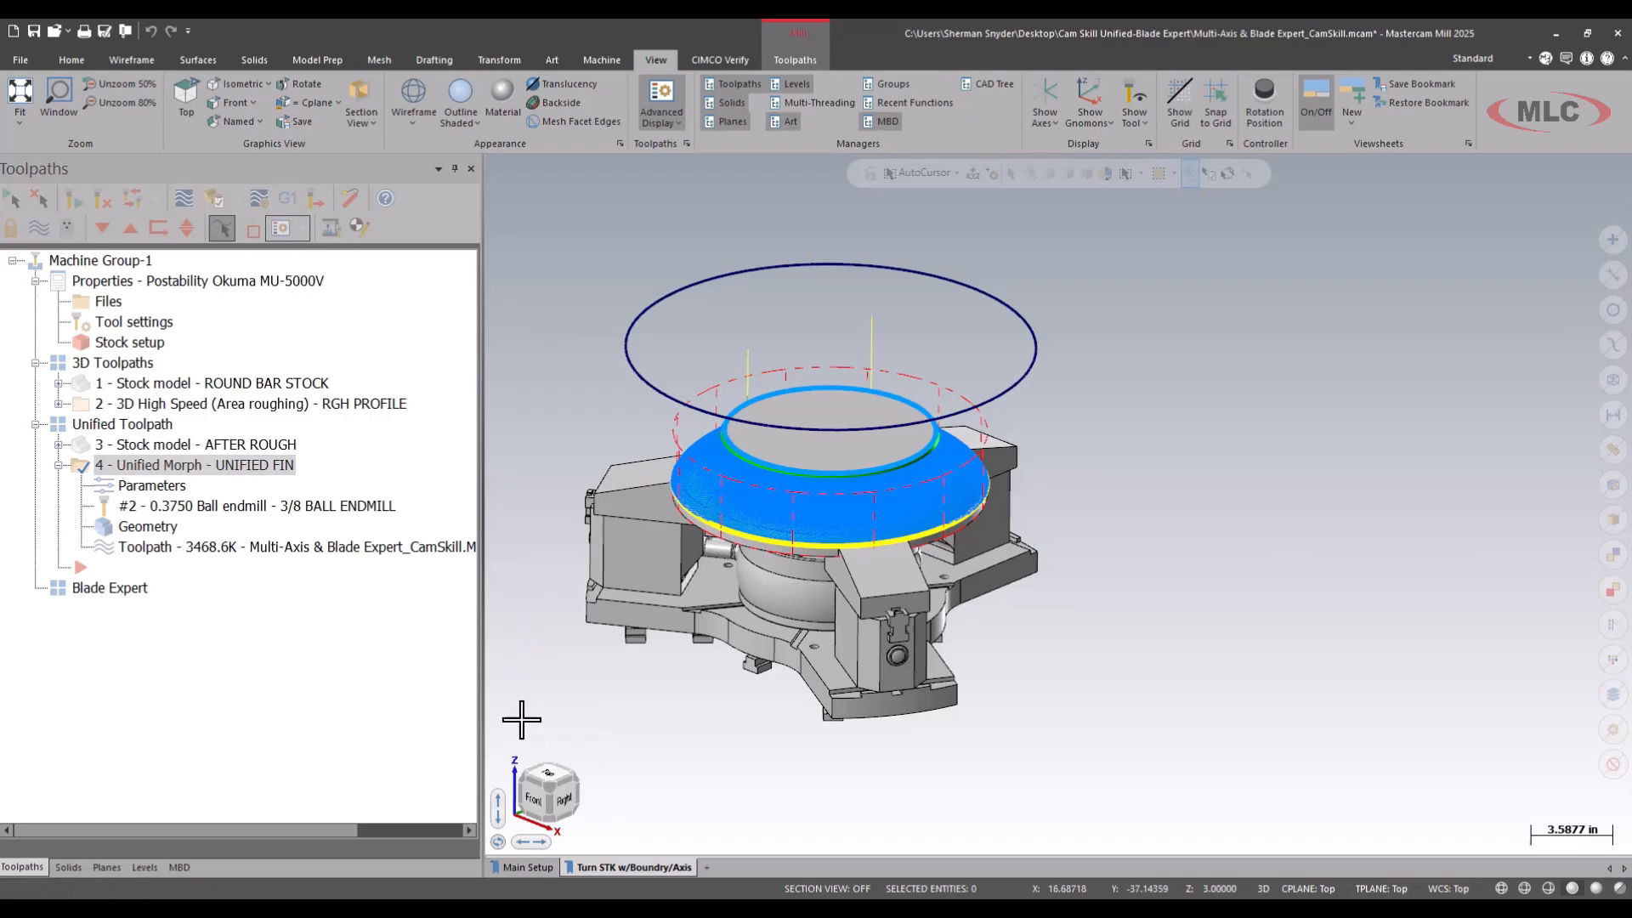
click(401, 272)
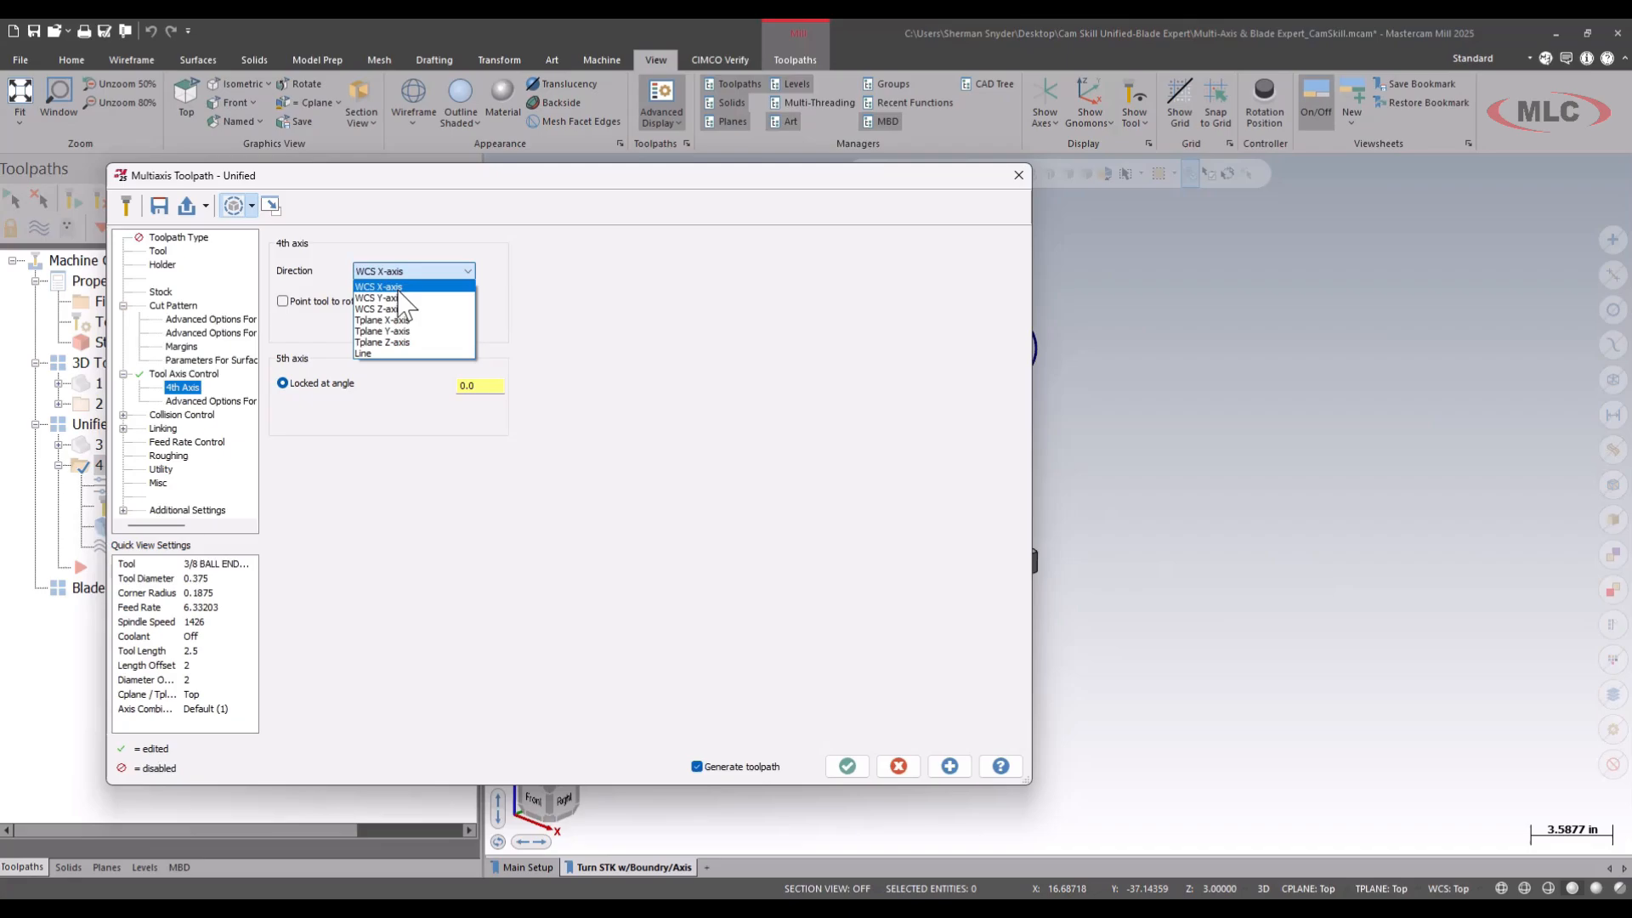
click(404, 309)
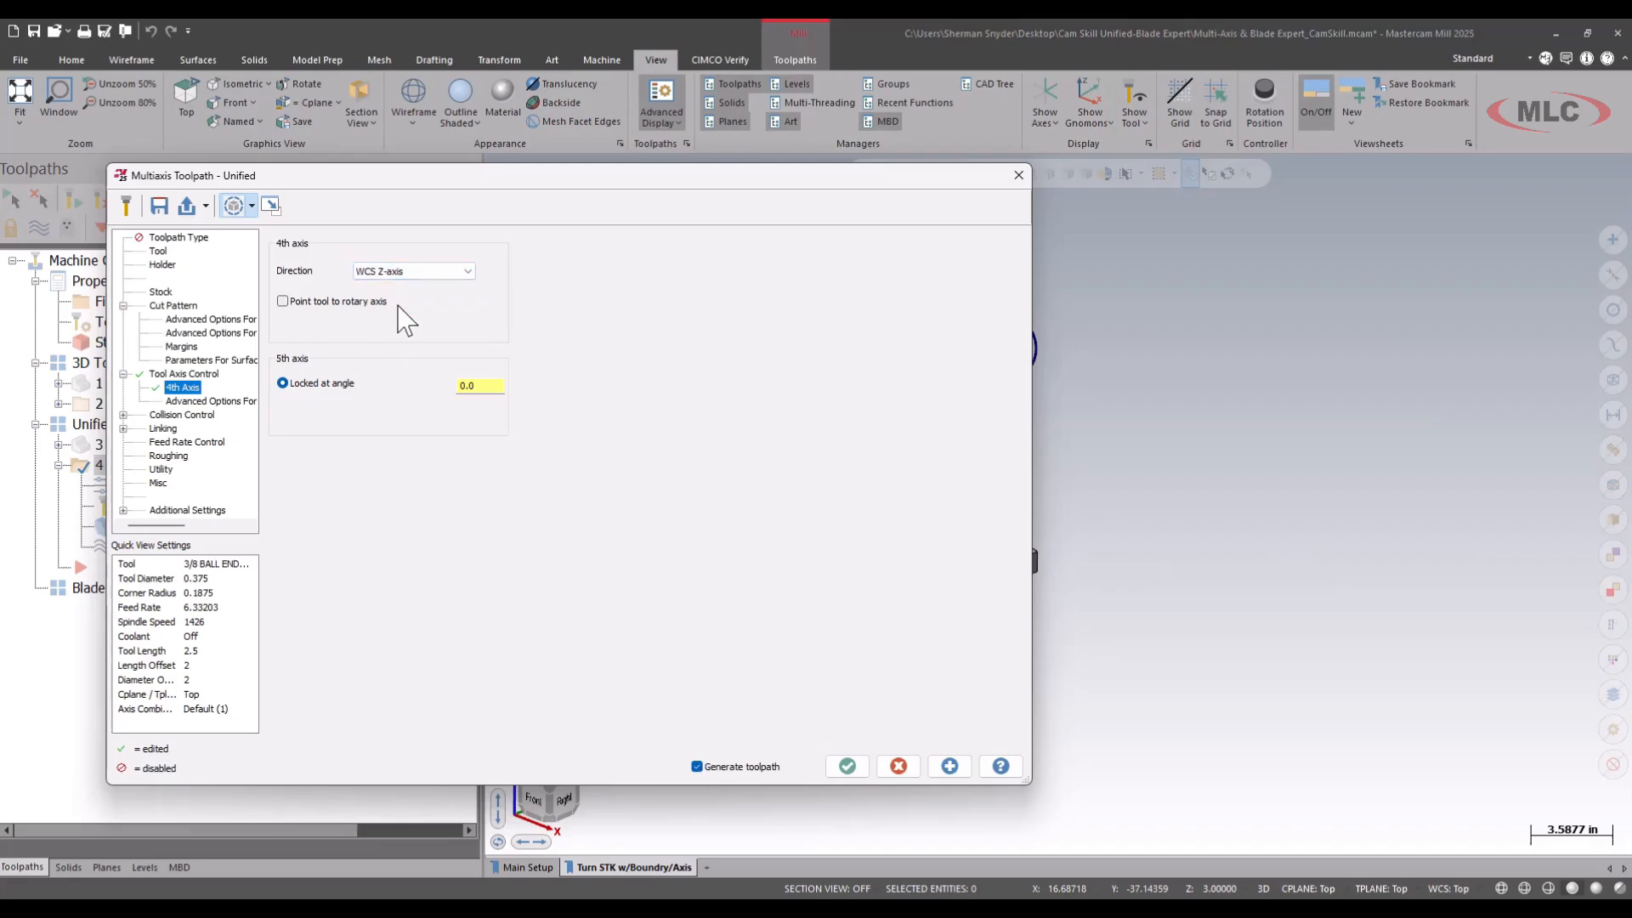
Enable Point tool to rotary axis for the 4th axis and review the axis offset option.
click(283, 302)
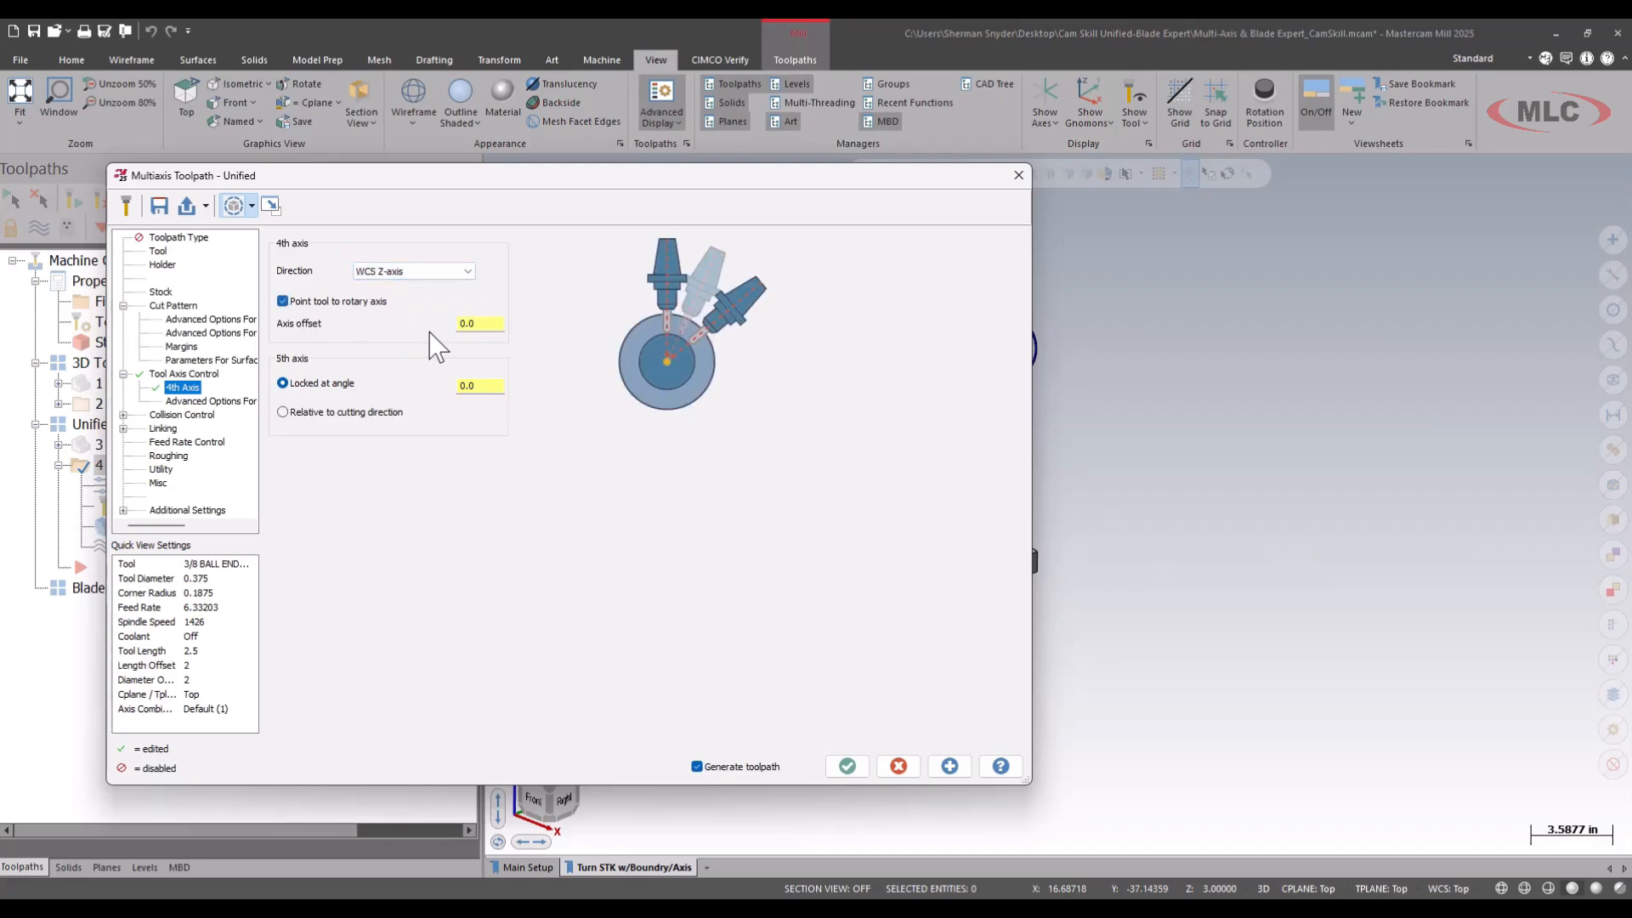
drag(528, 323, 279, 303)
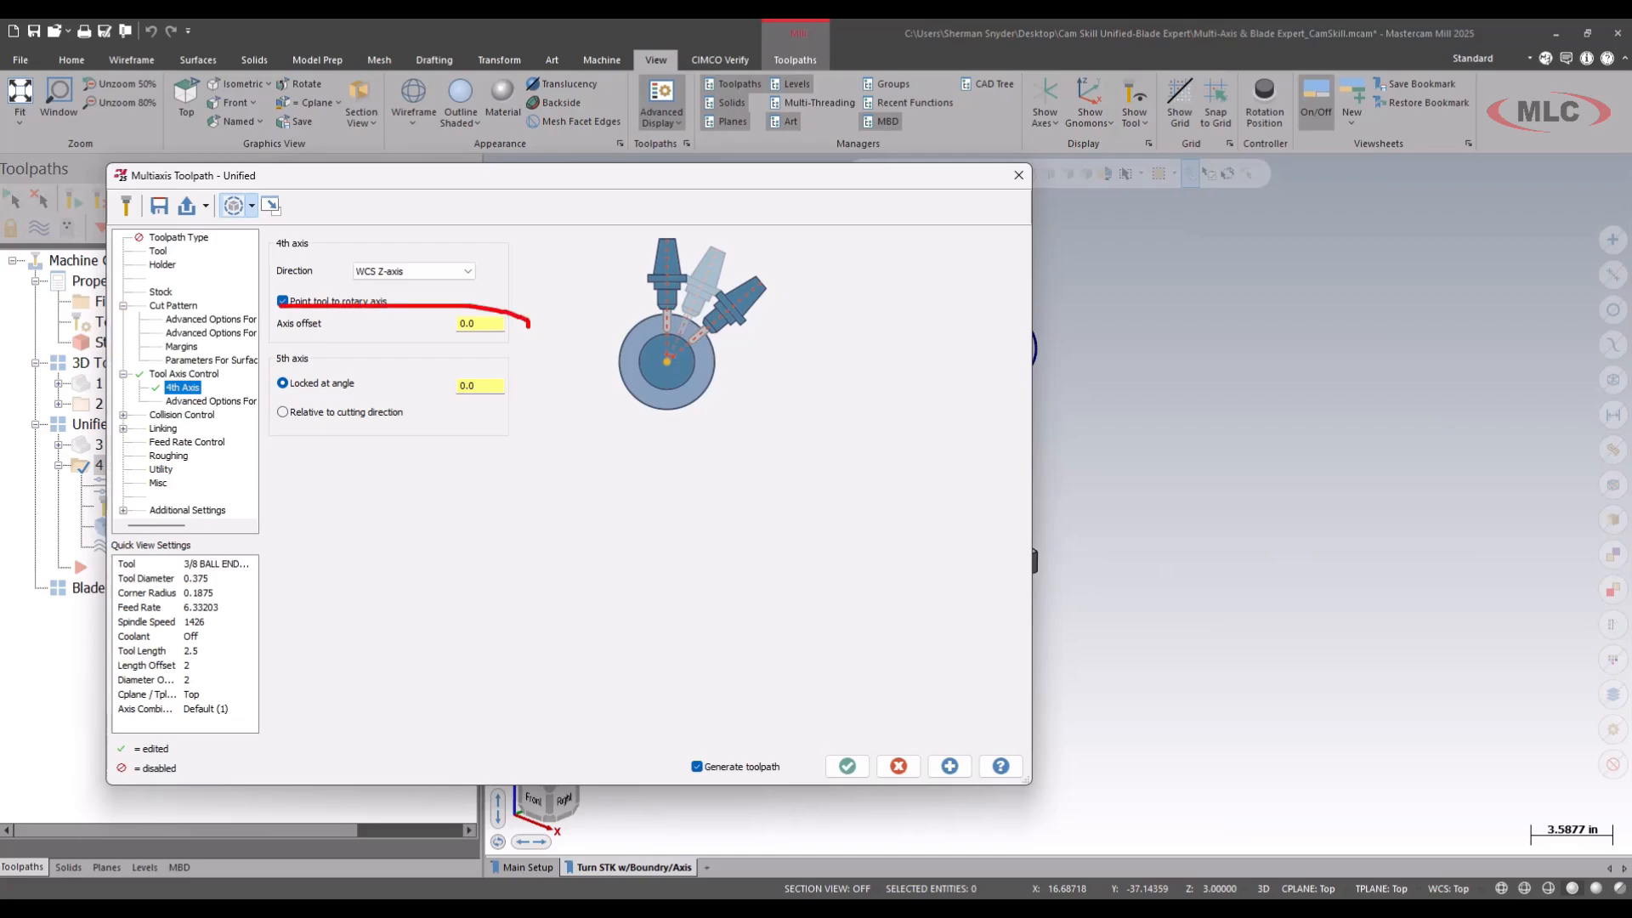
drag(489, 441, 538, 327)
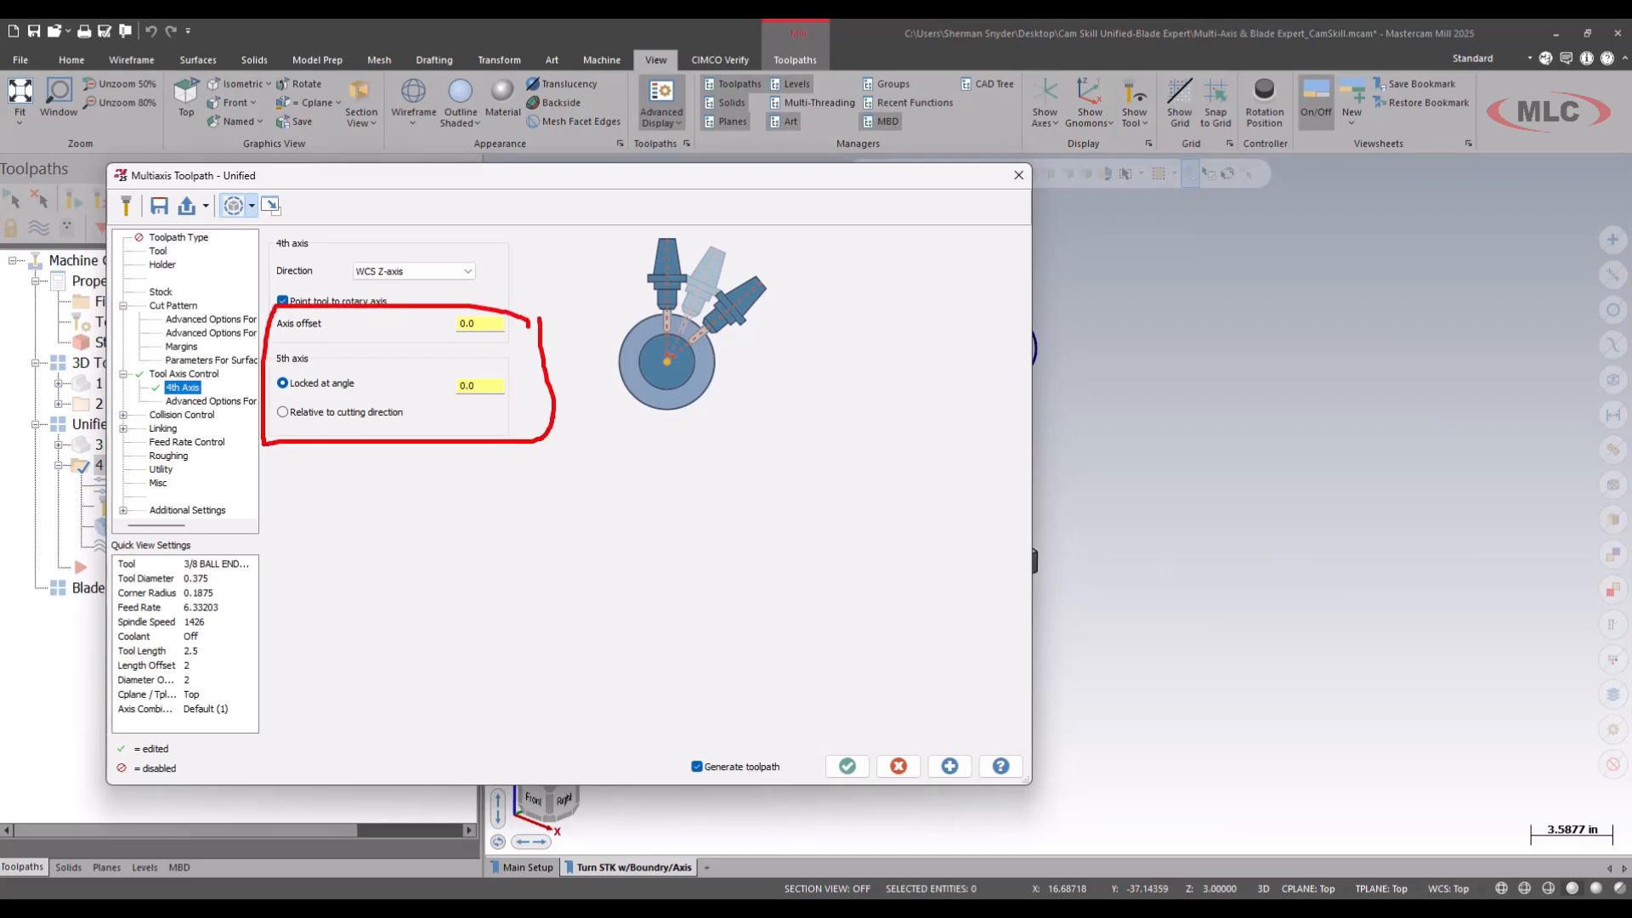
key(Escape)
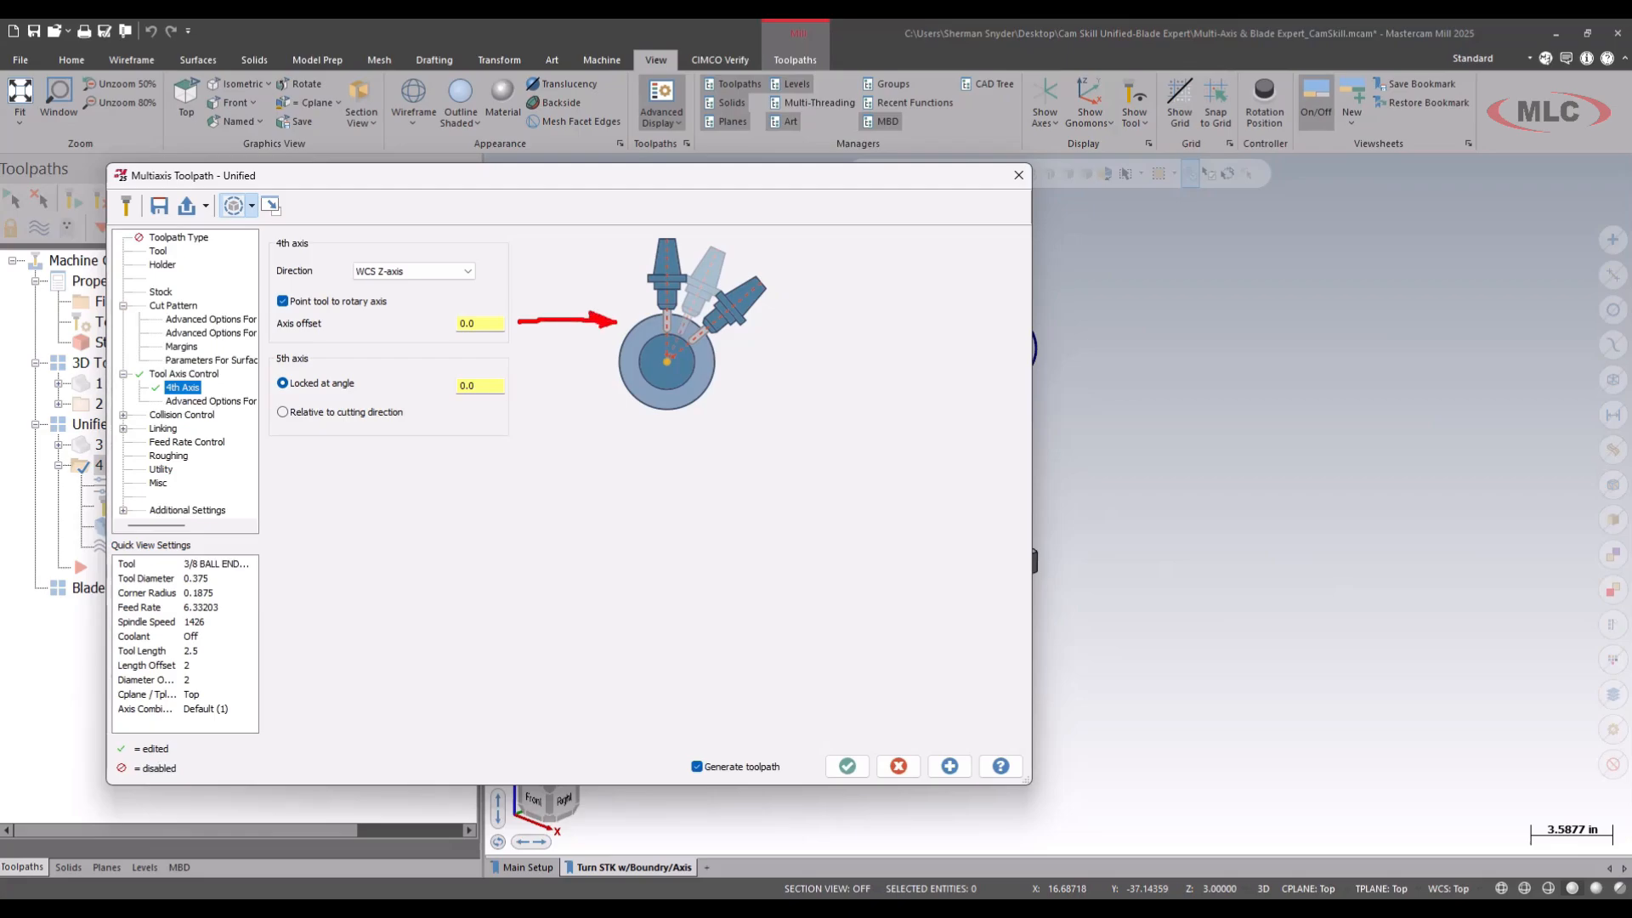
key(Escape)
click(493, 323)
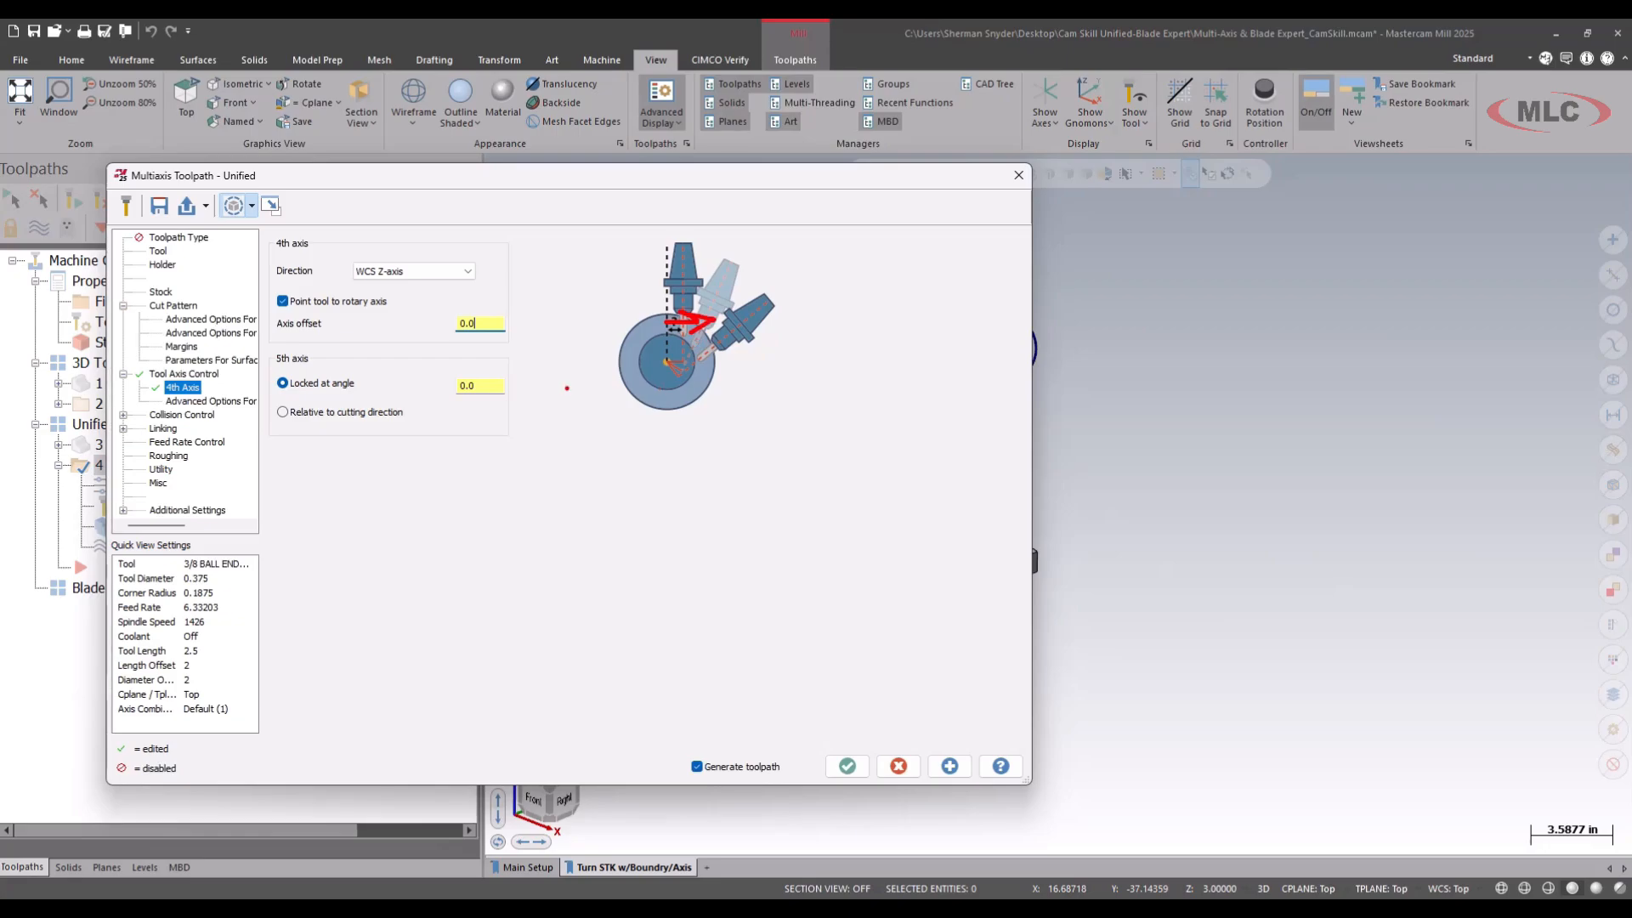
key(Escape)
Lock the 5th axis at an angle of 45 and accept the parameters to regenerate the toolpath.
click(488, 385)
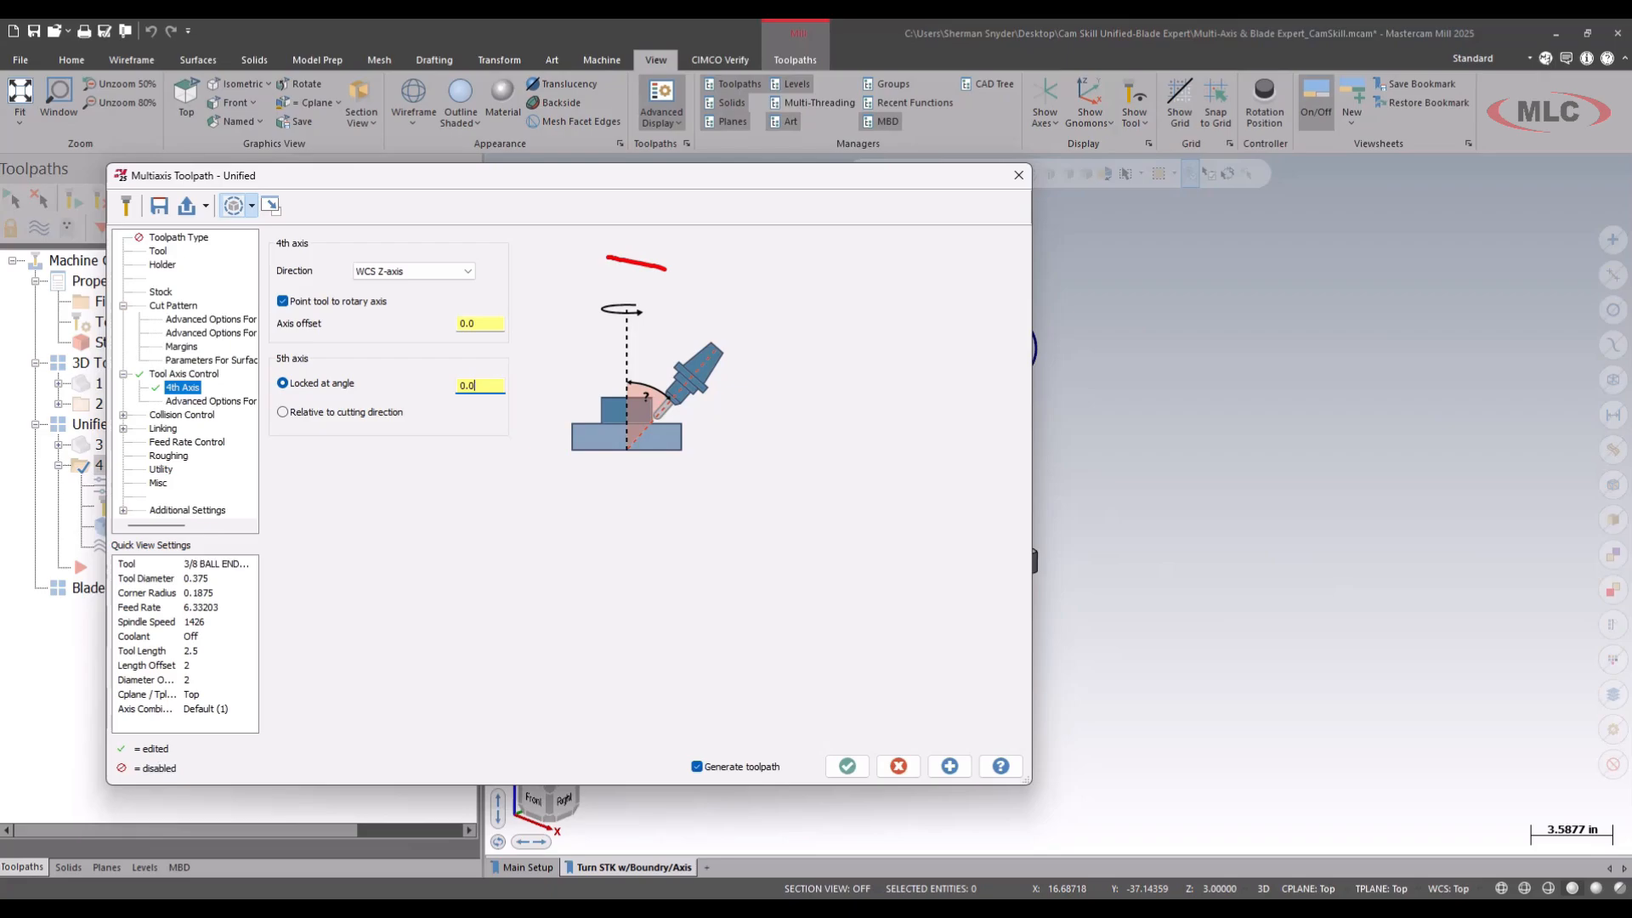
drag(665, 268, 745, 352)
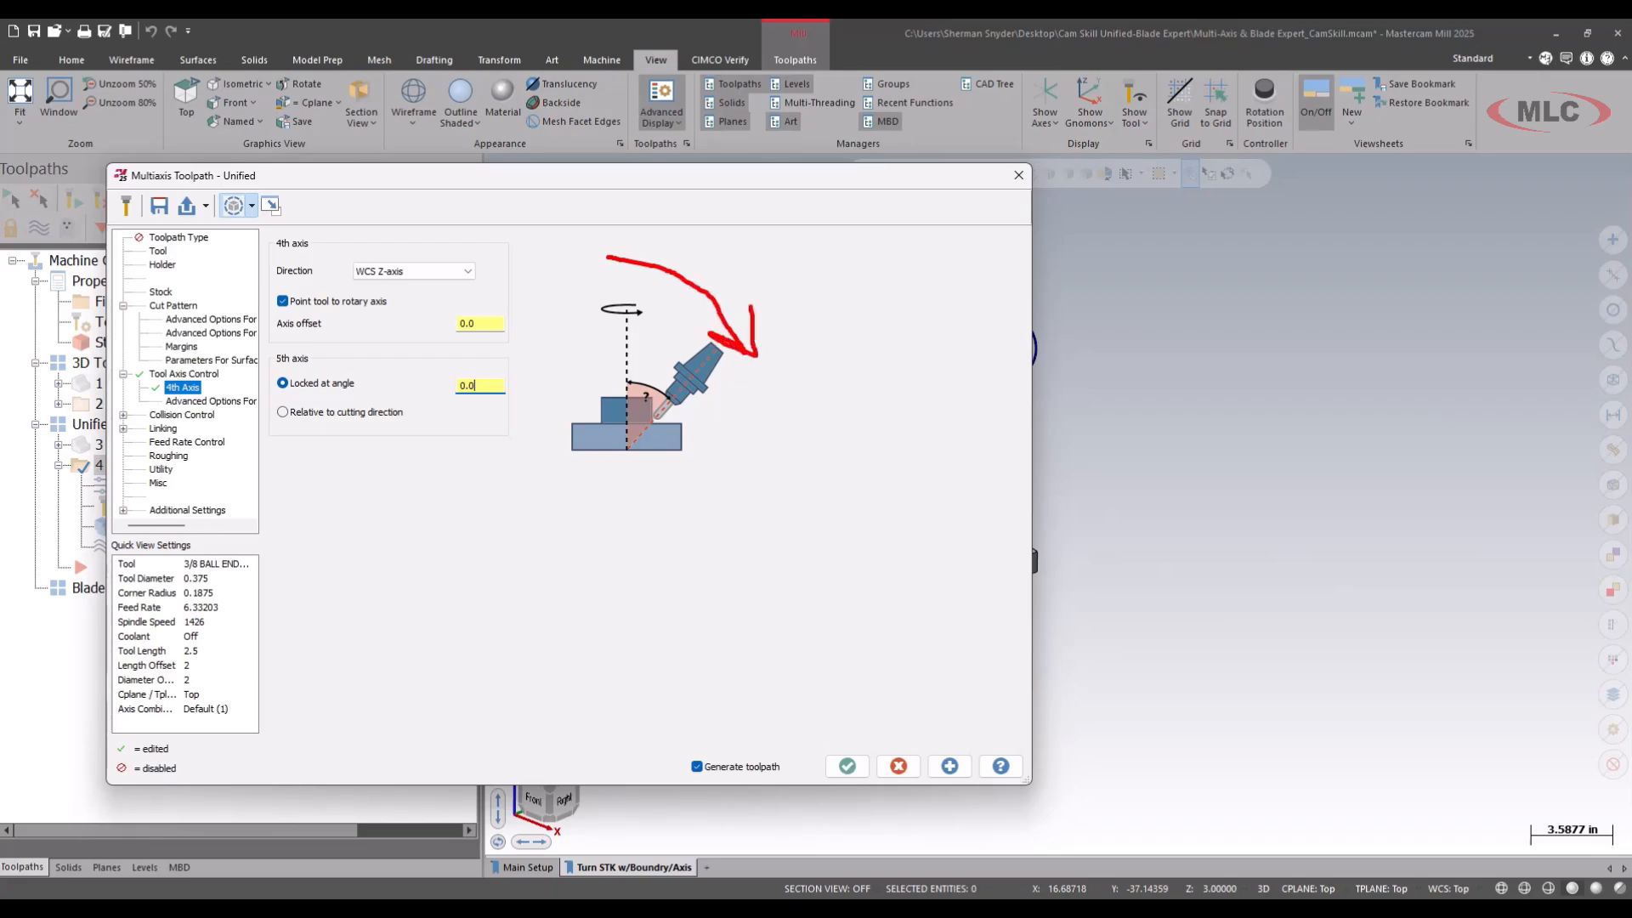
key(Escape)
double_click(488, 385)
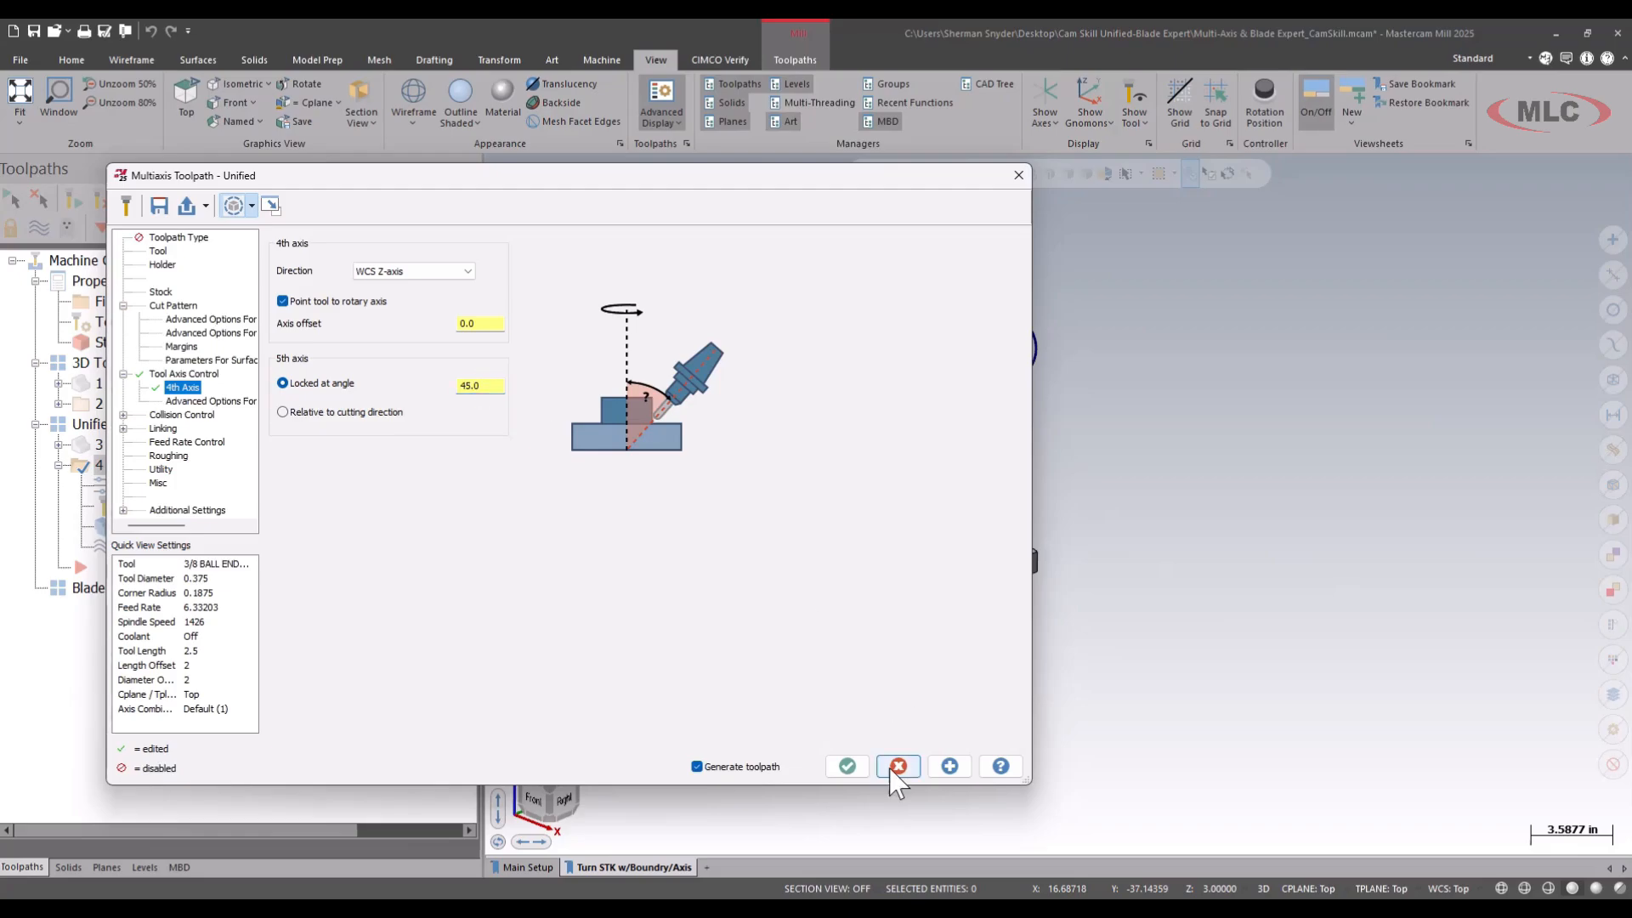
click(850, 770)
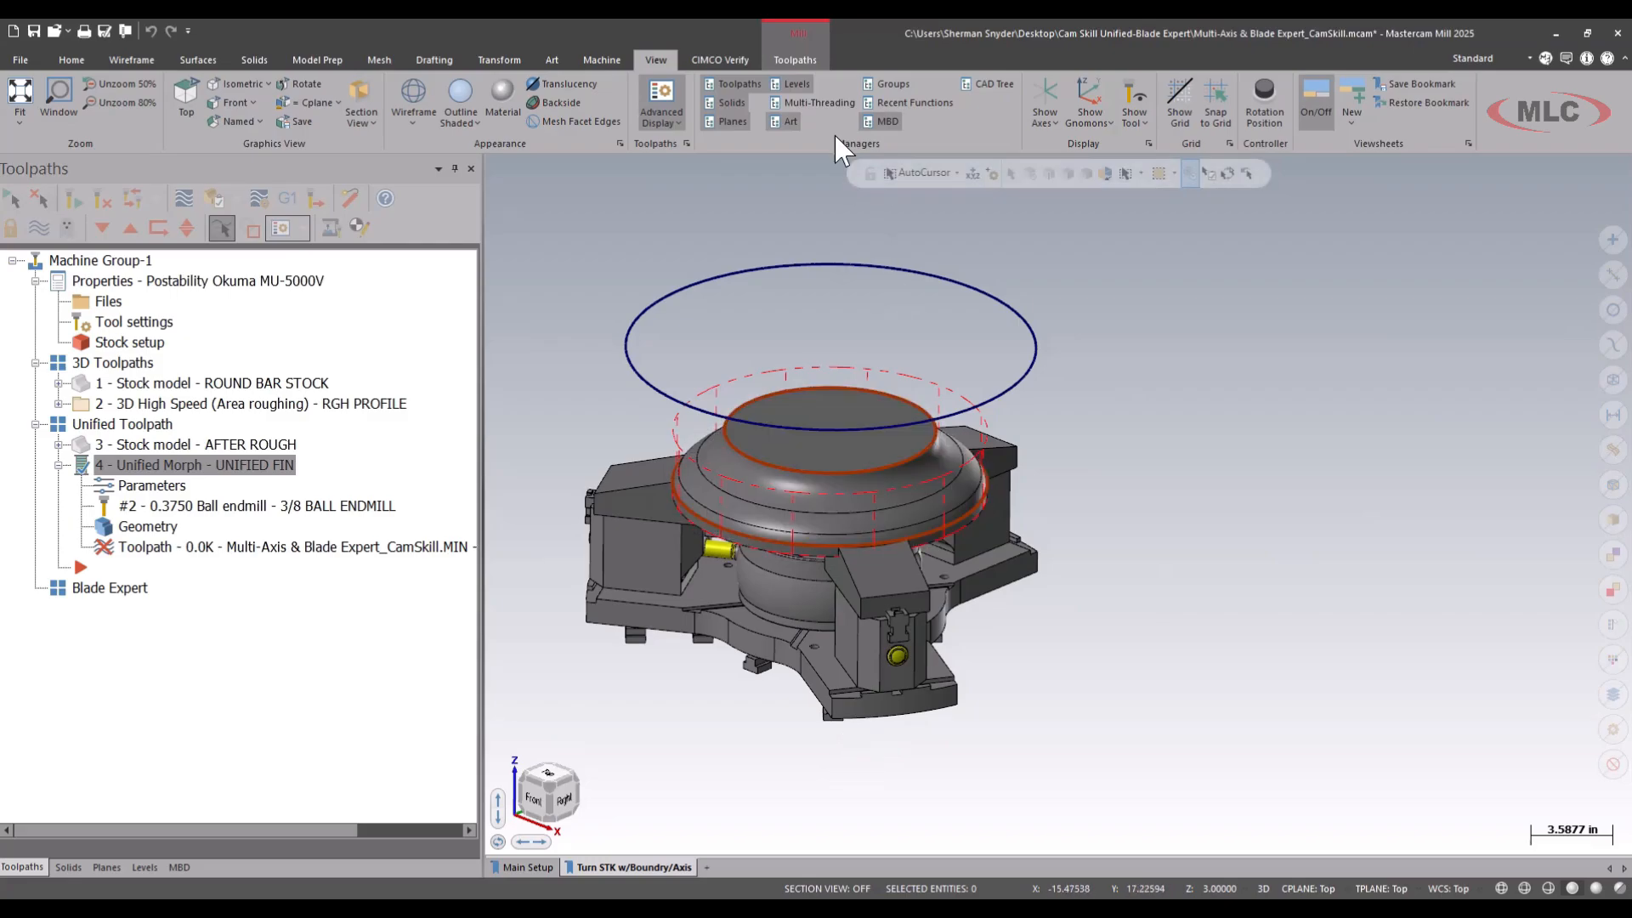
Check the UNIFIED FIN regeneration in the Multi-Threading Manager and launch machine simulation for all operations of Machine Group-1.
click(824, 103)
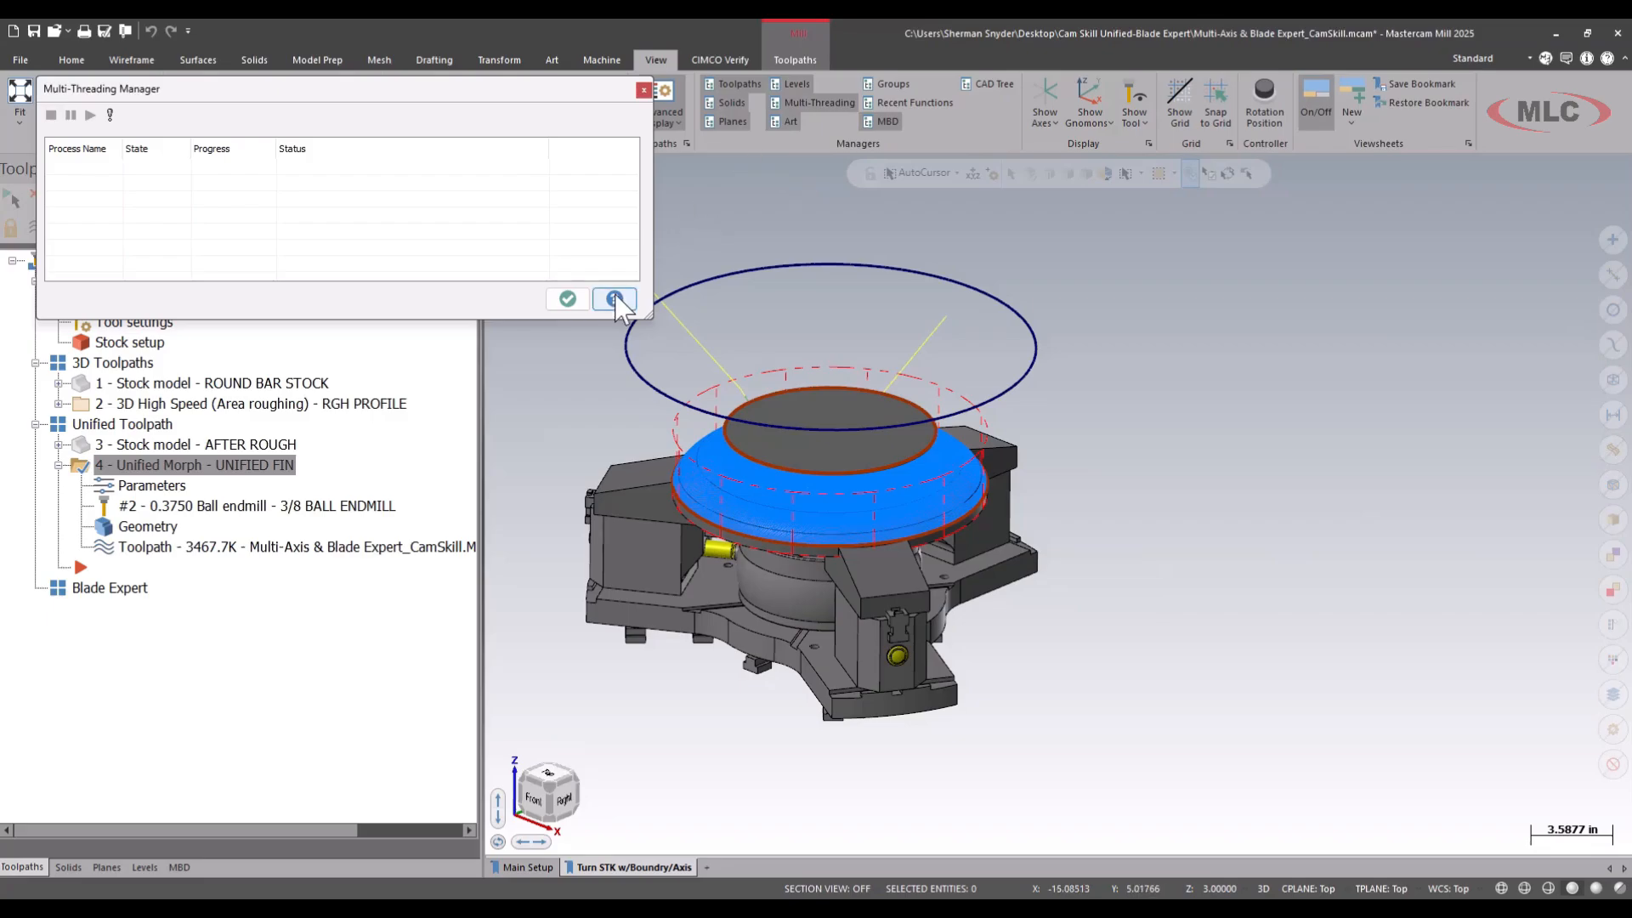
click(567, 298)
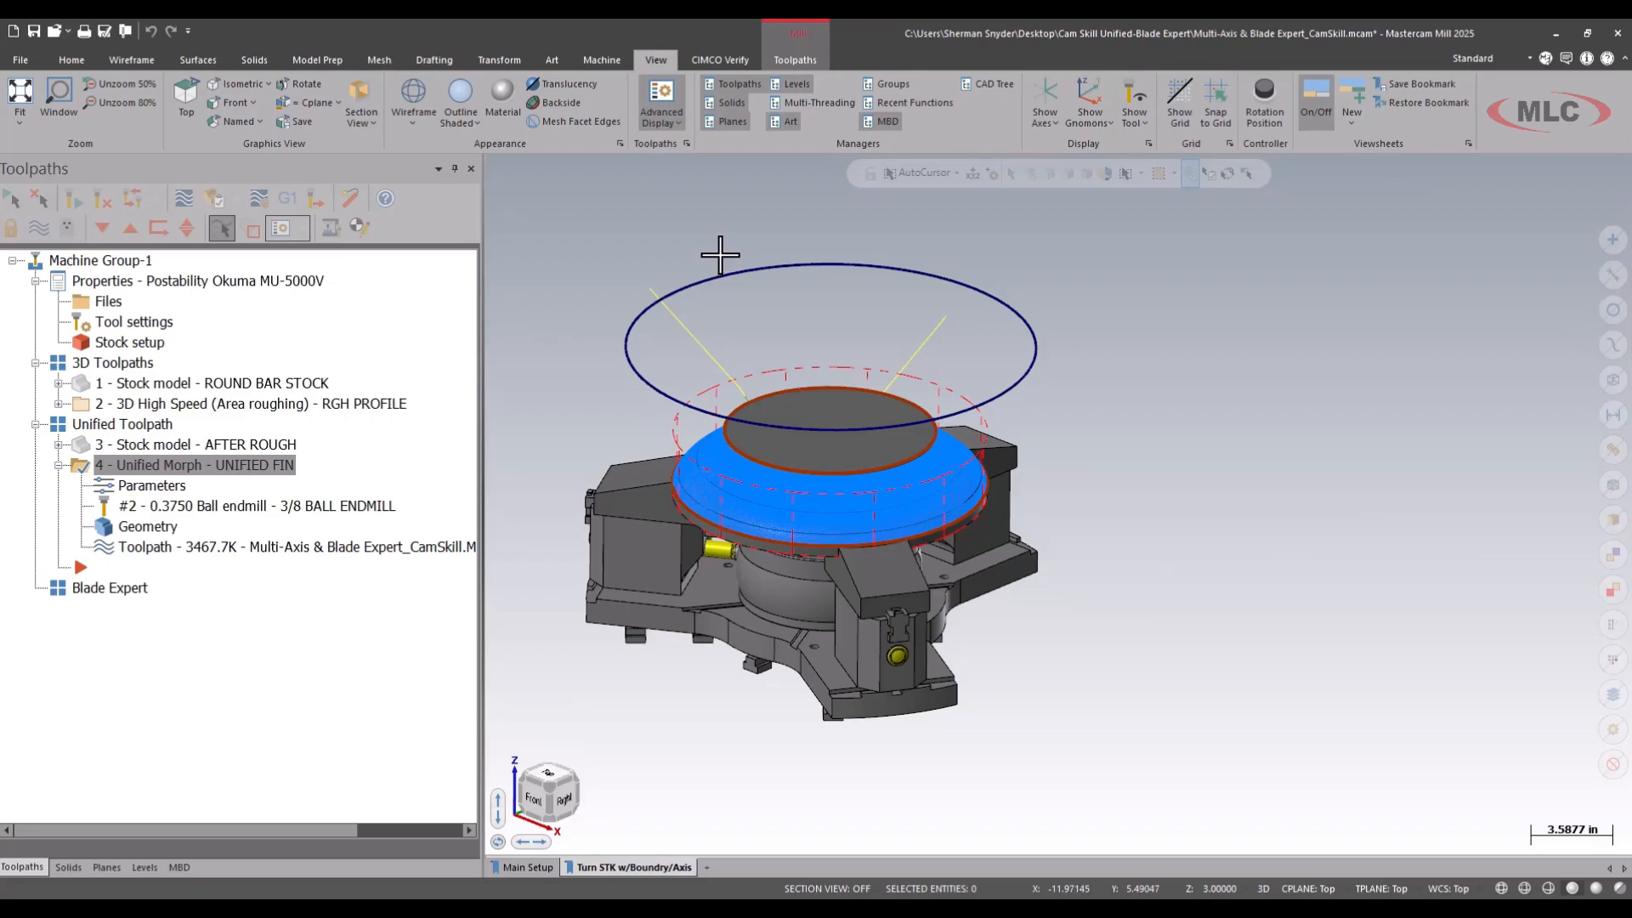
click(598, 55)
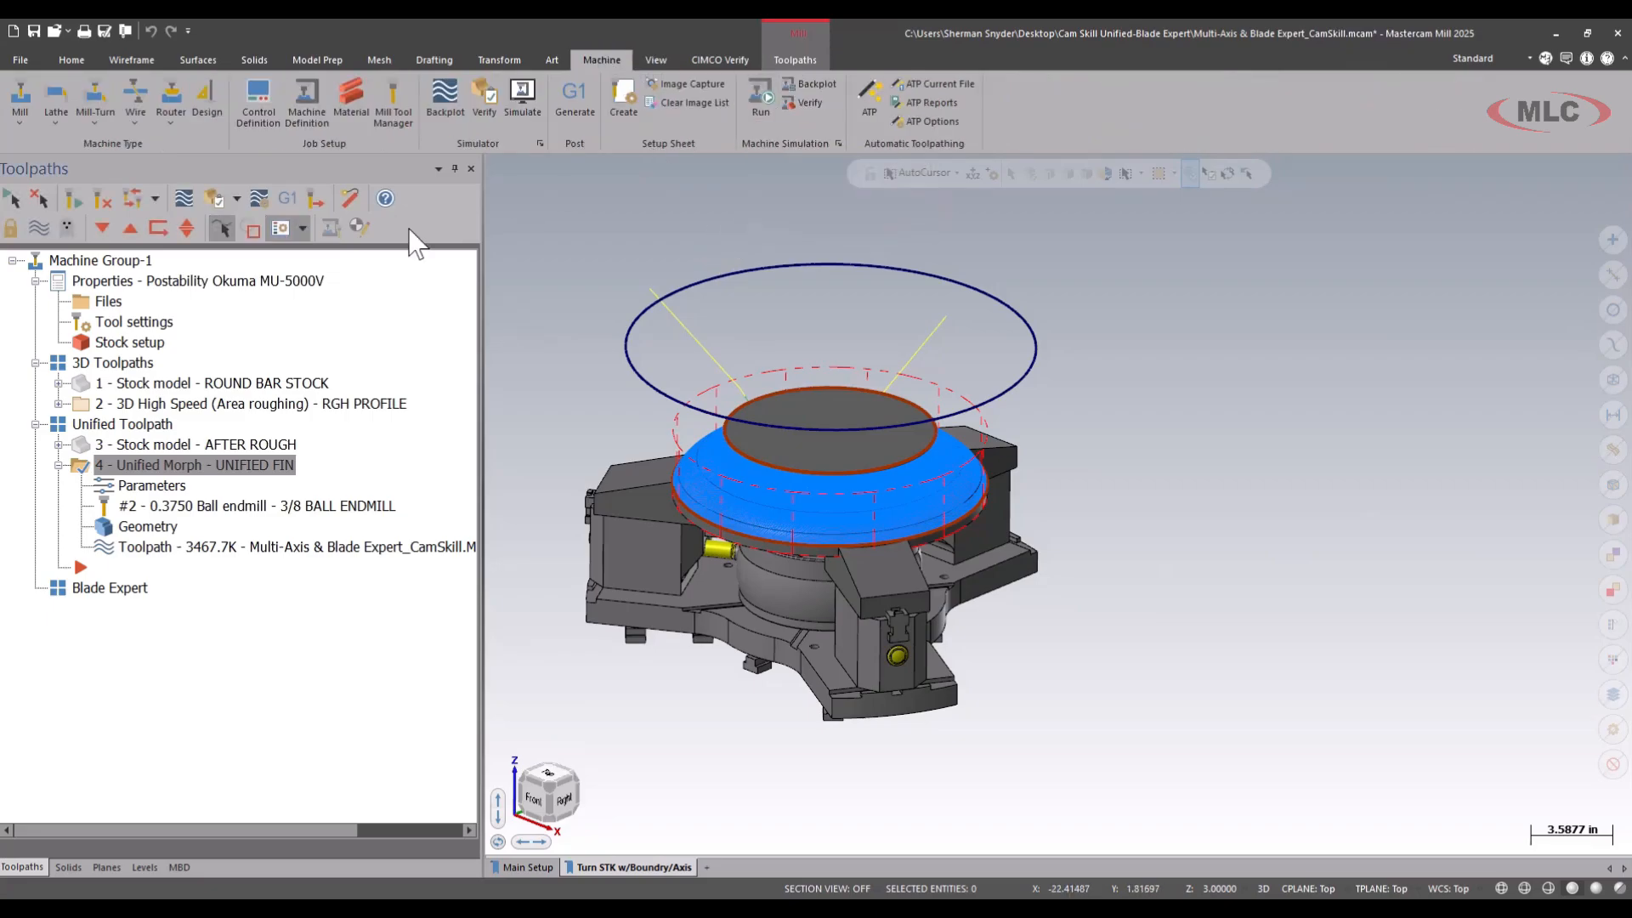
click(142, 262)
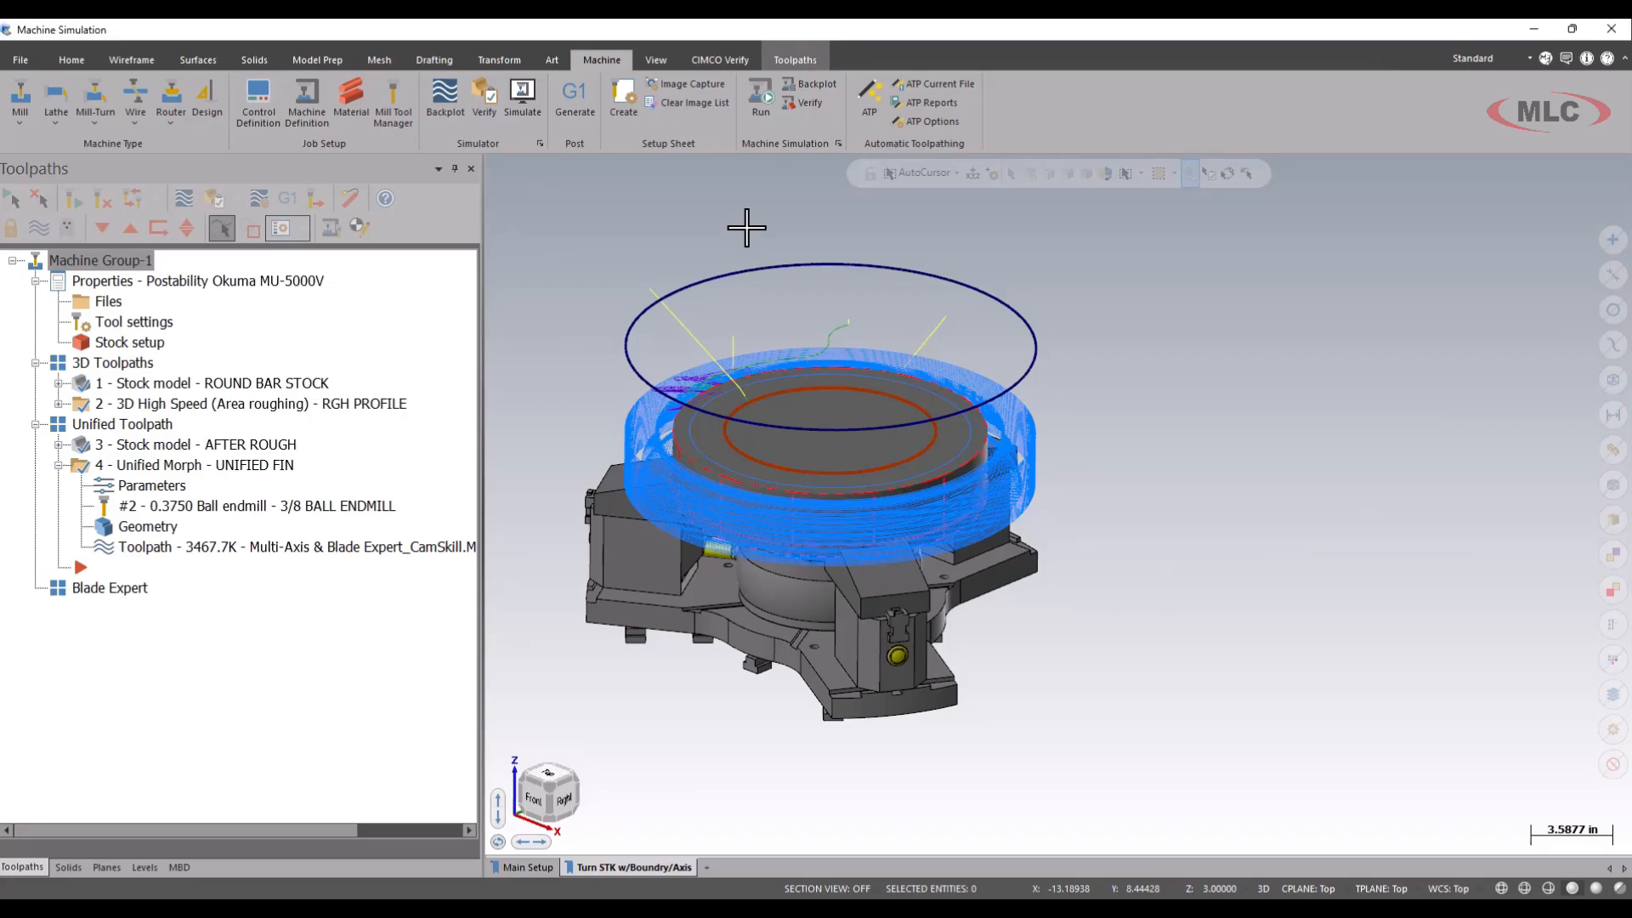
Run the machine simulation through the RGH PROFILE roughing, slowing the run speed for the UNIFIED FIN operation.
scroll(853, 479, down, 2)
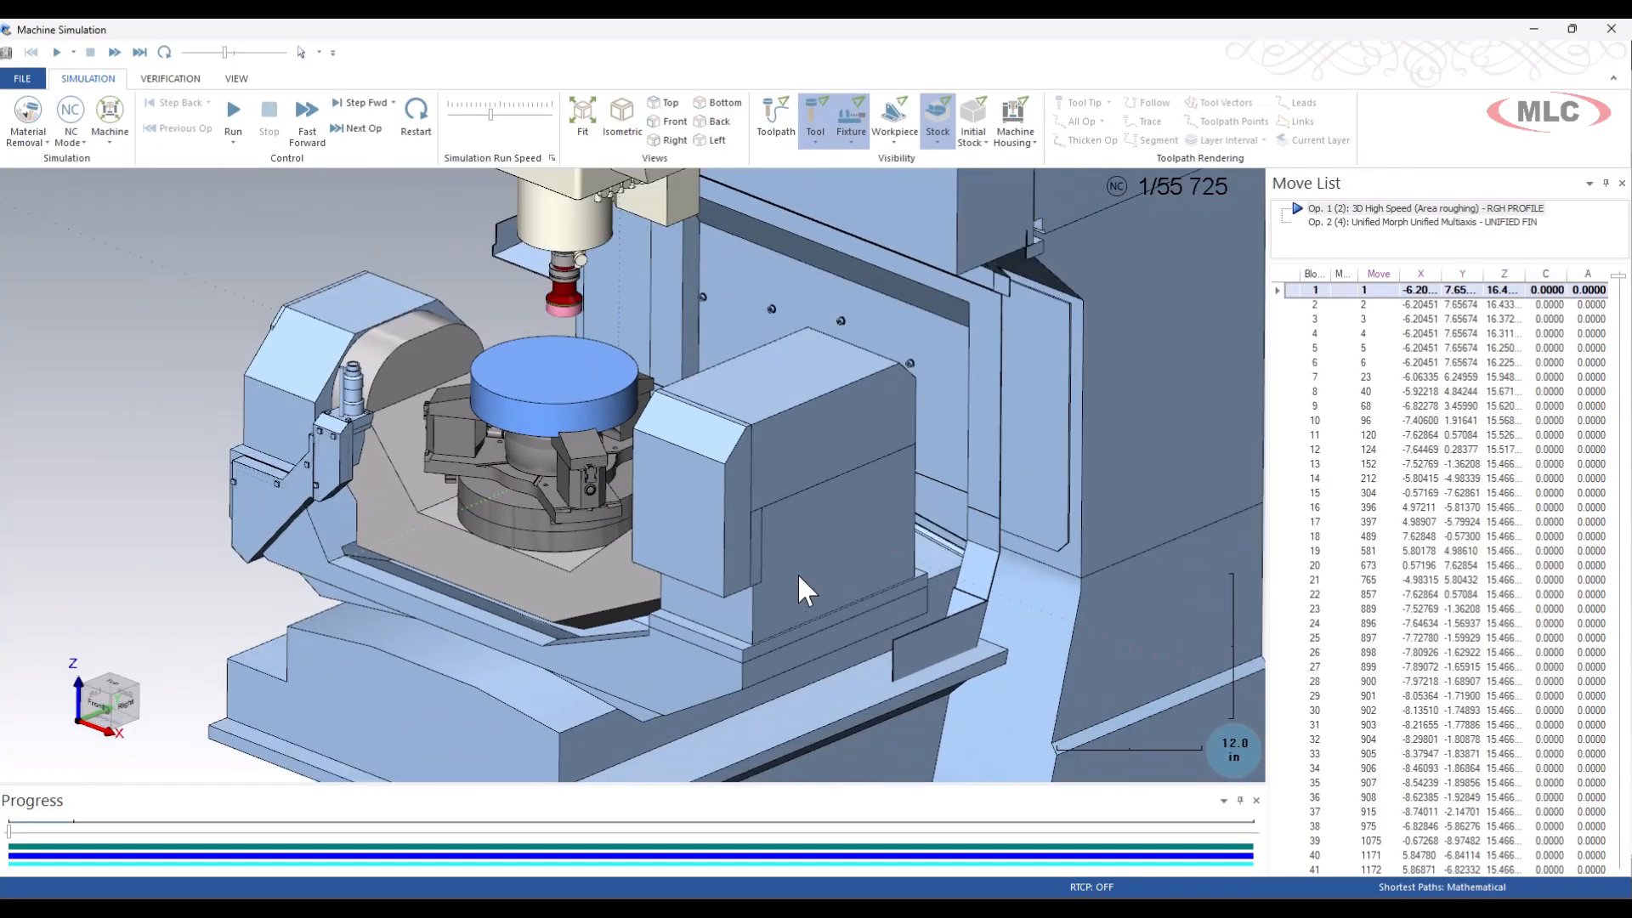
click(233, 119)
scroll(382, 451, down, 2)
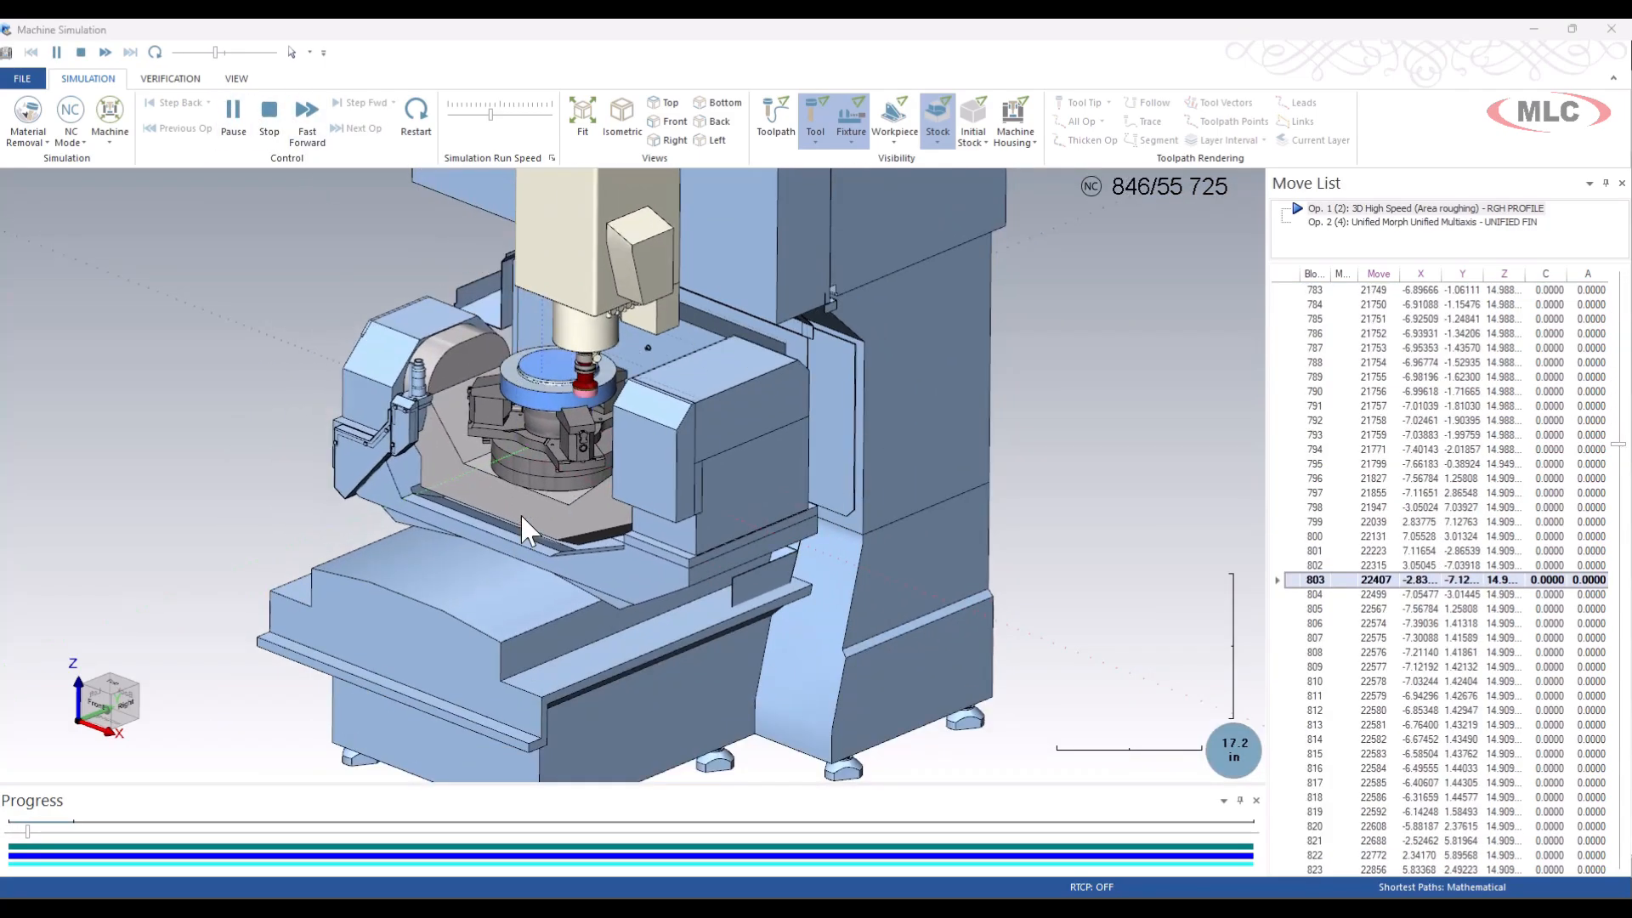
drag(491, 117, 497, 118)
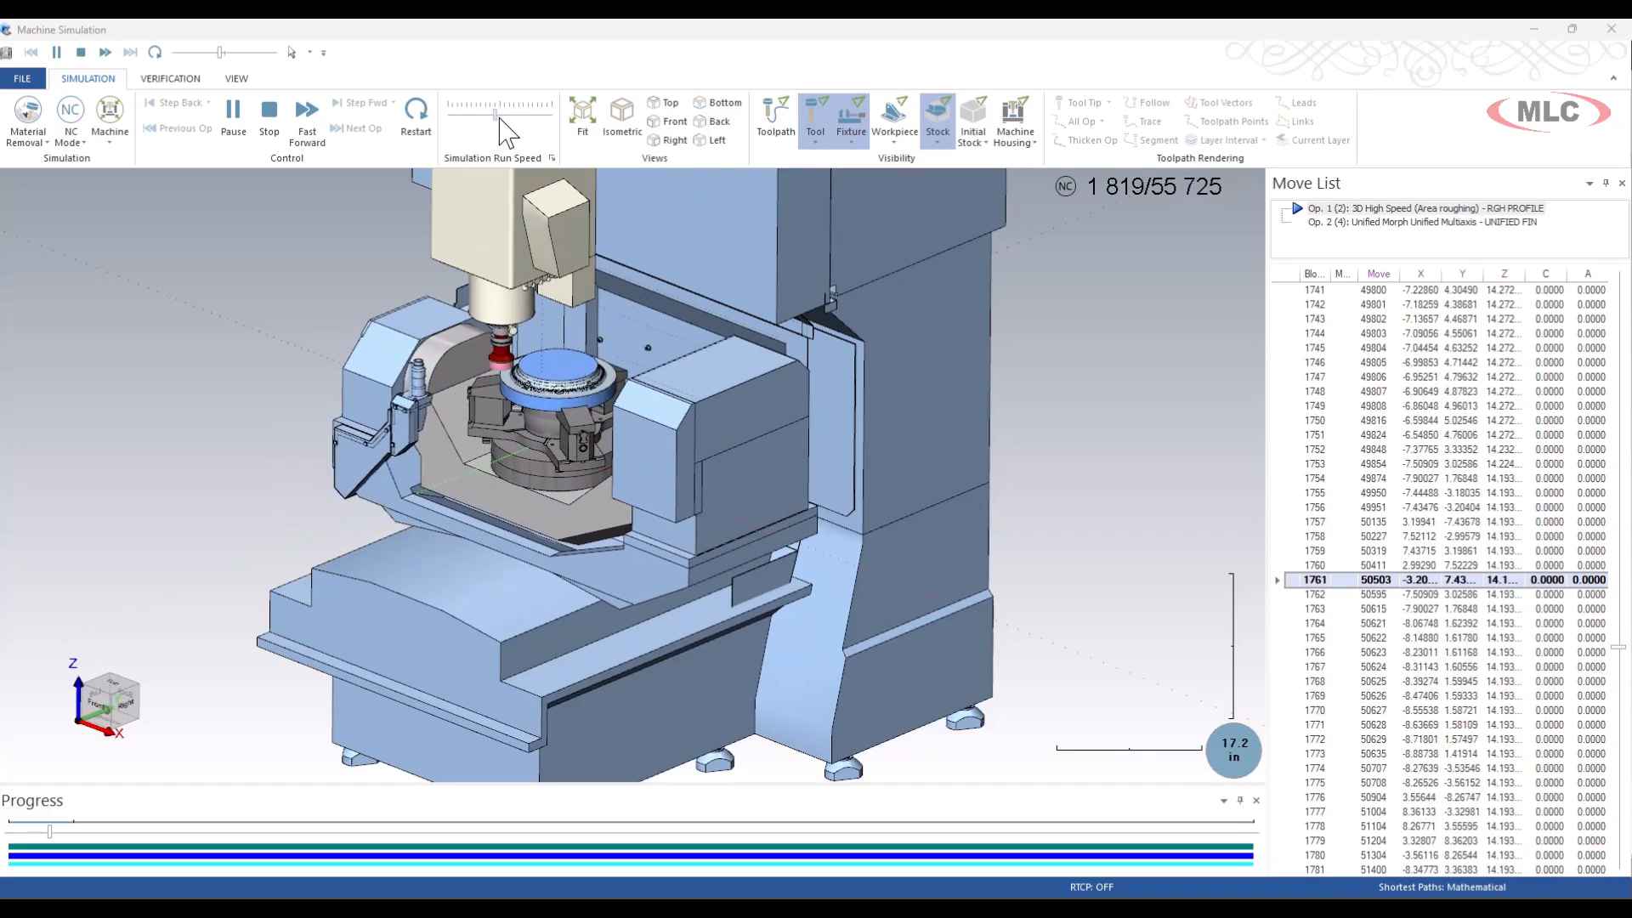
drag(499, 119, 491, 122)
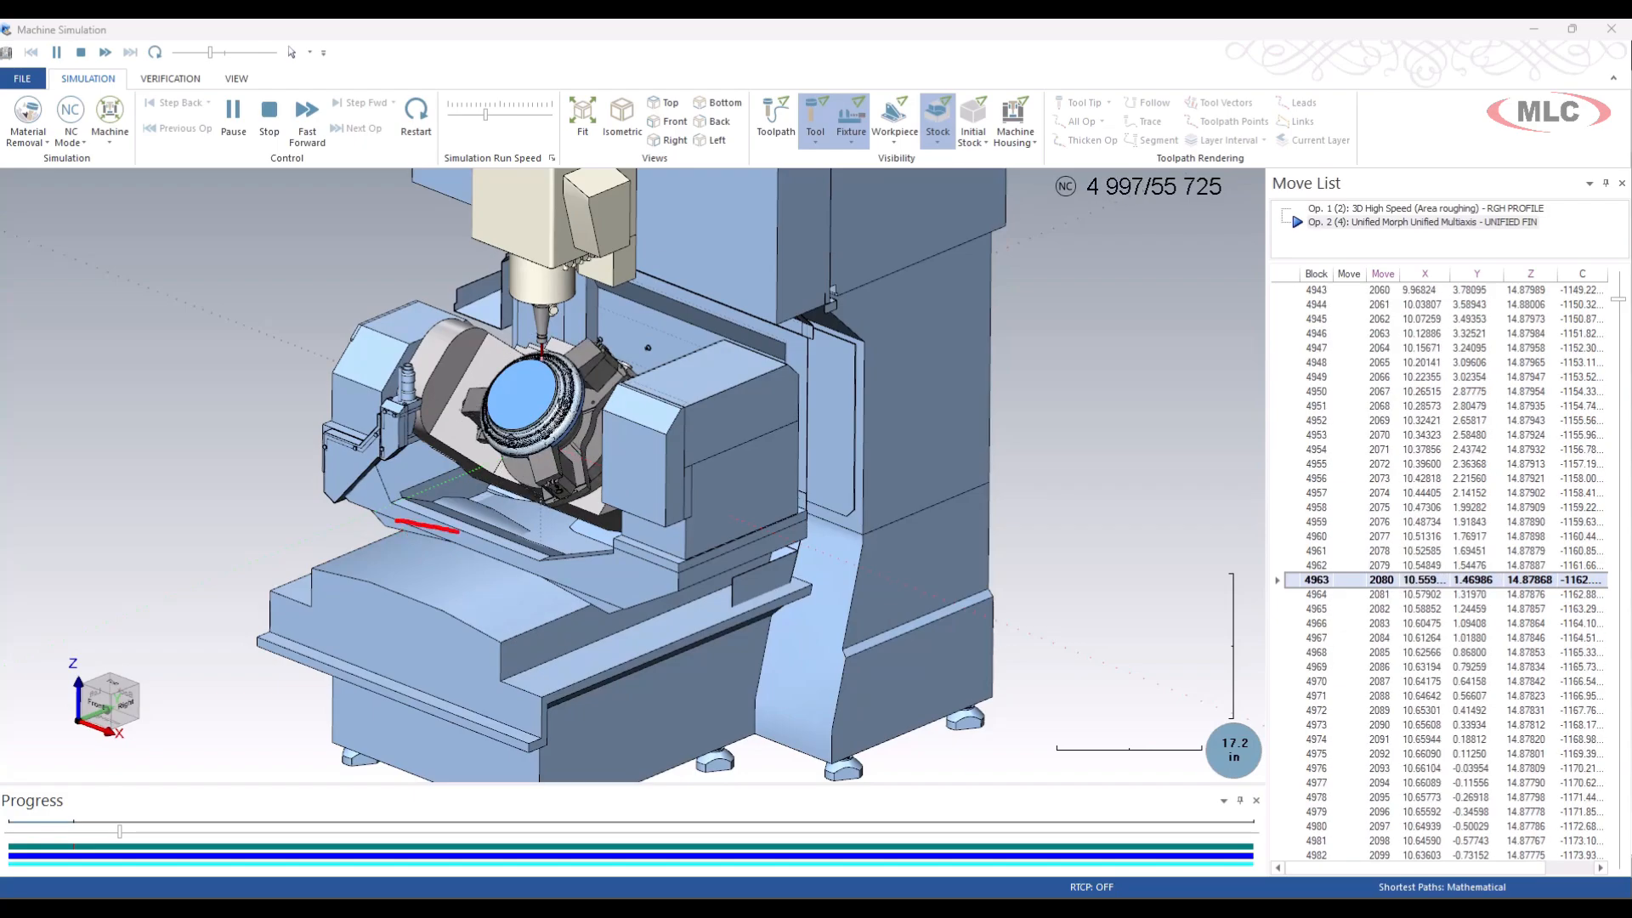
Examine the tilted rotary table during UNIFIED FIN, speed the simulation up to its end and close it.
drag(351, 574, 521, 674)
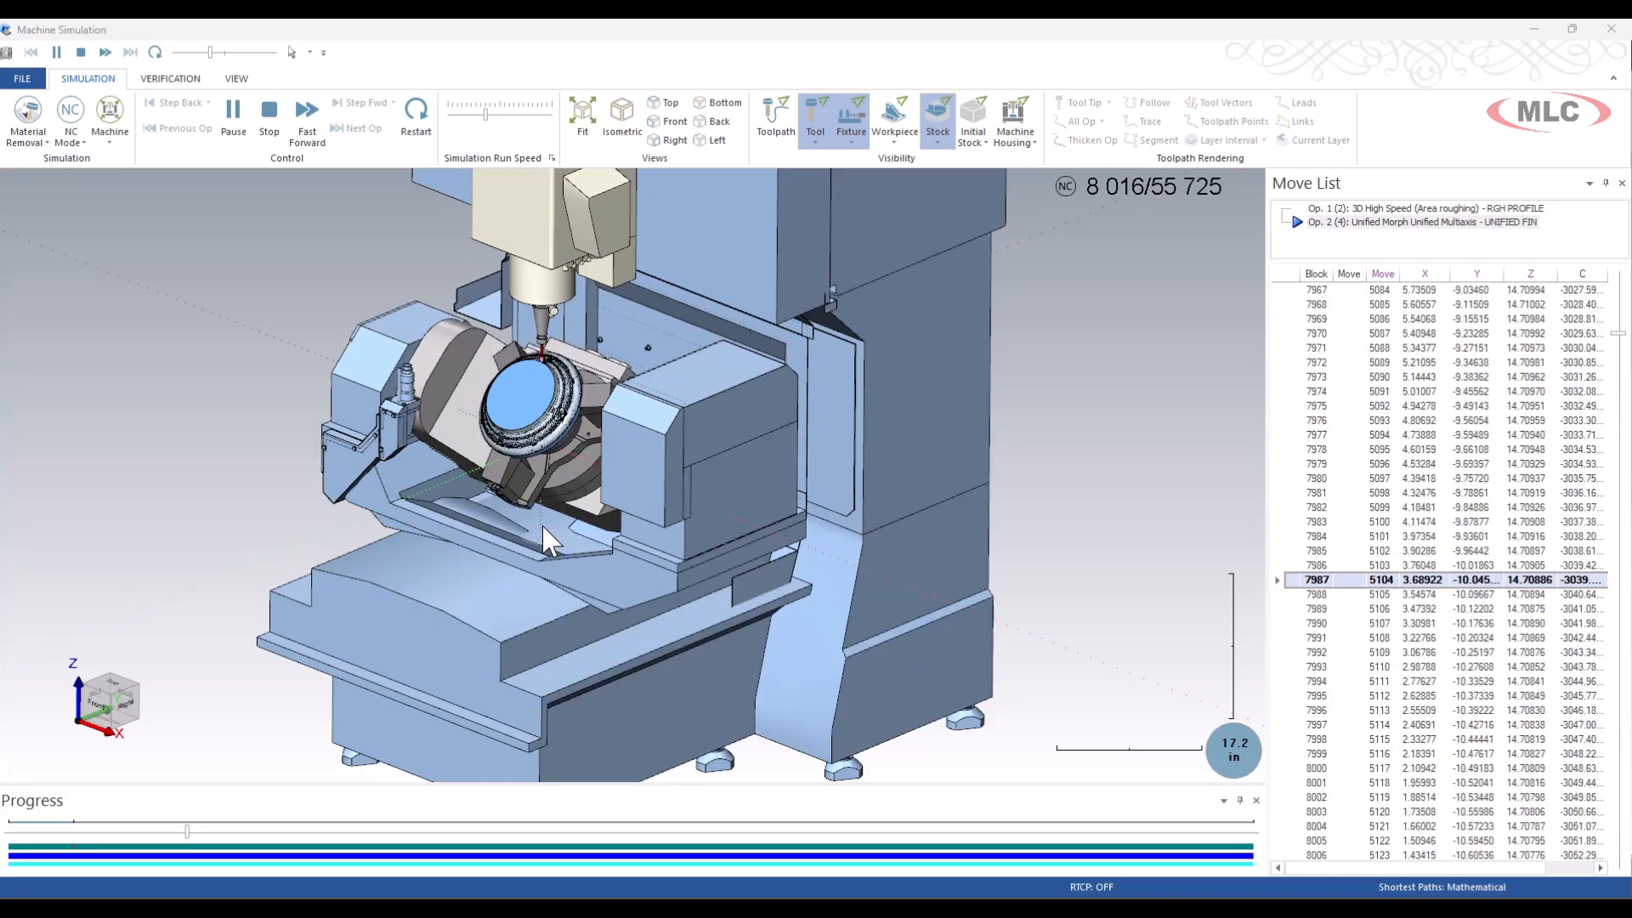
scroll(531, 536, up, 5)
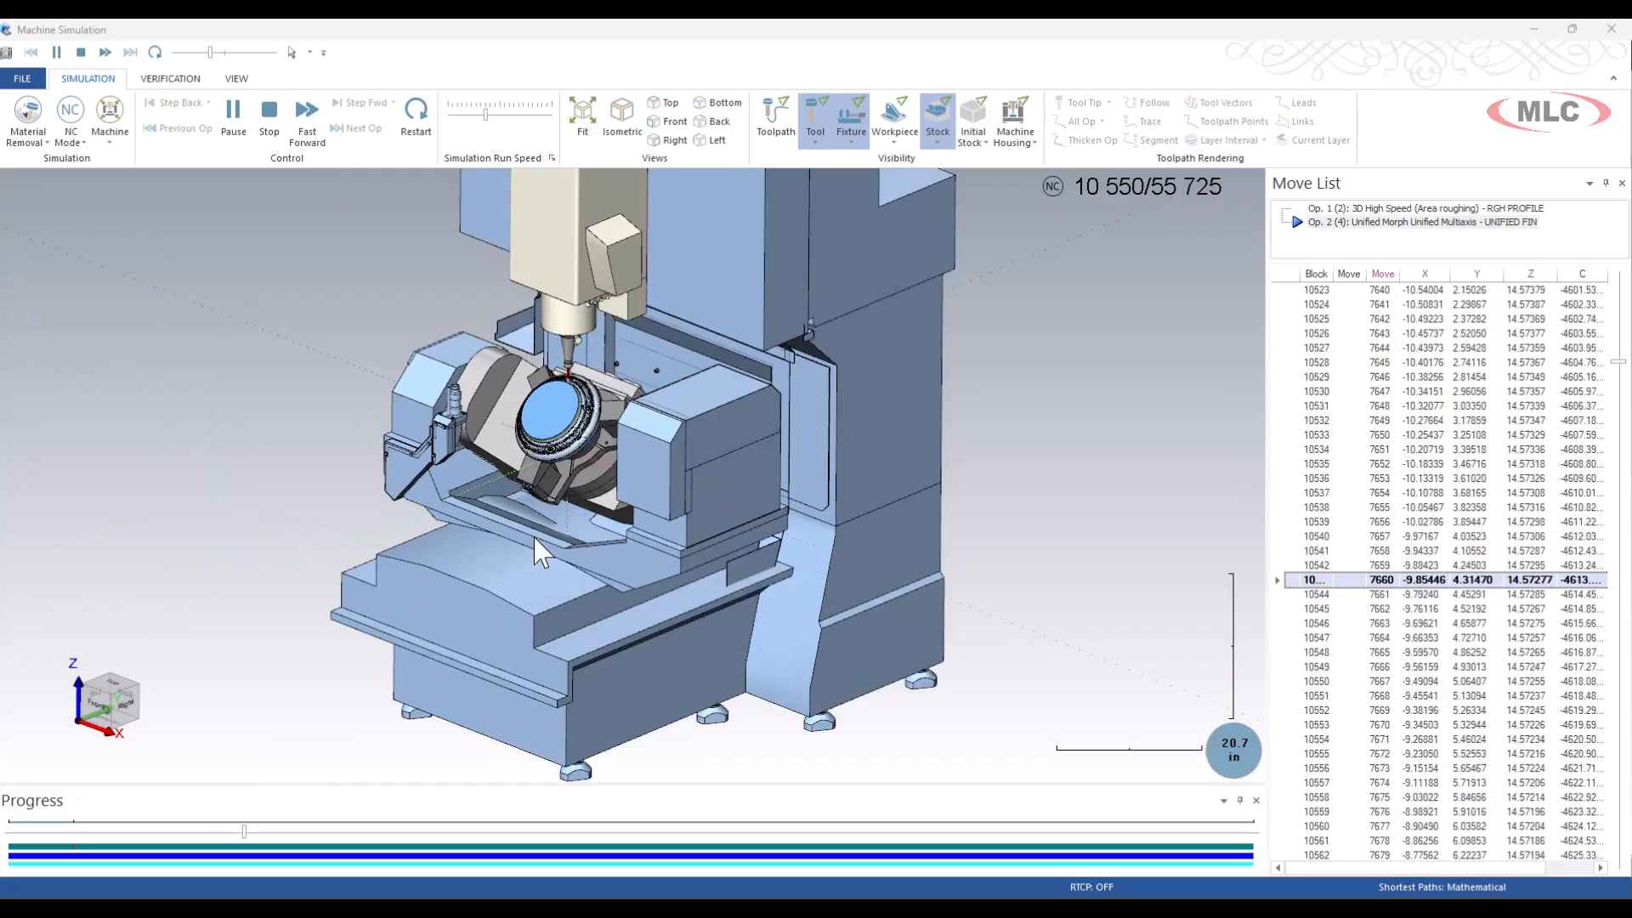
scroll(520, 534, up, 3)
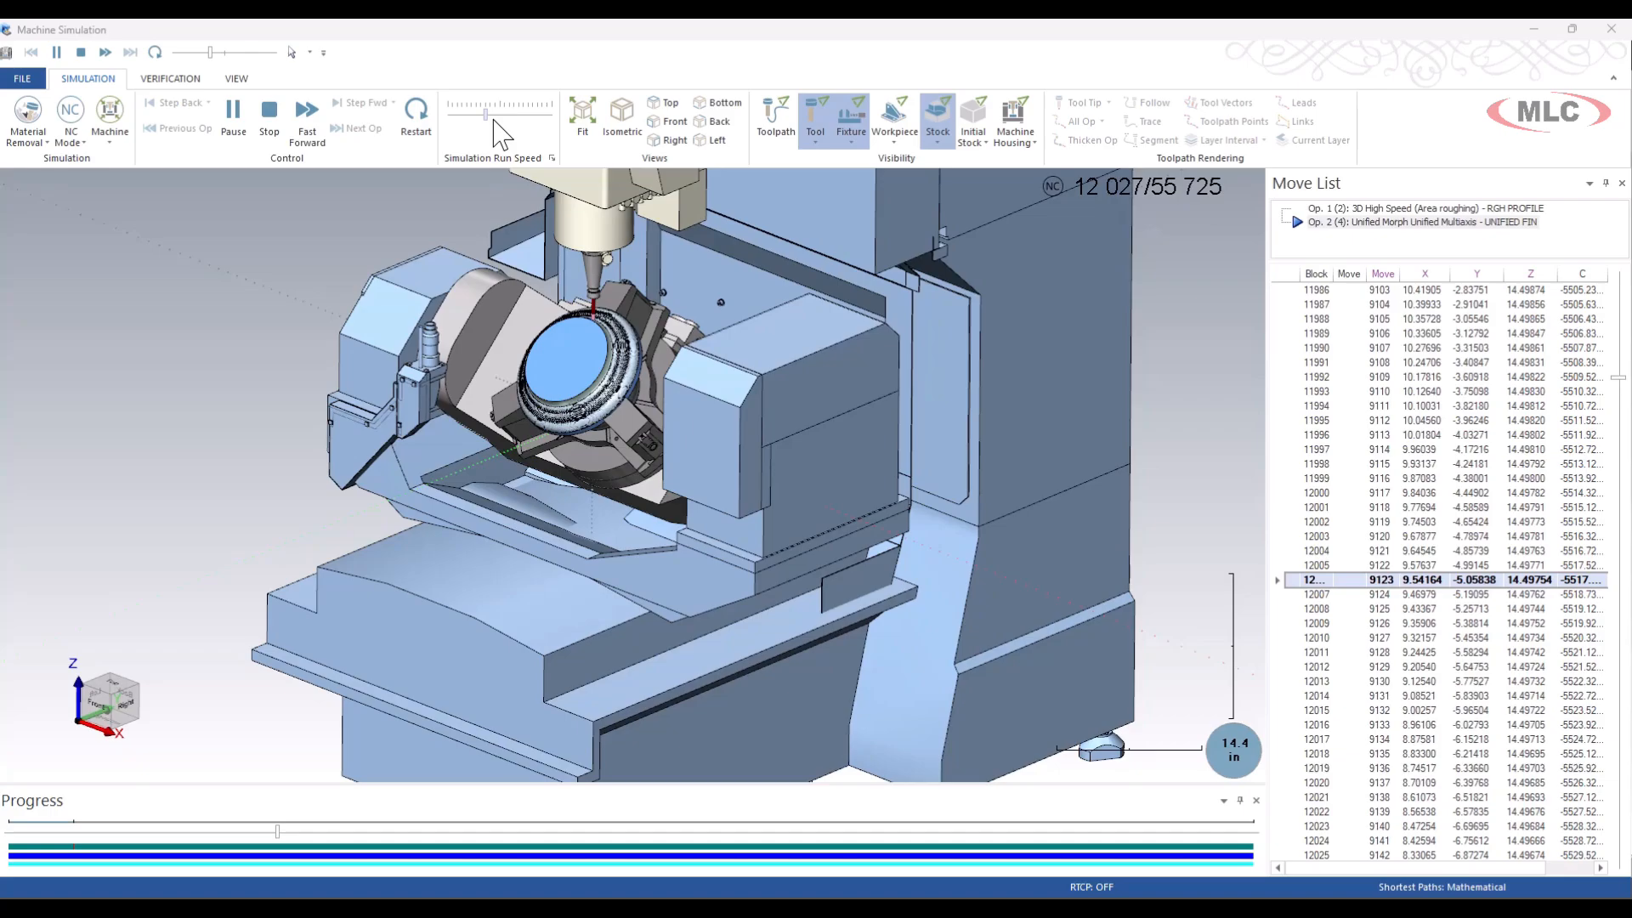
drag(495, 132, 534, 132)
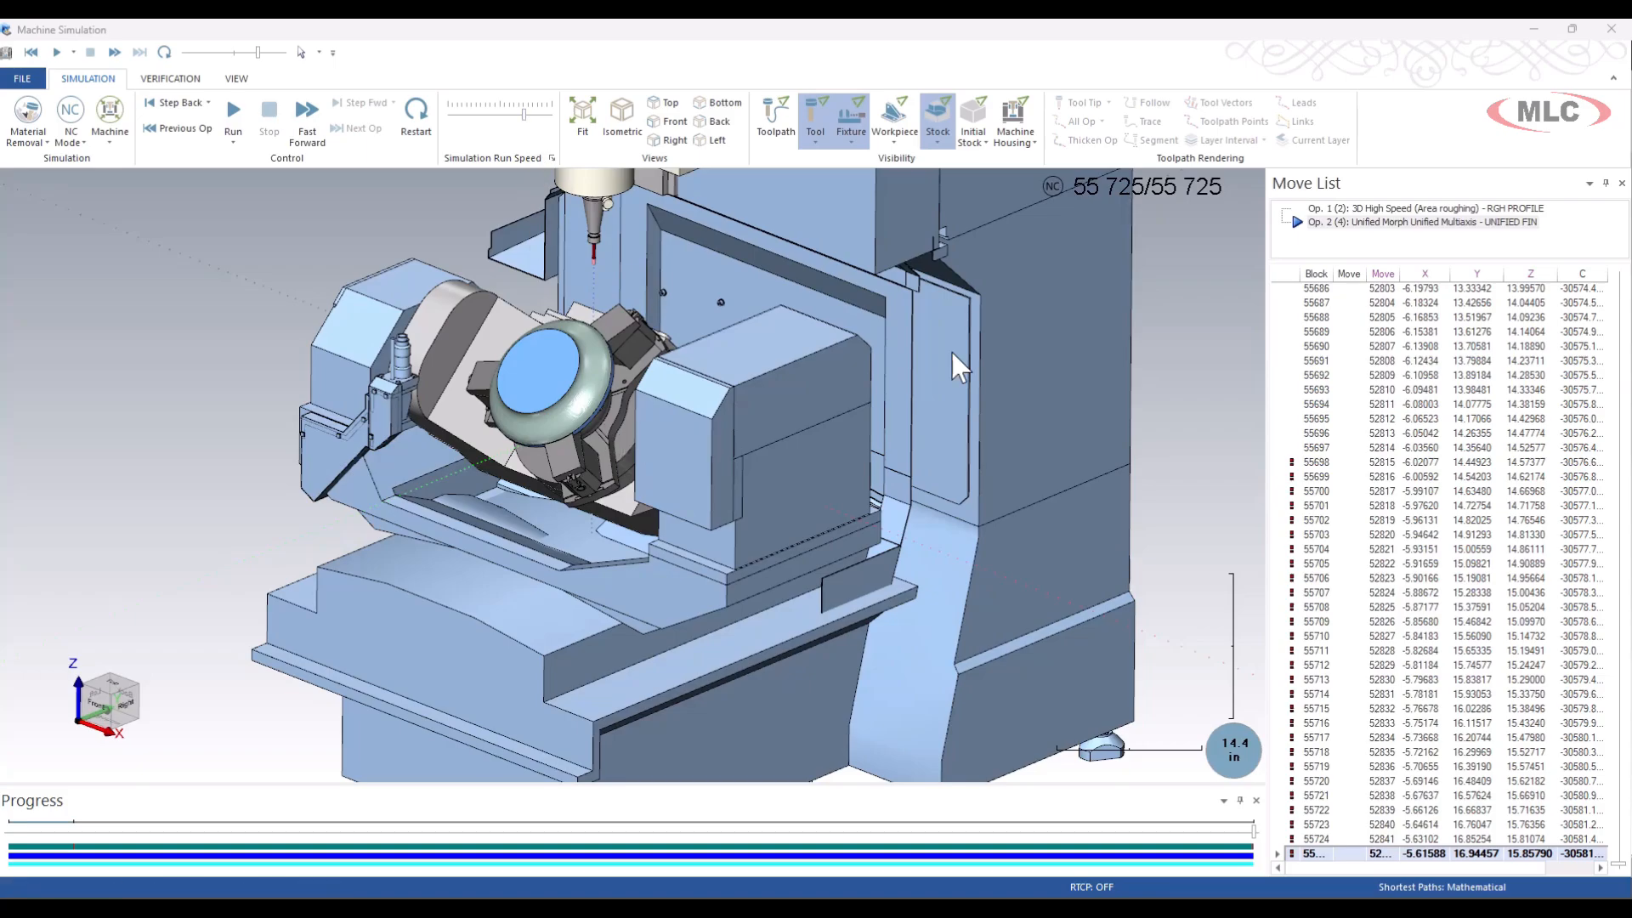
click(1611, 28)
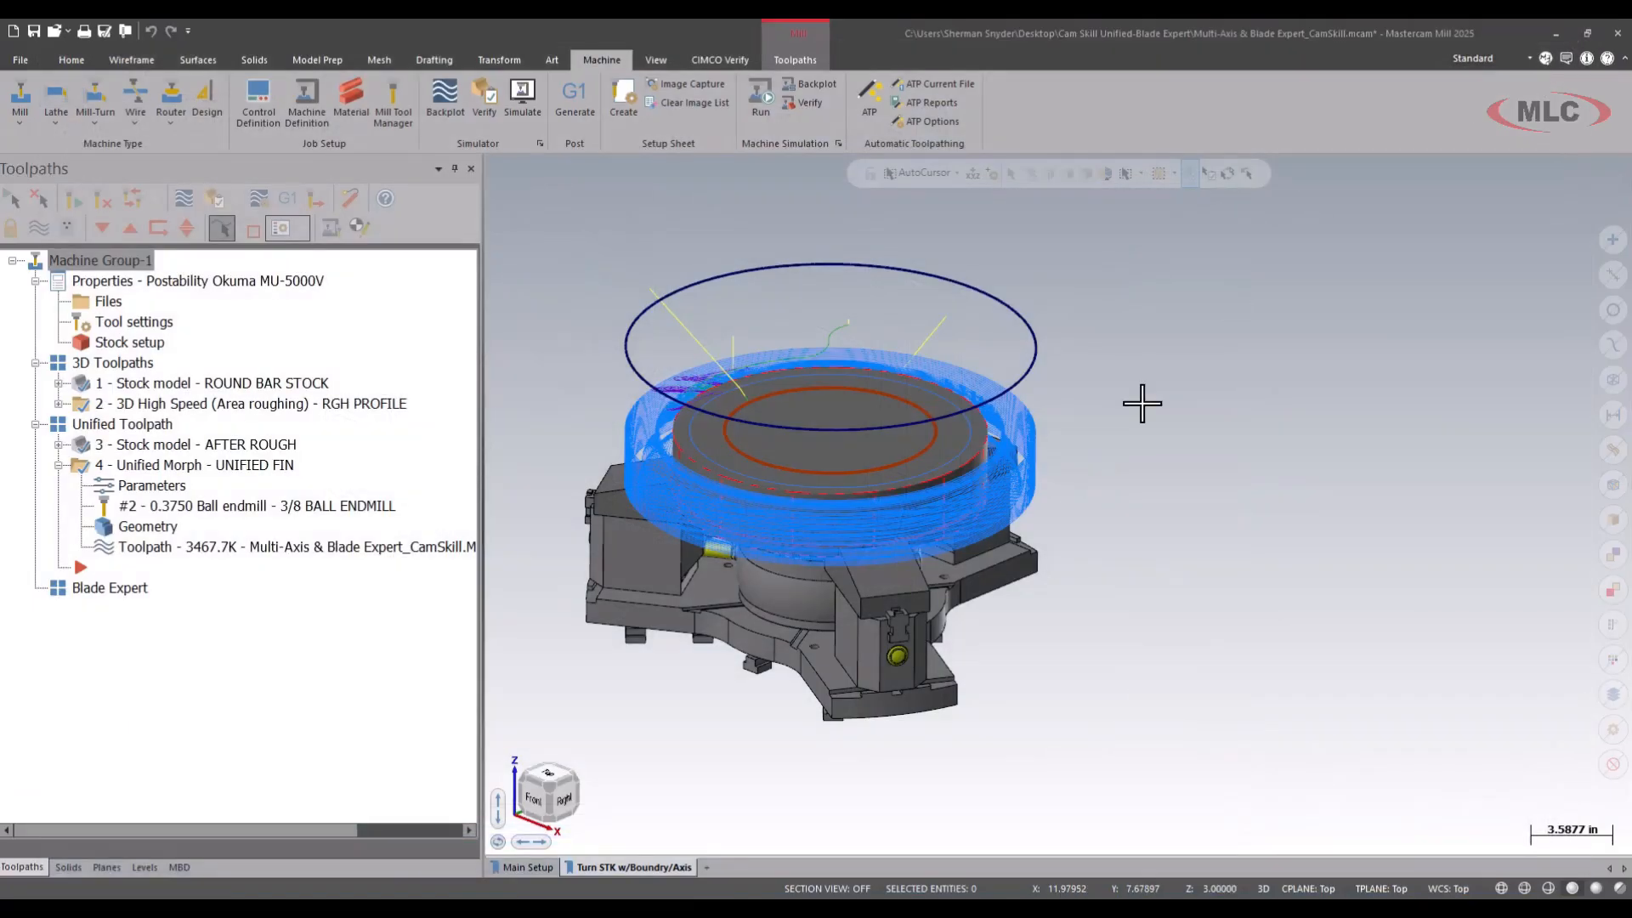
Set the UNIFIED FIN output format to 5 Axis and the tool axis control to Surface.
click(157, 486)
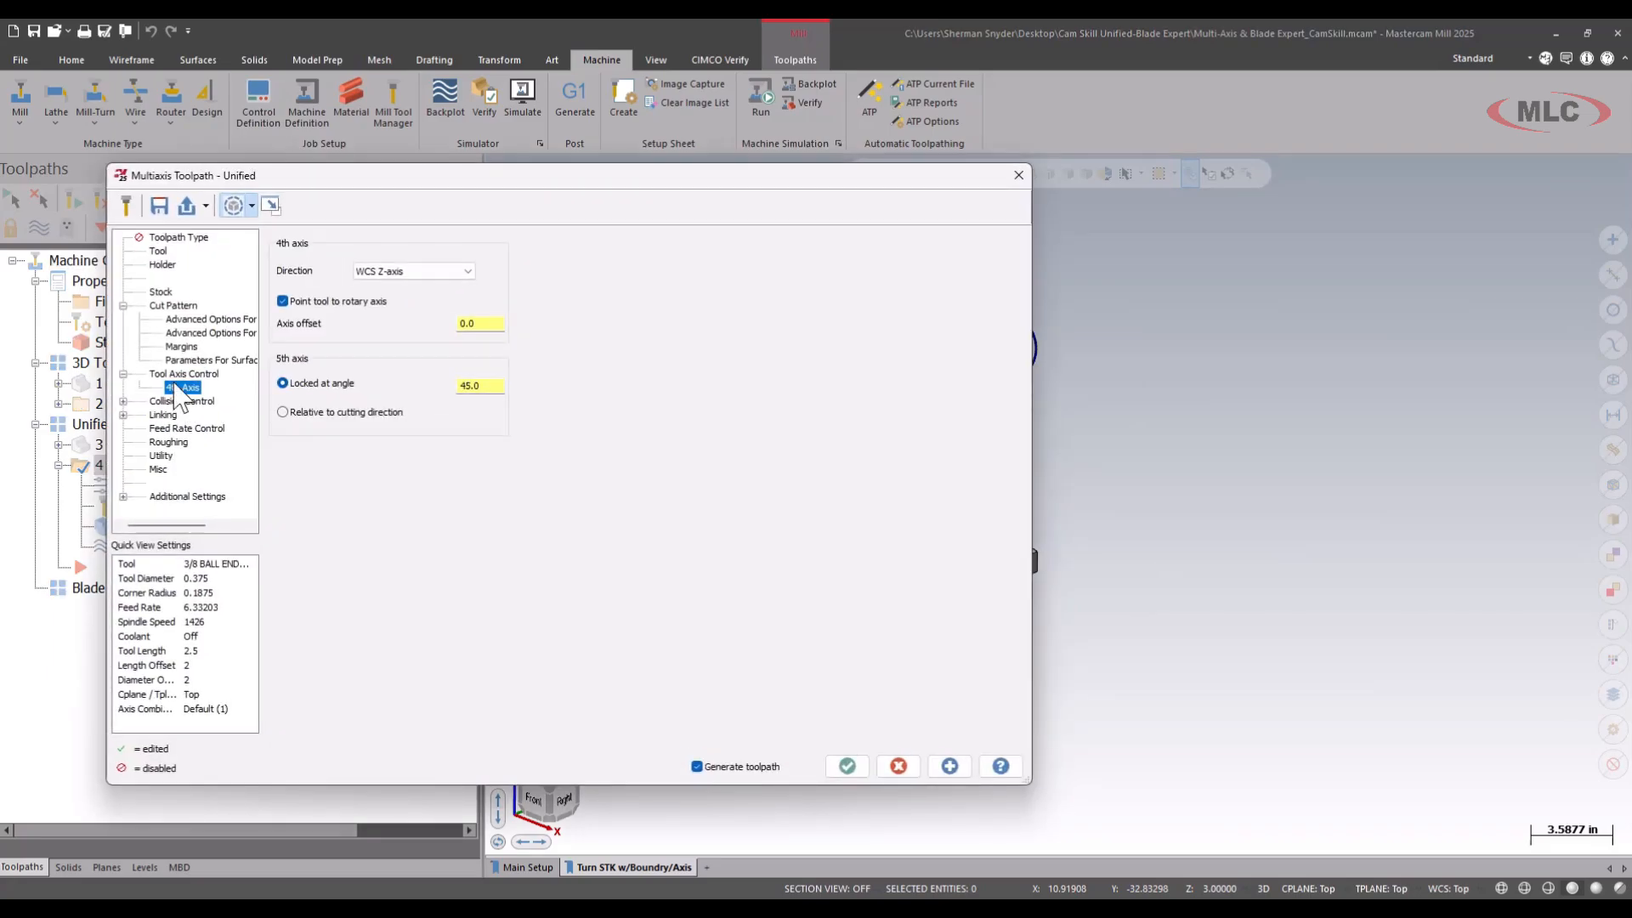
click(184, 374)
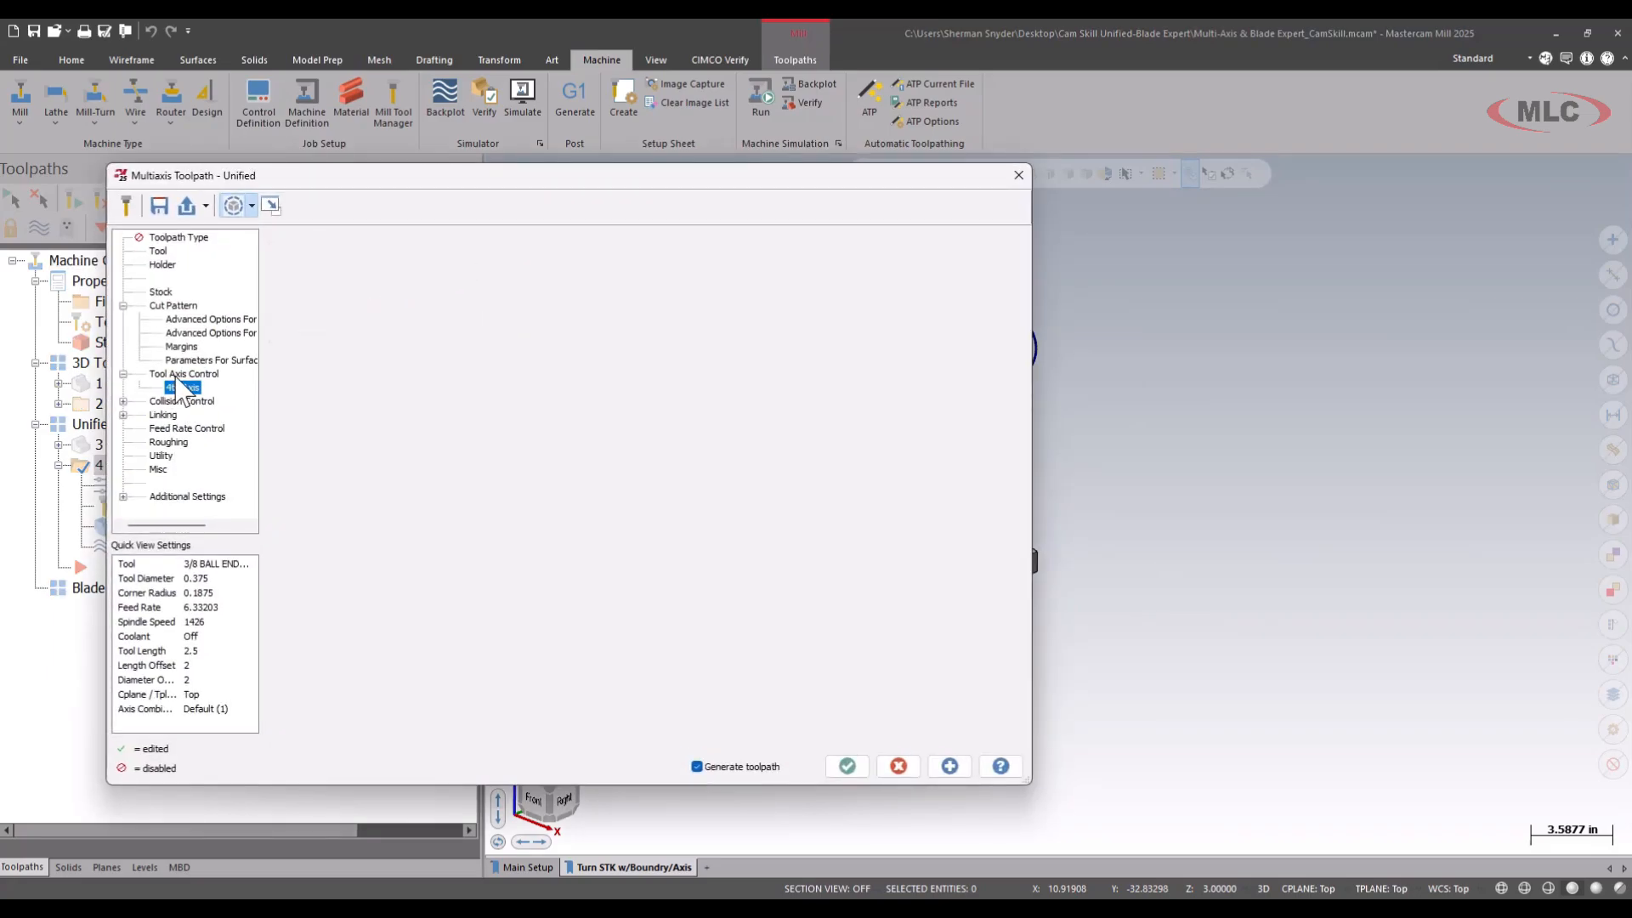
click(459, 245)
click(467, 283)
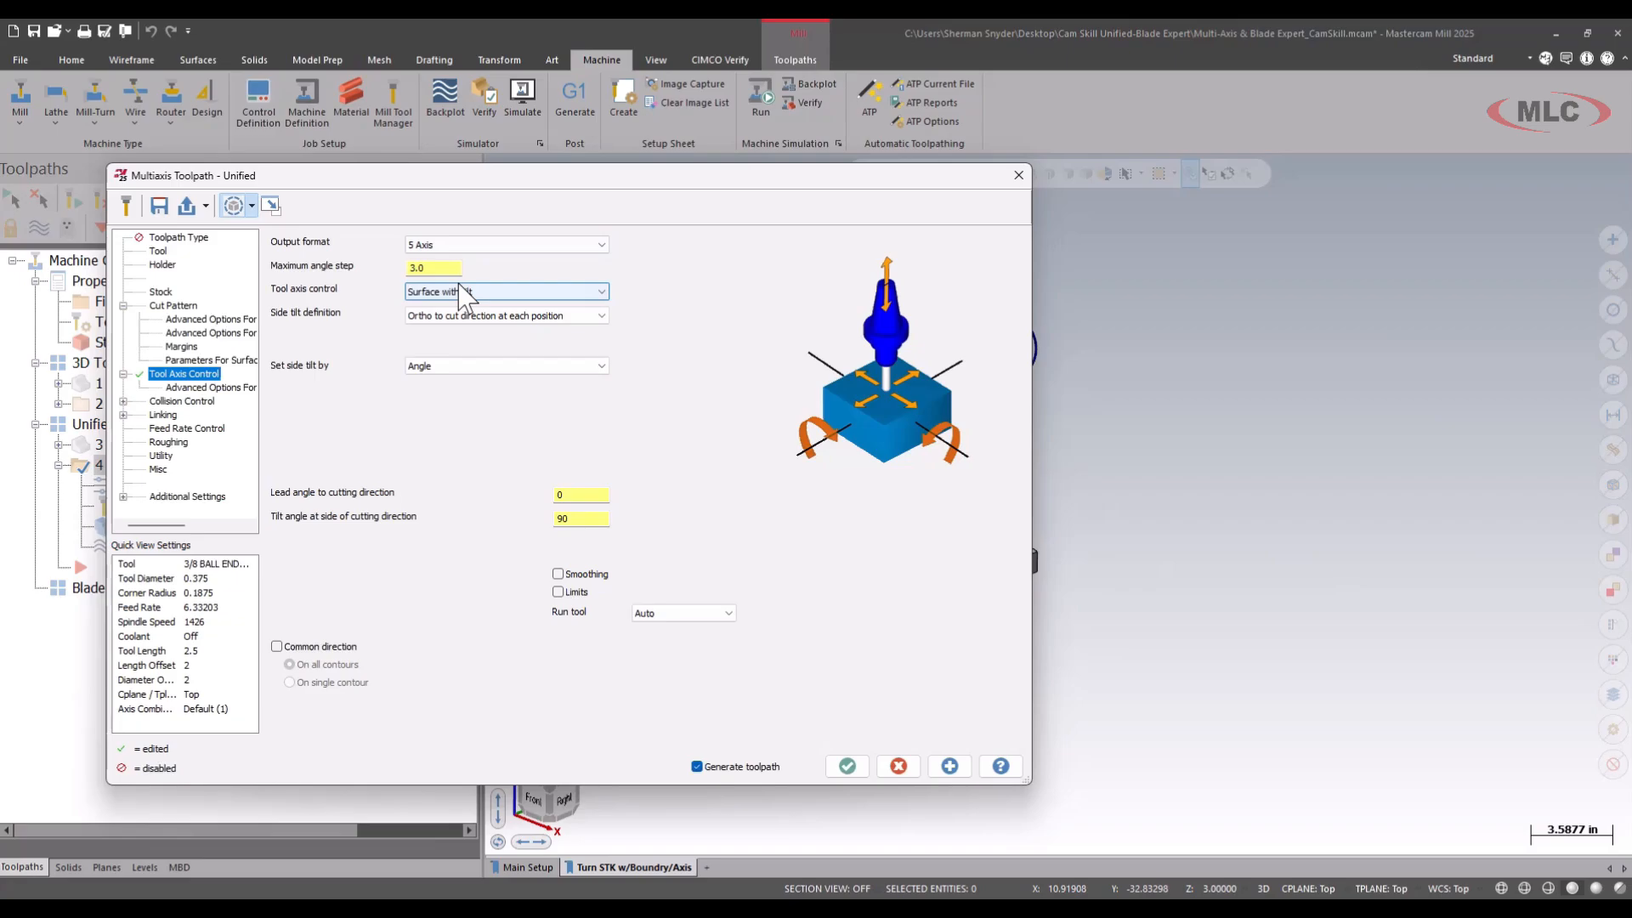
click(498, 291)
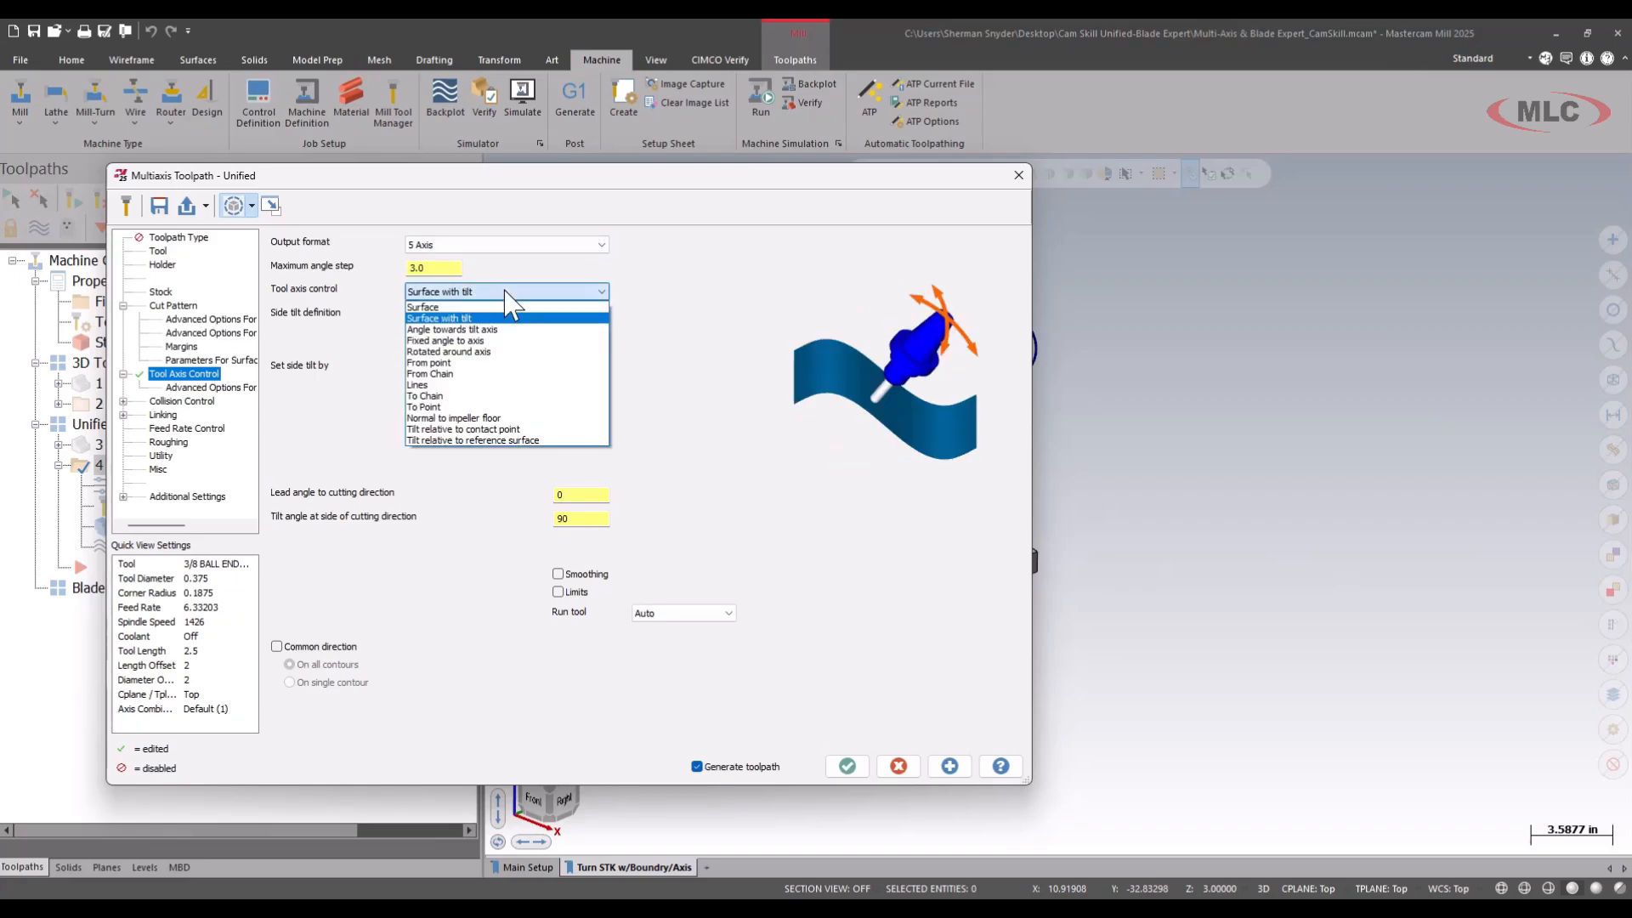
click(472, 307)
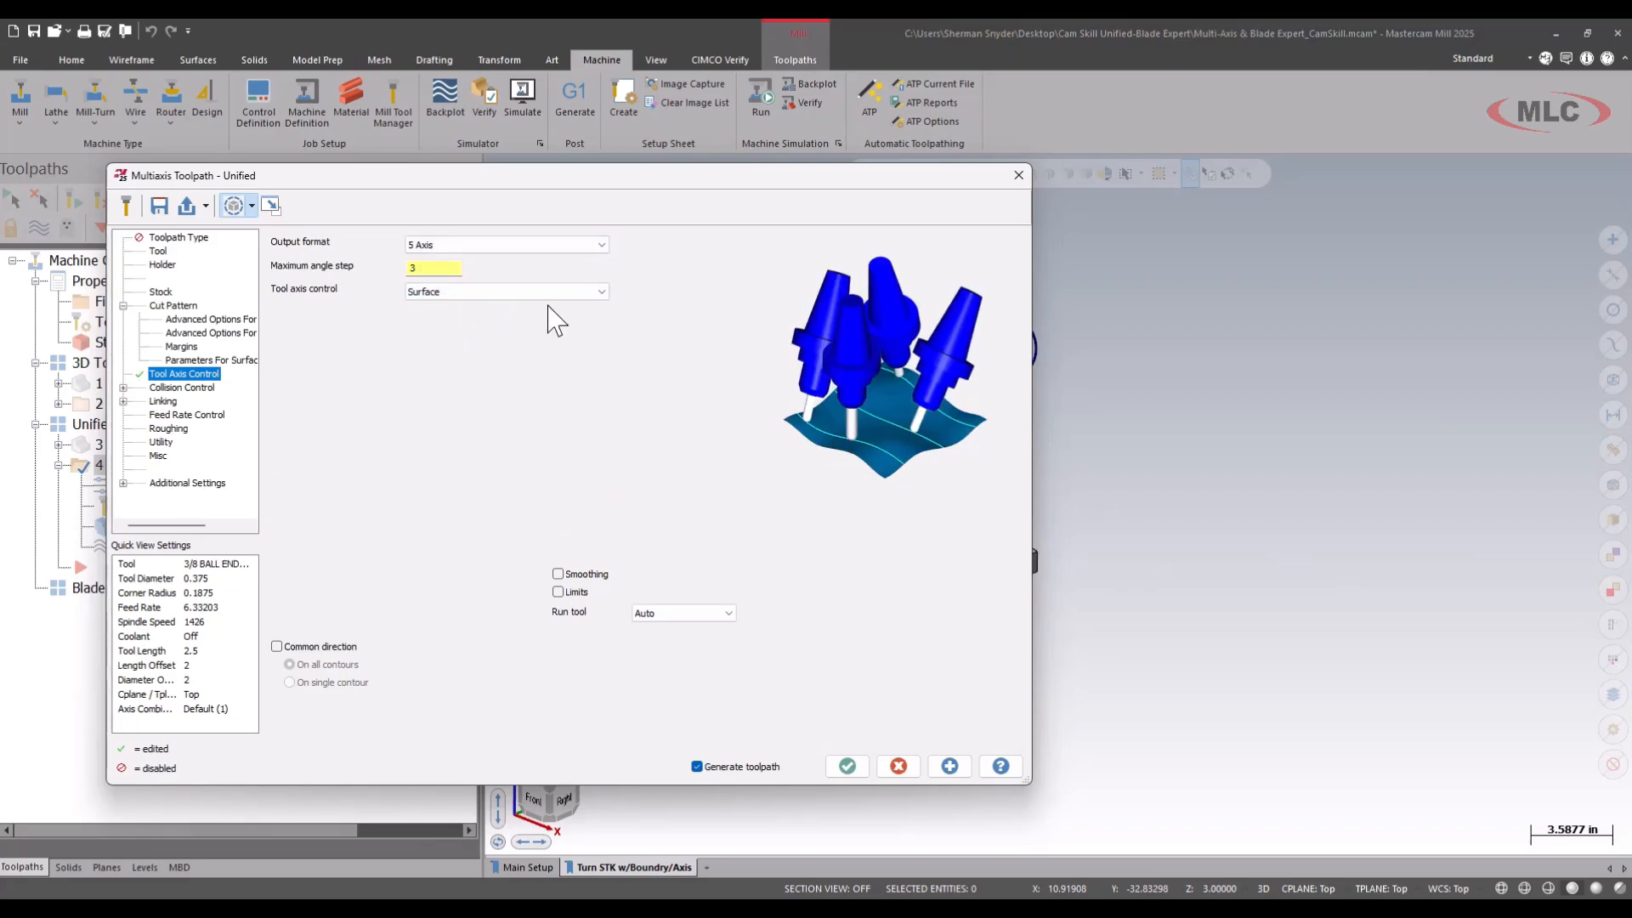
Accept the Surface tool axis parameters and follow the toolpath's regeneration in the Multi-Threading Manager.
click(847, 766)
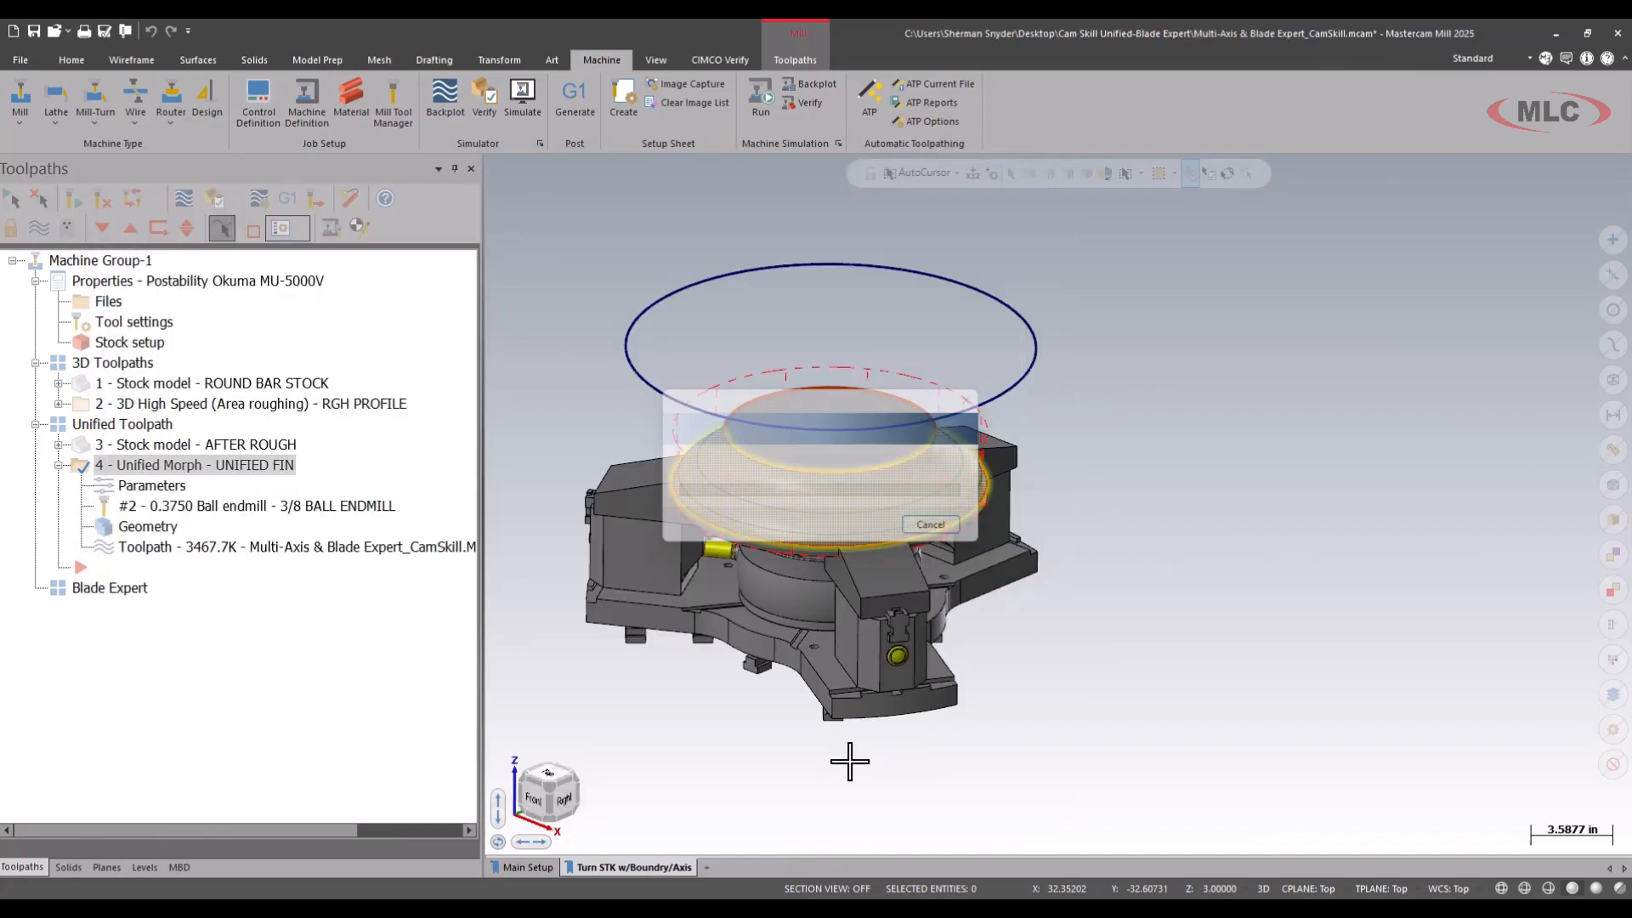
click(657, 60)
click(810, 103)
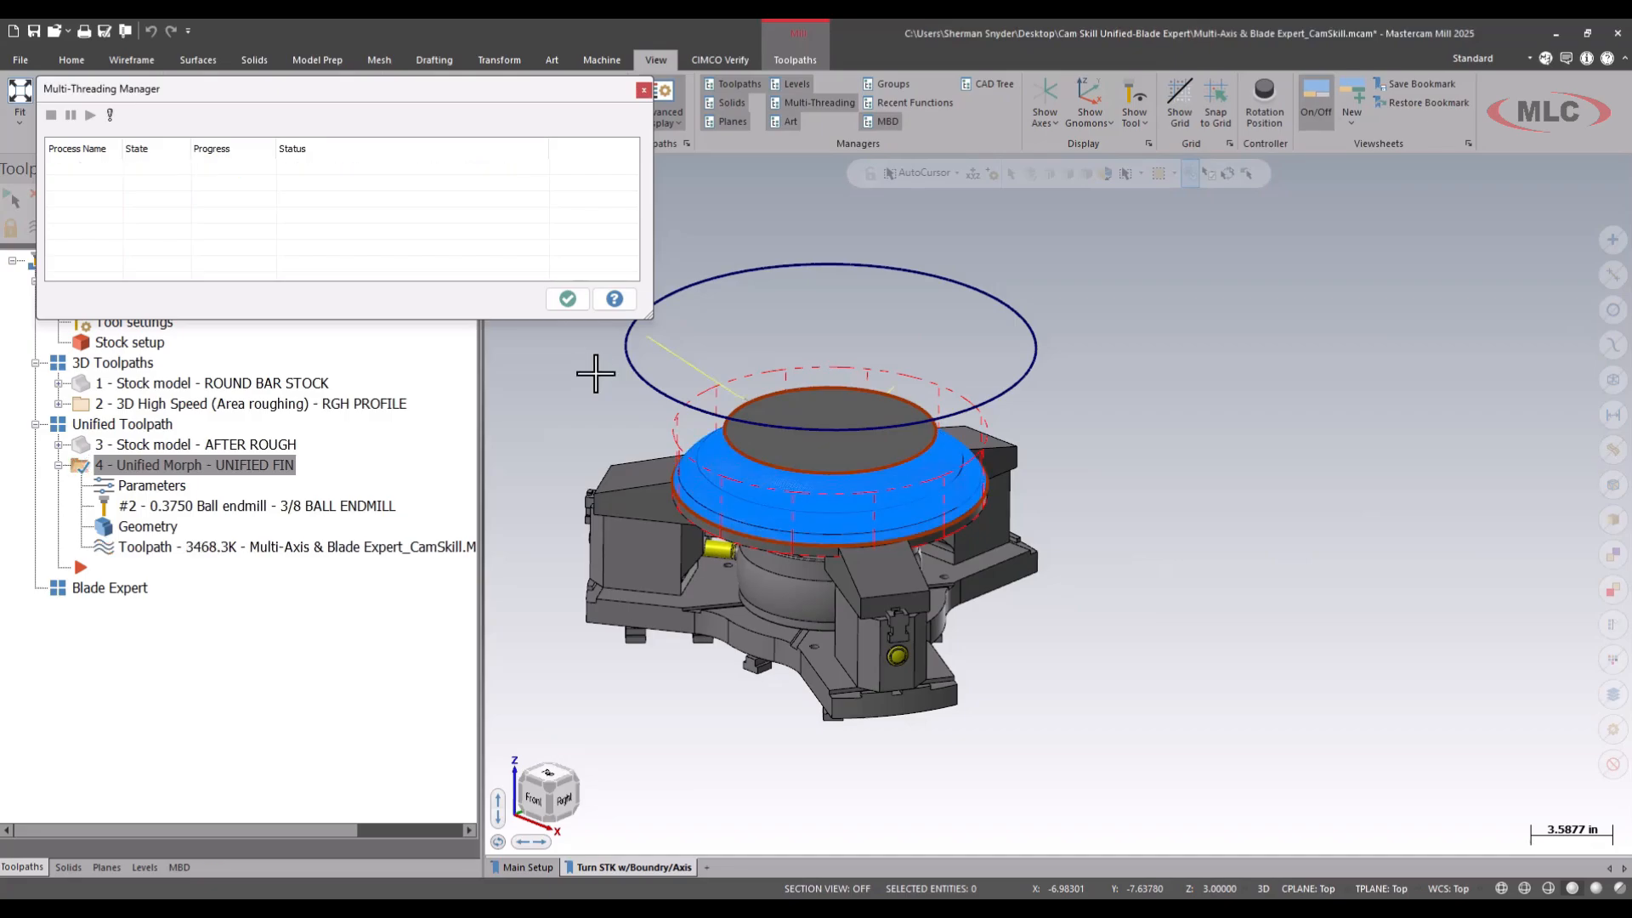
click(568, 298)
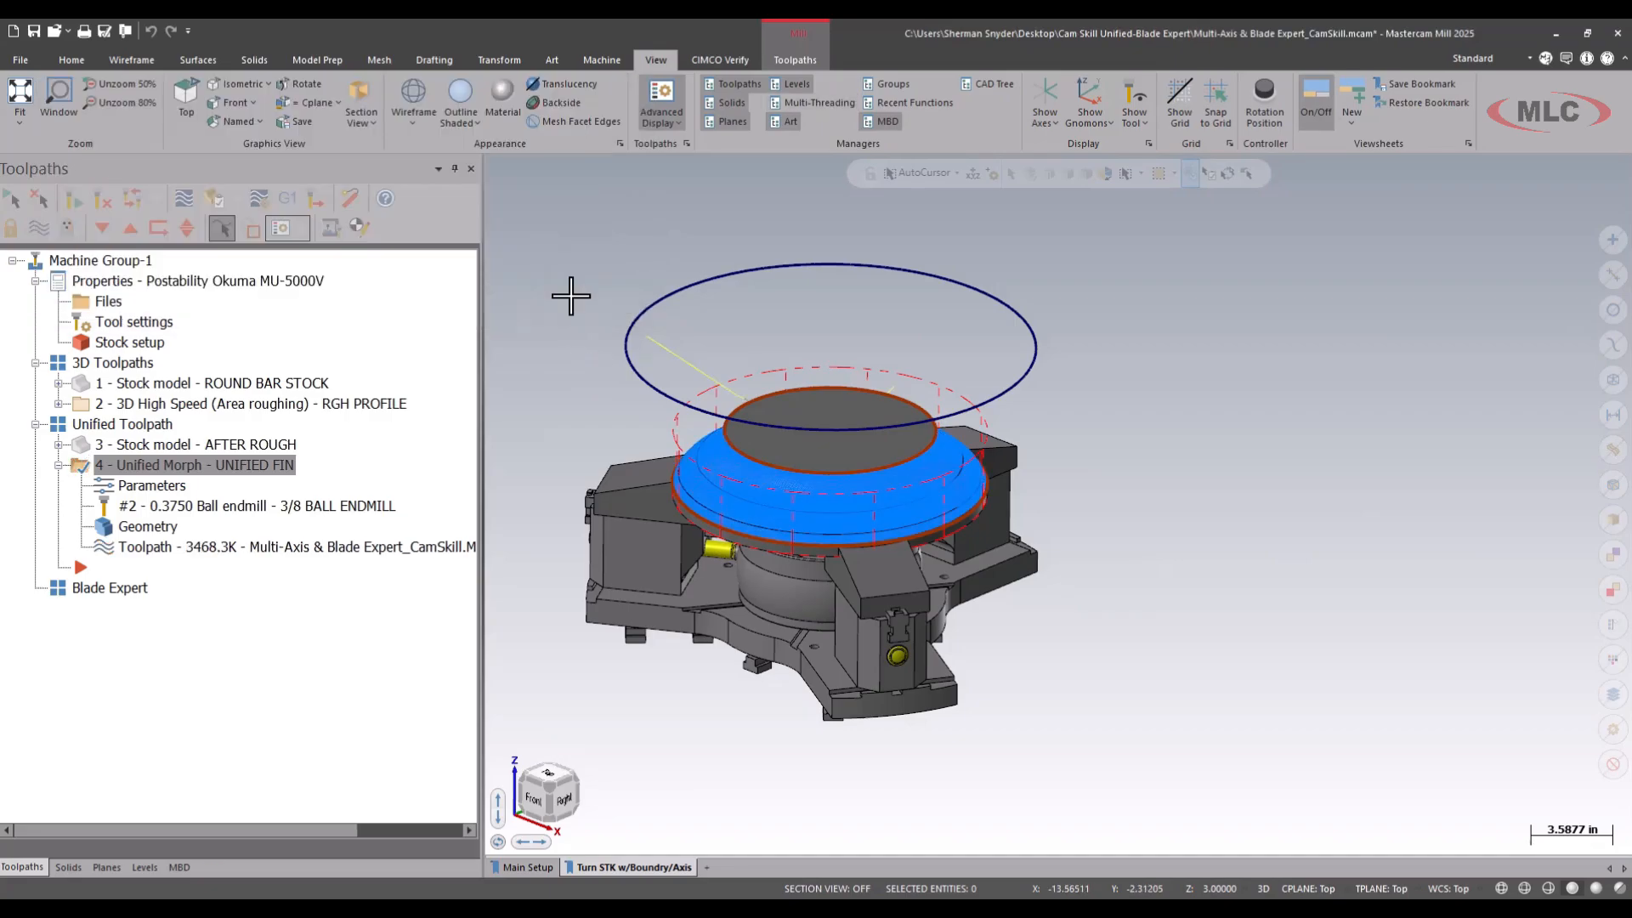
Backplot the UNIFIED FIN toolpath and examine the tool's orientation around the blank from several viewing angles.
click(184, 200)
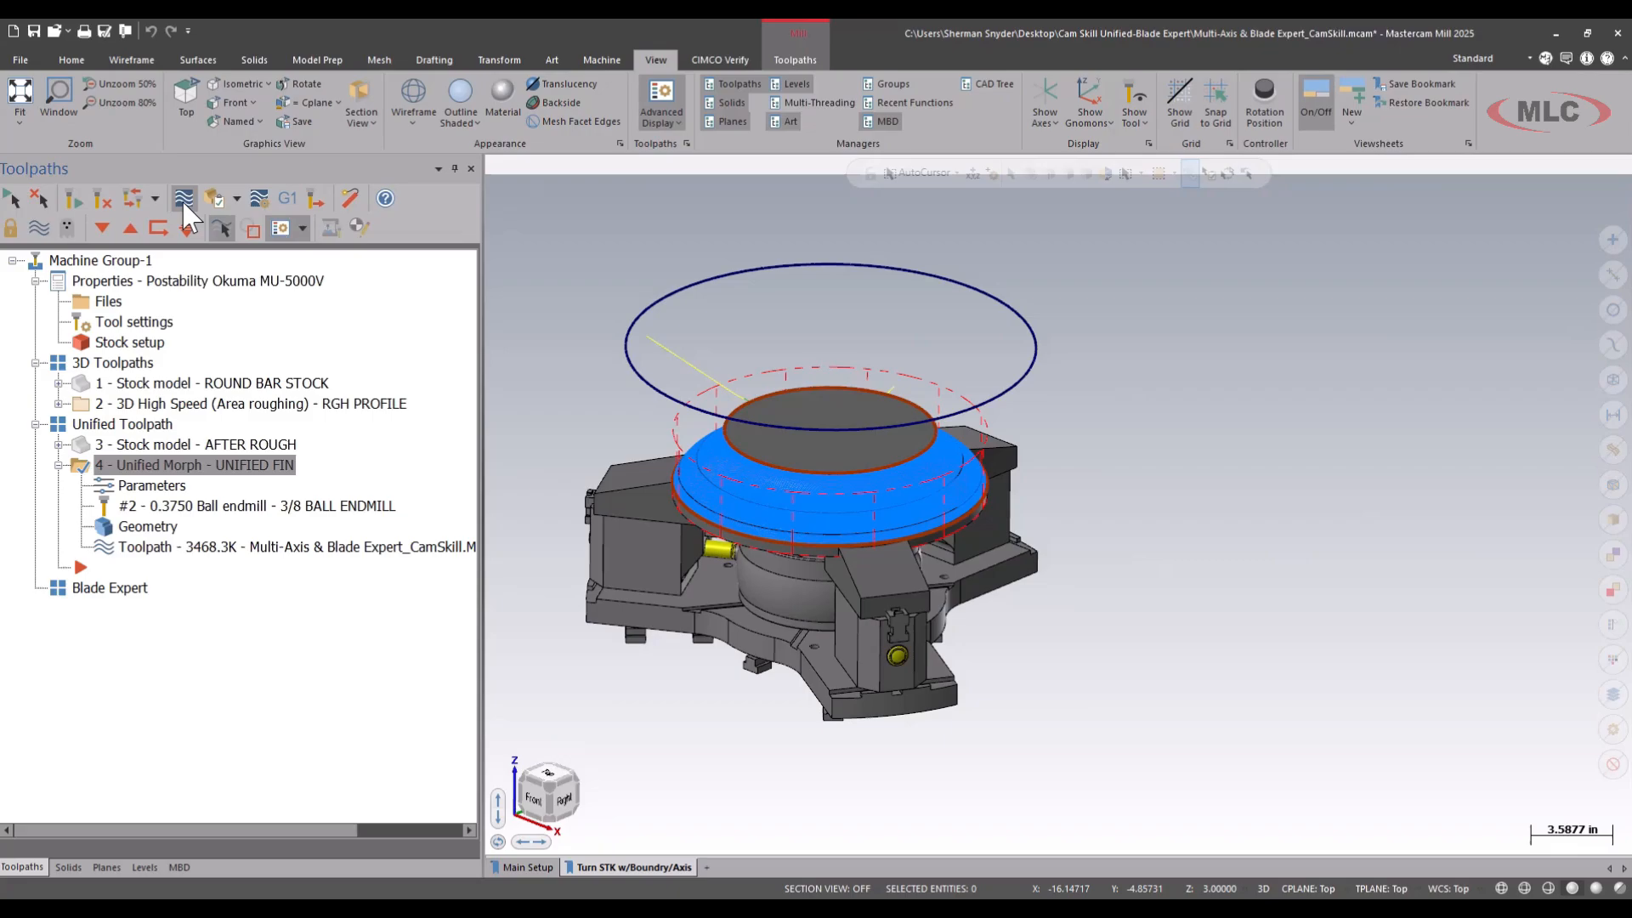
key(s)
key(s)
key(s)
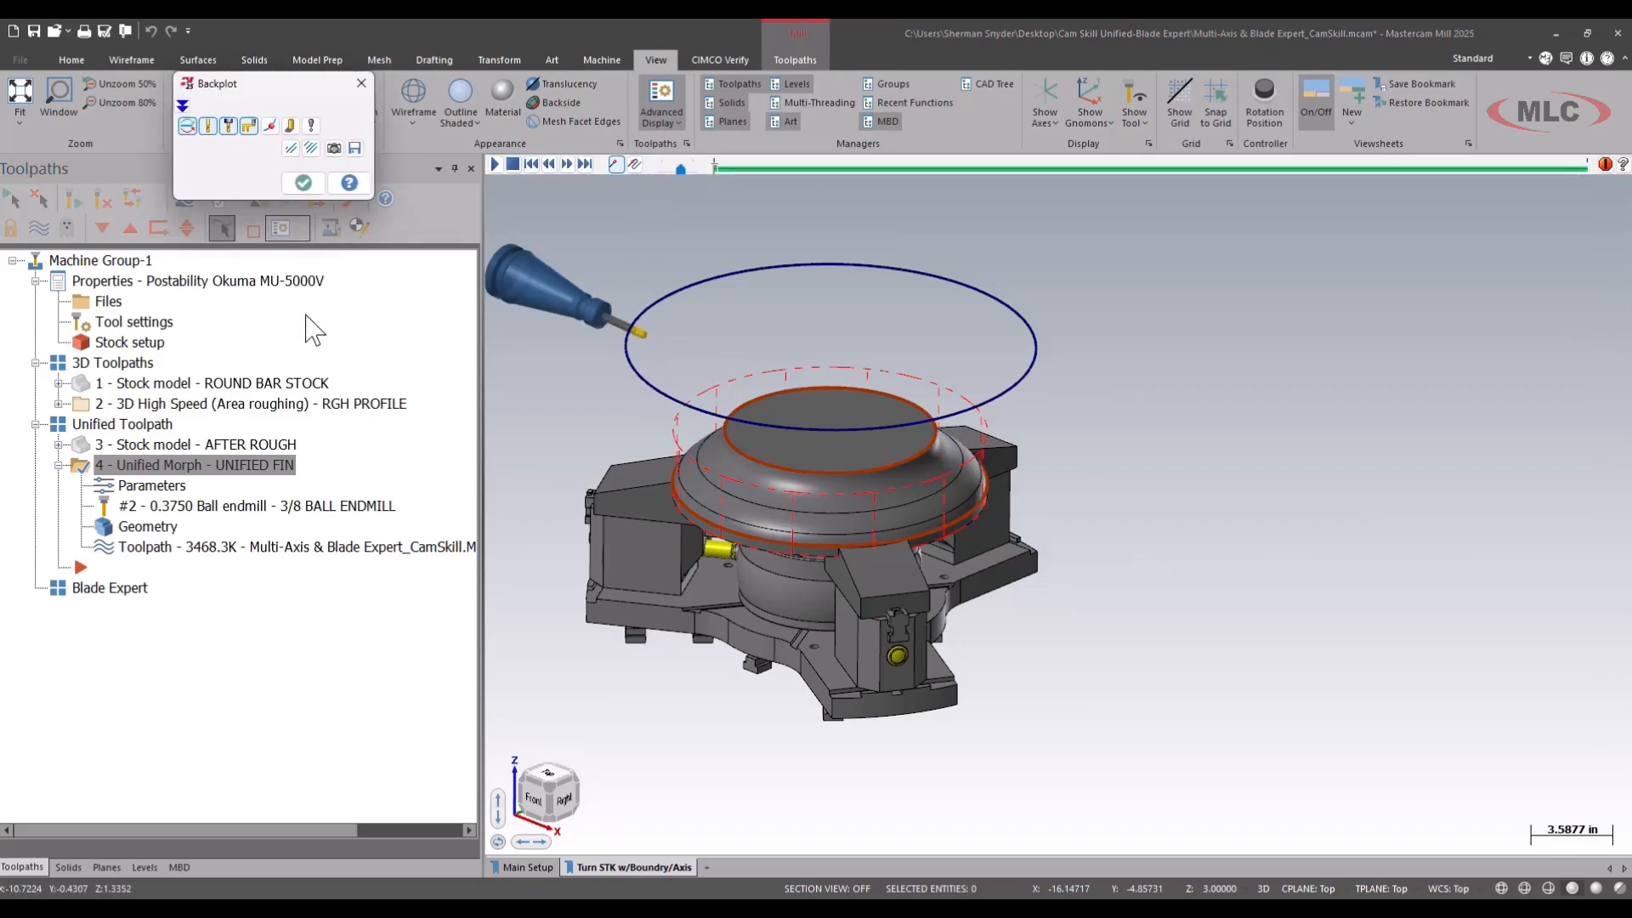
middle_drag(532, 416, 593, 357)
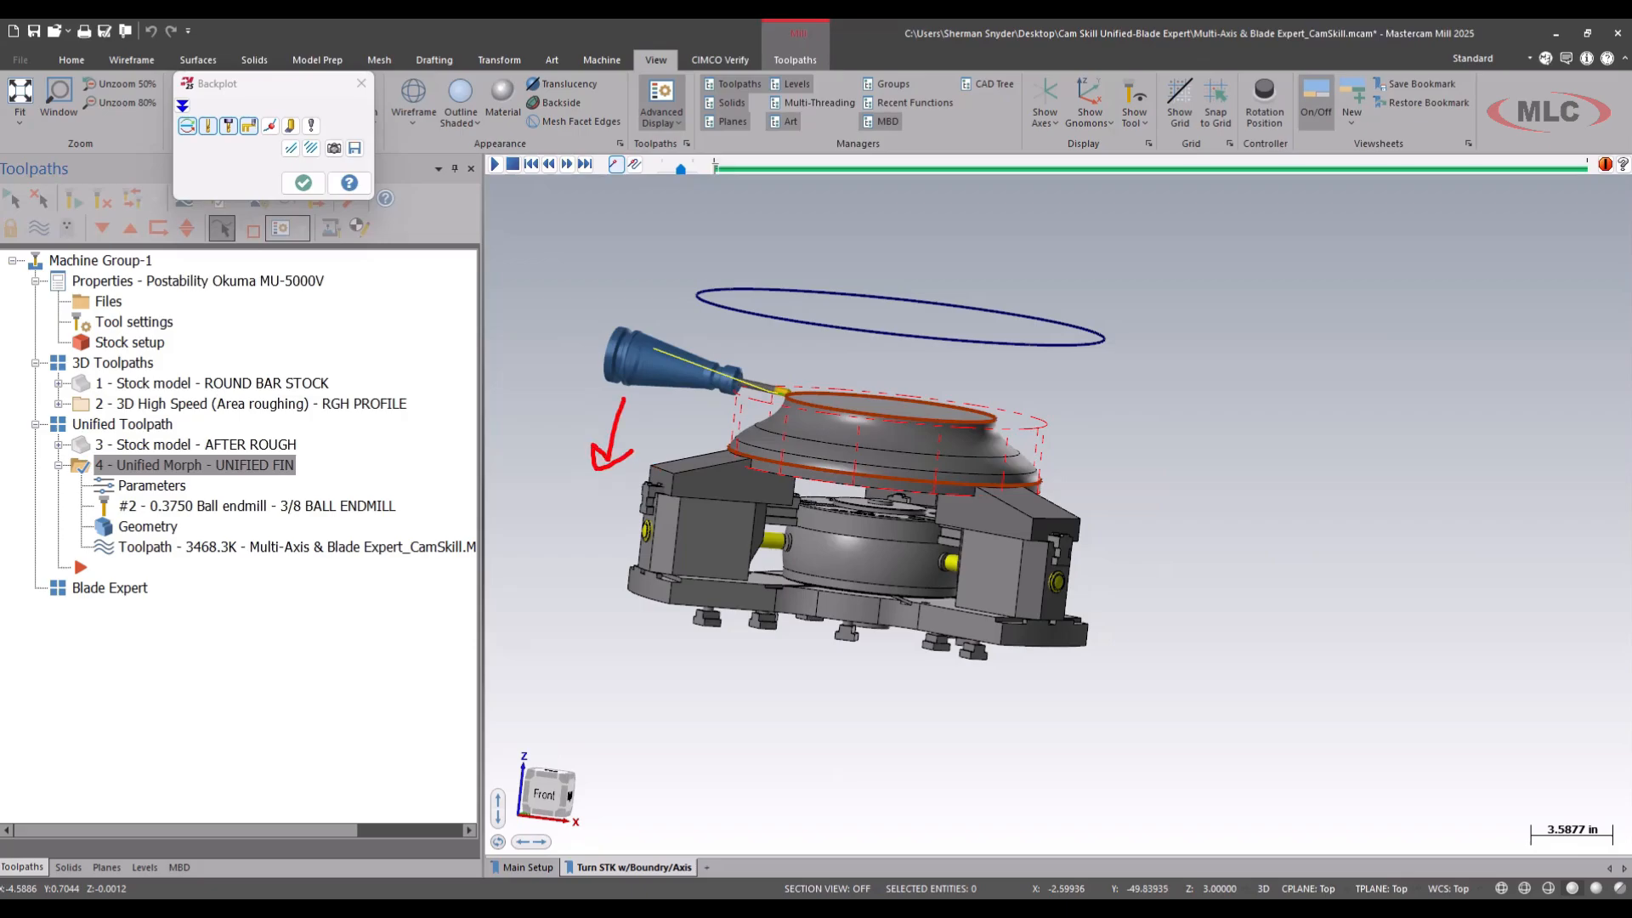
key(Escape)
middle_drag(703, 388, 619, 399)
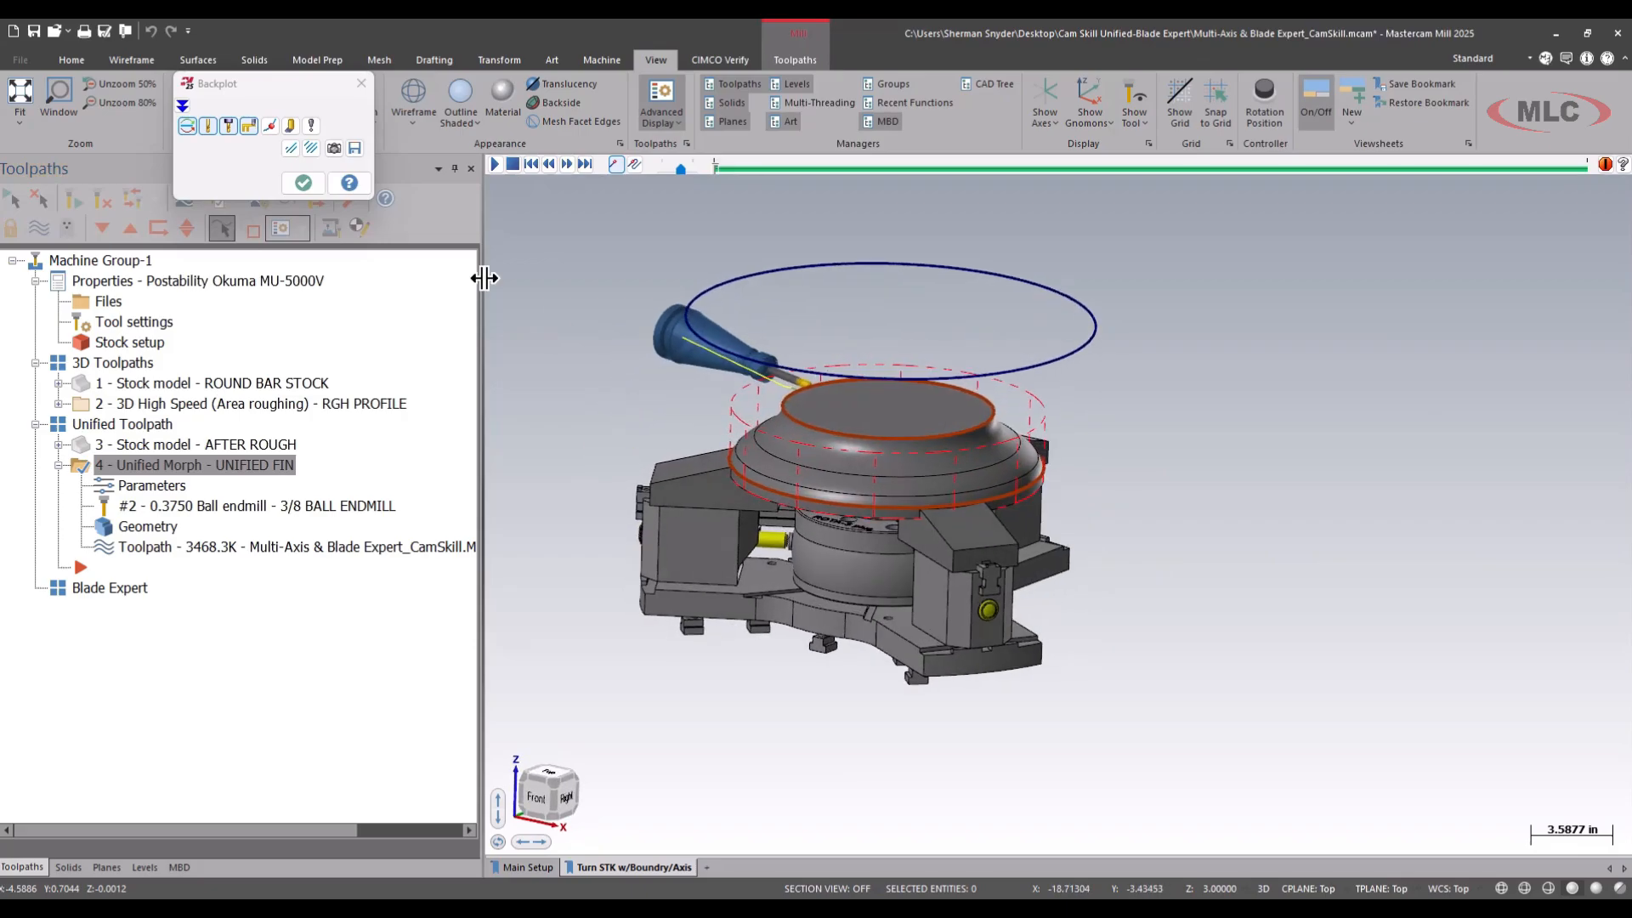
click(495, 165)
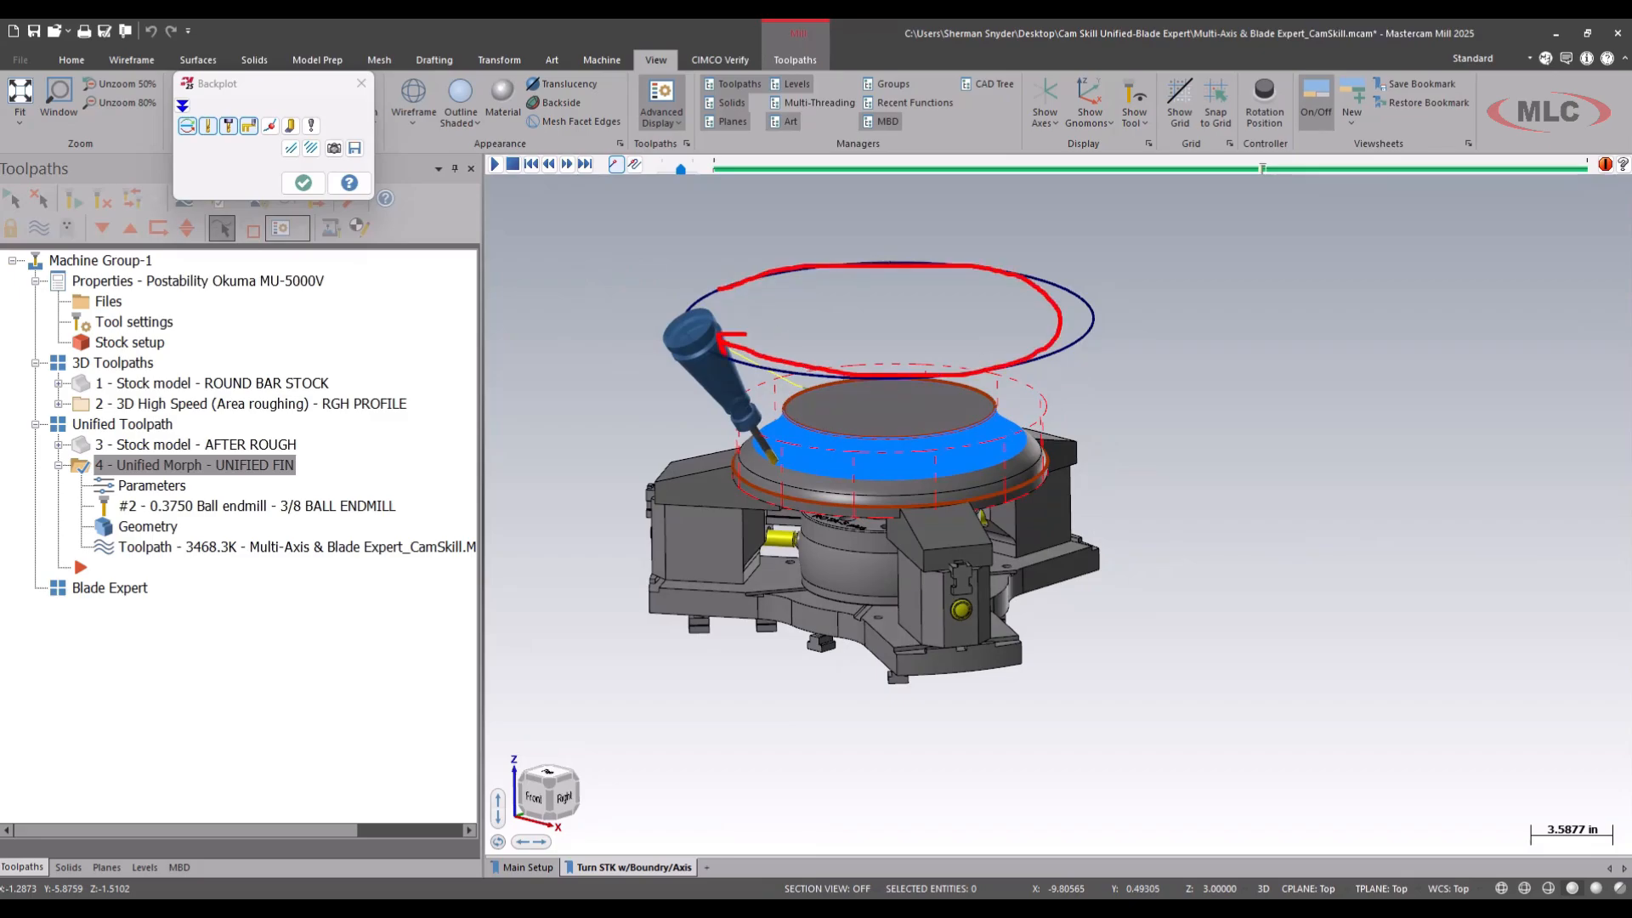
click(303, 182)
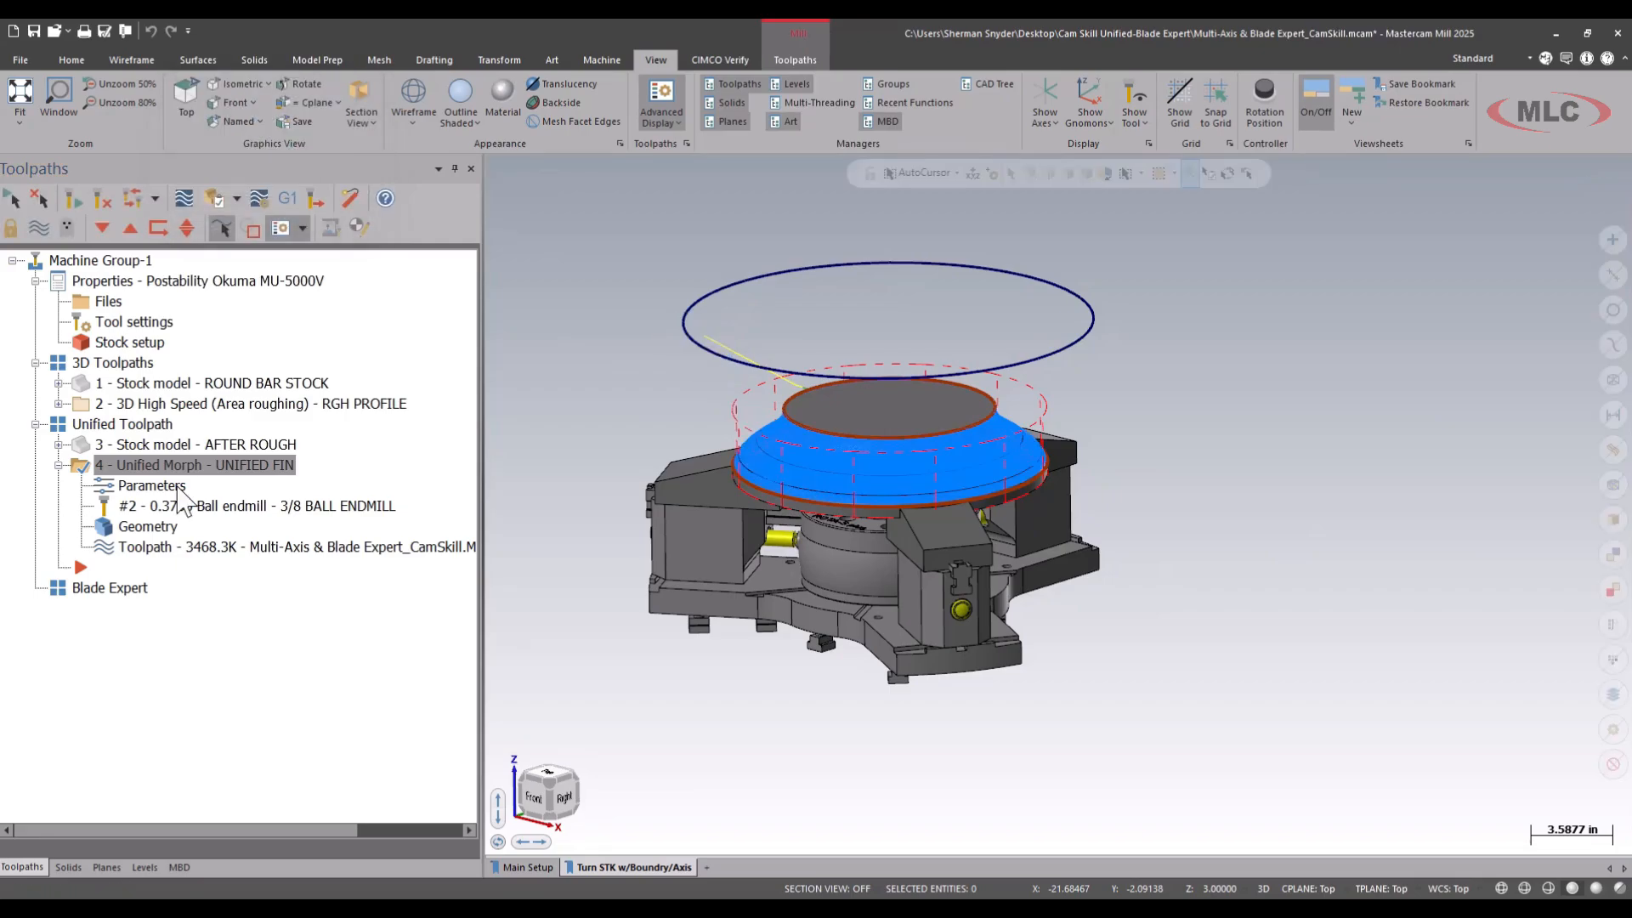
Set the UNIFIED FIN tool axis control to From Chain and select the circle above the part as its chain.
click(153, 486)
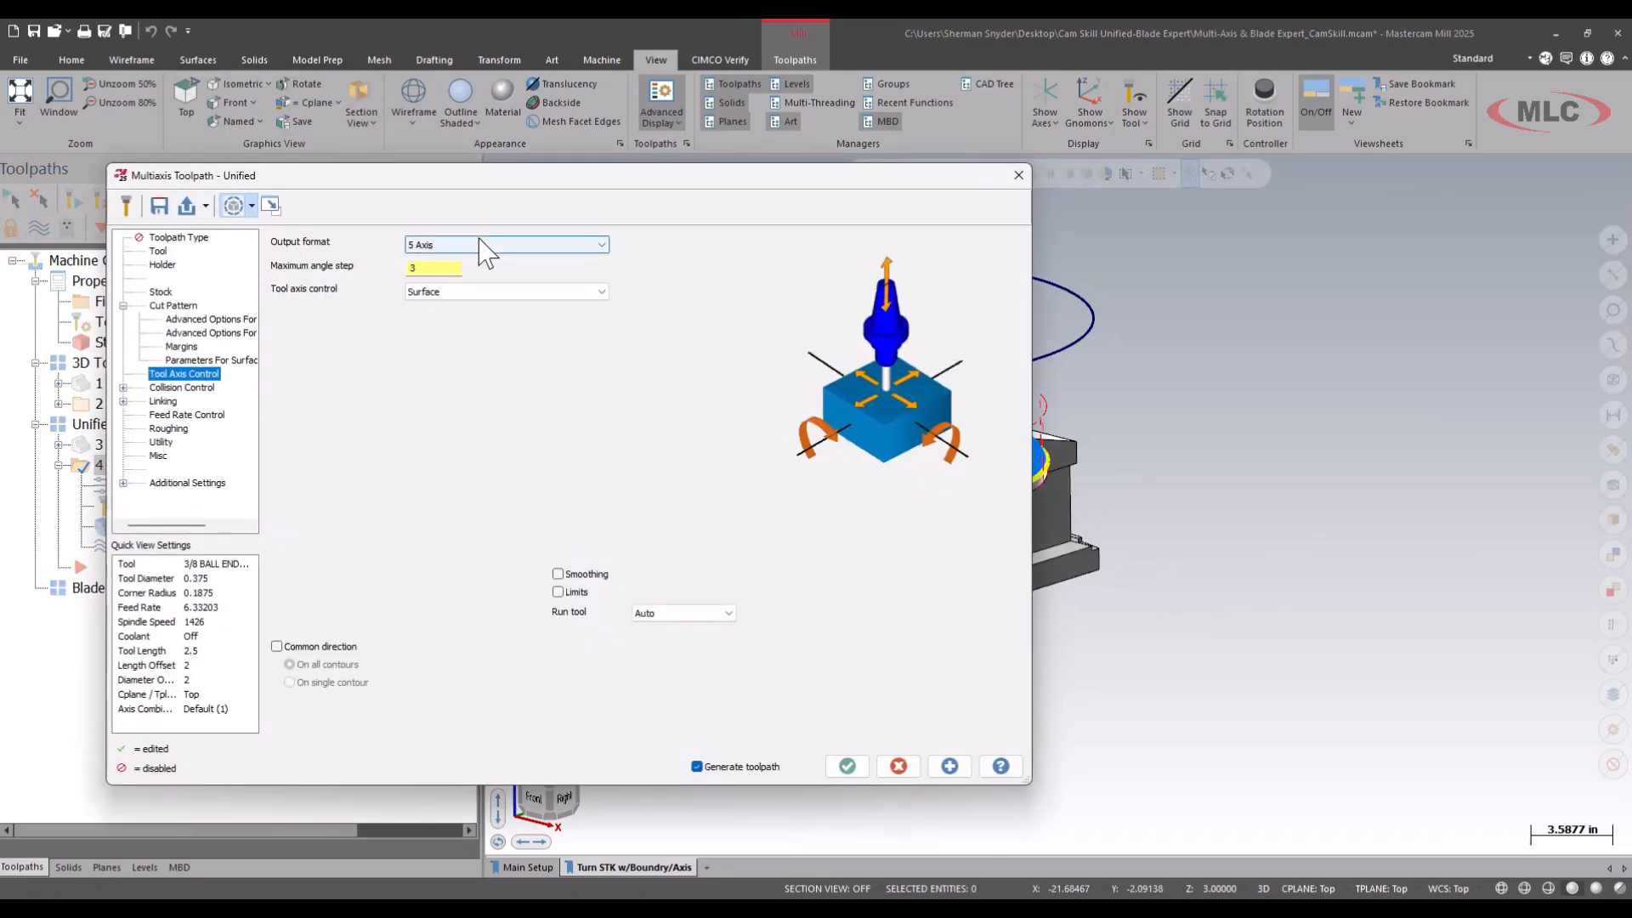
click(469, 293)
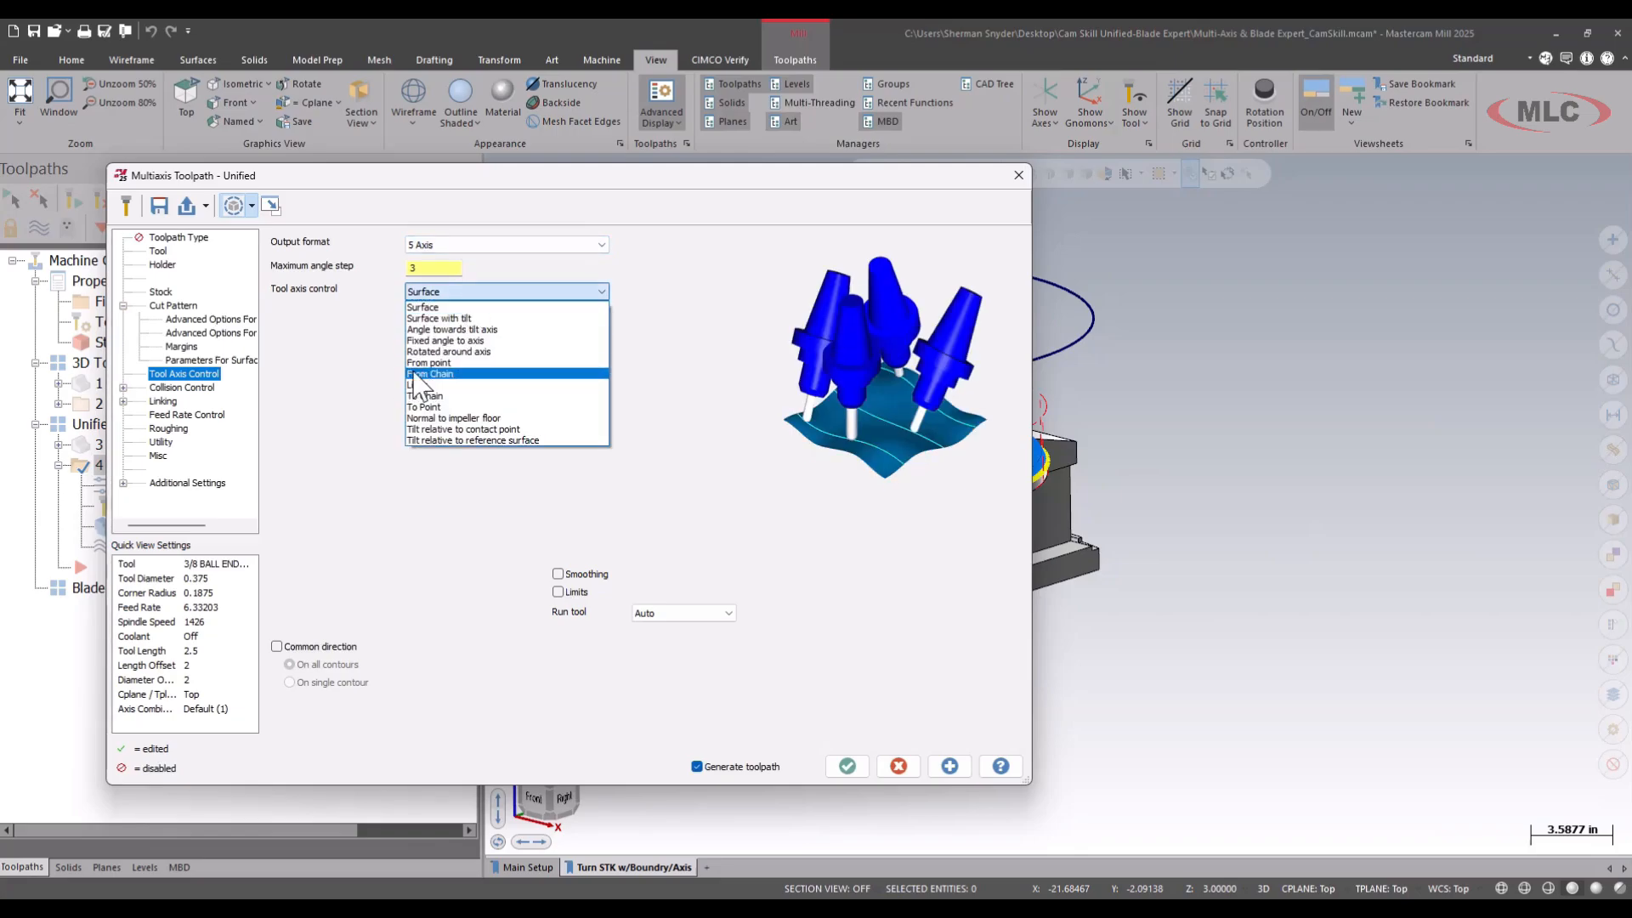
click(488, 374)
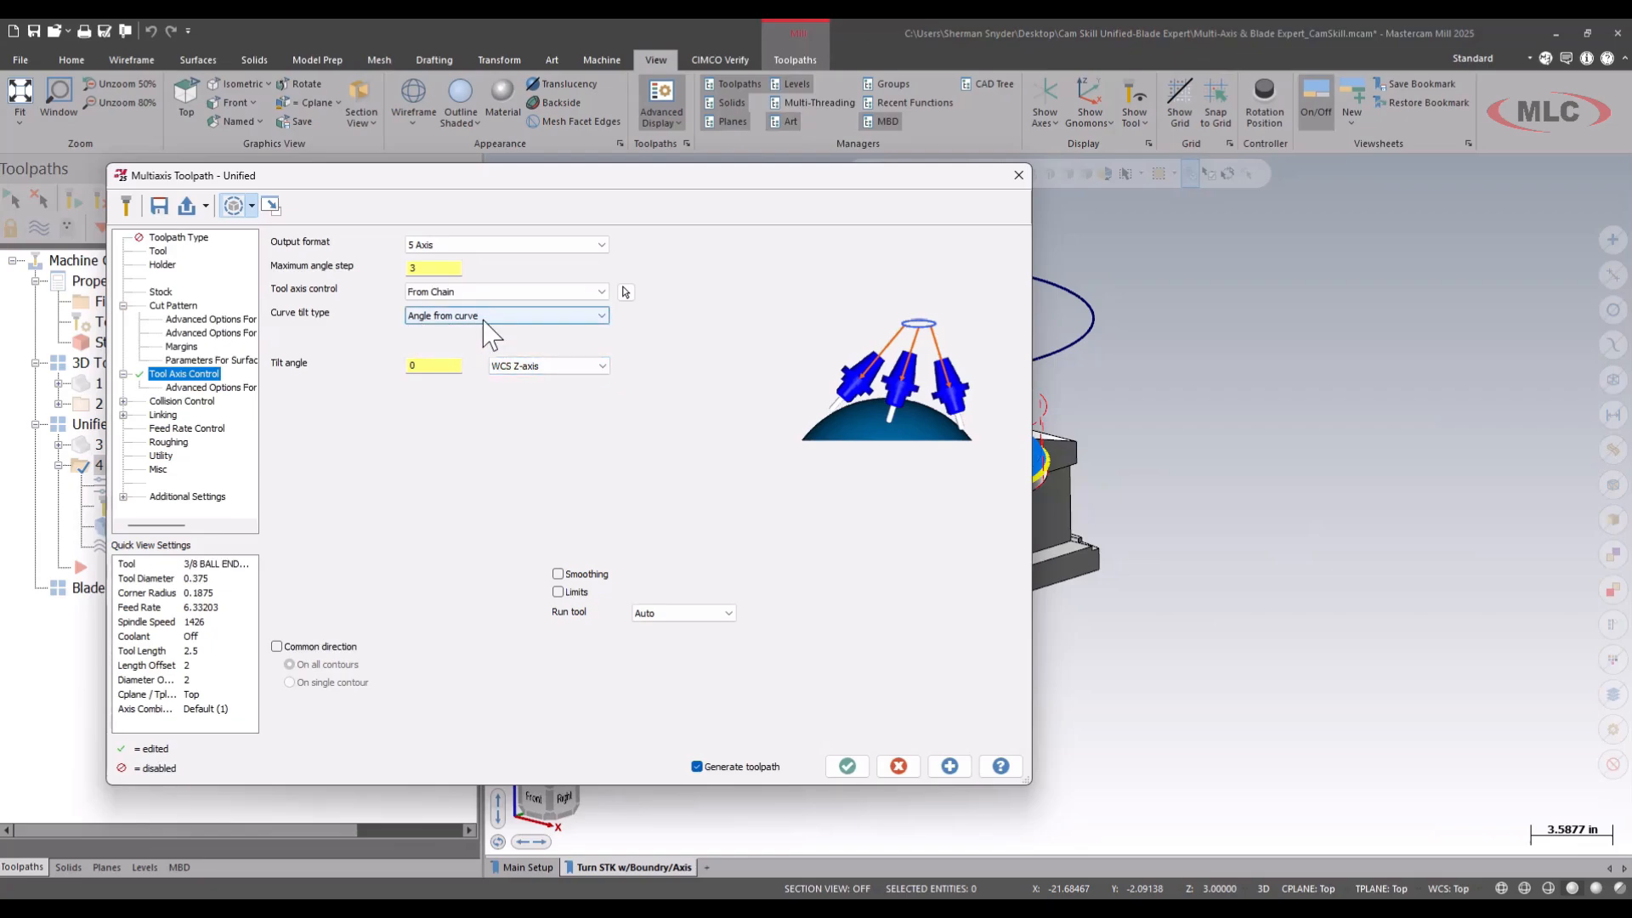
click(452, 364)
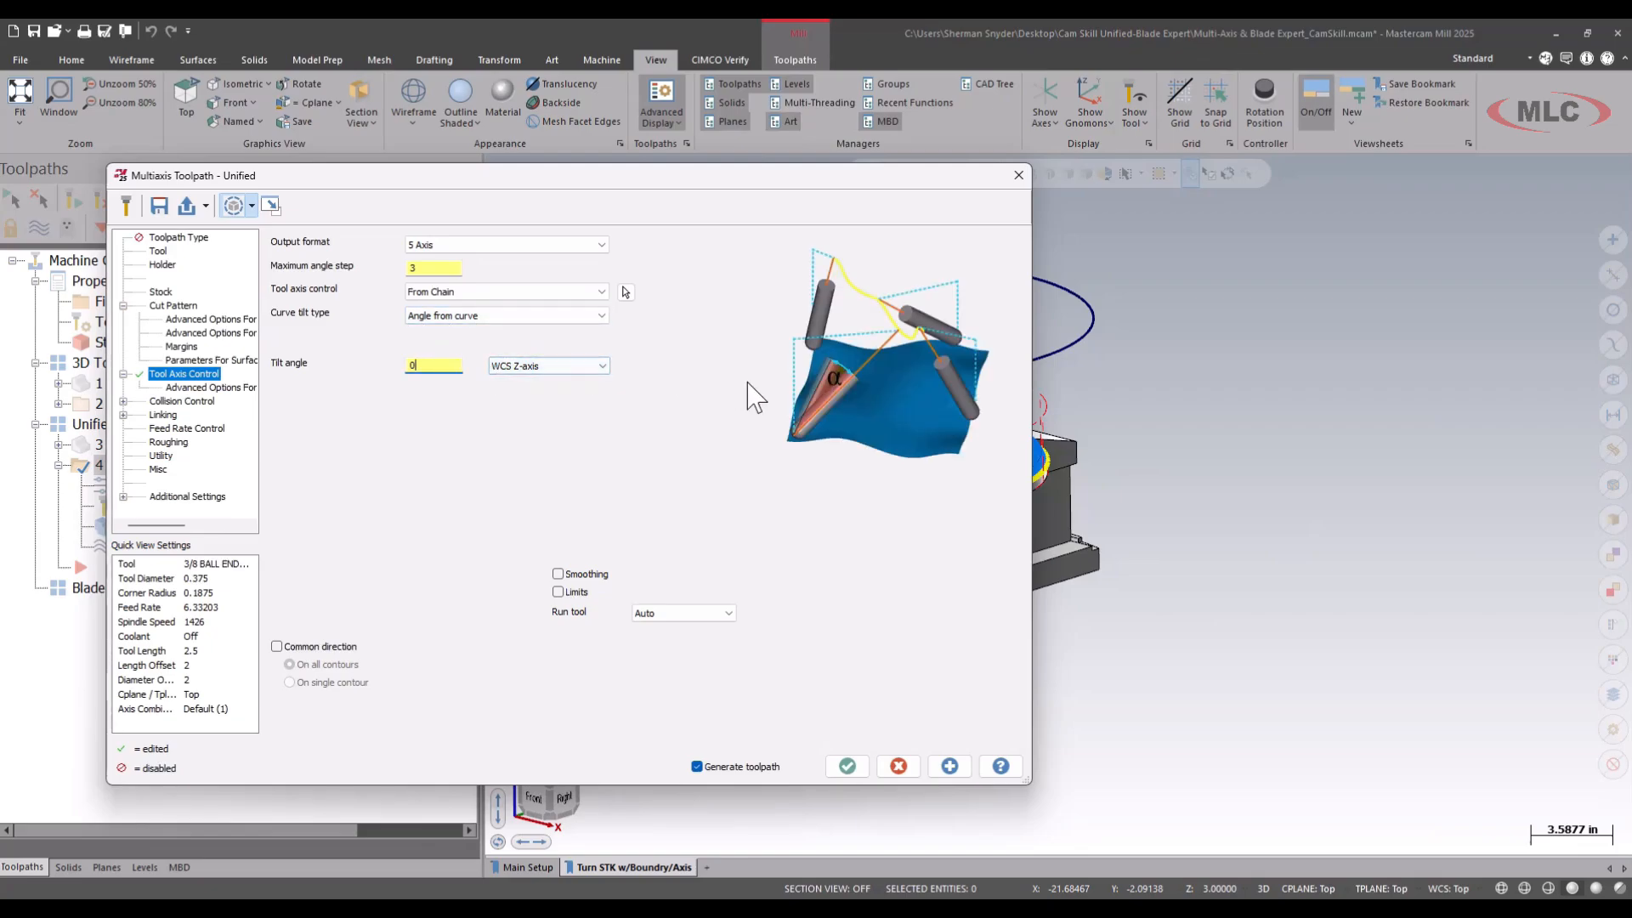
click(627, 292)
click(736, 281)
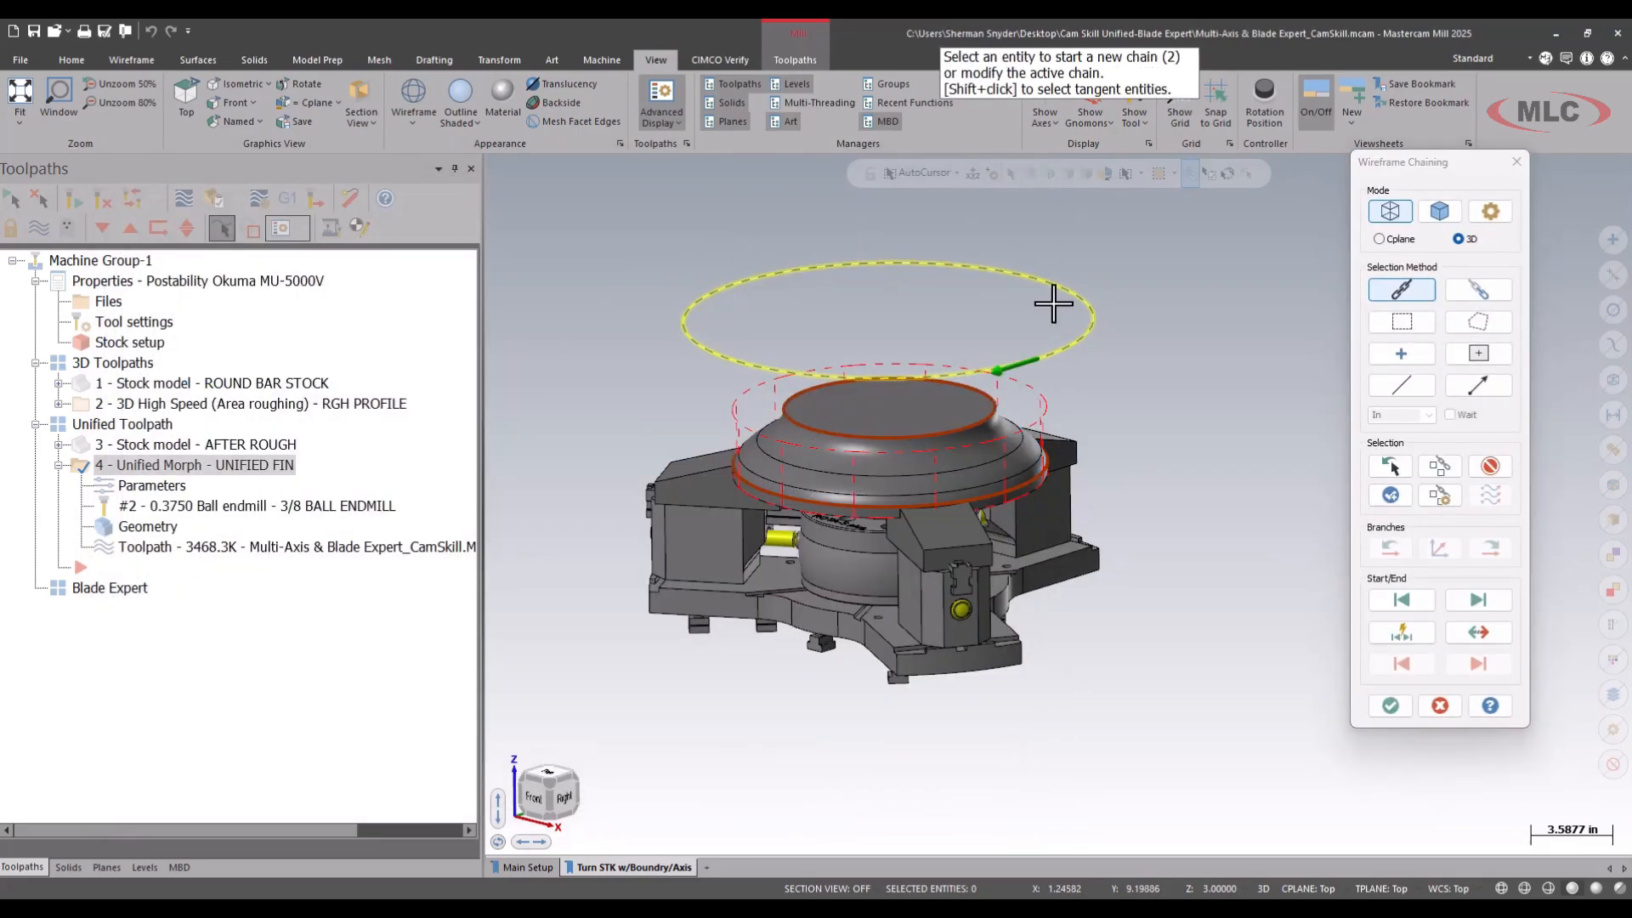
click(1389, 705)
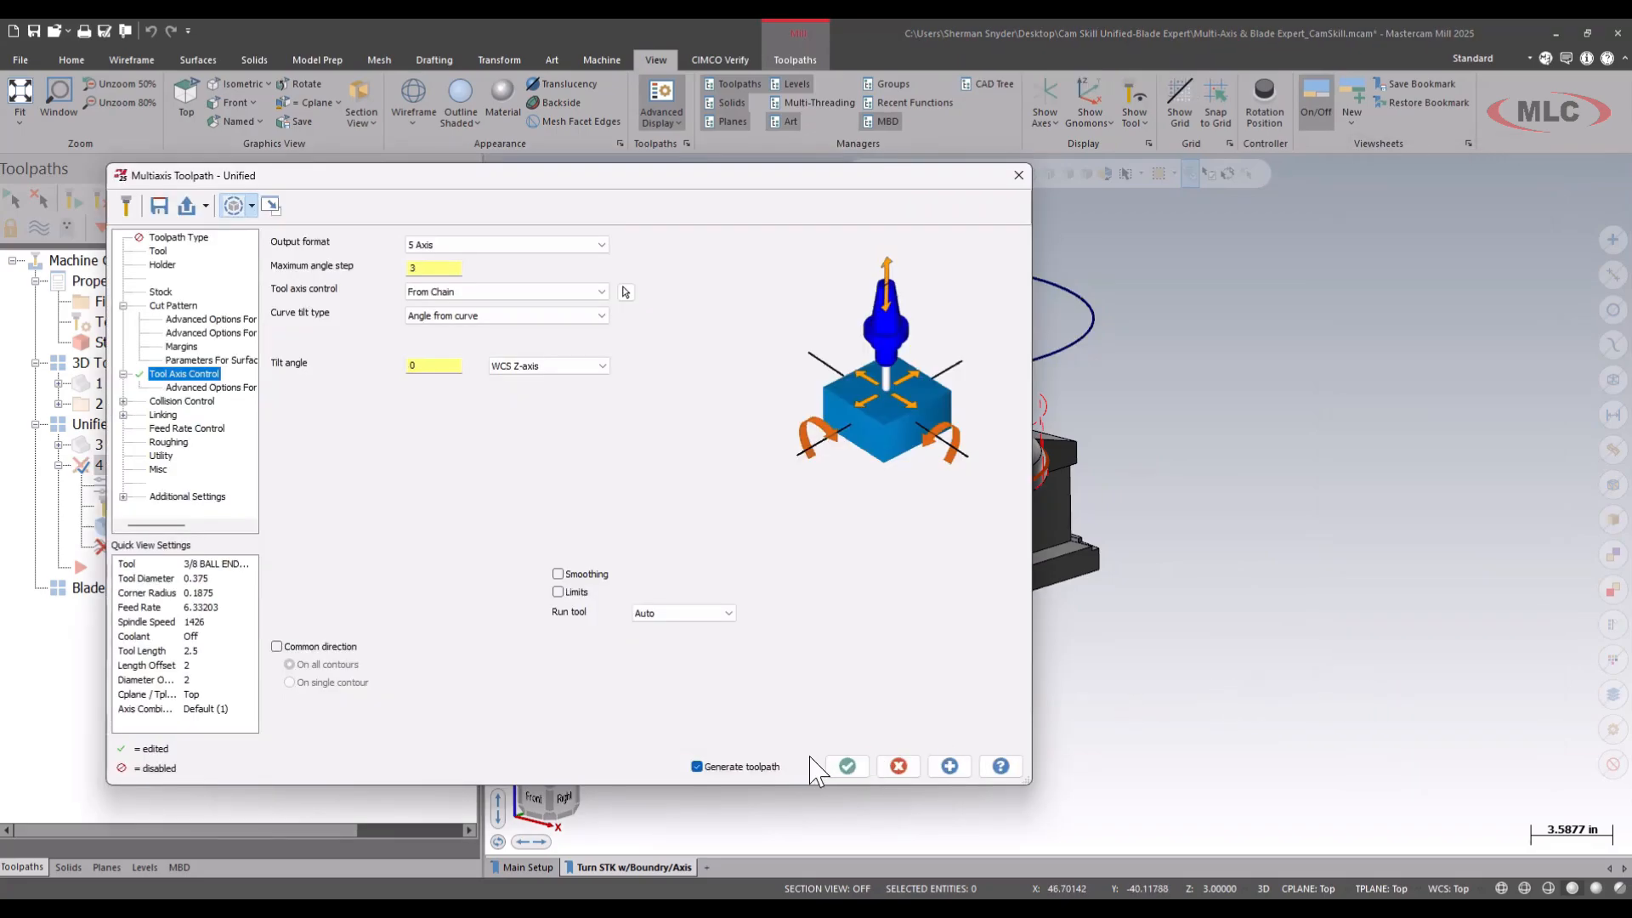
Accept the From Chain tool axis parameters and follow the UNIFIED FIN regeneration in the Multi-Threading Manager.
click(847, 766)
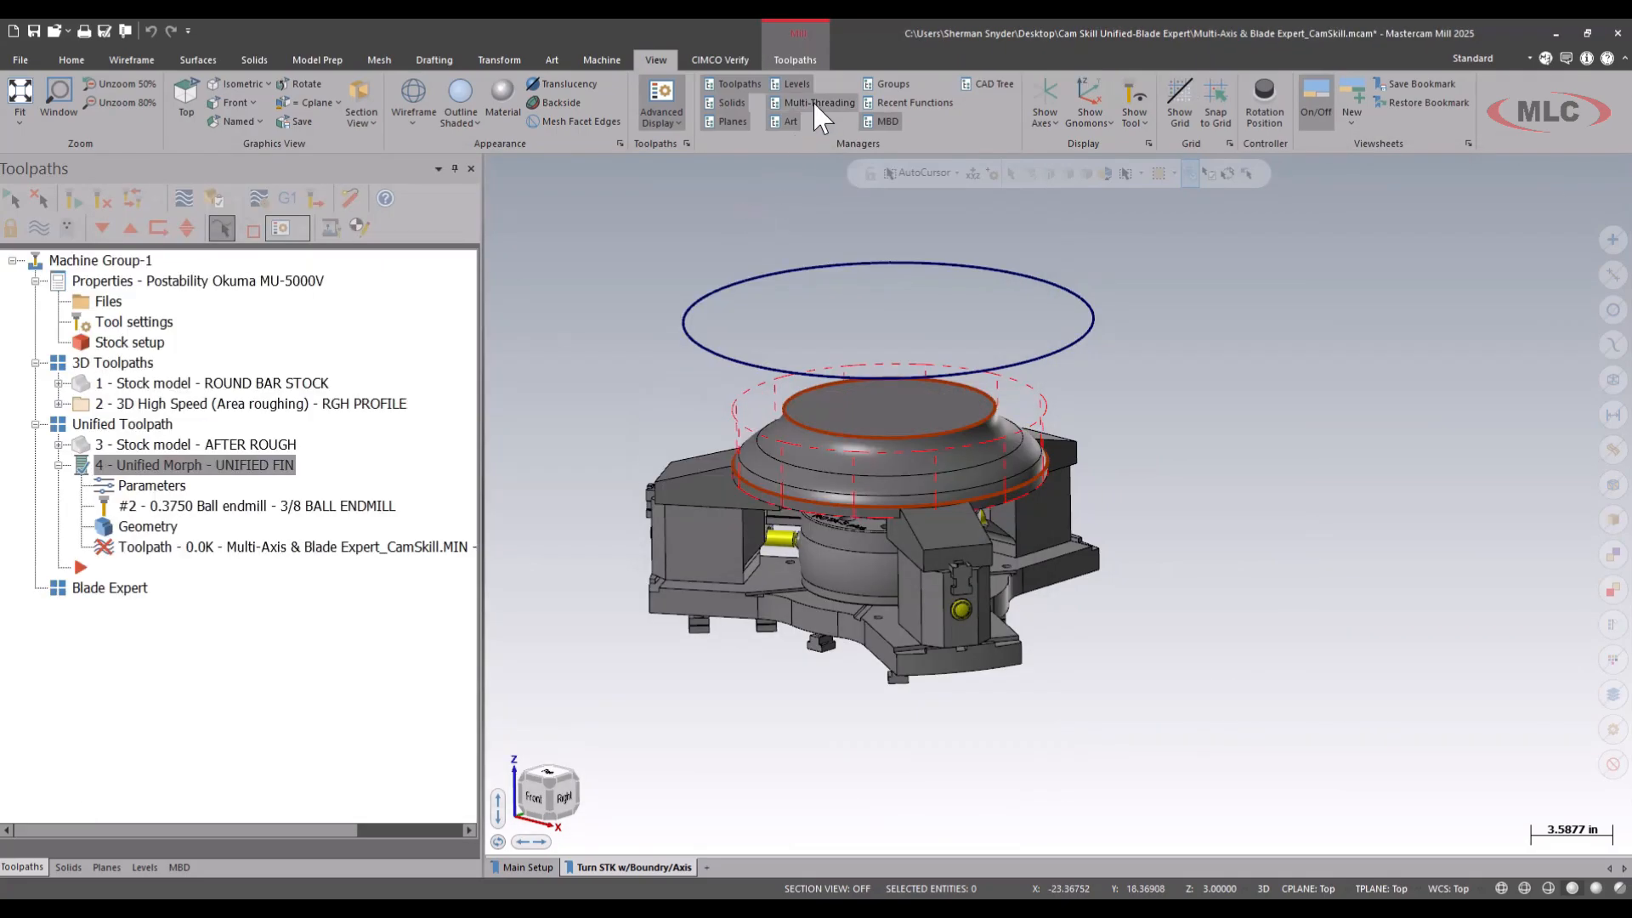
click(819, 104)
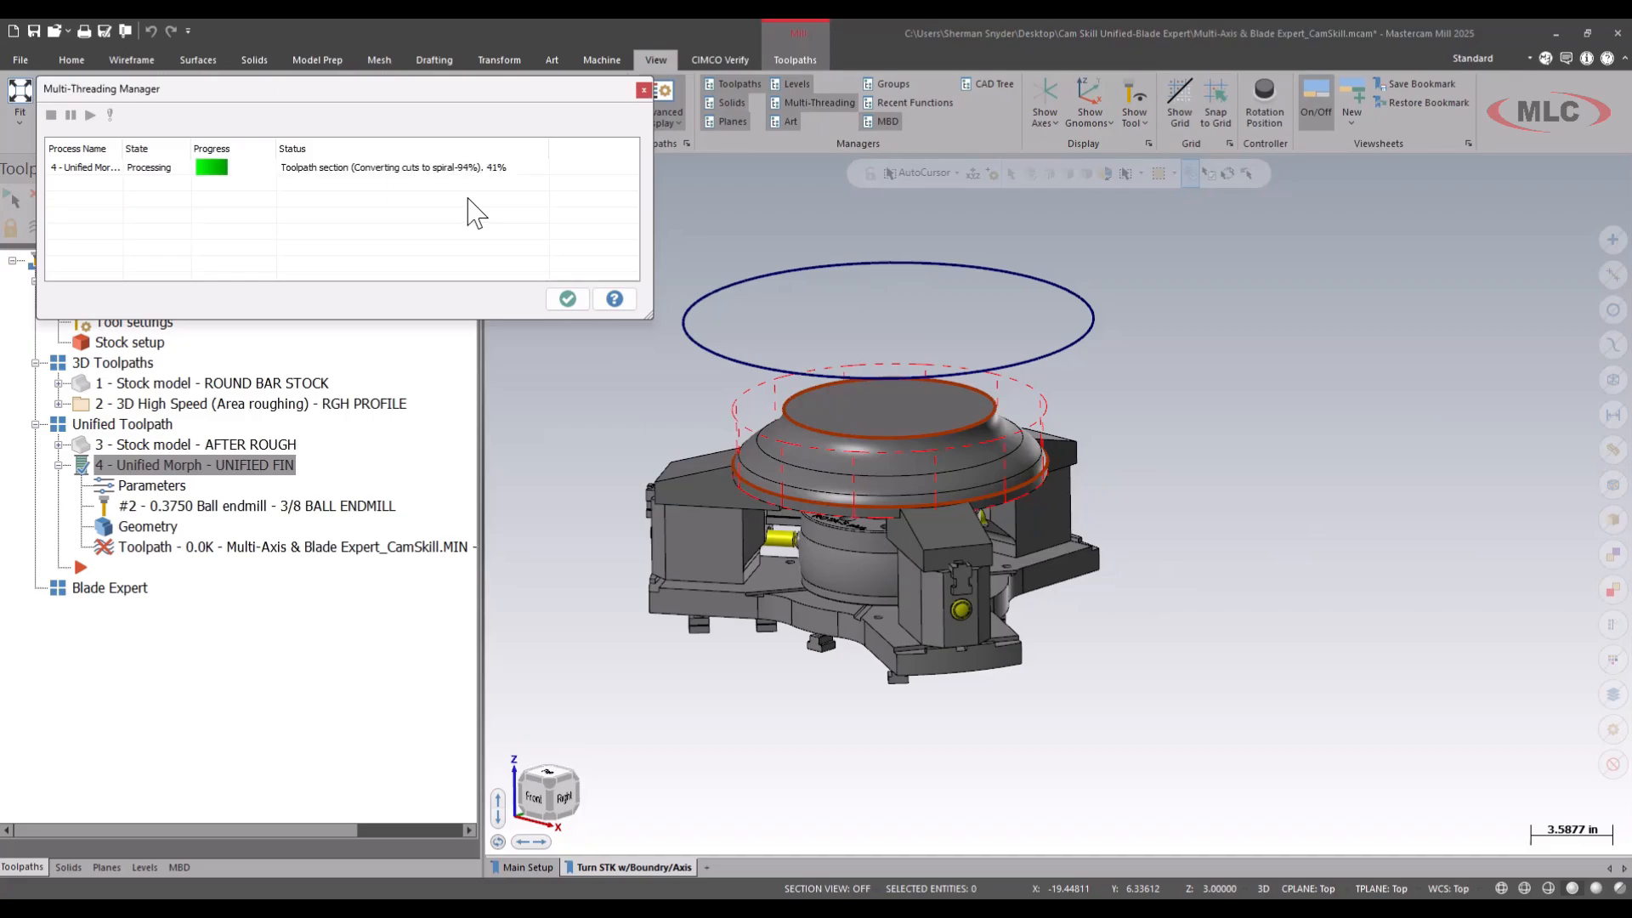
click(567, 298)
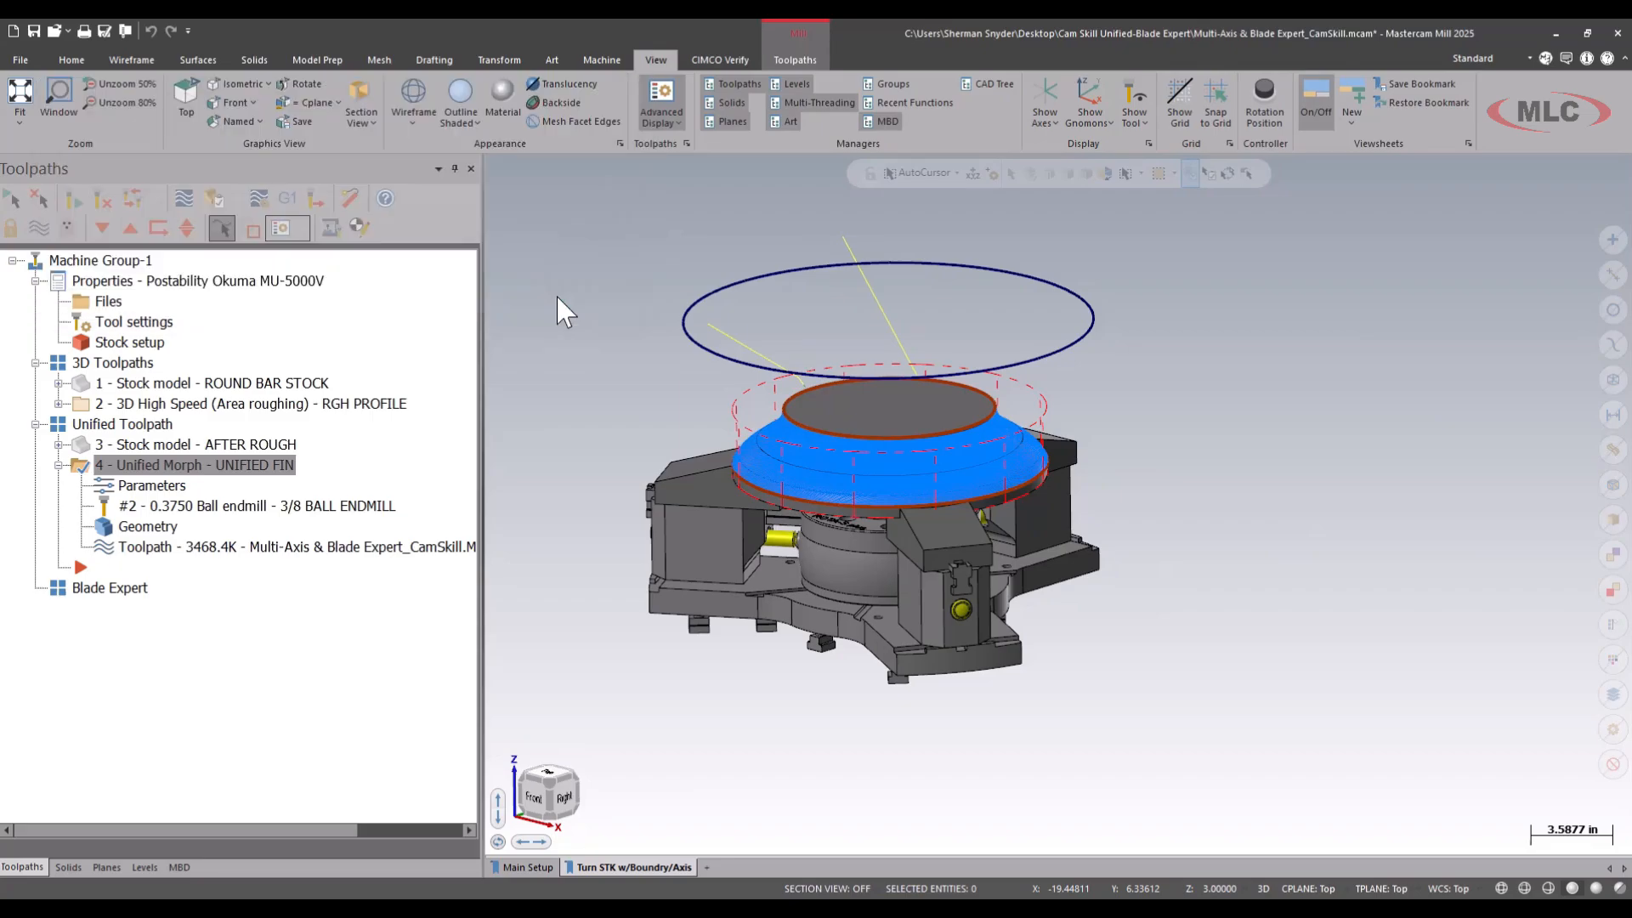
Backplot the UNIFIED FIN toolpath at reduced speed and examine how the tool tilts relative to the circle above the part.
click(183, 198)
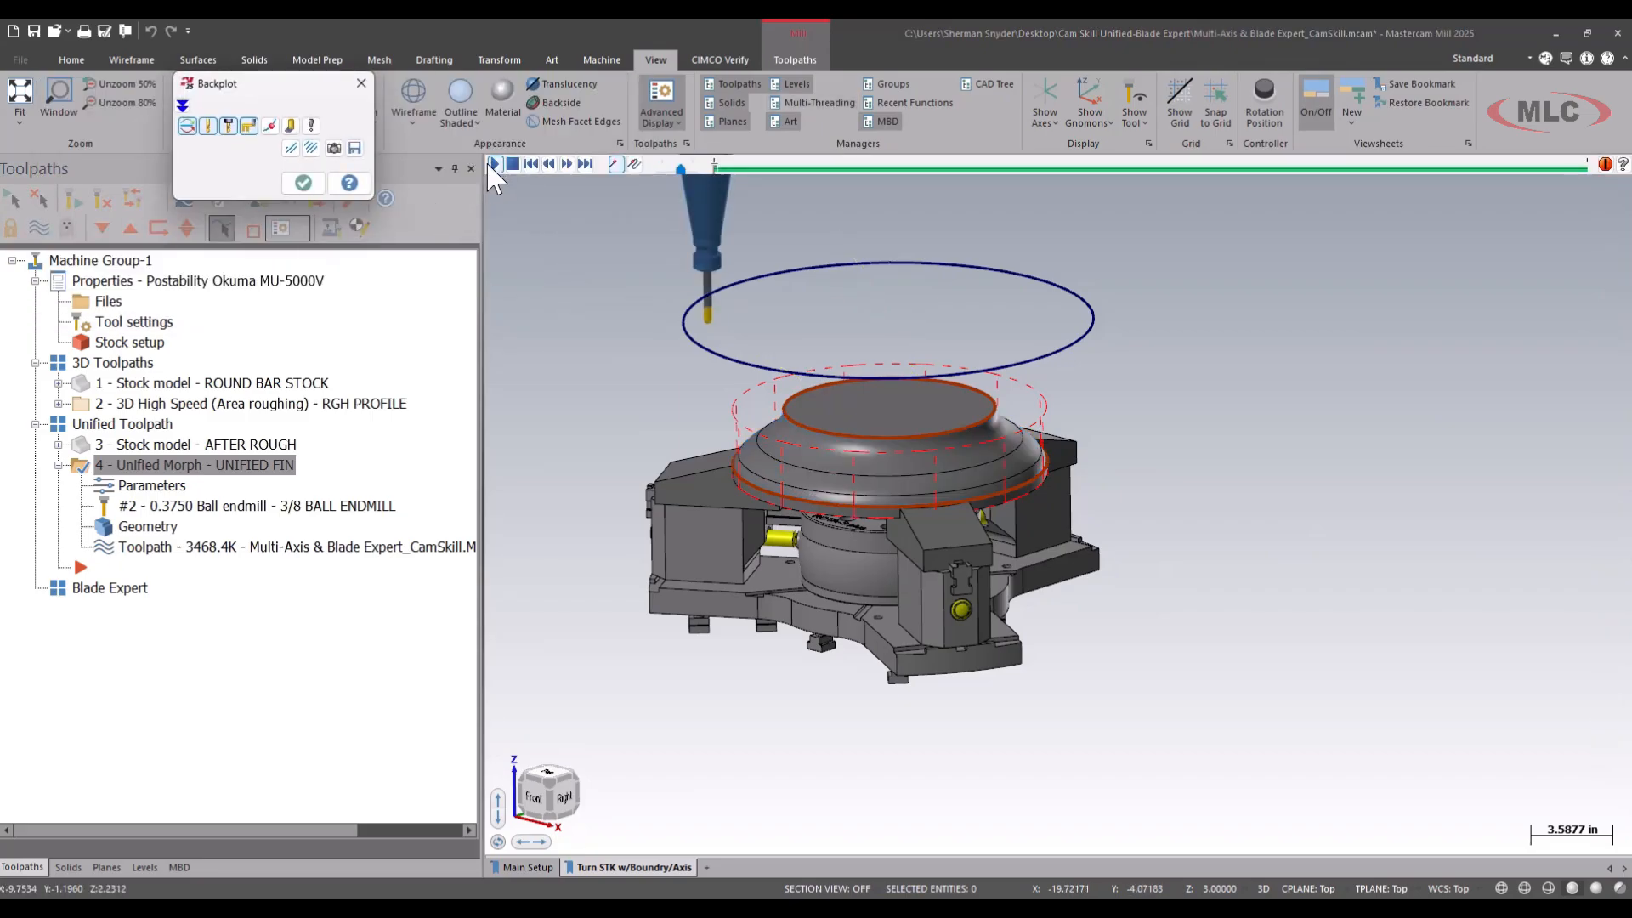
click(494, 164)
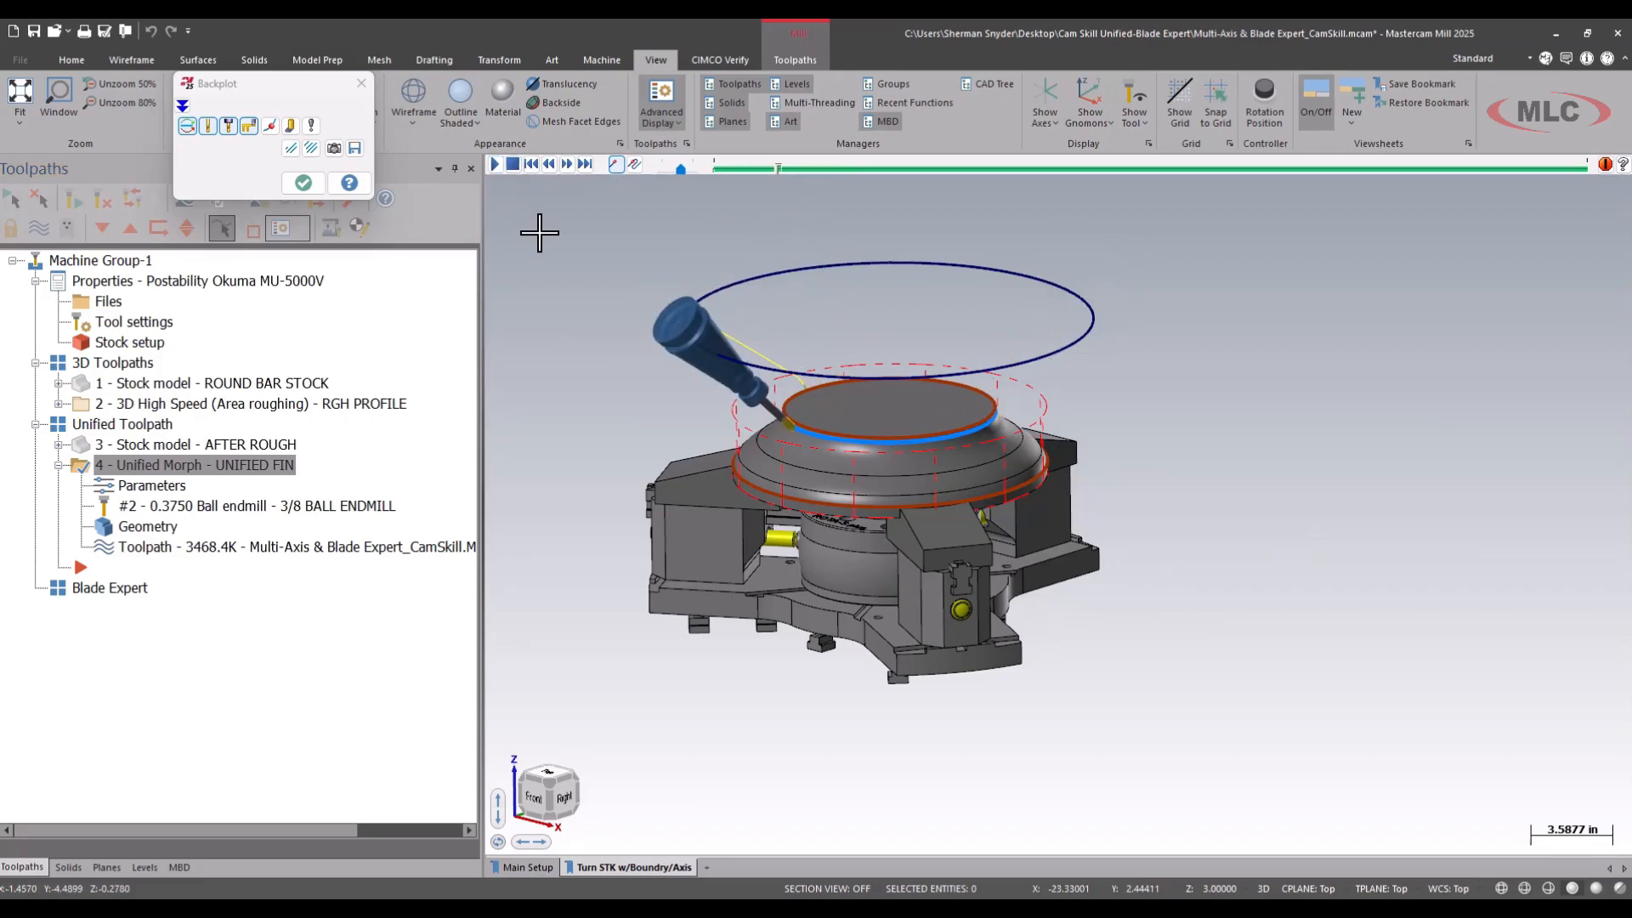
mouse_move(706, 337)
middle_down()
mouse_move(757, 331)
mouse_move(683, 323)
mouse_move(747, 328)
mouse_move(731, 325)
middle_up()
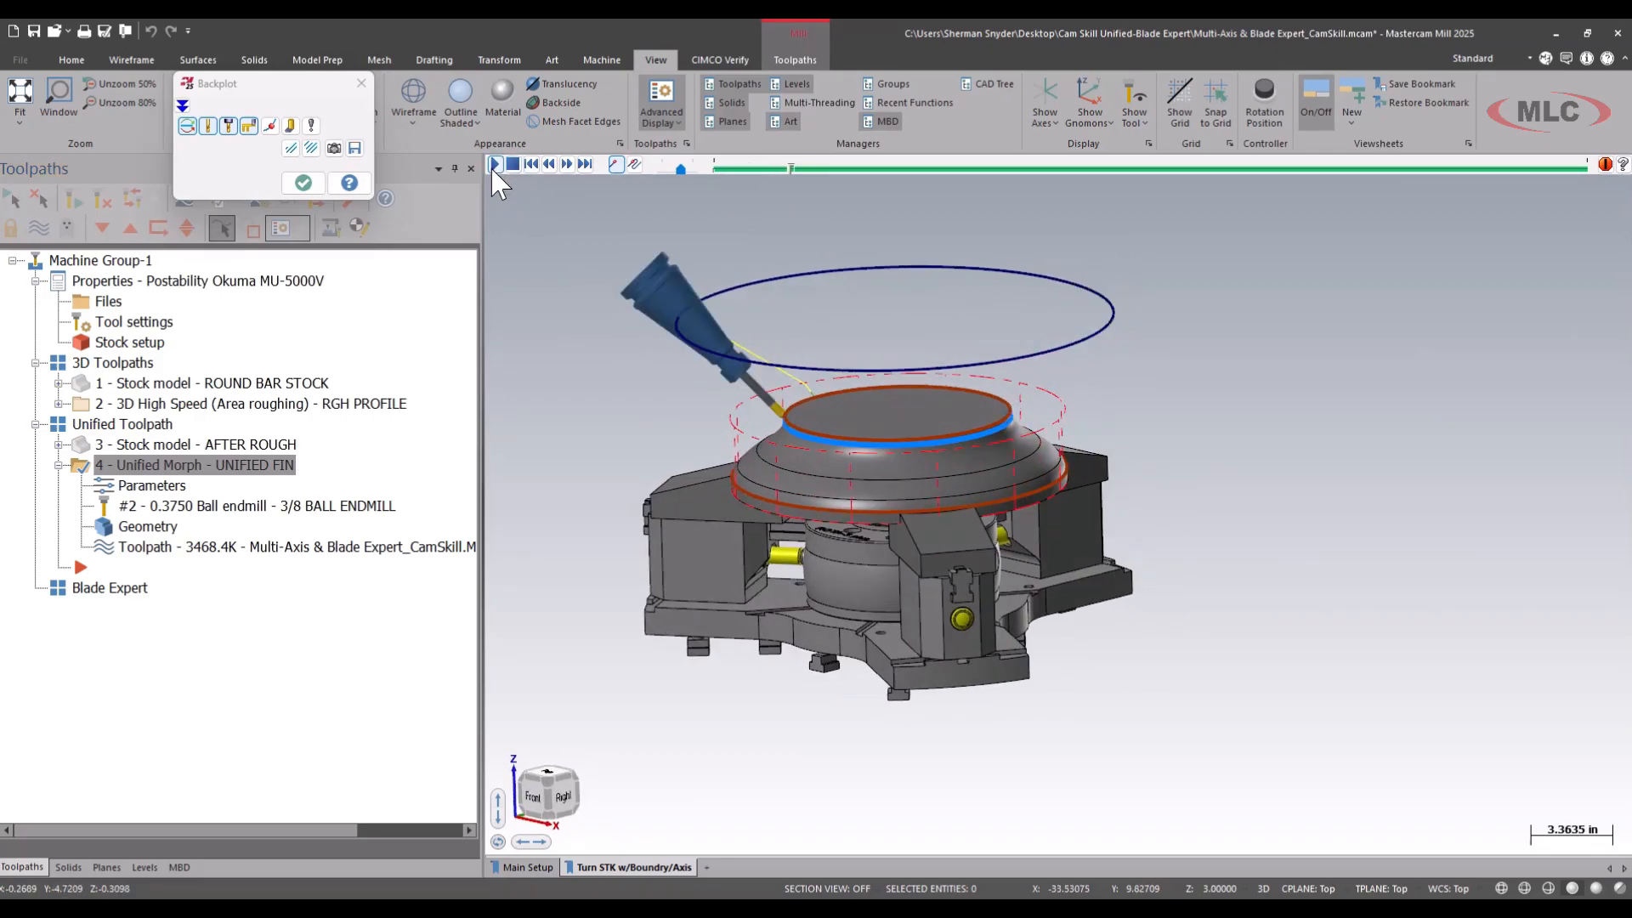
drag(679, 171, 666, 172)
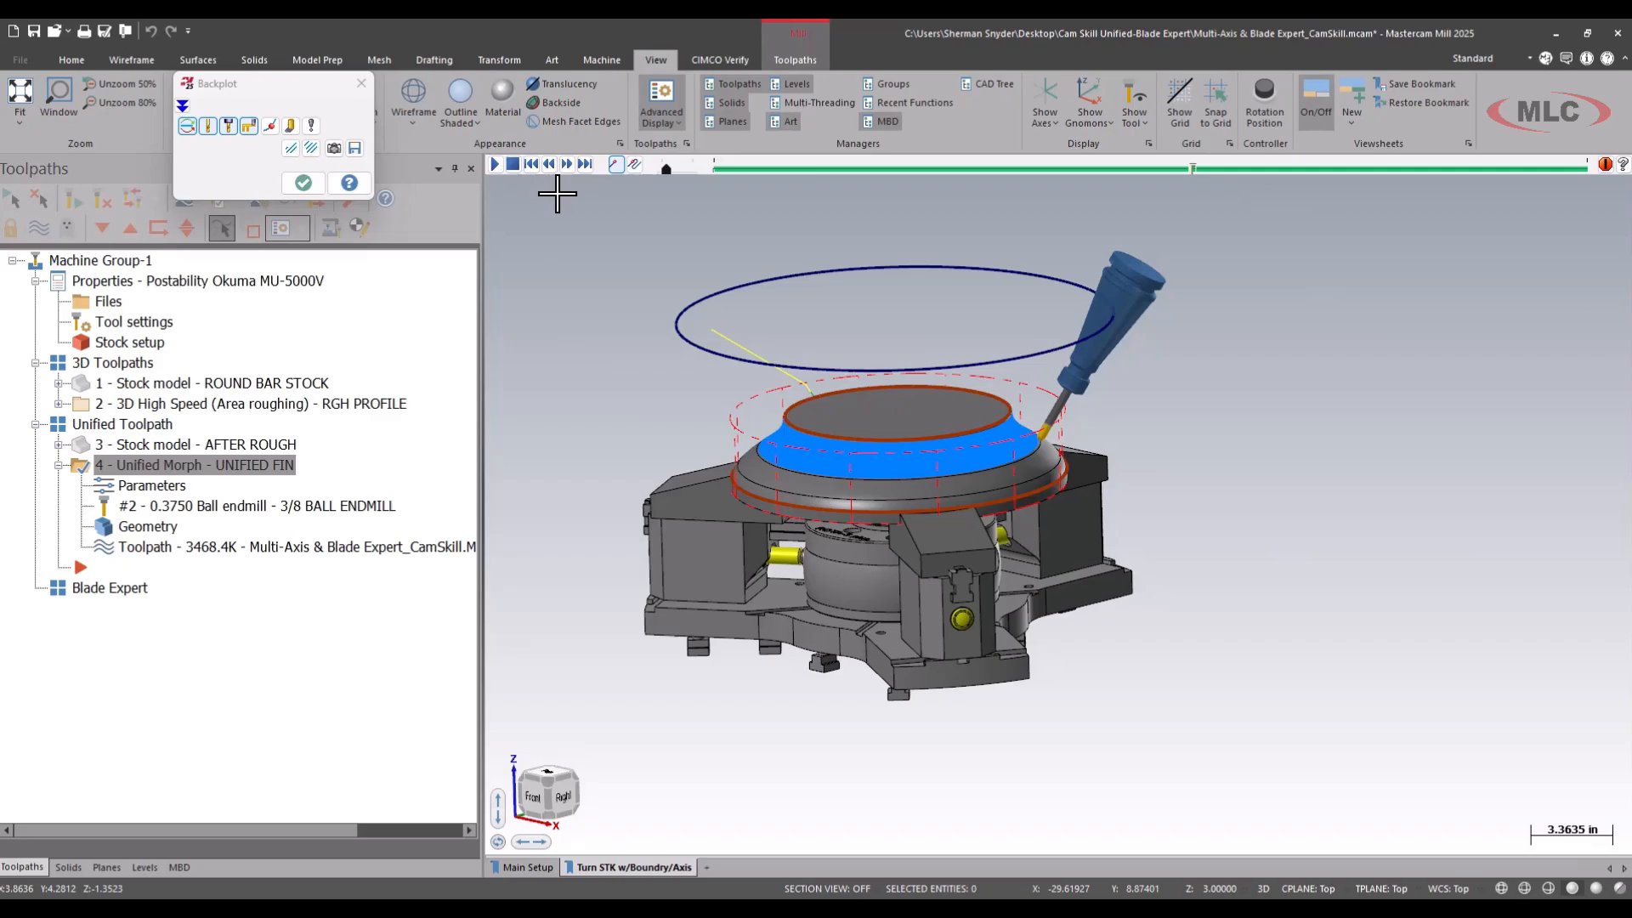
middle_drag(765, 319, 994, 338)
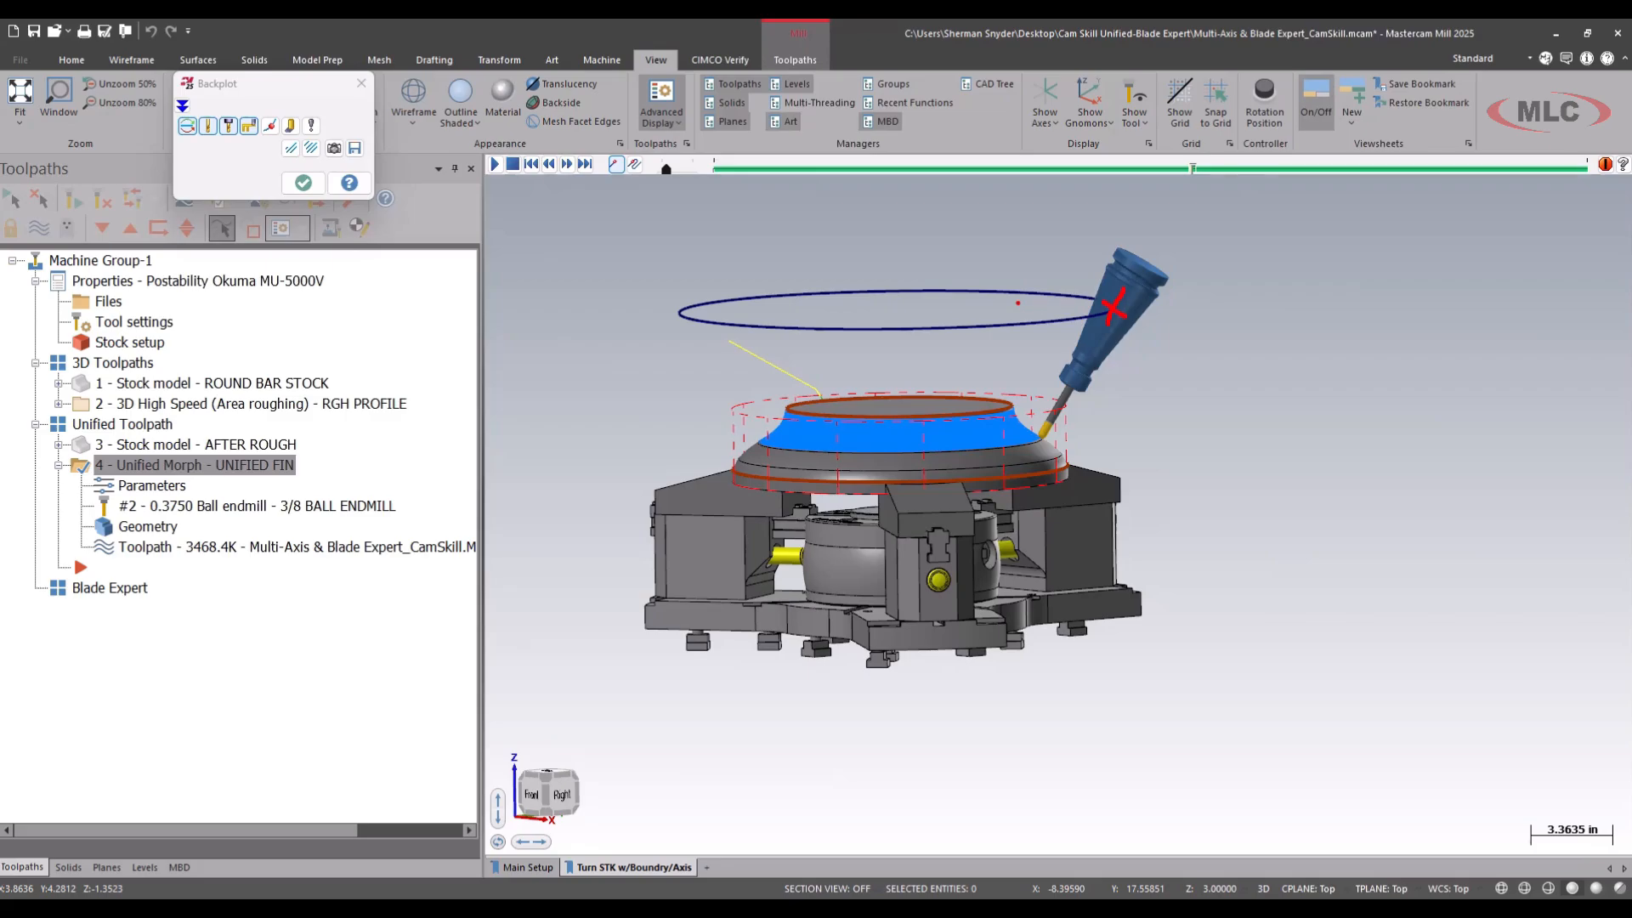
click(303, 183)
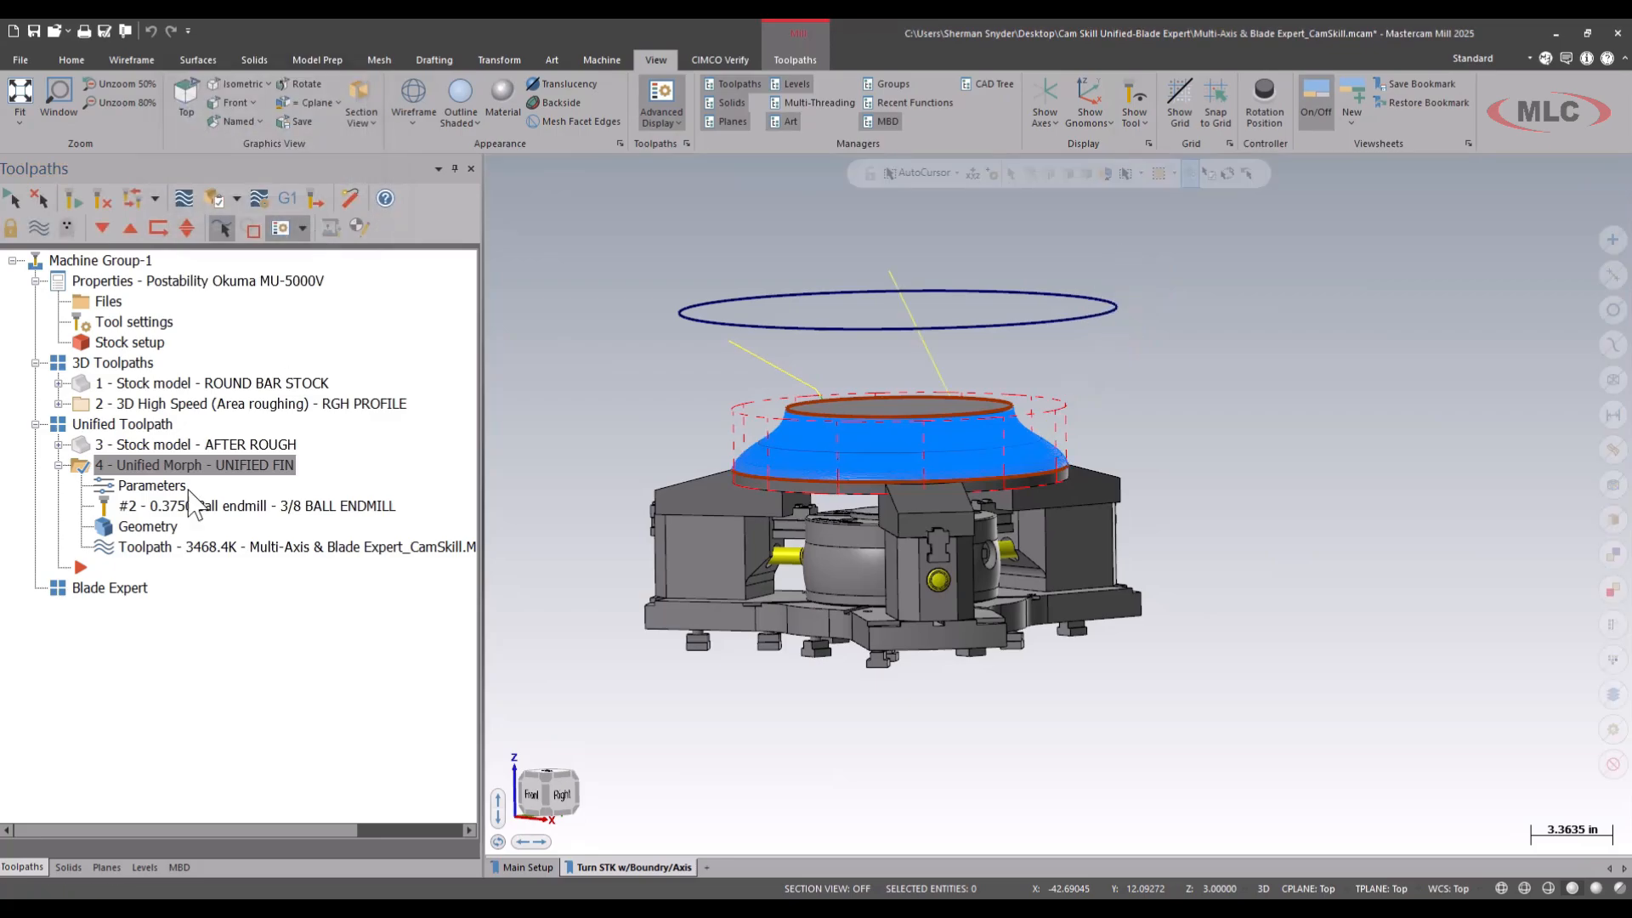
In the UNIFIED FIN linking parameters, set the first entry to Use Lead-In and the last exit to Use Lead-Out.
click(149, 488)
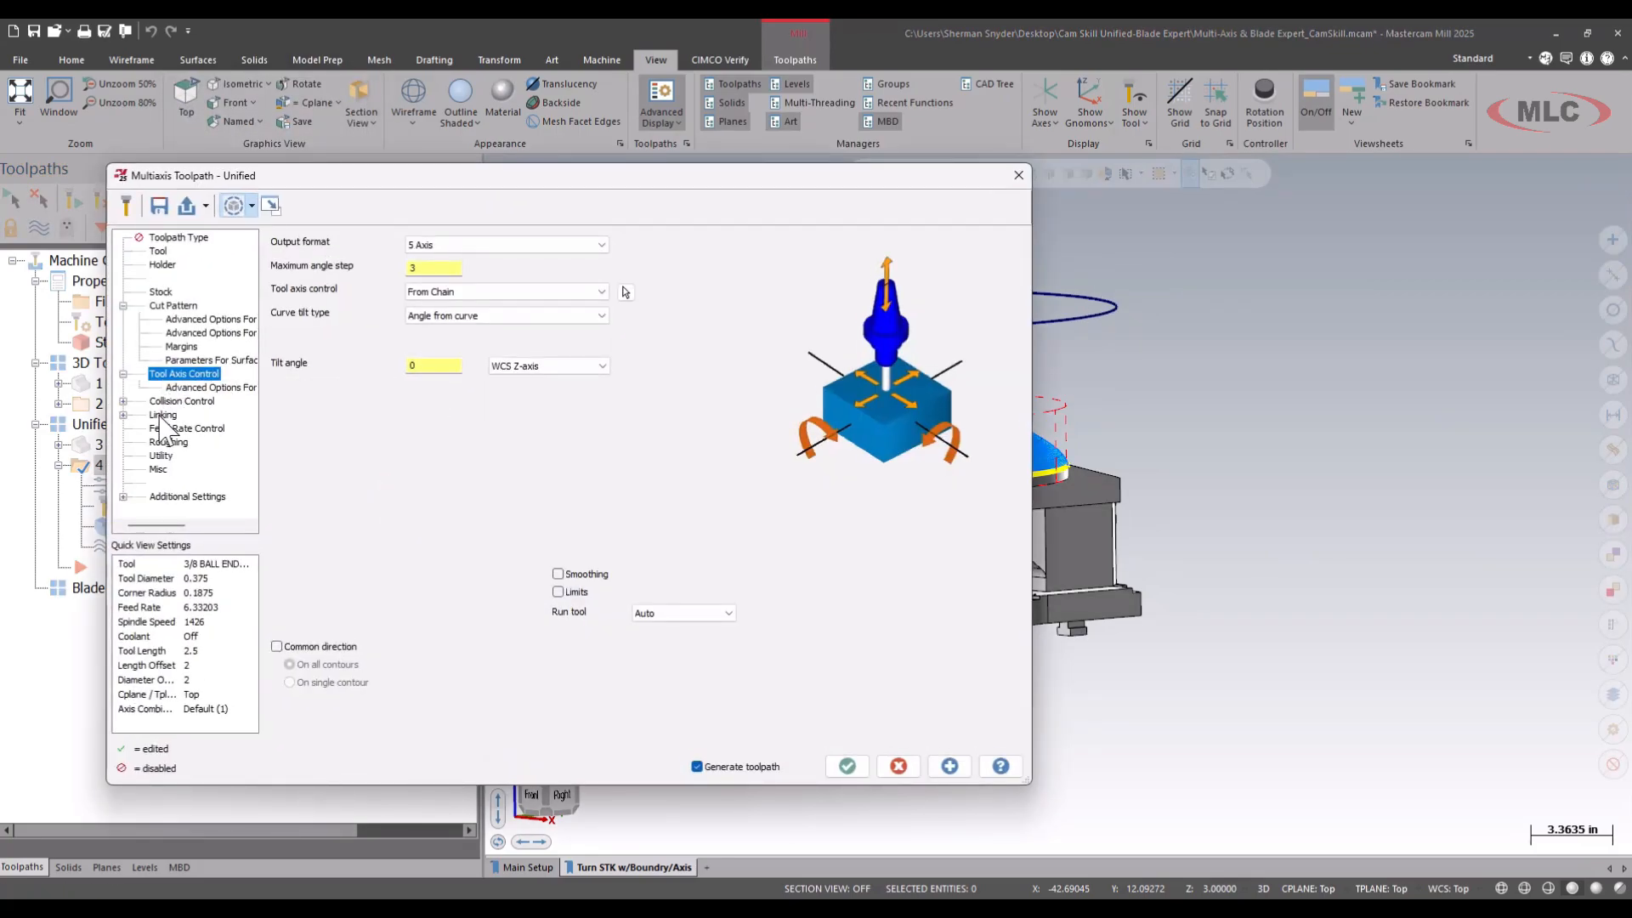
click(162, 415)
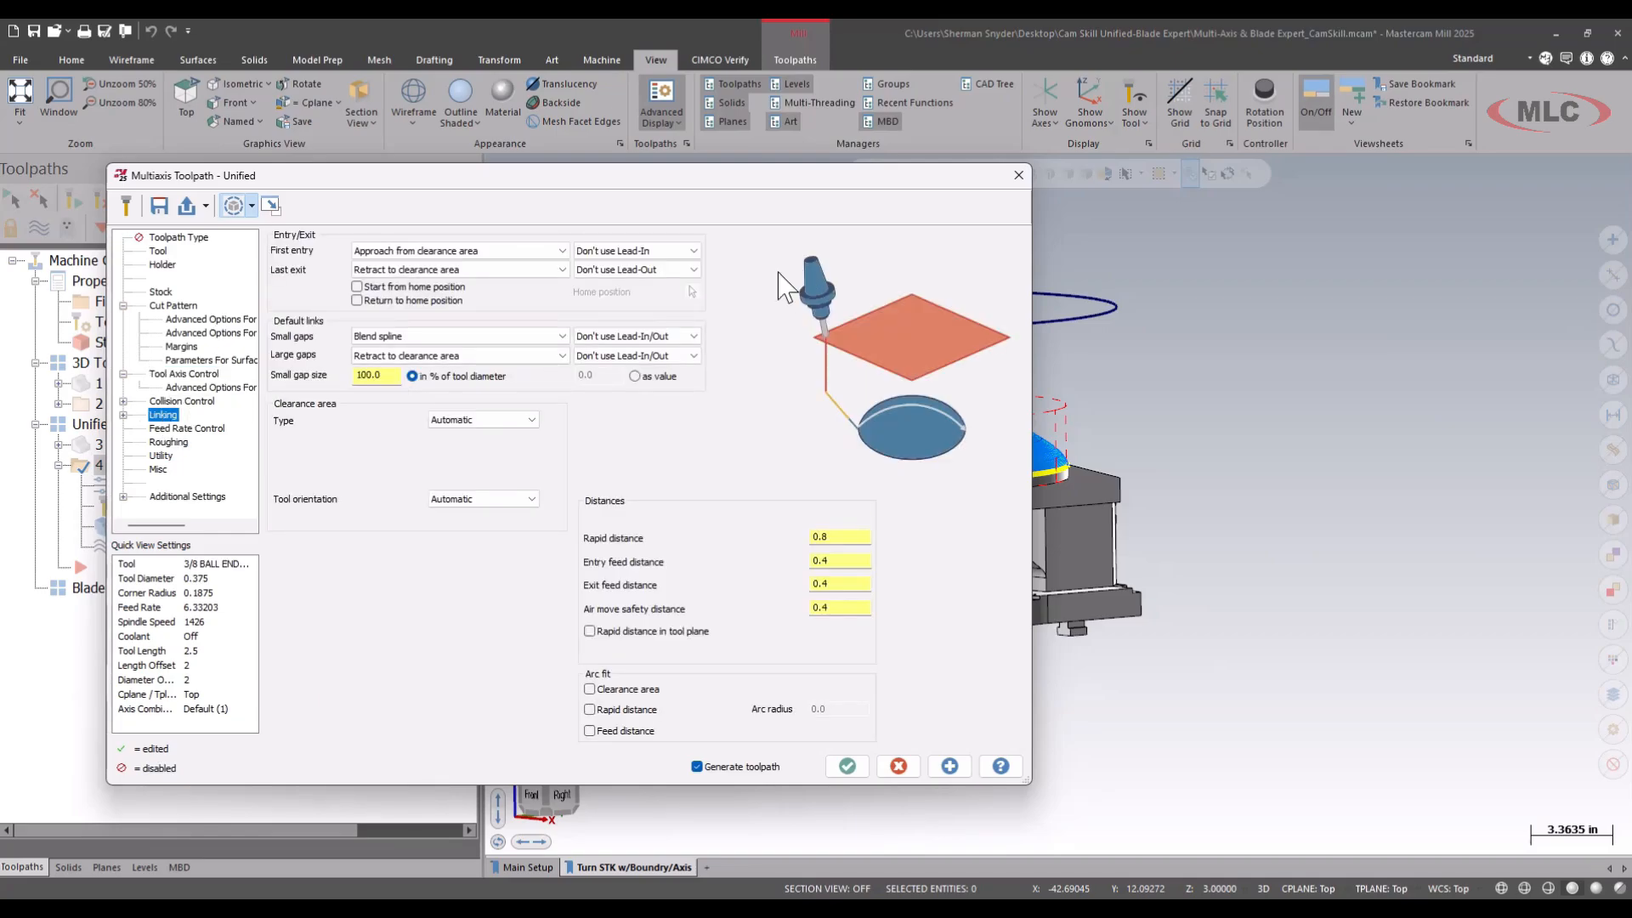
click(124, 414)
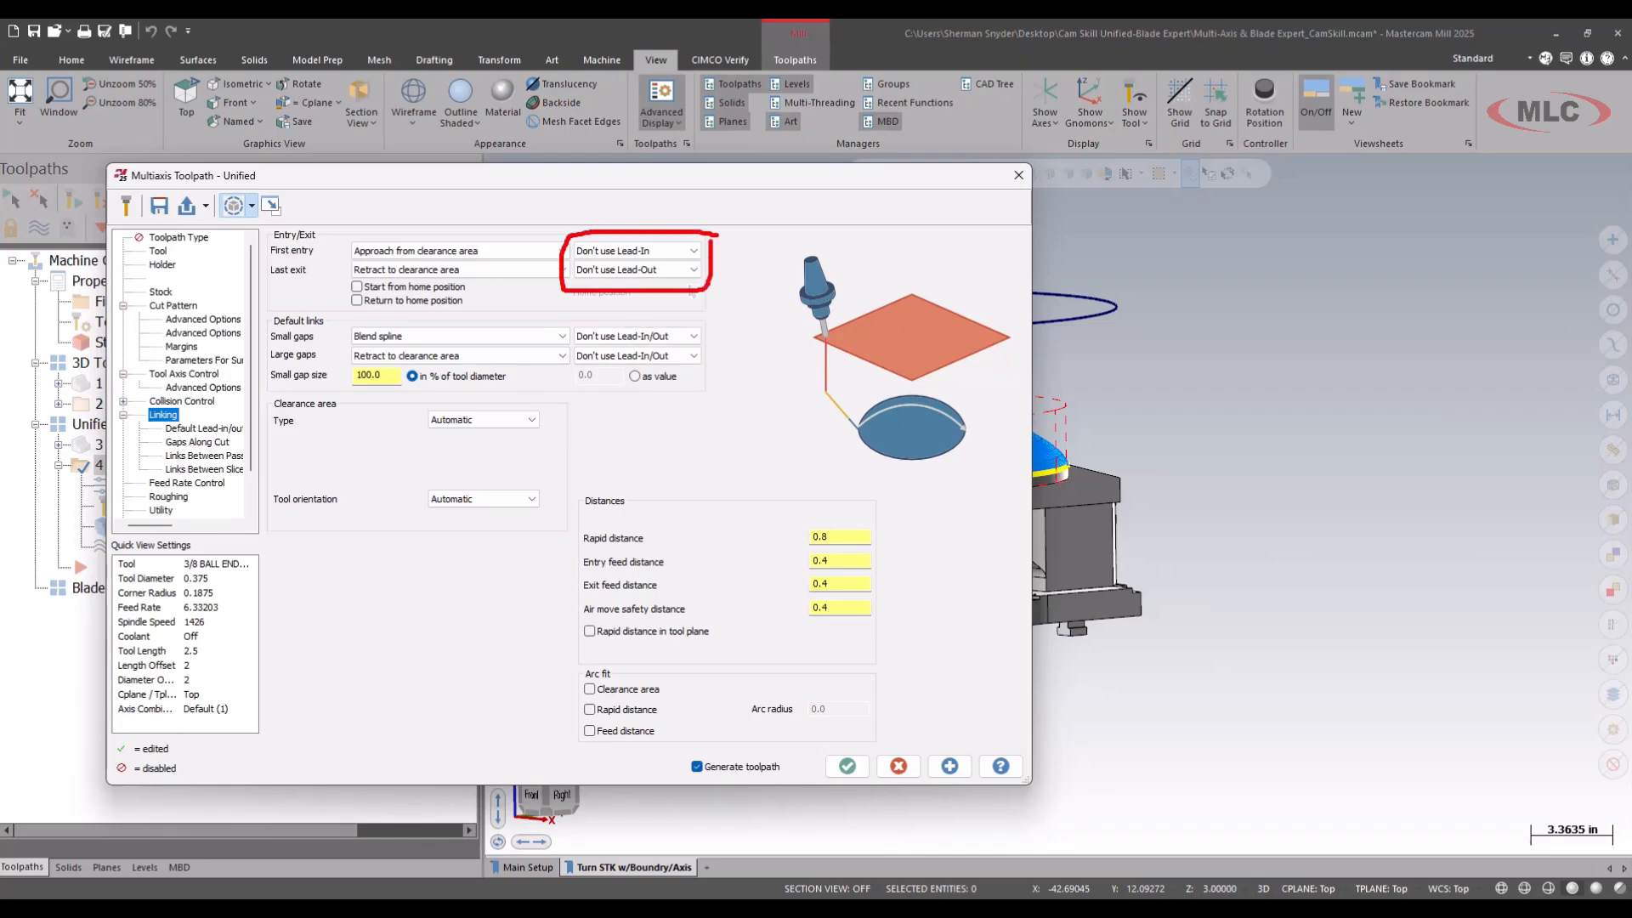
drag(541, 302, 281, 419)
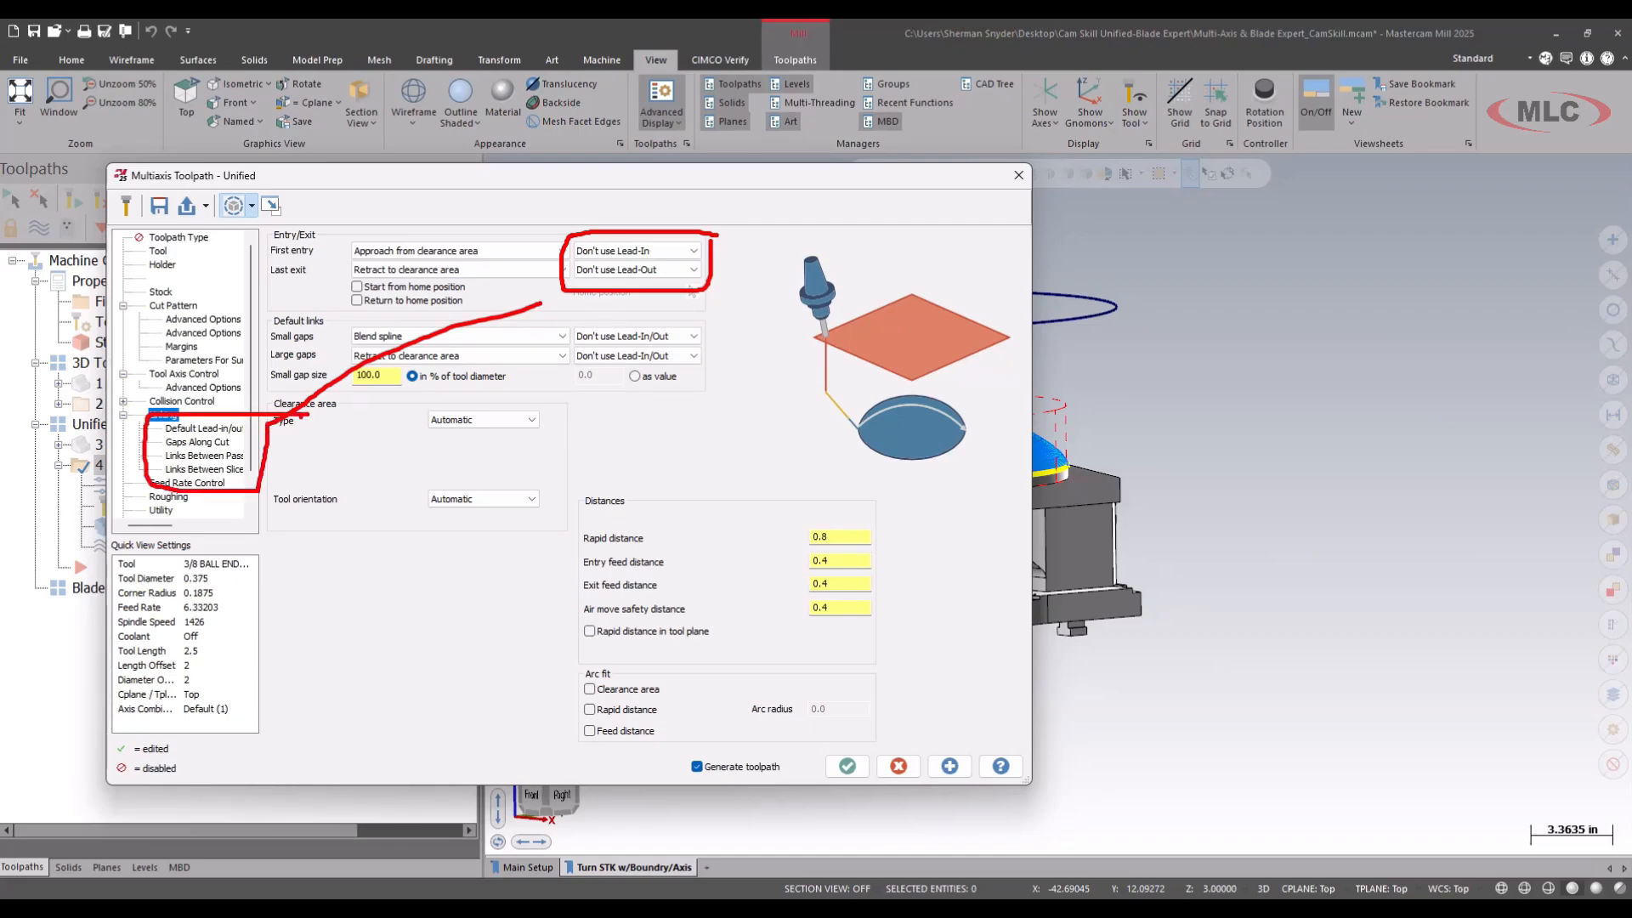
key(Escape)
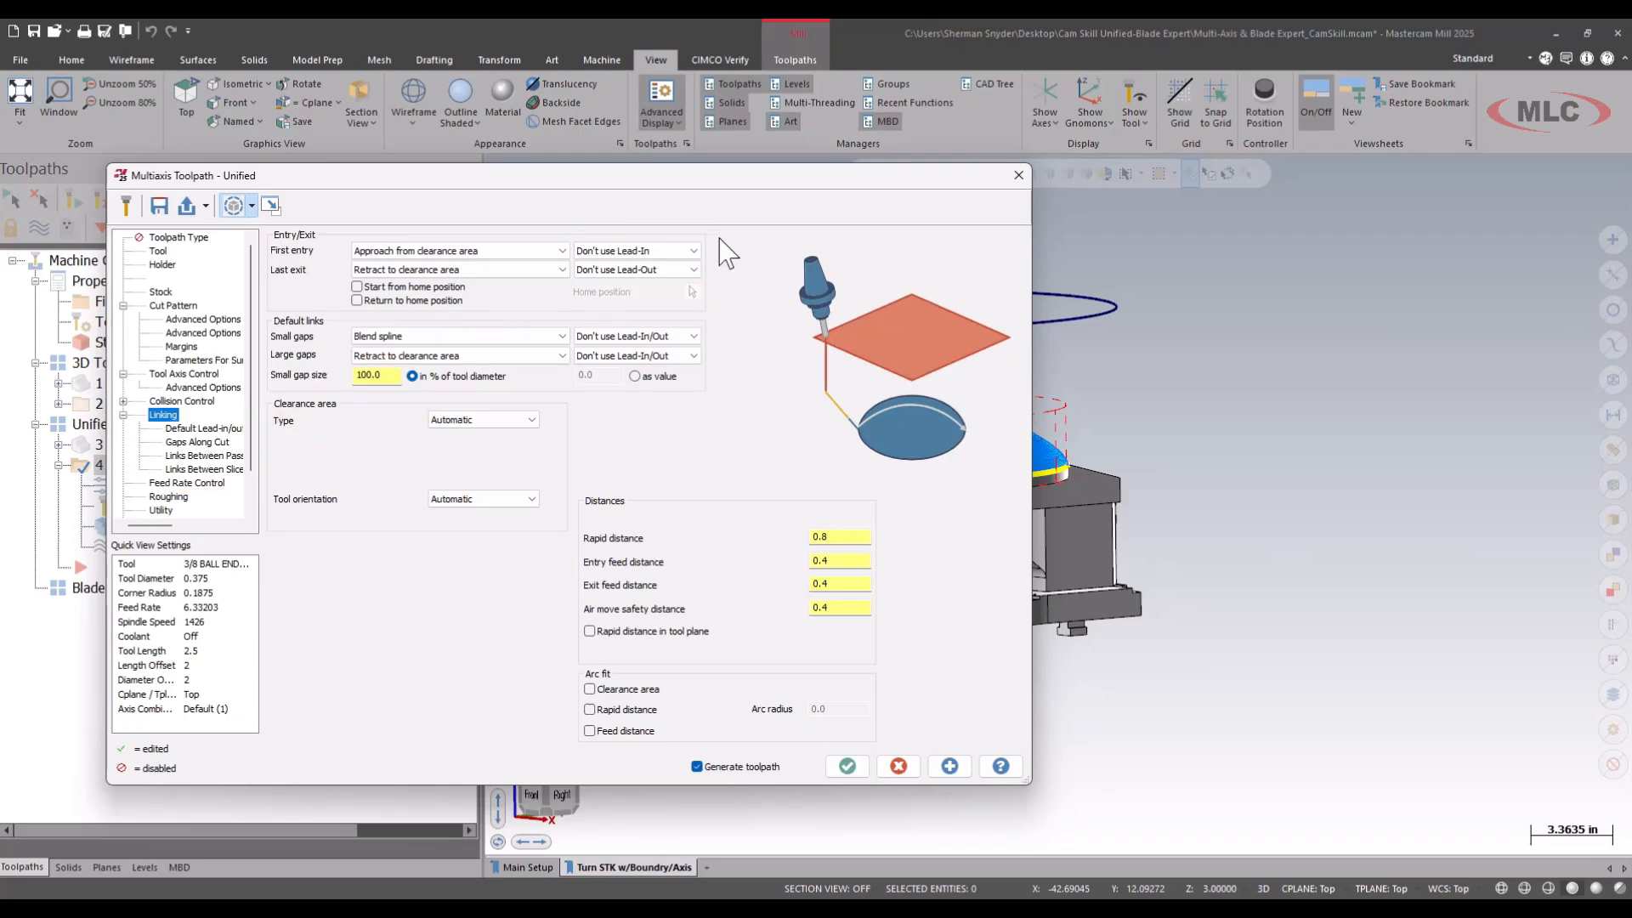
click(655, 250)
click(614, 267)
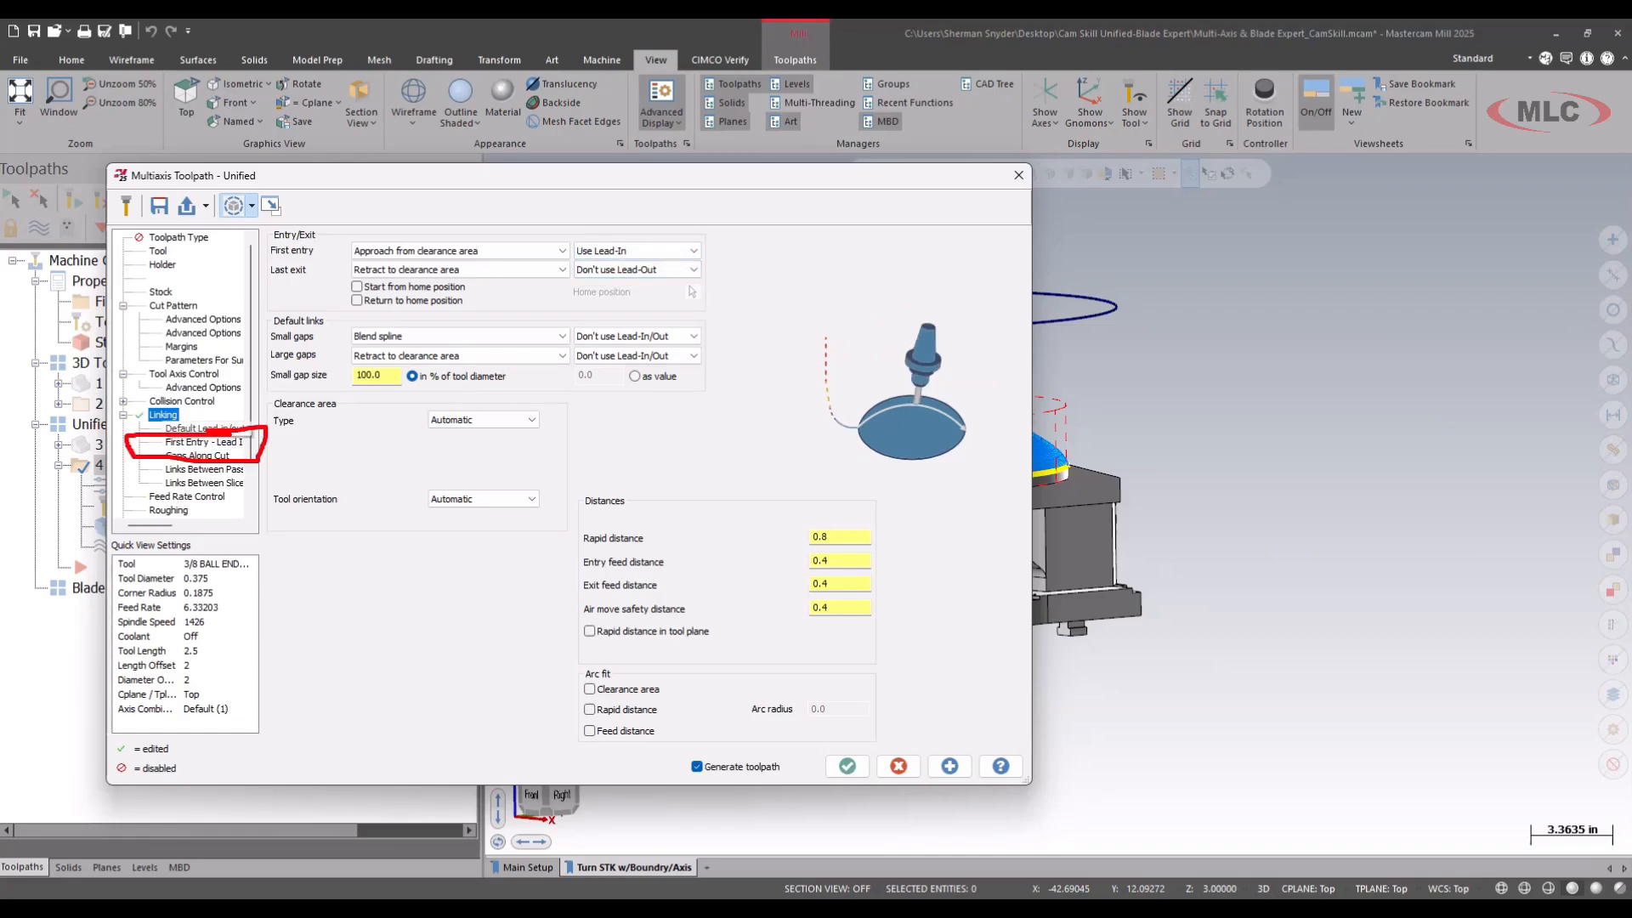
click(636, 269)
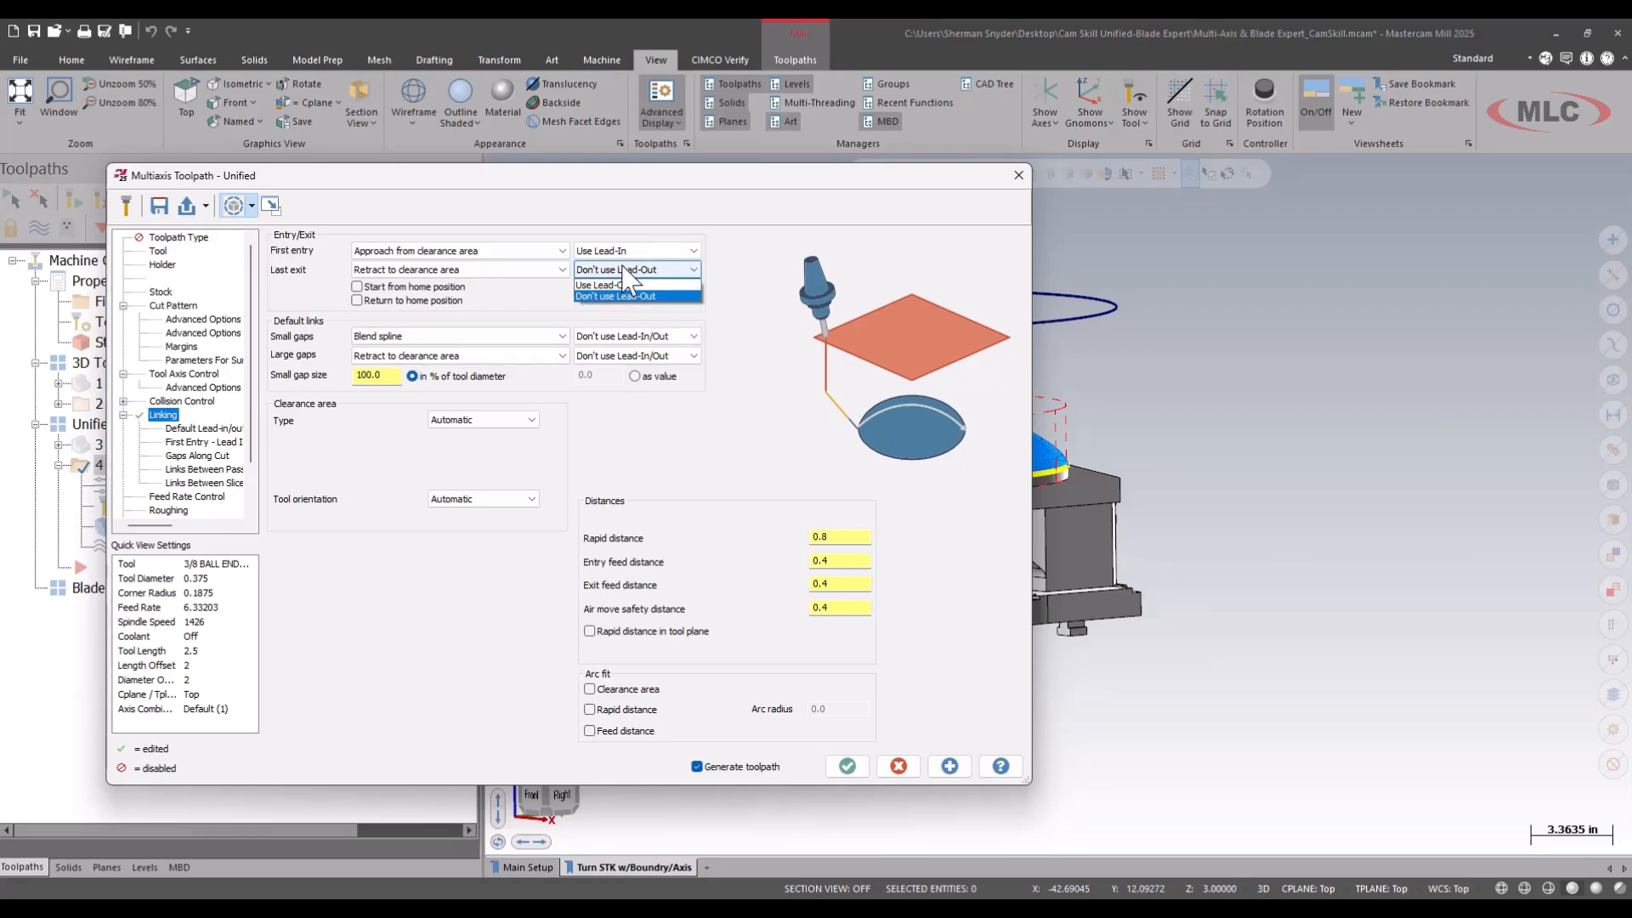
click(616, 285)
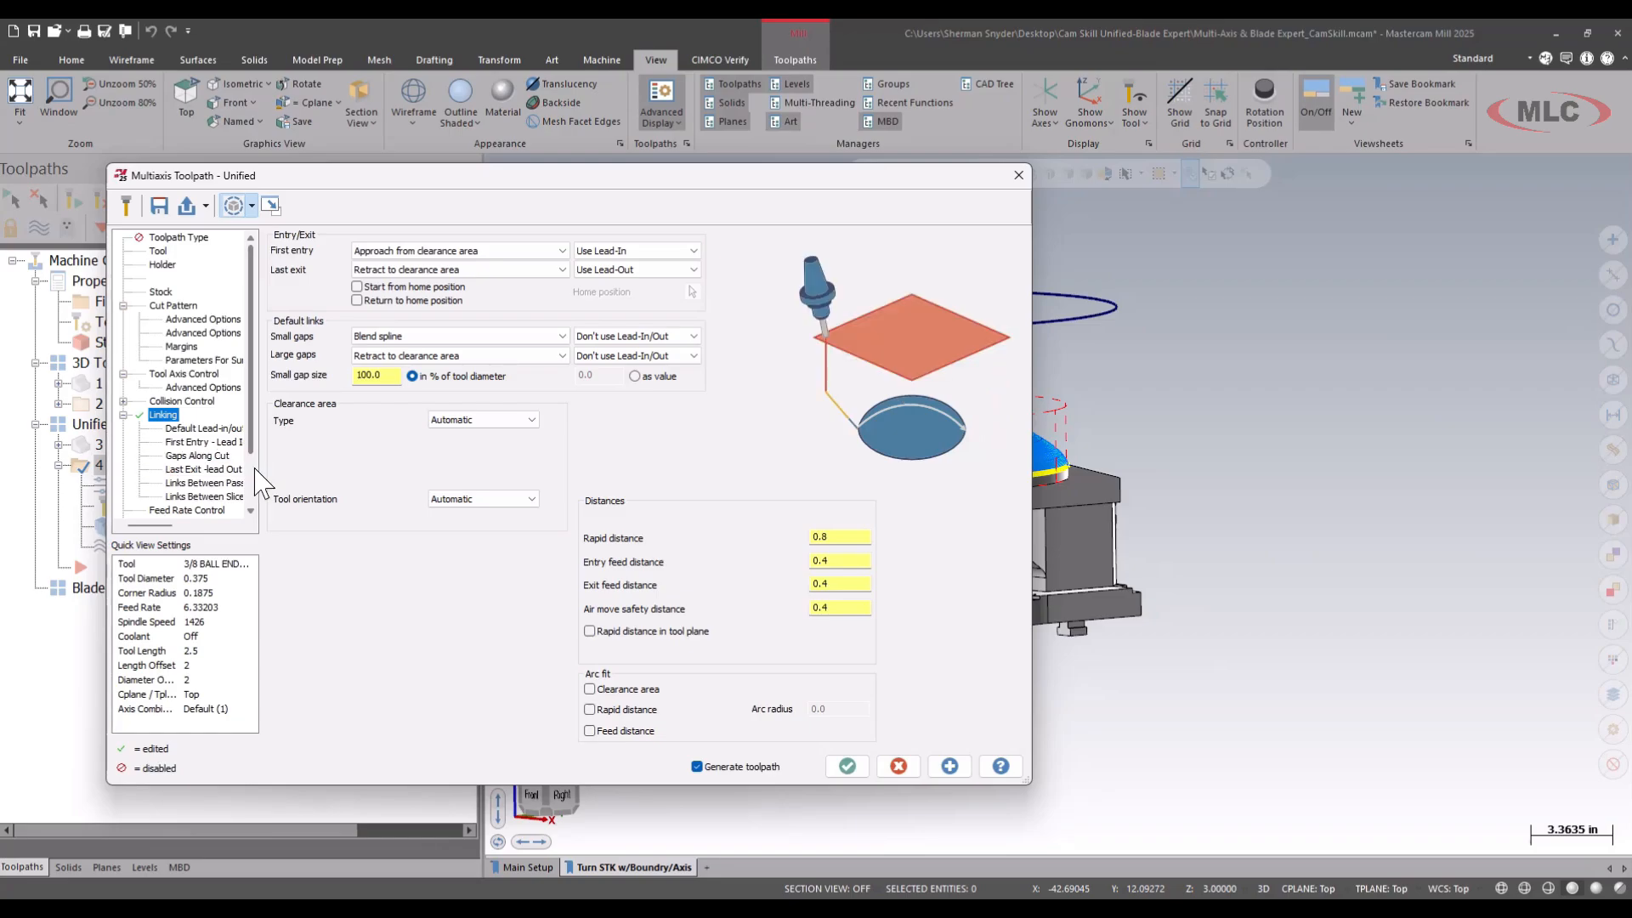
Set the default lead-in arc radius to 0.5 and copy the lead-in settings to the lead-out.
click(204, 442)
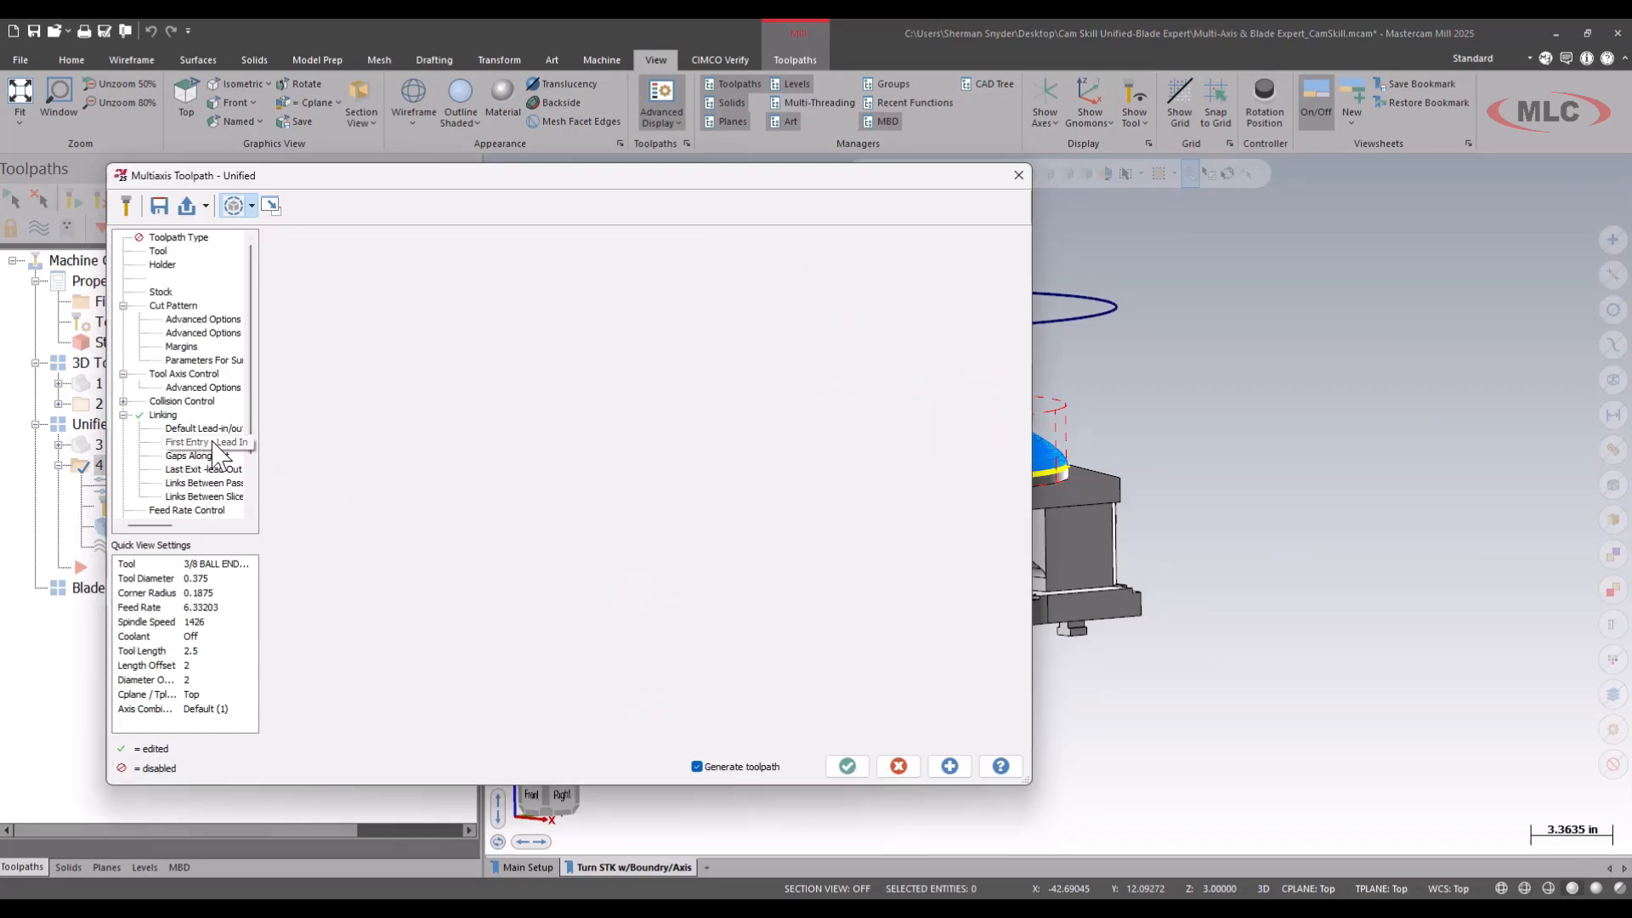
mouse_move(261, 215)
mouse_down()
mouse_move(246, 255)
mouse_move(398, 218)
mouse_up()
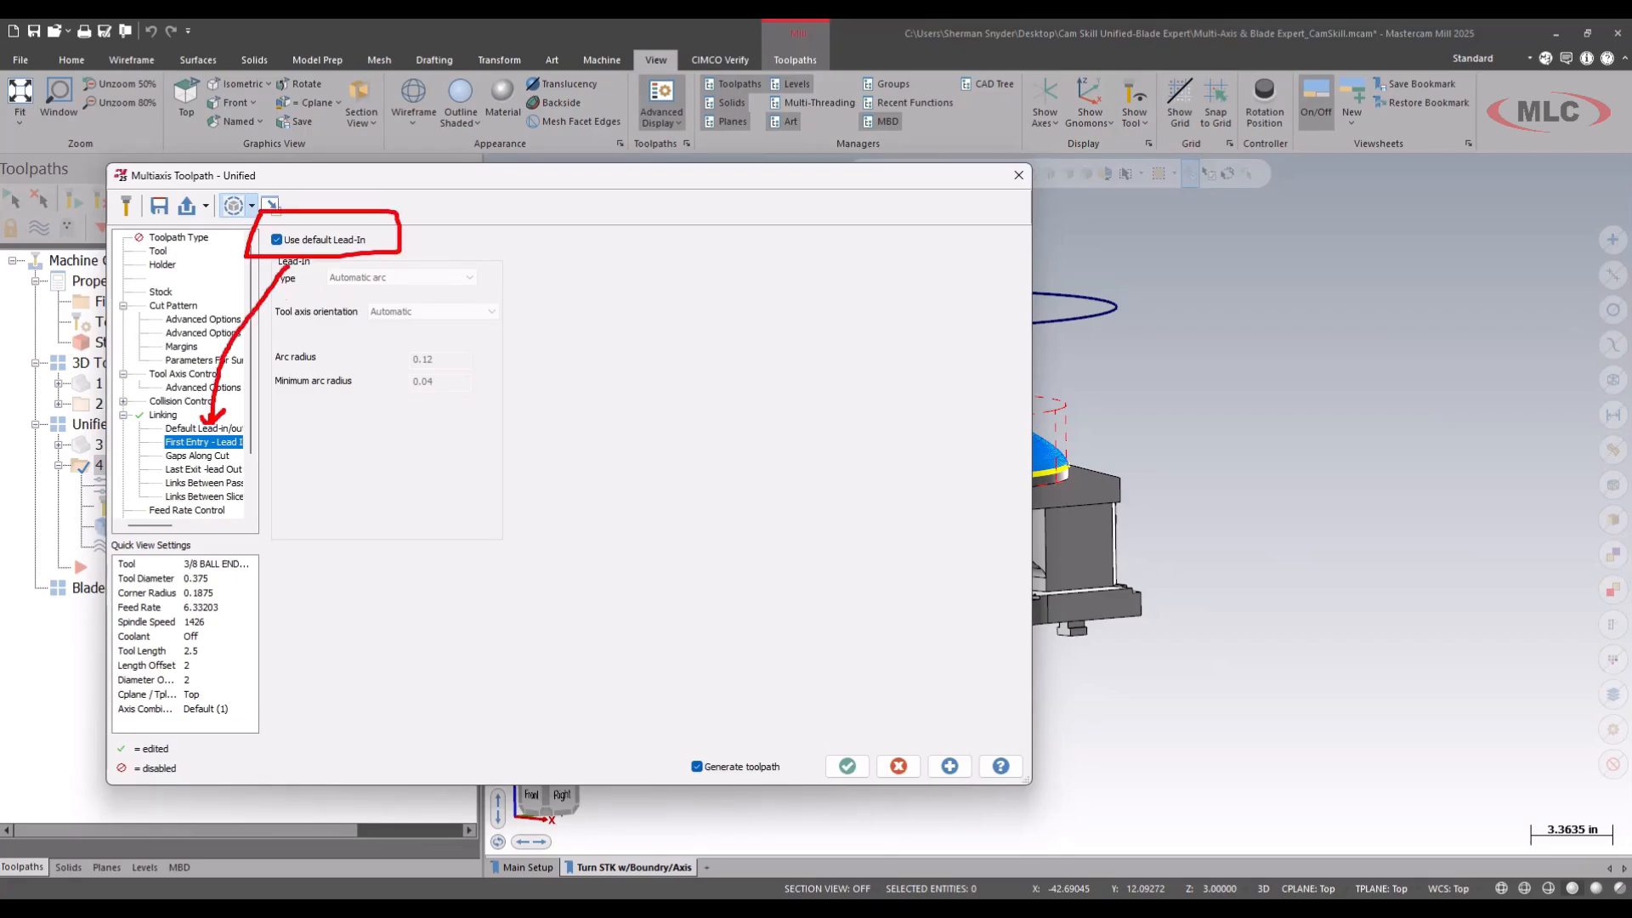
key(Escape)
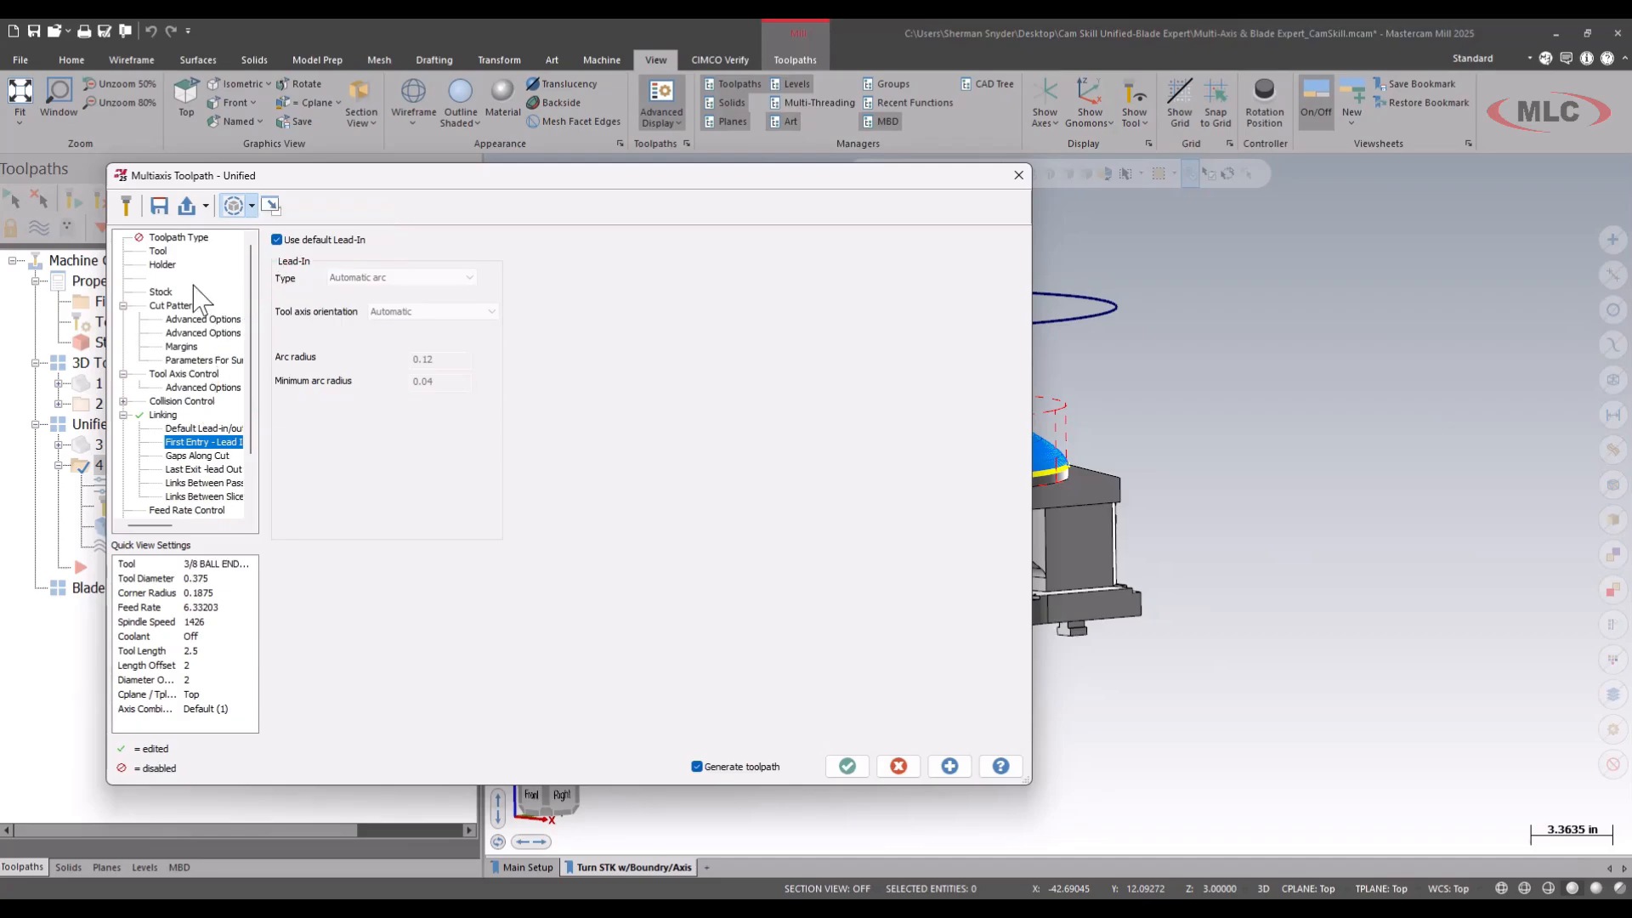
click(208, 442)
click(210, 429)
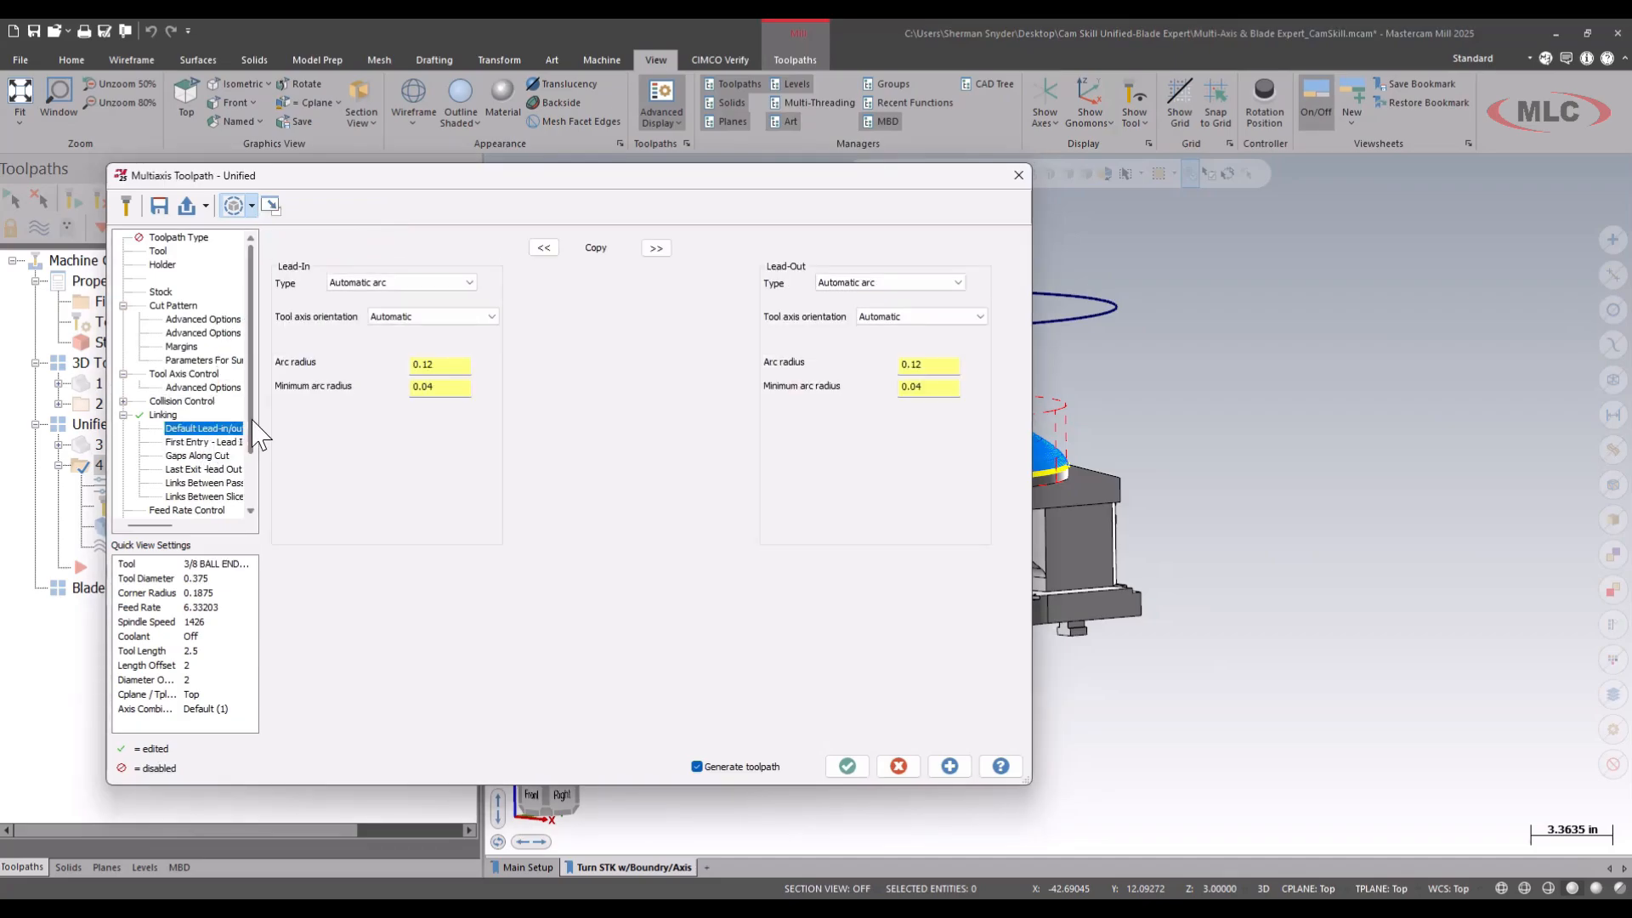
double_click(437, 363)
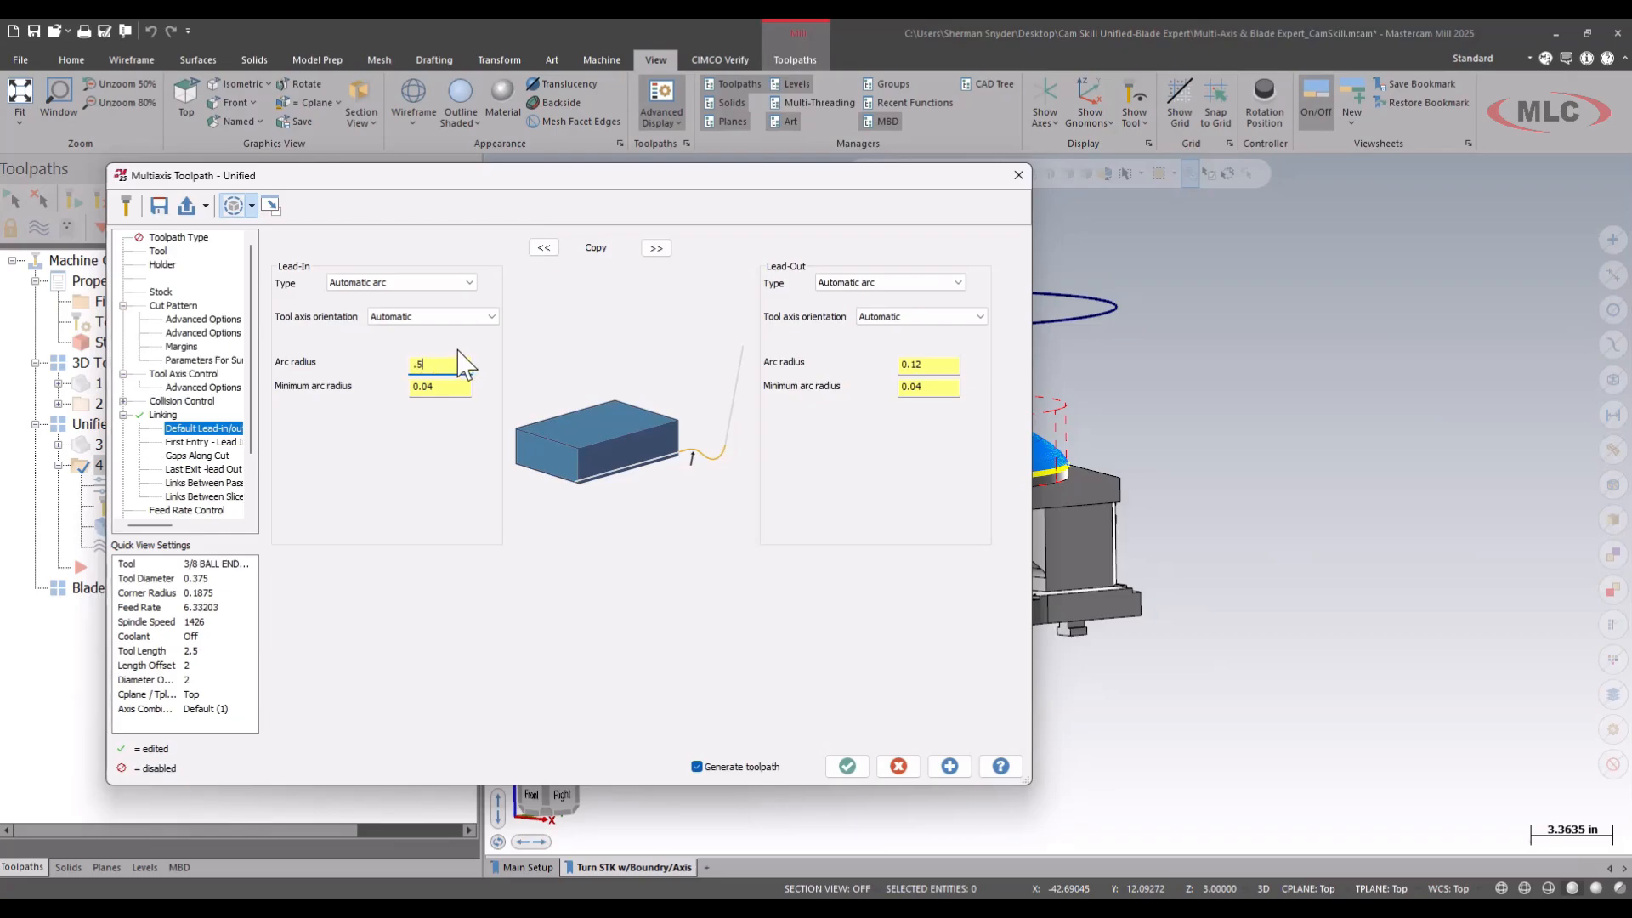
key(Tab)
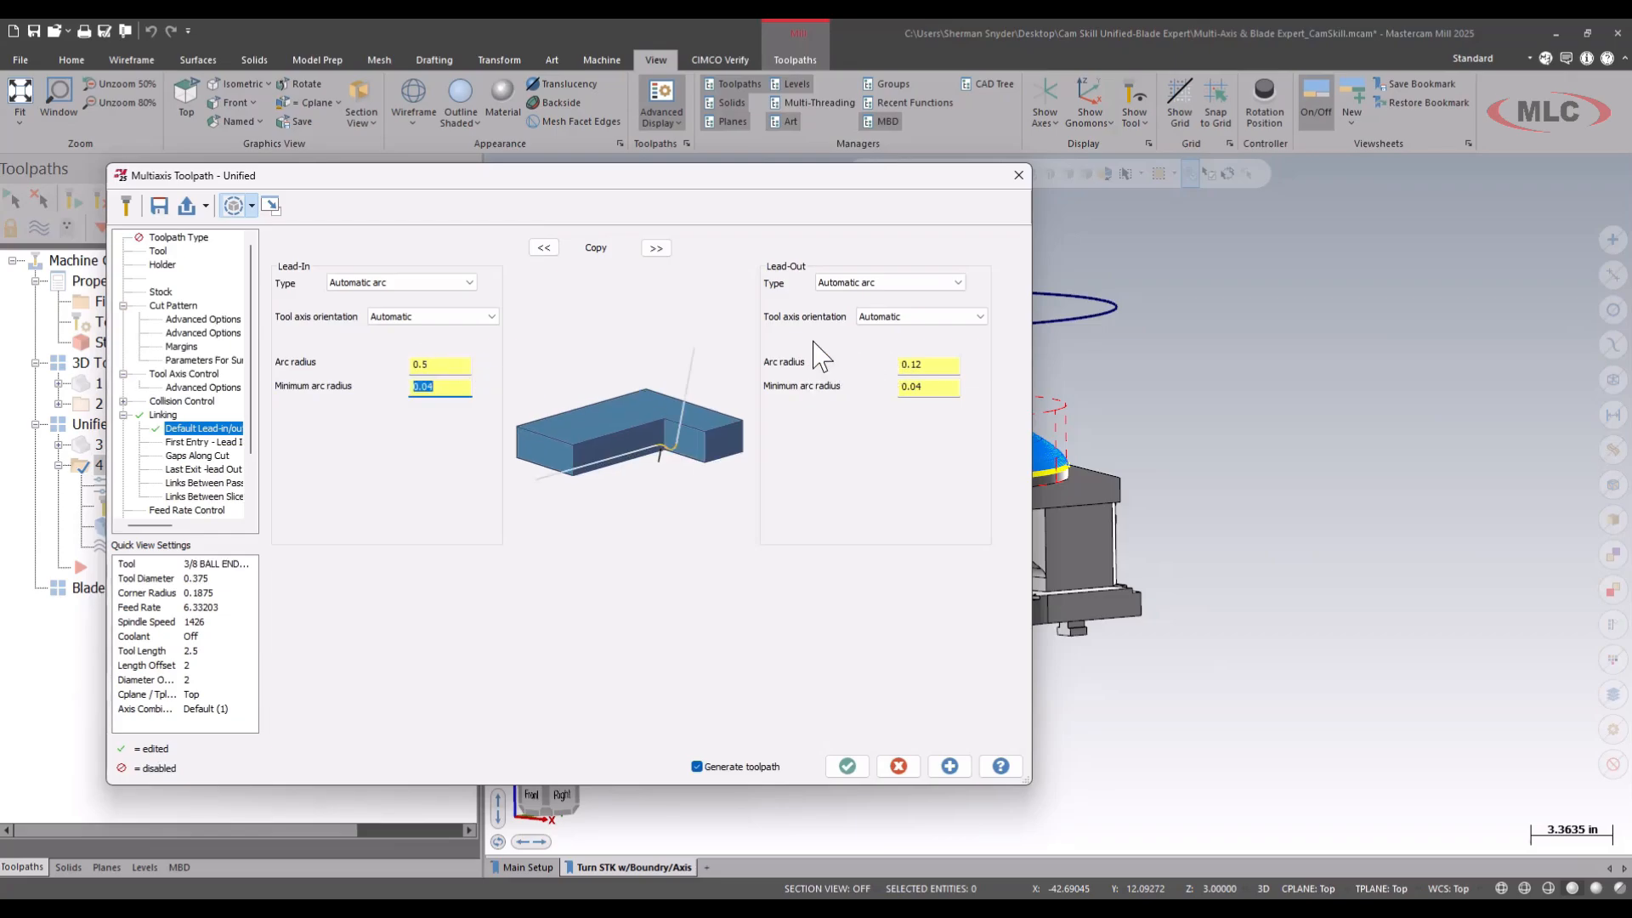
click(655, 247)
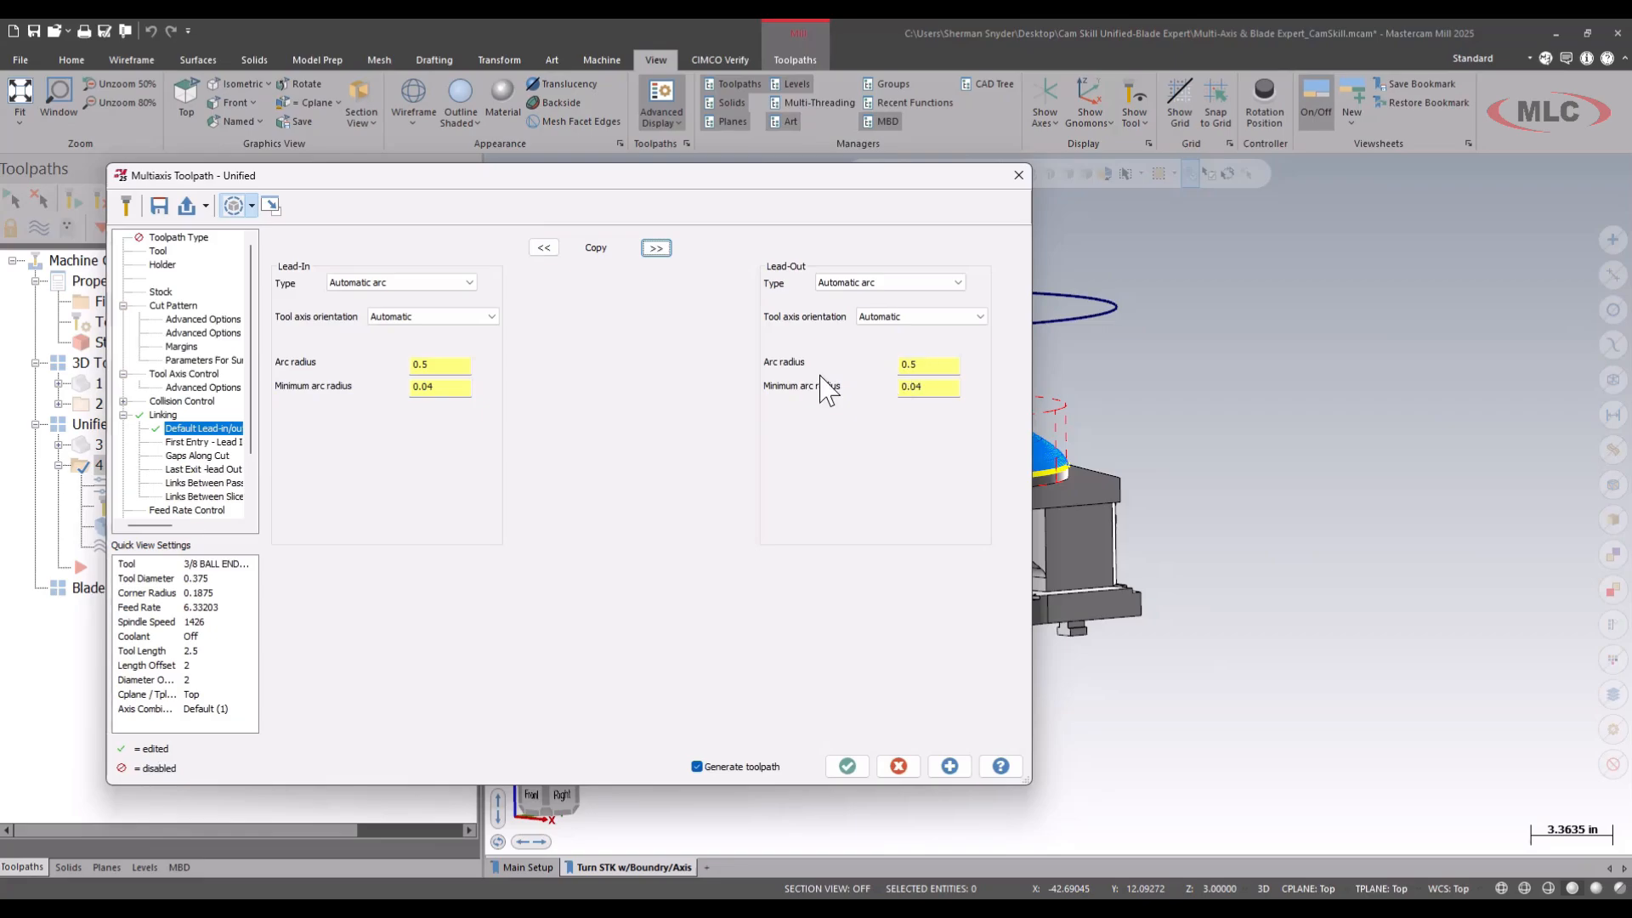
Set the linking clearance area type to Plane with a user-defined height of 3.0.
click(161, 416)
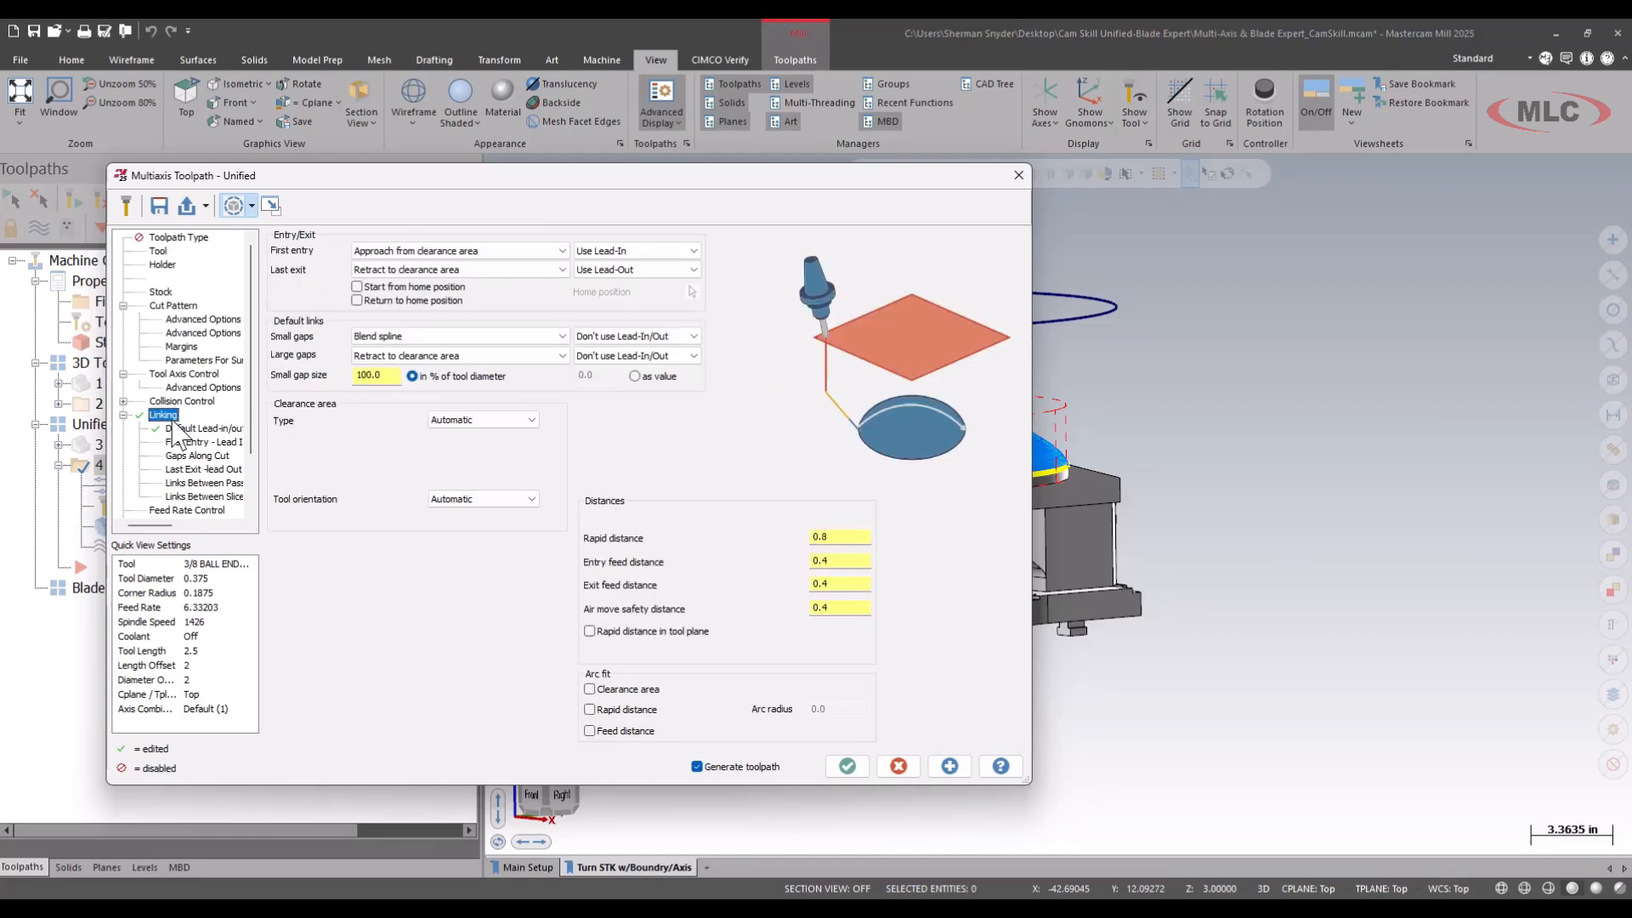
click(501, 425)
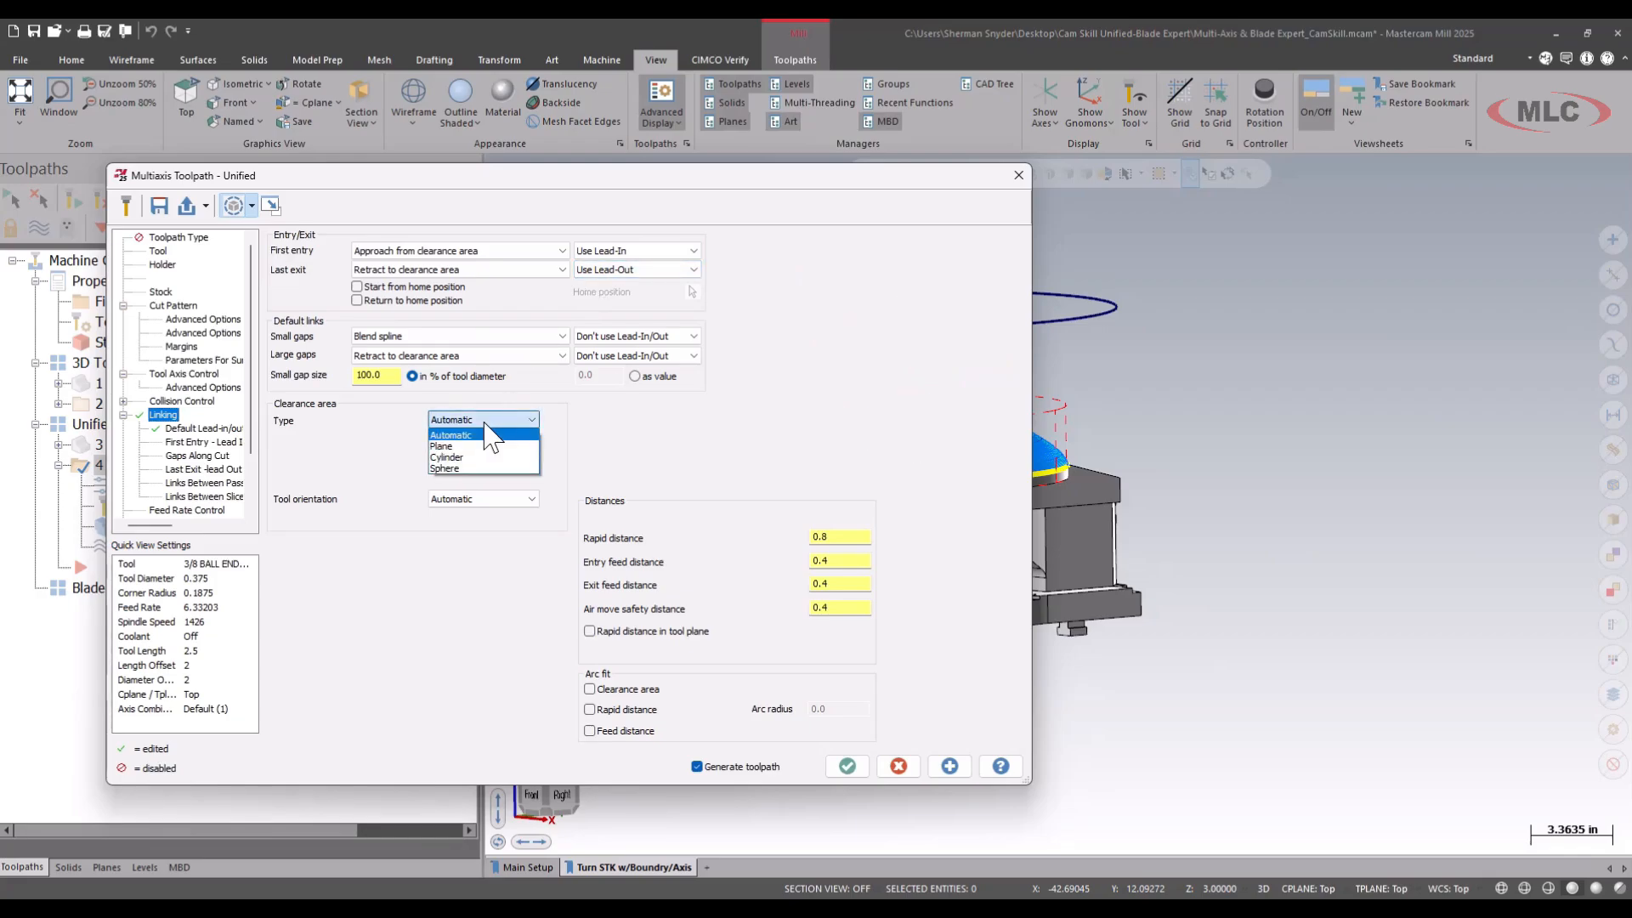
click(459, 445)
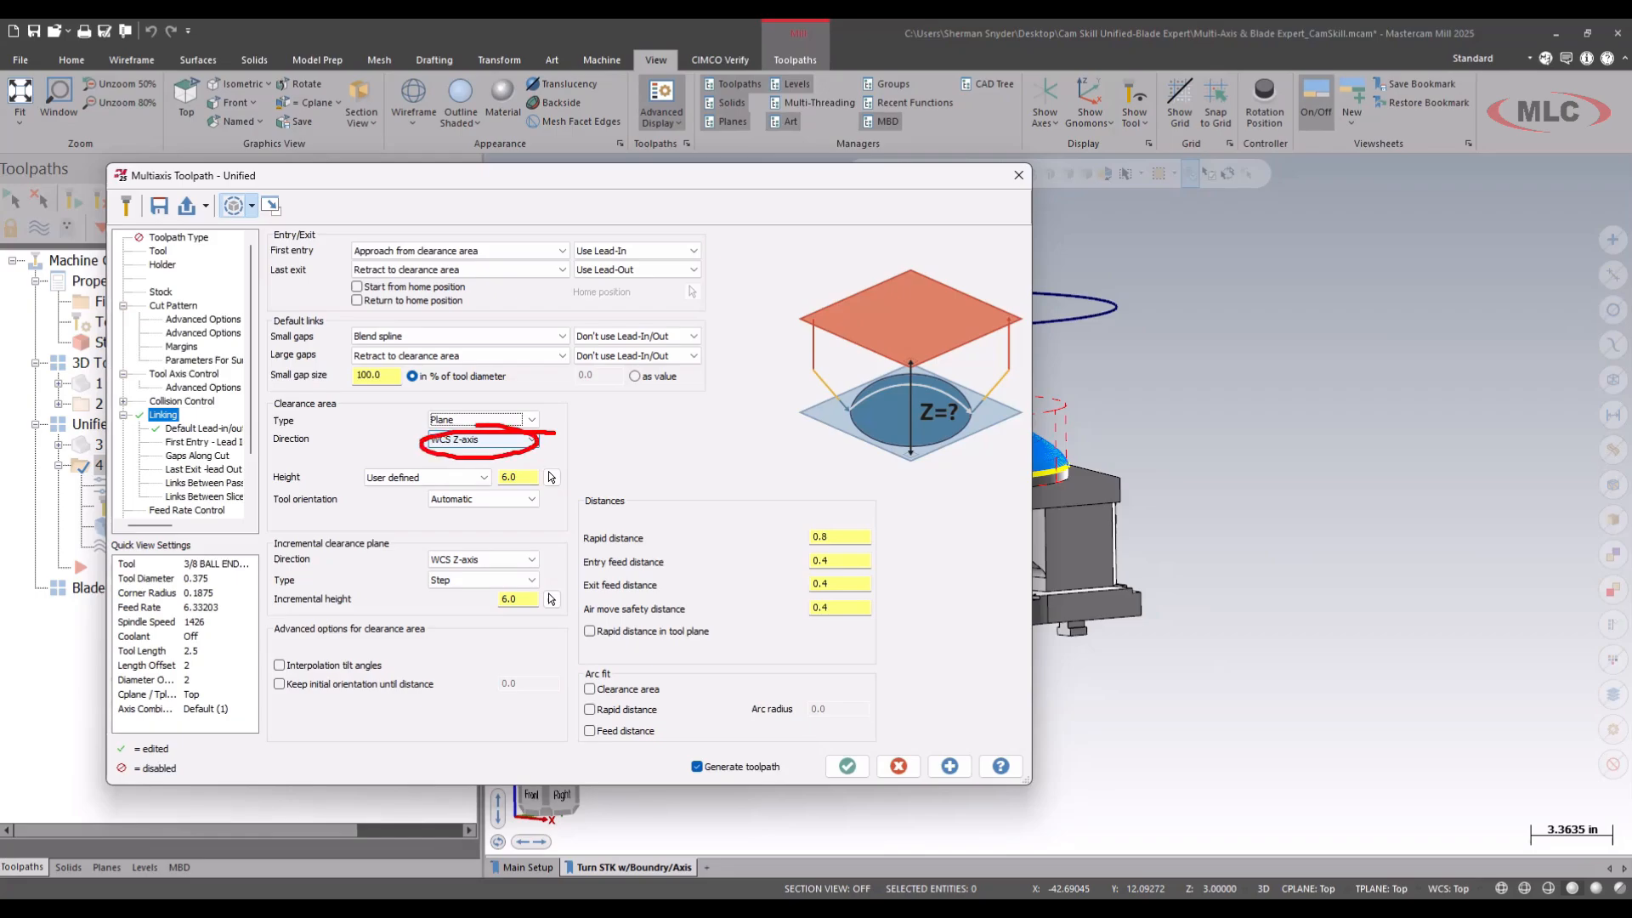
key(Escape)
drag(528, 476, 473, 481)
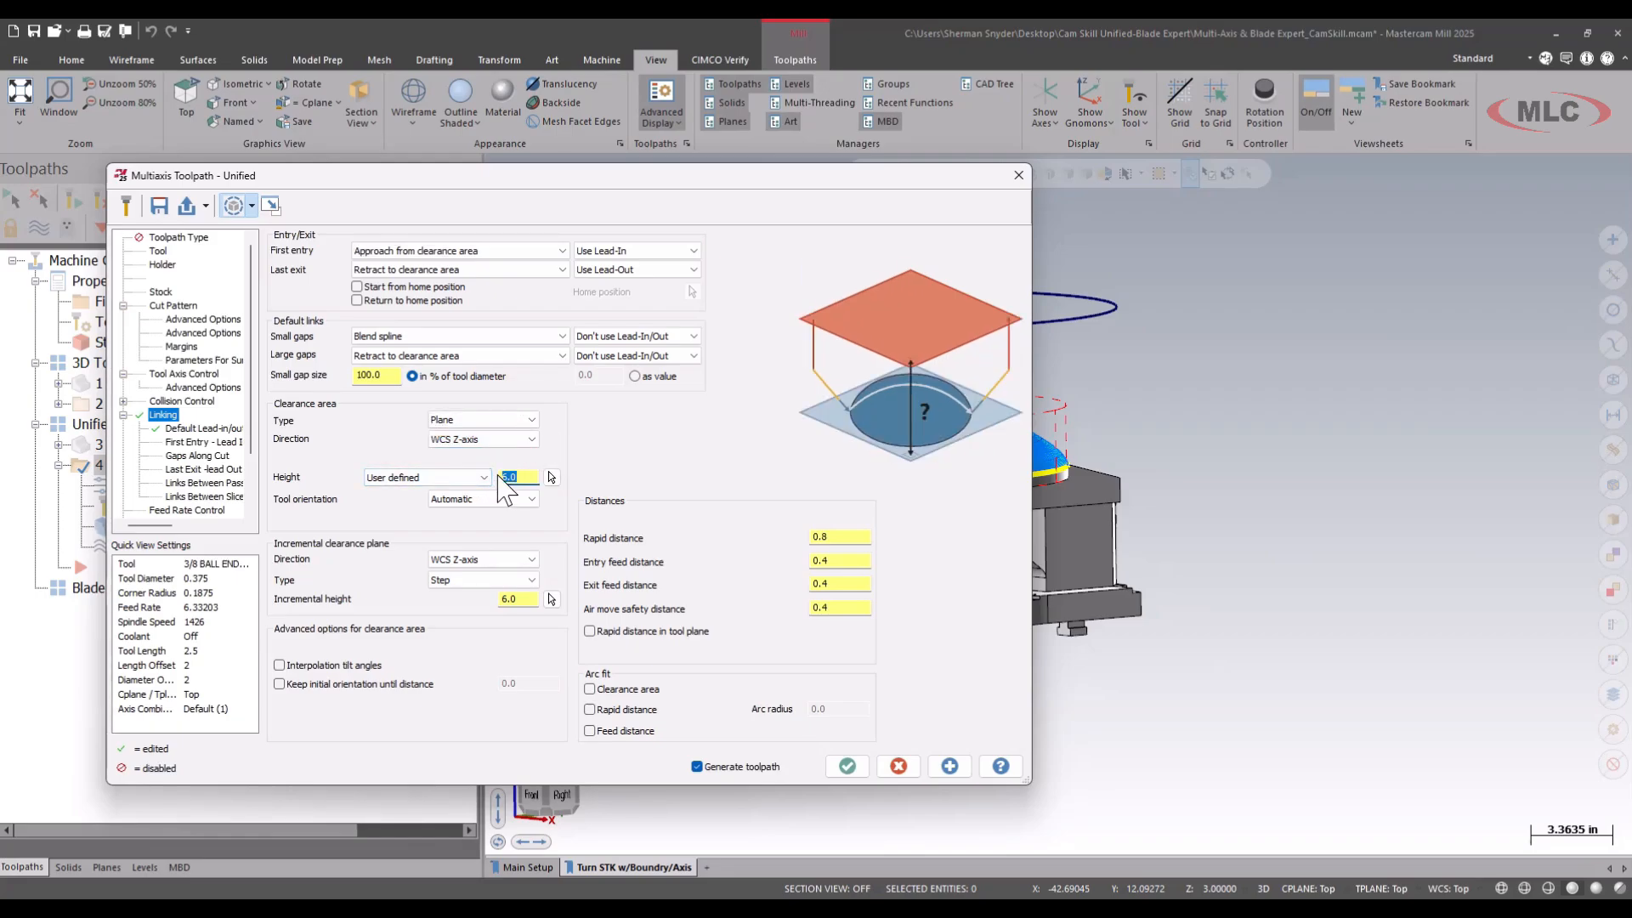
text(3)
key(Tab)
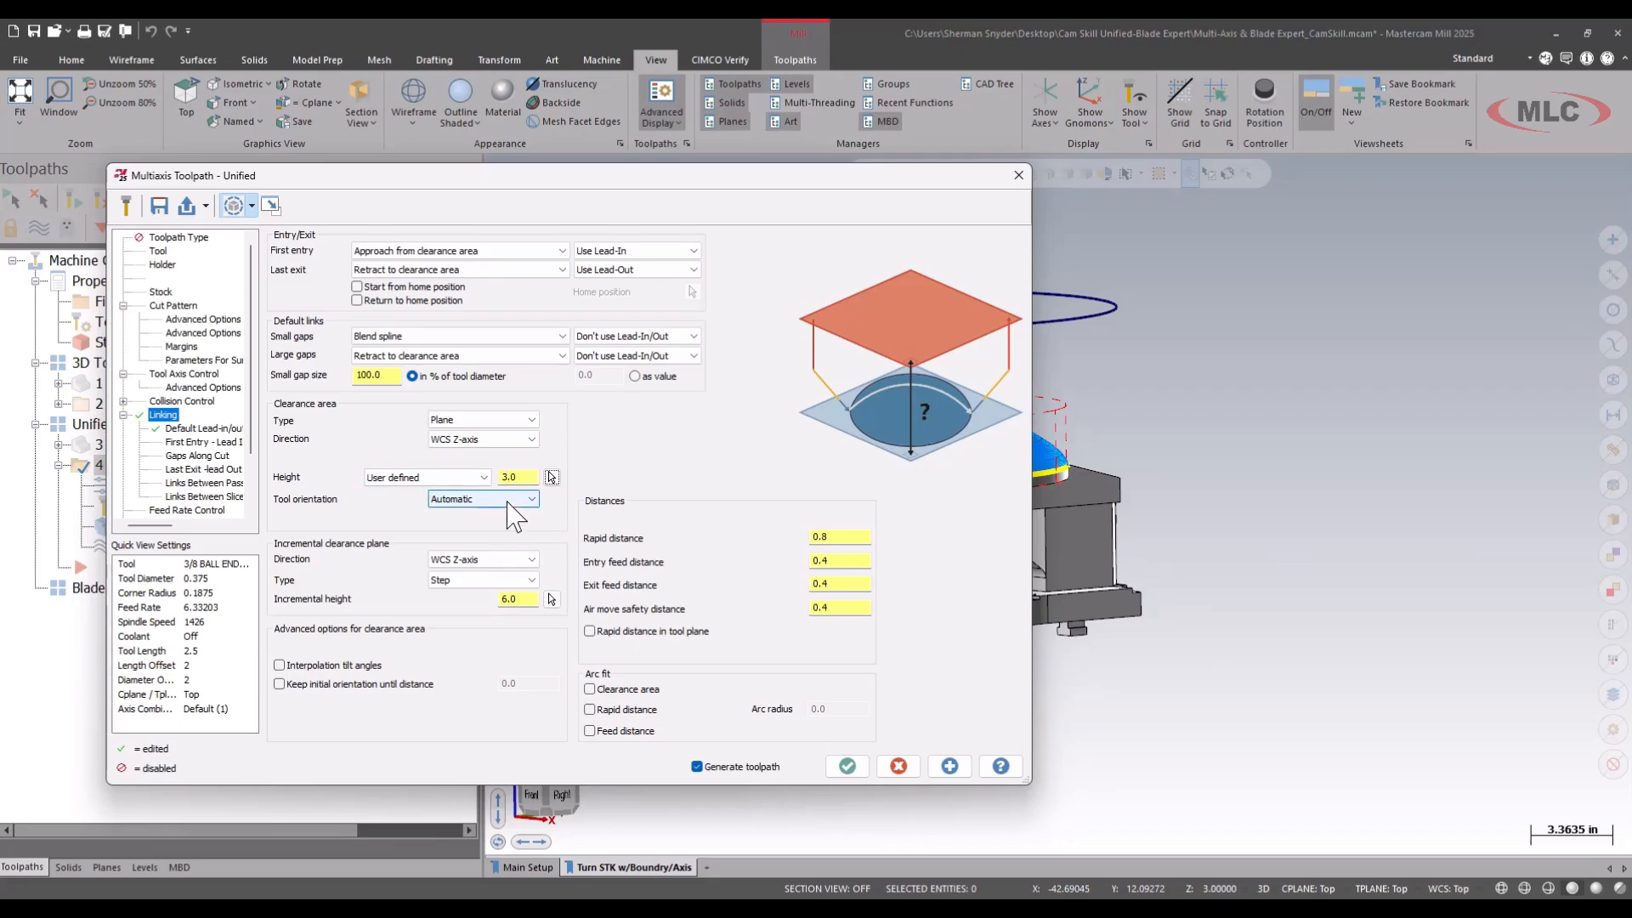
Accept the linking parameters and follow the toolpath's recalculation in the Multi-Threading Manager until it is done.
click(847, 768)
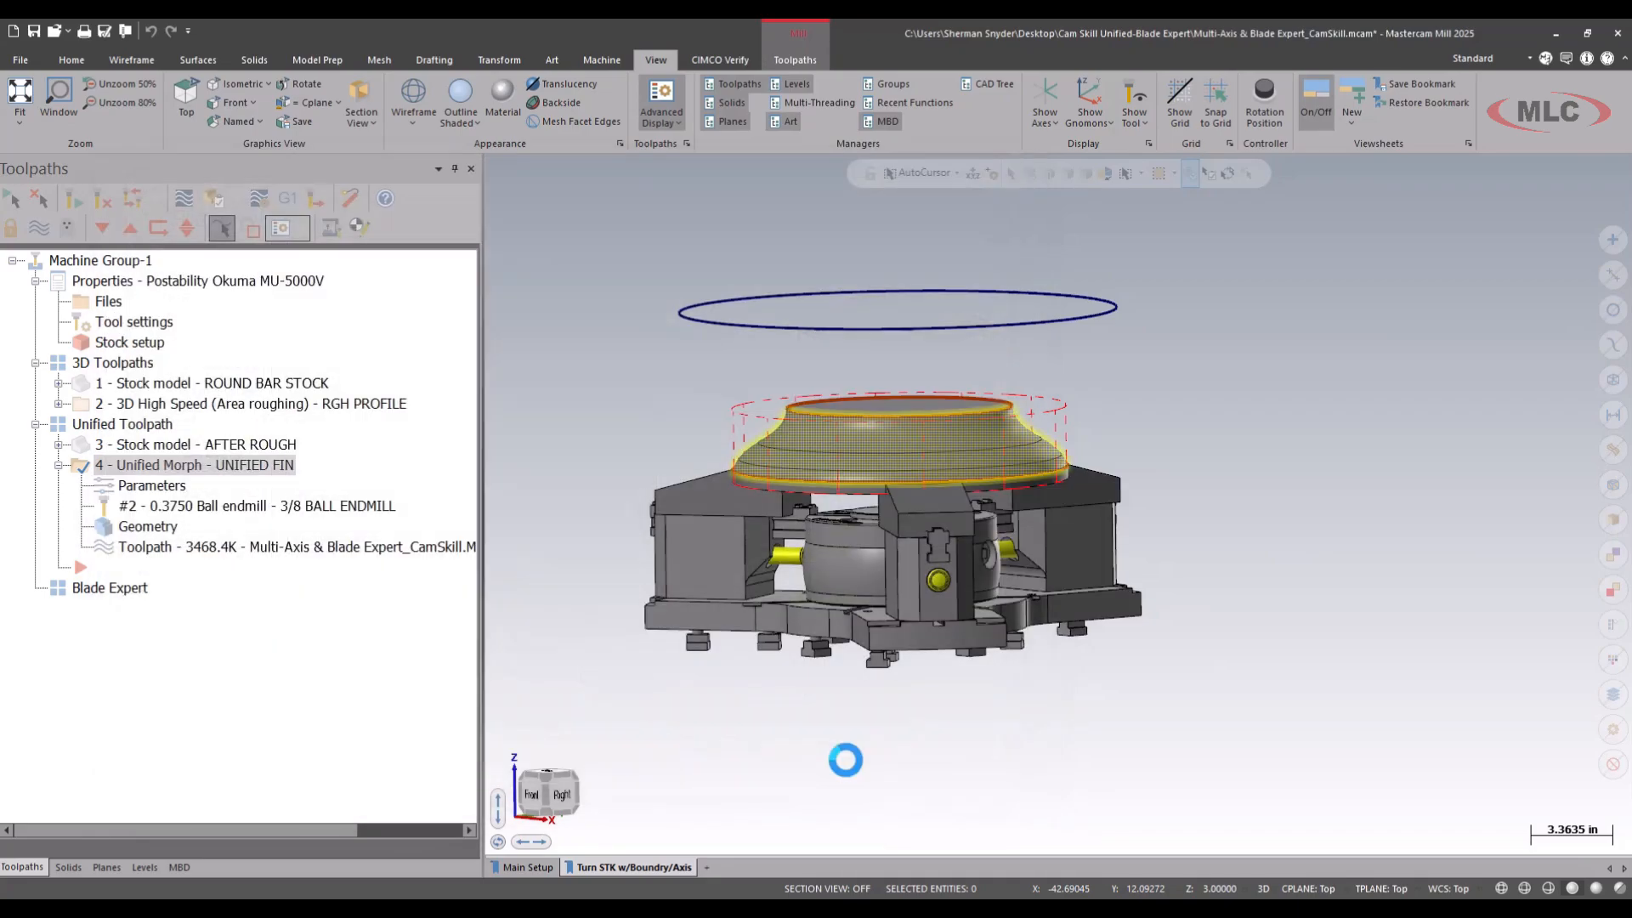
click(790, 102)
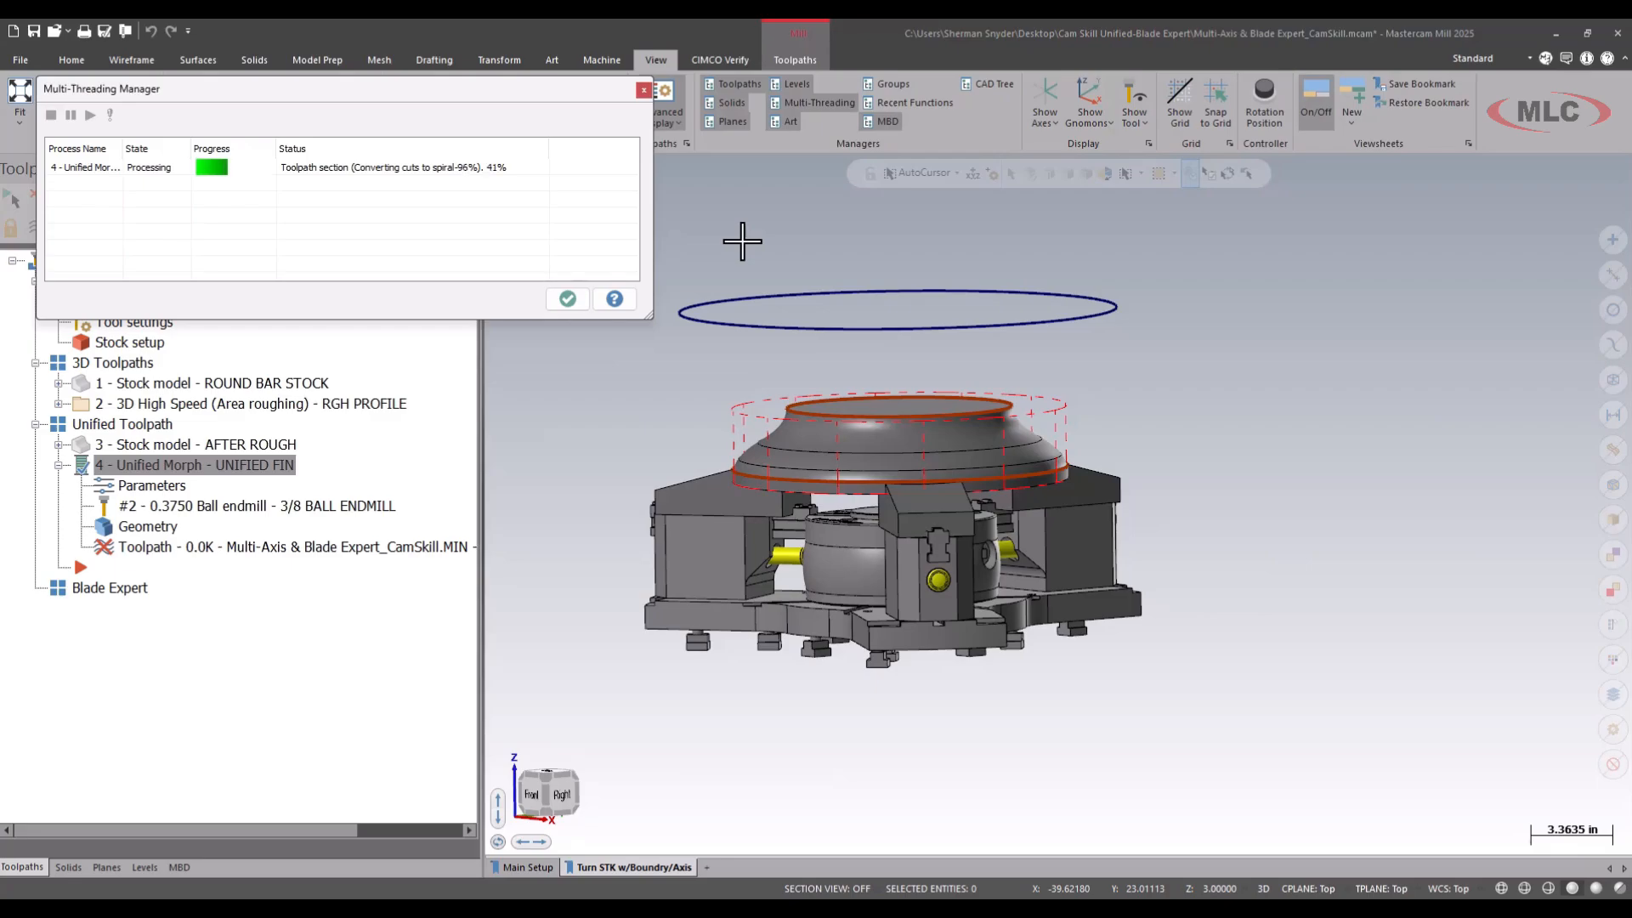
click(568, 298)
Examine the lead-in and lead-out moves and the clearance plane height of the UNIFIED FIN toolpath from above and from the side.
middle_drag(696, 354, 753, 425)
scroll(885, 405, up, 5)
middle_drag(789, 310, 741, 369)
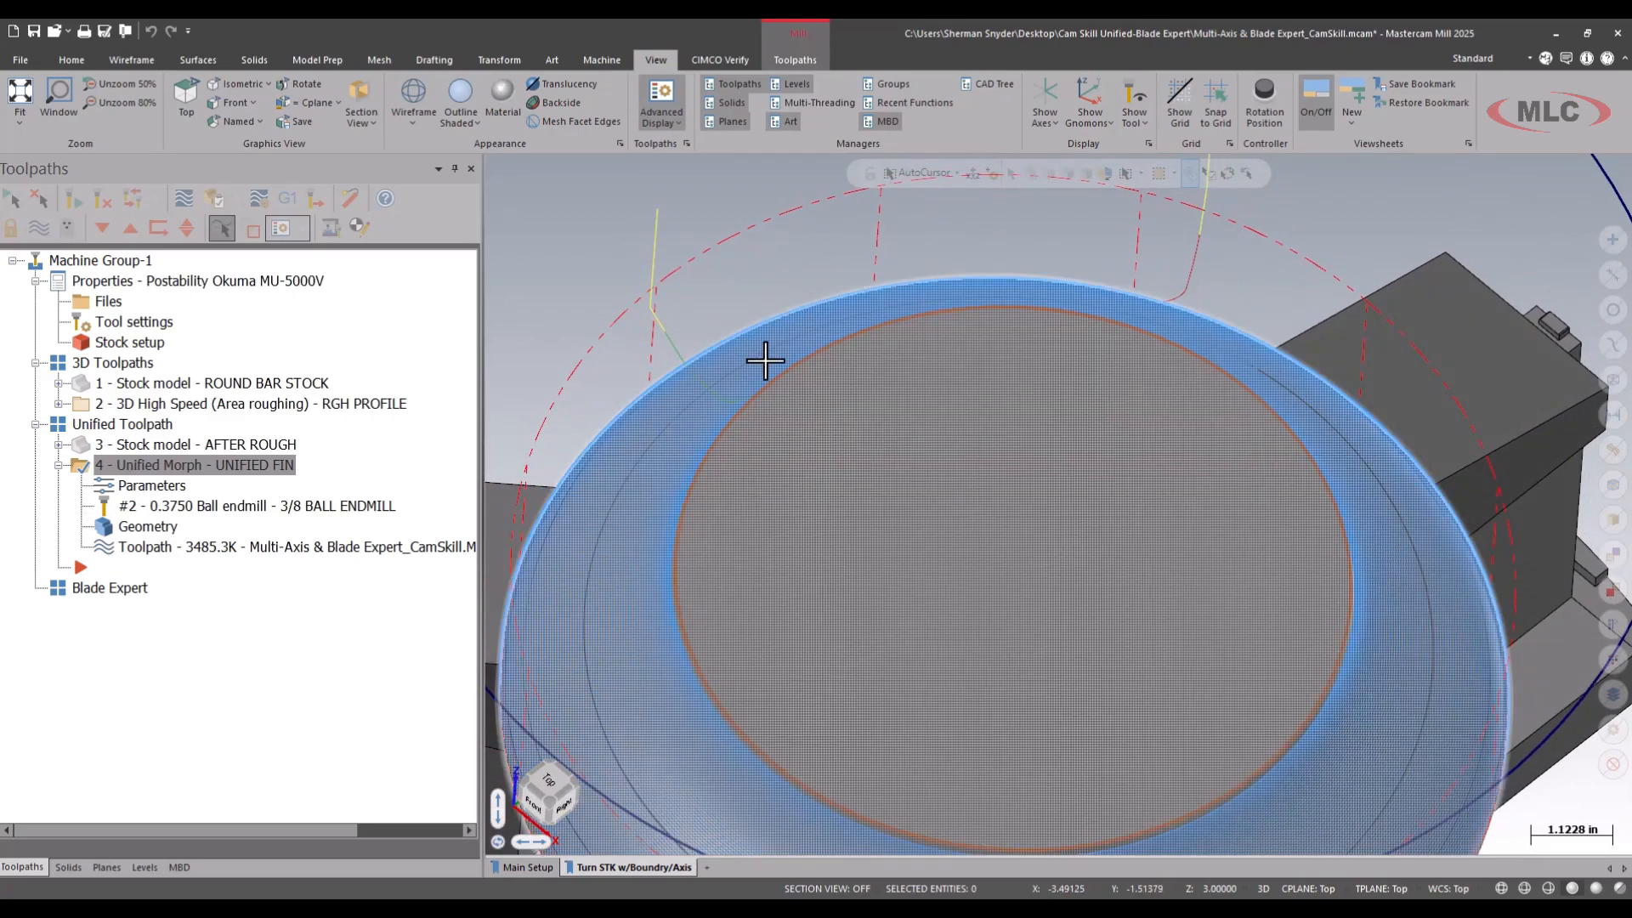
drag(750, 359, 727, 418)
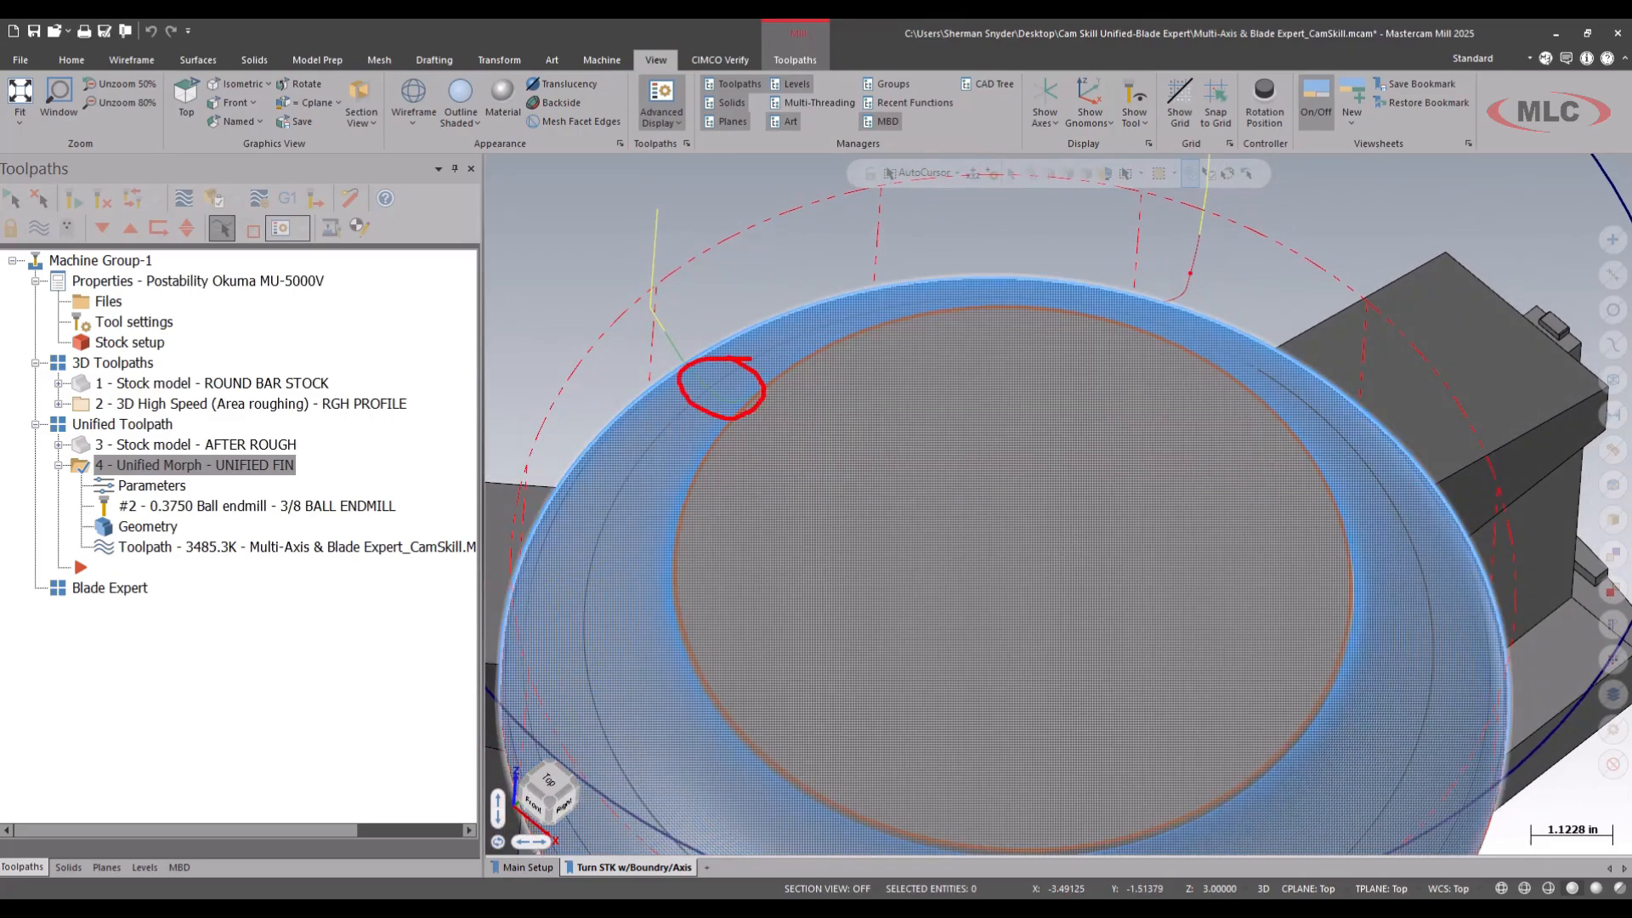
key(Escape)
scroll(744, 416, down, 2)
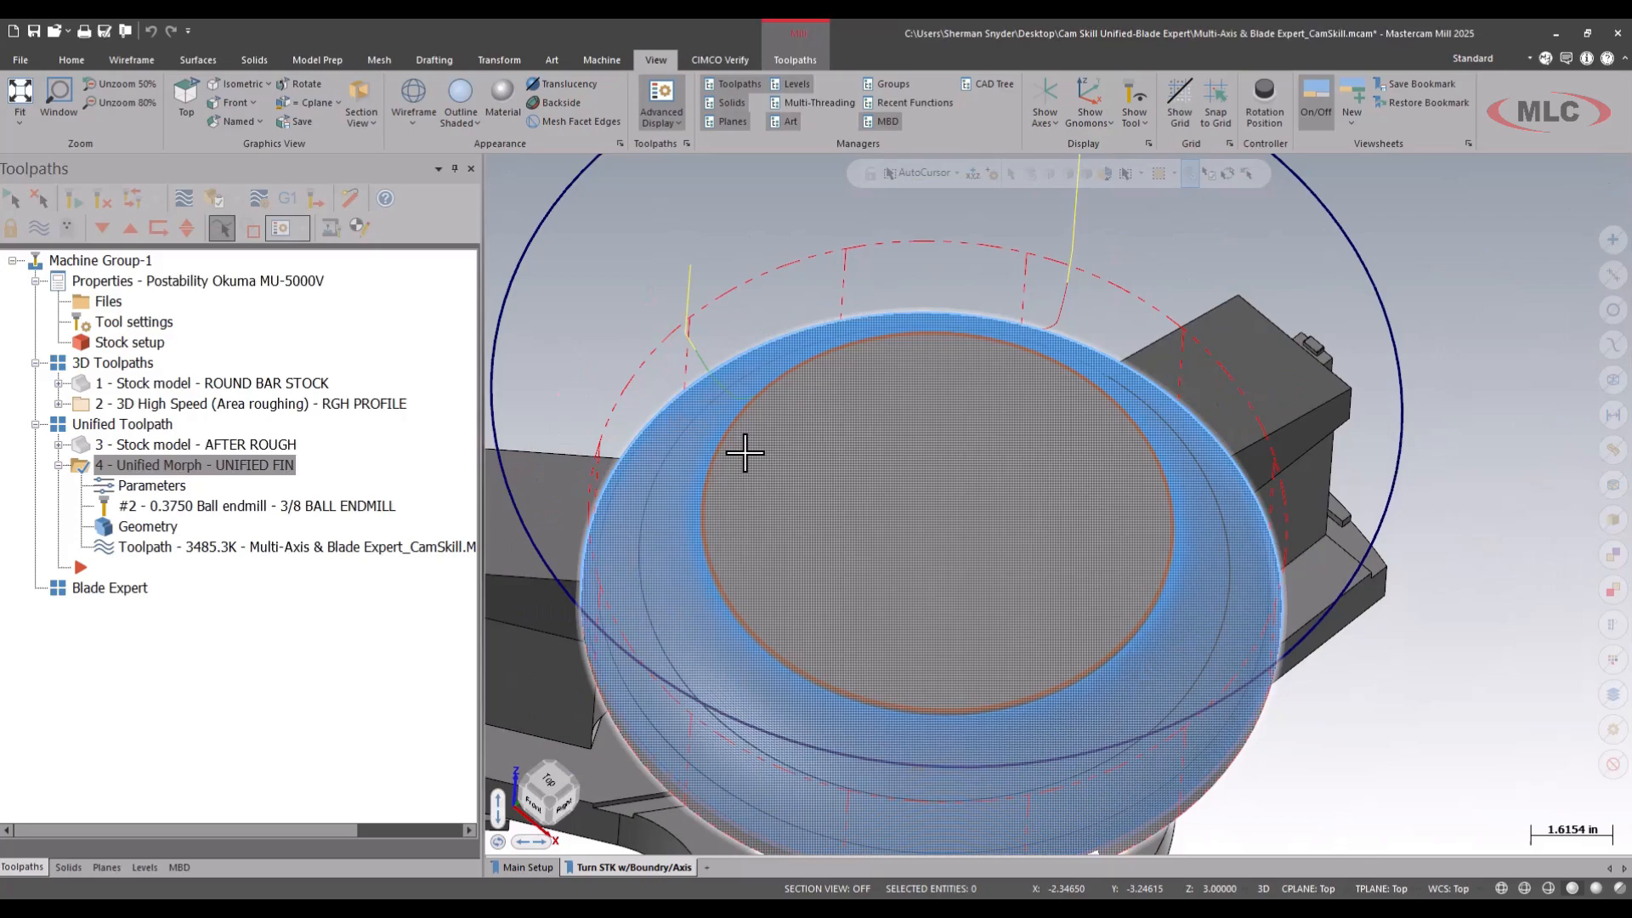
scroll(753, 544, down, 1)
middle_drag(789, 538, 772, 437)
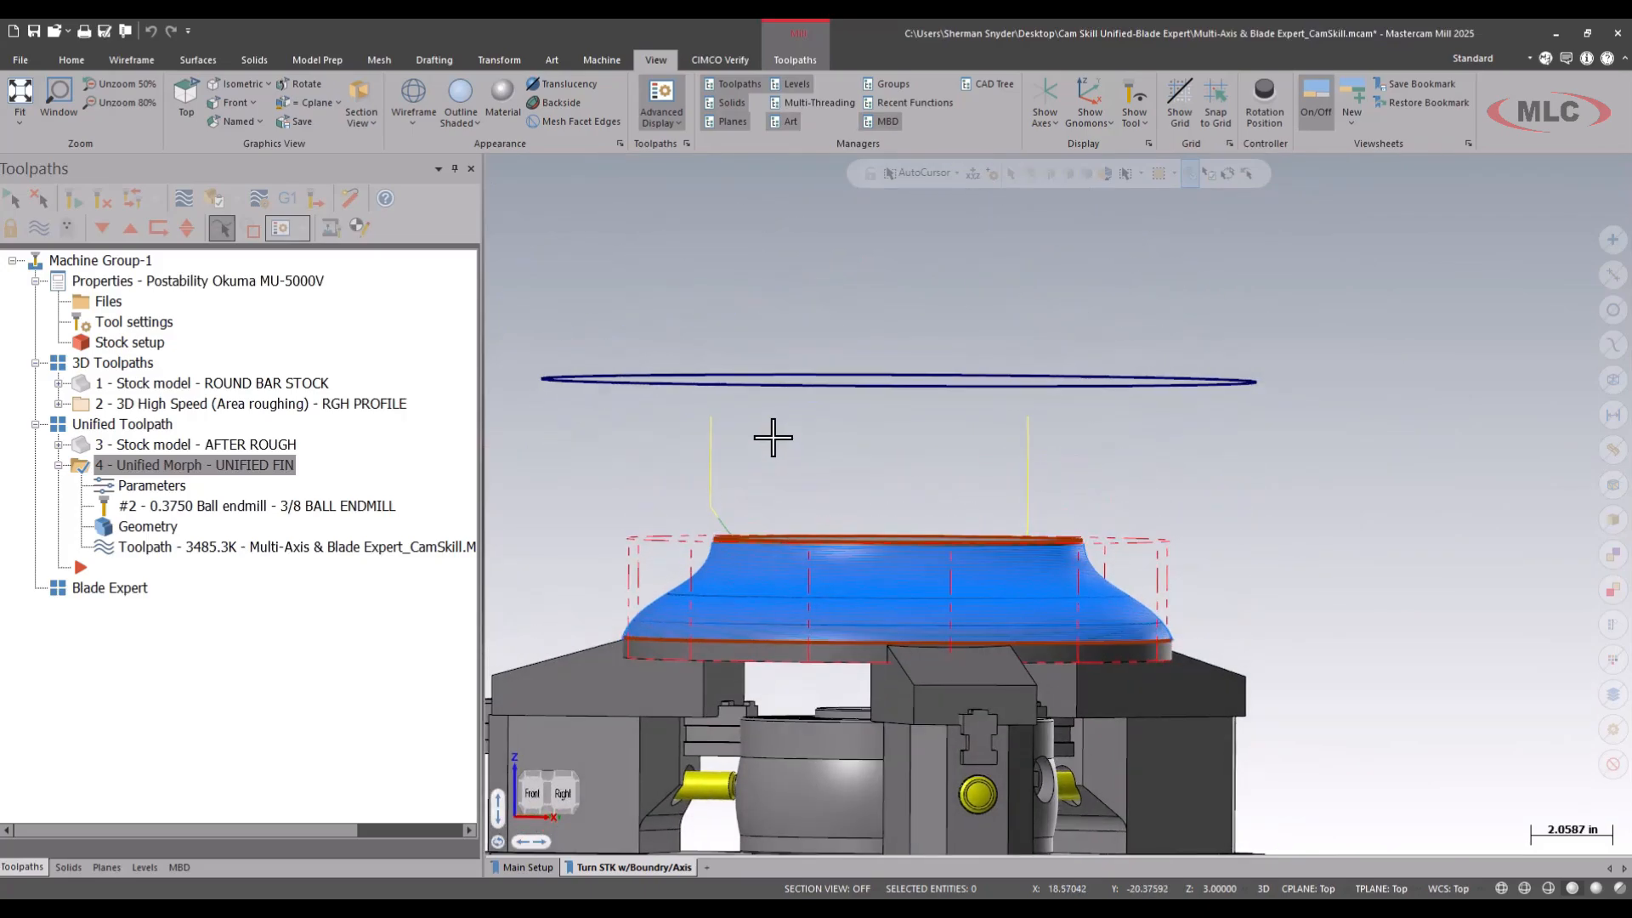
drag(760, 412, 999, 413)
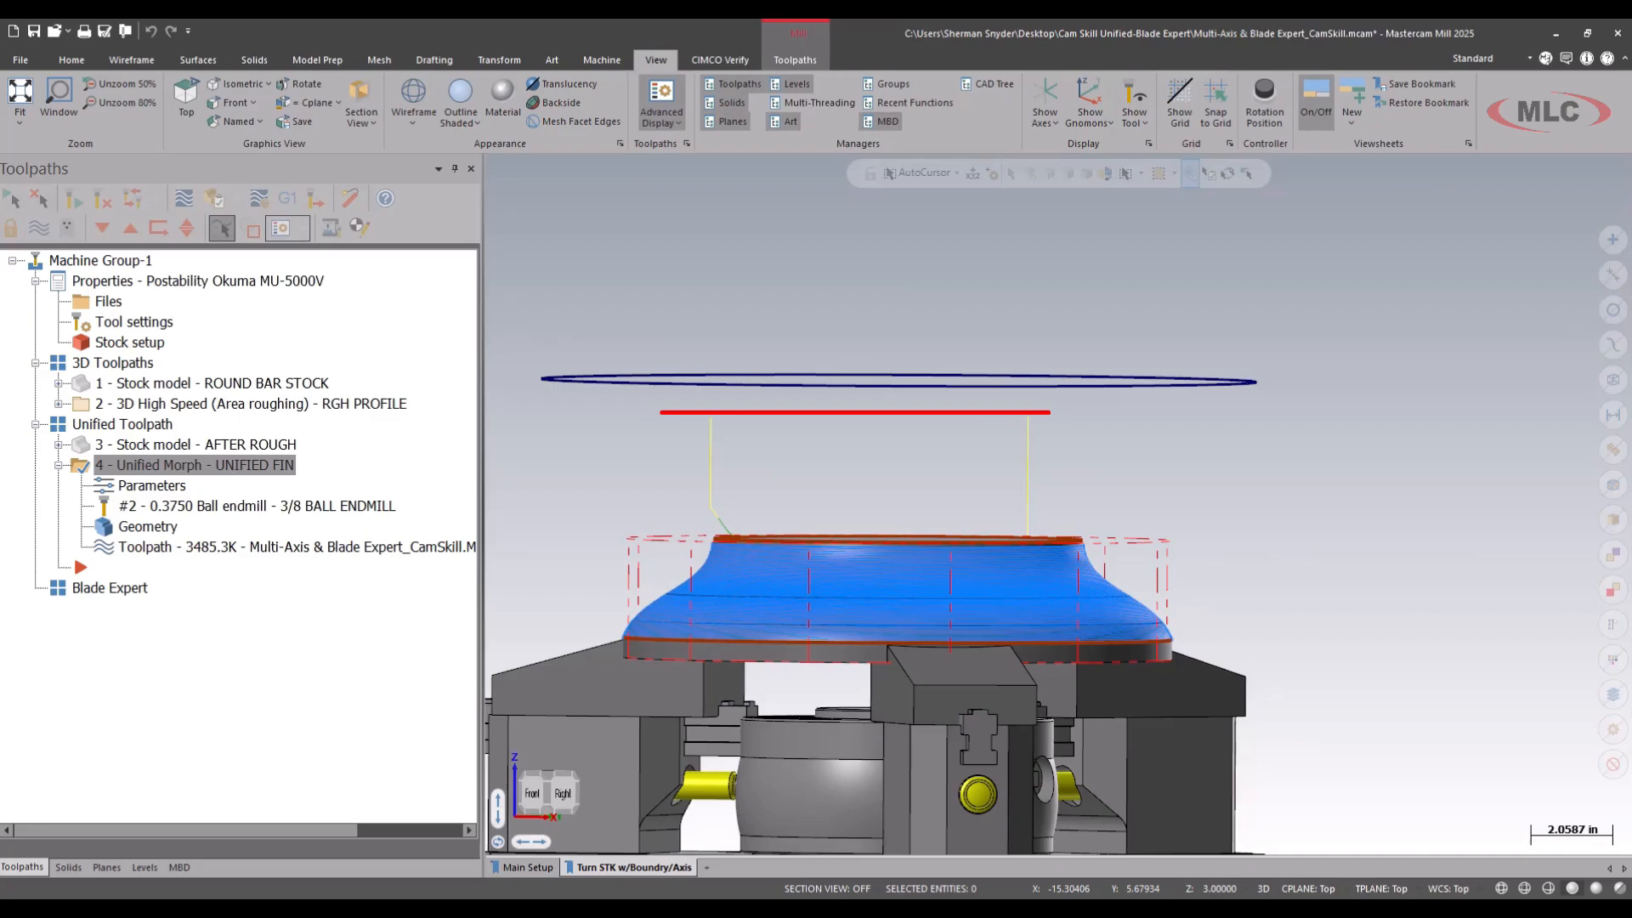
key(Escape)
scroll(689, 400, down, 3)
middle_drag(918, 335, 910, 369)
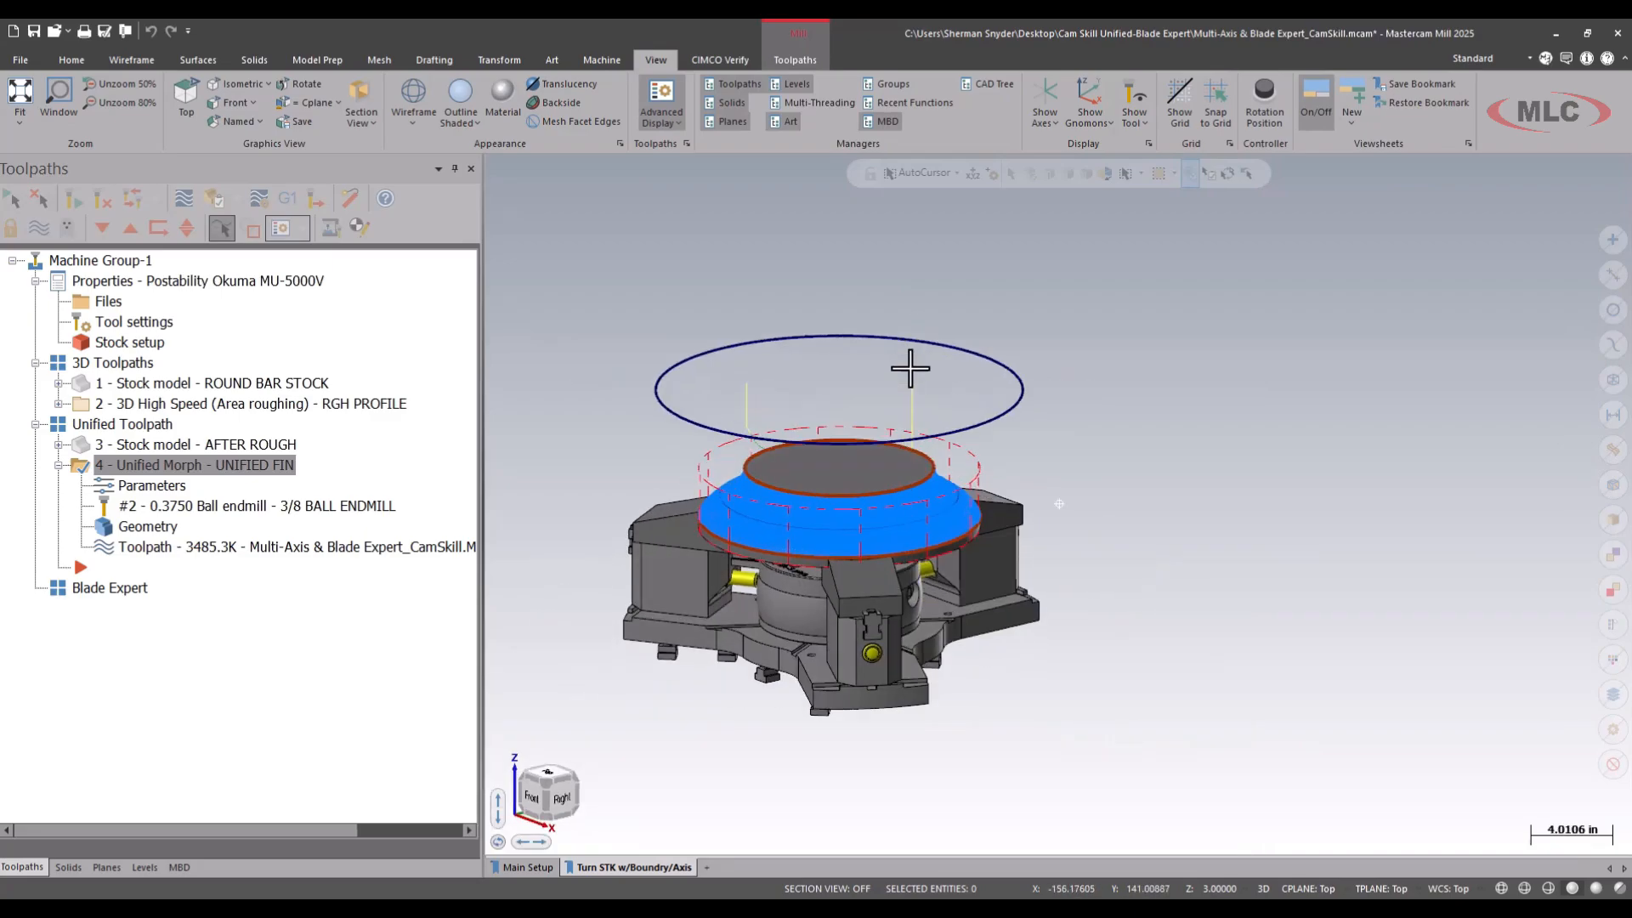
Select all operations in Machine Group-1 for machine simulation.
click(105, 262)
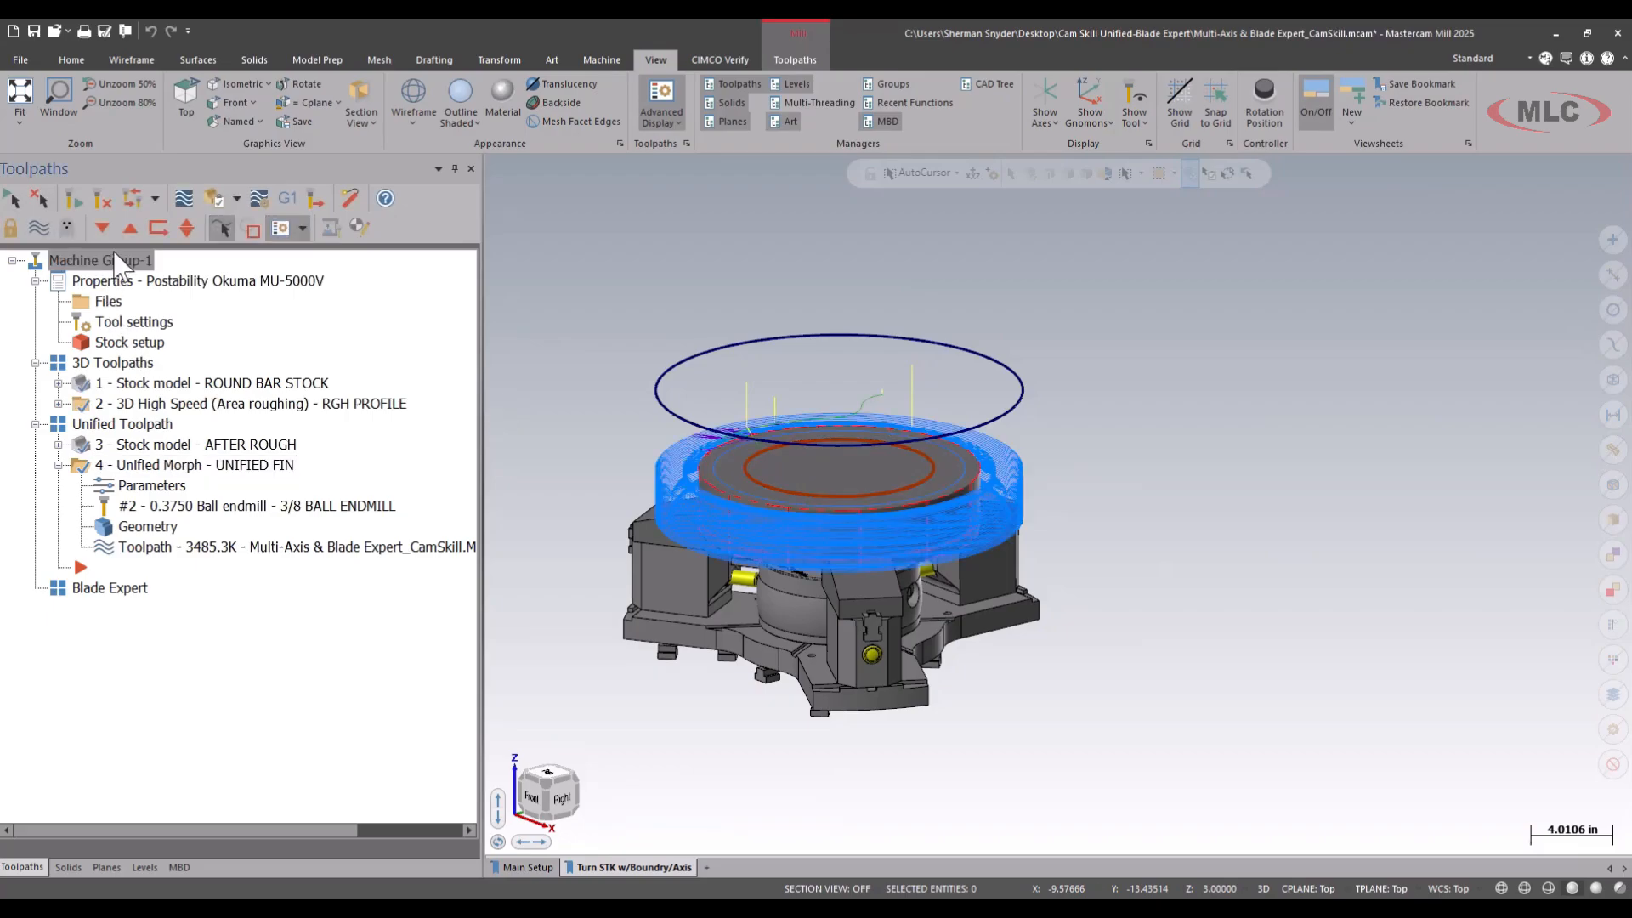
click(600, 60)
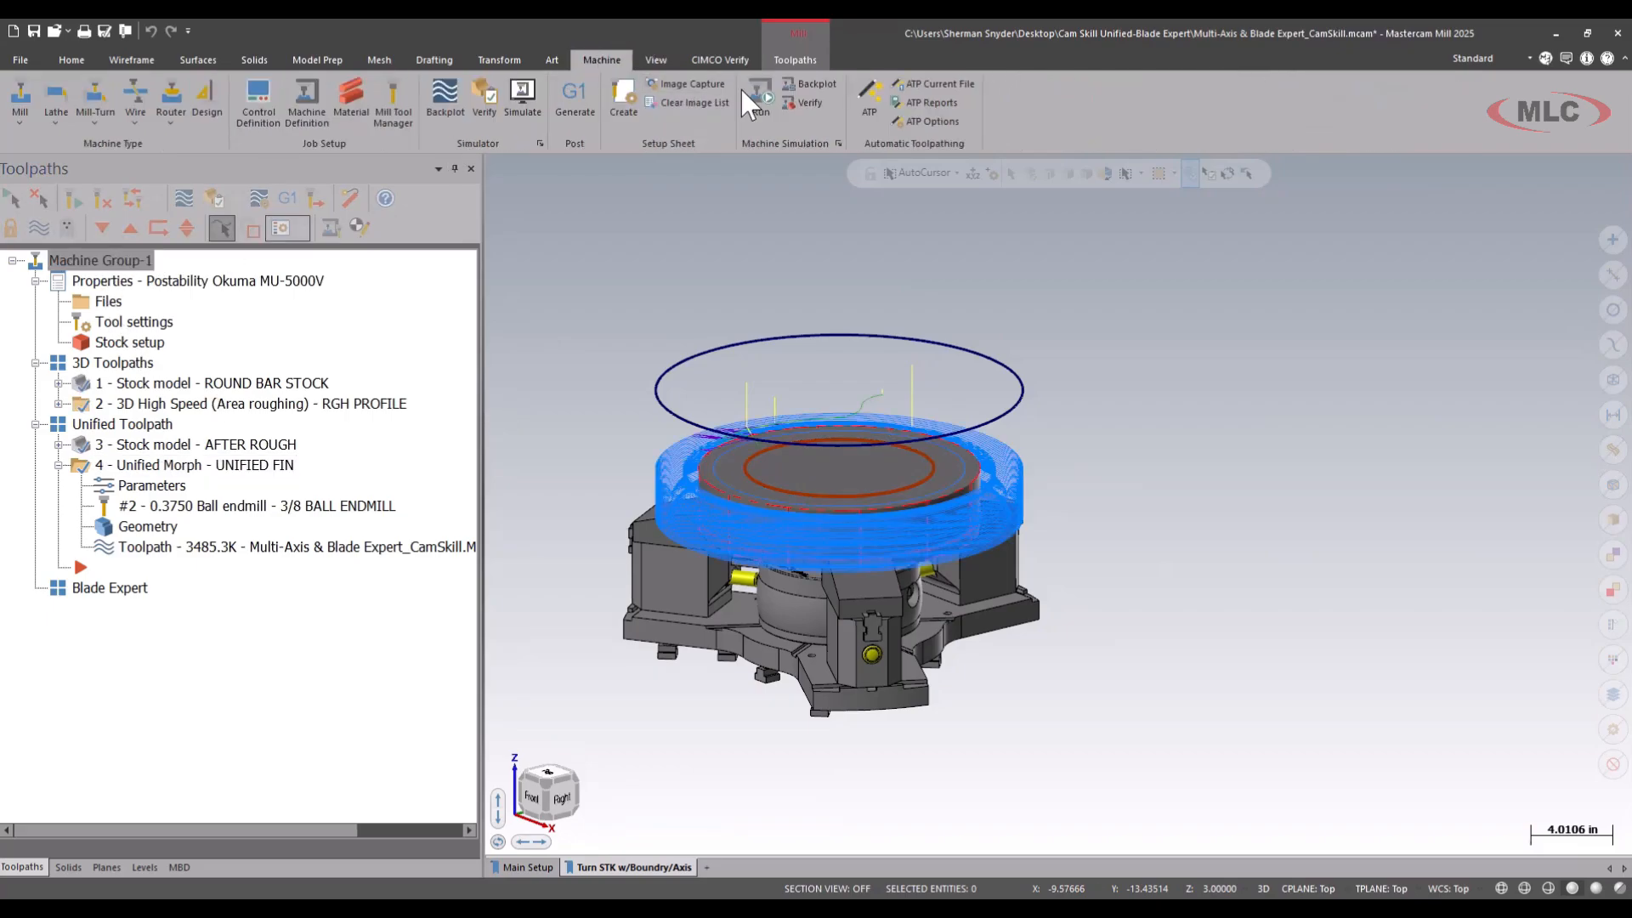
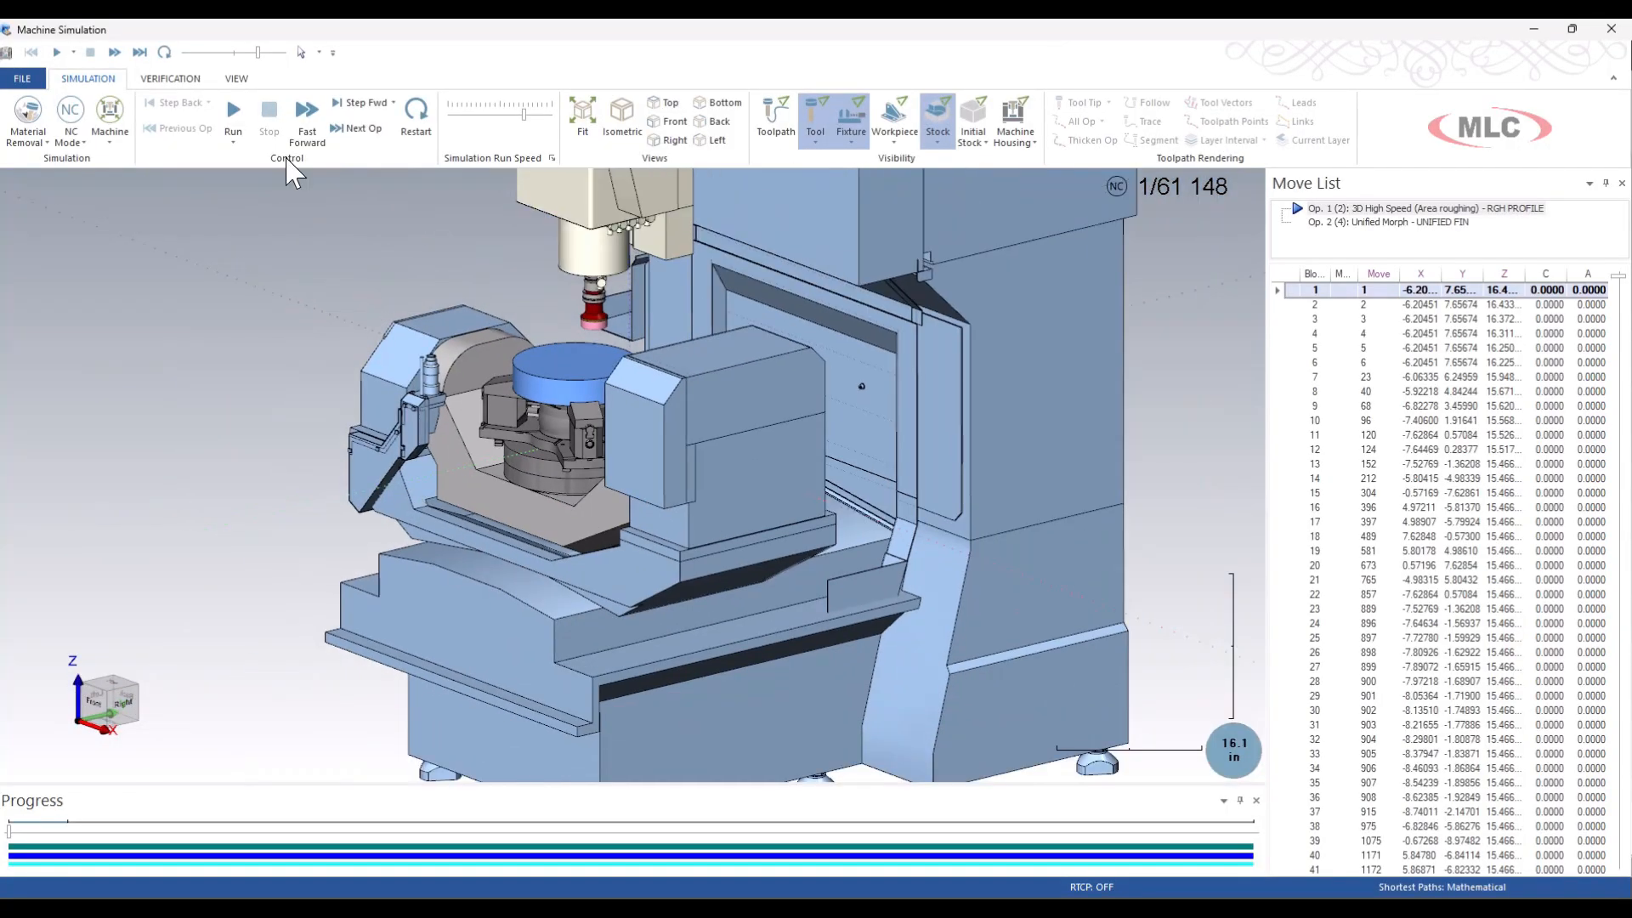
Run the machine simulation of both operations and slow its run speed to follow the UNIFIED FIN operation.
click(231, 116)
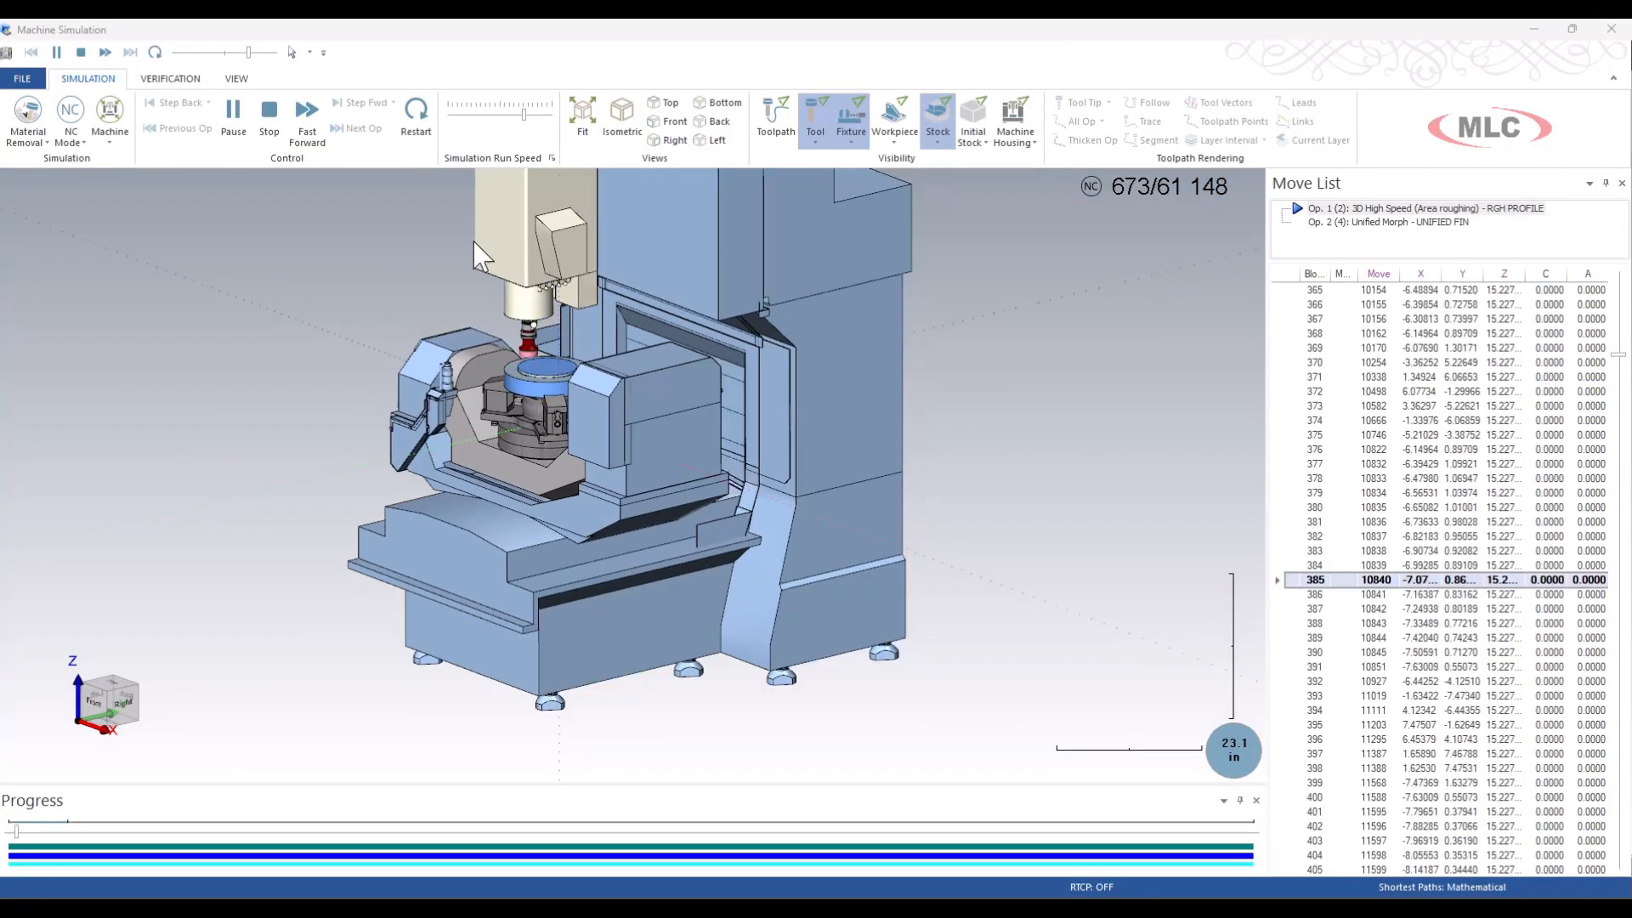
mouse_move(517, 112)
mouse_down()
mouse_move(536, 113)
mouse_move(491, 120)
mouse_up()
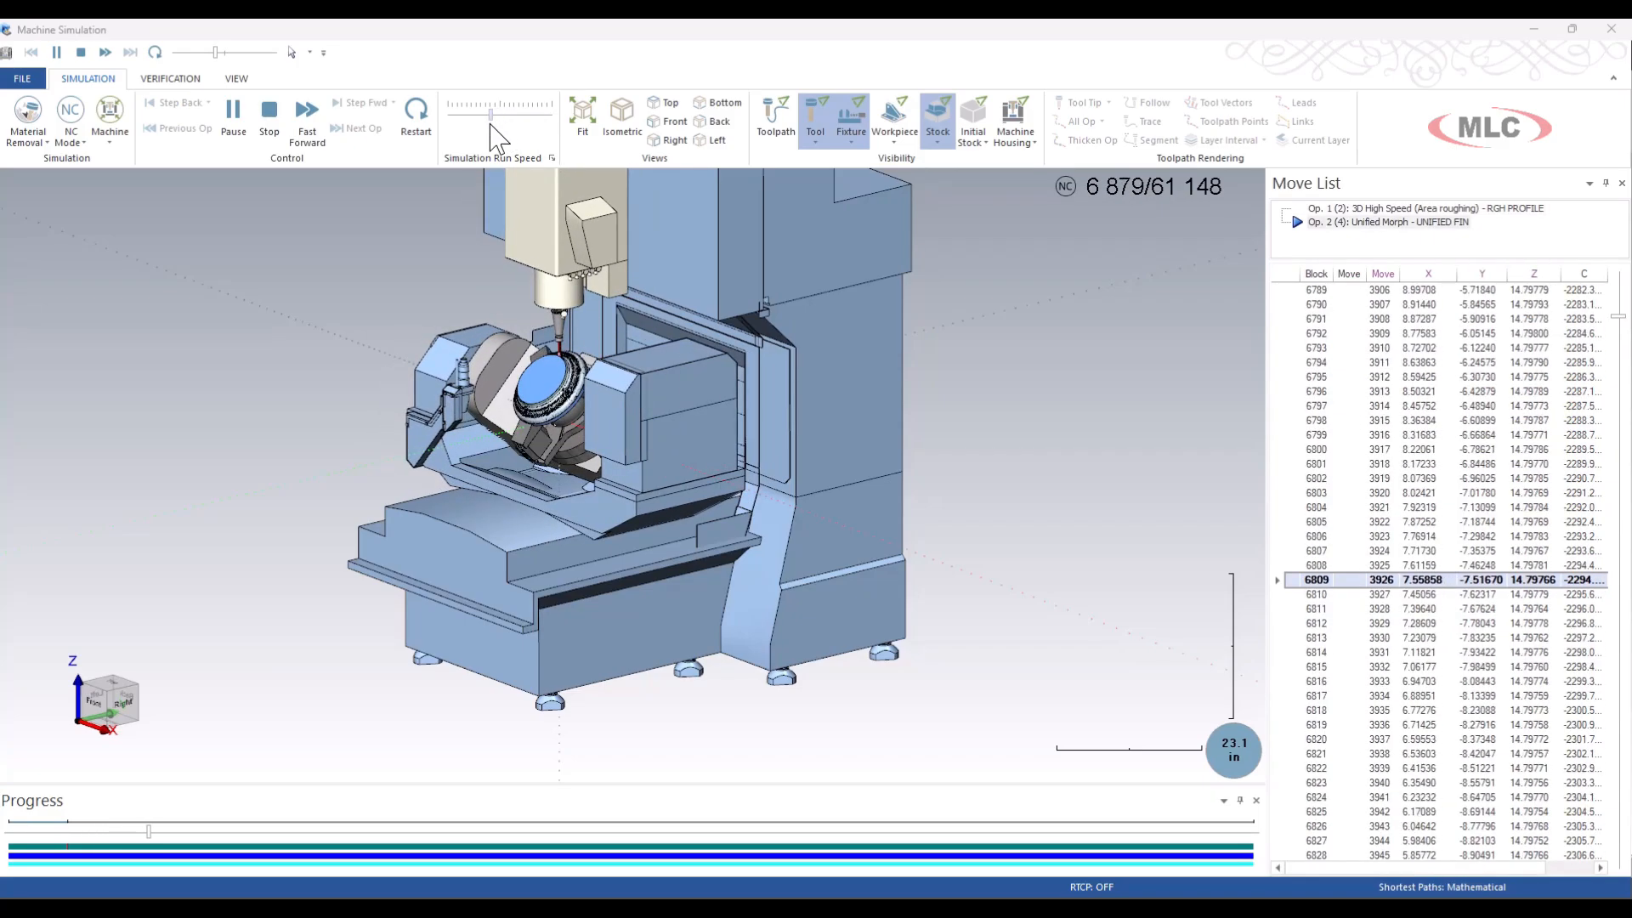
scroll(547, 426, up, 2)
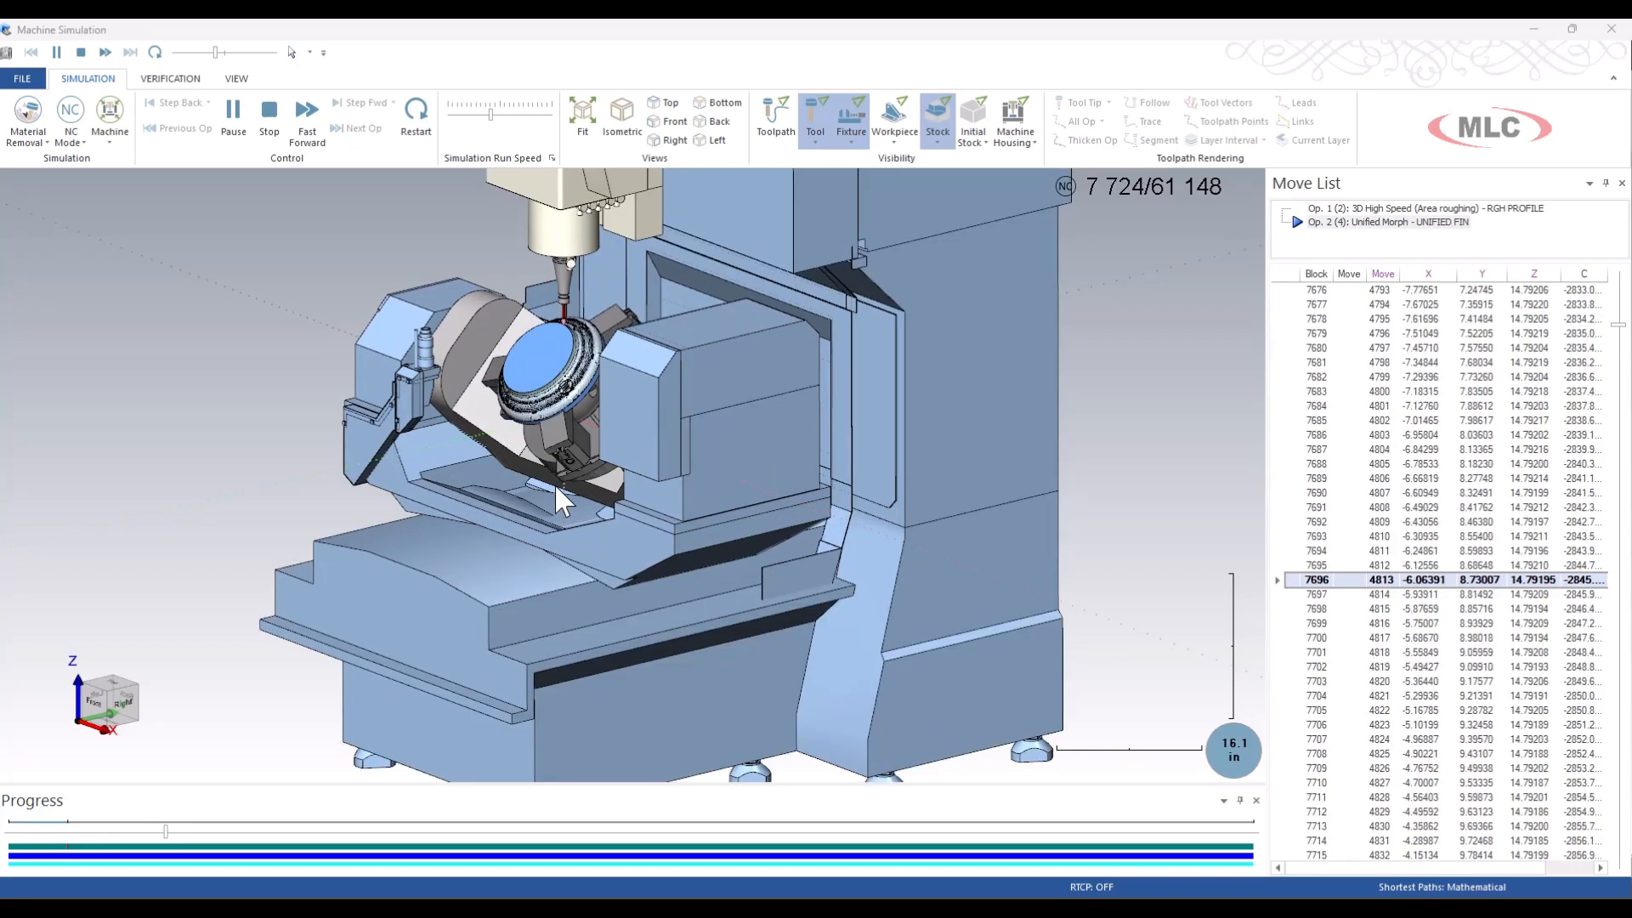
Examine the clearance between the tilted rotary table and the machine's trunnion base while the UNIFIED FIN operation runs.
scroll(549, 517, up, 4)
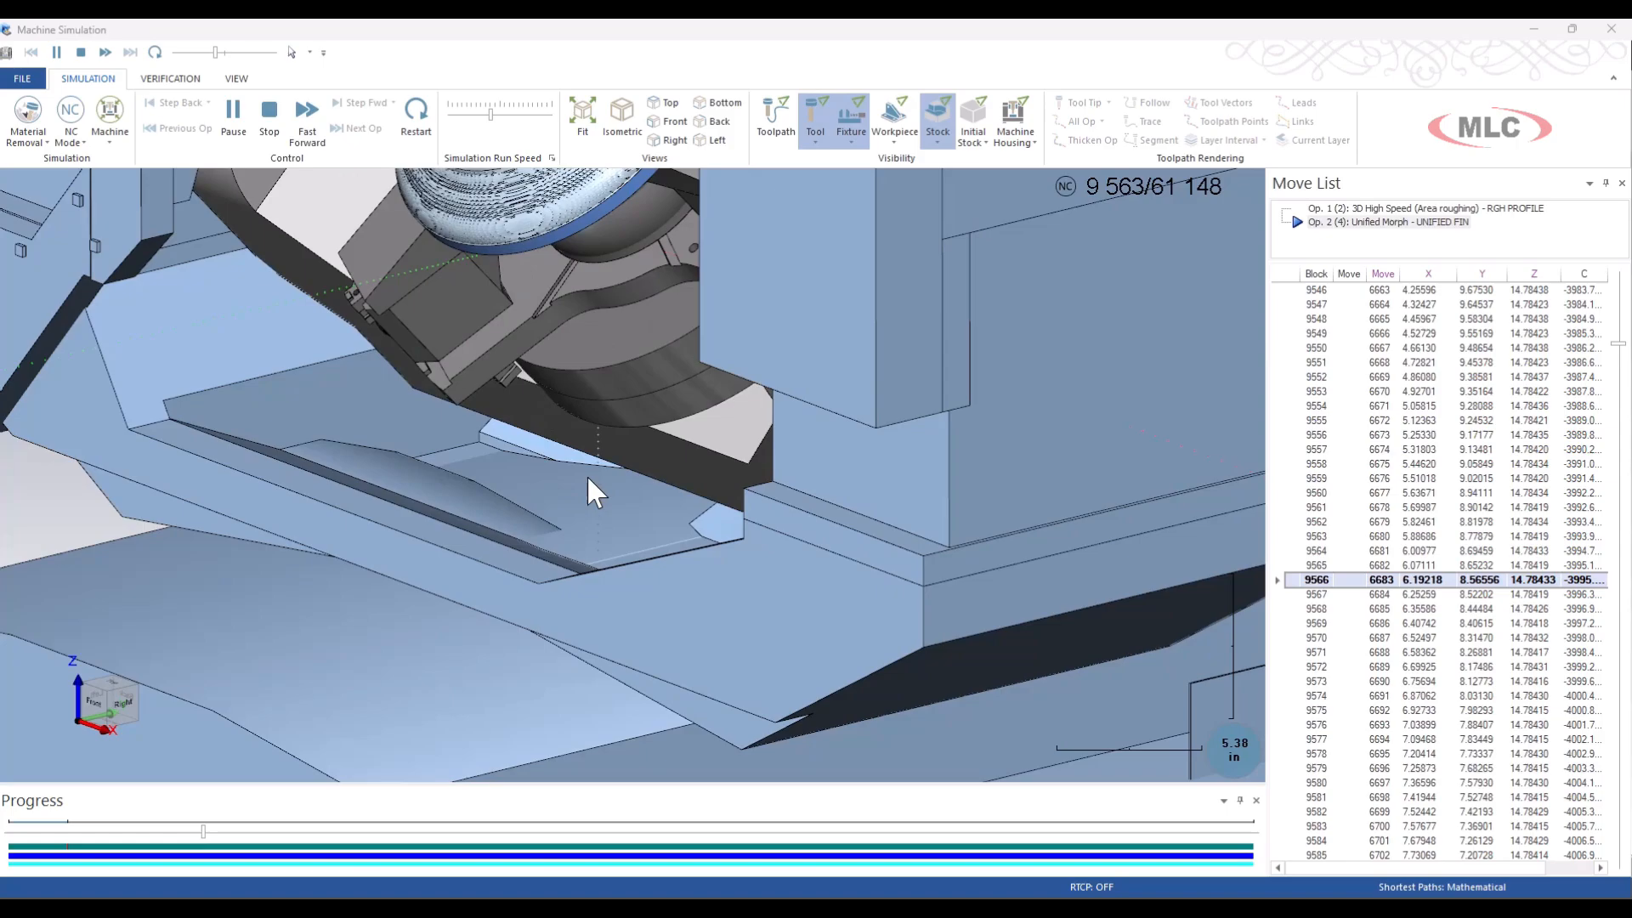
key(ctrl+2)
drag(598, 468, 542, 521)
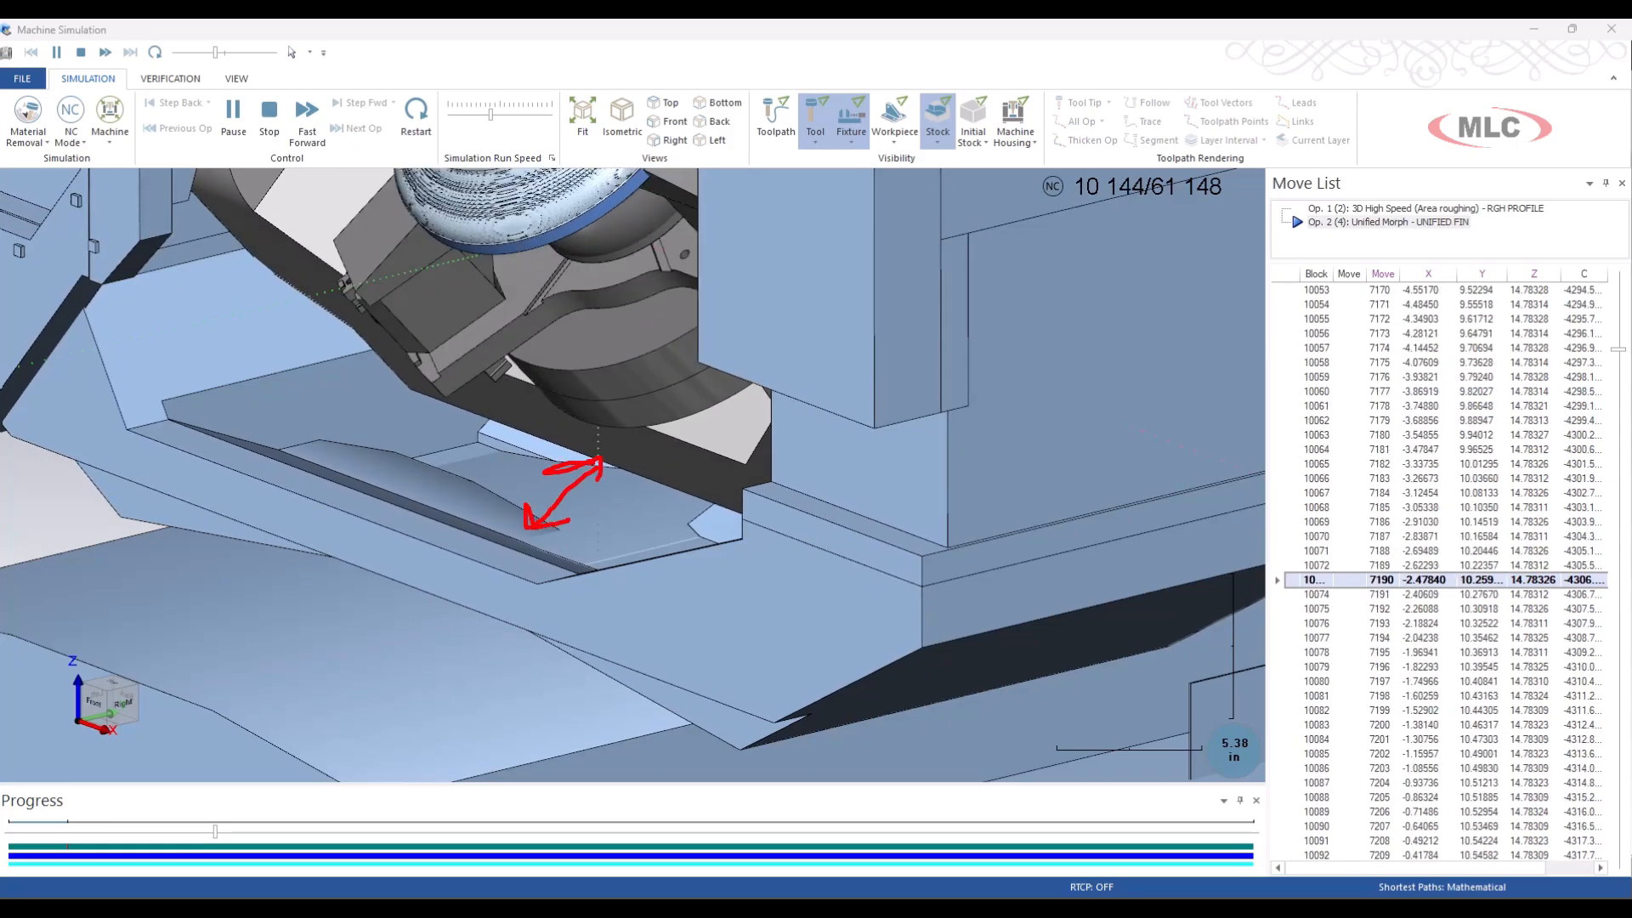
key(Escape)
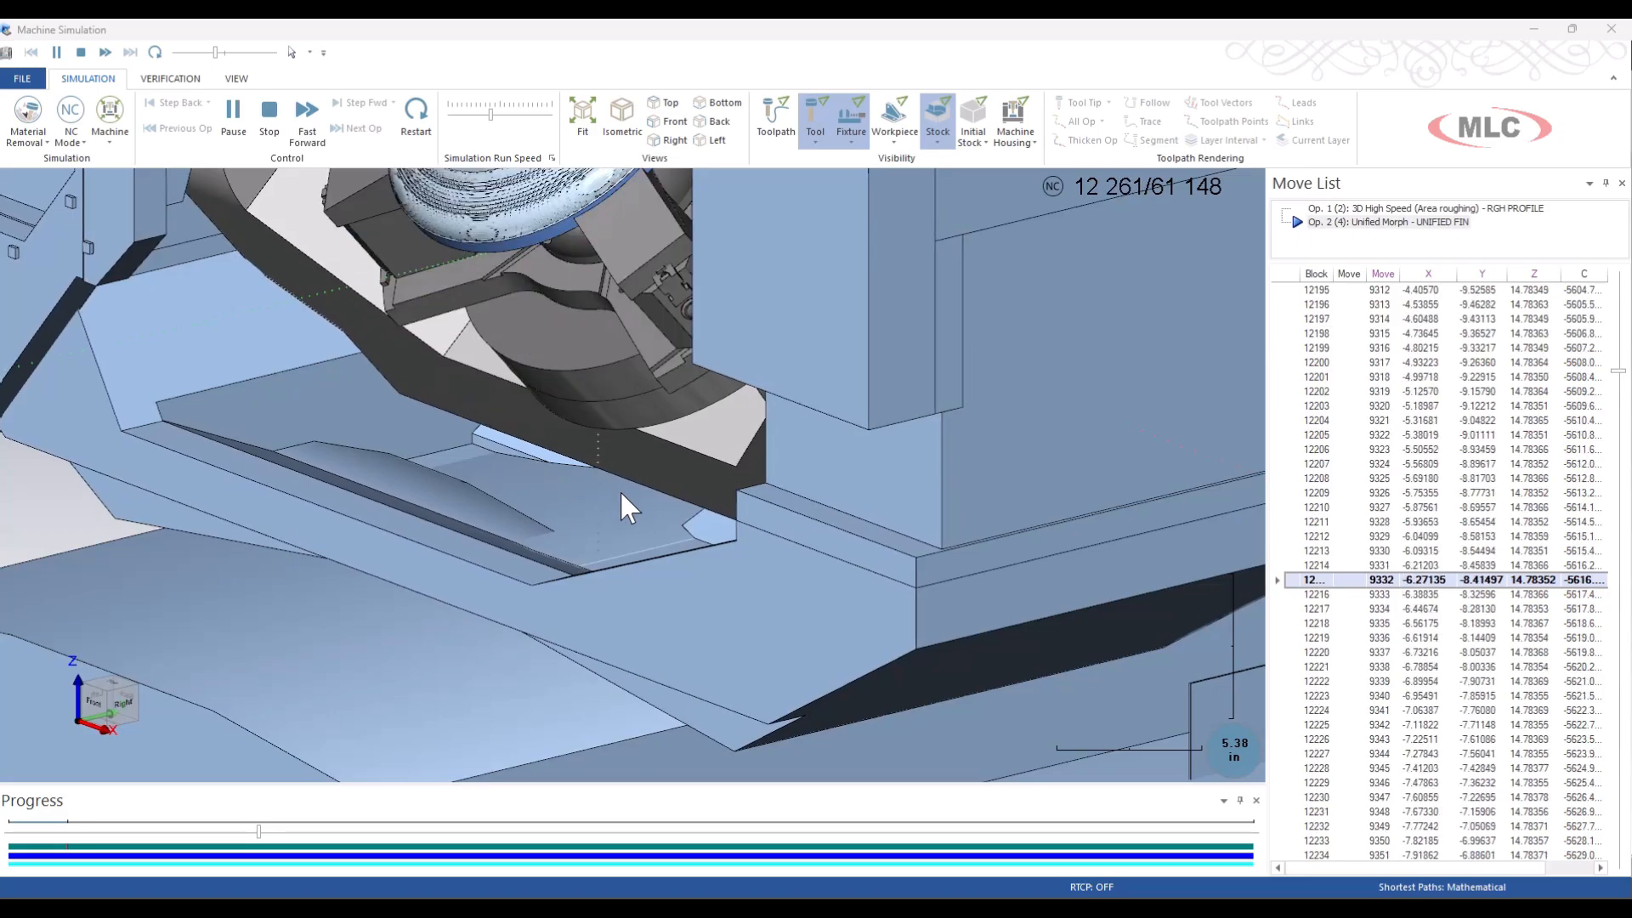
scroll(619, 490, down, 3)
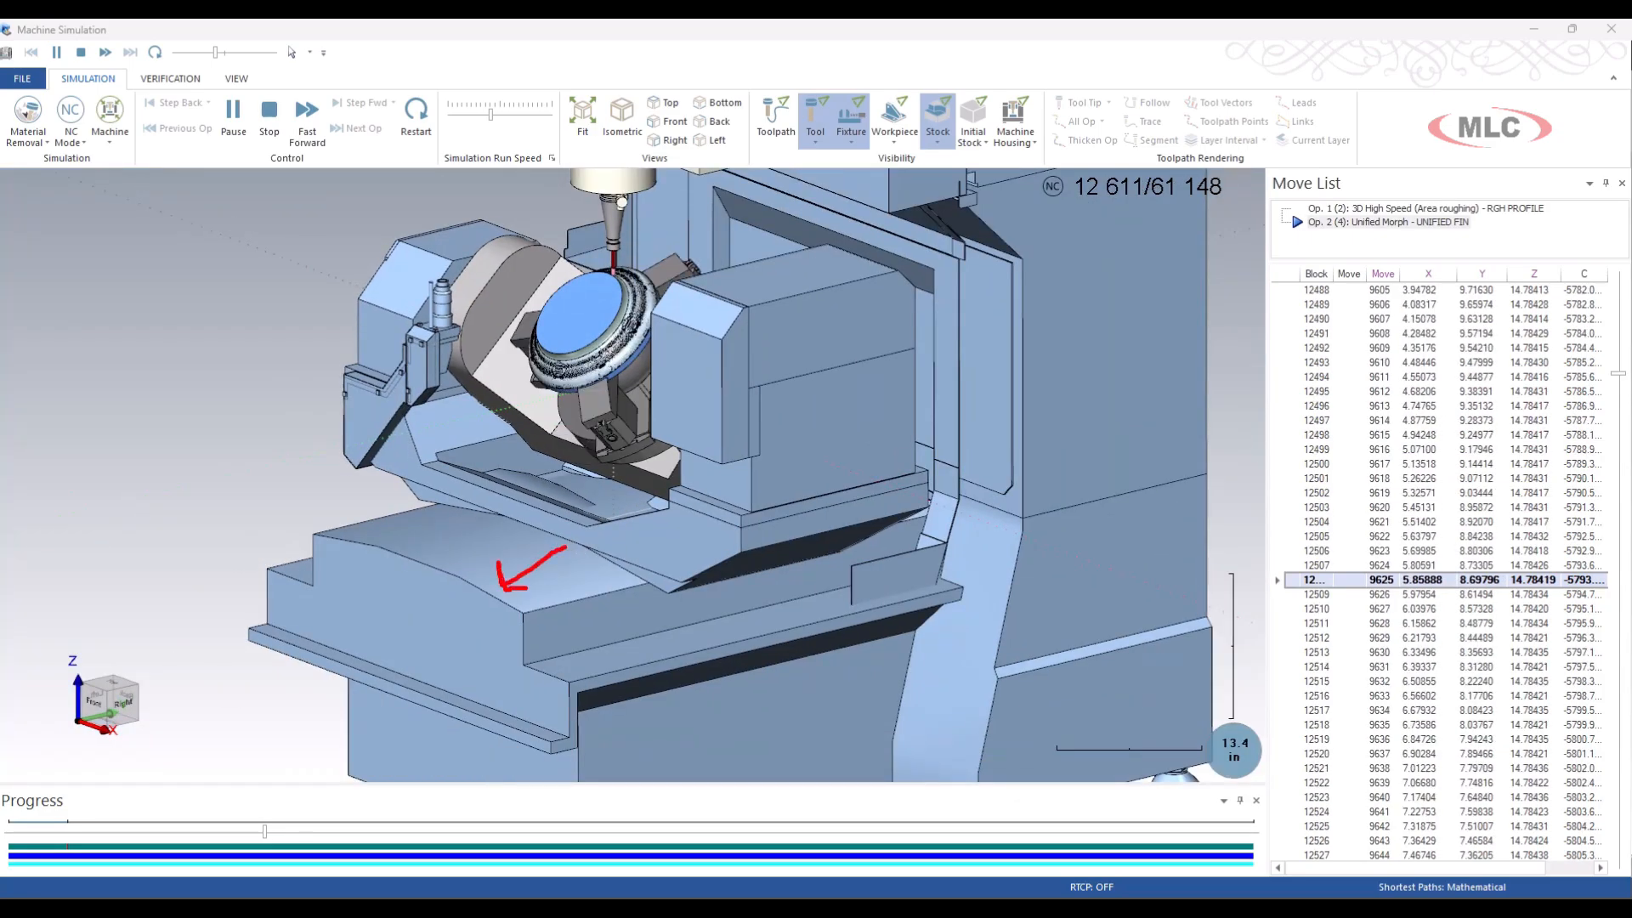
key(Escape)
scroll(569, 503, up, 3)
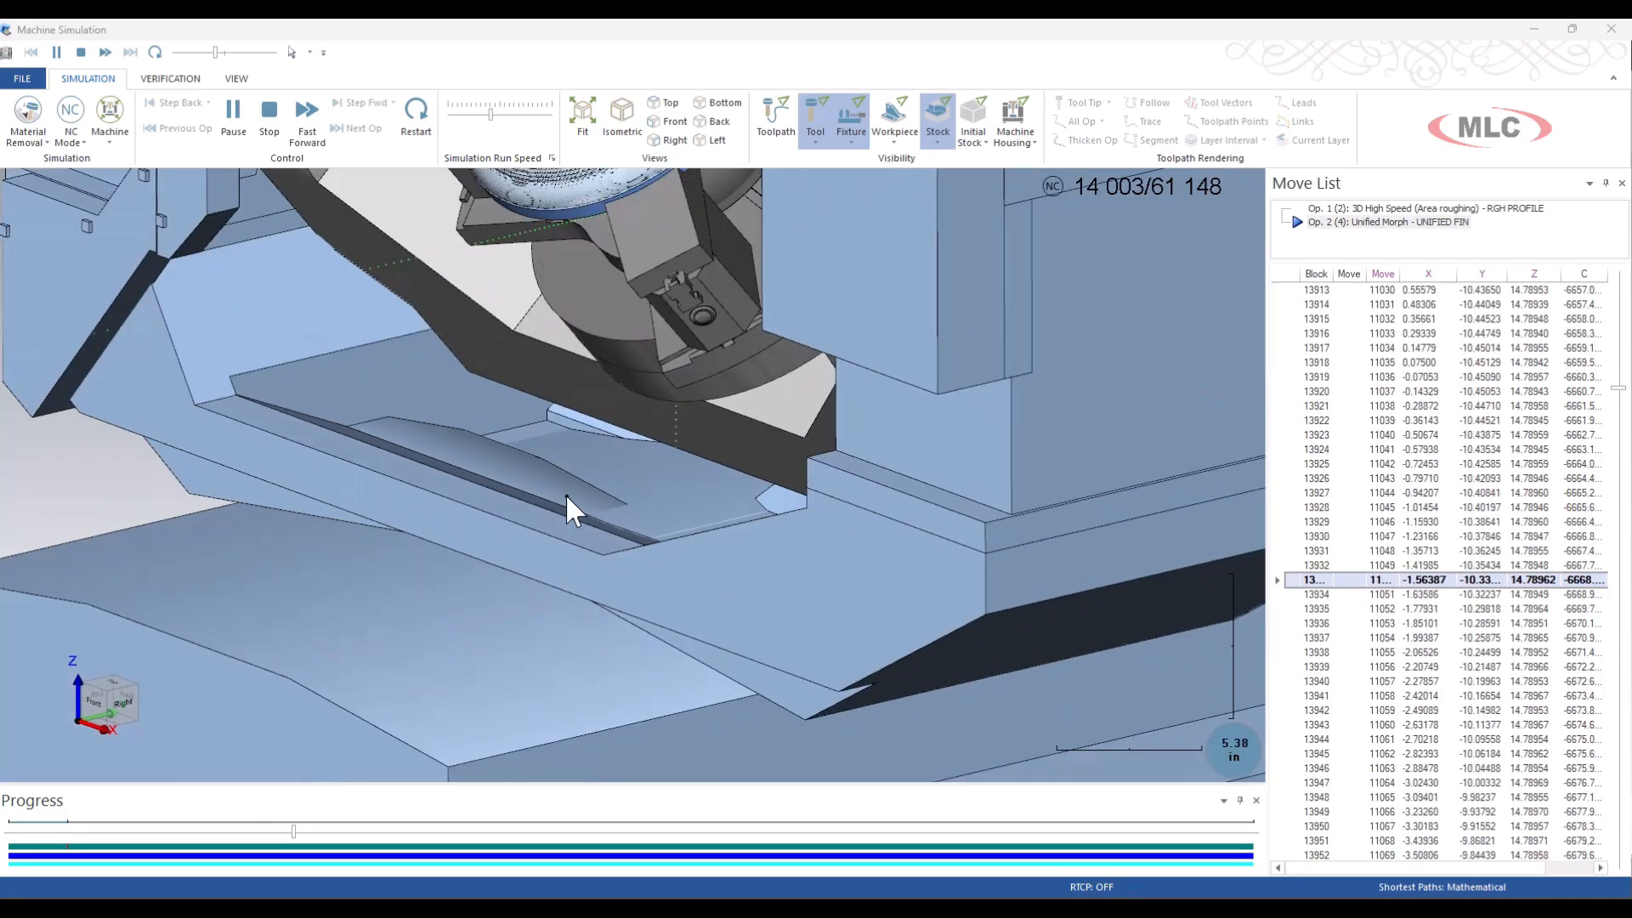
scroll(510, 497, up, 1)
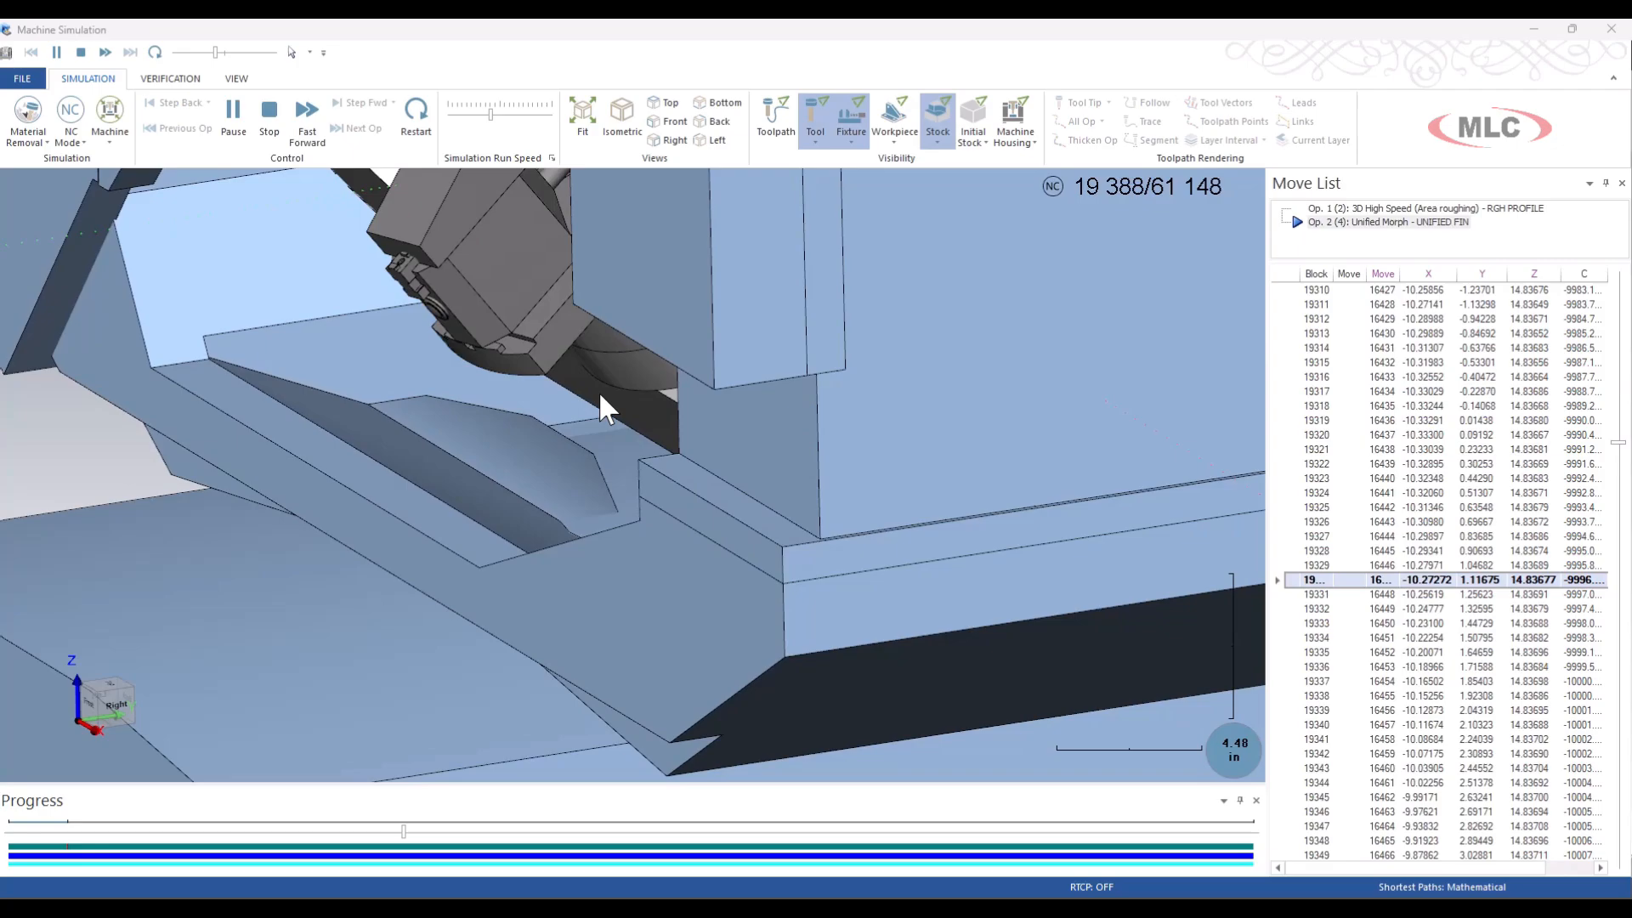
scroll(600, 396, down, 5)
scroll(603, 407, down, 1)
middle_drag(596, 482, 669, 463)
scroll(671, 478, up, 1)
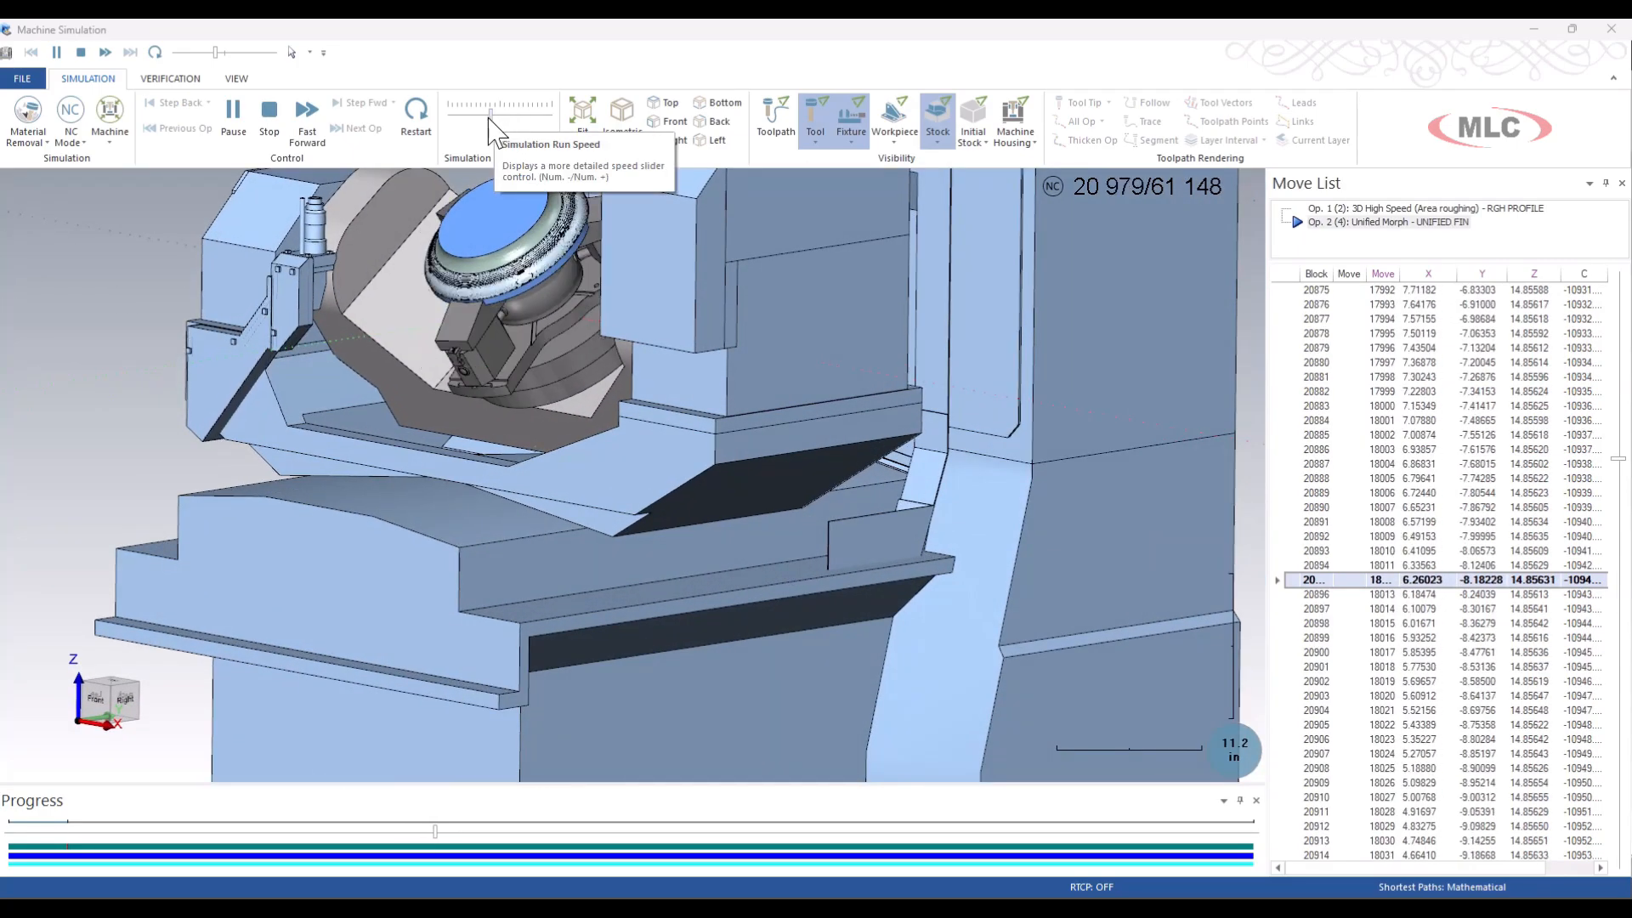
Raise the simulation run speed for the rest of the UNIFIED FIN cut and stop the run.
drag(491, 114, 520, 119)
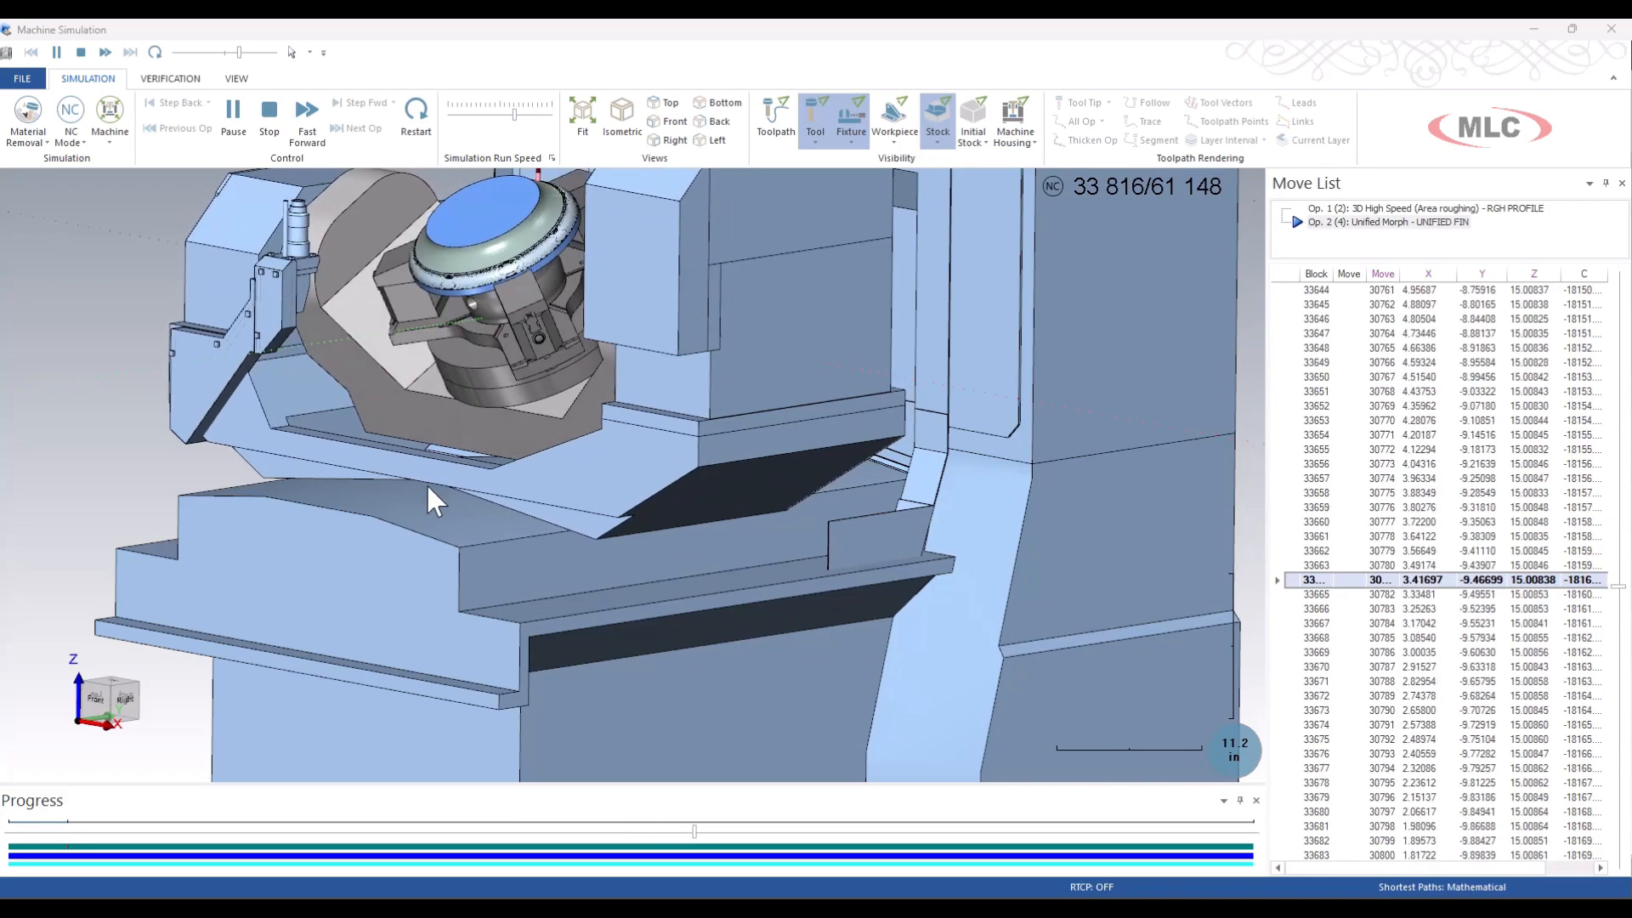
click(275, 121)
middle_drag(375, 297, 375, 360)
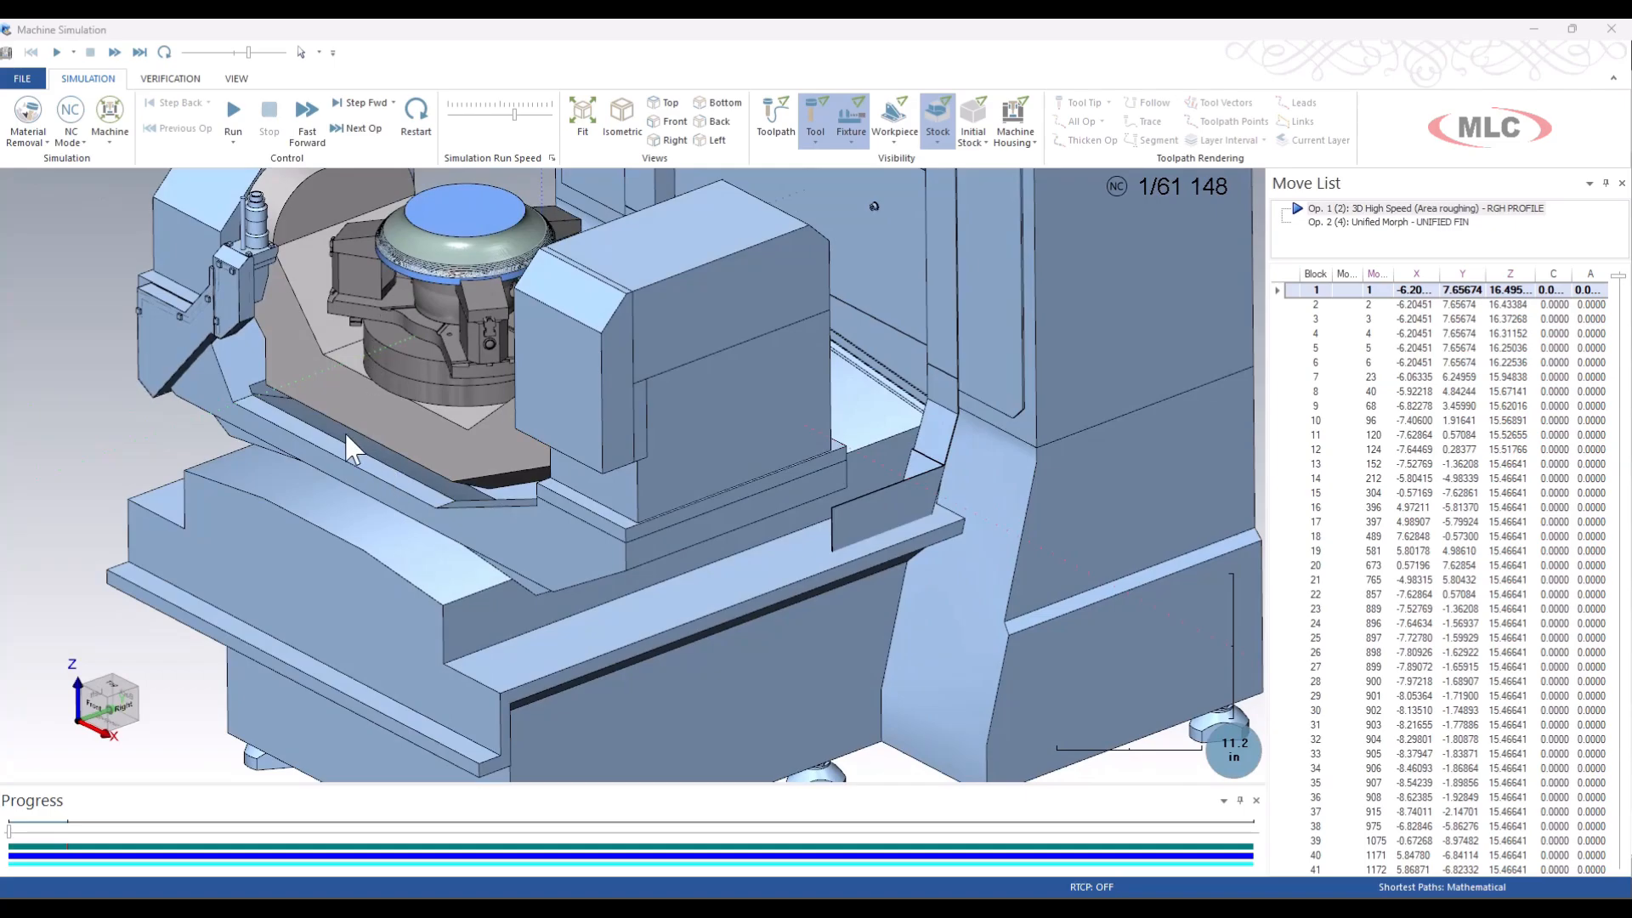
Replay the simulation from the start of RGH PROFILE, stop it and close the machine simulation.
click(233, 115)
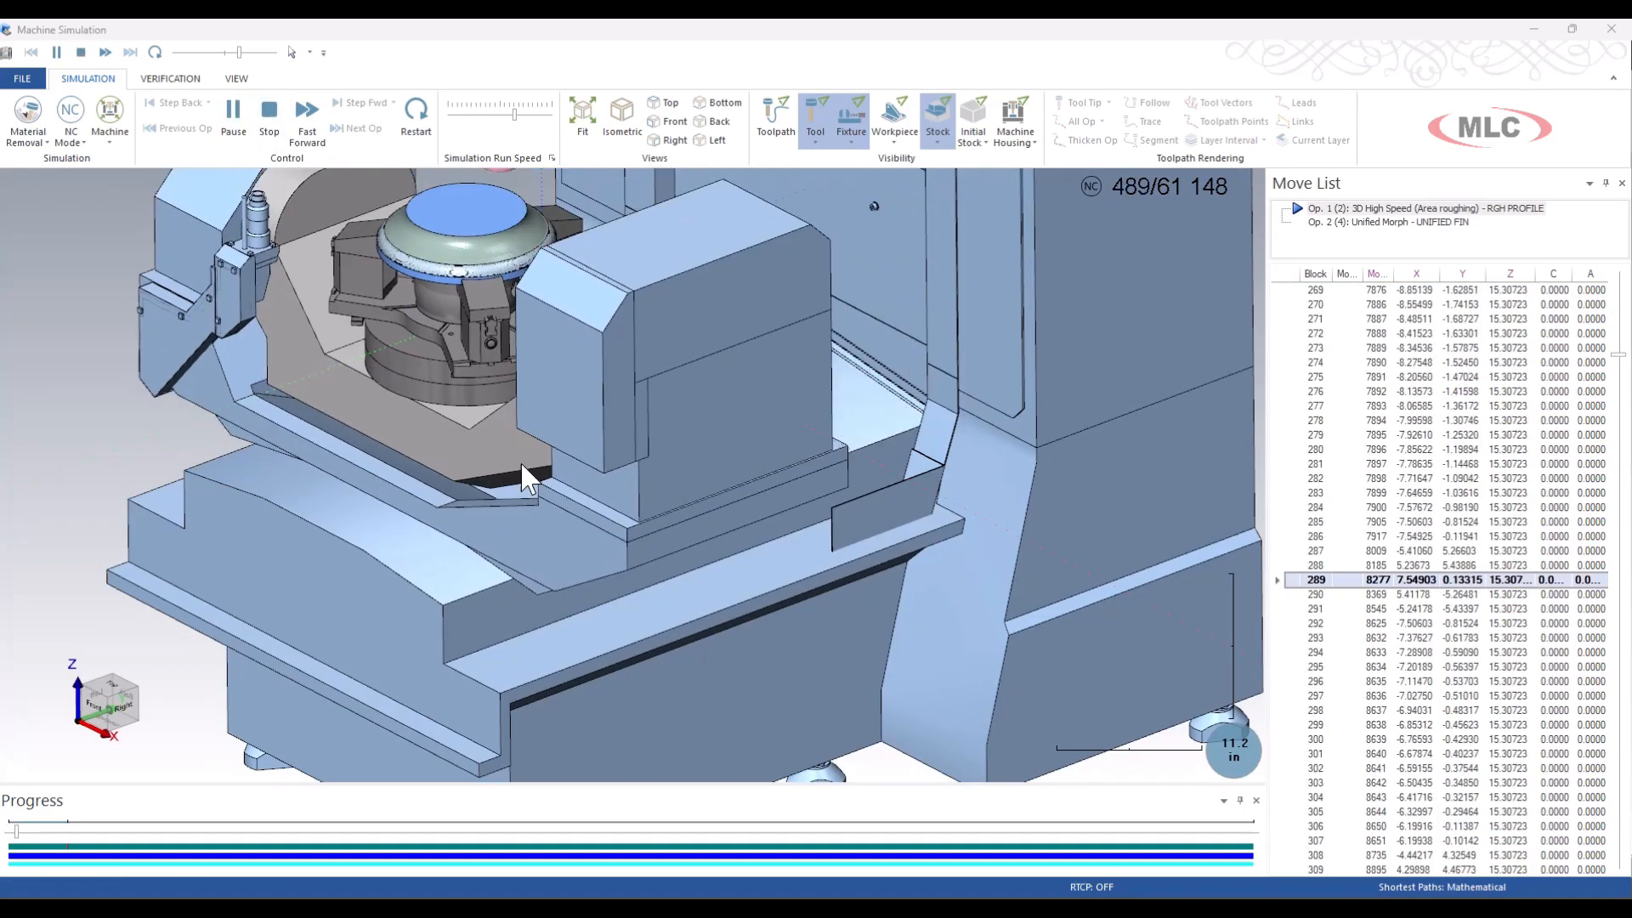
scroll(522, 463, down, 3)
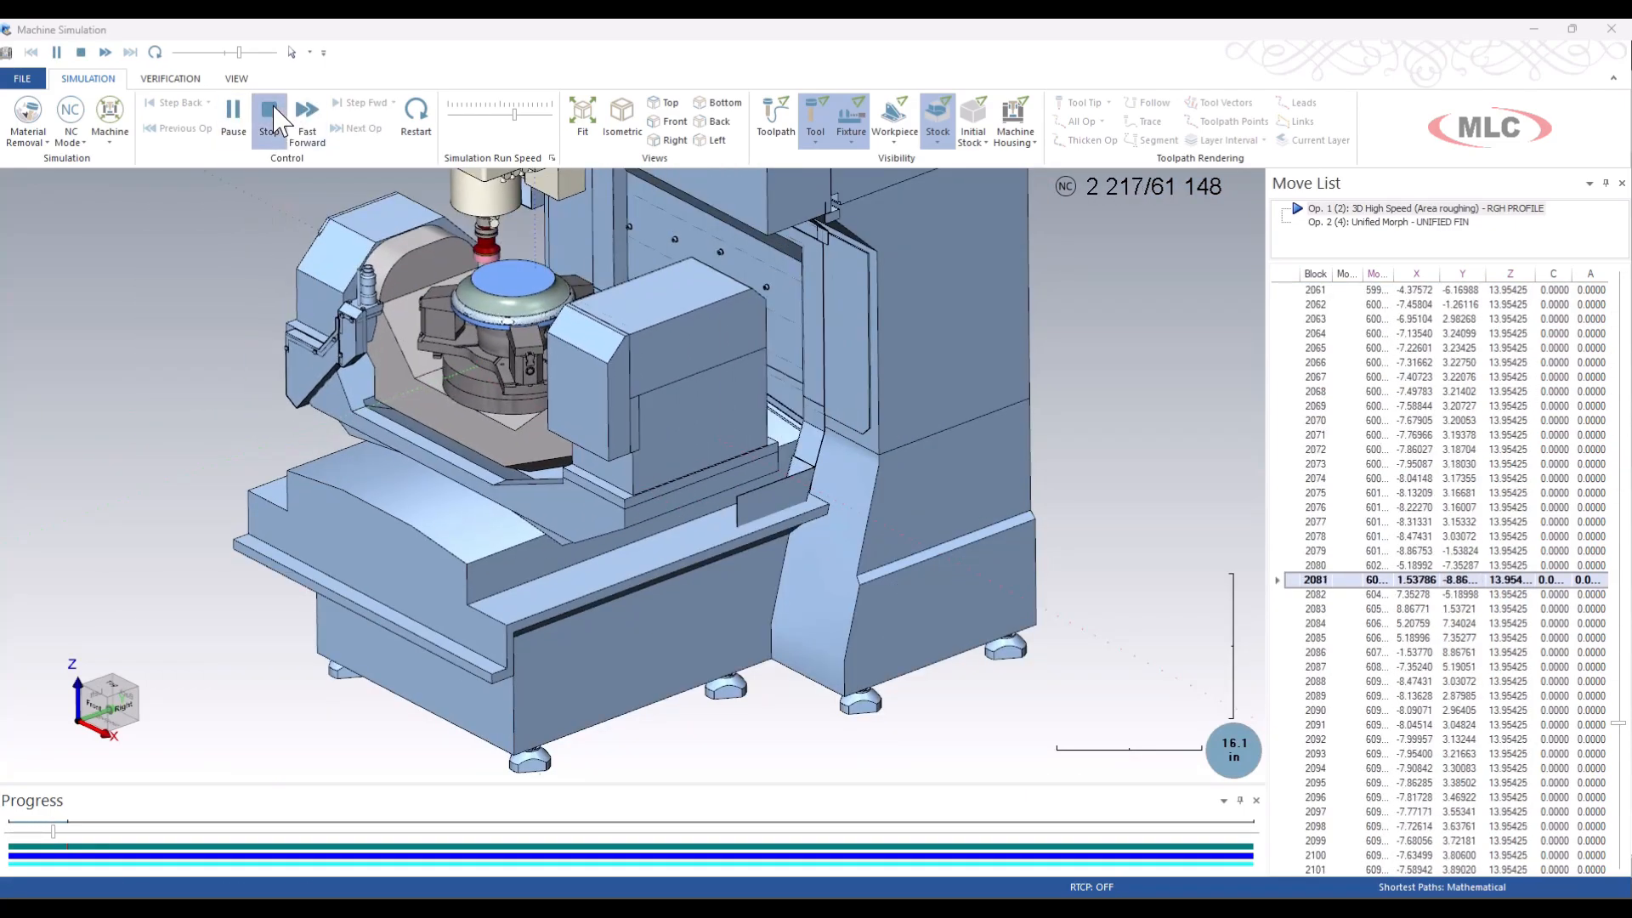
click(273, 118)
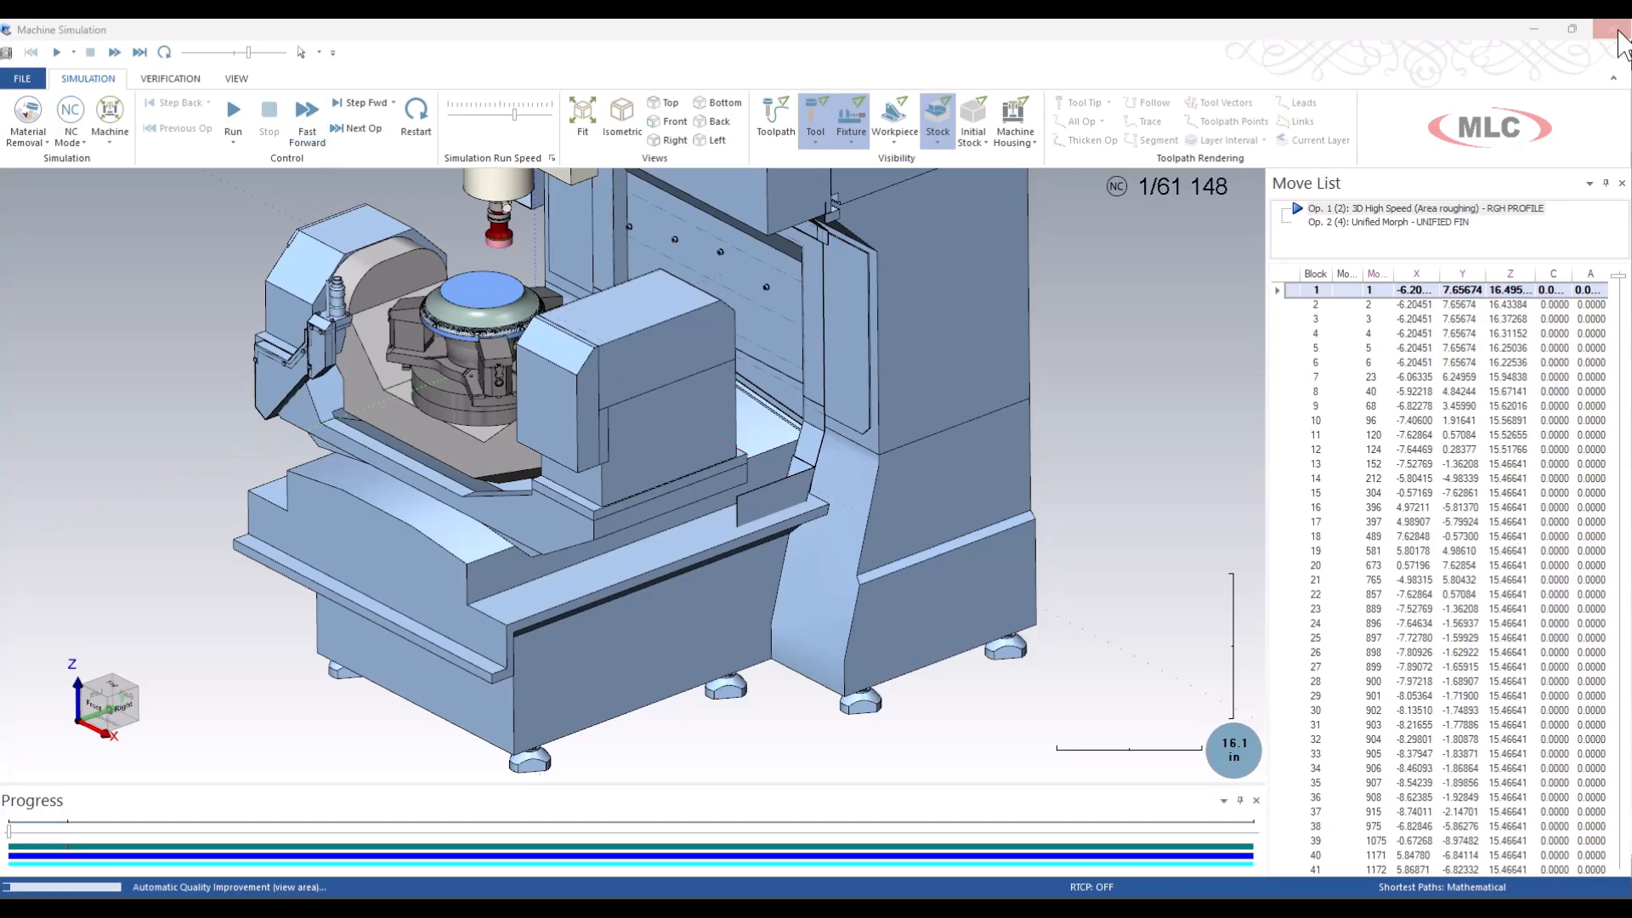
click(1617, 34)
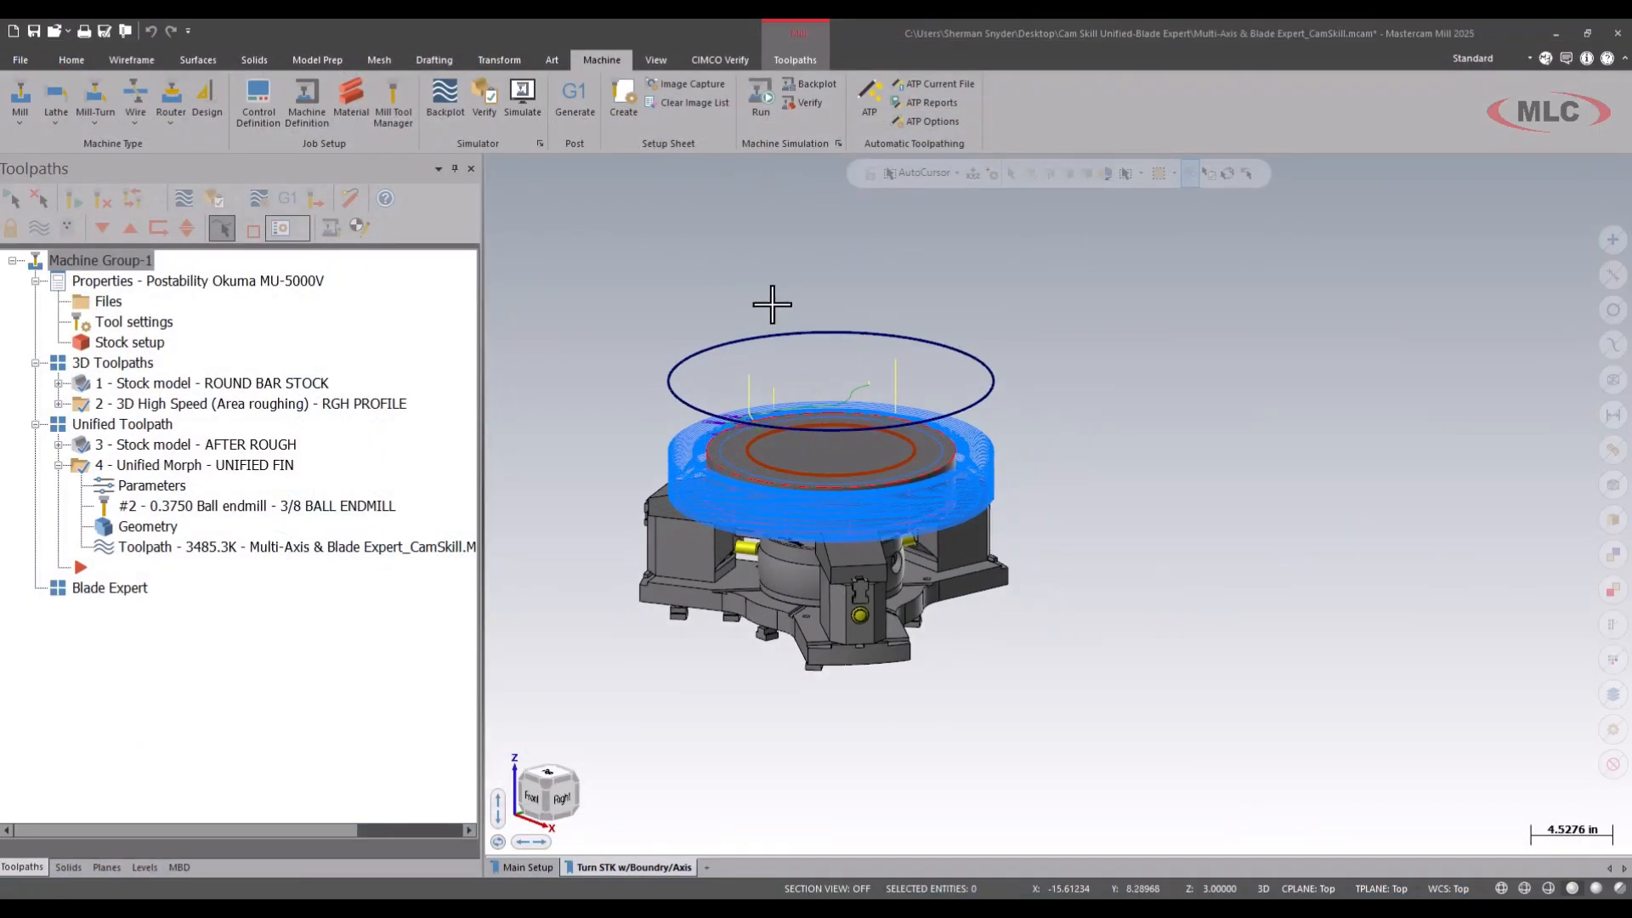
Review the style choices for the first pattern curve in the UNIFIED FIN cut pattern, keeping Morph, and accept the parameters.
scroll(1015, 381, down, 1)
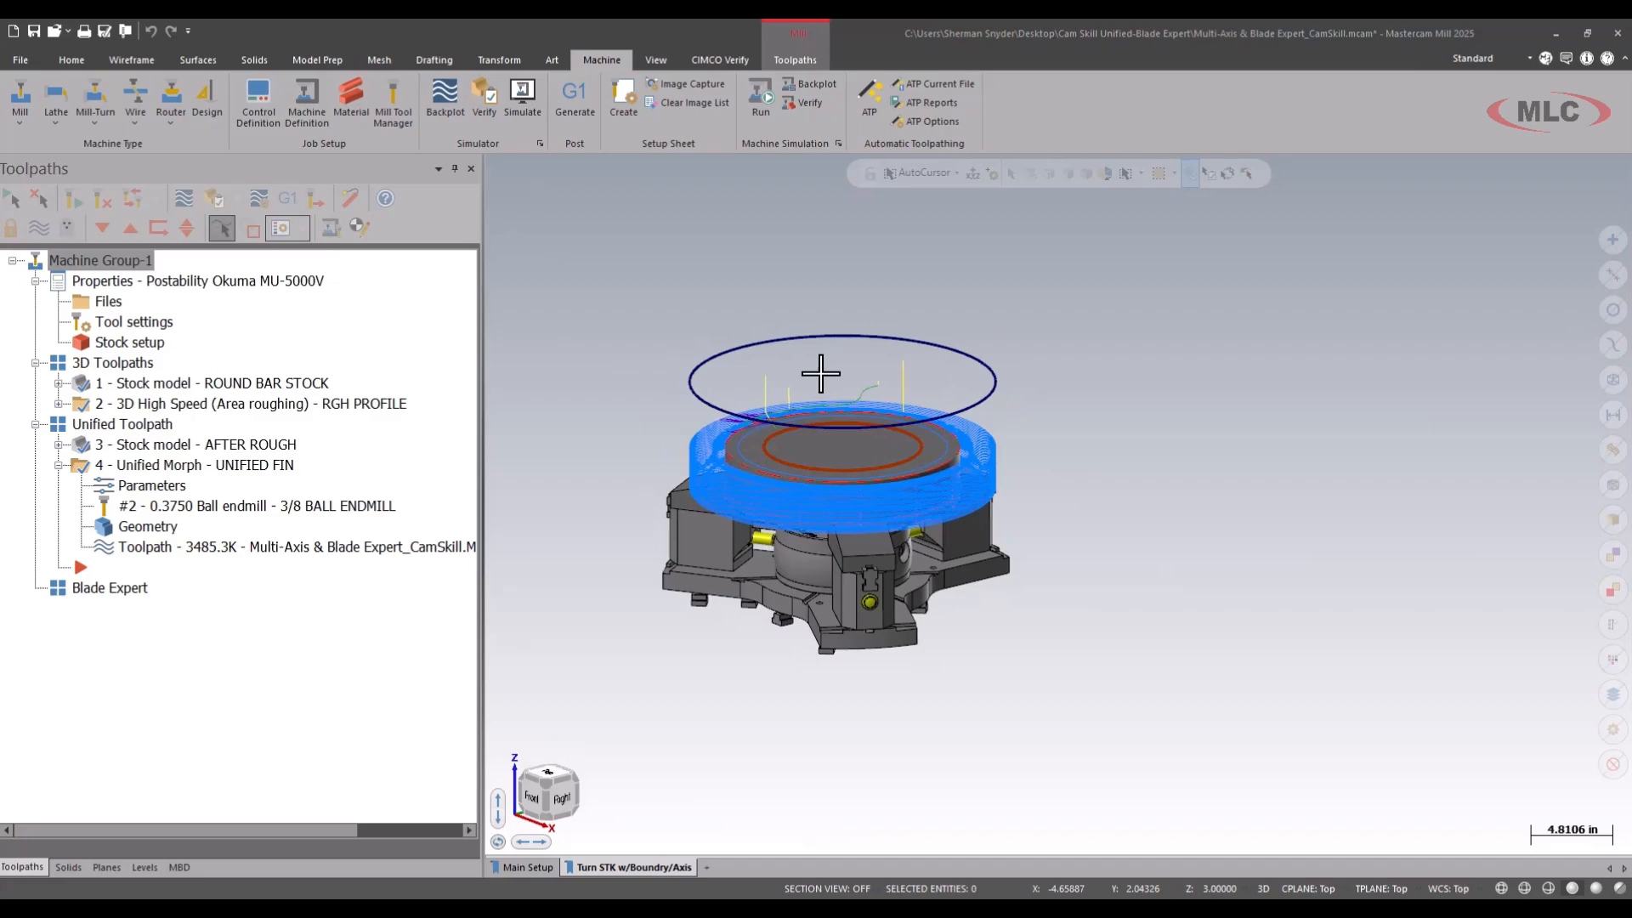
click(146, 488)
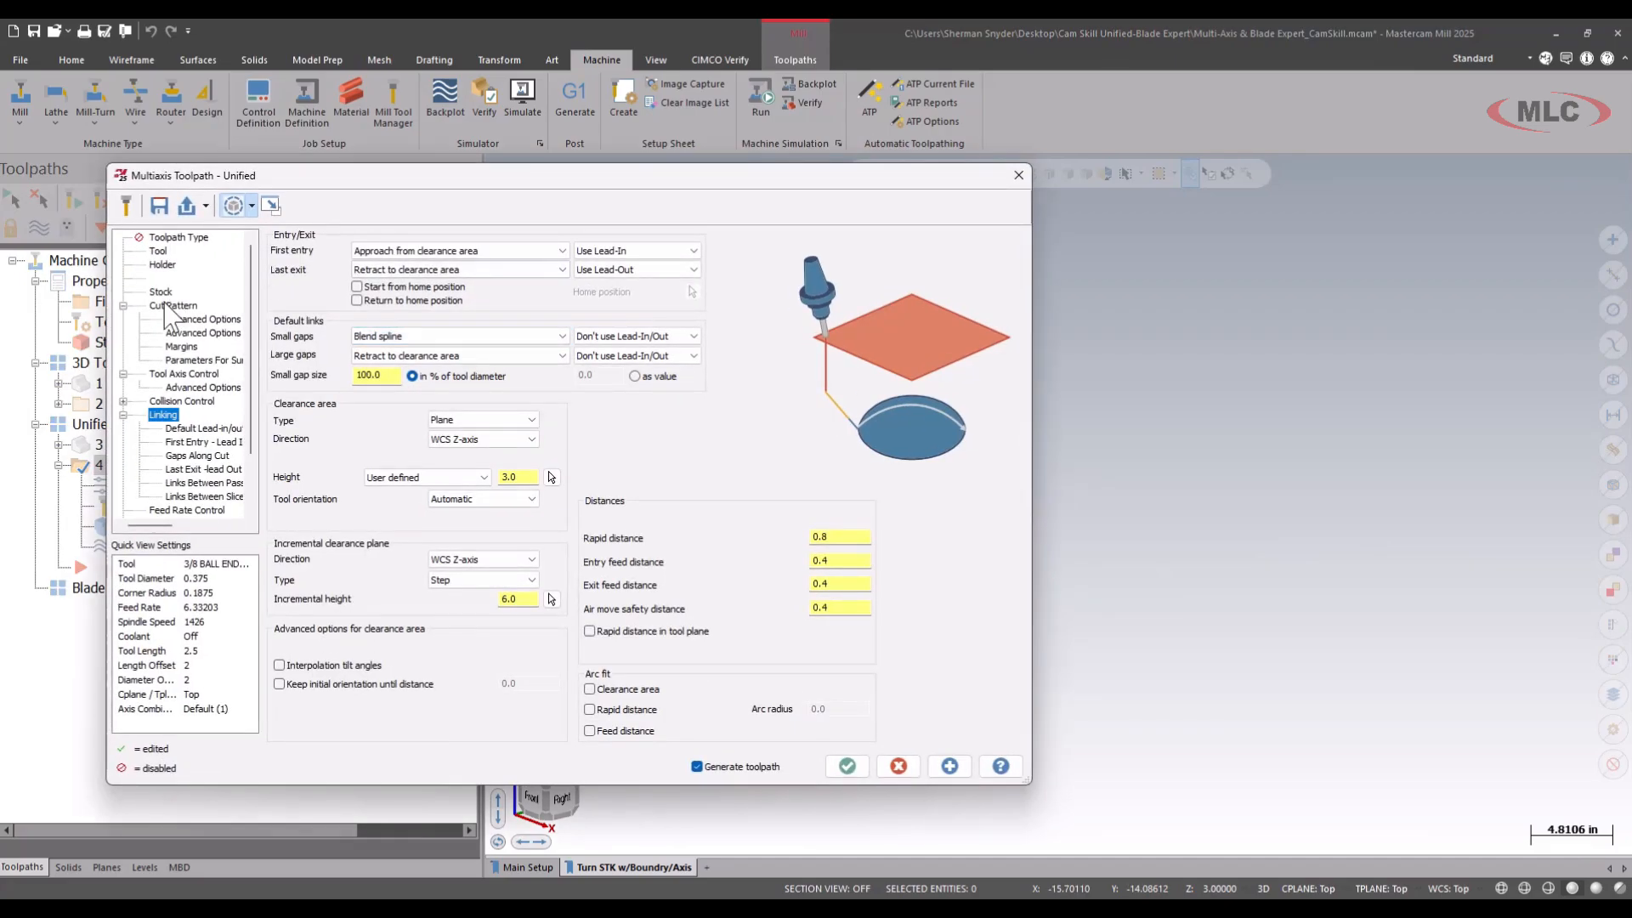
click(175, 305)
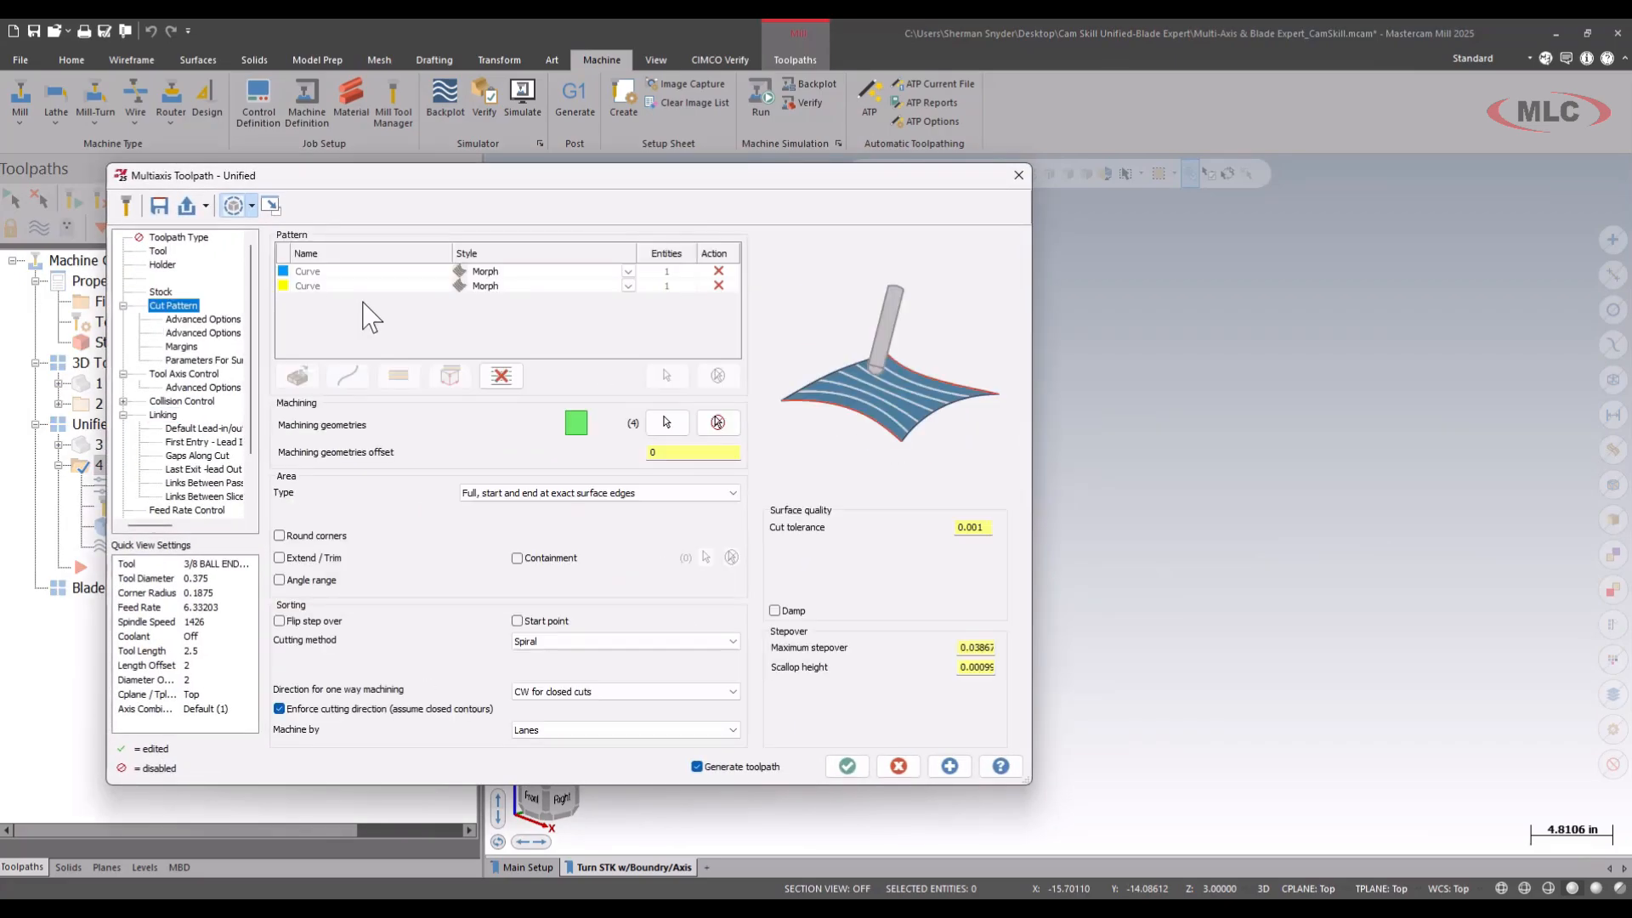
click(628, 273)
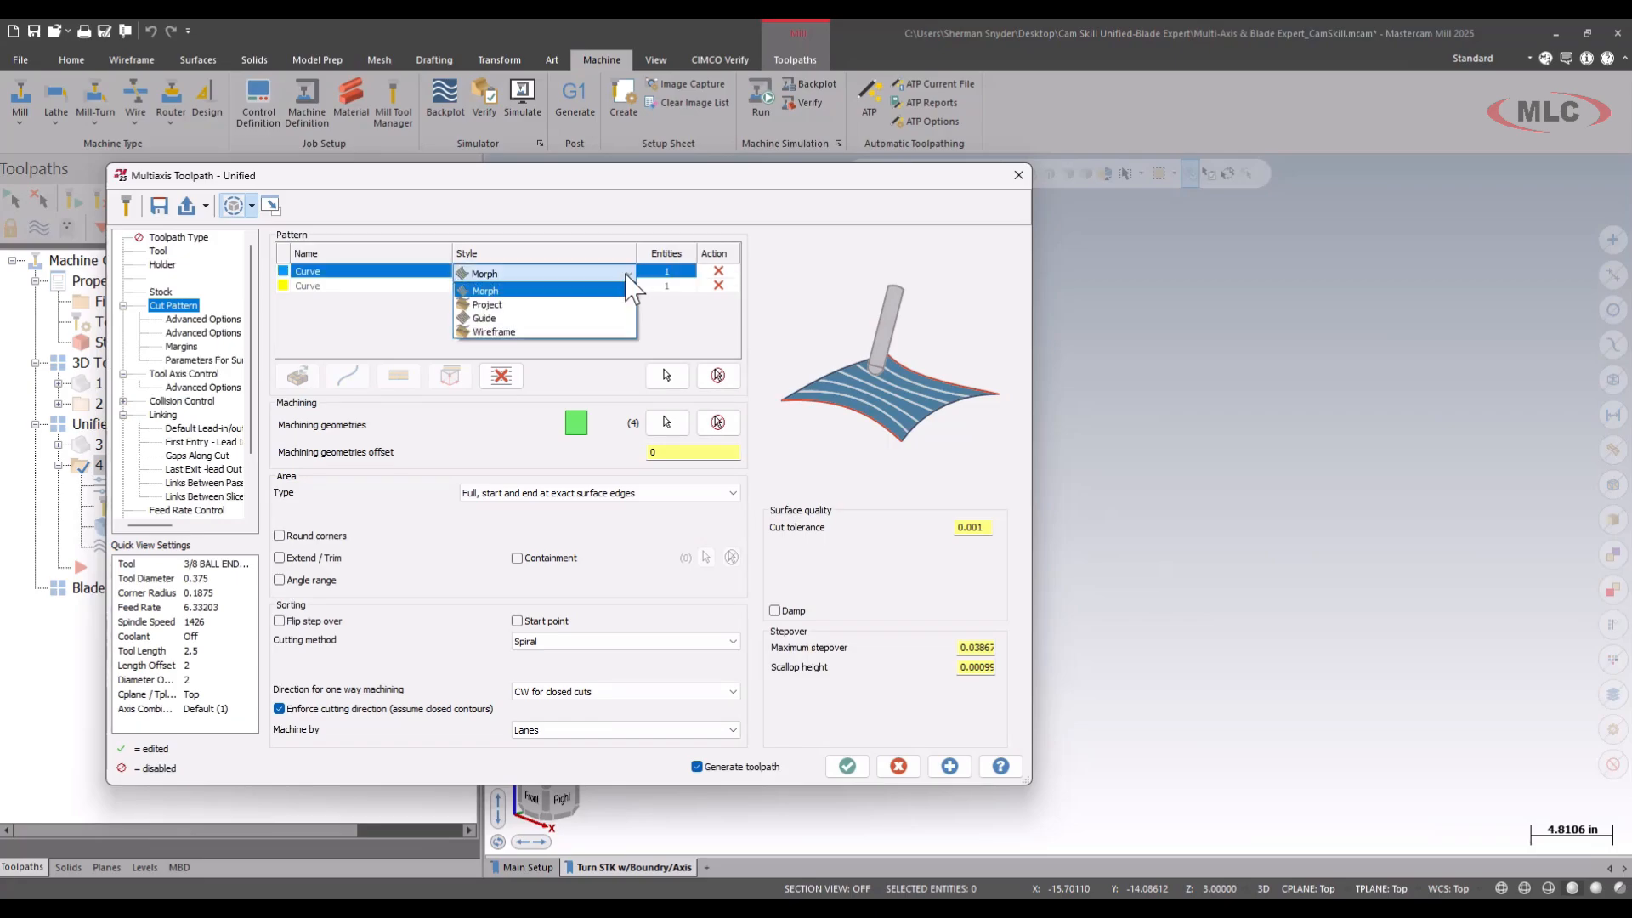
click(585, 222)
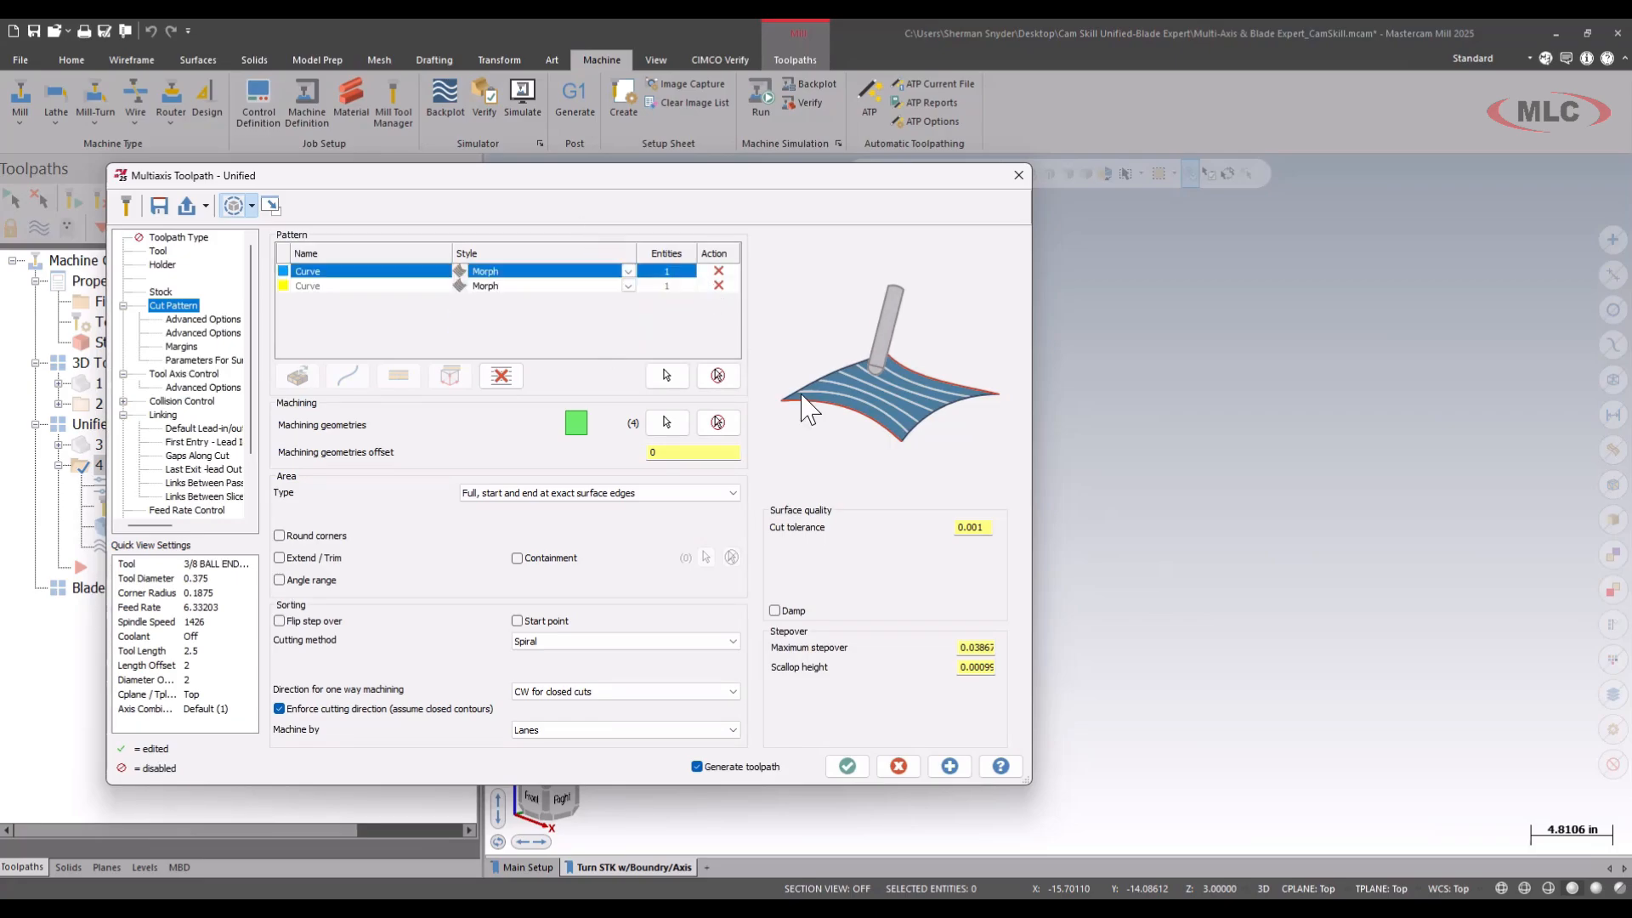
click(846, 766)
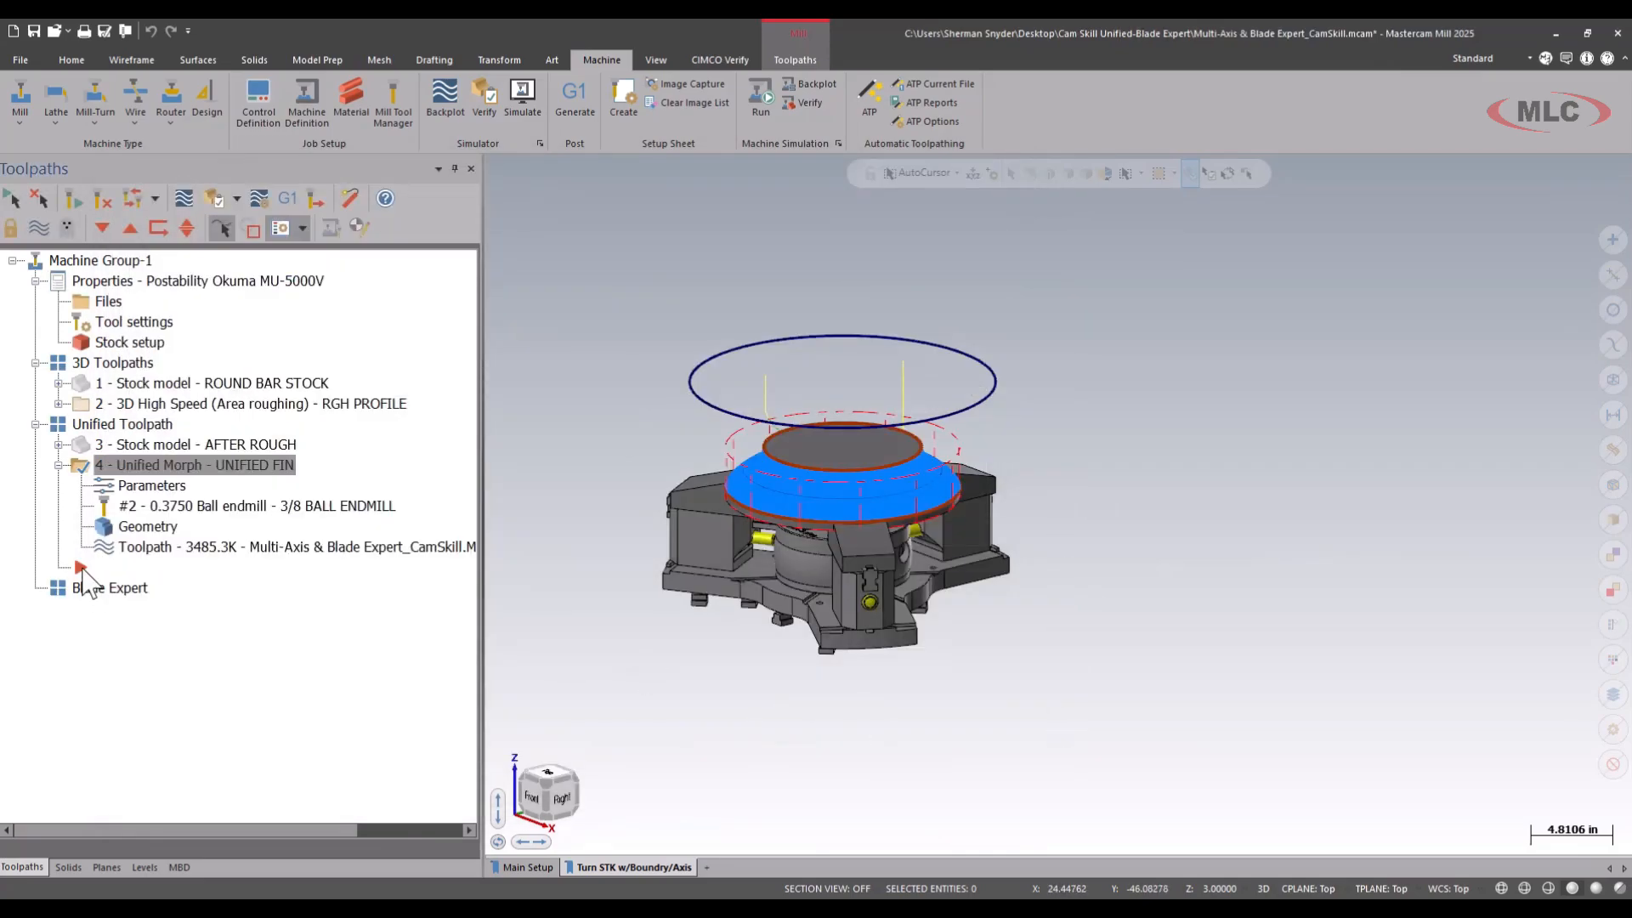
Move the toolpath insert arrow into the Blade Expert group and switch to the Main Setup viewsheet.
drag(83, 569, 100, 593)
scroll(1113, 593, down, 1)
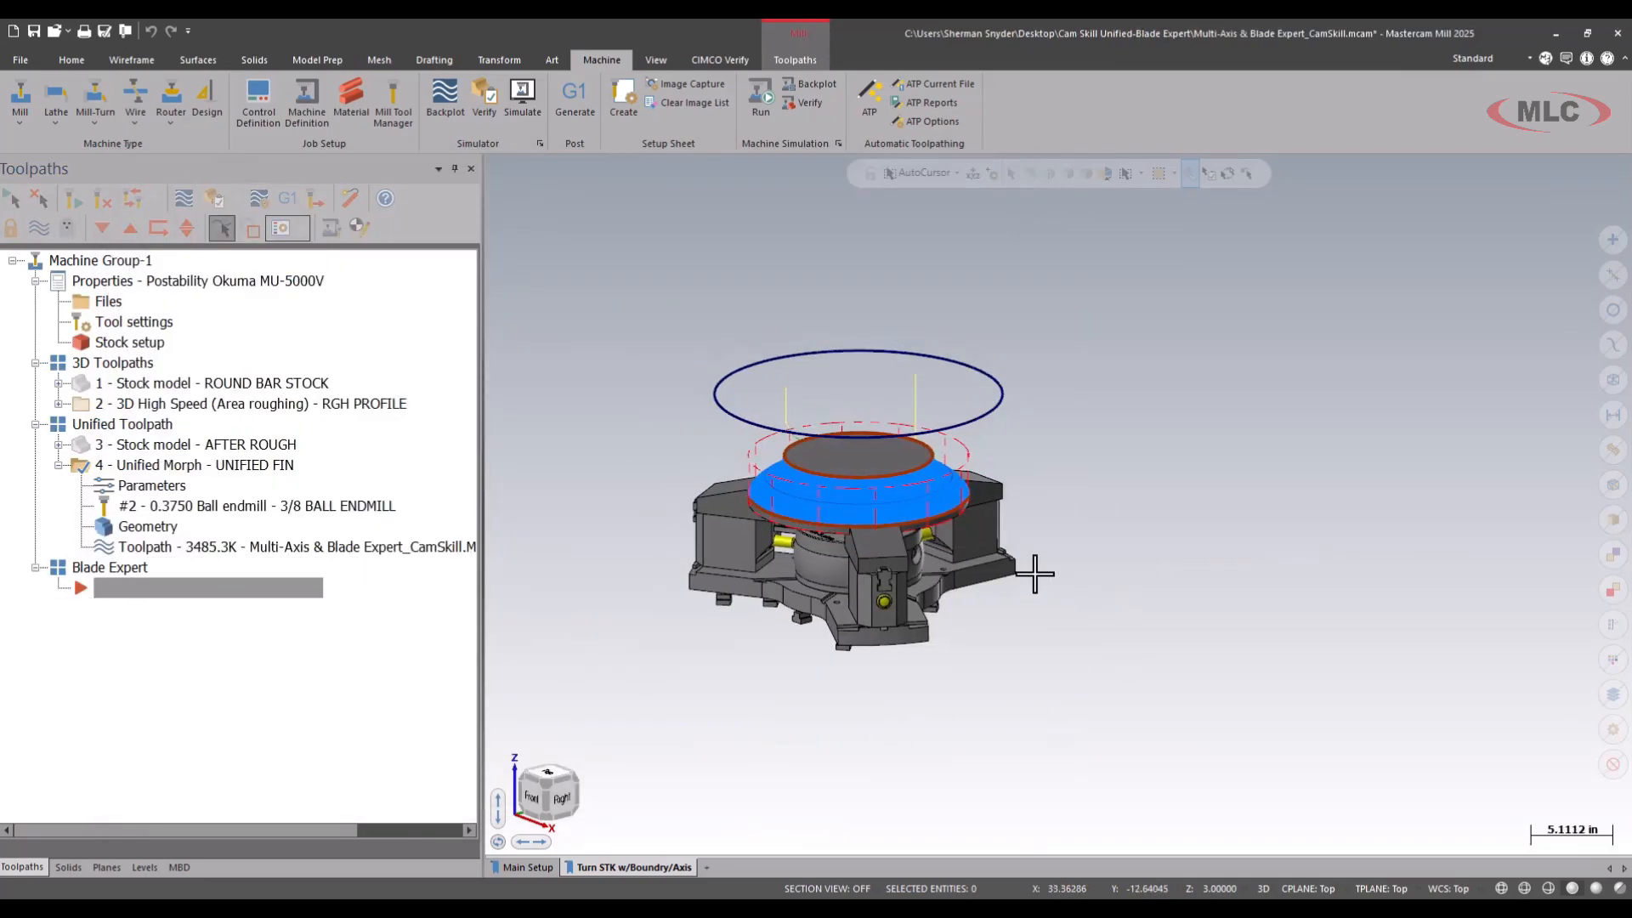
click(536, 867)
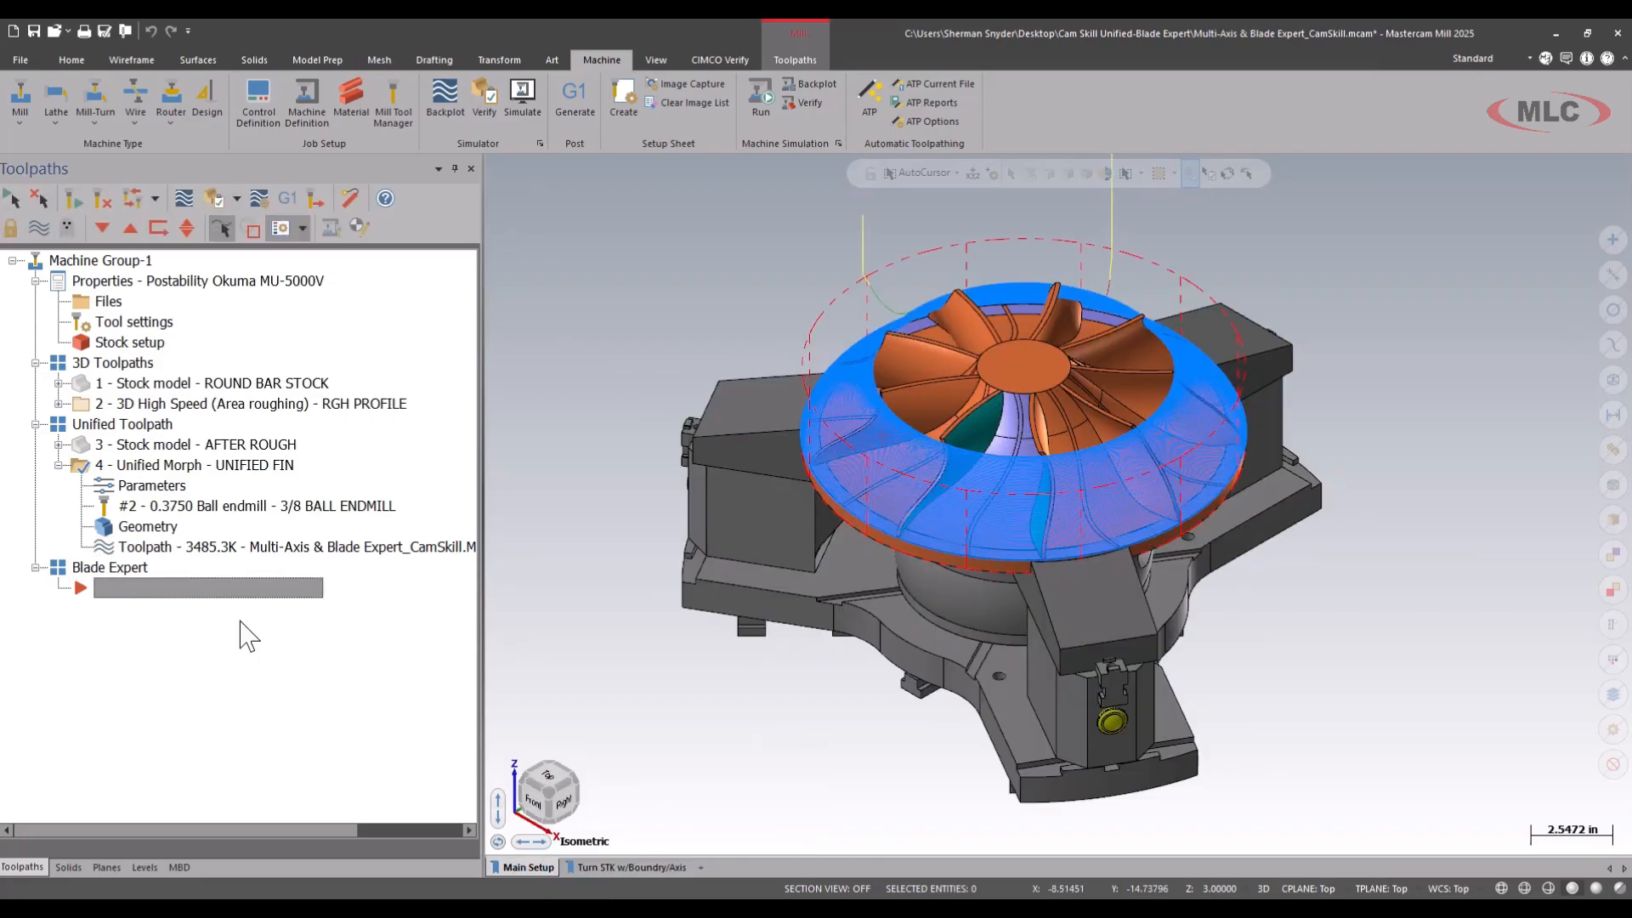
Hide the UNIFIED FIN toolpath display and inspect the differently coloured blade and hub segment of the impeller.
key(t)
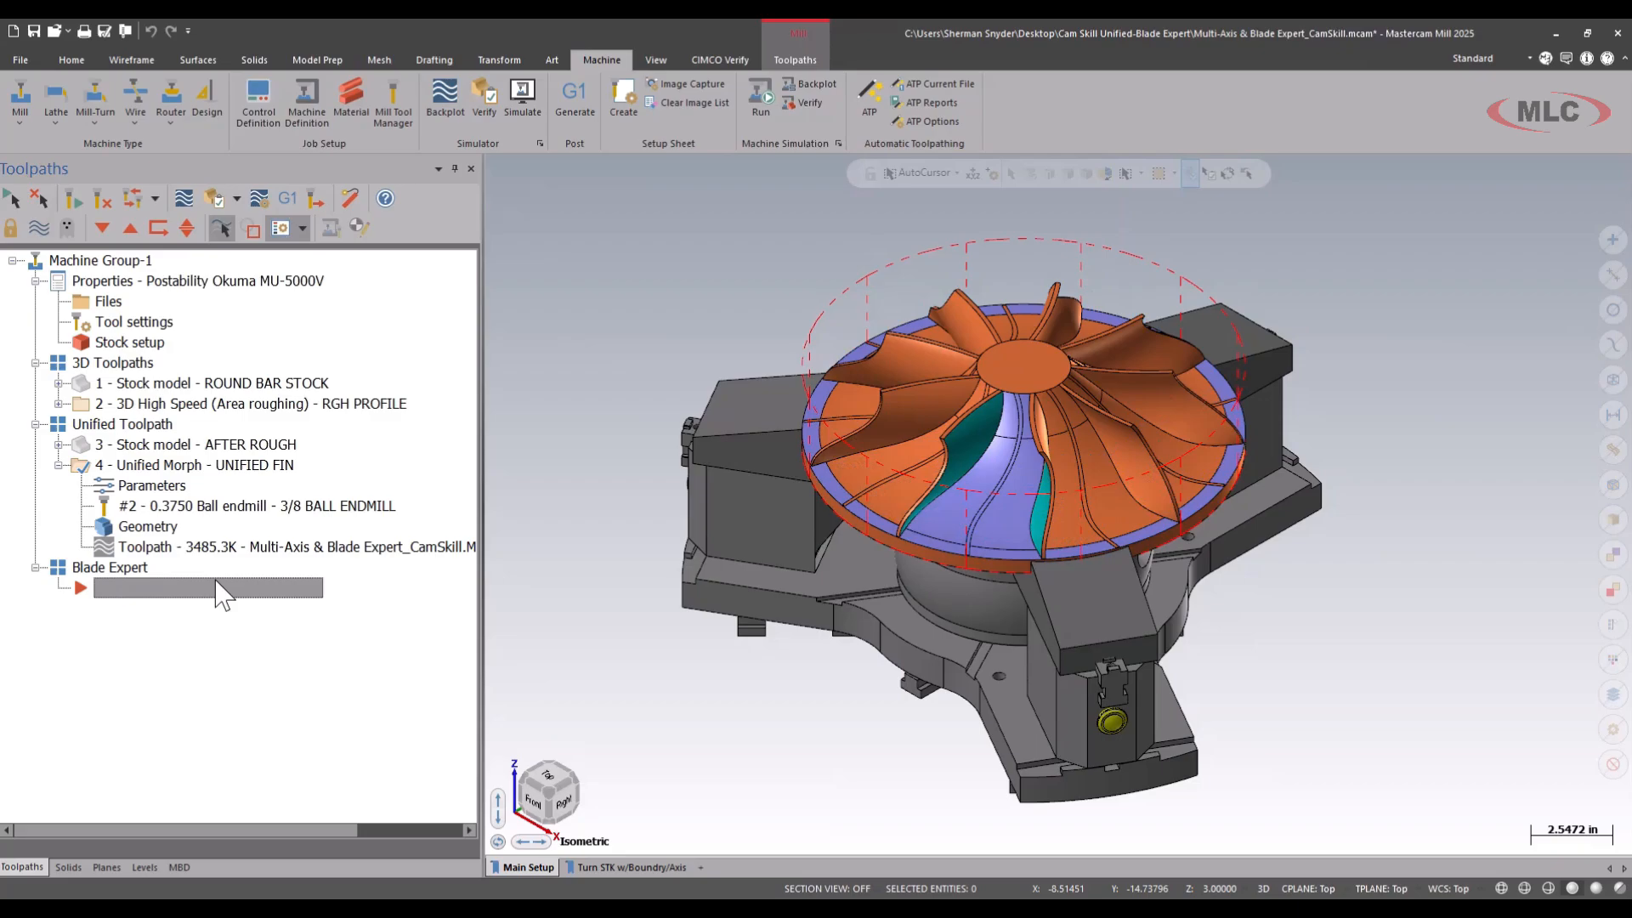
scroll(1088, 350, up, 1)
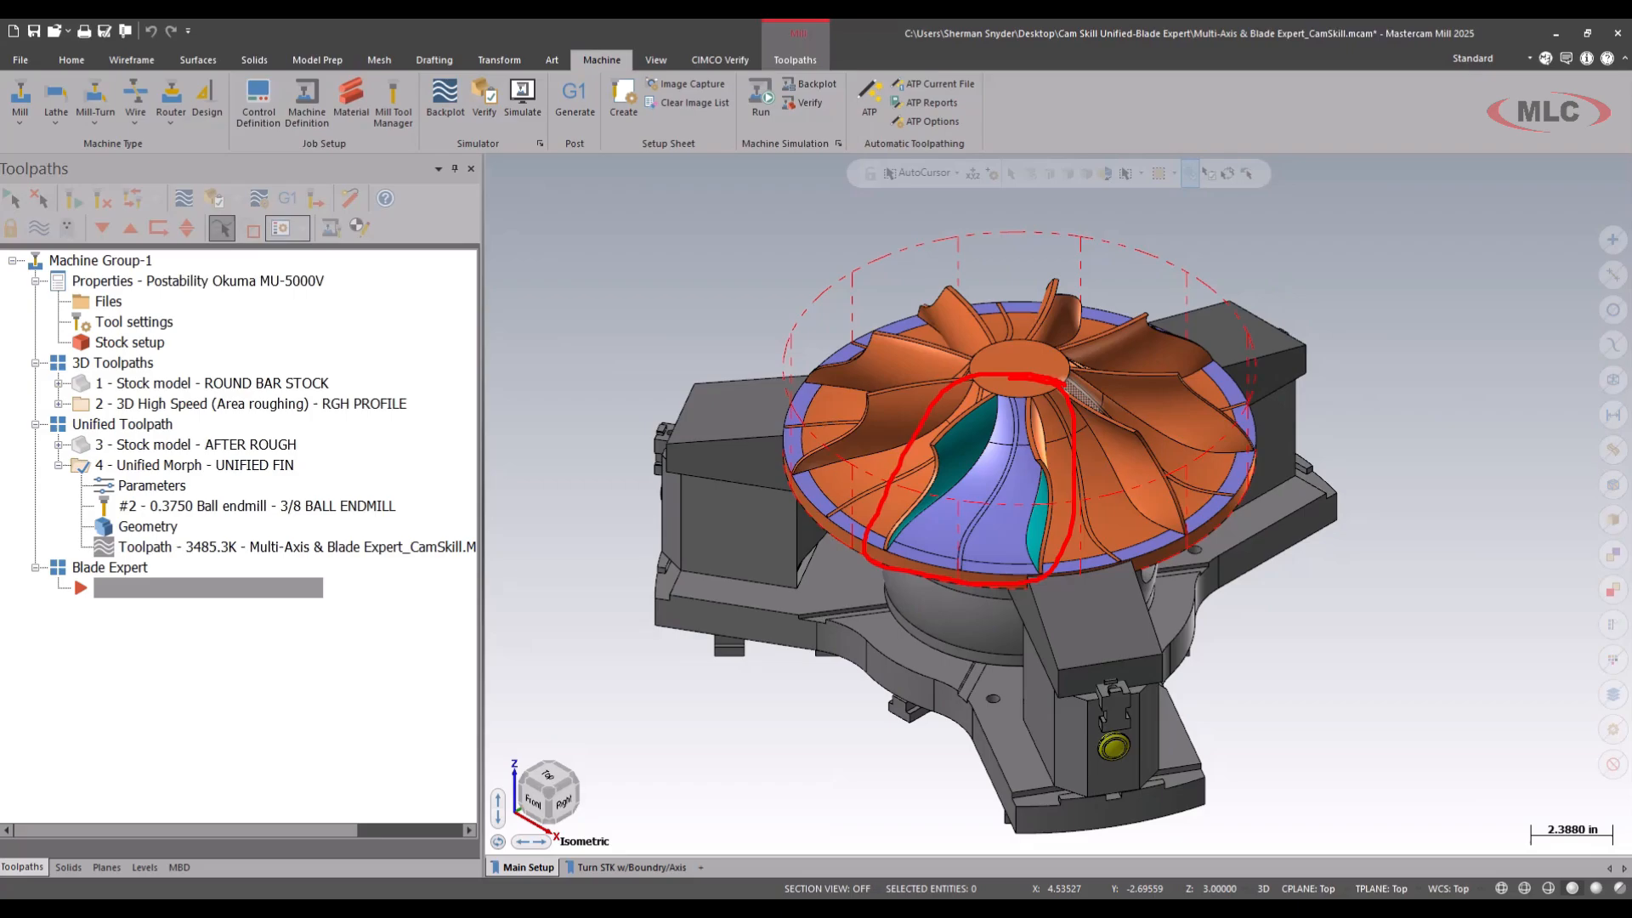
key(Escape)
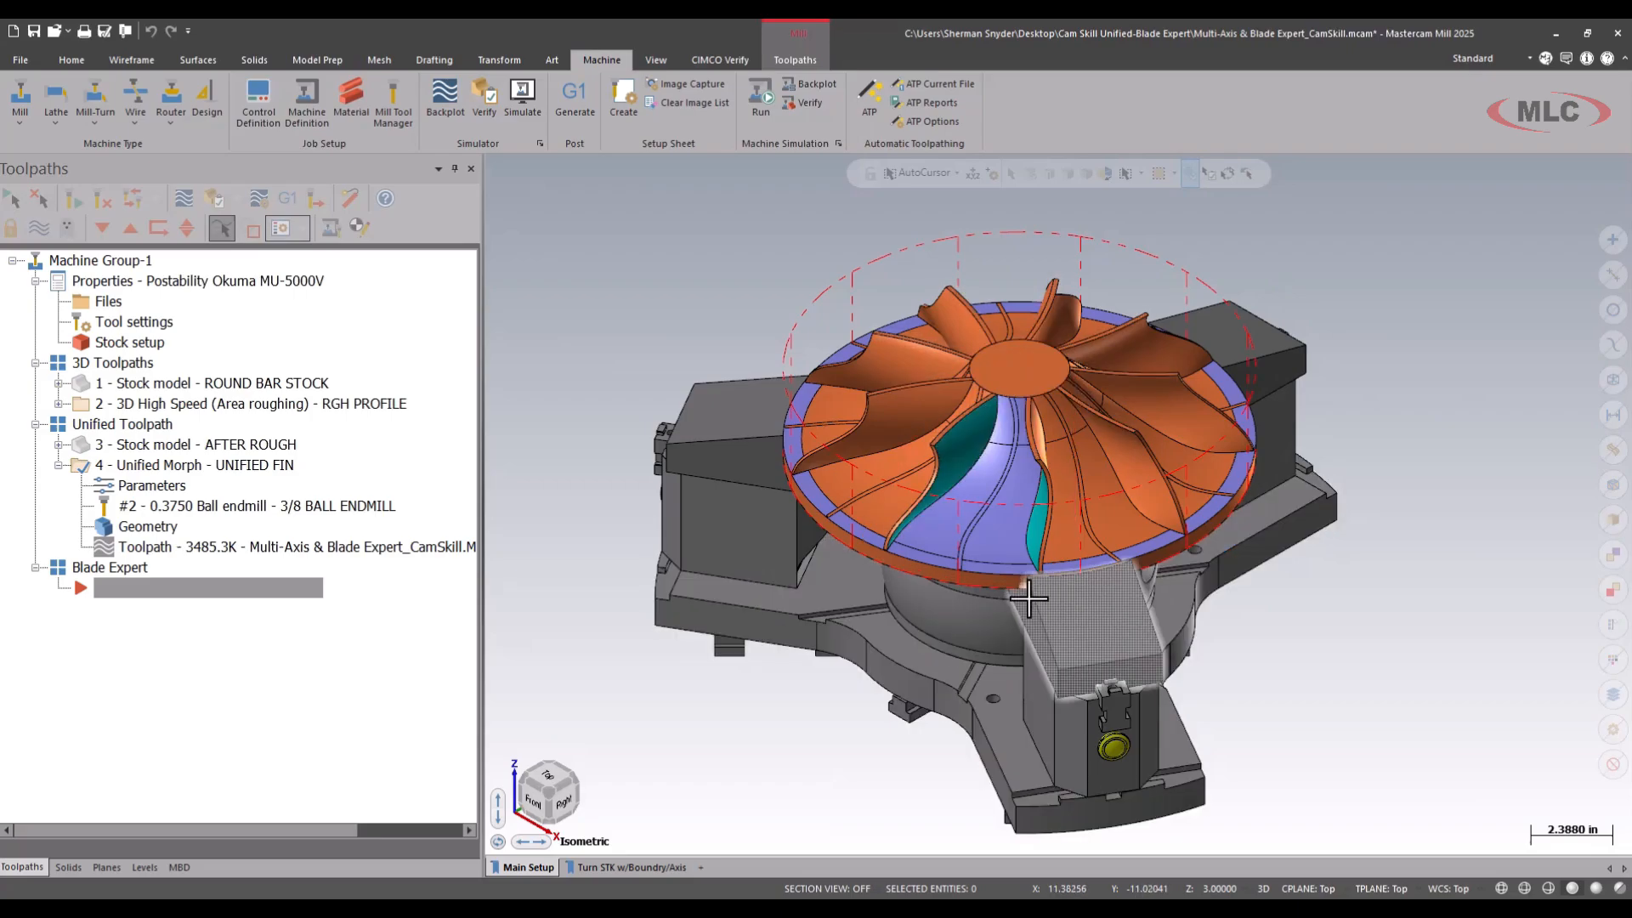
Start a Blade Expert toolpath with the comment RGH BETWEEN BLADES and the 5/8 BULL ENDMILL 0.25 RAD tool.
click(796, 61)
click(802, 120)
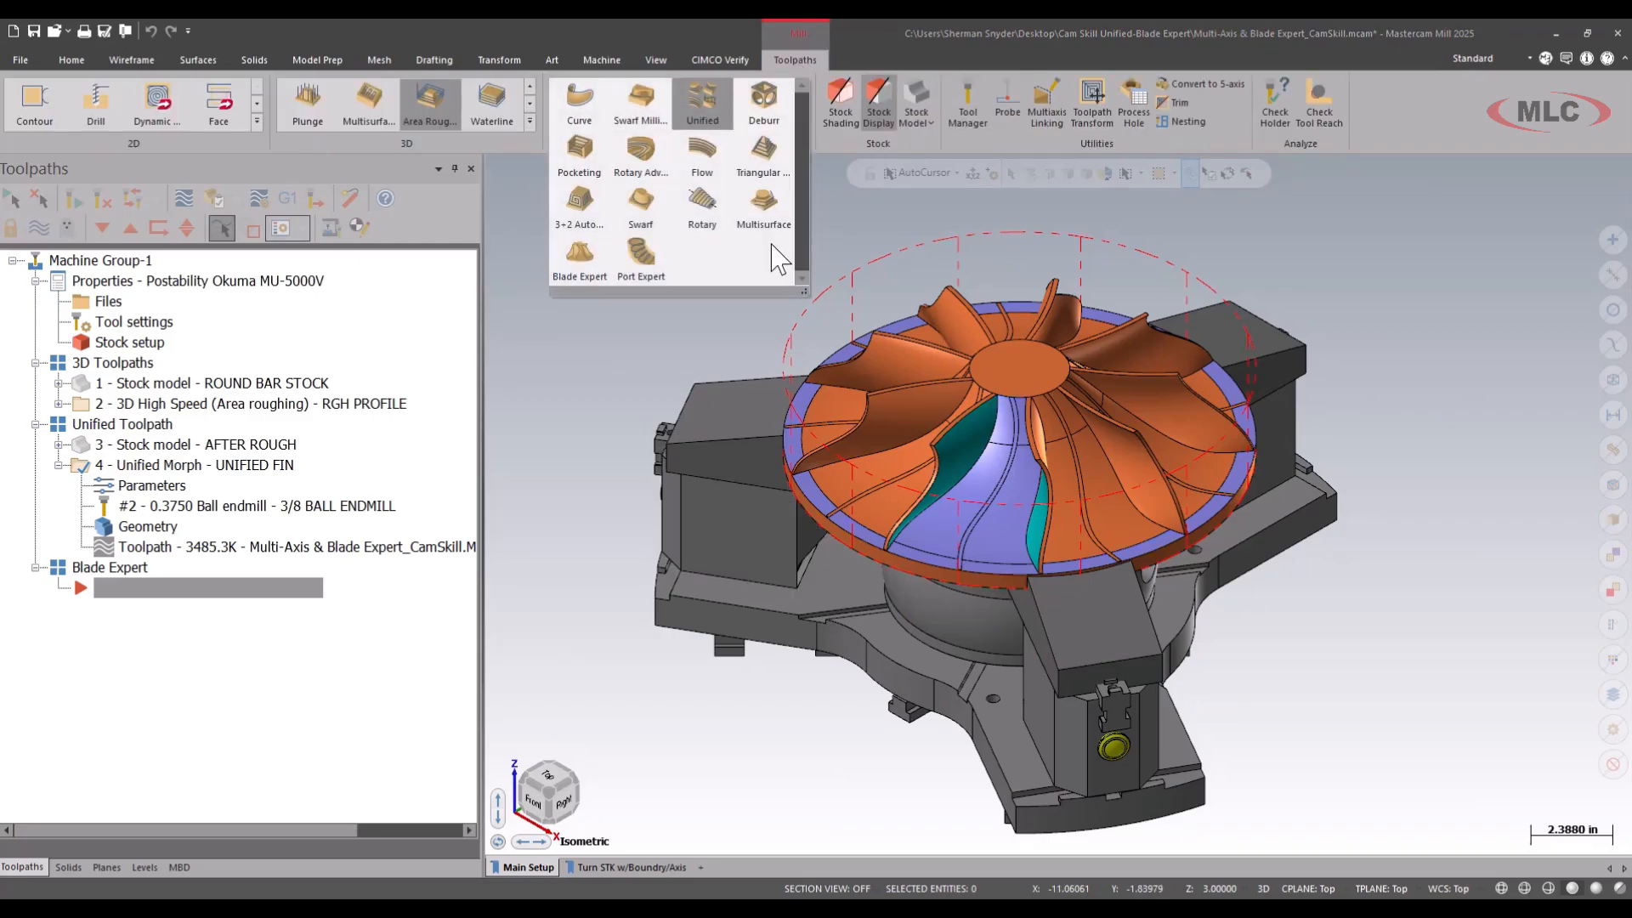
click(589, 268)
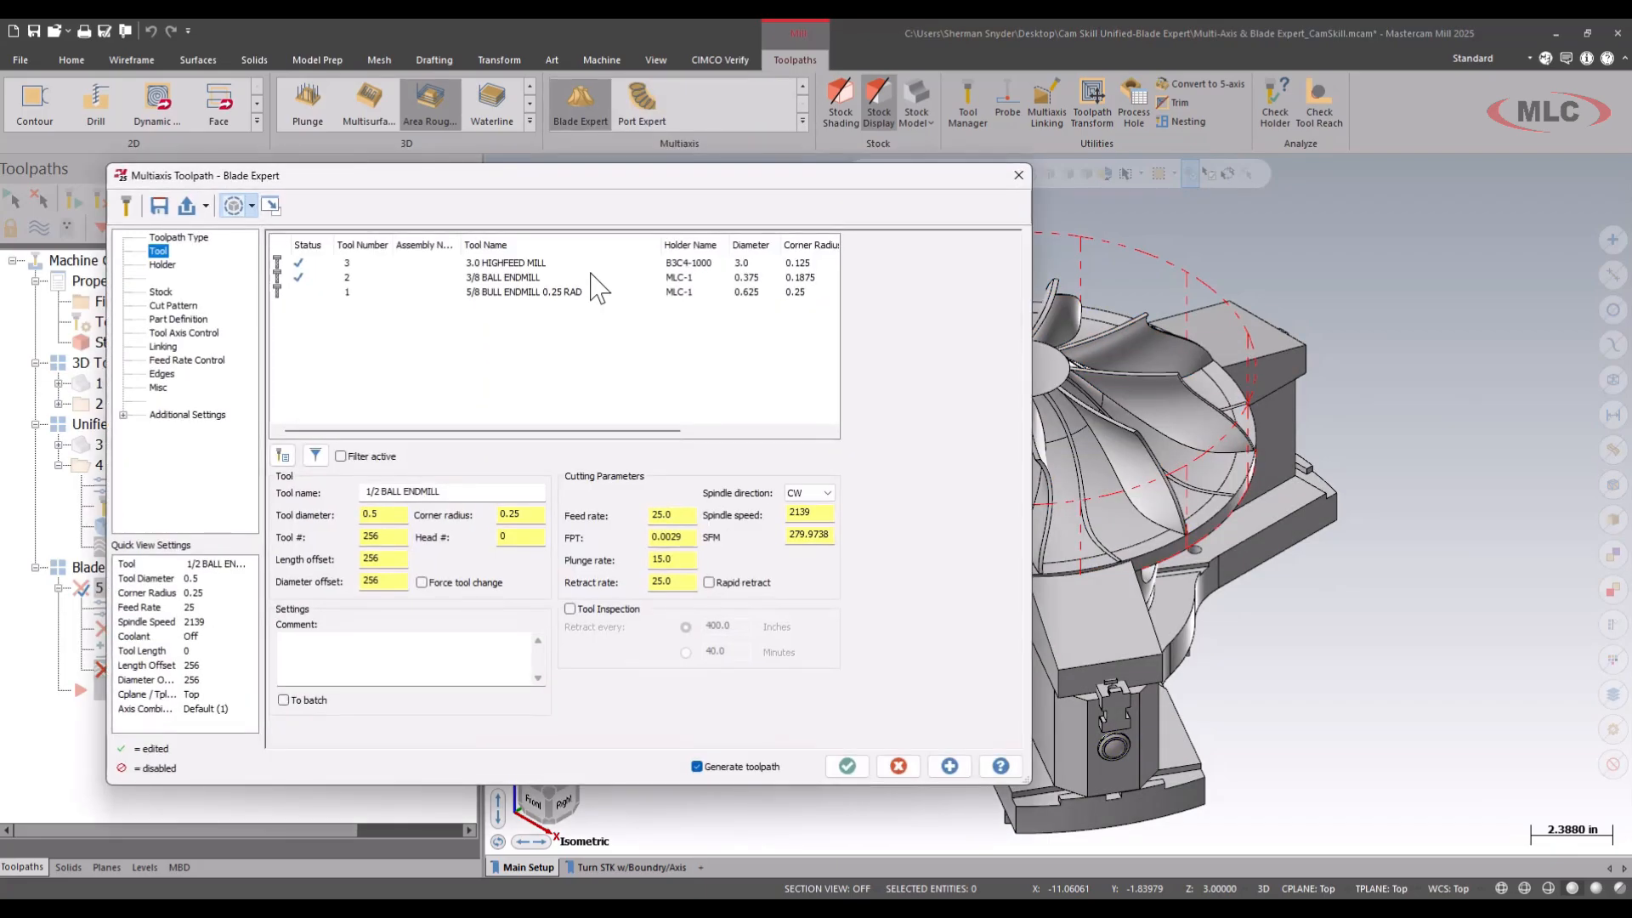
click(360, 657)
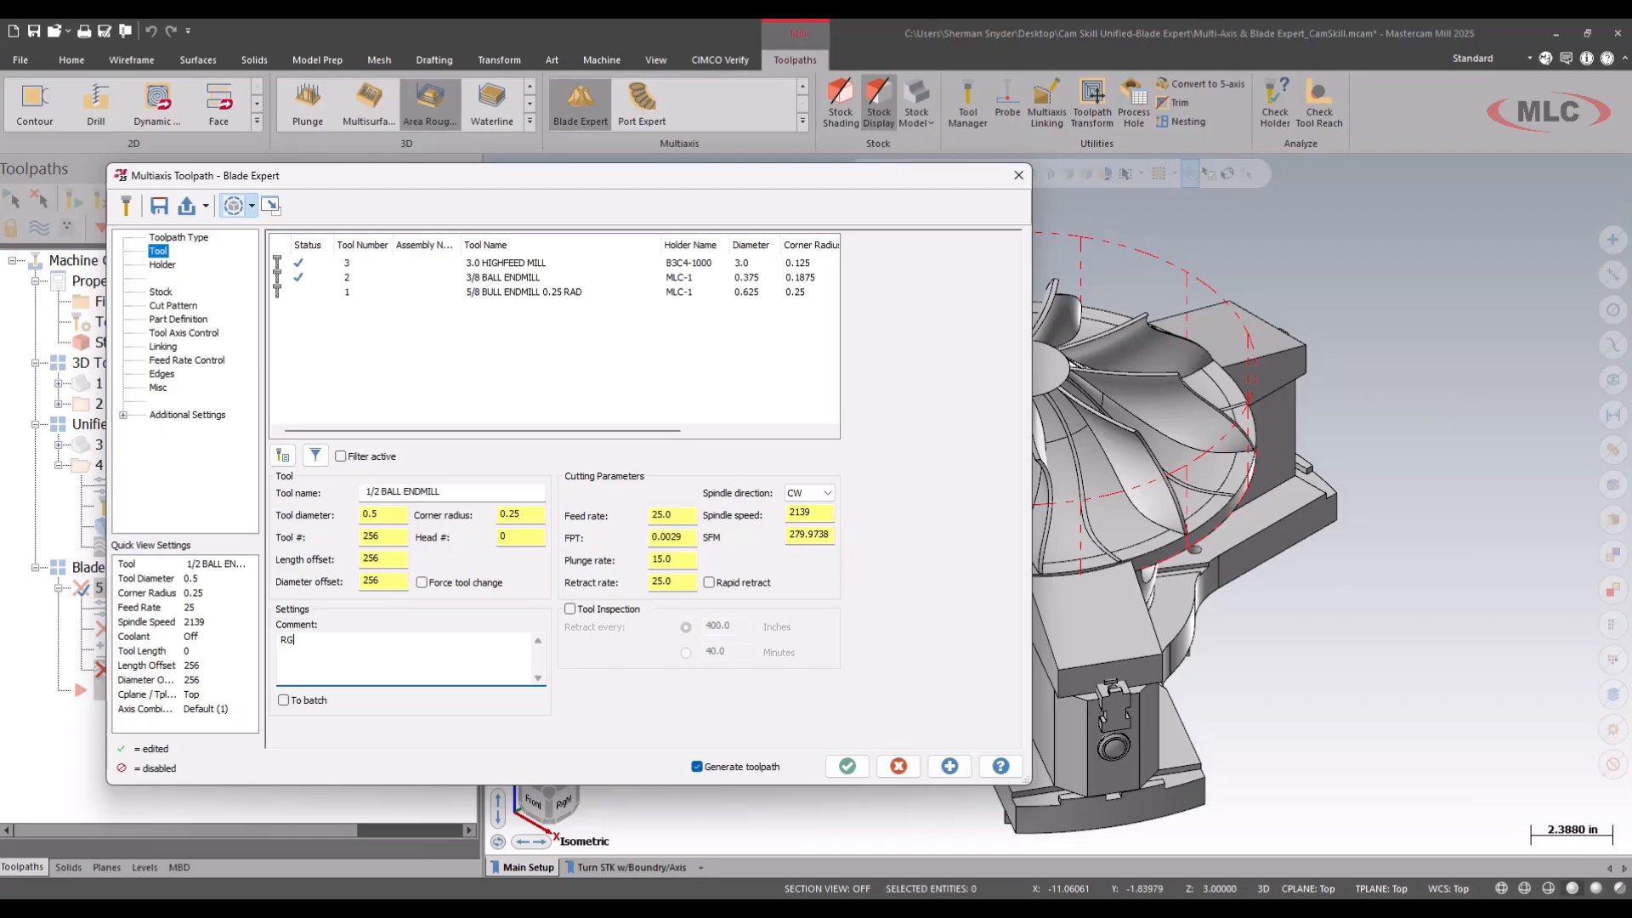
text(RGH BETWEEN BLADES)
click(513, 293)
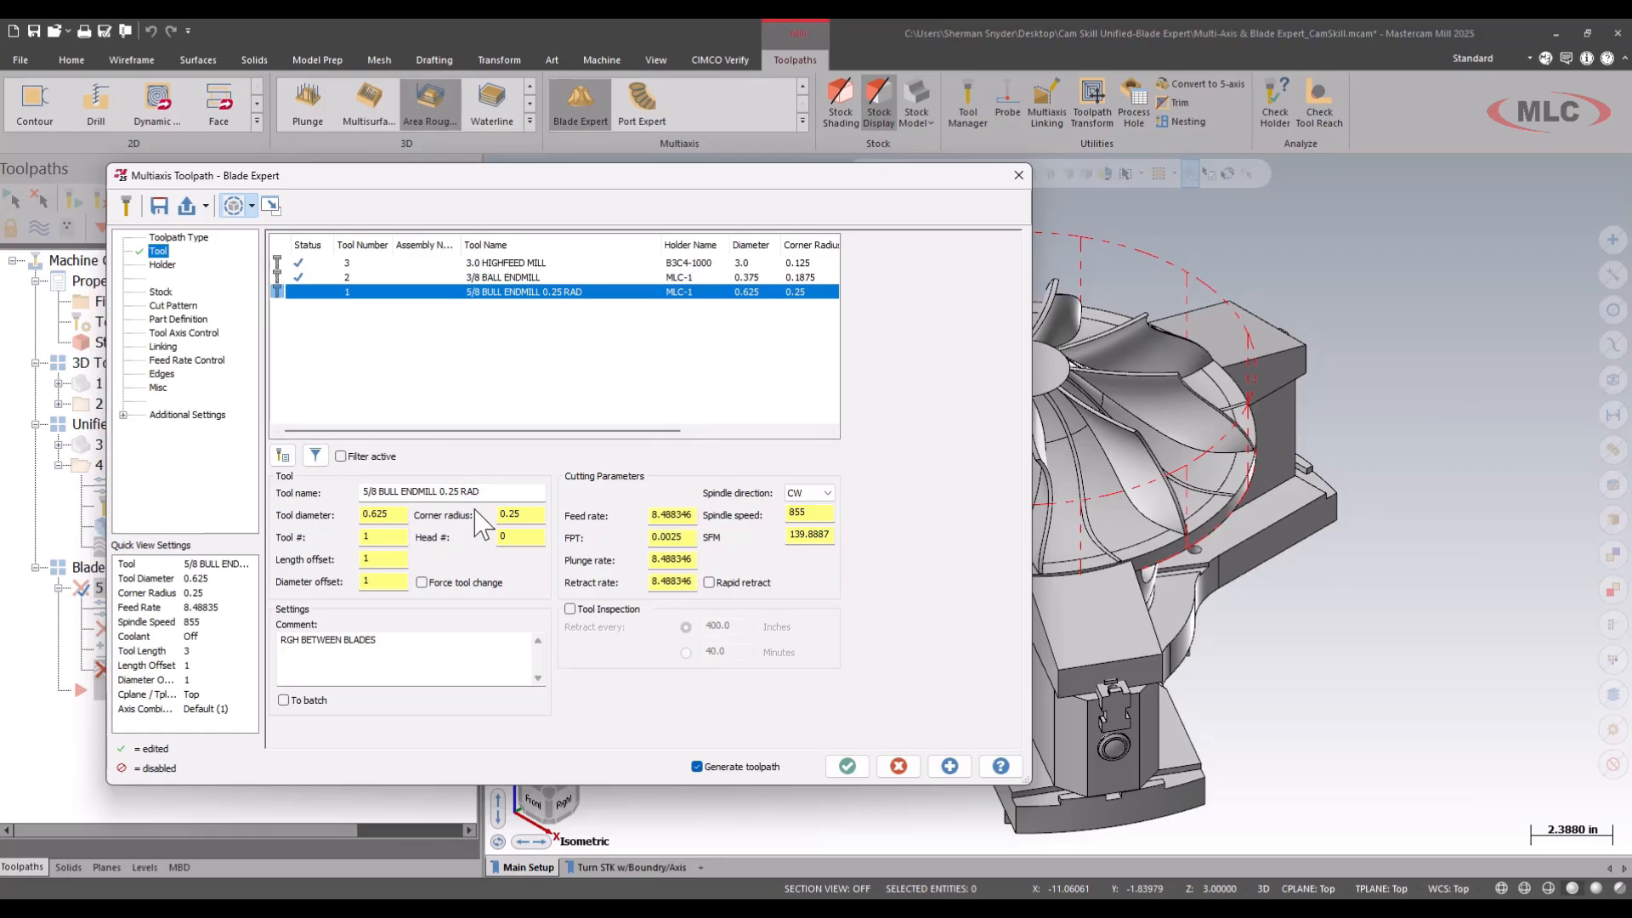
Set the cut pattern's machining to Roughing with the Offset from hub strategy and hide the dialog to view the impeller.
click(173, 306)
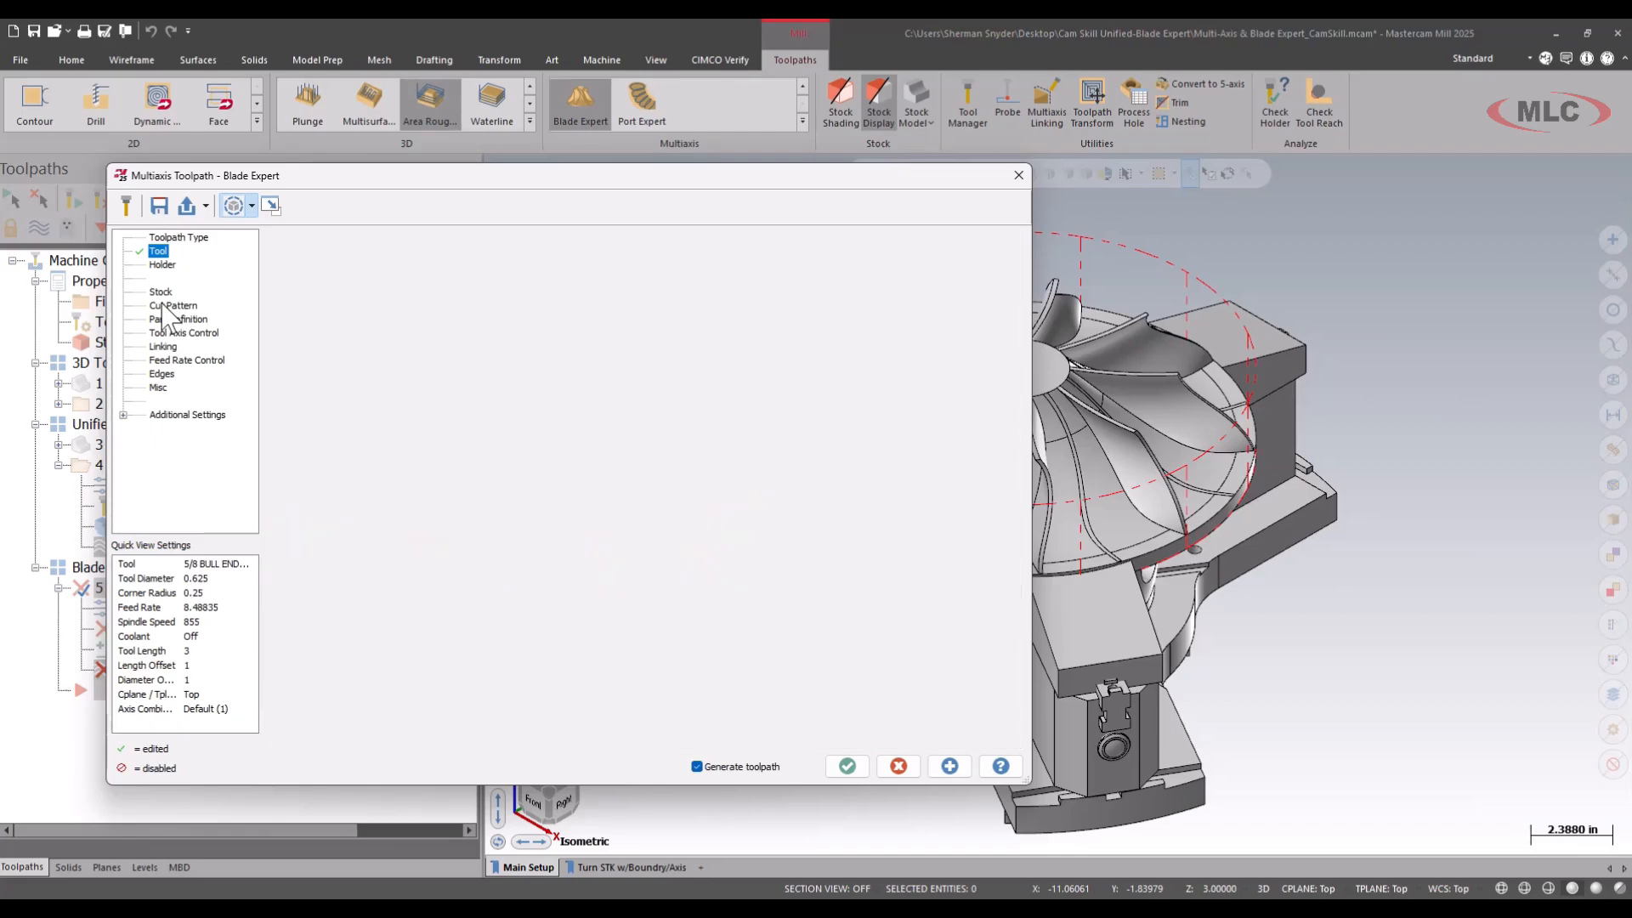
click(474, 287)
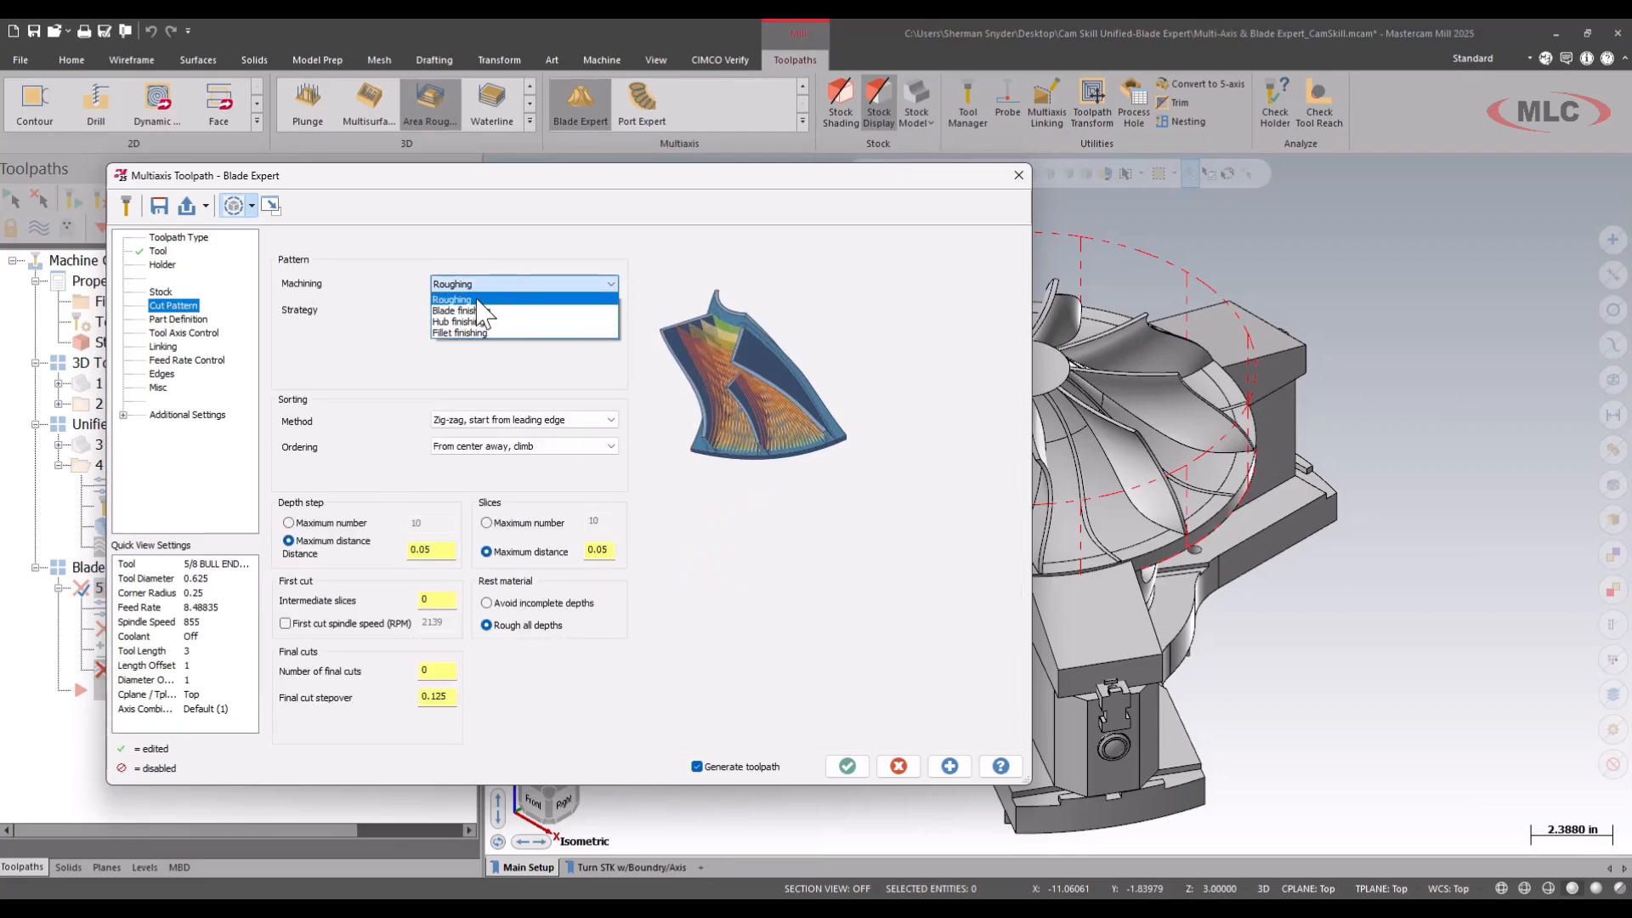
click(471, 299)
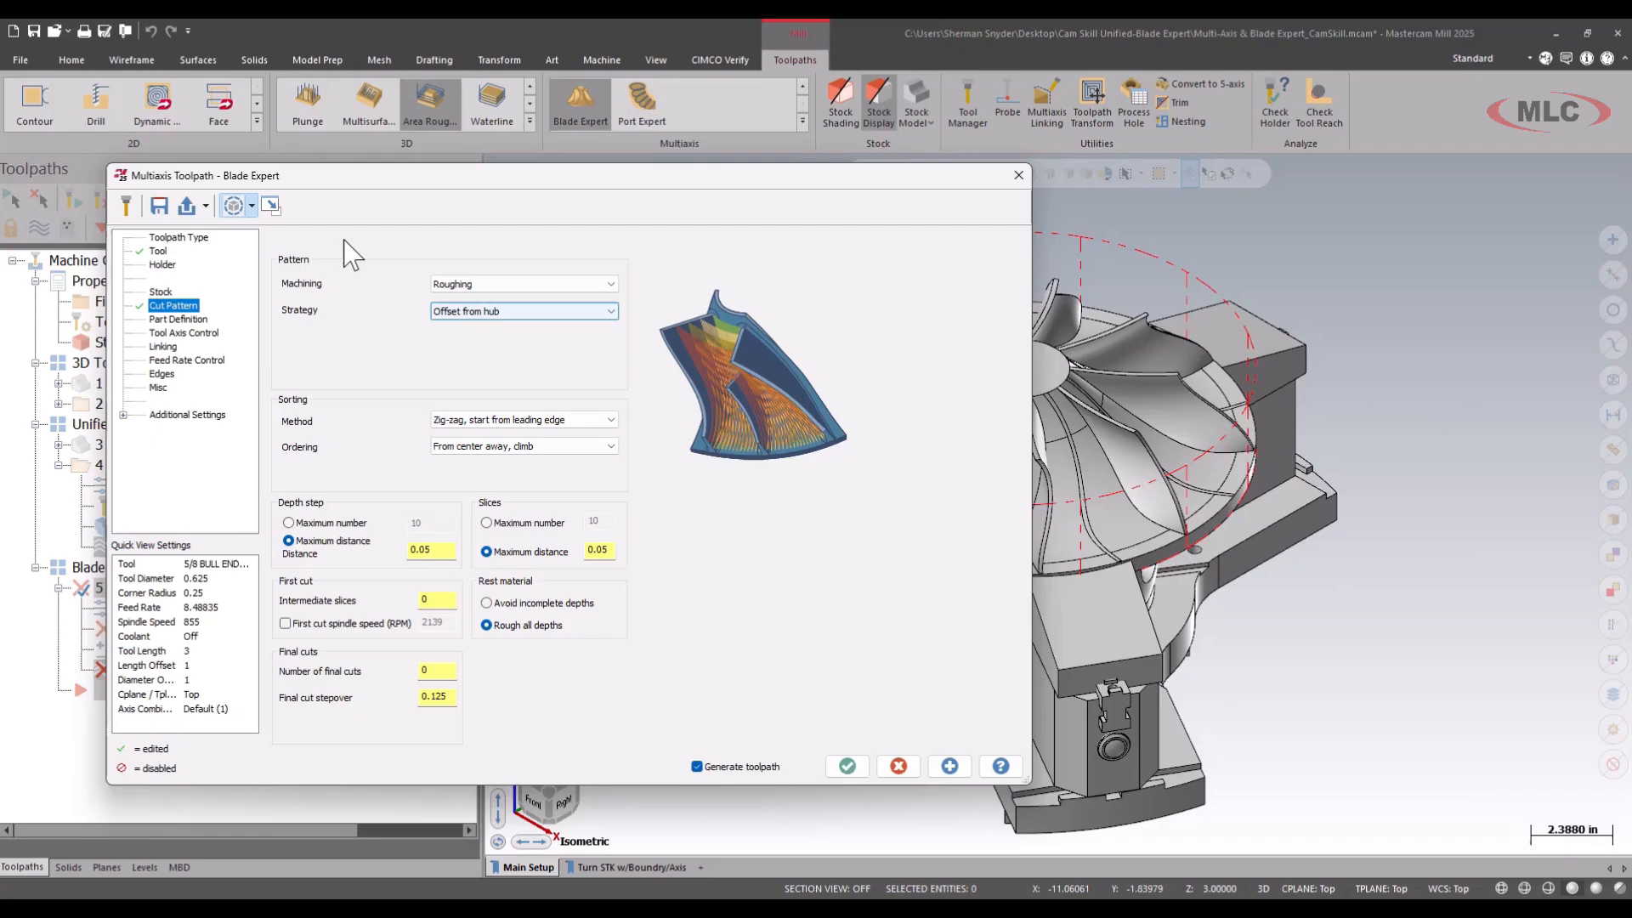
click(271, 205)
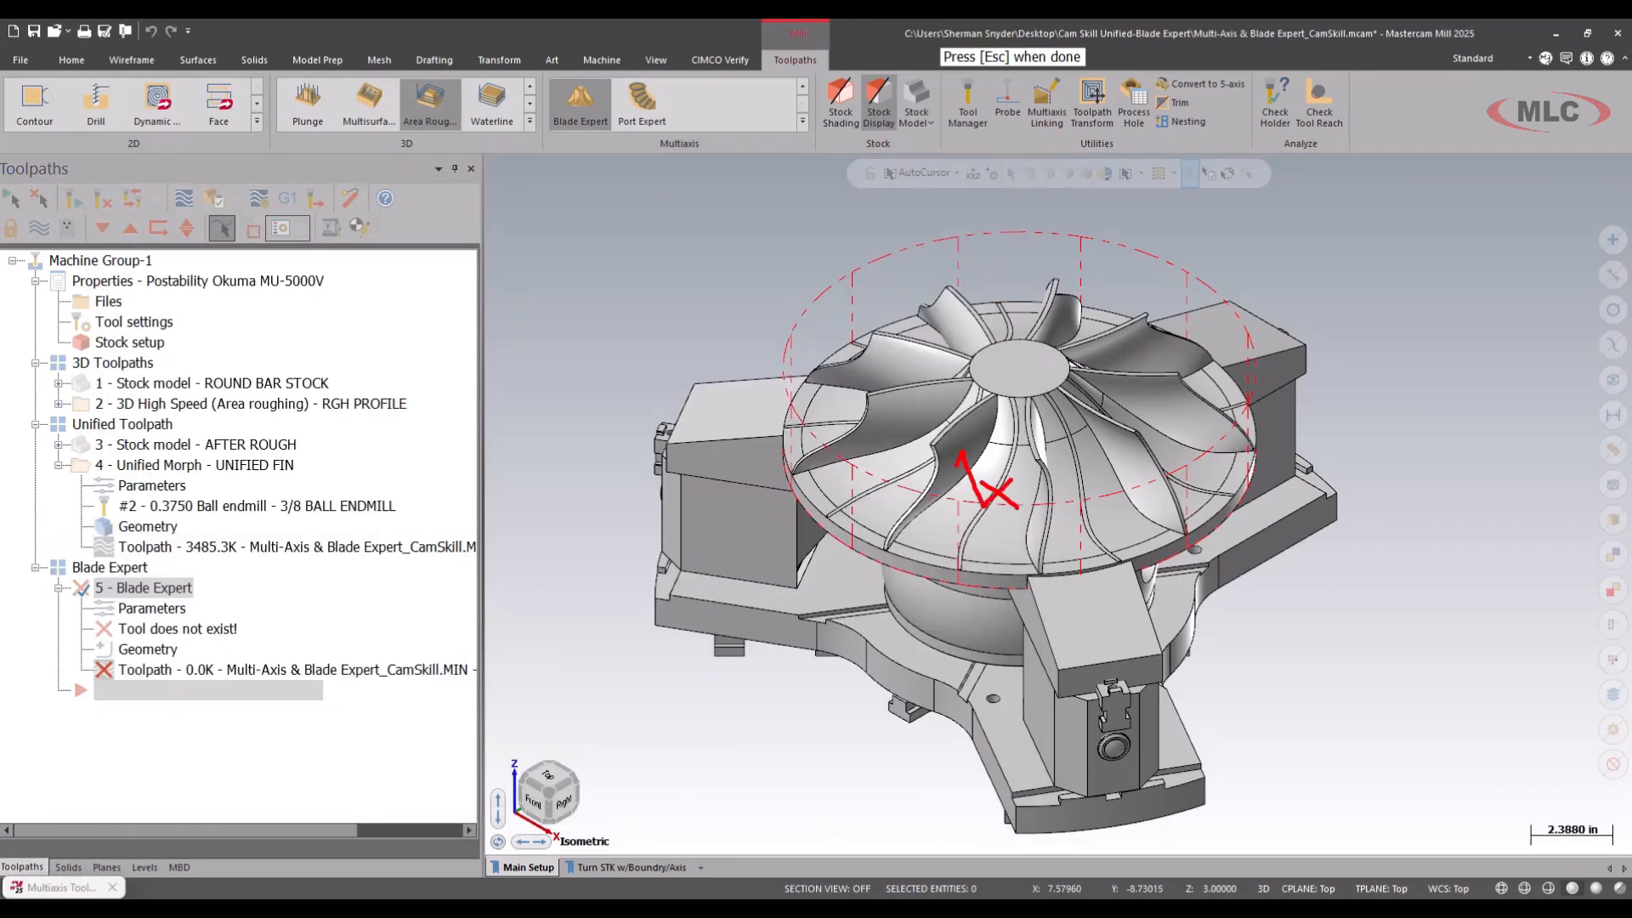
Select the two facing blade surfaces of one impeller segment as the blades and splitter geometry of the part definition.
right_click(988, 513)
key(Escape)
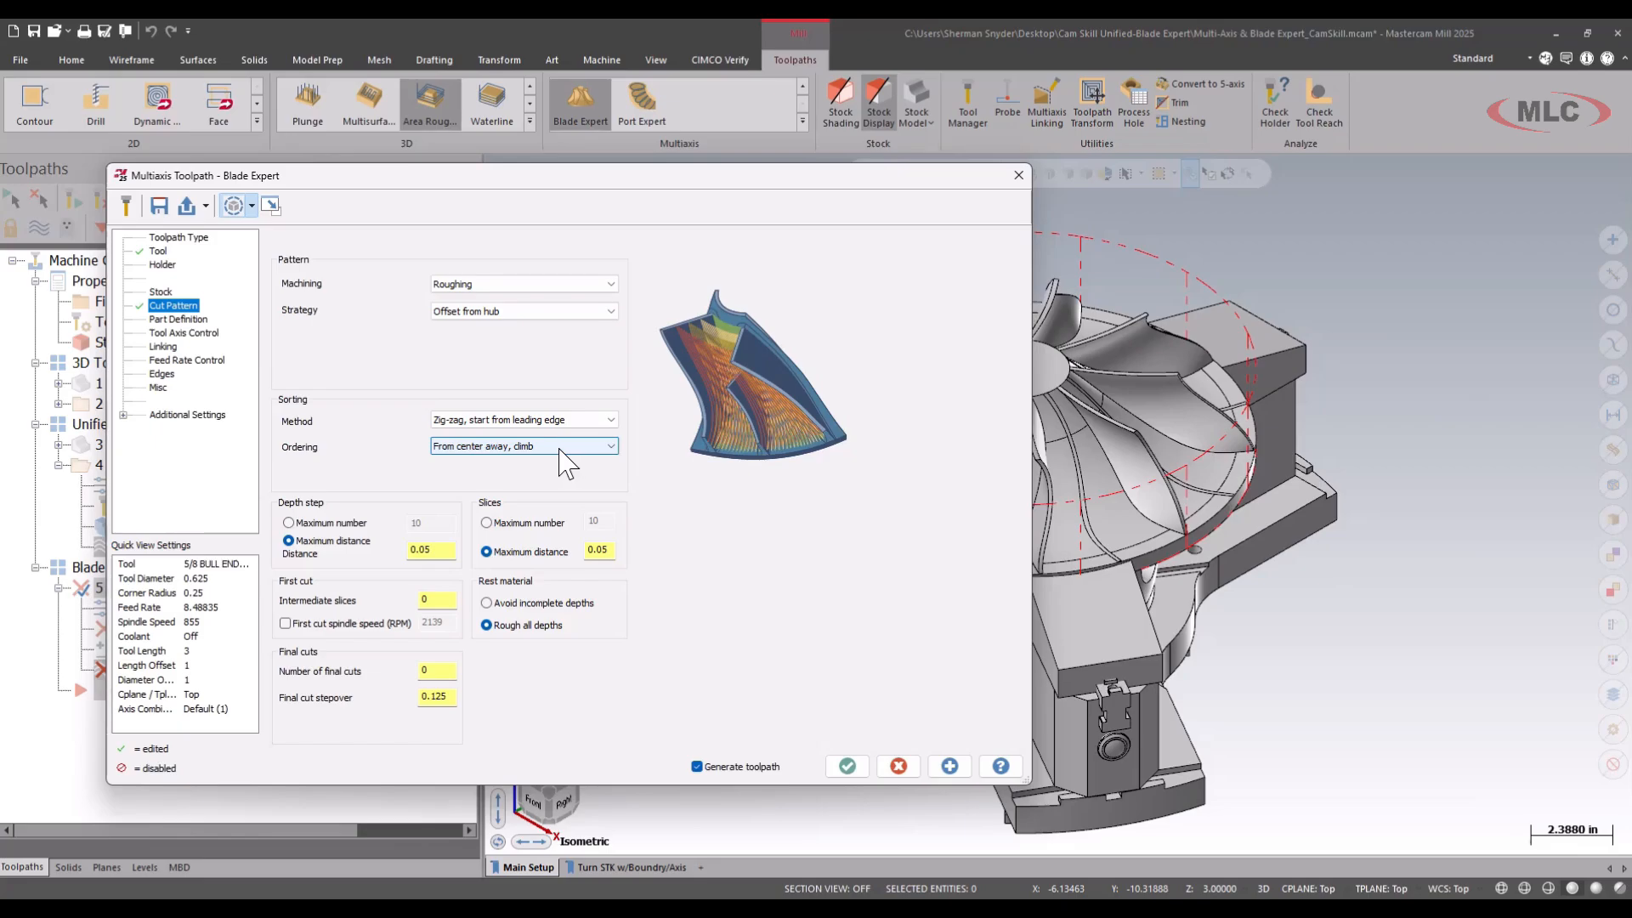
click(192, 320)
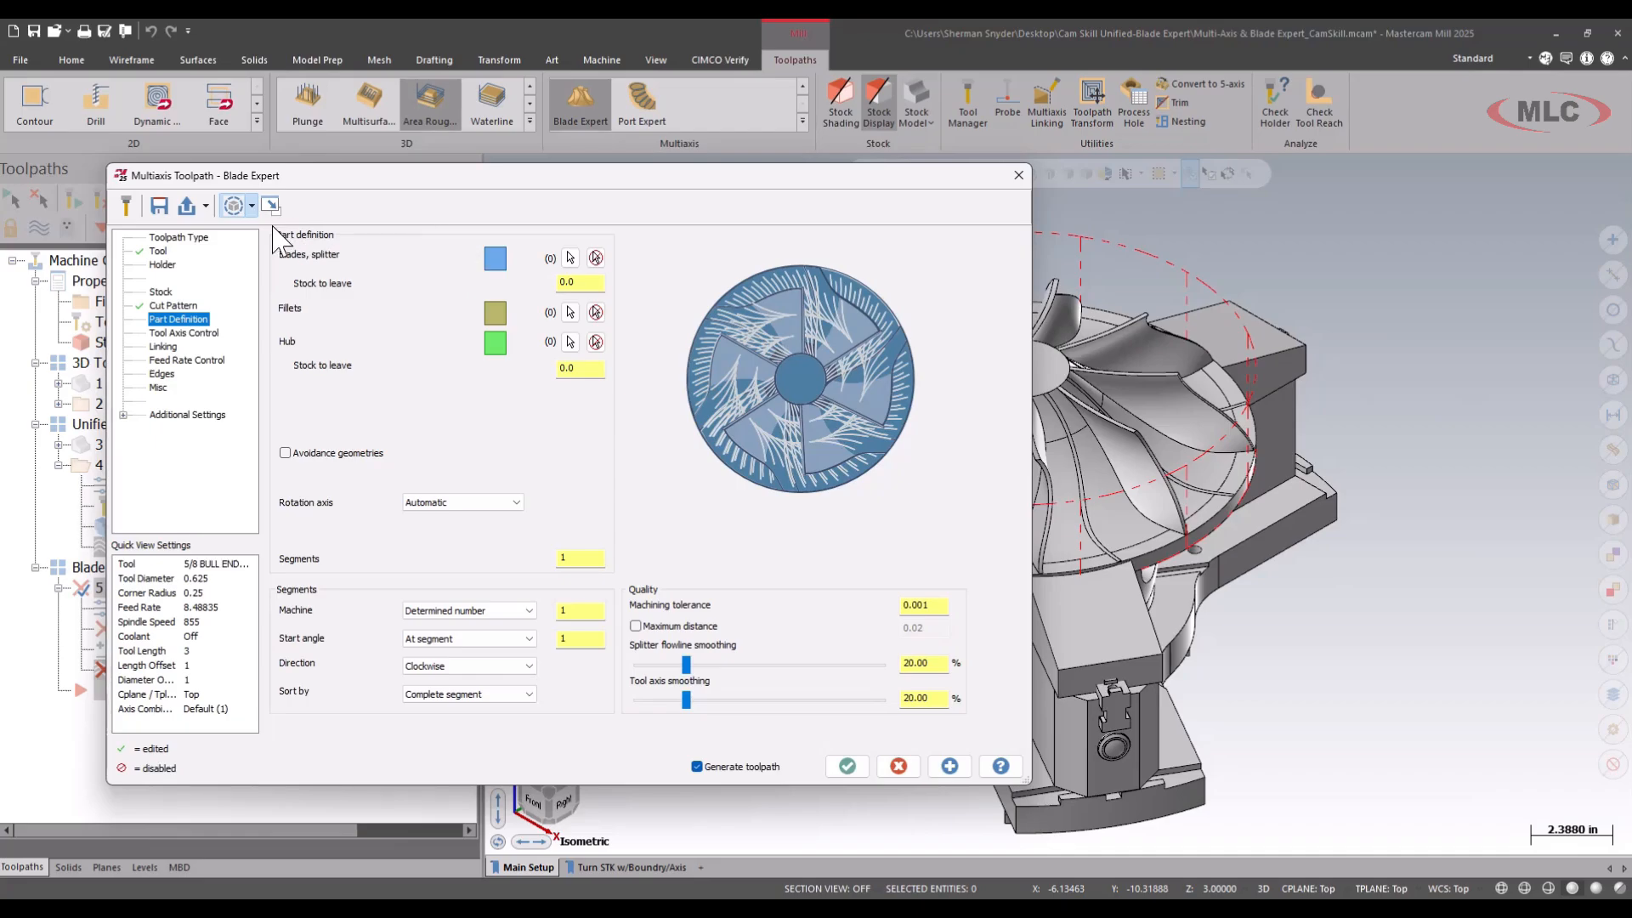
mouse_move(275, 240)
mouse_down()
mouse_move(370, 284)
mouse_move(639, 281)
mouse_move(333, 236)
mouse_move(276, 244)
mouse_up()
key(Escape)
drag(553, 207, 506, 249)
click(571, 257)
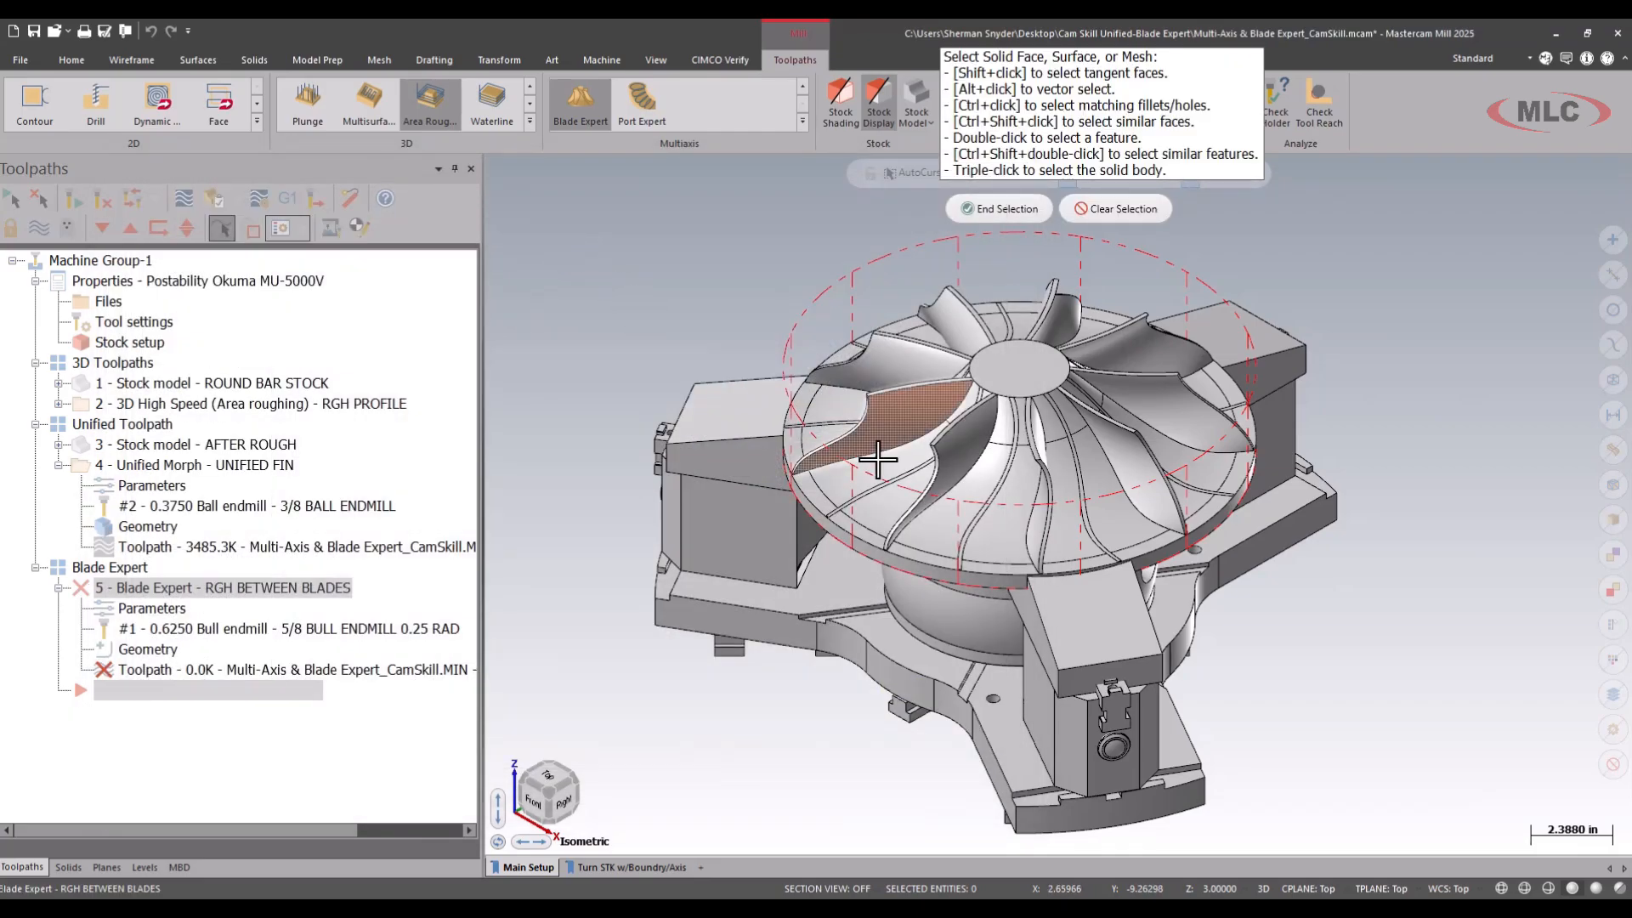
scroll(1018, 540, up, 2)
middle_drag(1019, 540, 1000, 505)
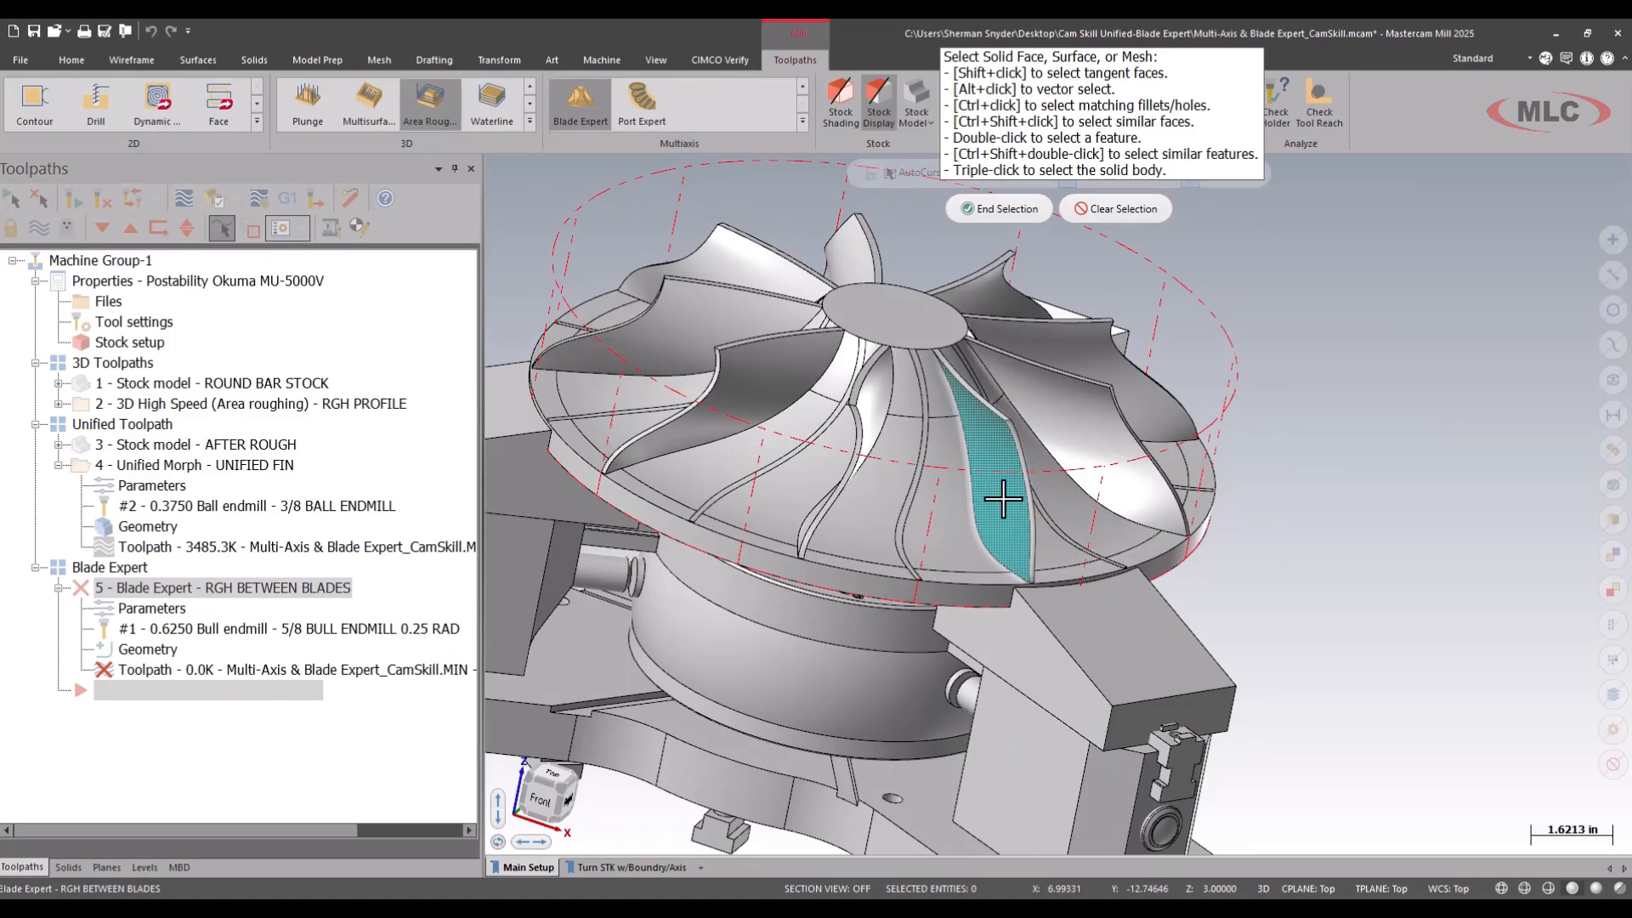
scroll(893, 500, down, 1)
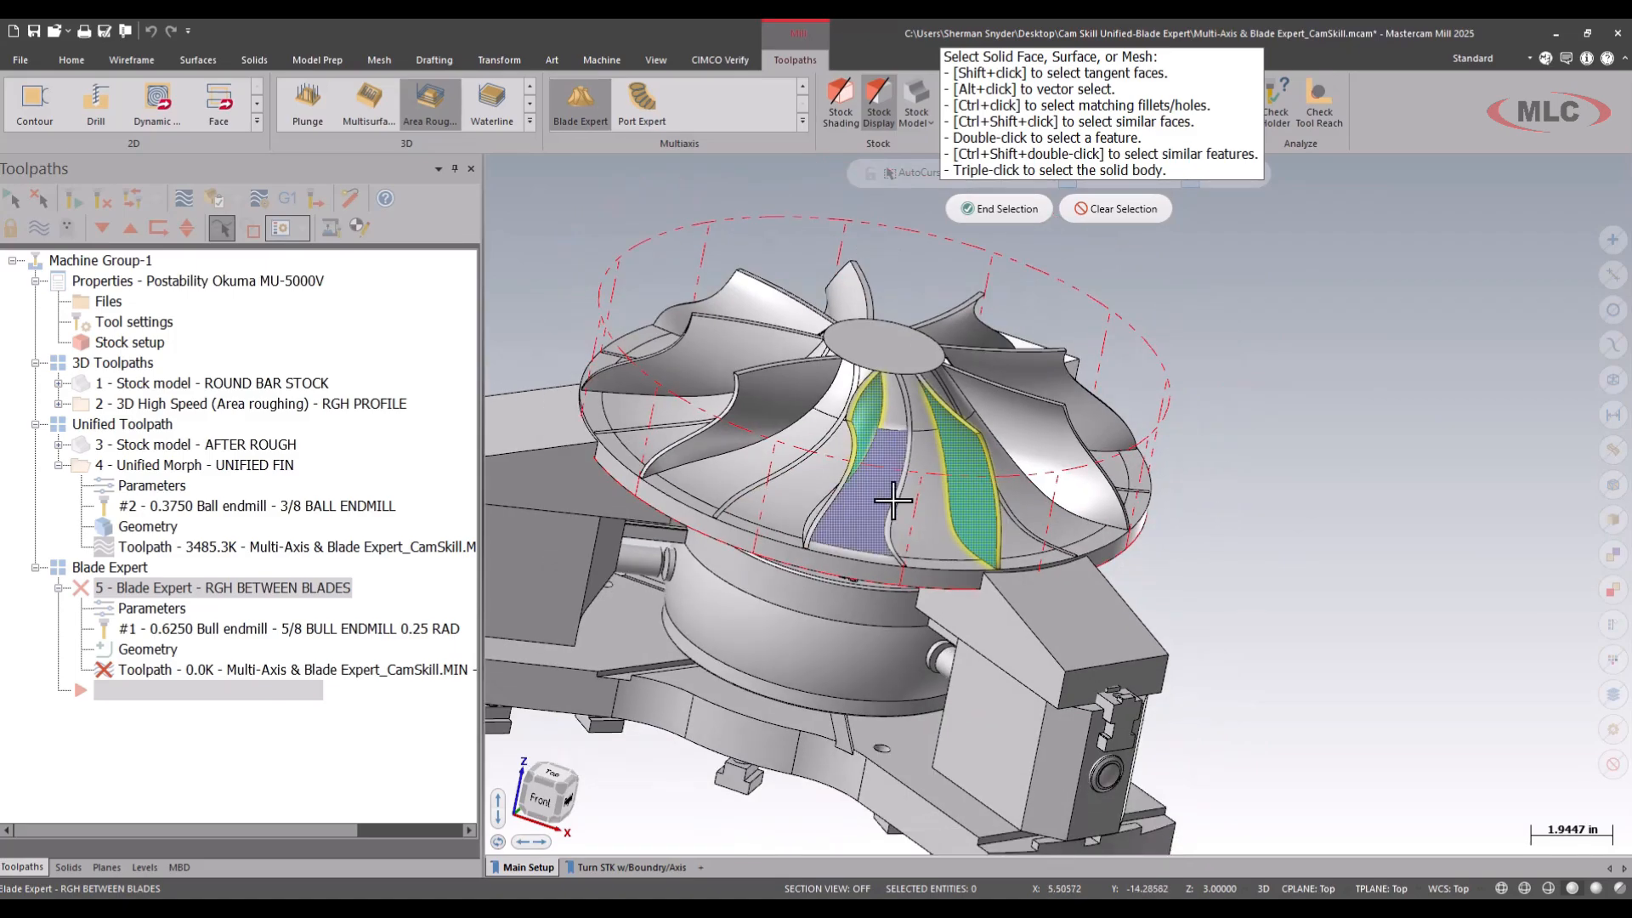
middle_drag(892, 500, 931, 344)
click(999, 208)
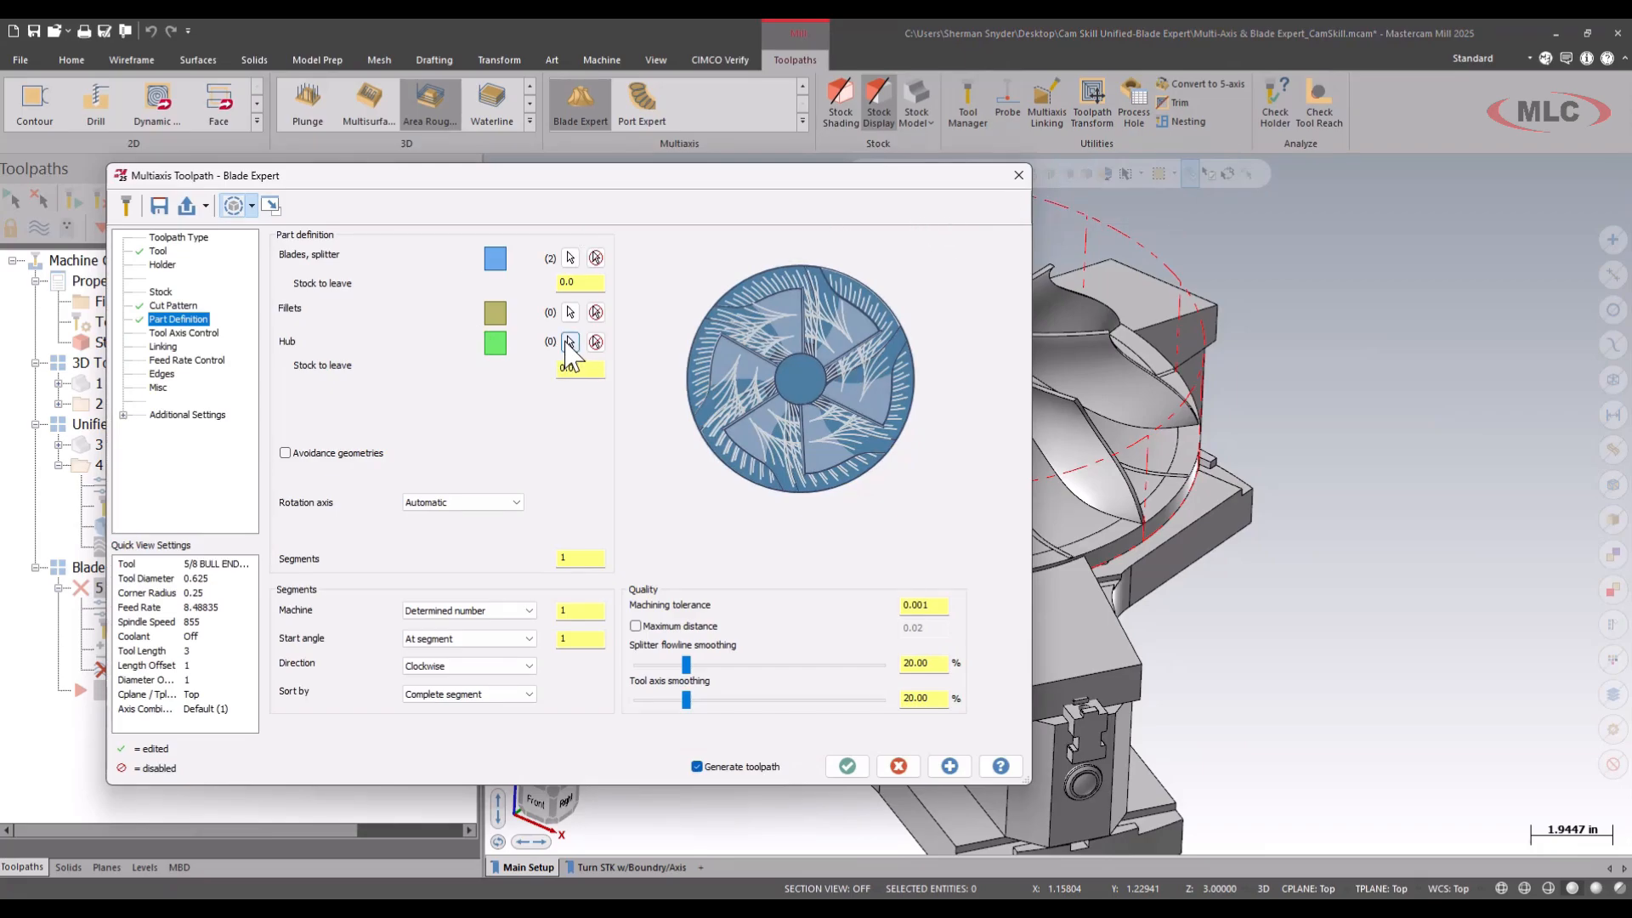
Select the floor faces between the two blades and the outer rim ring as the hub geometry.
click(570, 342)
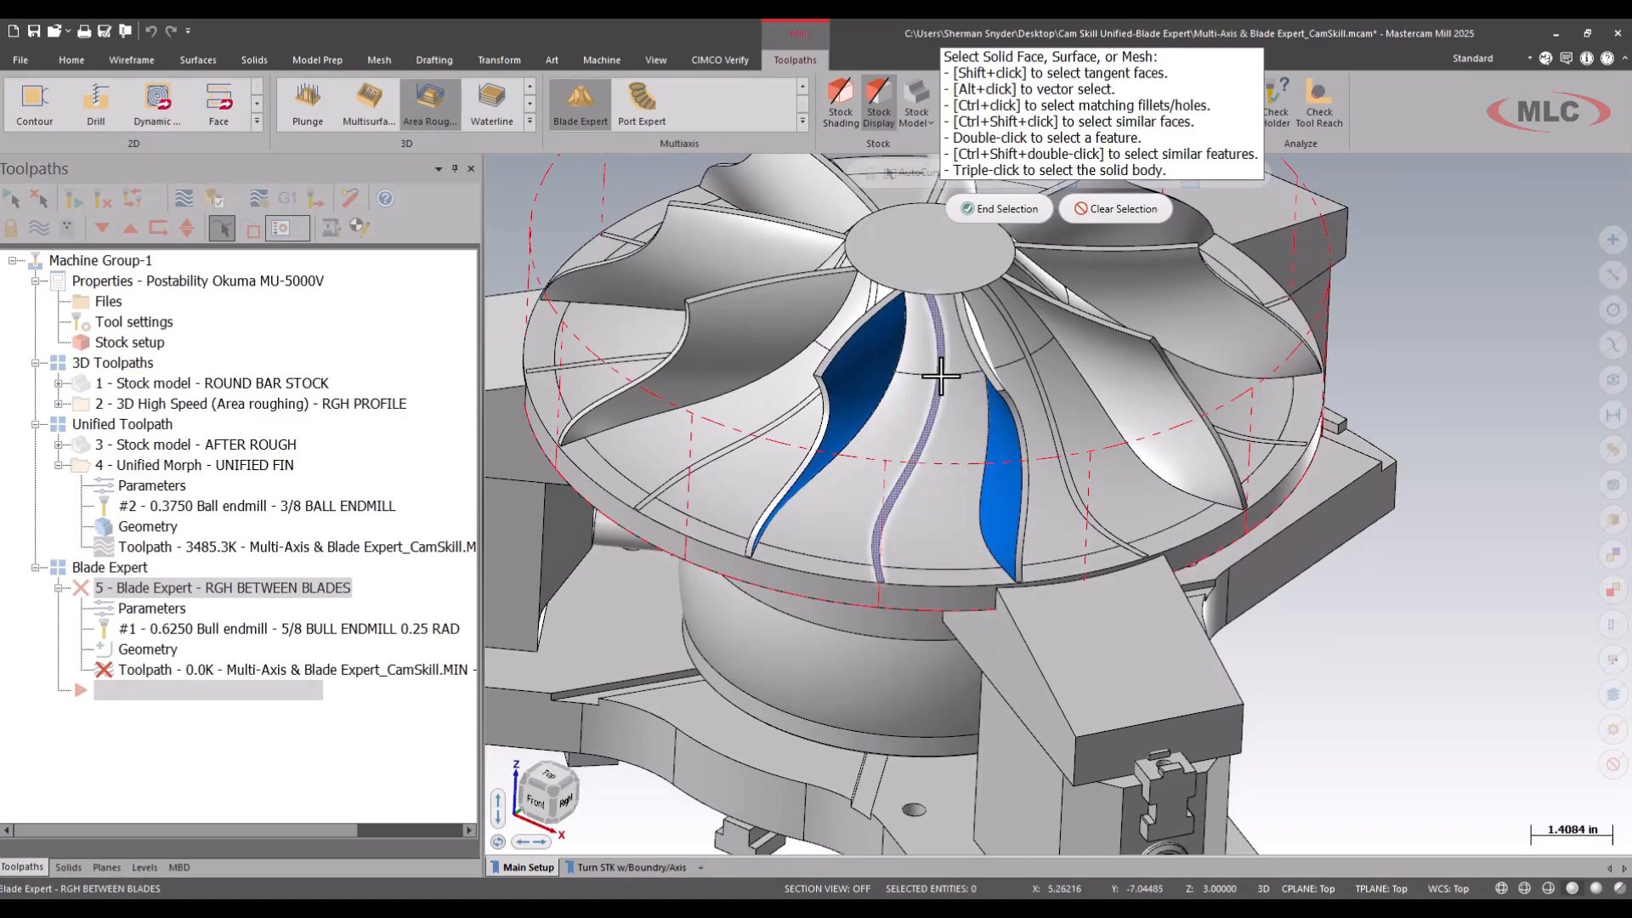
click(965, 408)
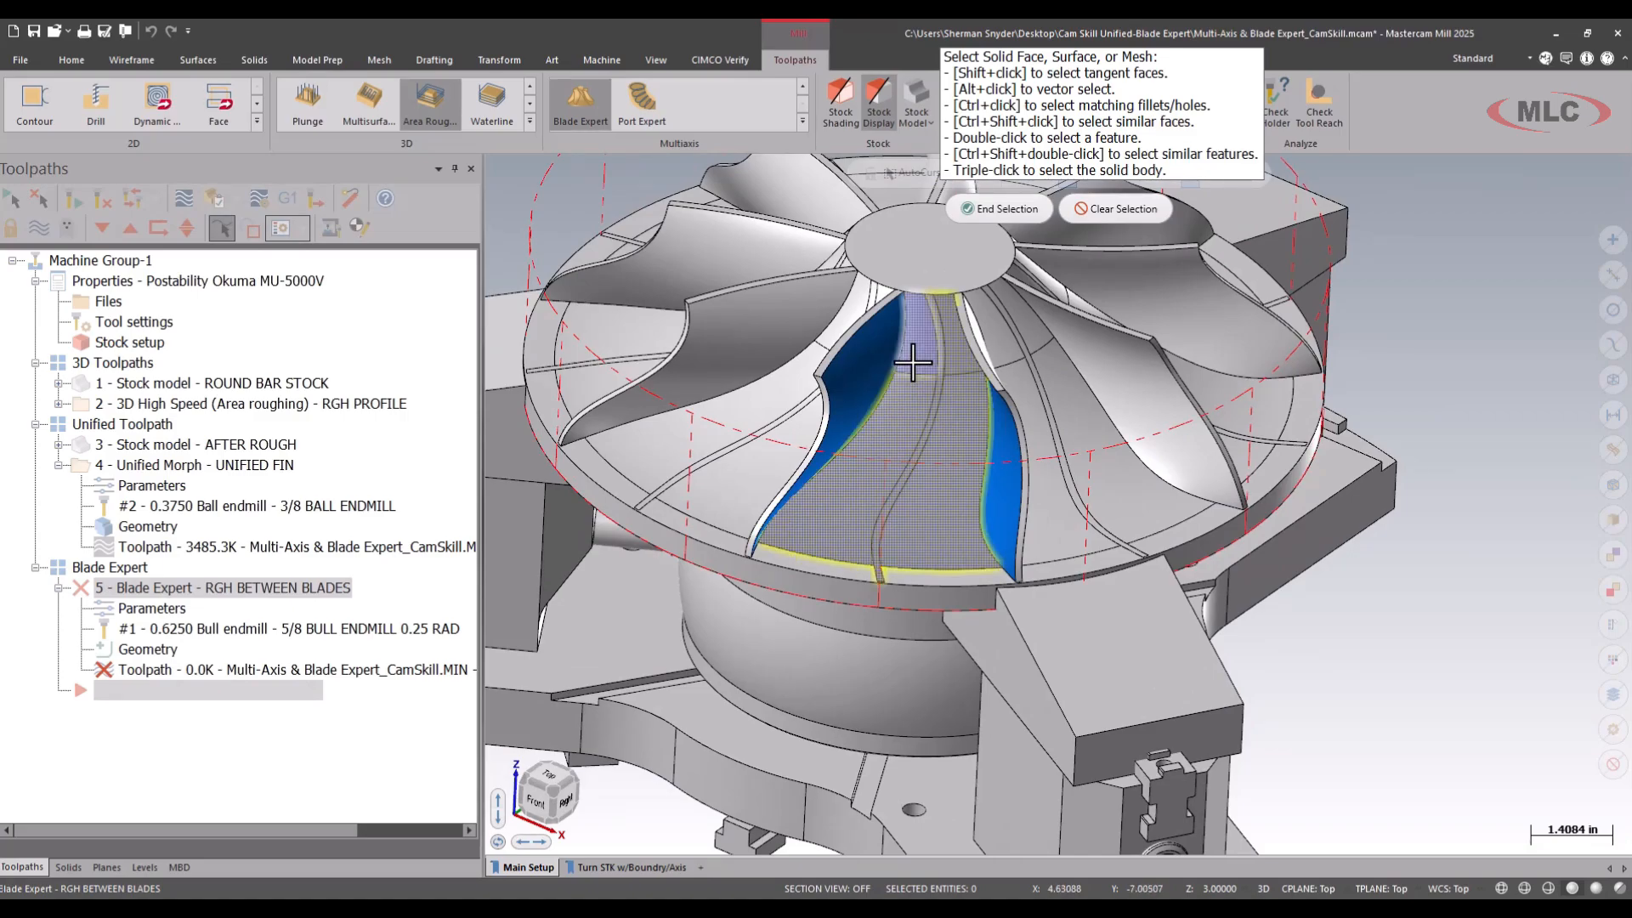
click(901, 471)
click(849, 577)
scroll(977, 668, down, 3)
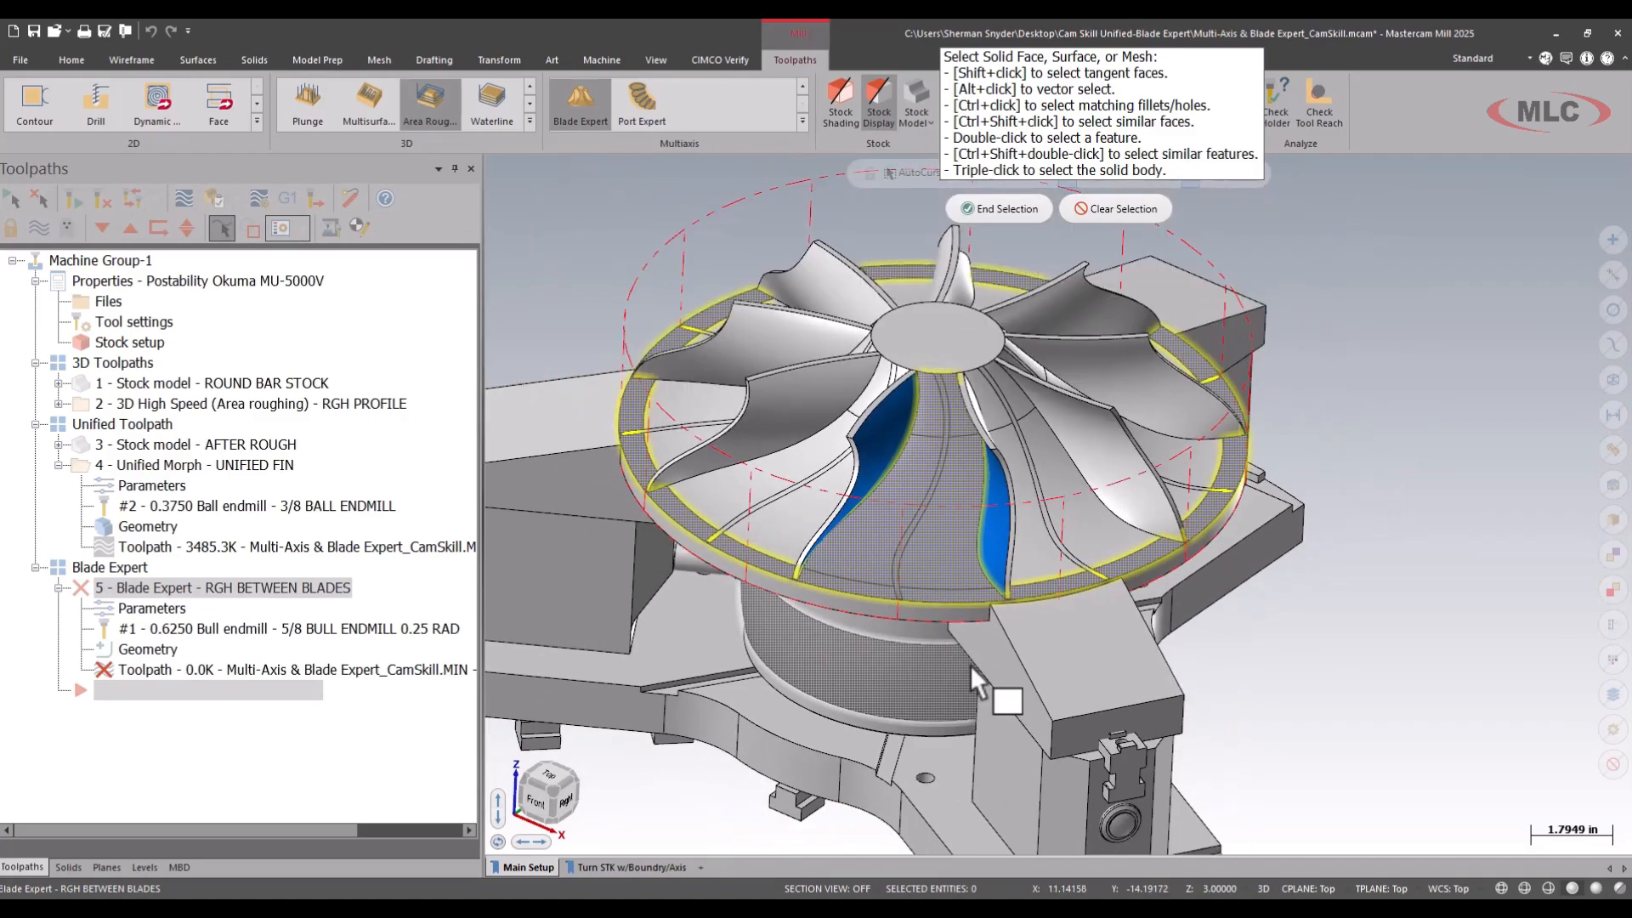
click(1000, 212)
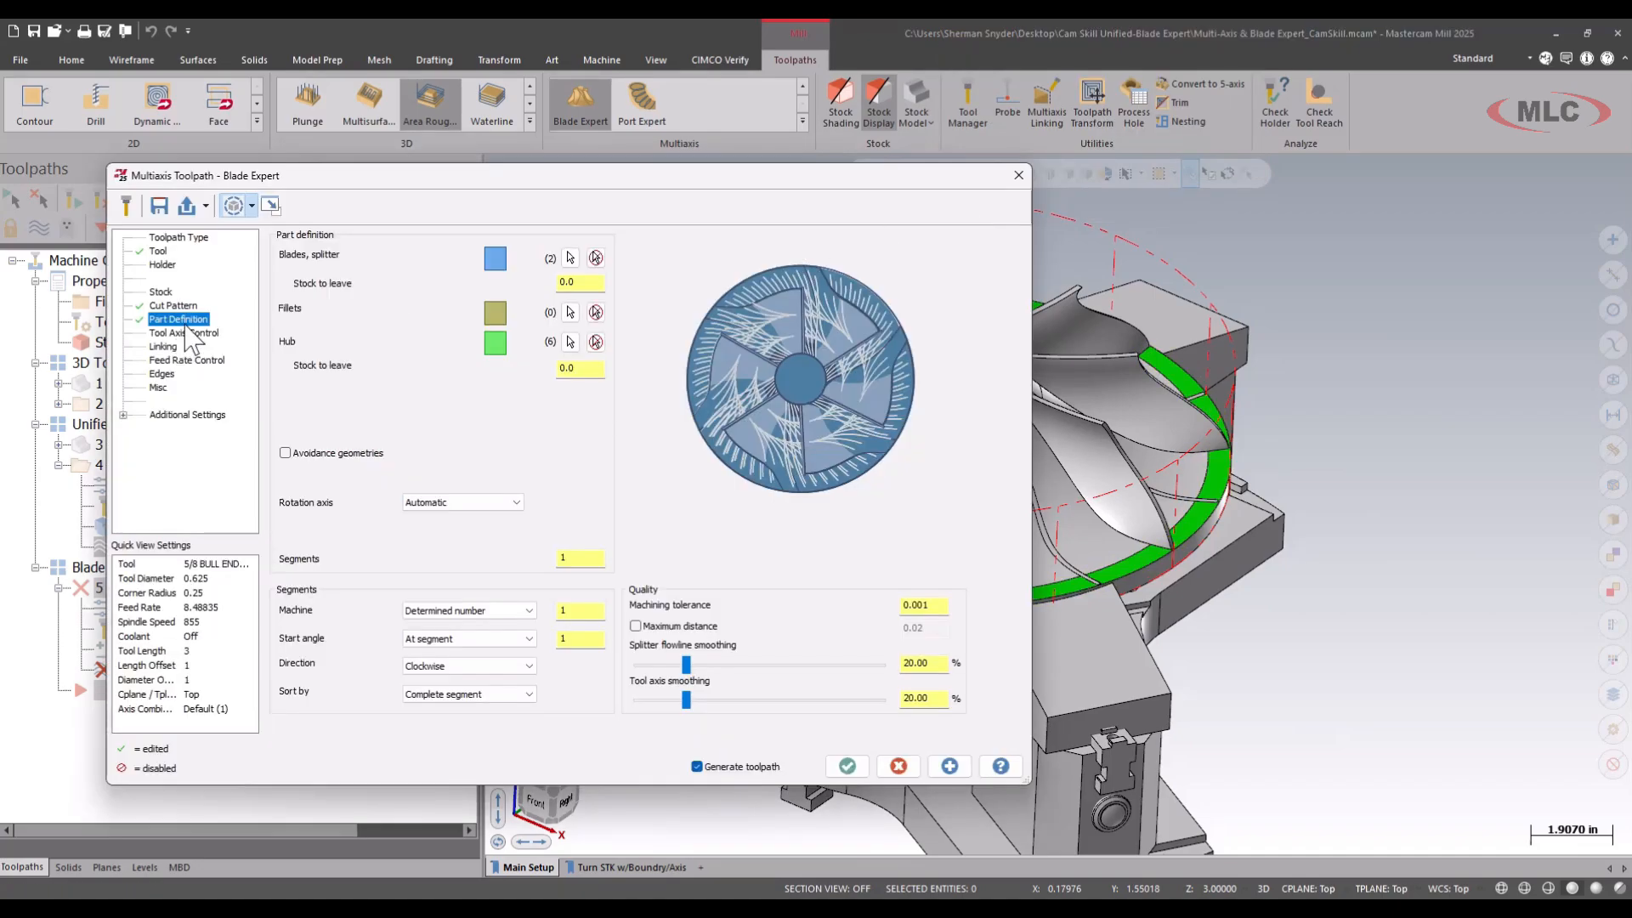
Generate the RGH BETWEEN BLADES toolpath, check its processing in the Multi-Threading Manager and view the machined segment.
click(848, 767)
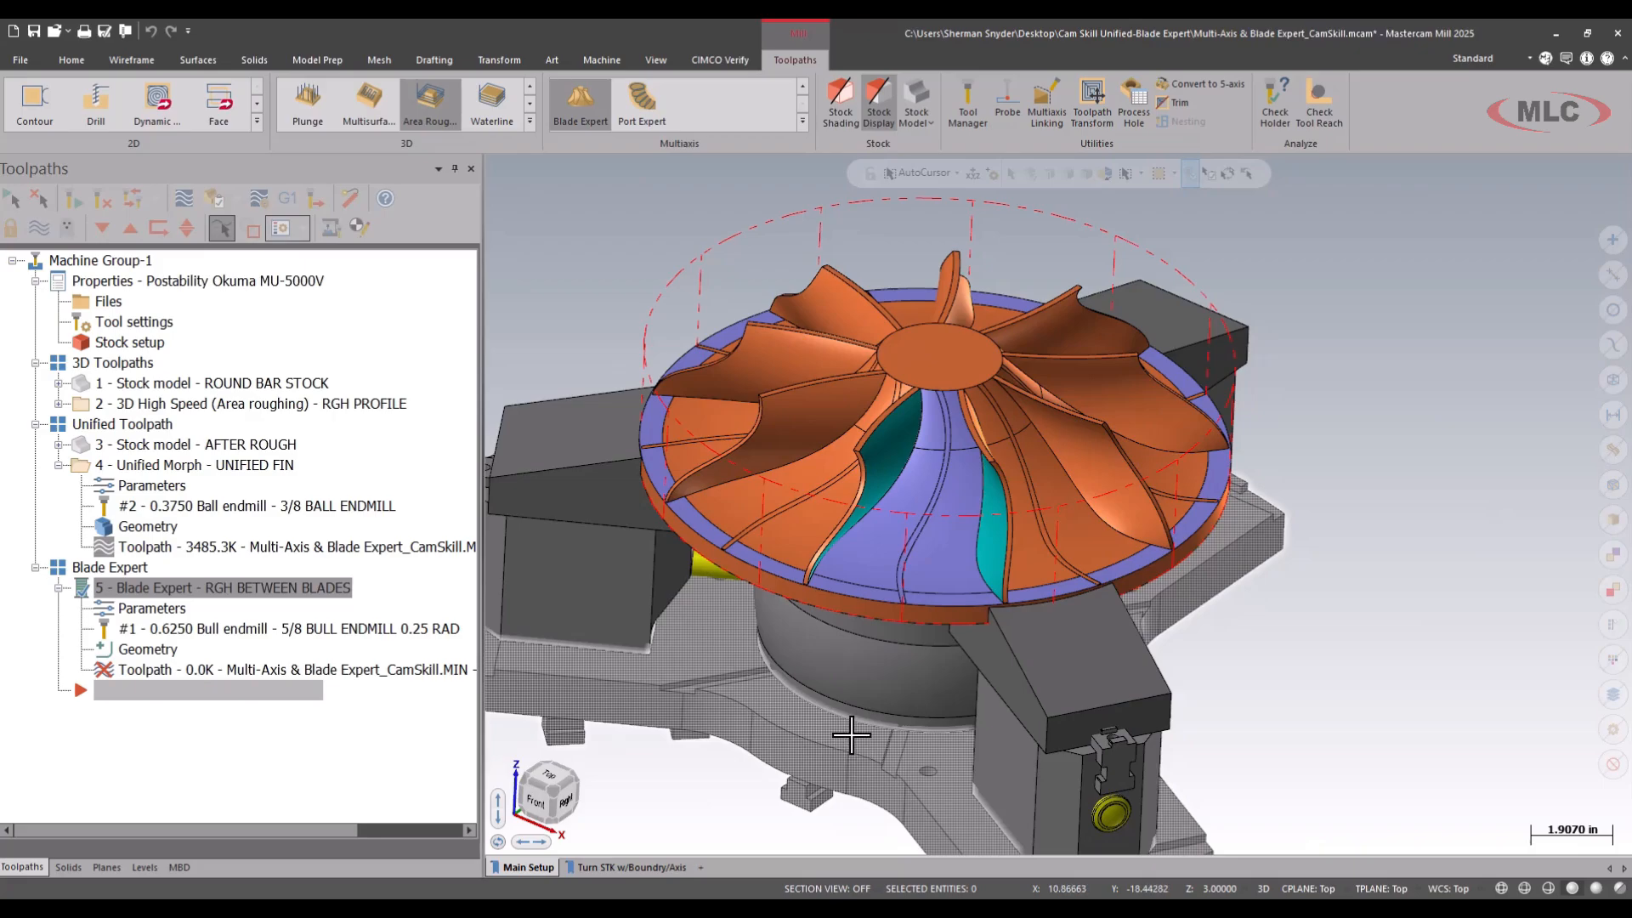
click(655, 59)
click(814, 102)
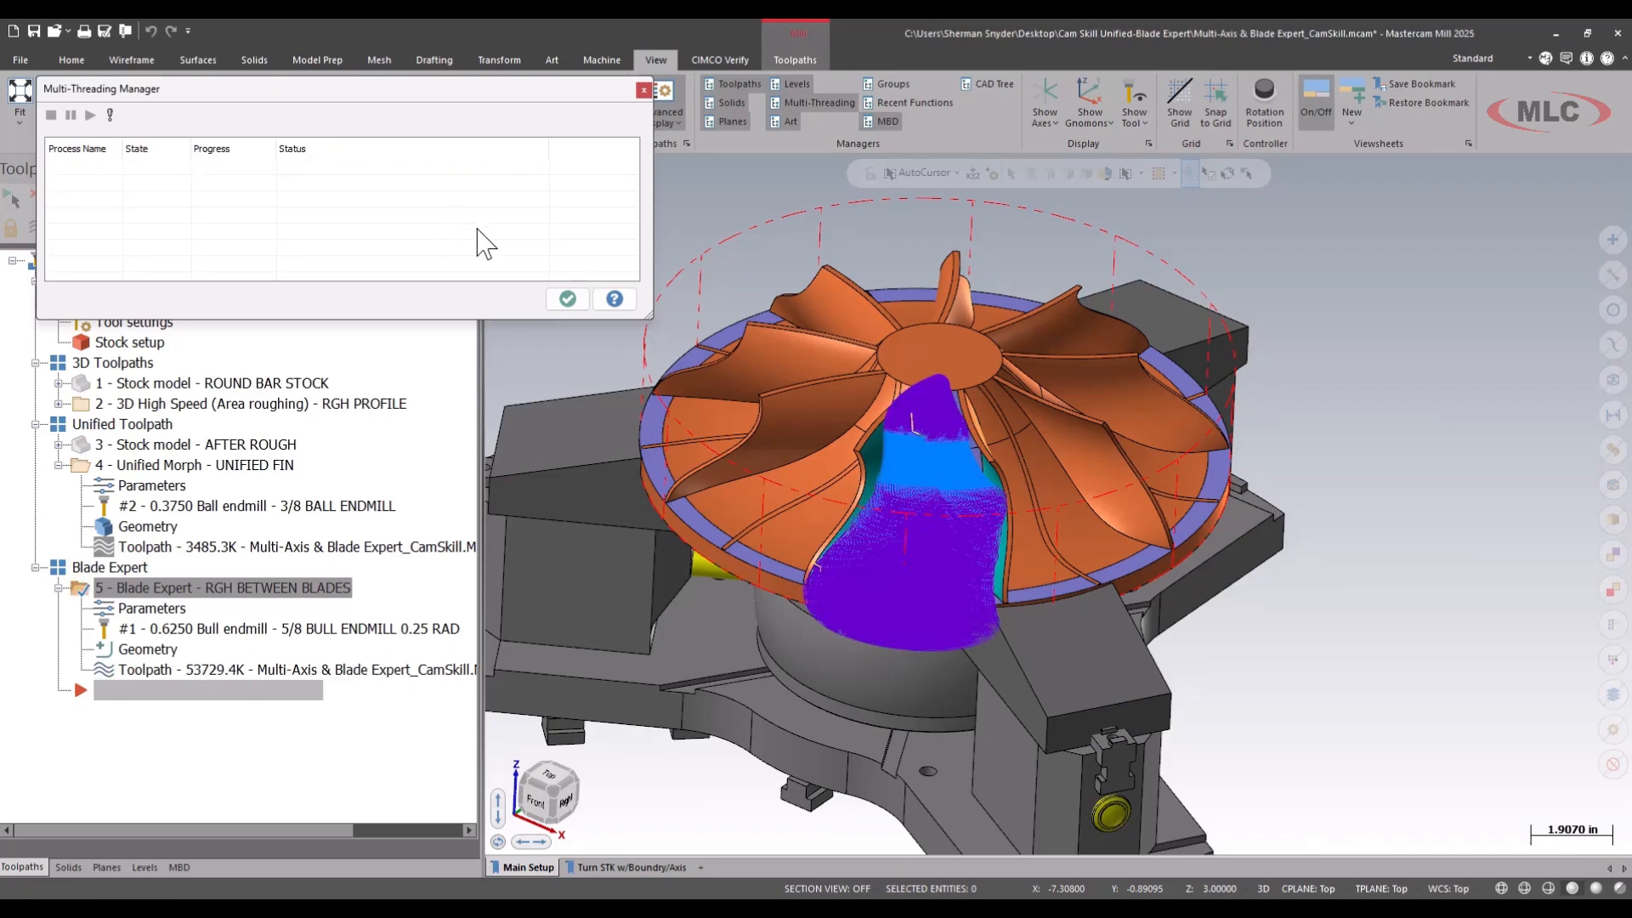
click(568, 298)
middle_drag(714, 416, 736, 444)
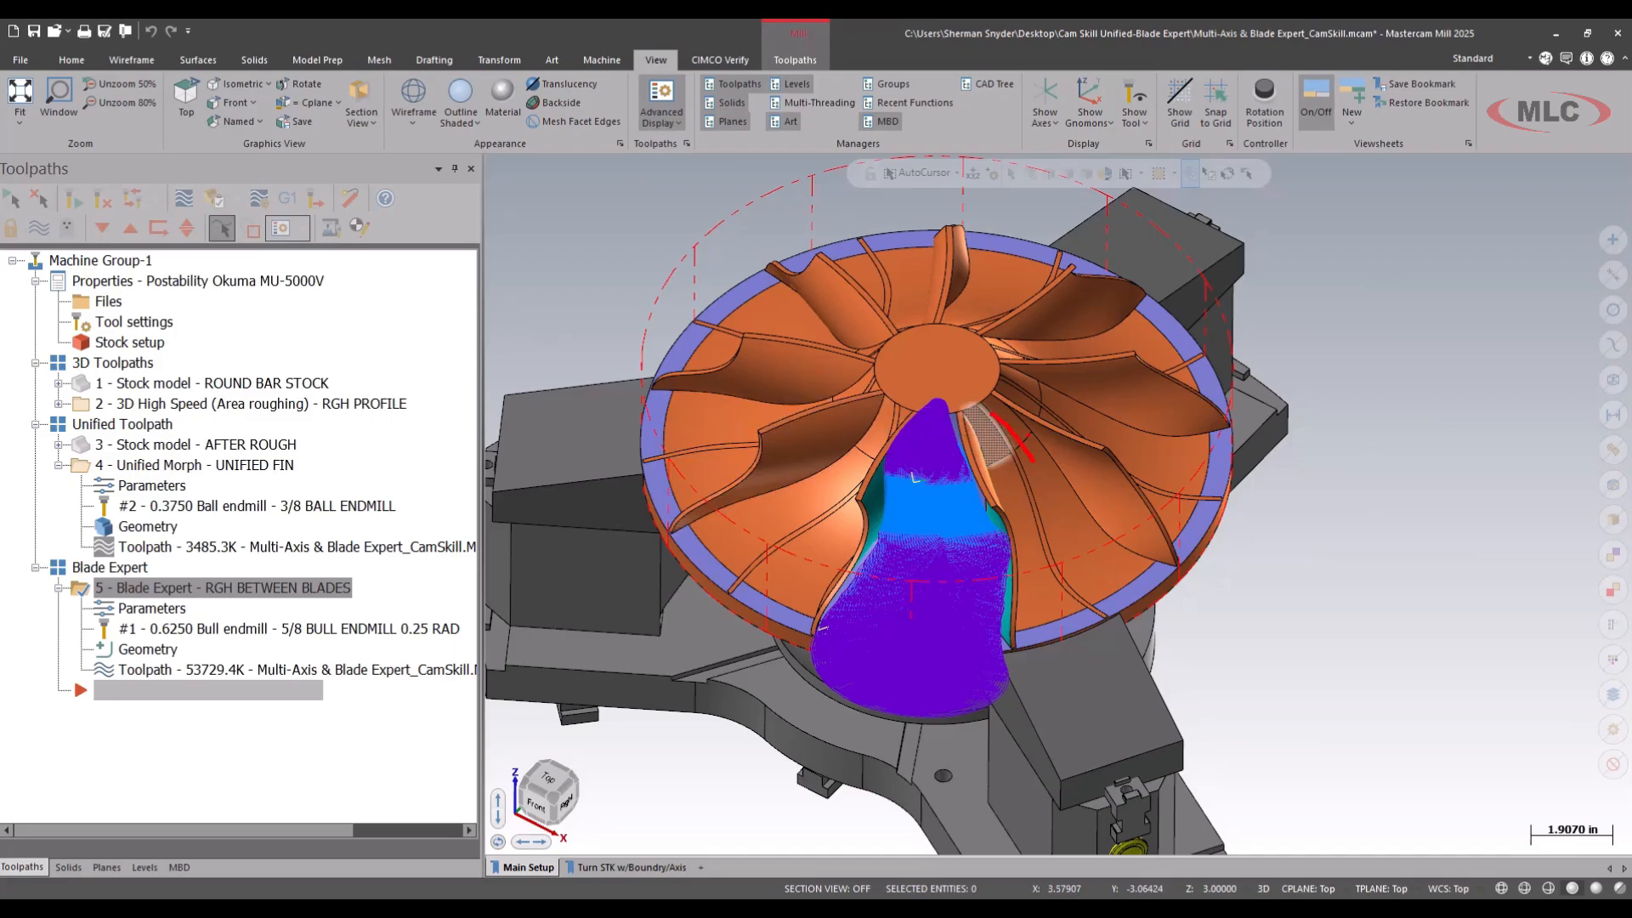
mouse_move(1037, 339)
mouse_down()
mouse_move(911, 273)
mouse_move(792, 504)
mouse_move(819, 490)
mouse_up()
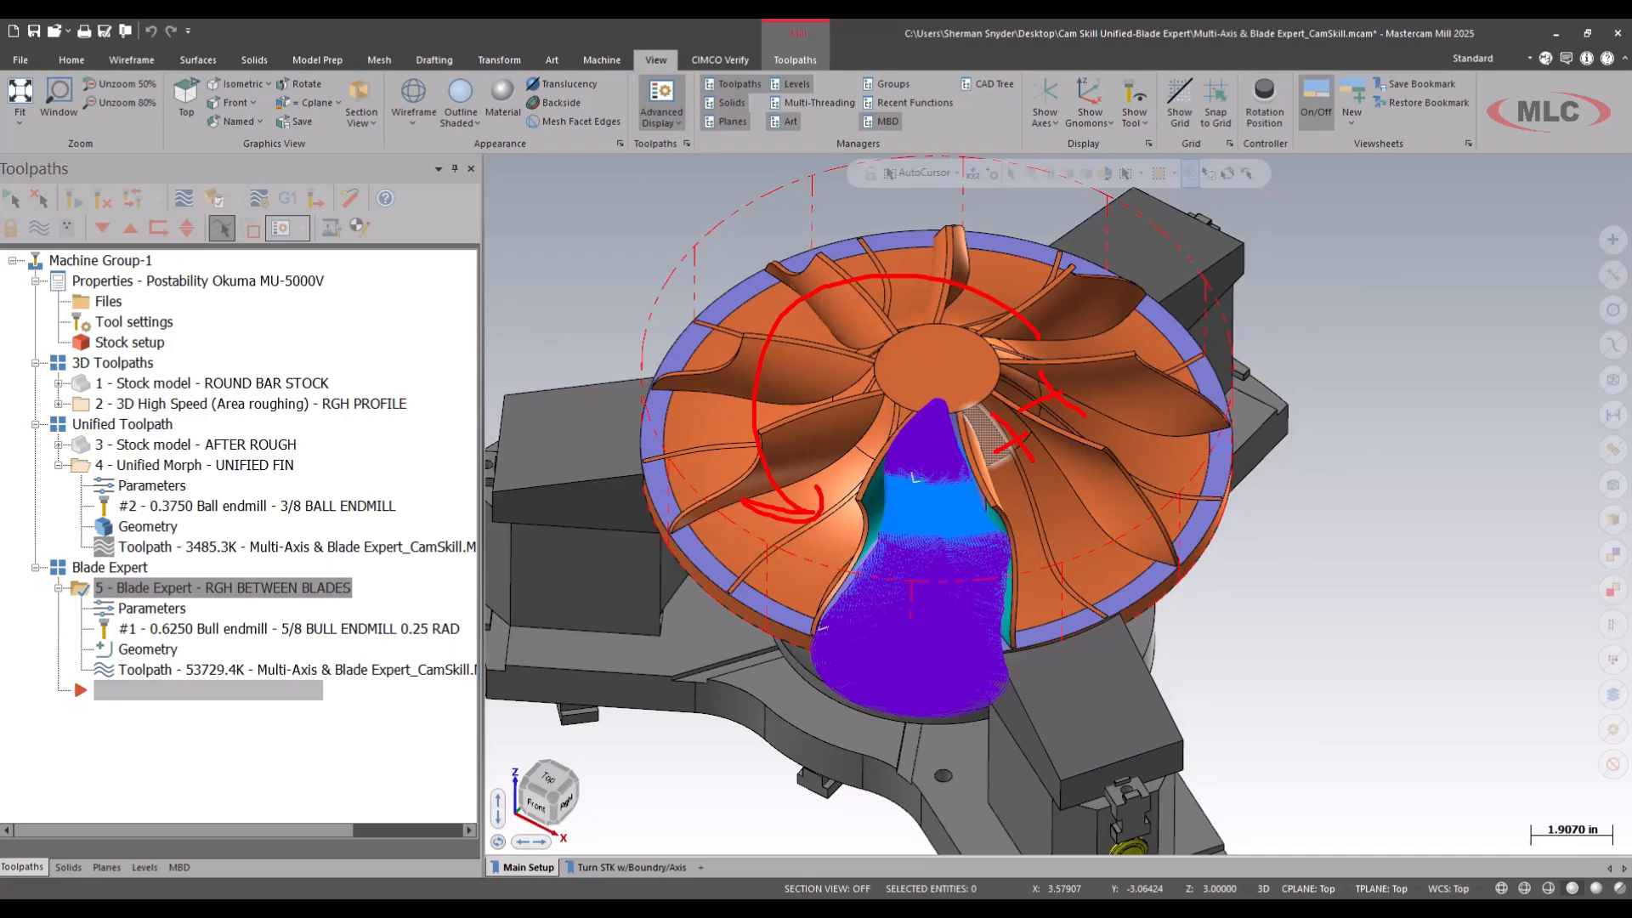
key(Escape)
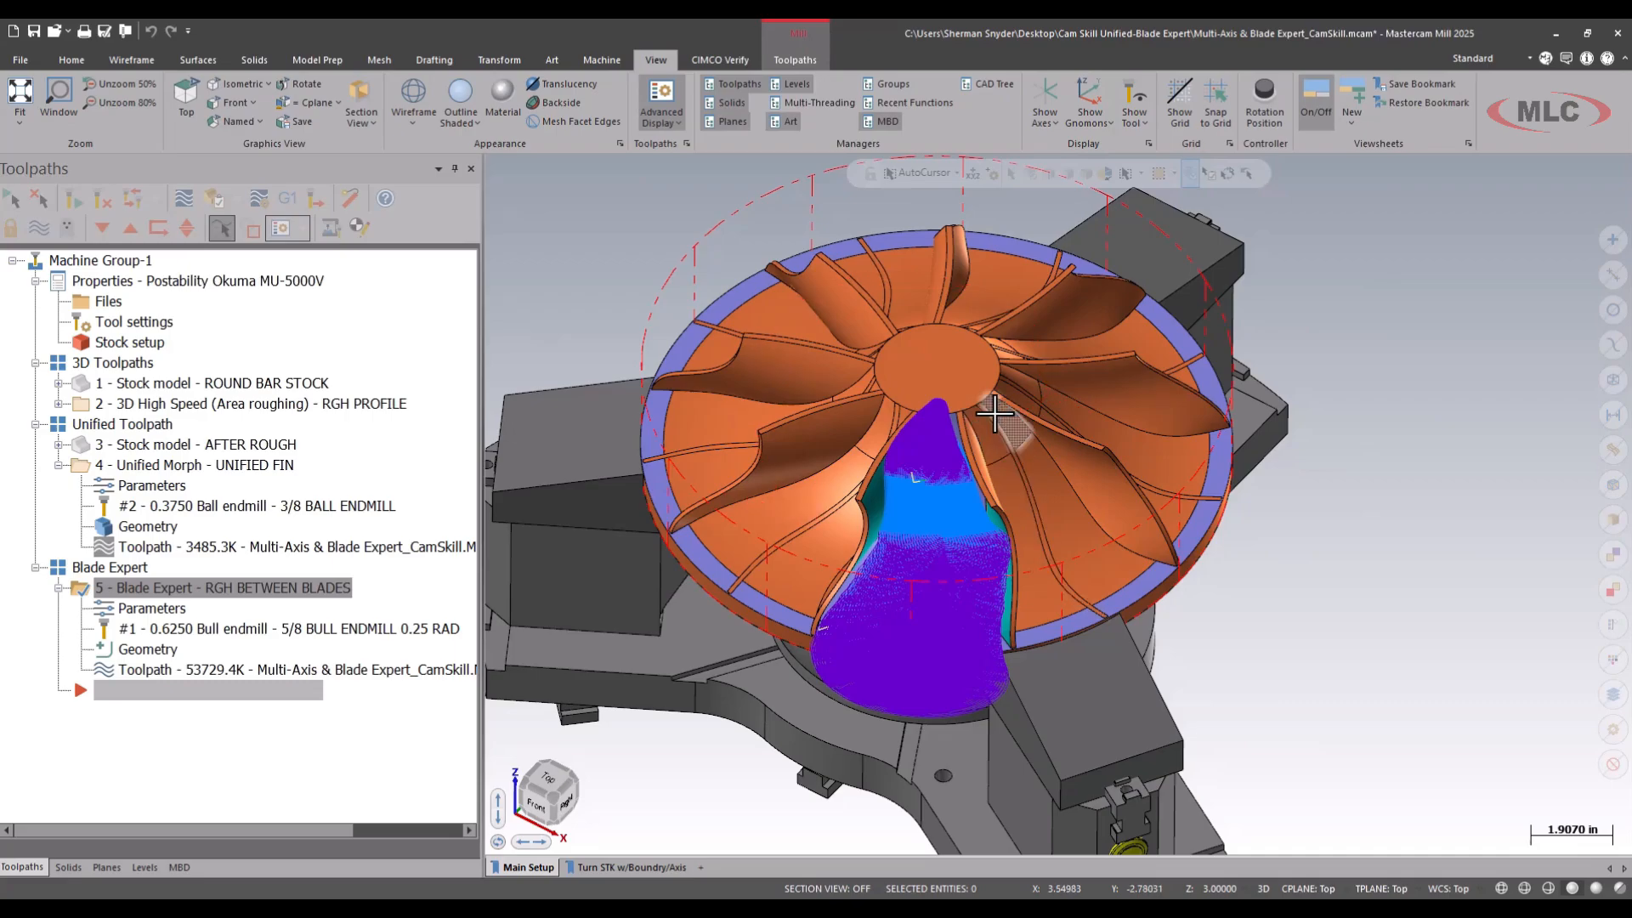
click(792, 60)
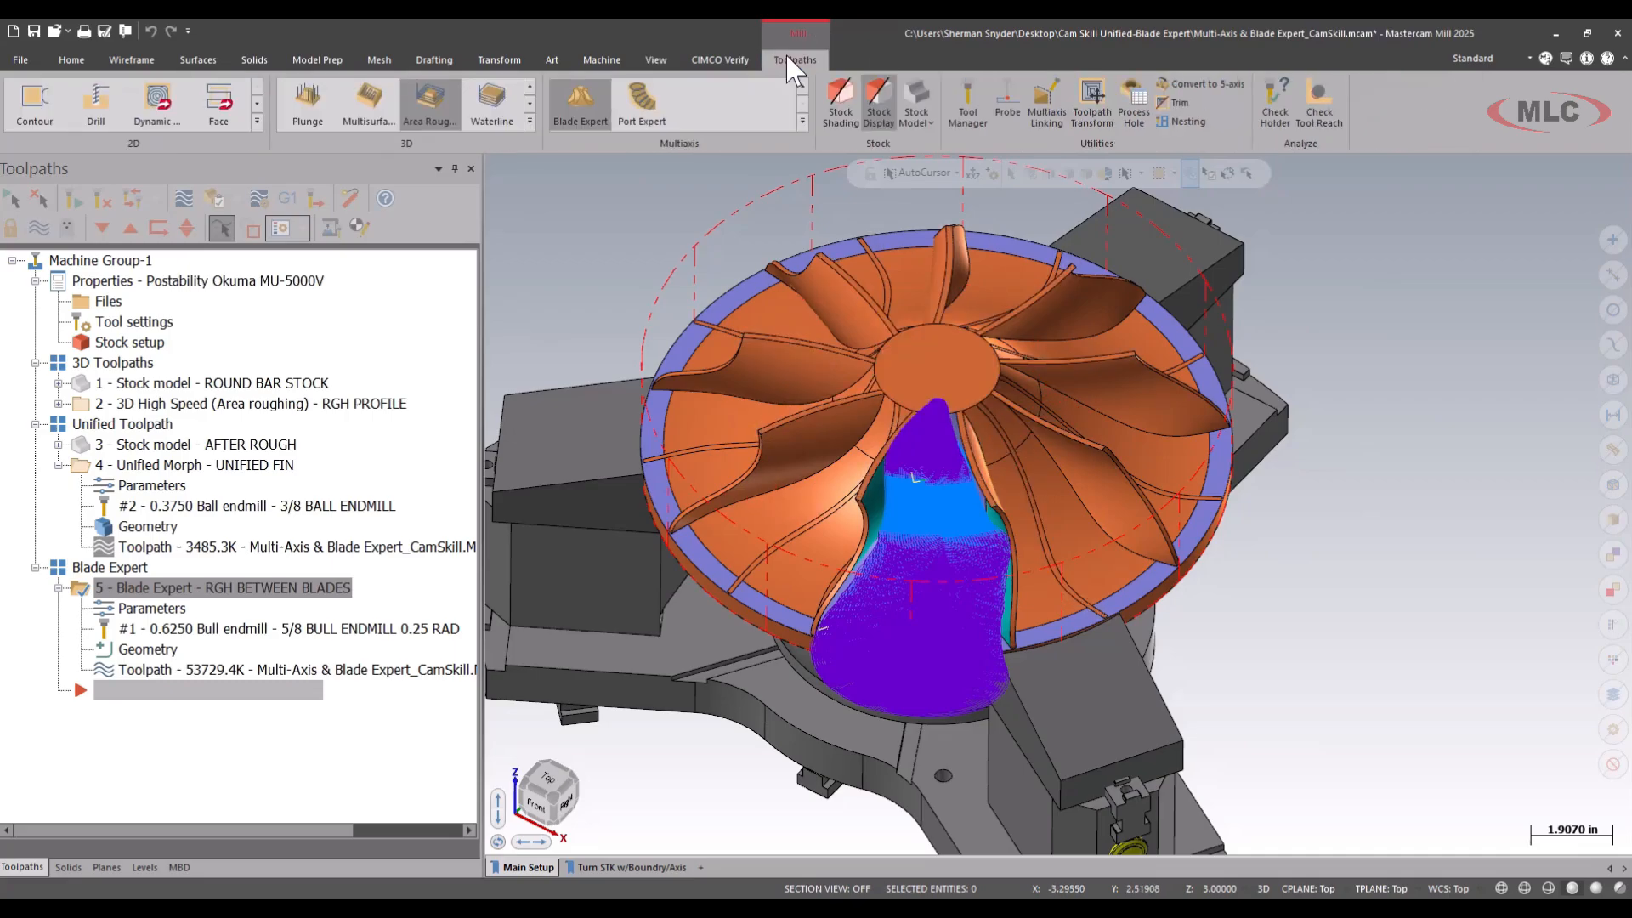
mouse_move(838, 49)
mouse_down()
mouse_move(823, 99)
mouse_move(839, 106)
mouse_move(1099, 142)
mouse_up()
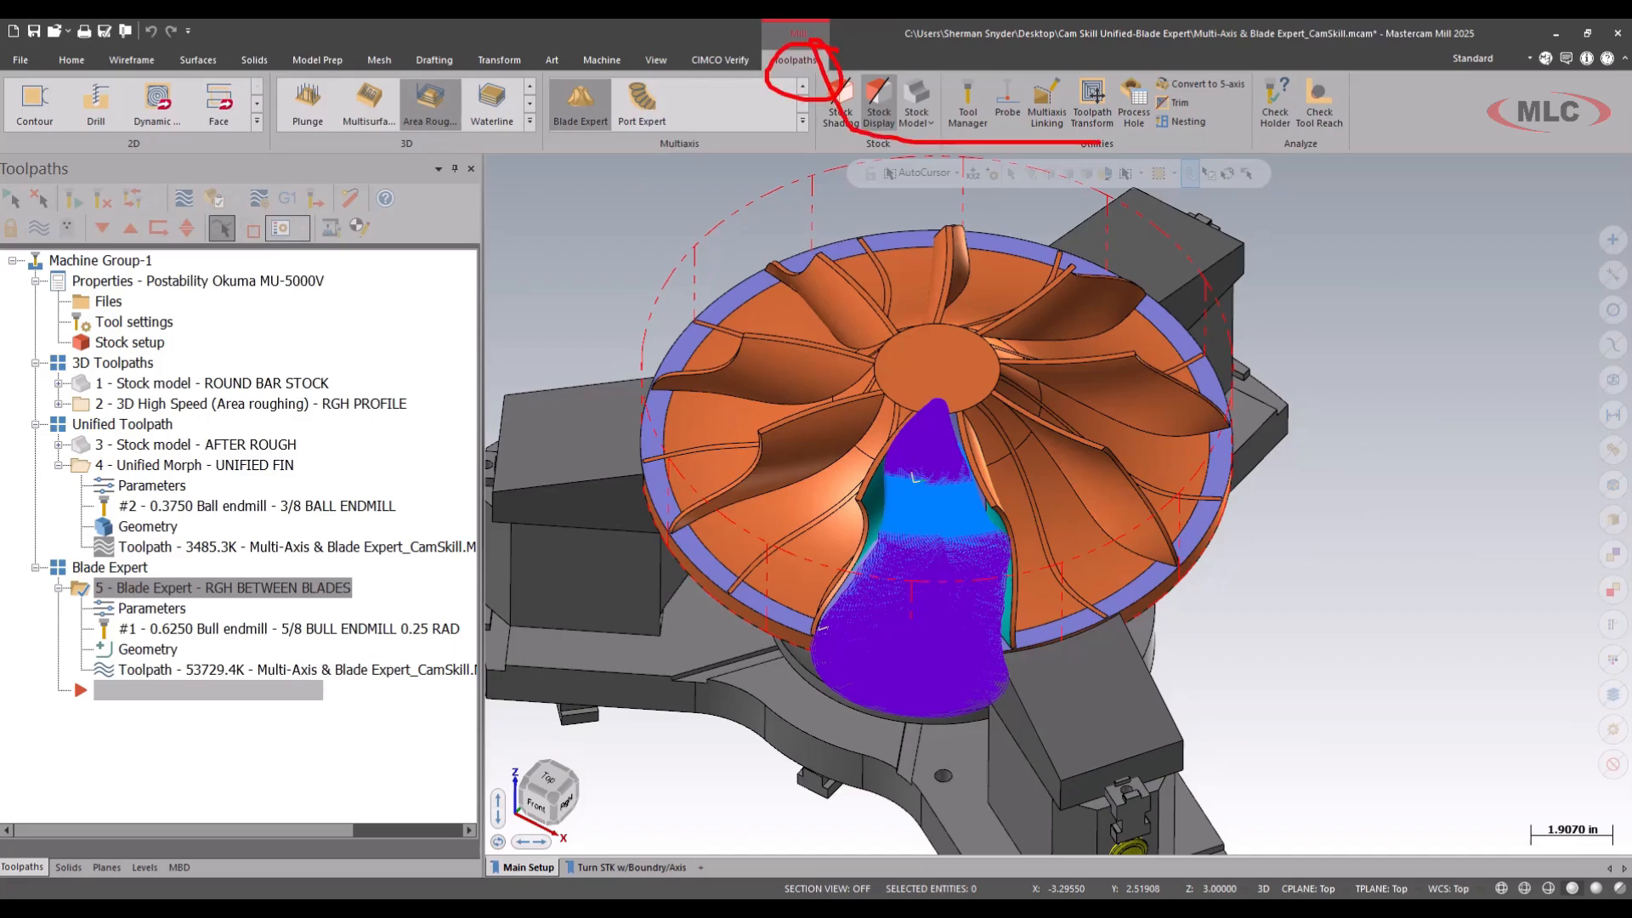
key(Escape)
key(ctrl+2)
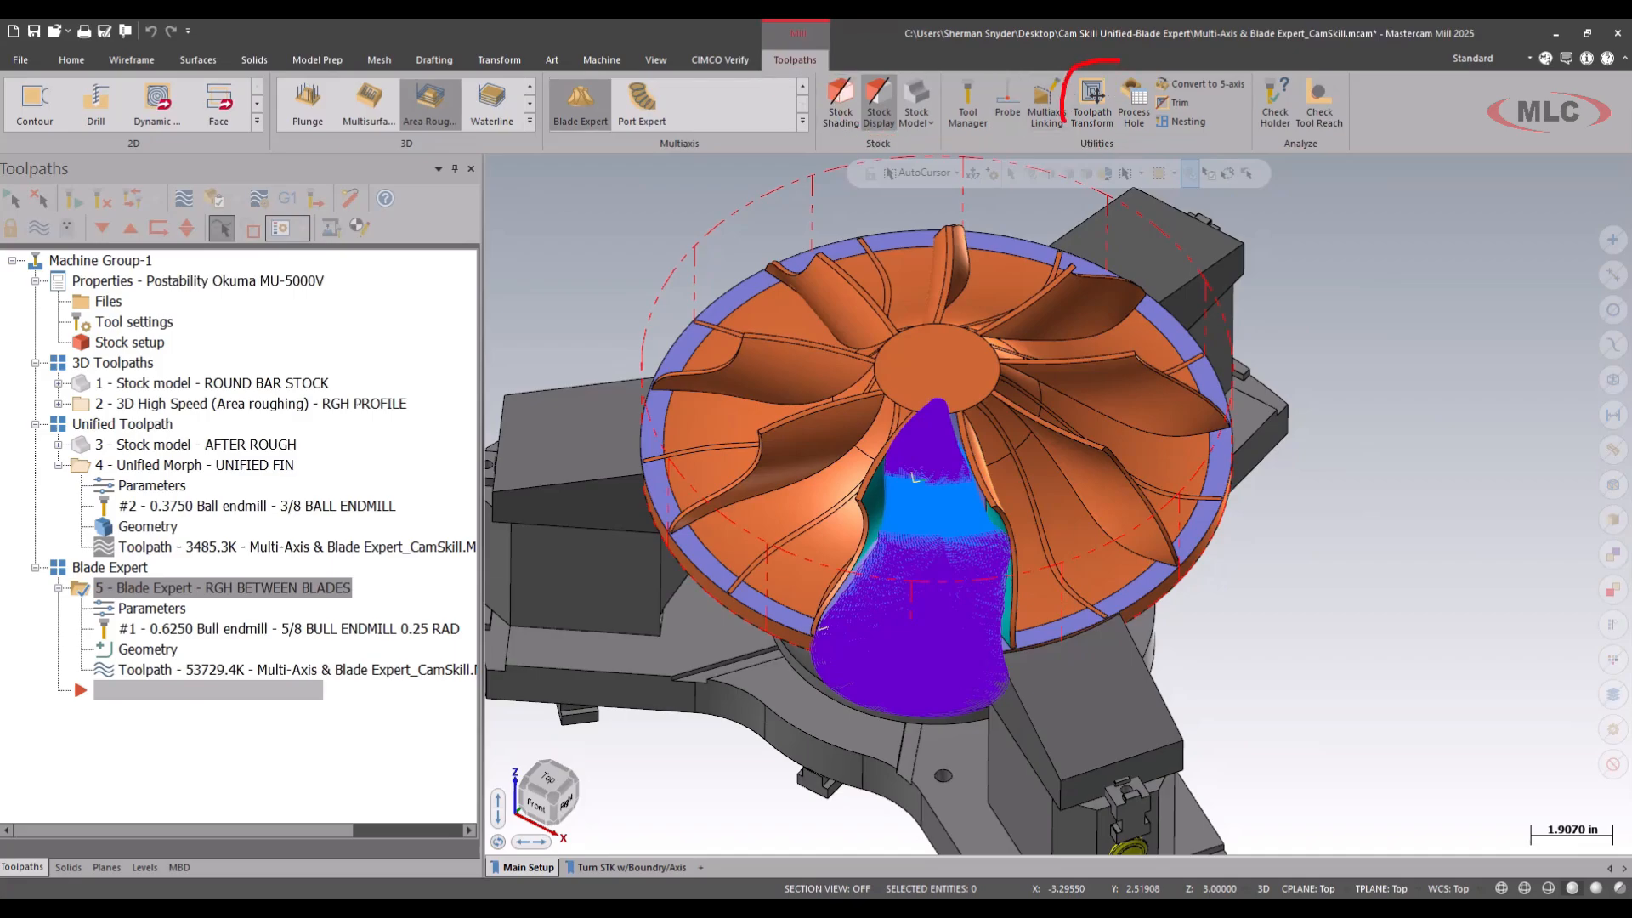
mouse_move(1062, 122)
mouse_down()
mouse_move(1097, 69)
mouse_move(1161, 132)
mouse_up()
drag(1094, 90, 1052, 146)
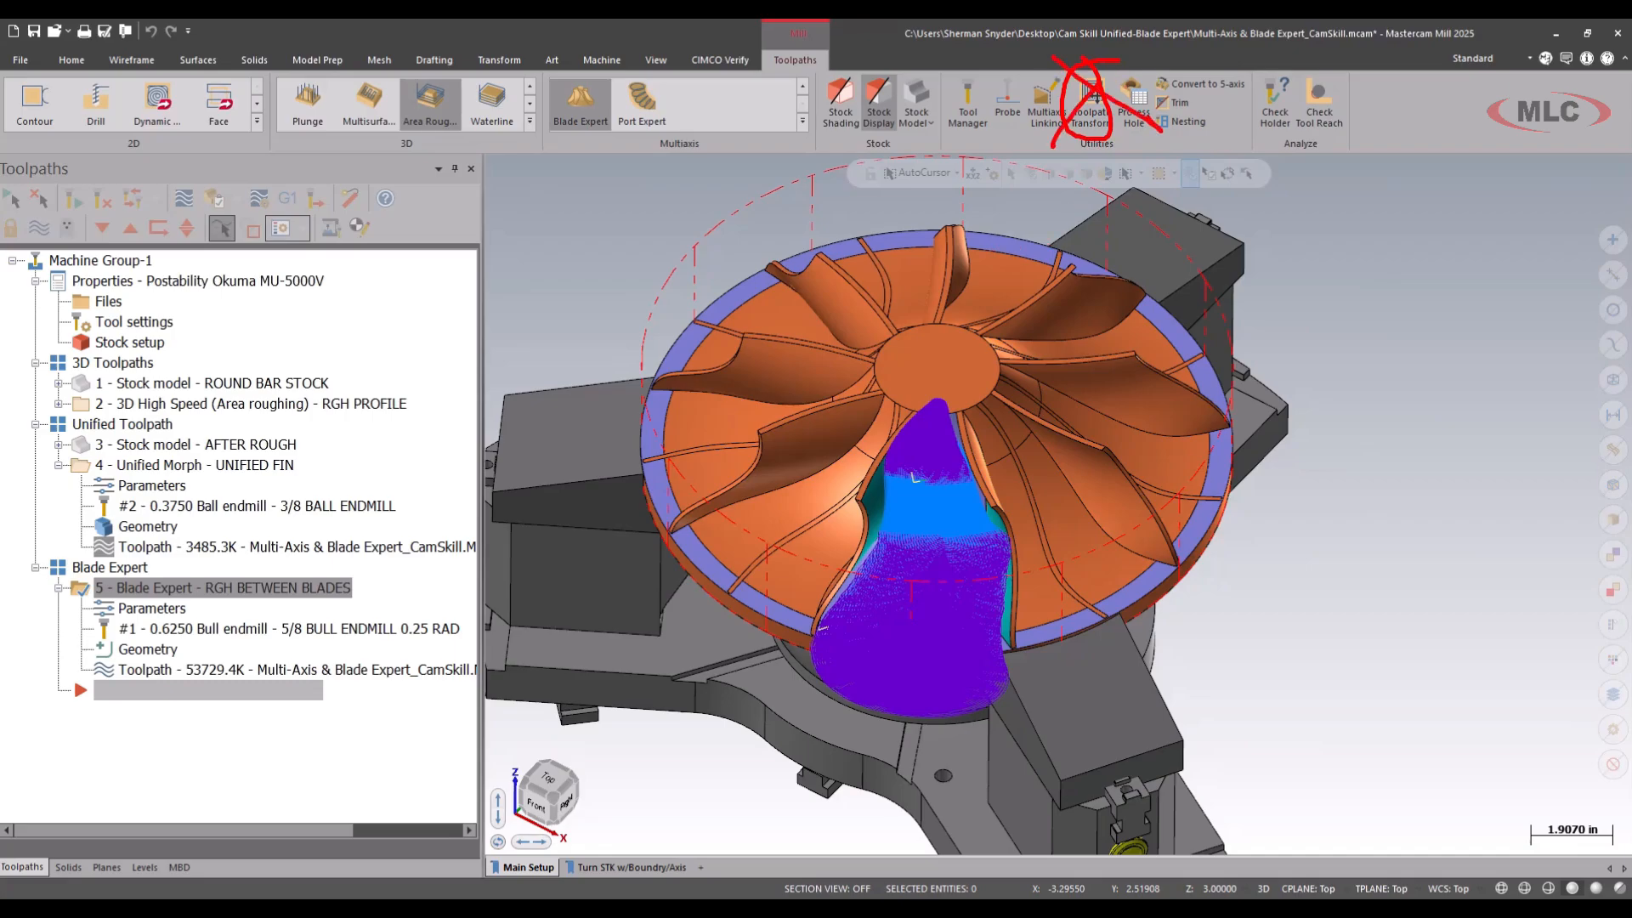
key(Escape)
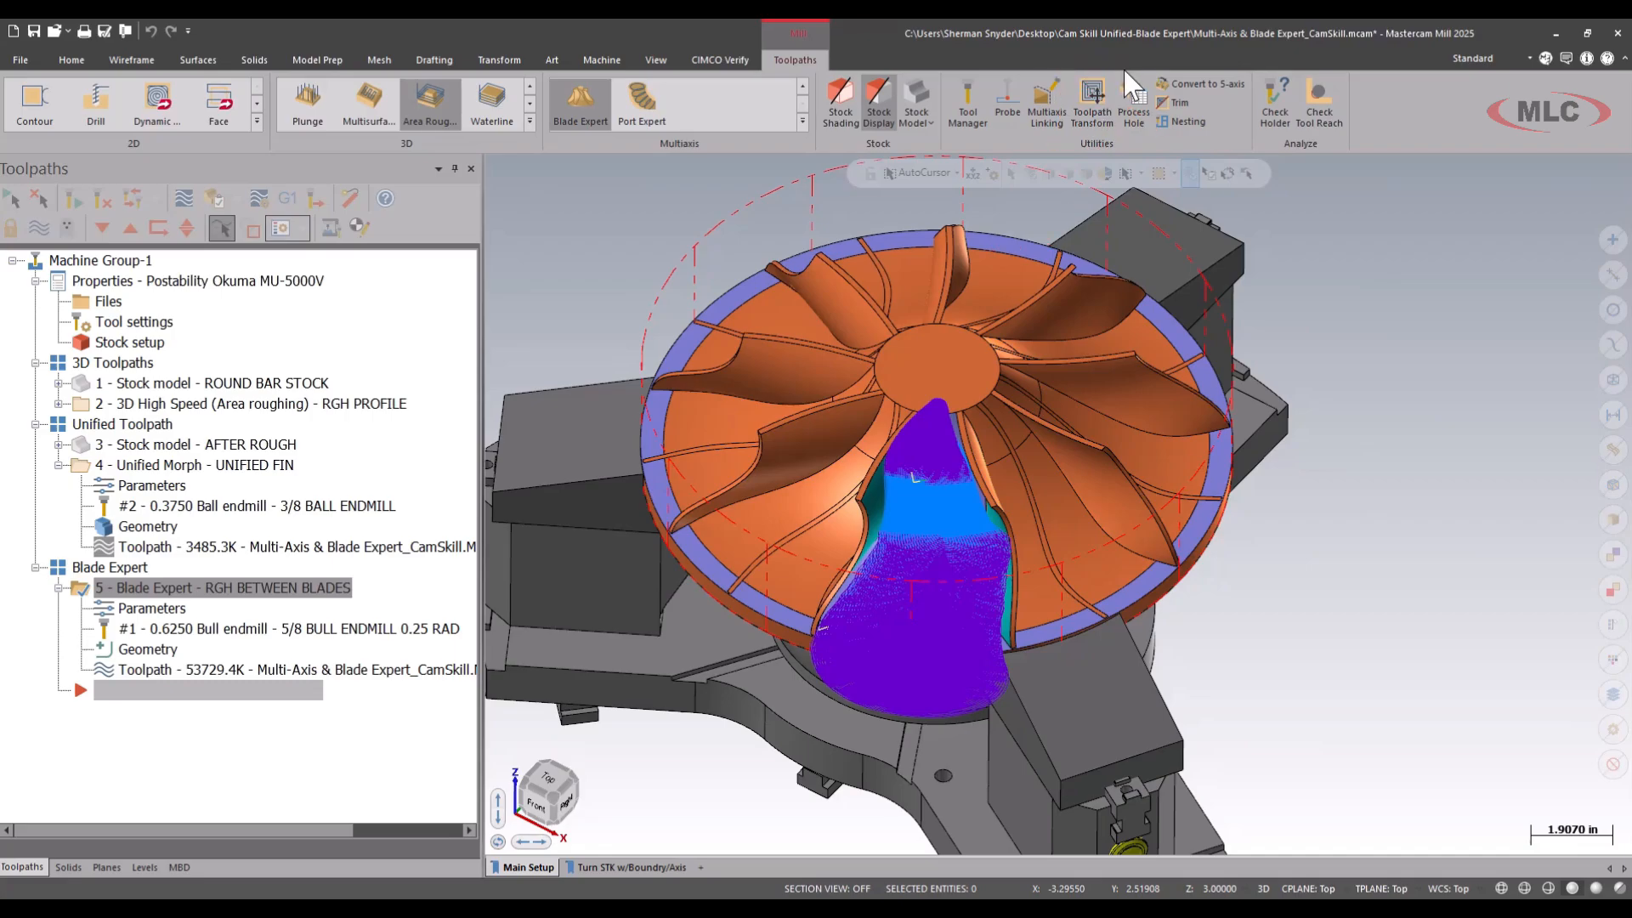
Set the part definition's total Segments to 9, regenerate the Blade Expert toolpath and check its processing in the Multi-Threading Manager.
click(155, 610)
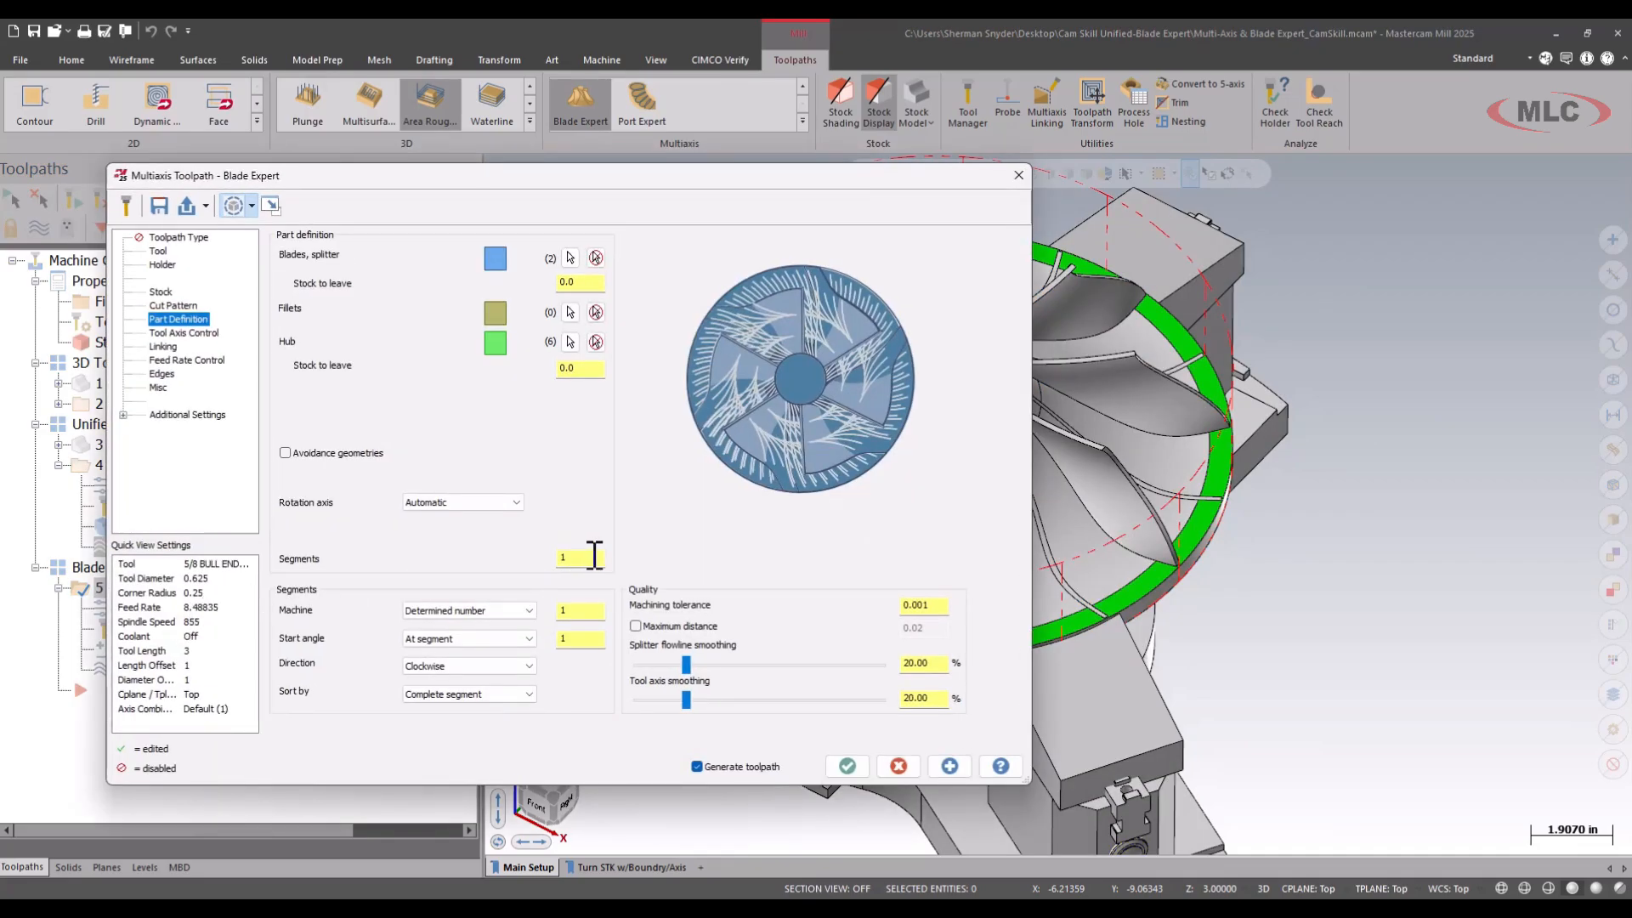
click(595, 556)
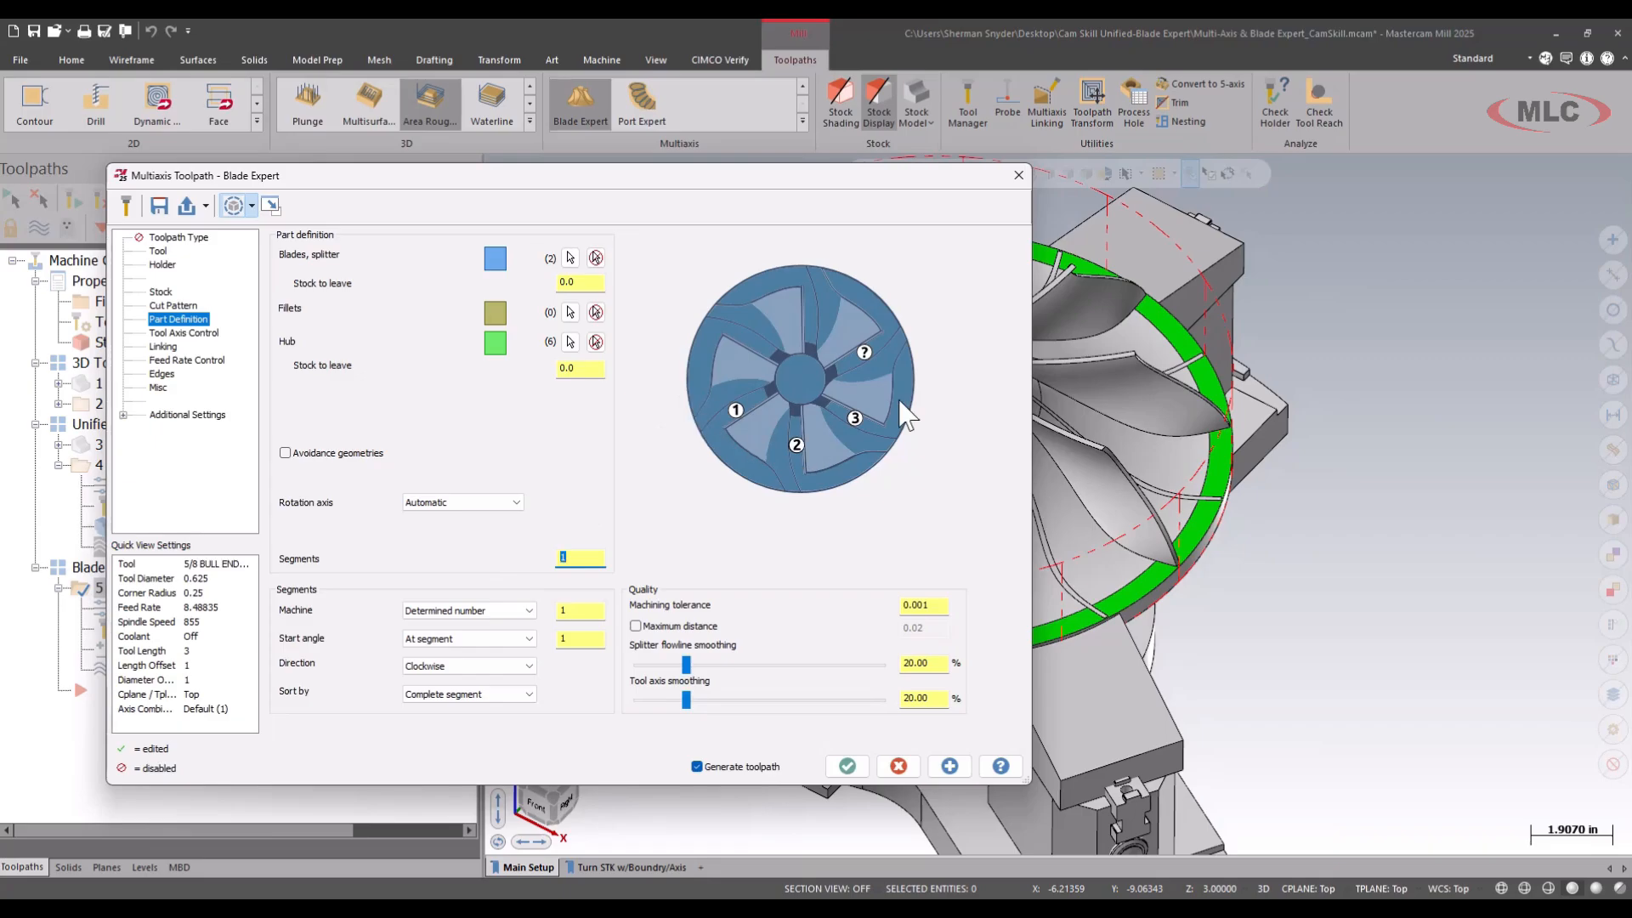
text(9)
key(Tab)
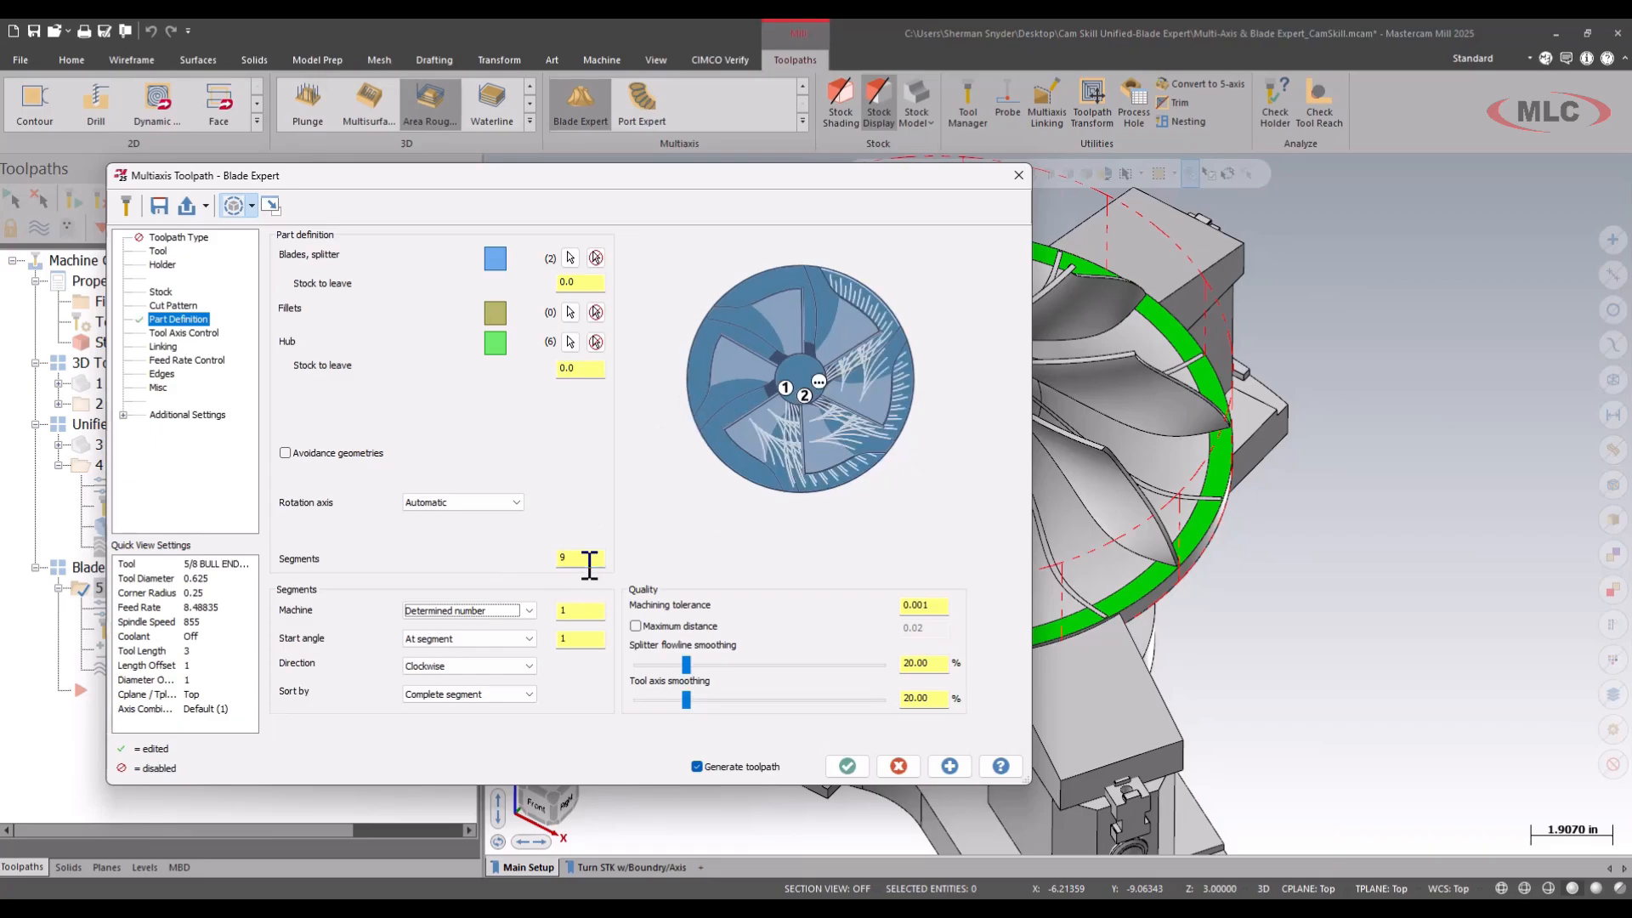
click(846, 765)
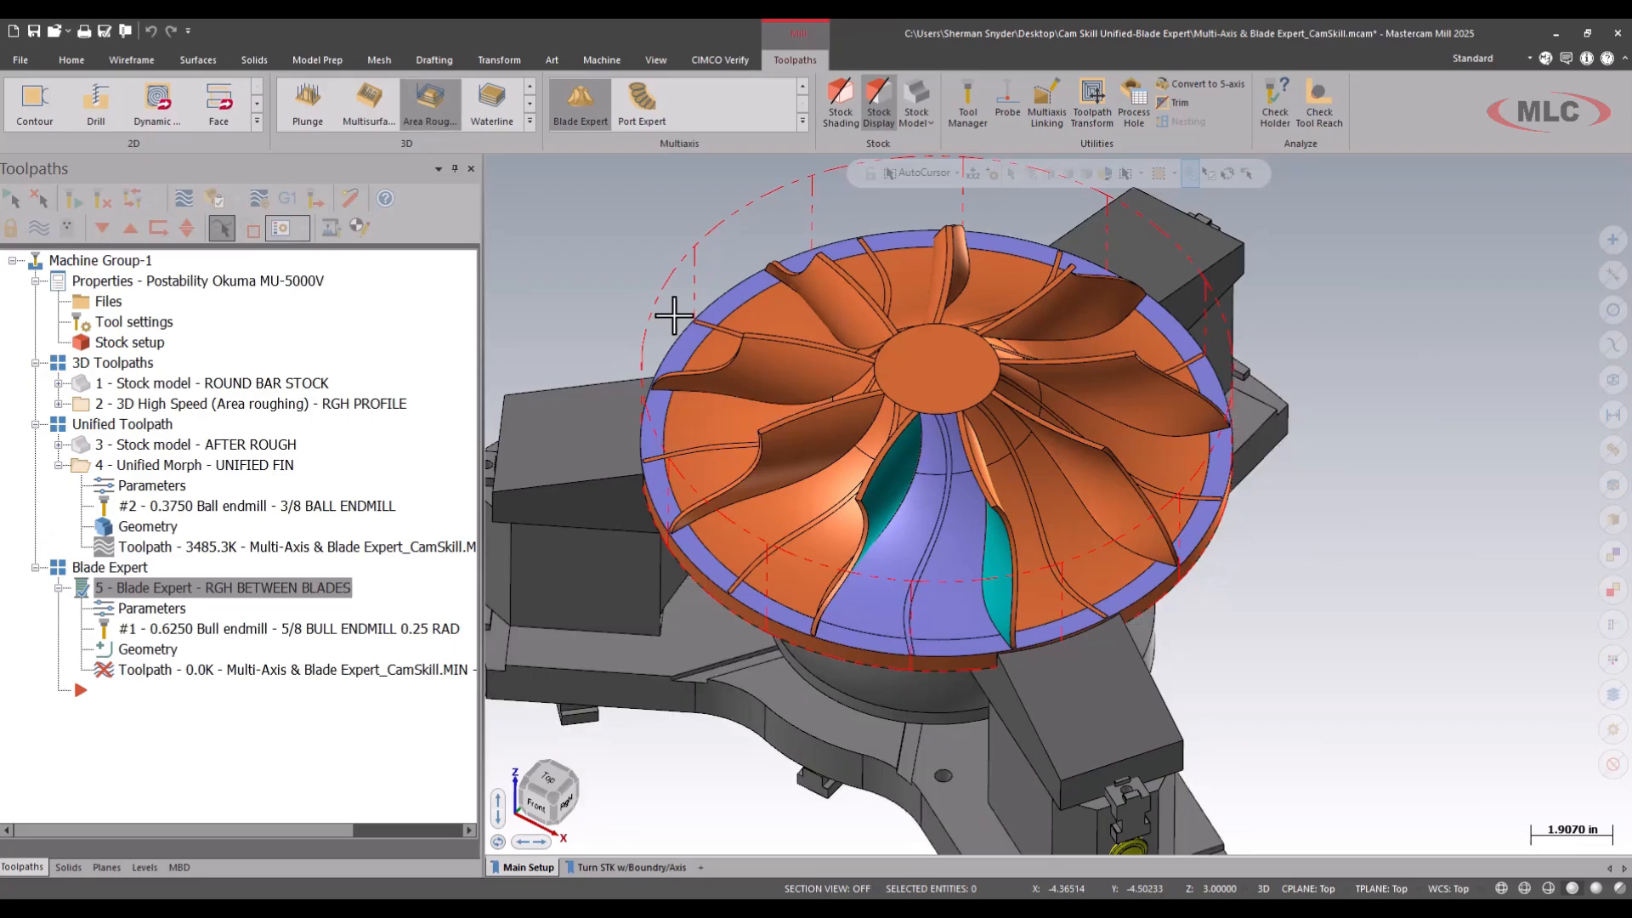
click(653, 58)
click(817, 102)
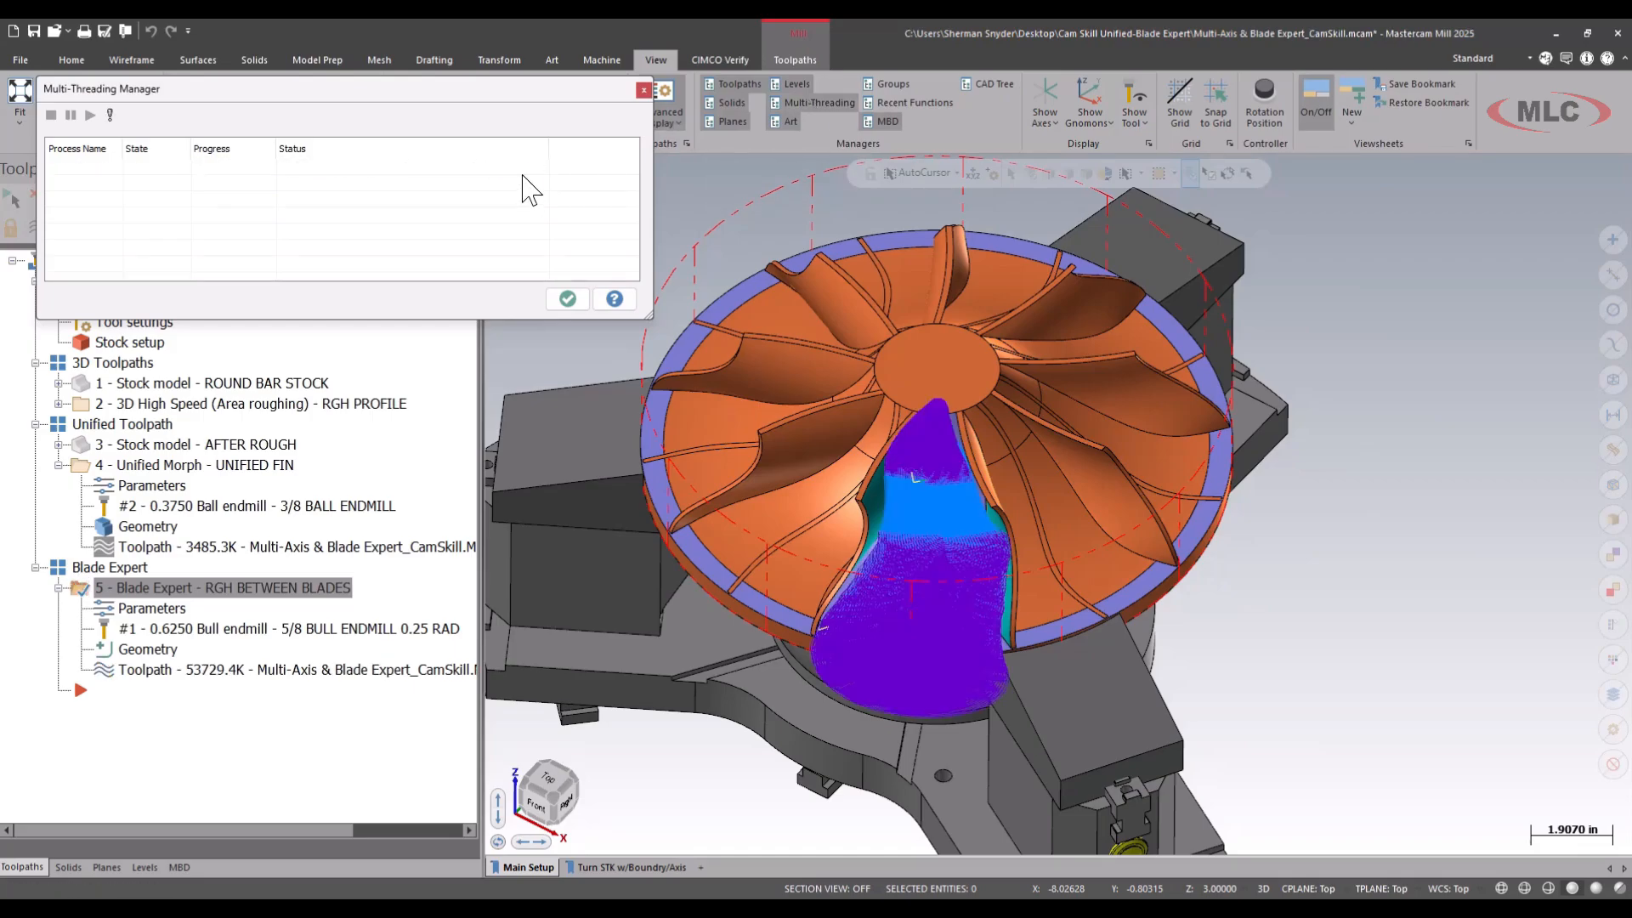
click(568, 298)
Set the determined number of segments to machine to 9 and regenerate the Blade Expert toolpath.
click(139, 610)
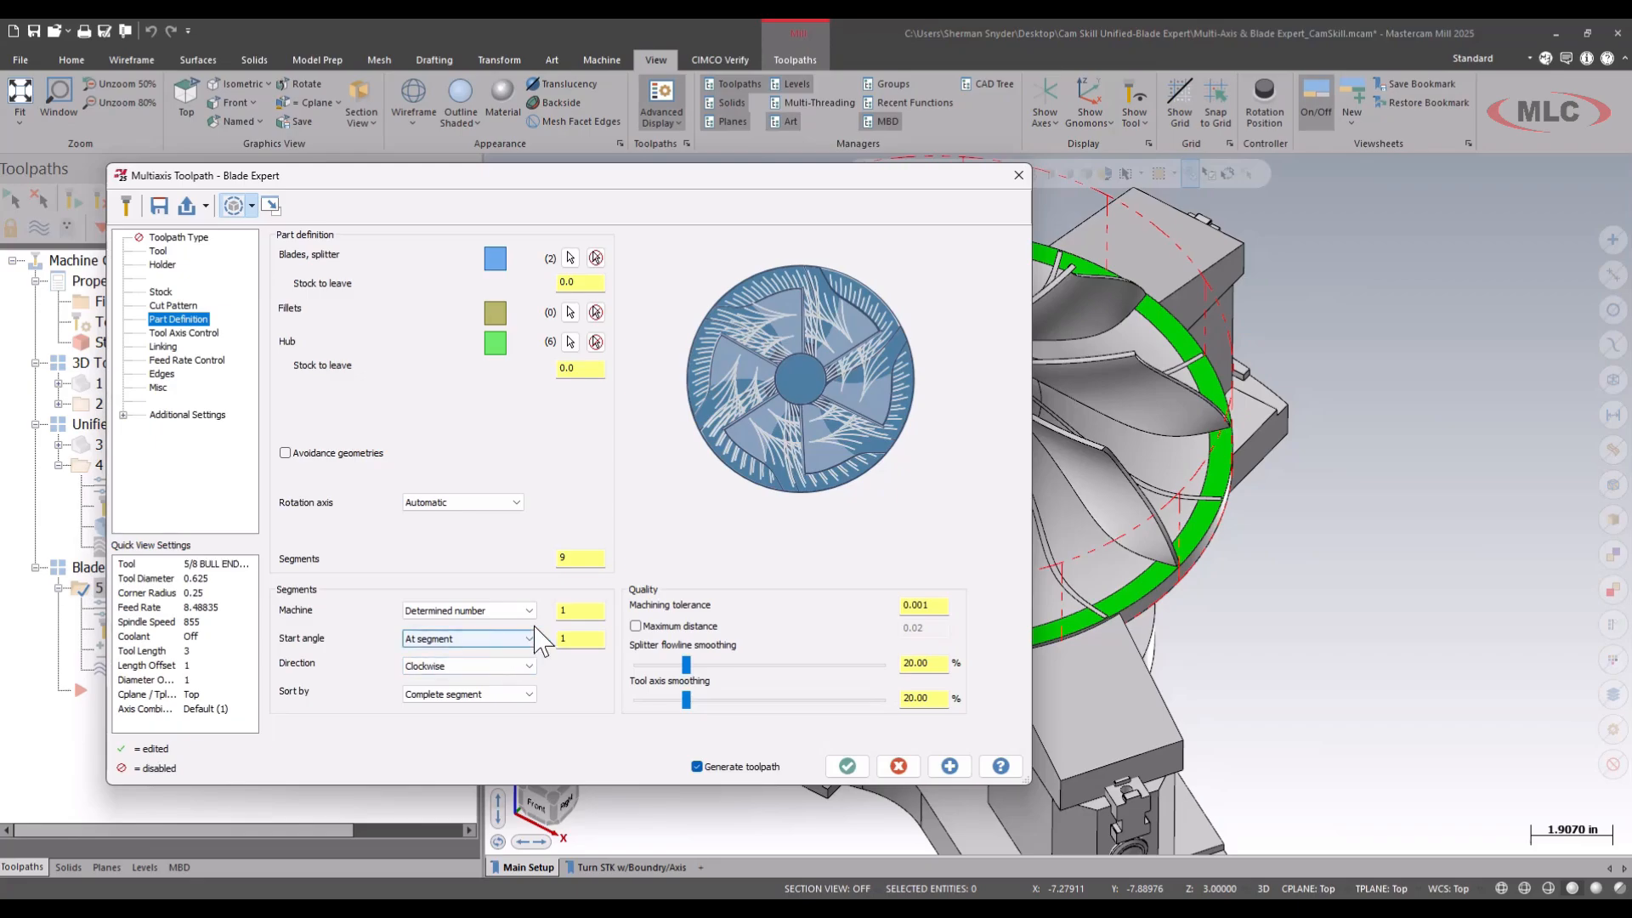
click(580, 556)
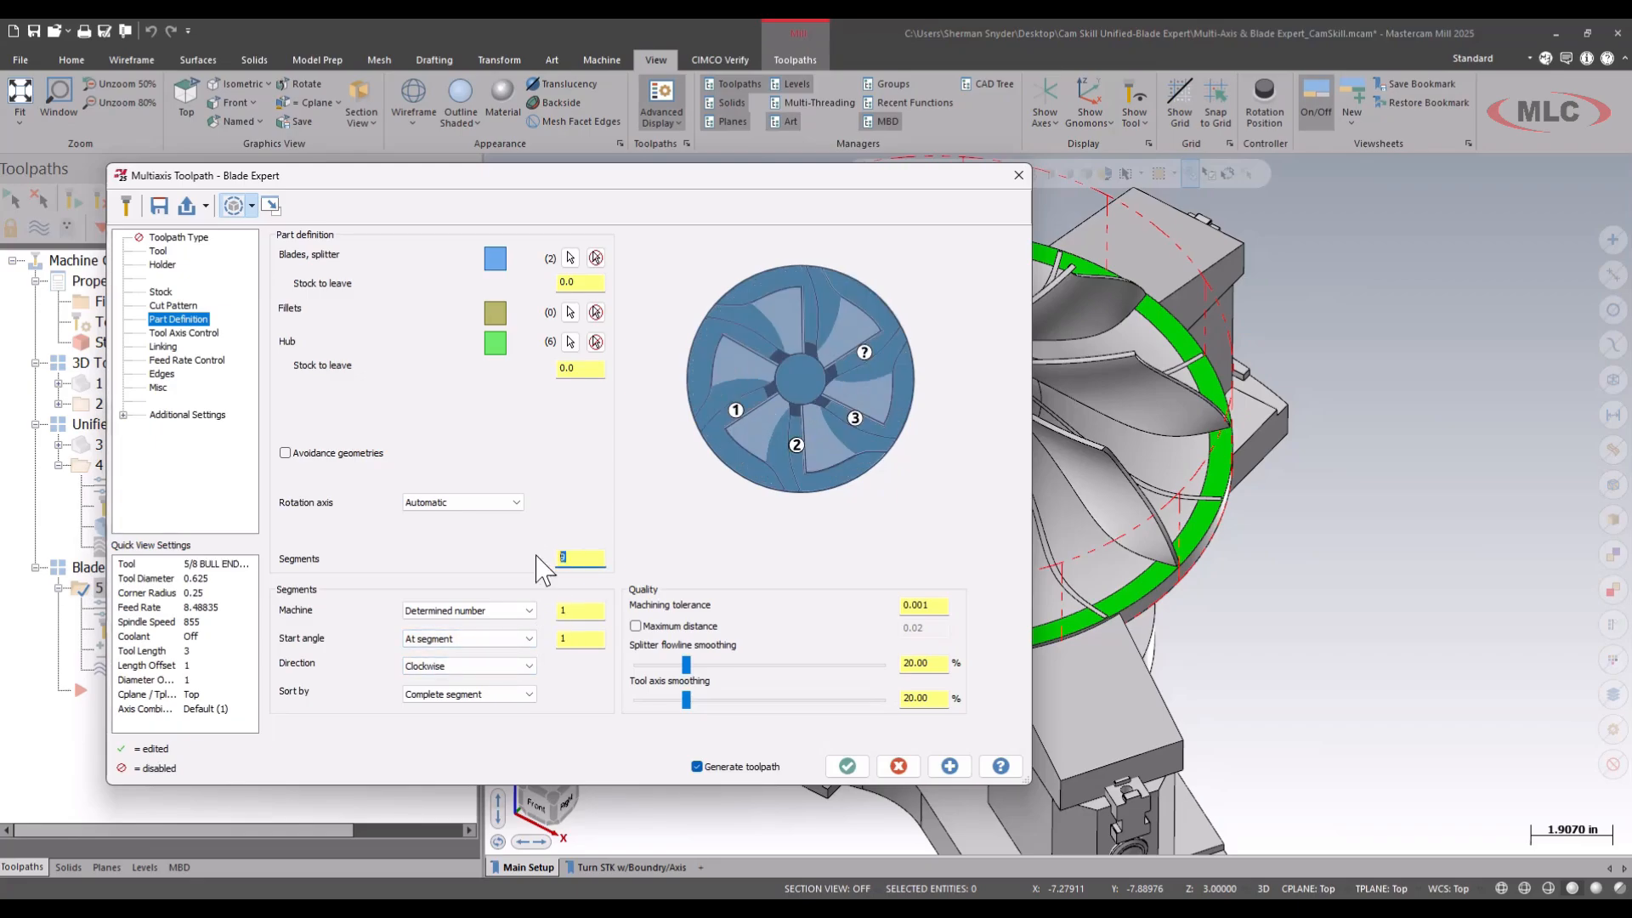
click(578, 611)
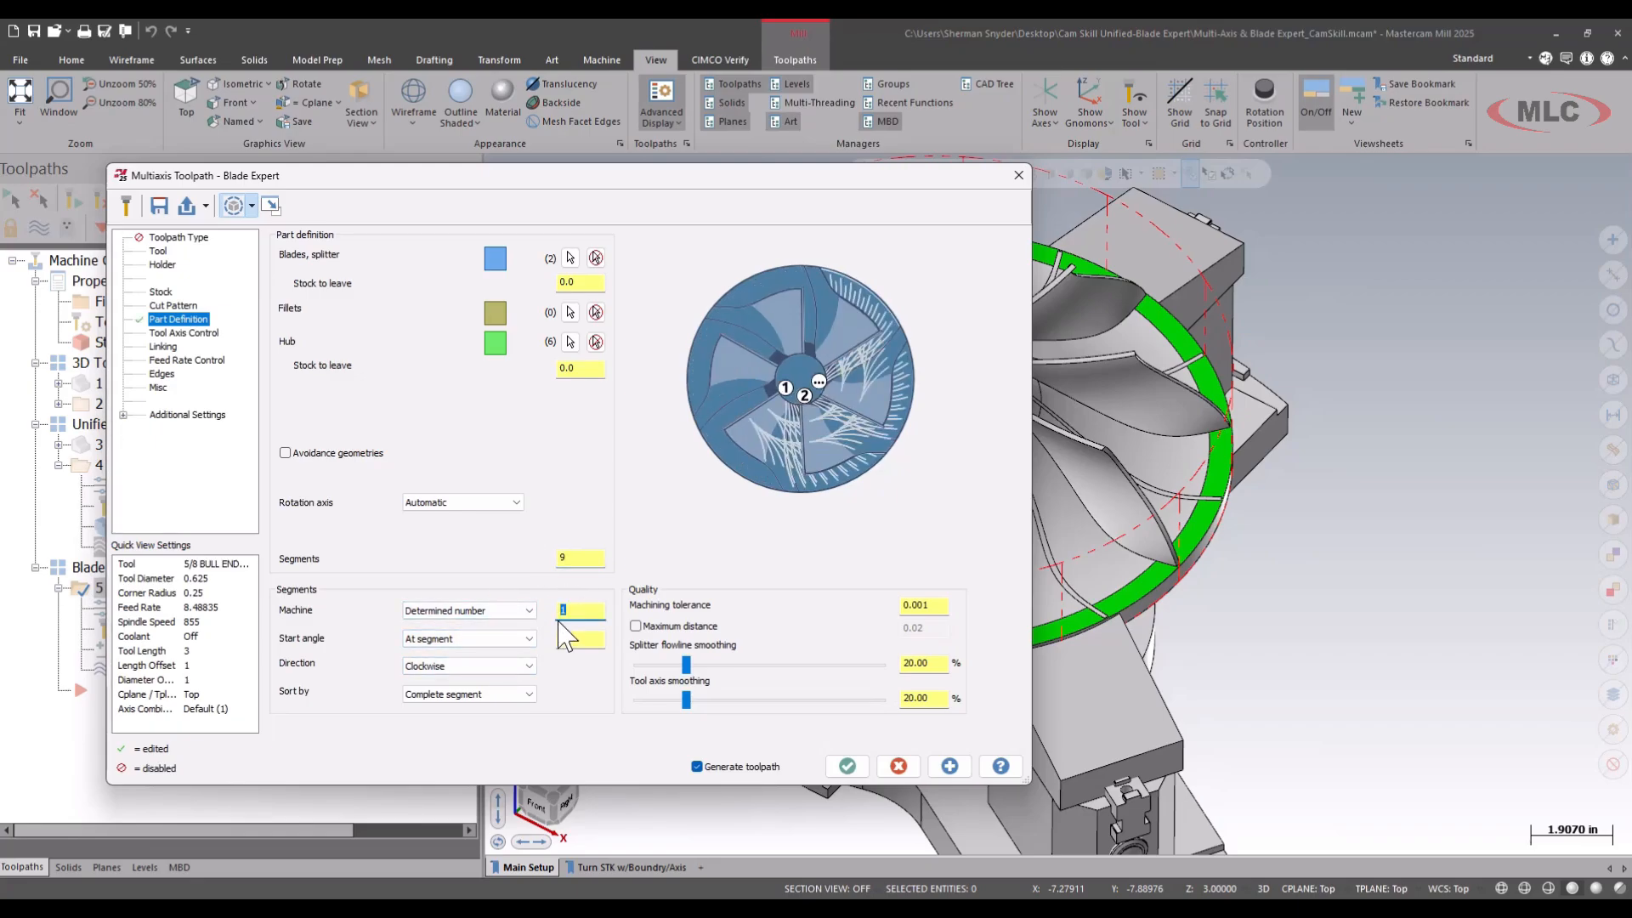
text(9)
key(Tab)
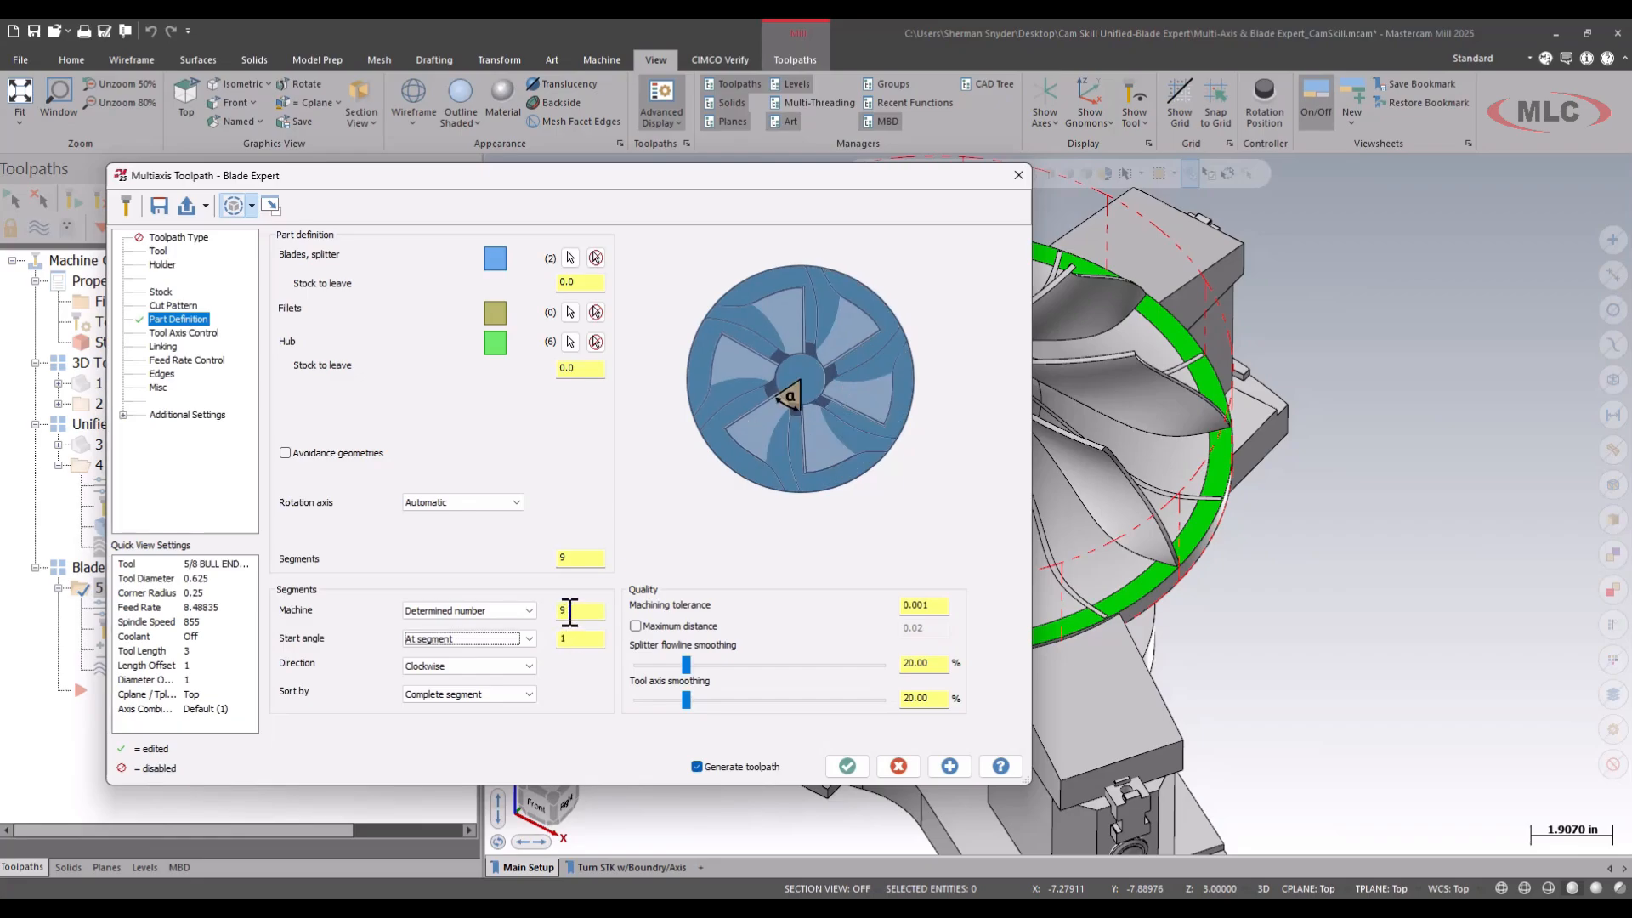
click(846, 766)
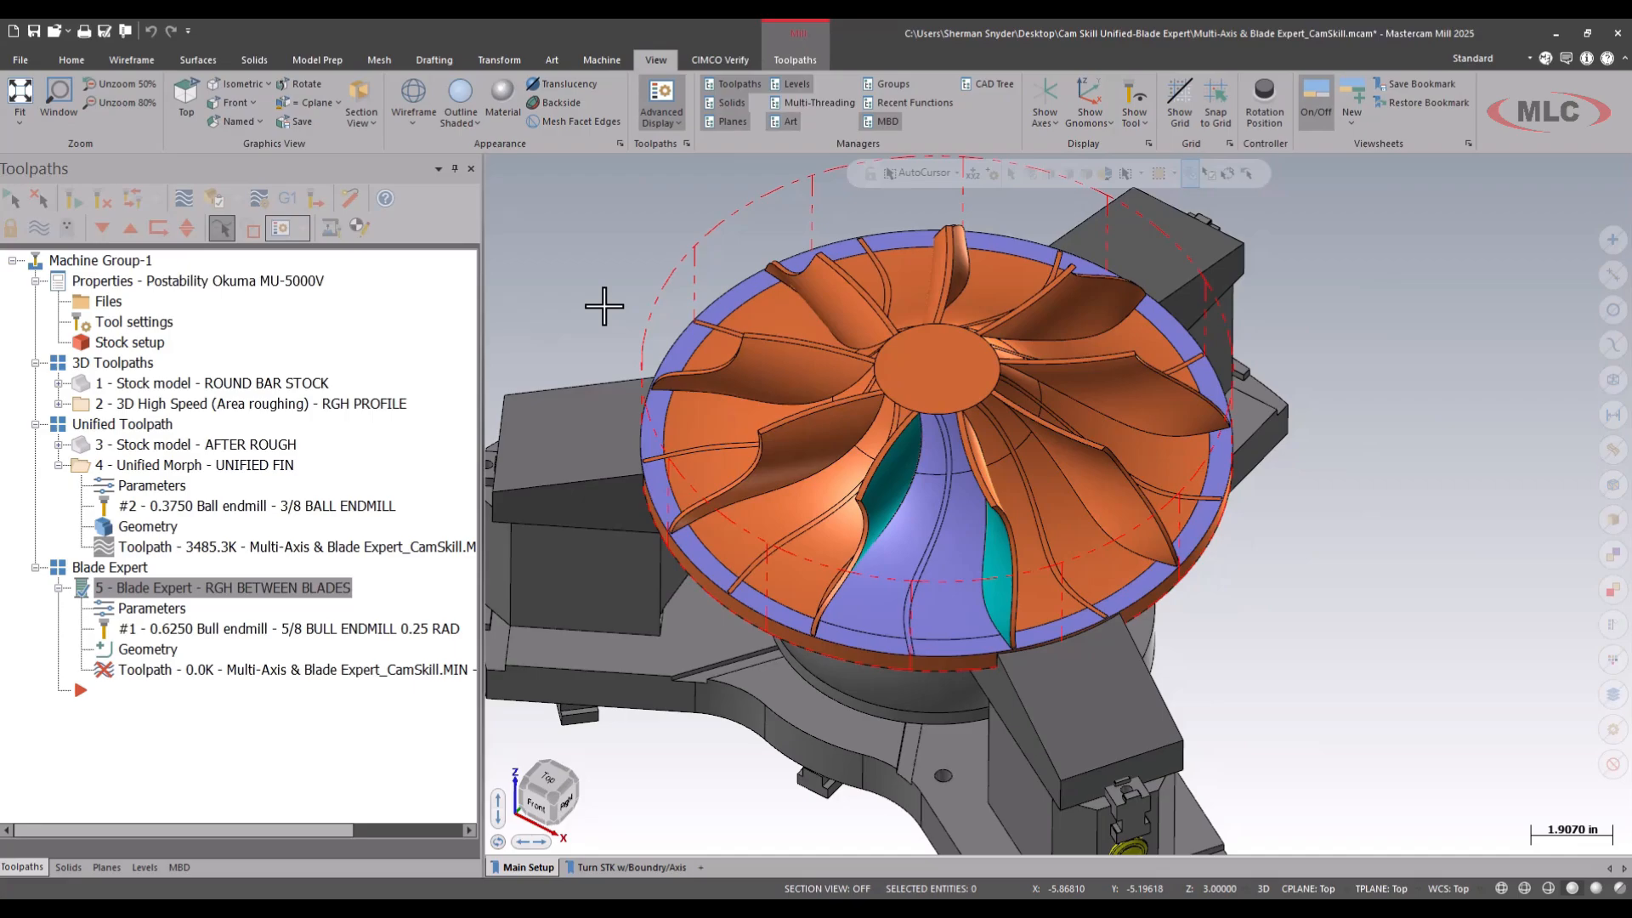
Check the toolpath processing in the Multi-Threading Manager, then collapse the UNIFIED FIN and RGH BETWEEN BLADES operations in the toolpath tree.
click(818, 102)
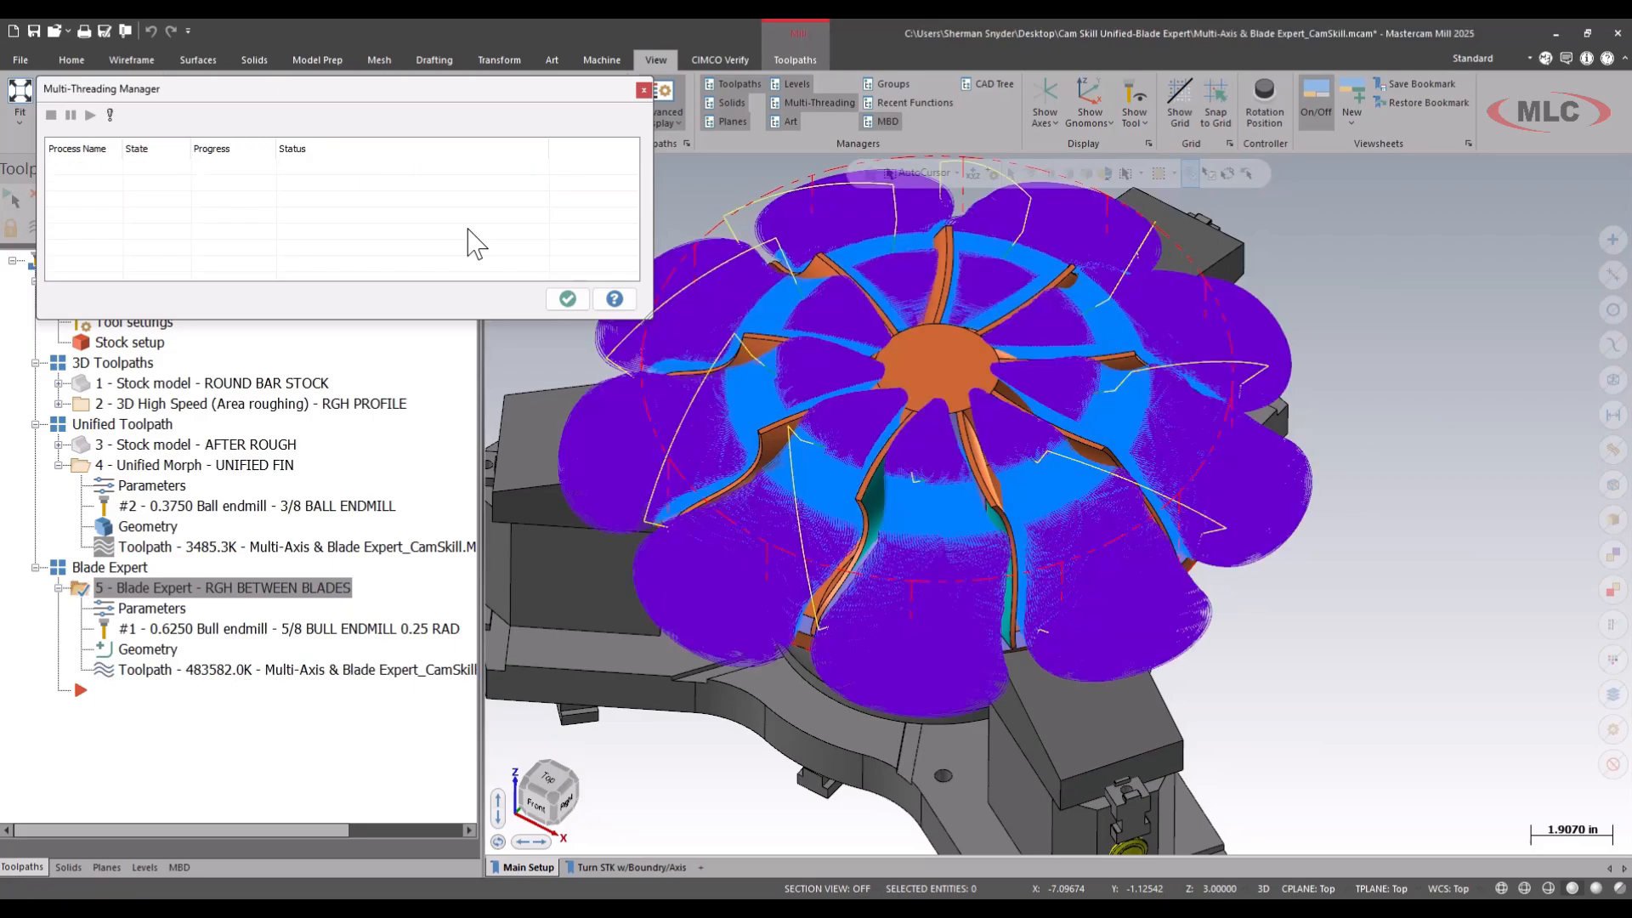
scroll(986, 471, down, 2)
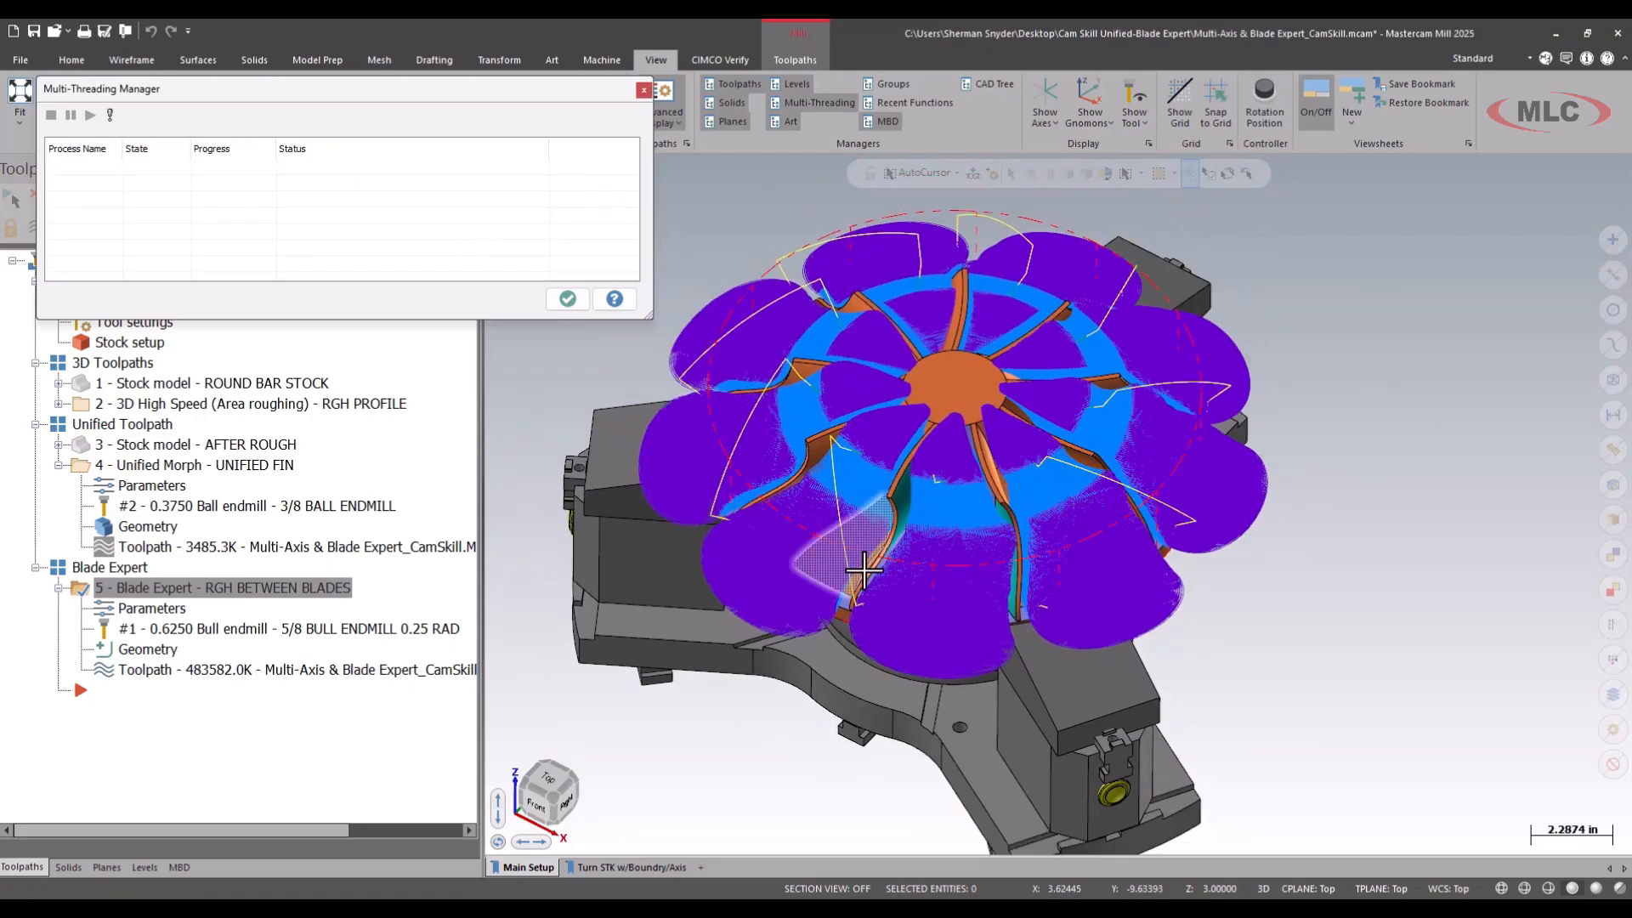
click(567, 298)
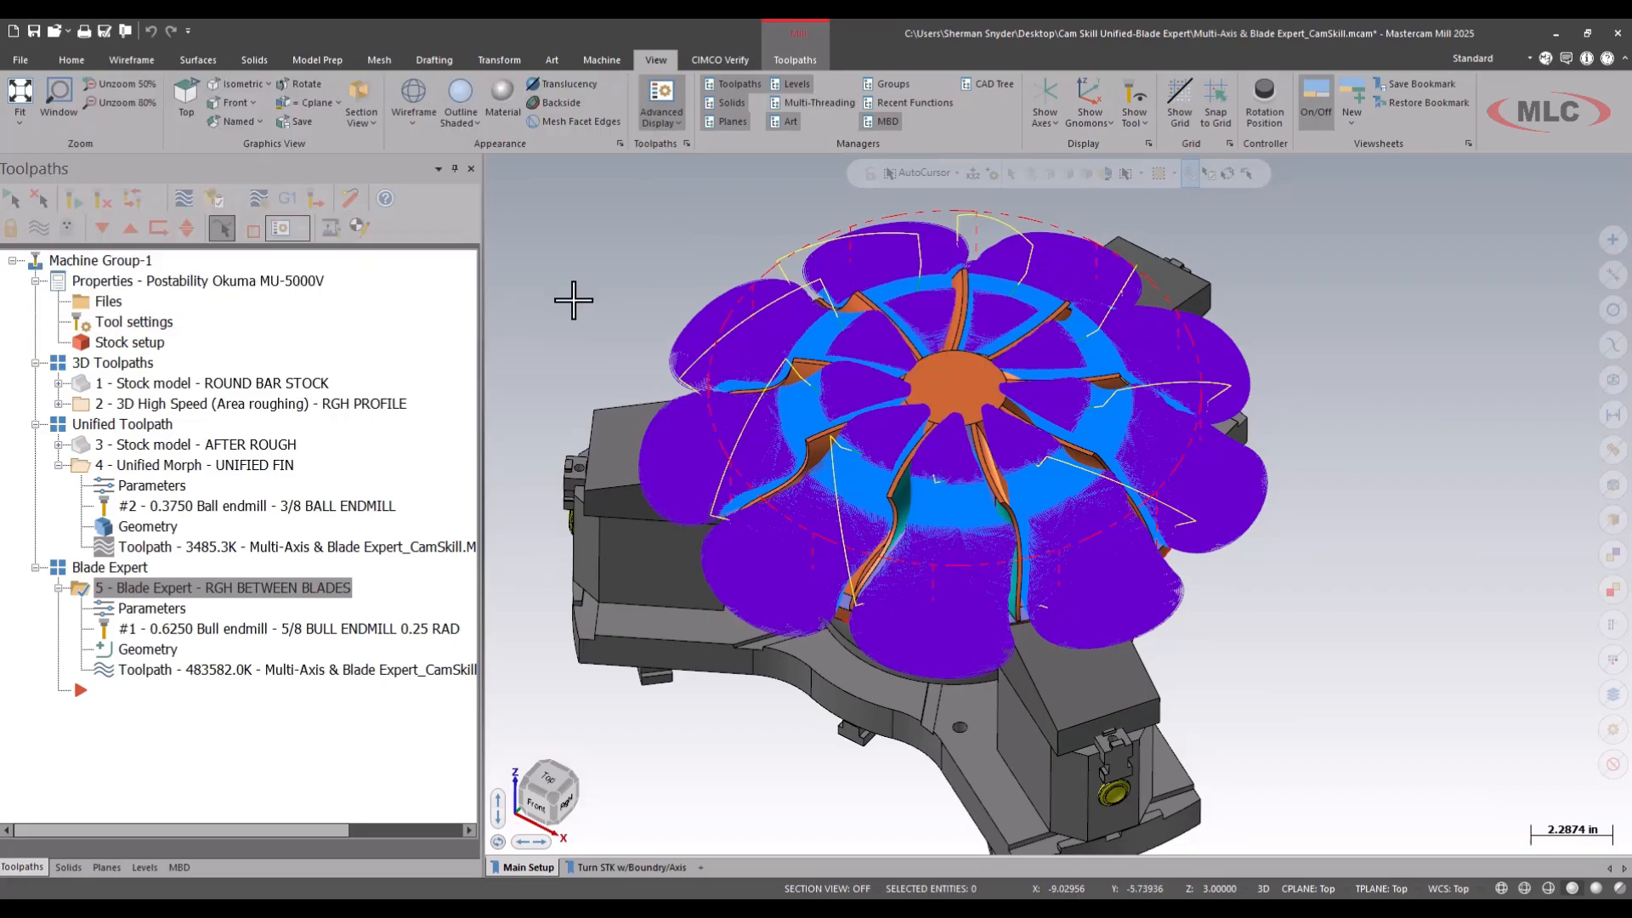
click(58, 465)
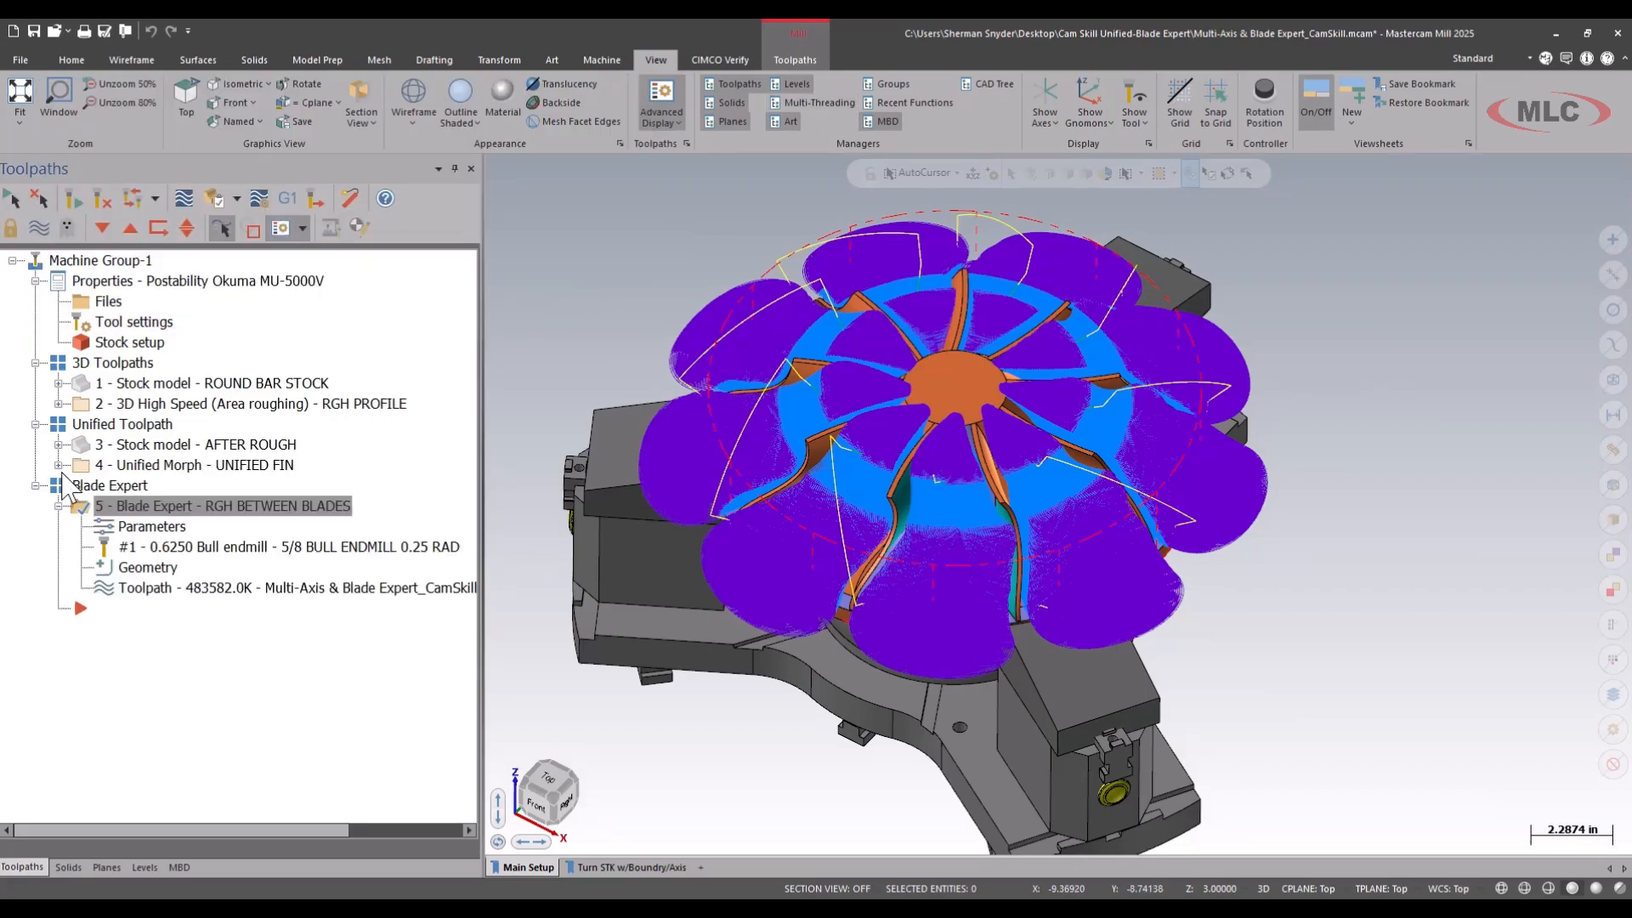
click(58, 507)
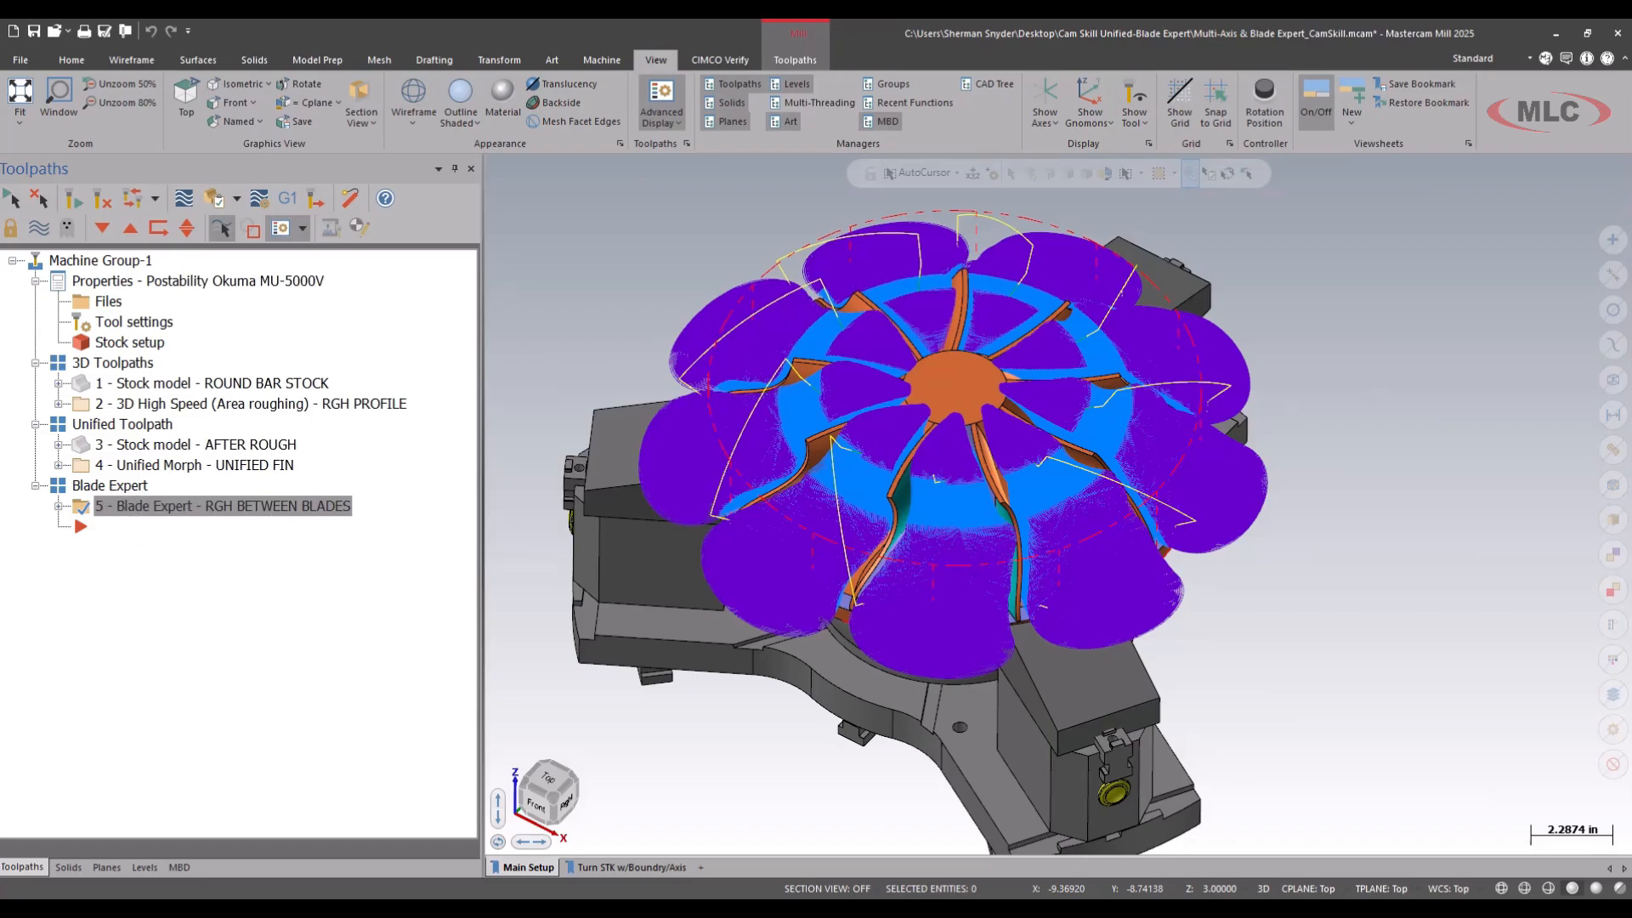
Duplicate the RGH BETWEEN BLADES Blade Expert operation after the original and expand the copy in the toolpath tree.
right_drag(170, 507, 141, 558)
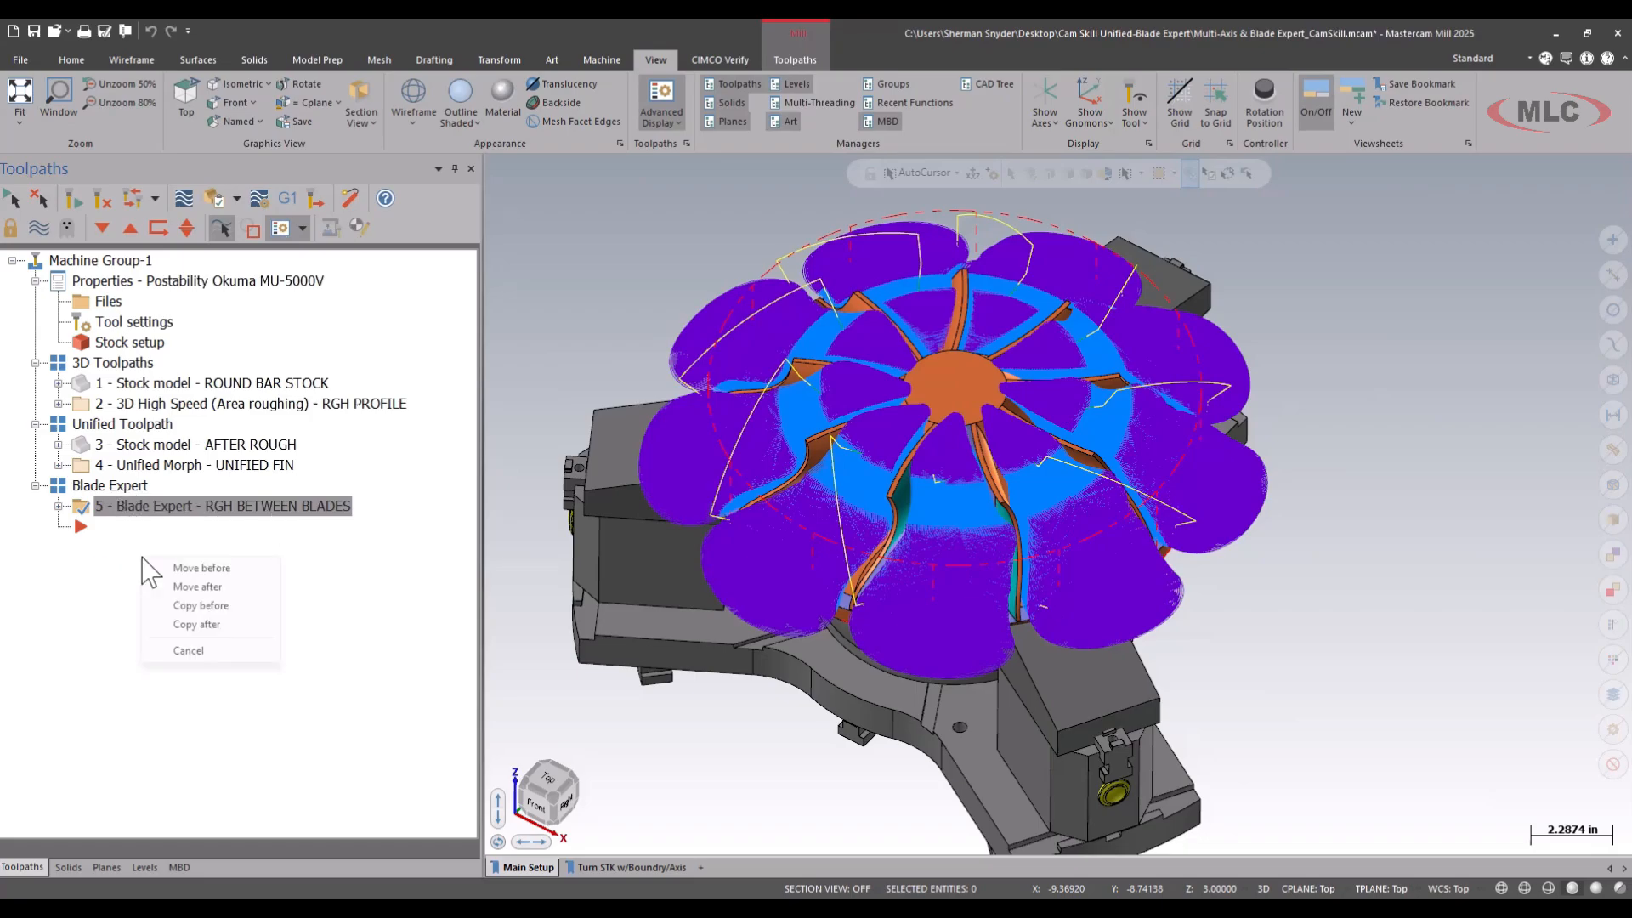
click(202, 624)
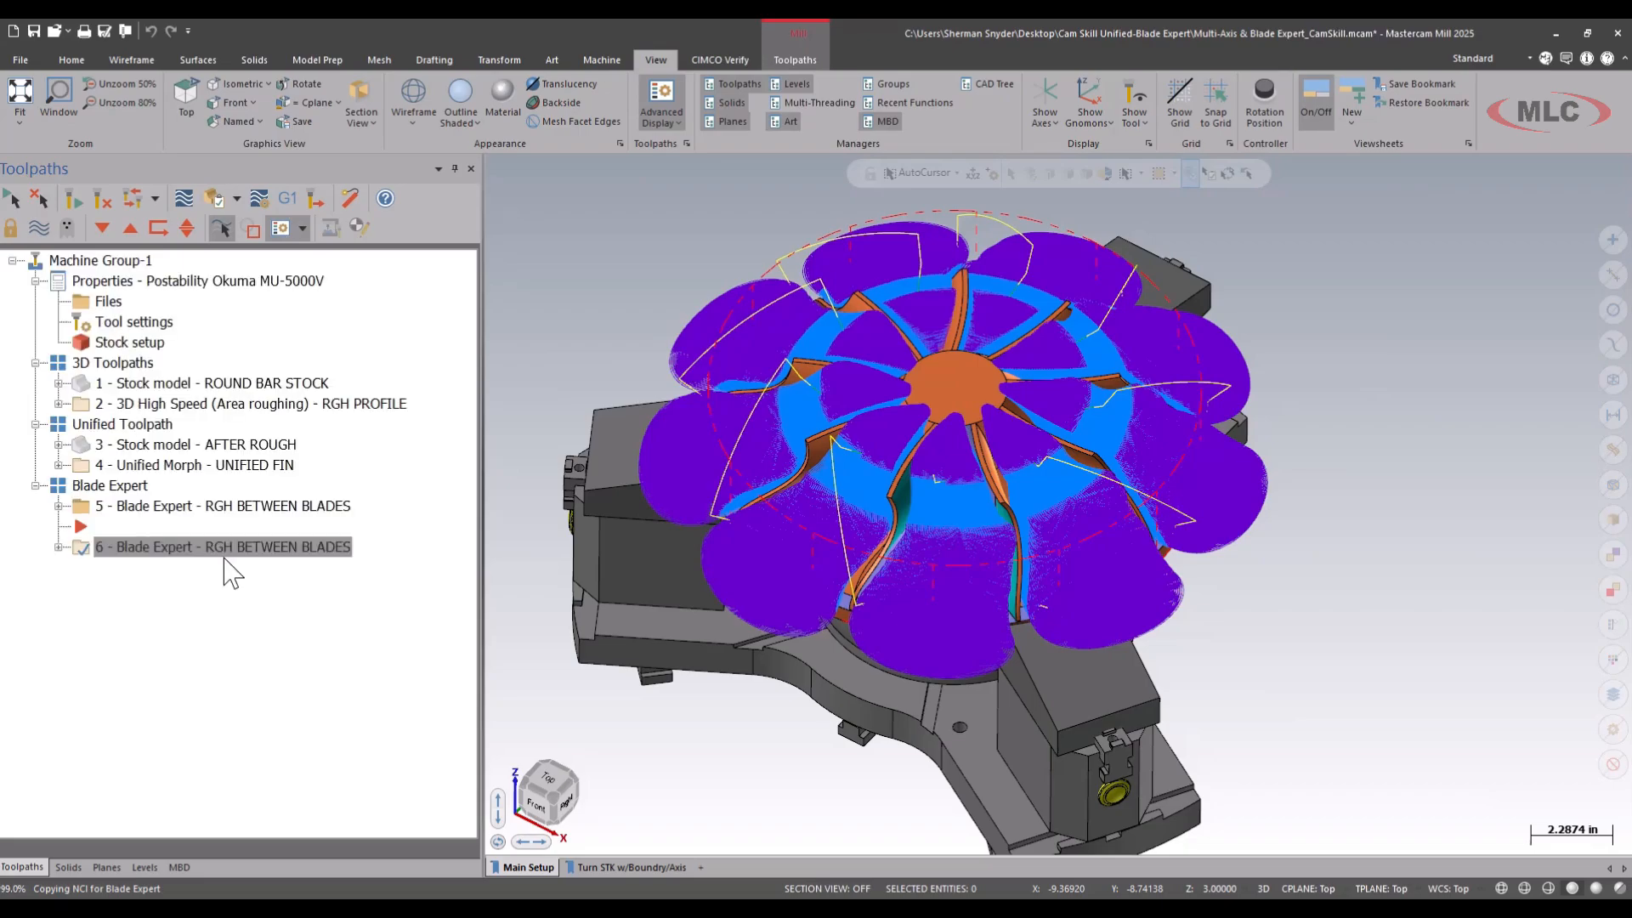
click(59, 547)
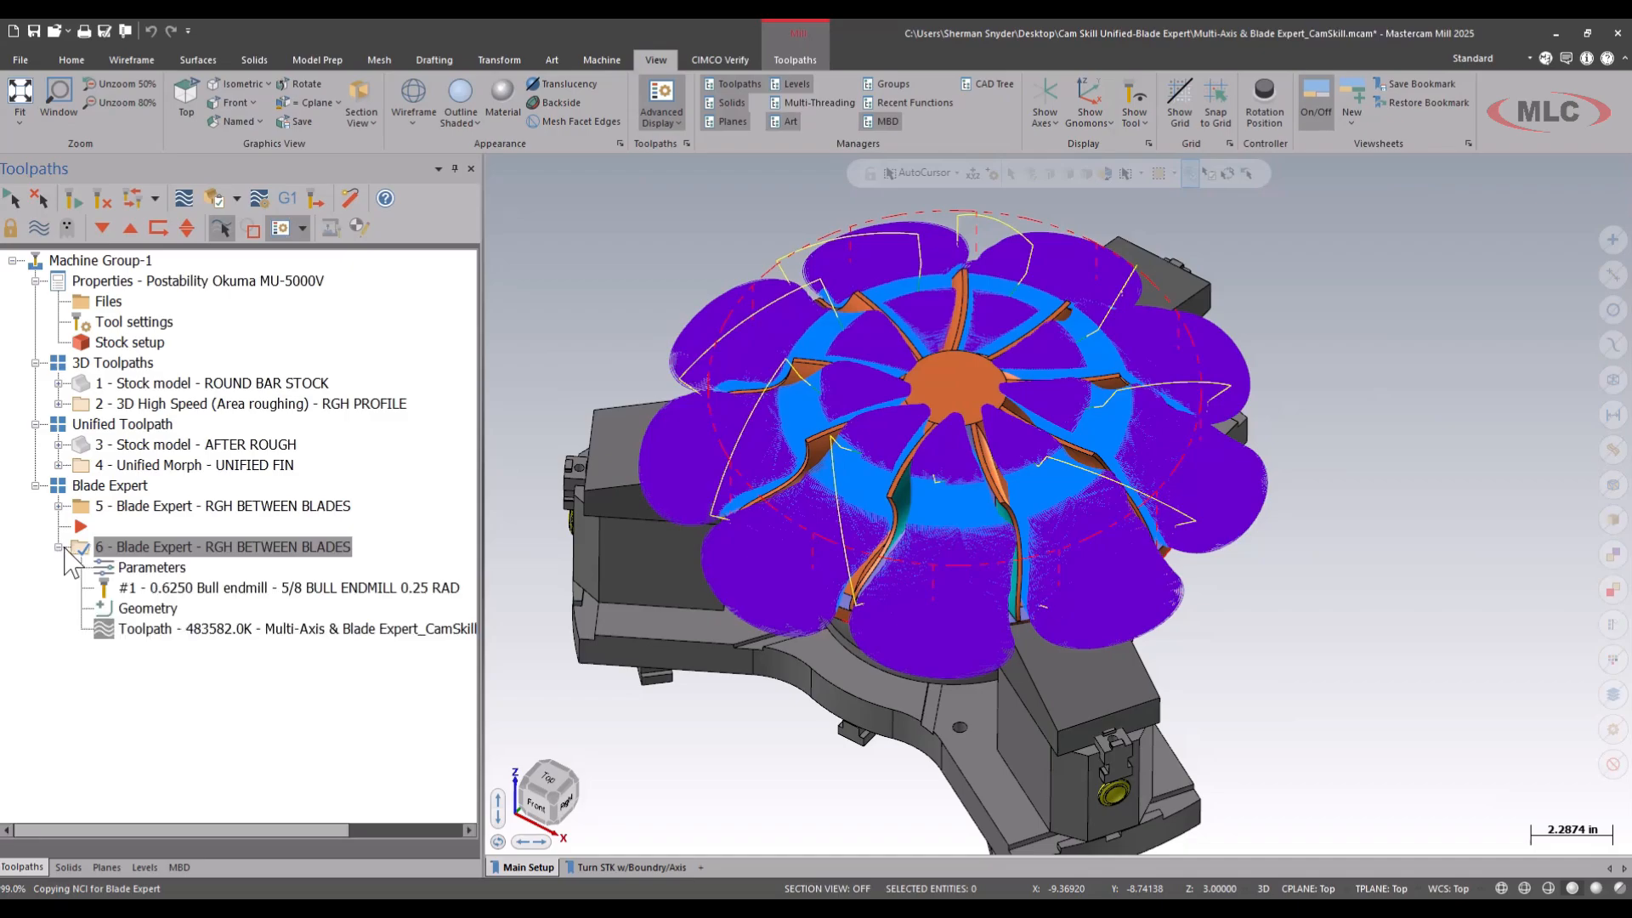
Set the cut pattern's Machining type to Hub finishing in the parameters of the copied Blade Expert operation.
click(210, 568)
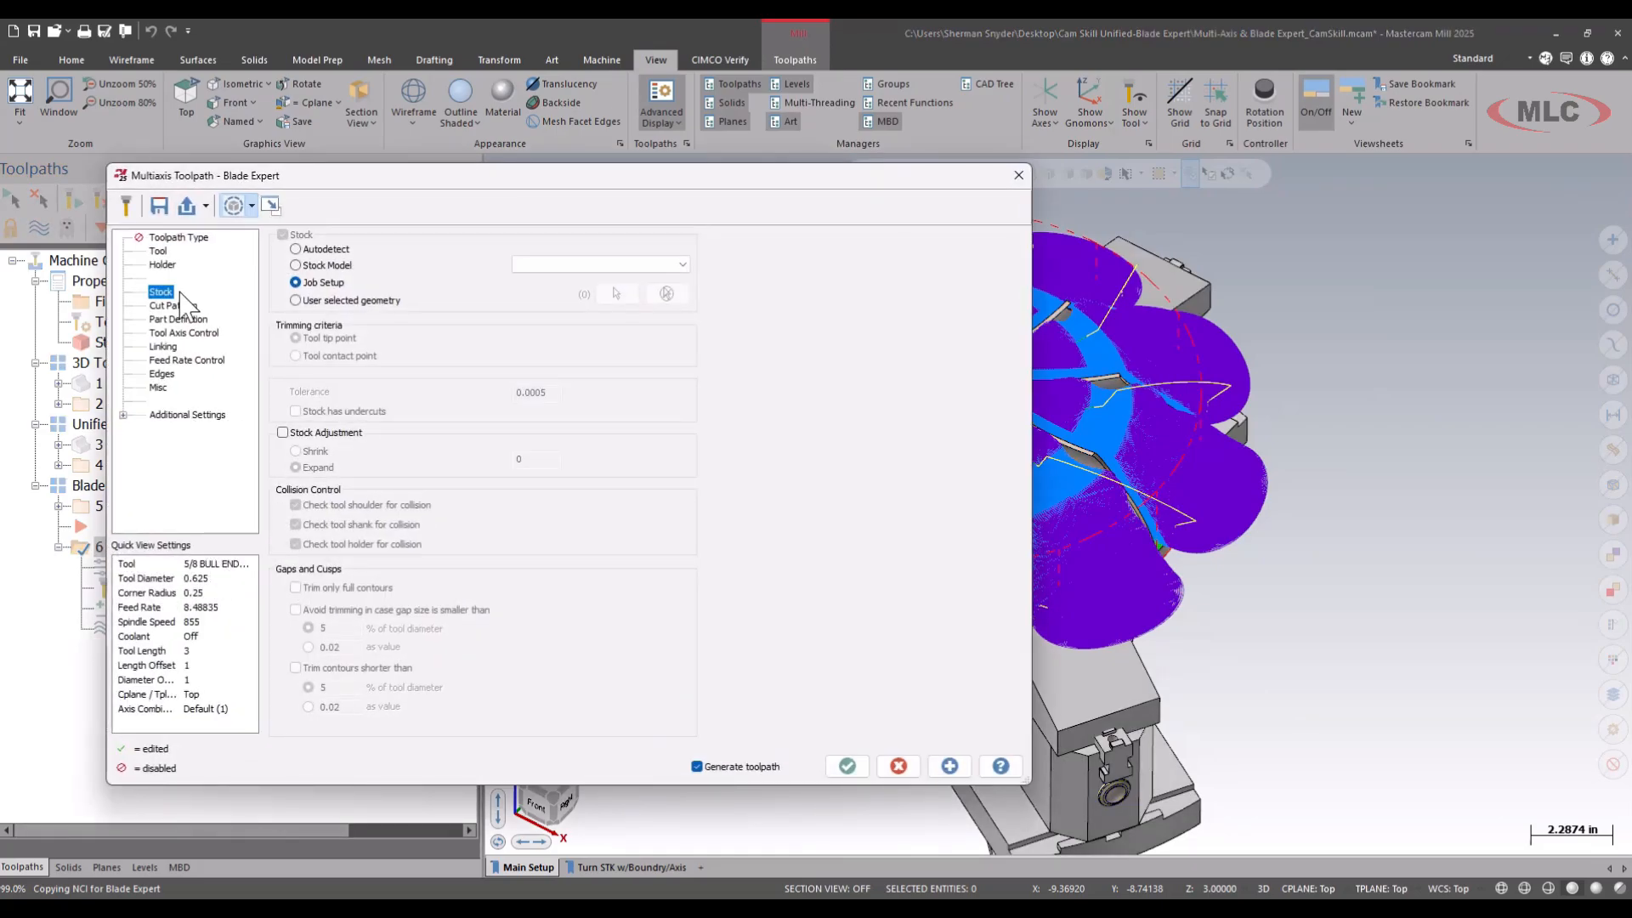
click(174, 306)
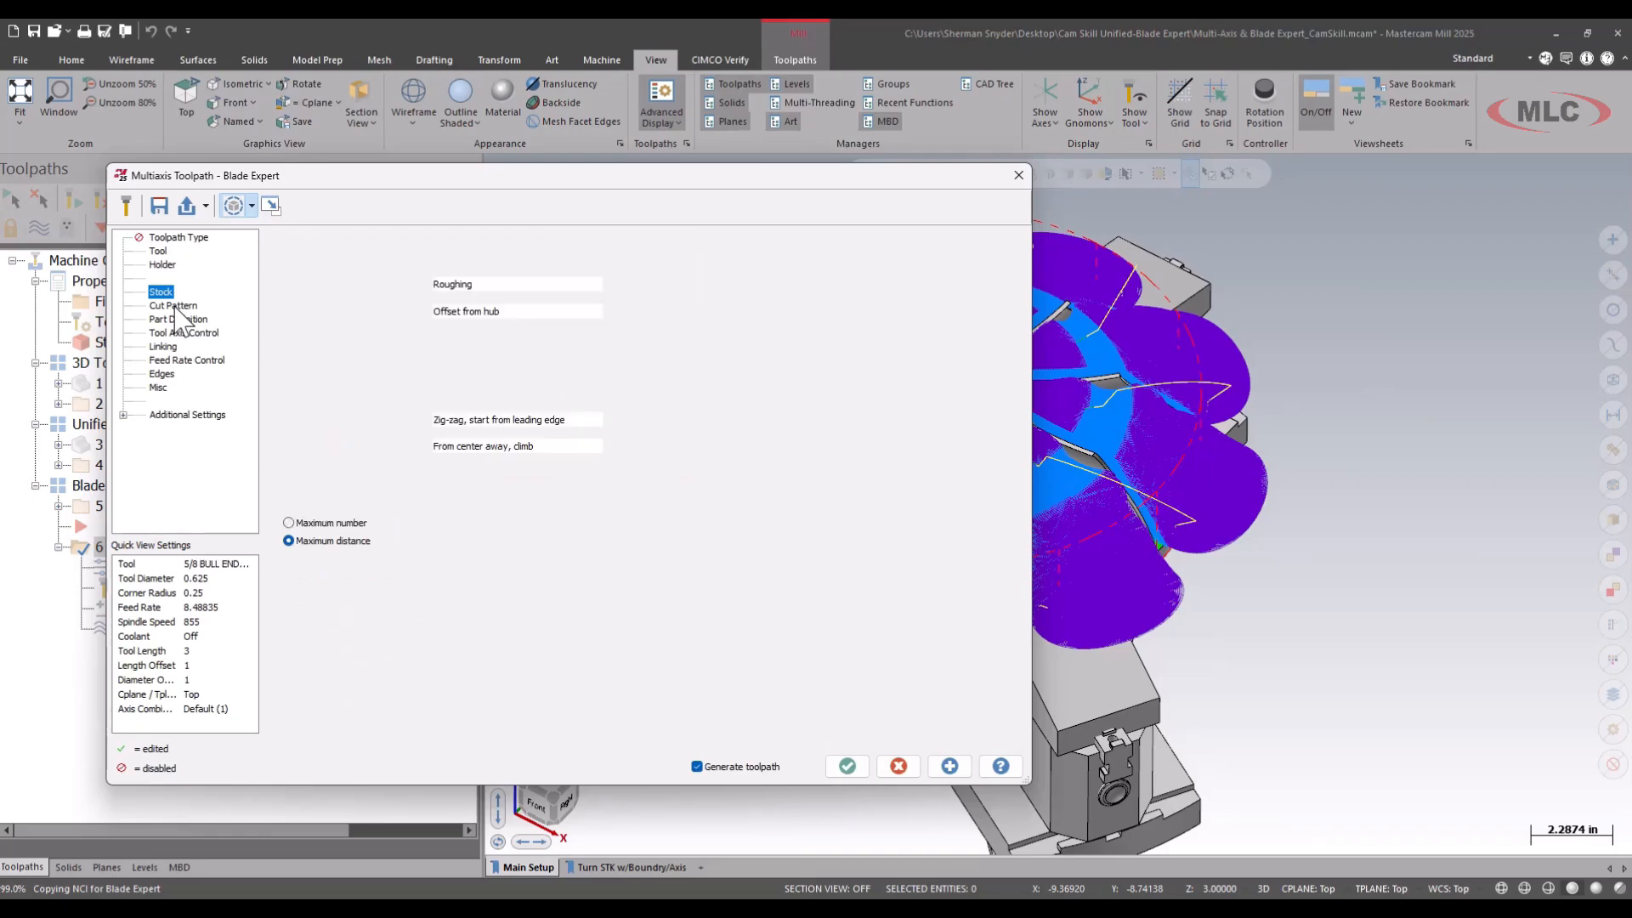
click(521, 284)
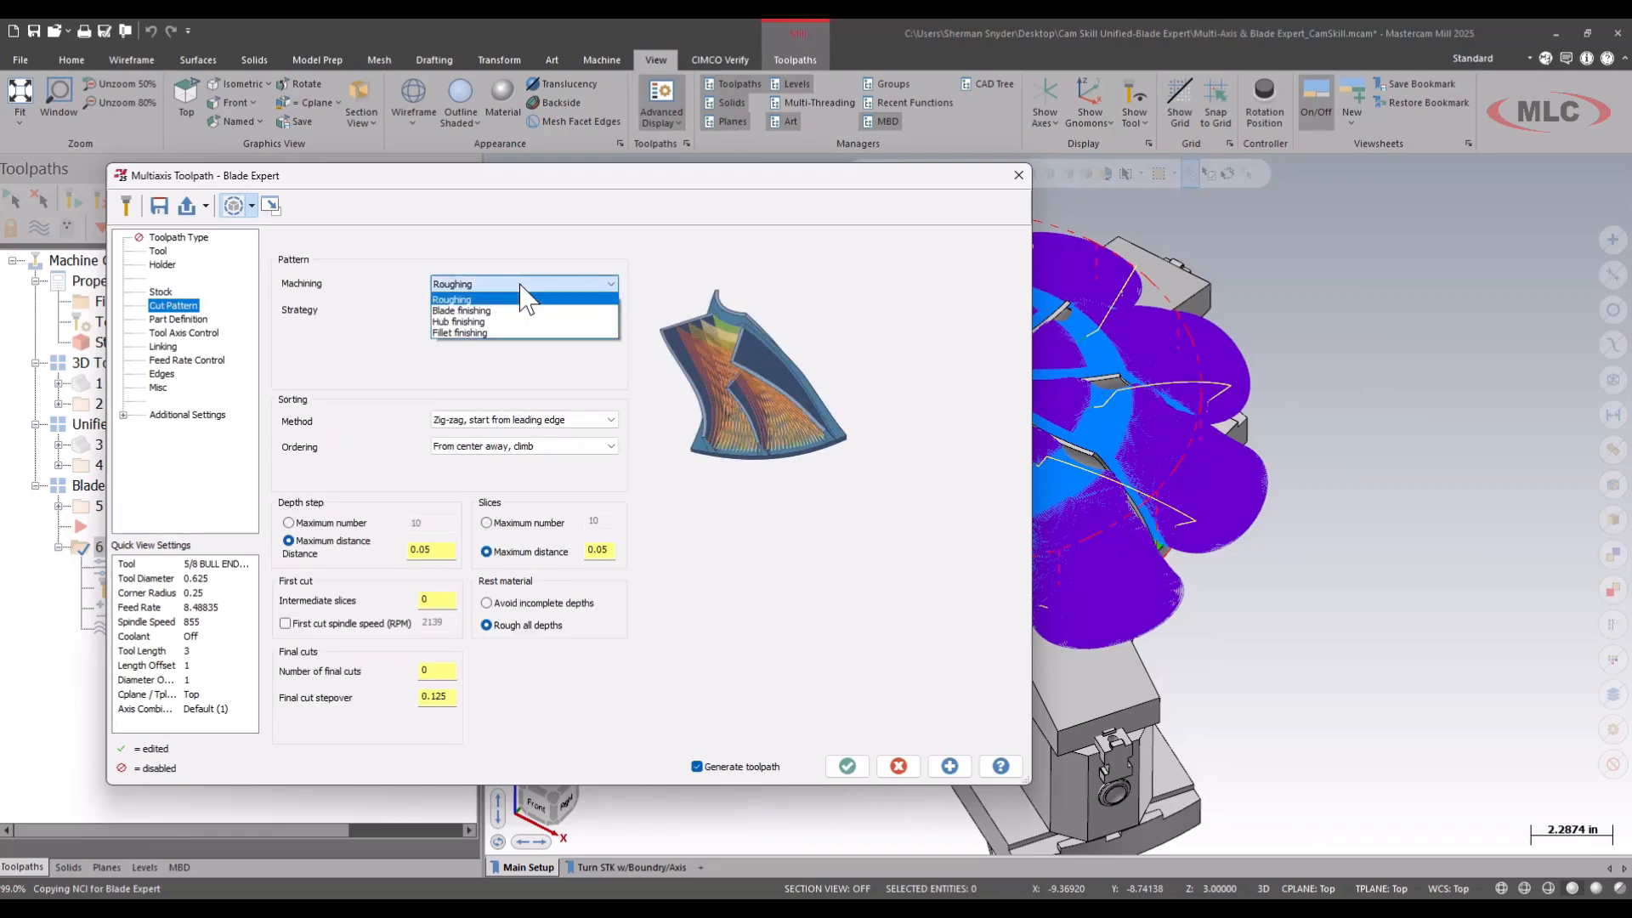
click(497, 334)
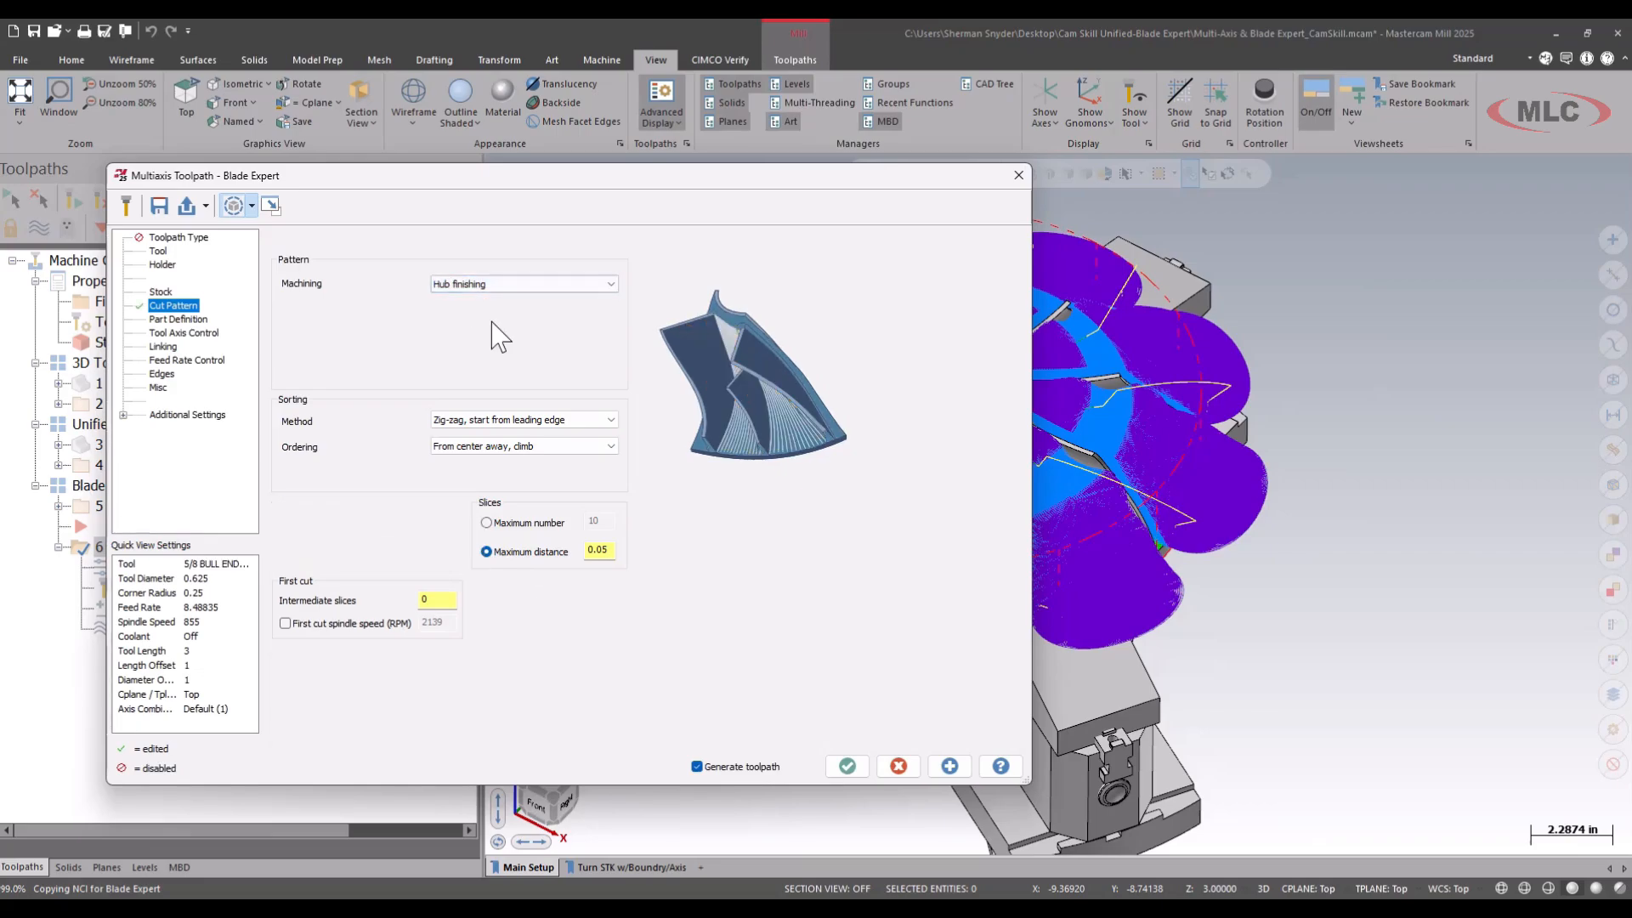
Try the From center away, conventional ordering for hub finishing and return it to From center away, climb.
click(607, 447)
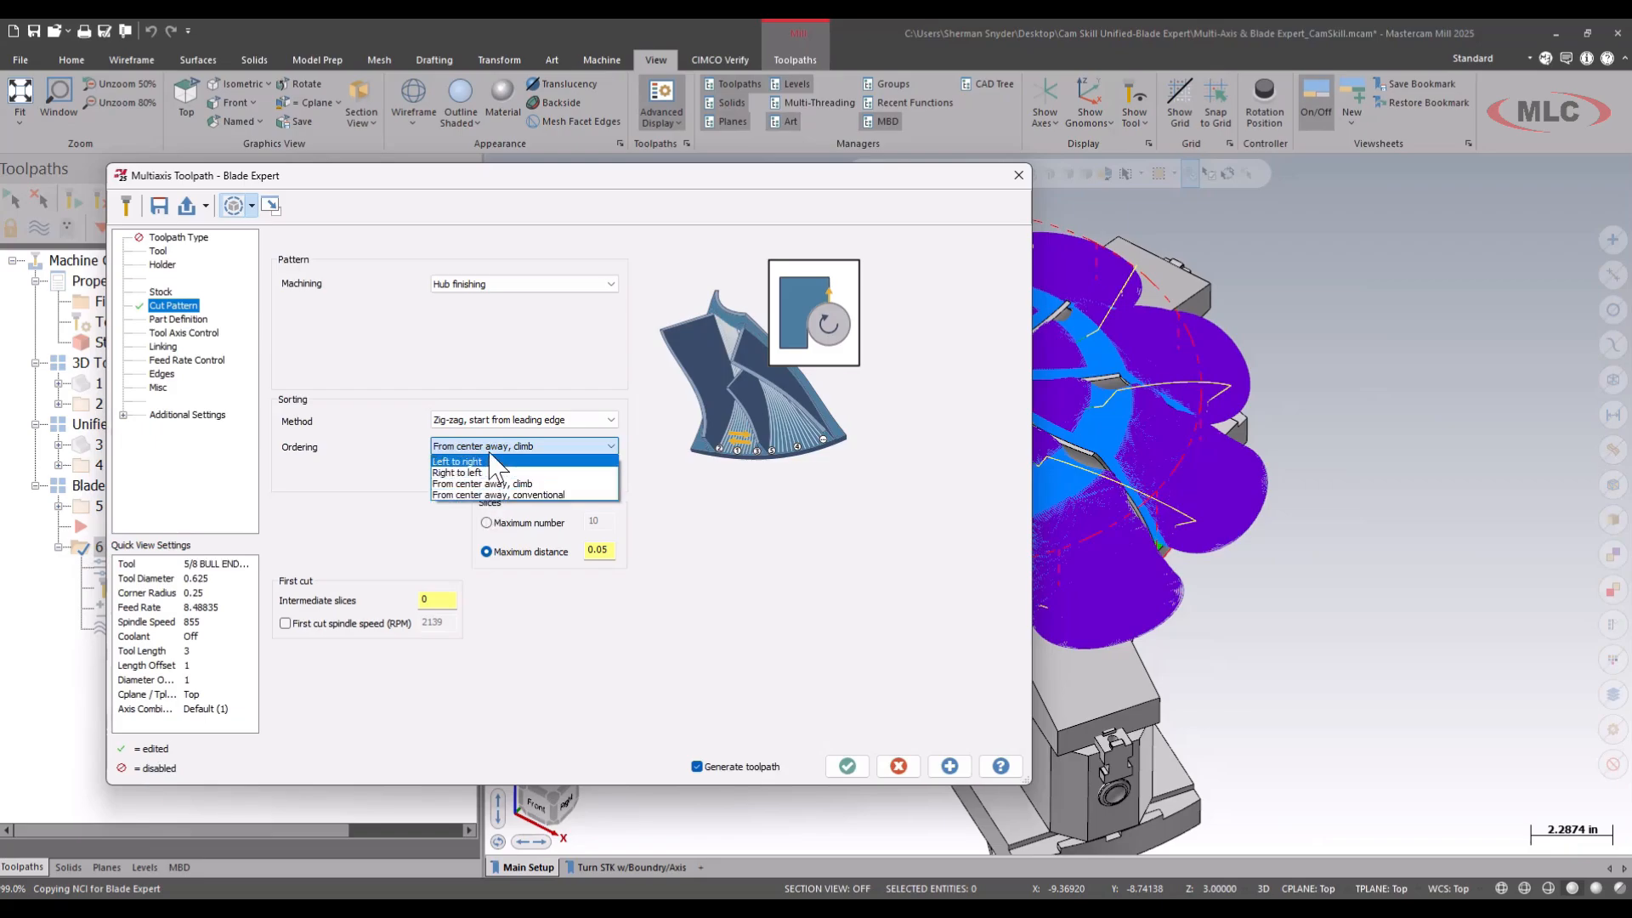
click(549, 484)
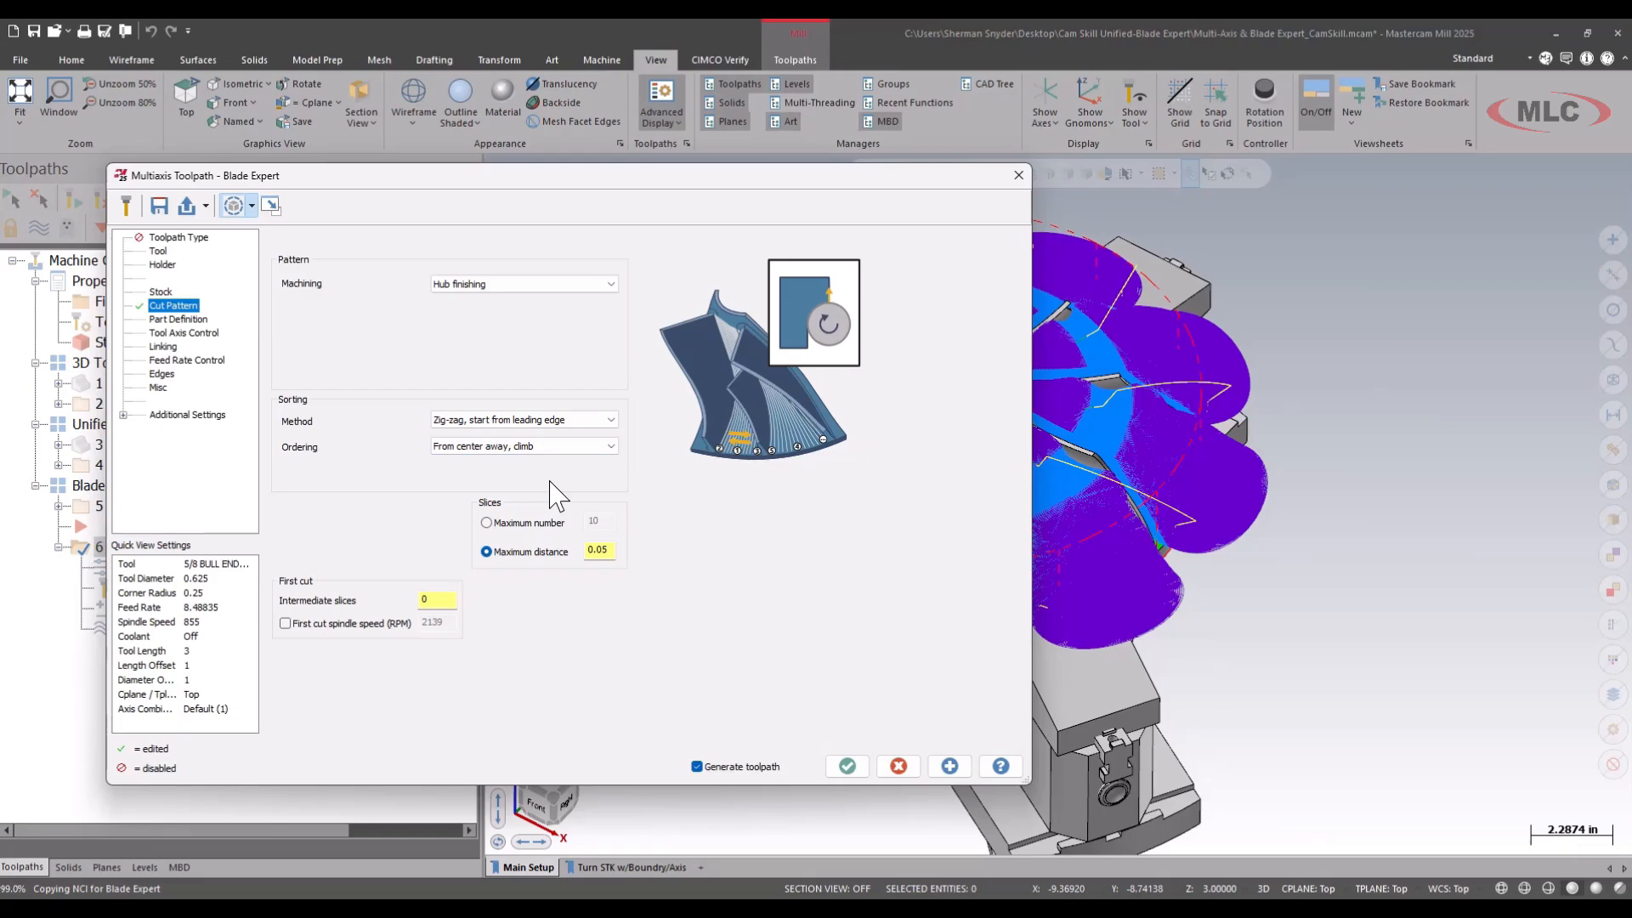
click(548, 446)
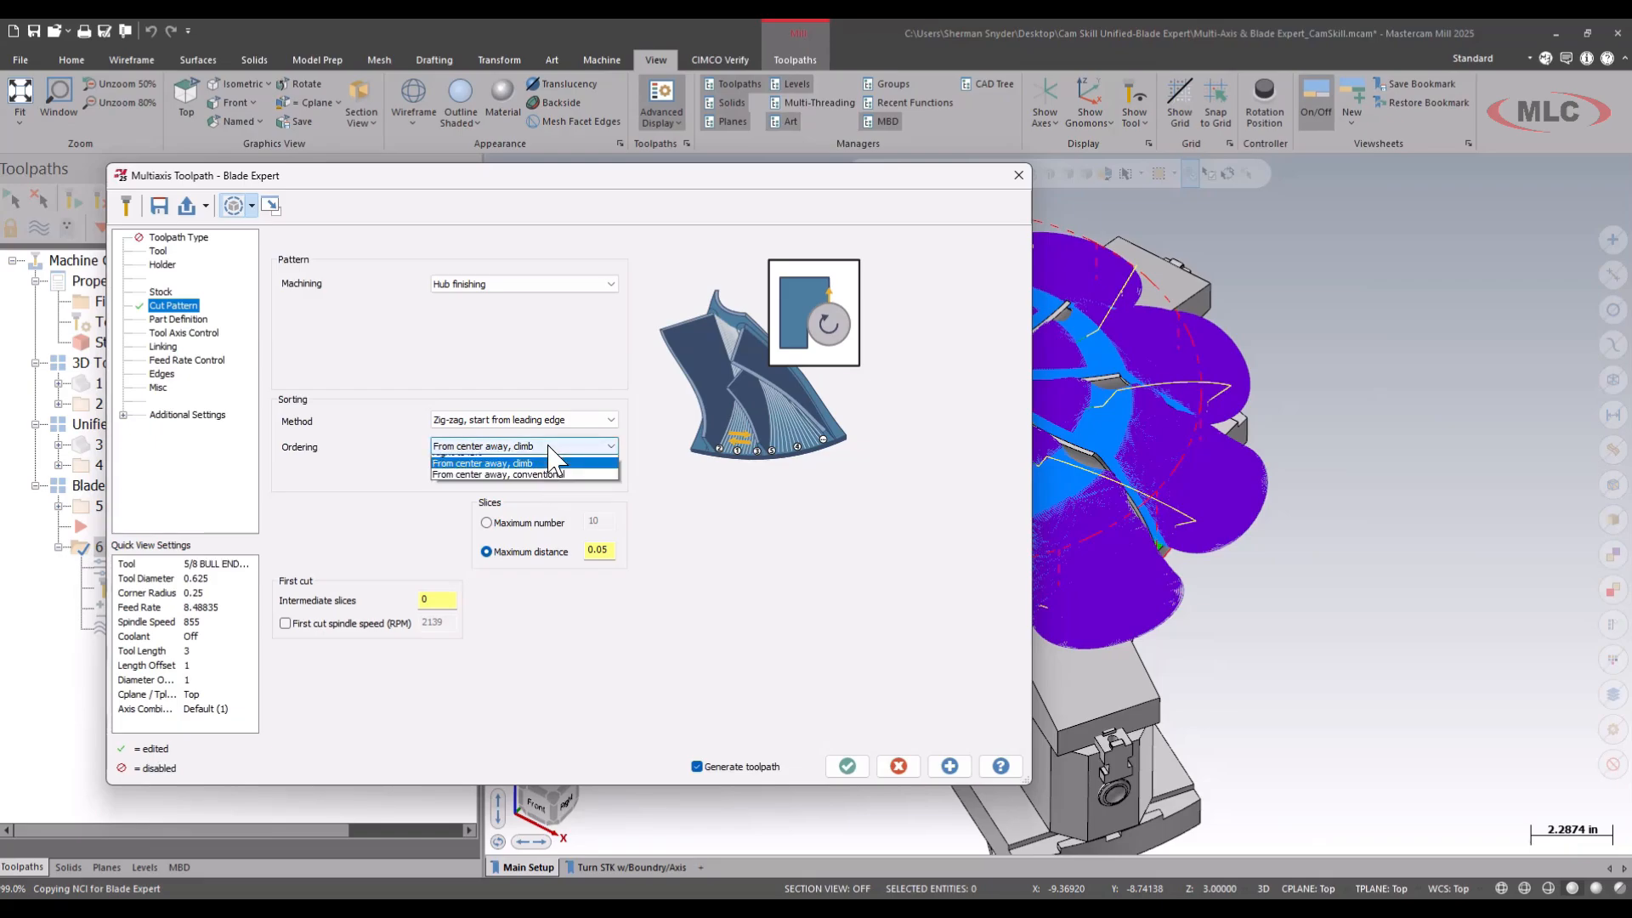
click(555, 502)
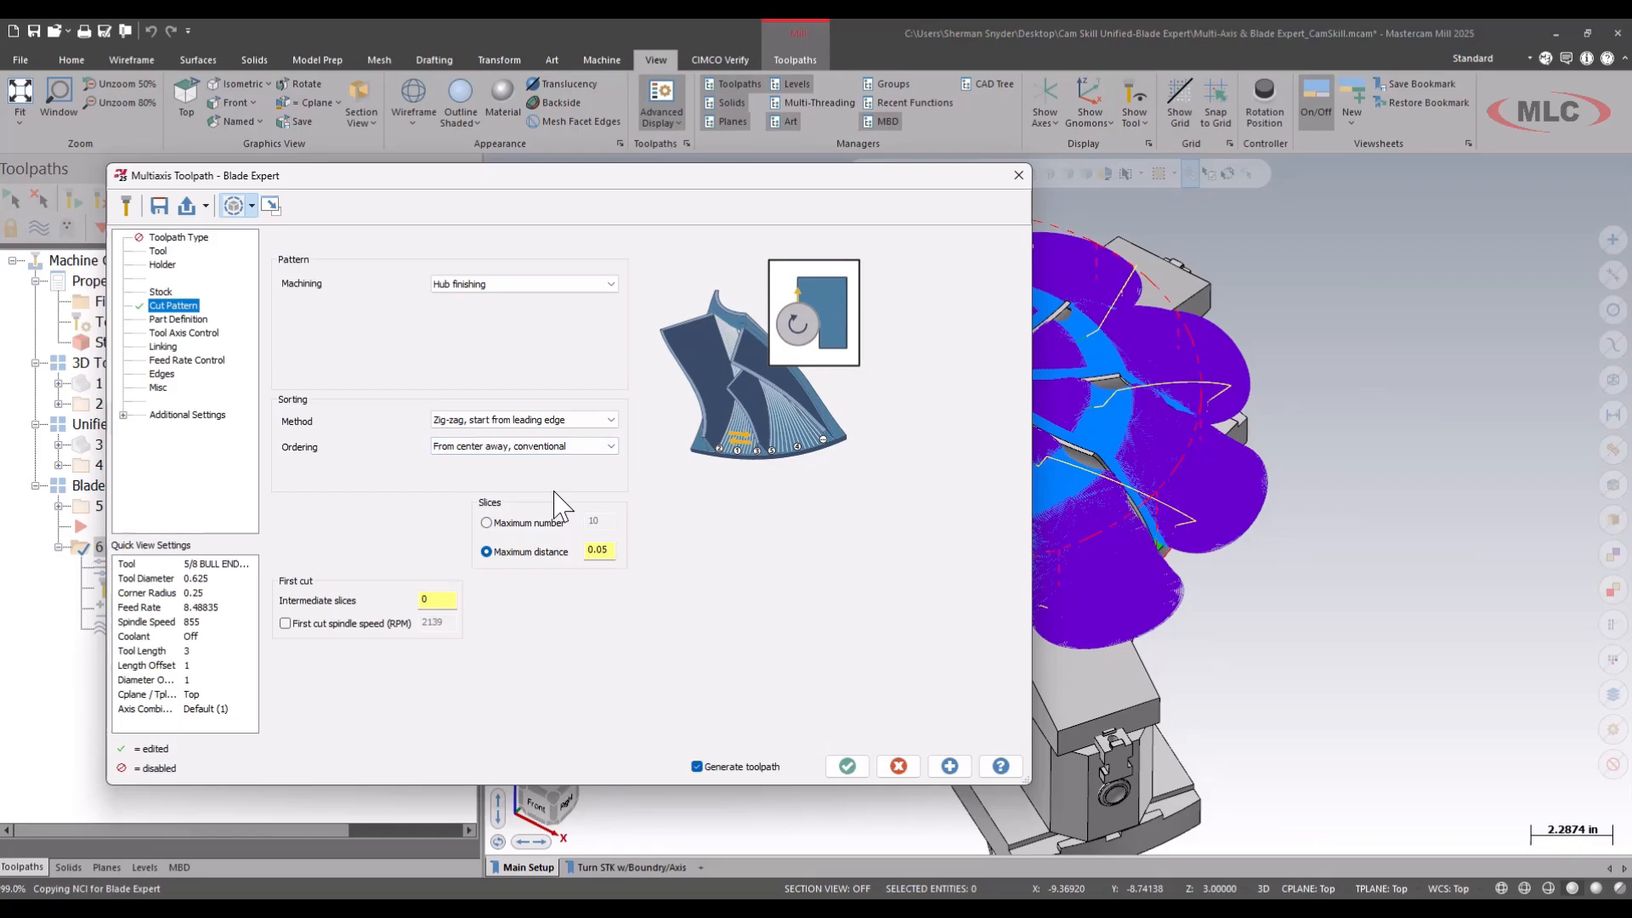
click(553, 444)
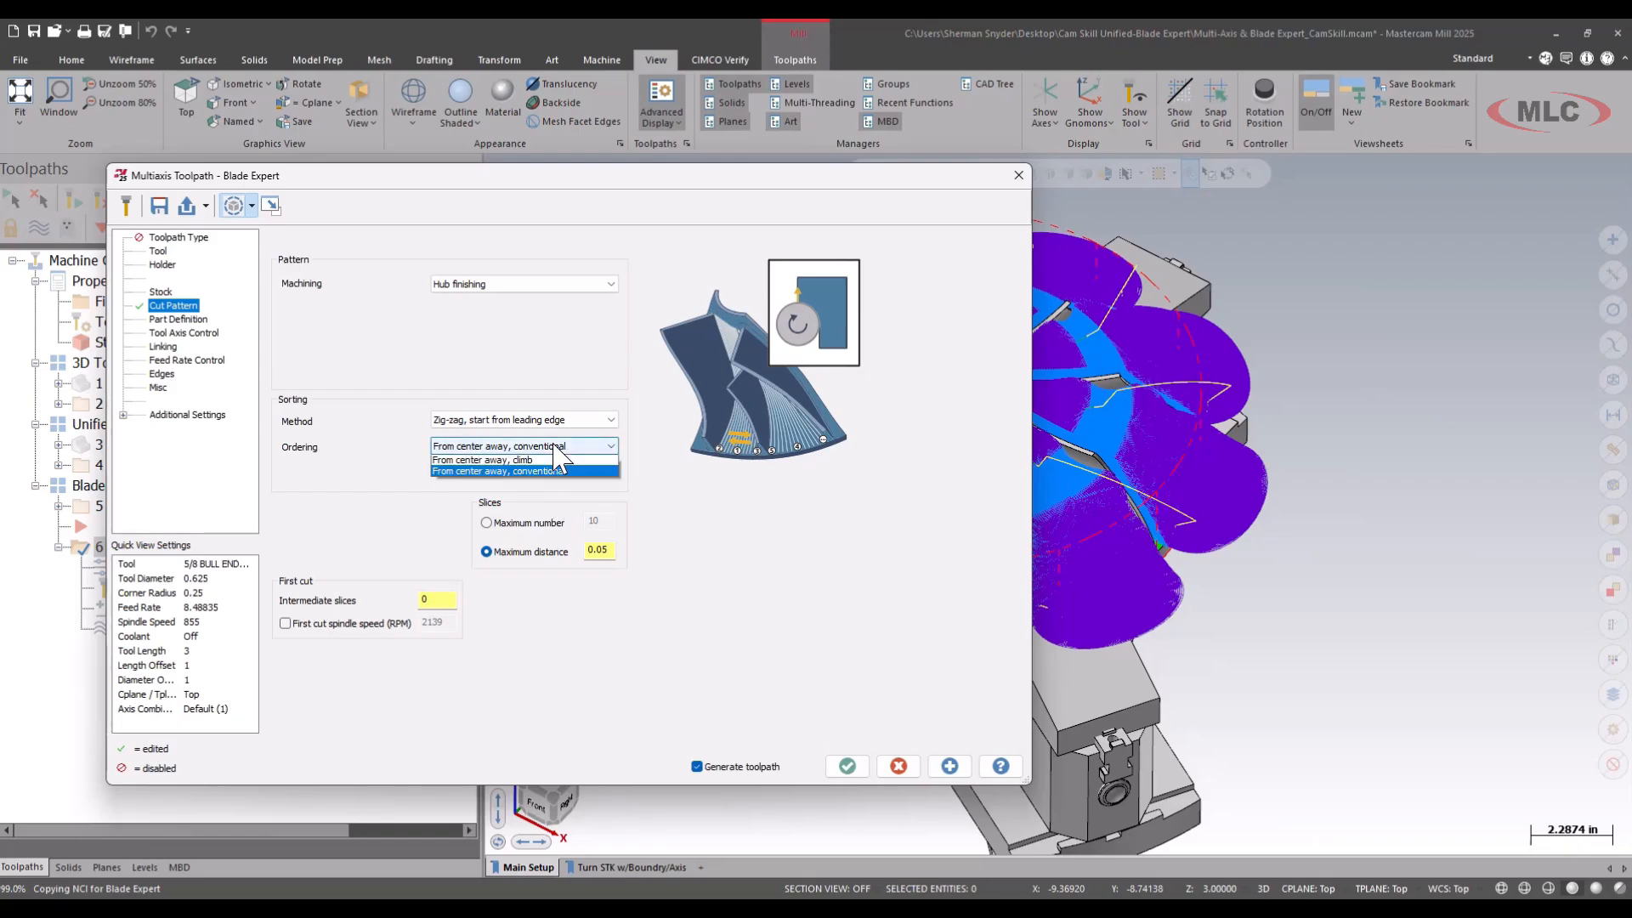
click(549, 481)
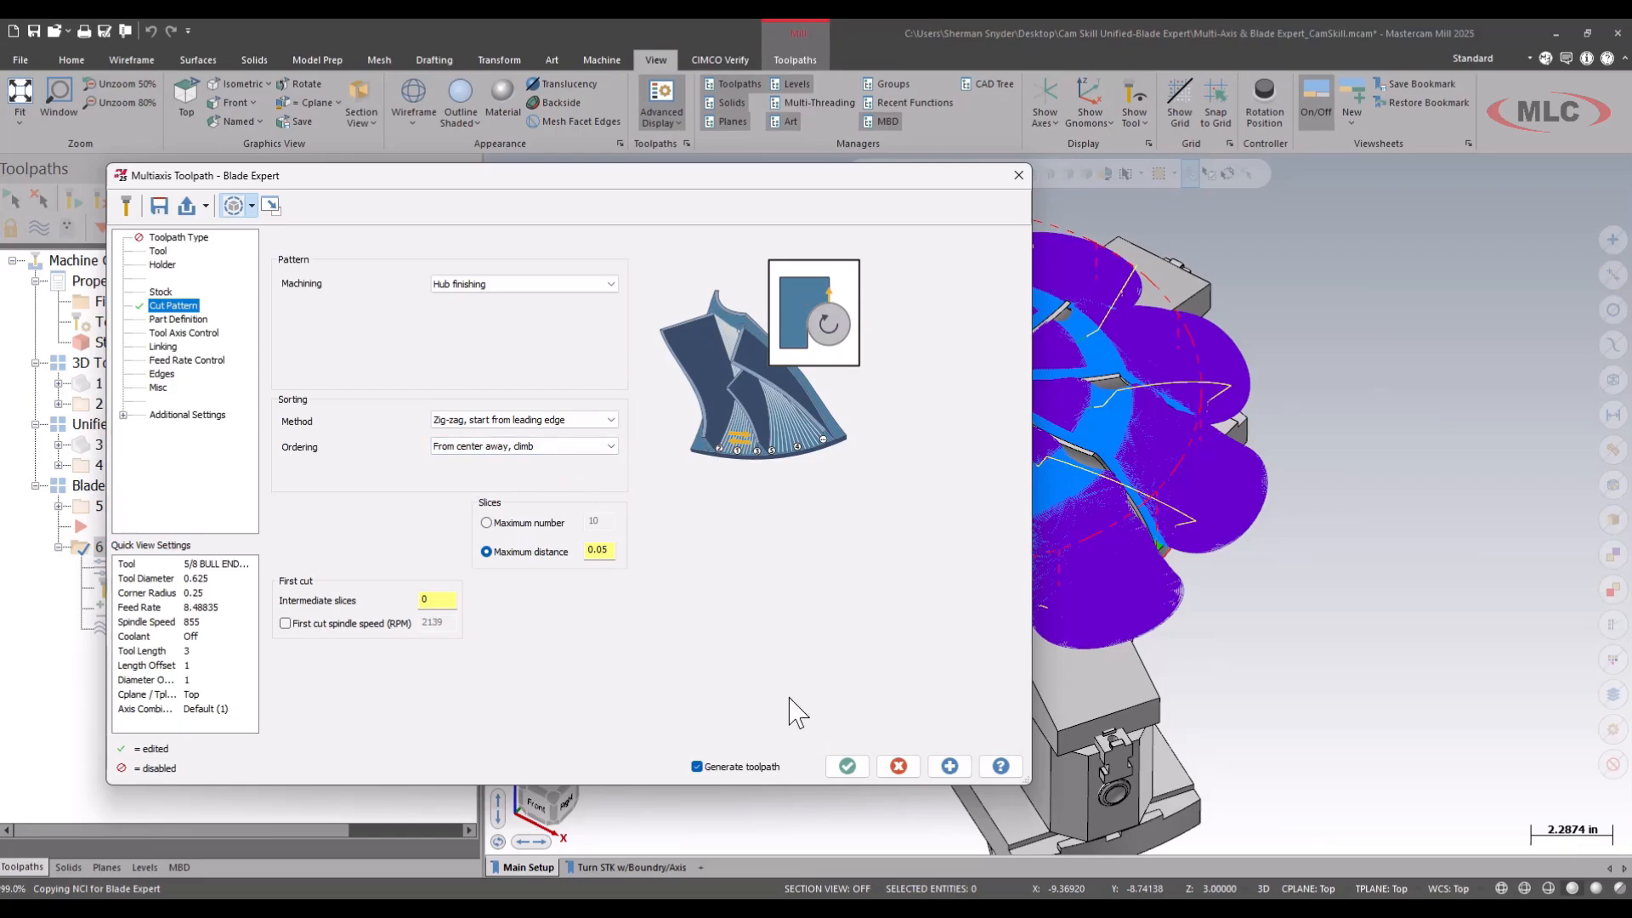
Generate the hub finishing toolpath, view it between the blades and collapse operation 6 in the toolpath tree.
click(845, 767)
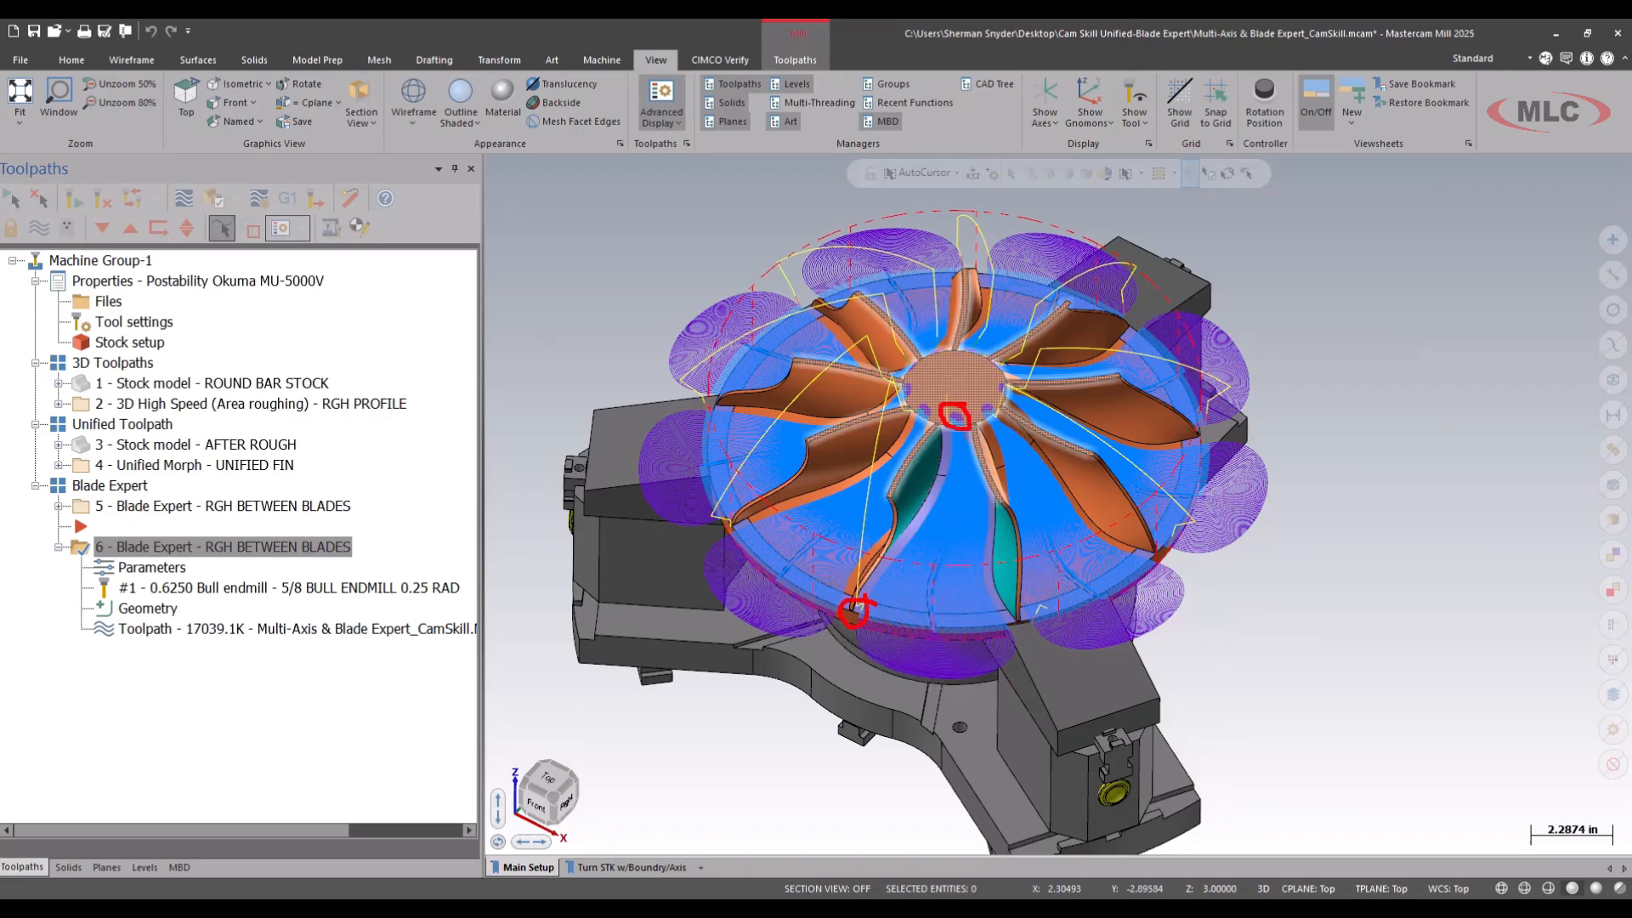
drag(952, 459, 884, 583)
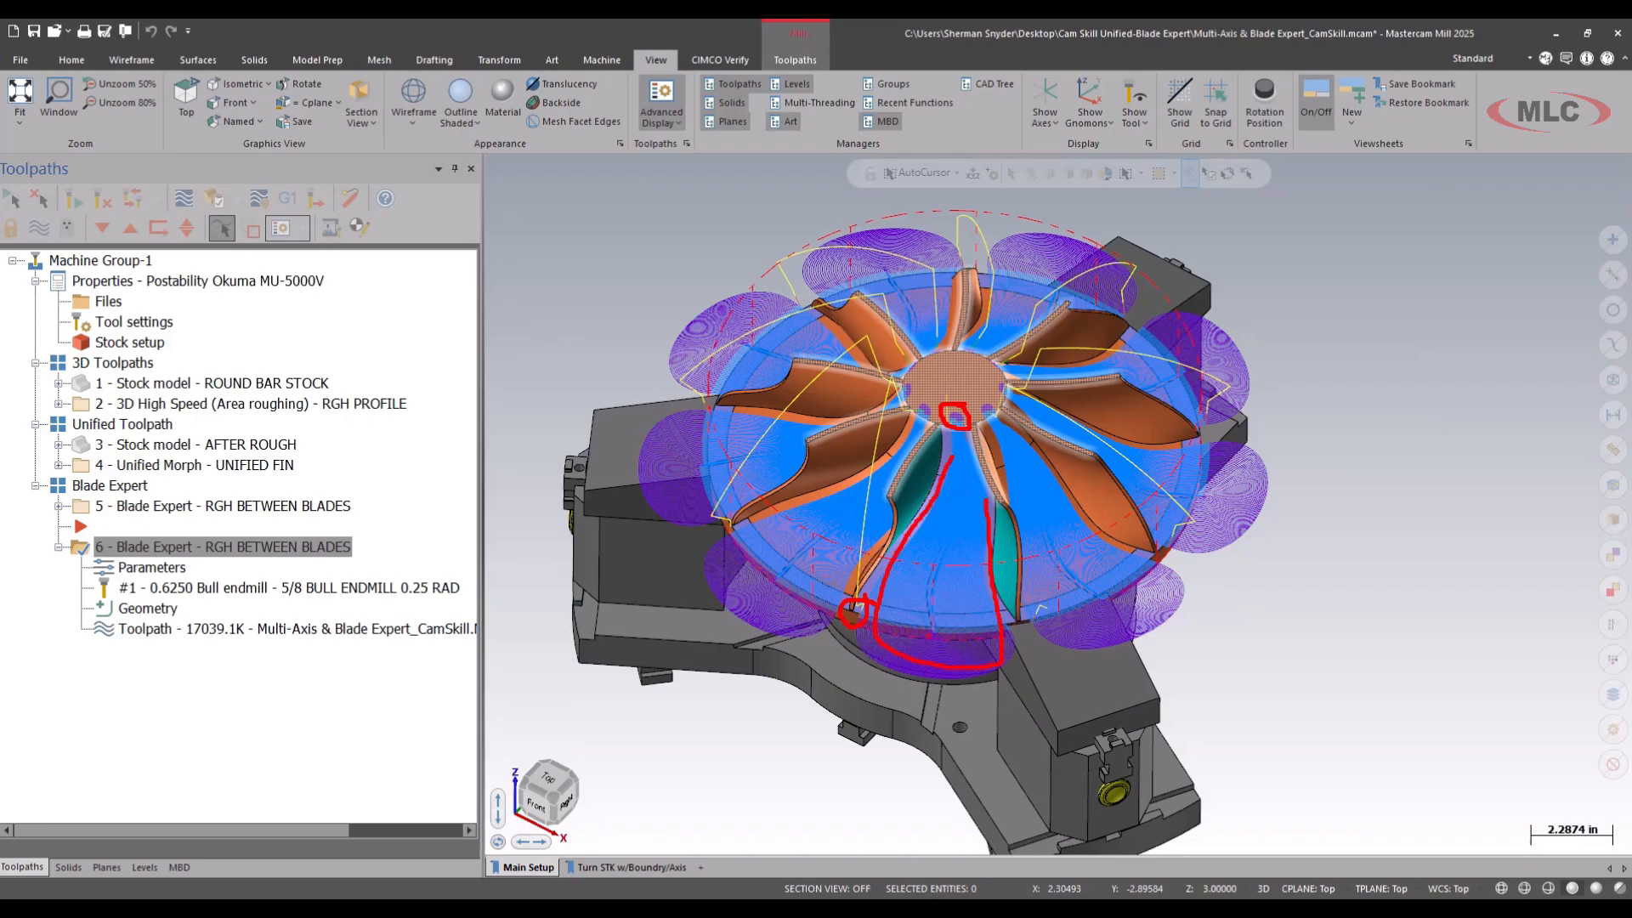
key(Escape)
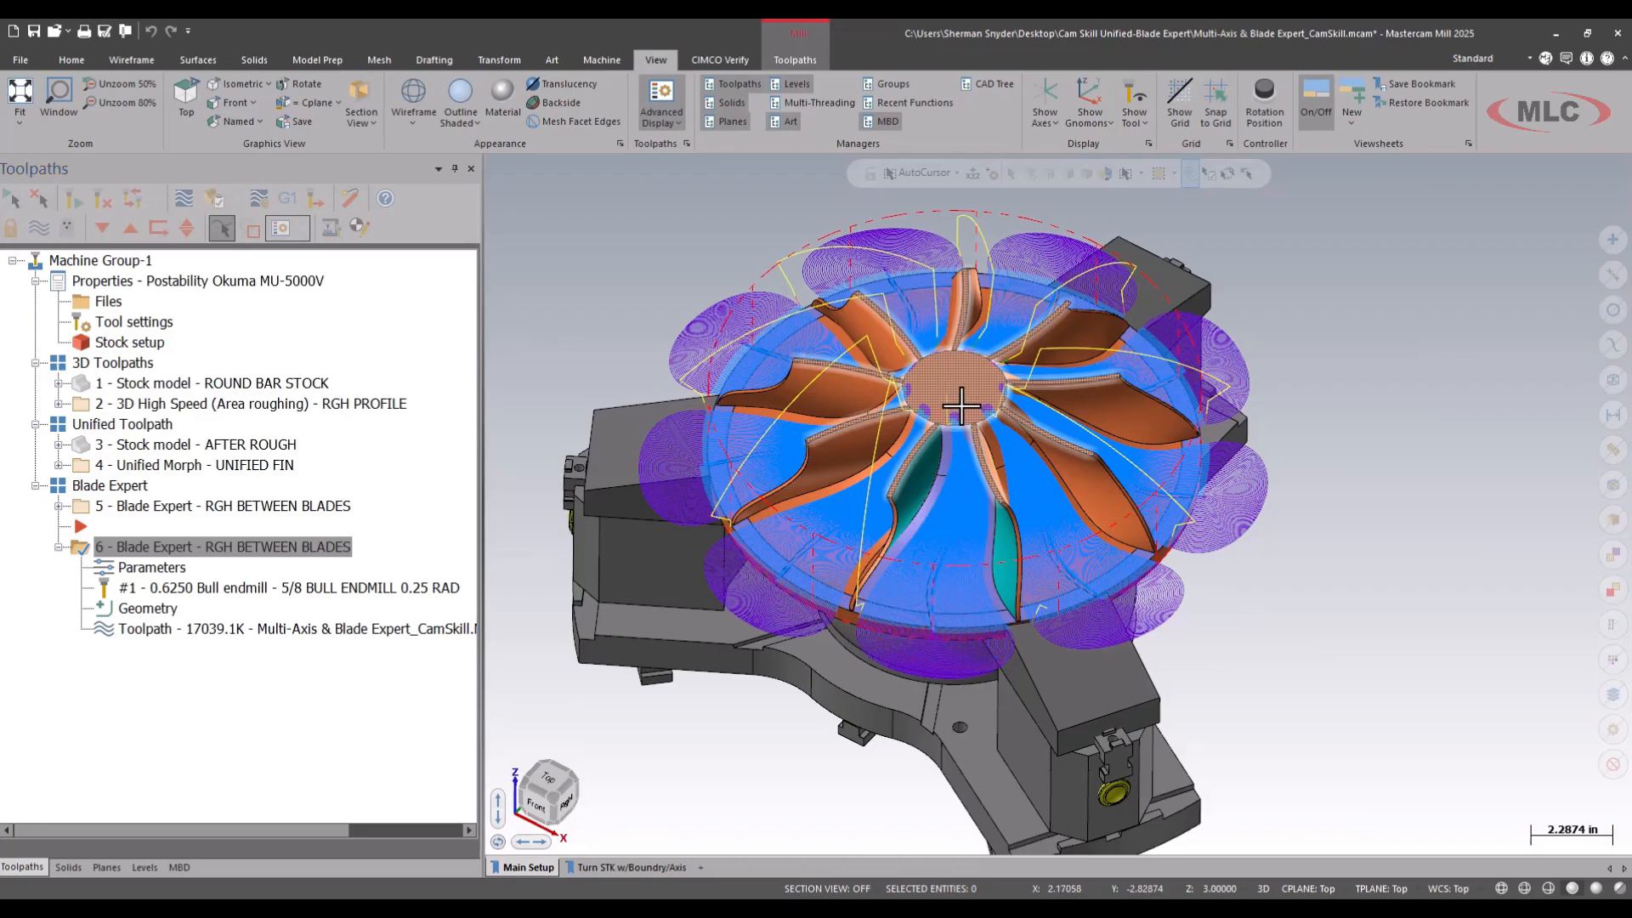
click(58, 547)
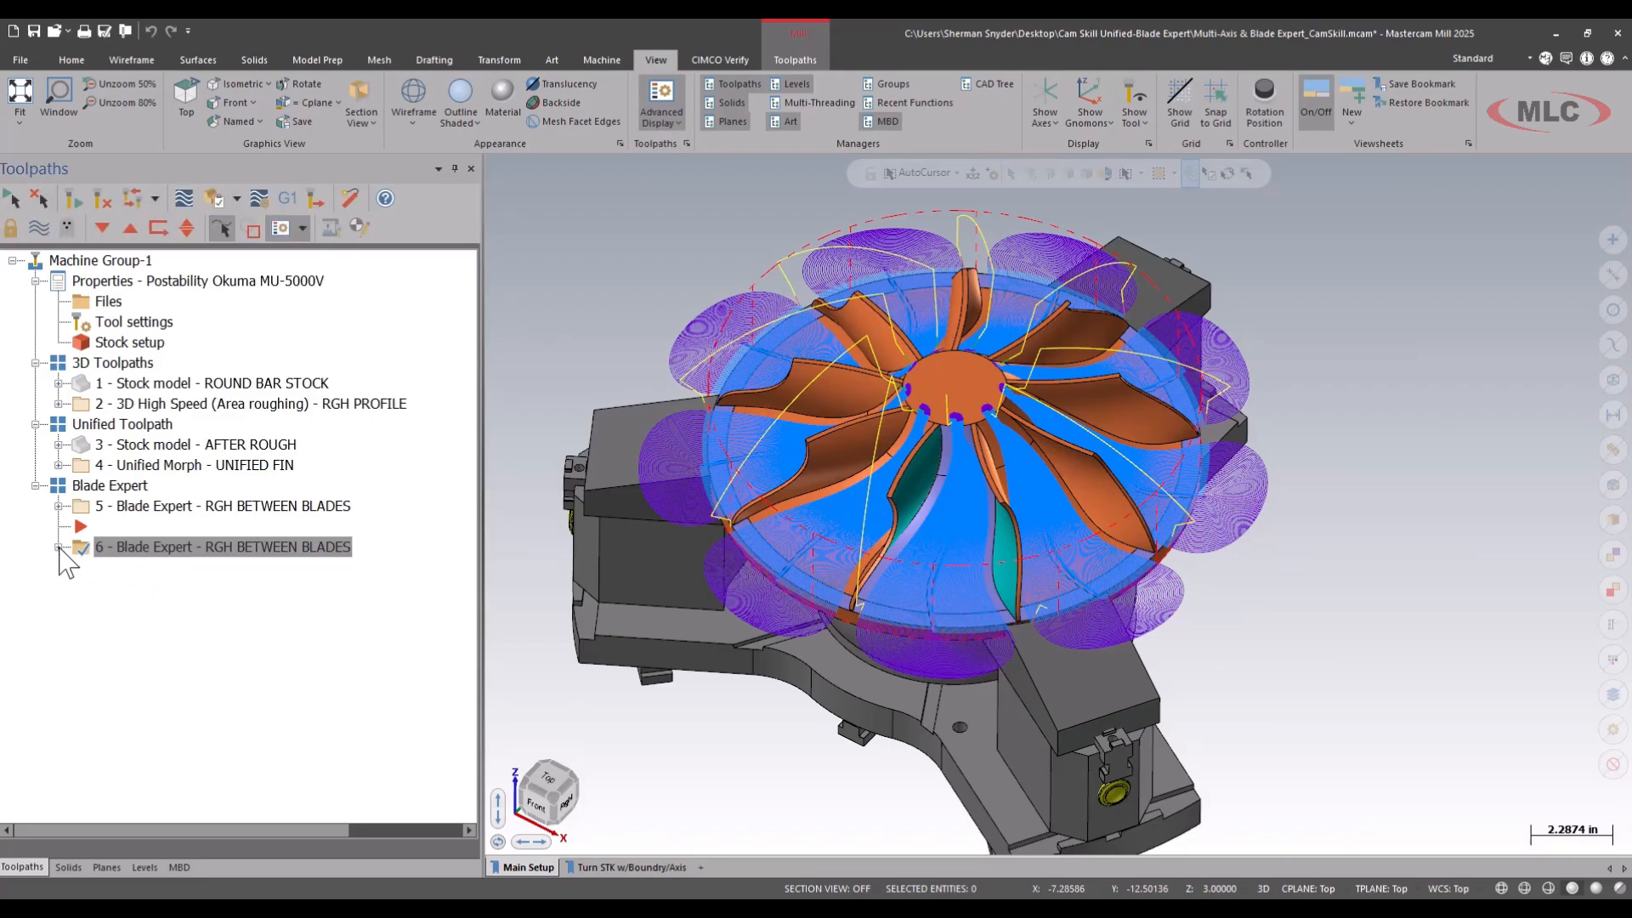
Duplicate the hub finishing operation after itself and expand the new copy in the toolpath tree.
right_drag(137, 561, 163, 586)
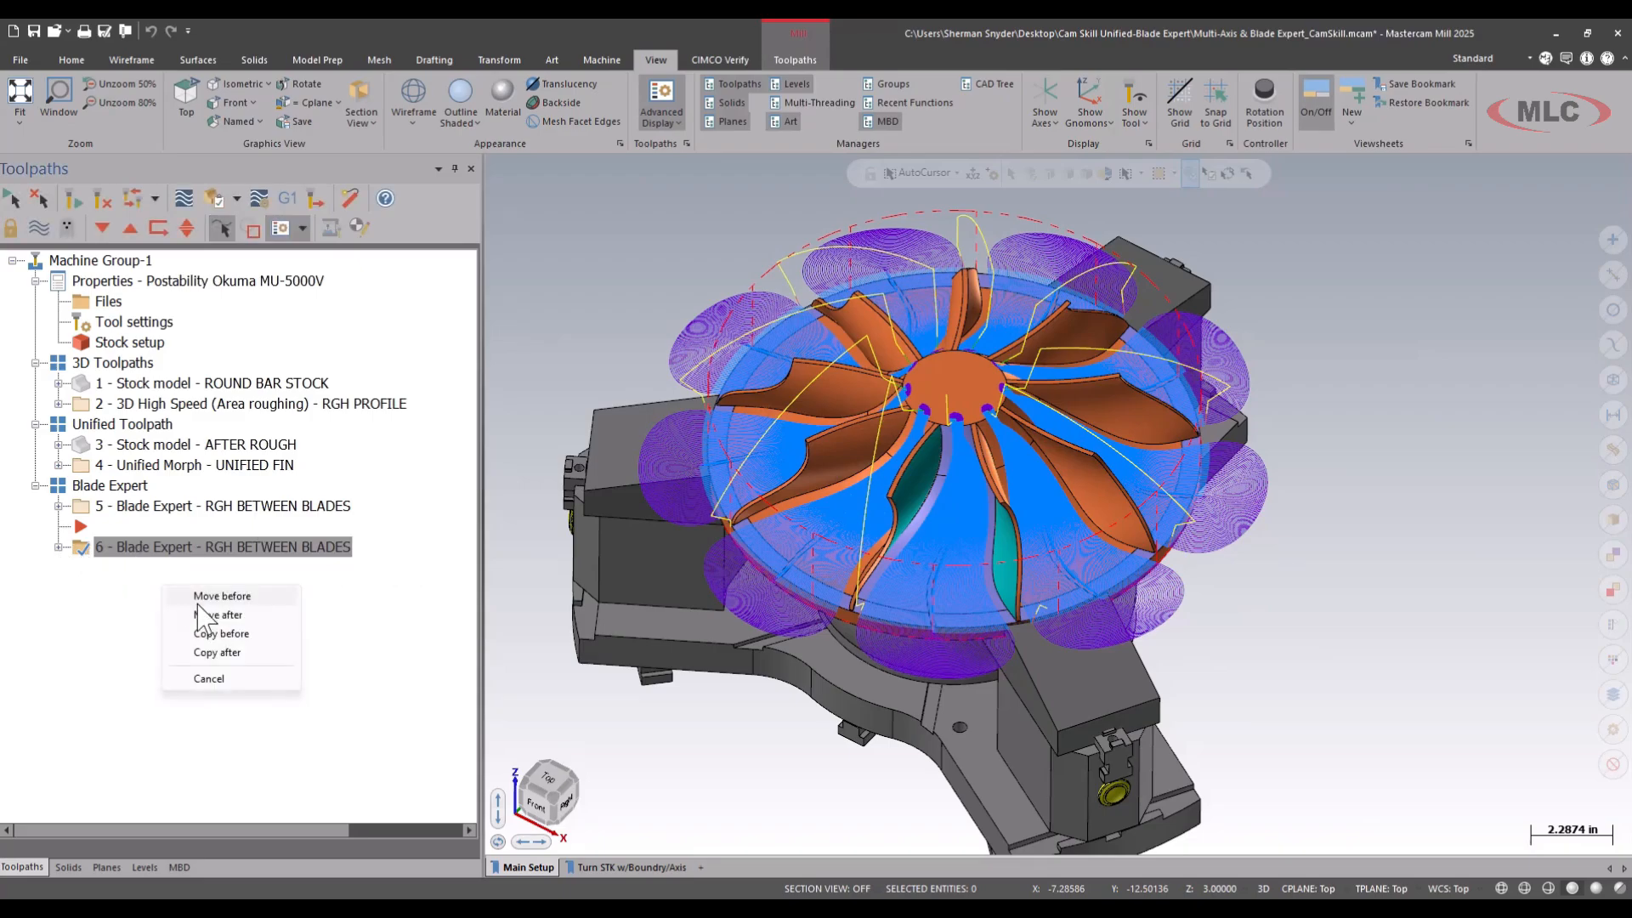
click(227, 652)
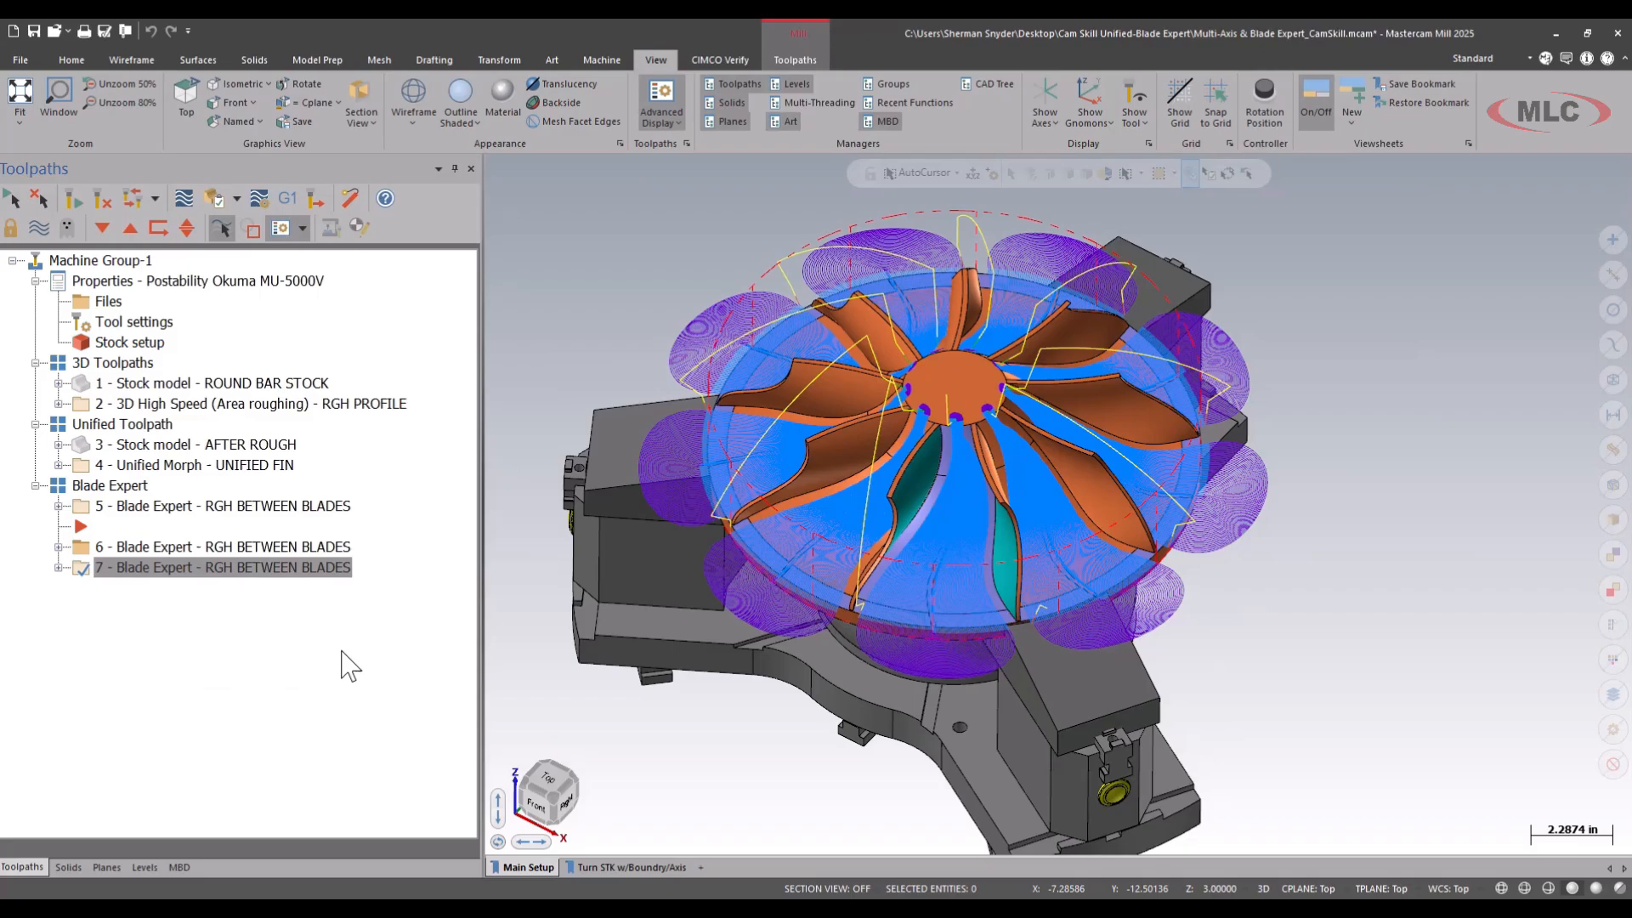
click(59, 567)
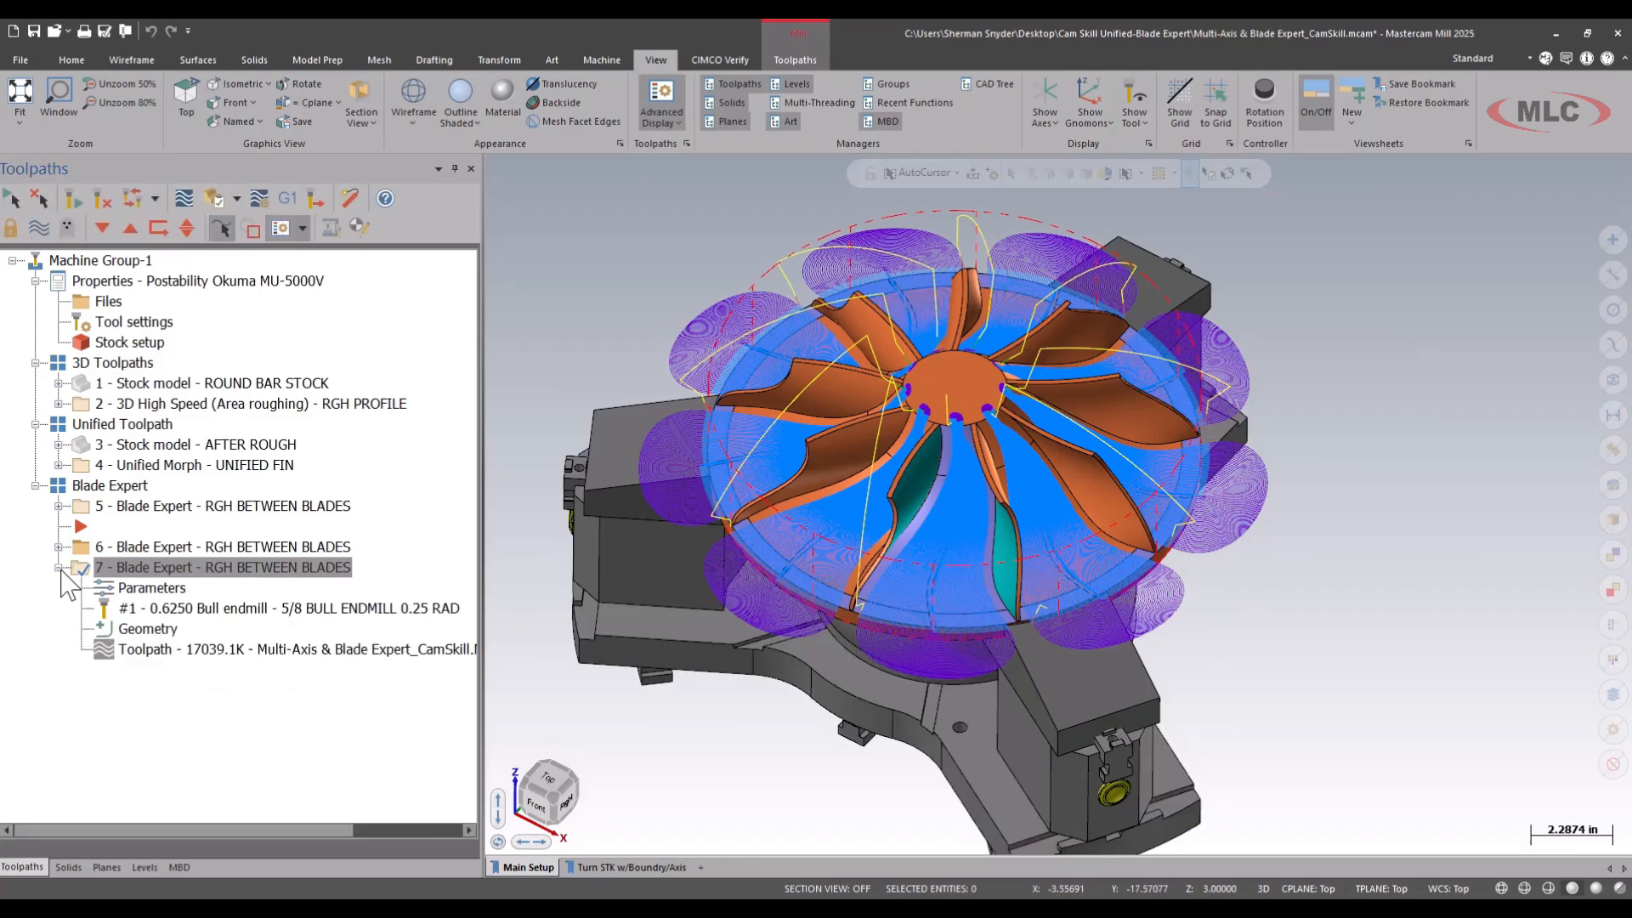
Rename the hub finishing operation, number 6, as FIN HUB.
click(289, 549)
click(242, 553)
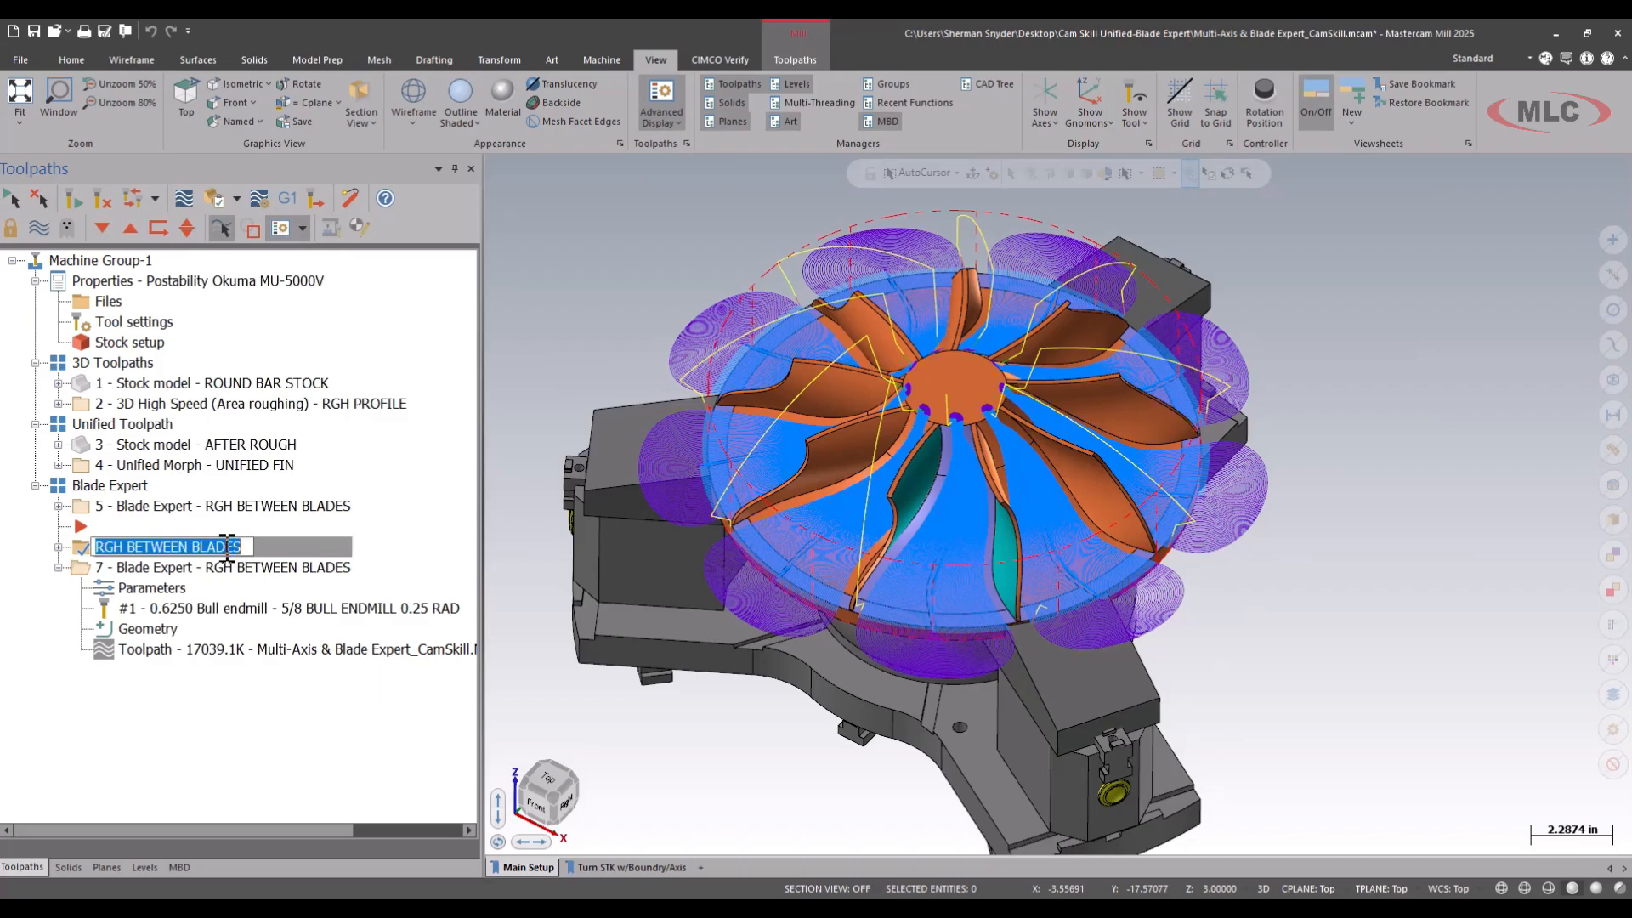
drag(246, 548, 62, 537)
click(618, 658)
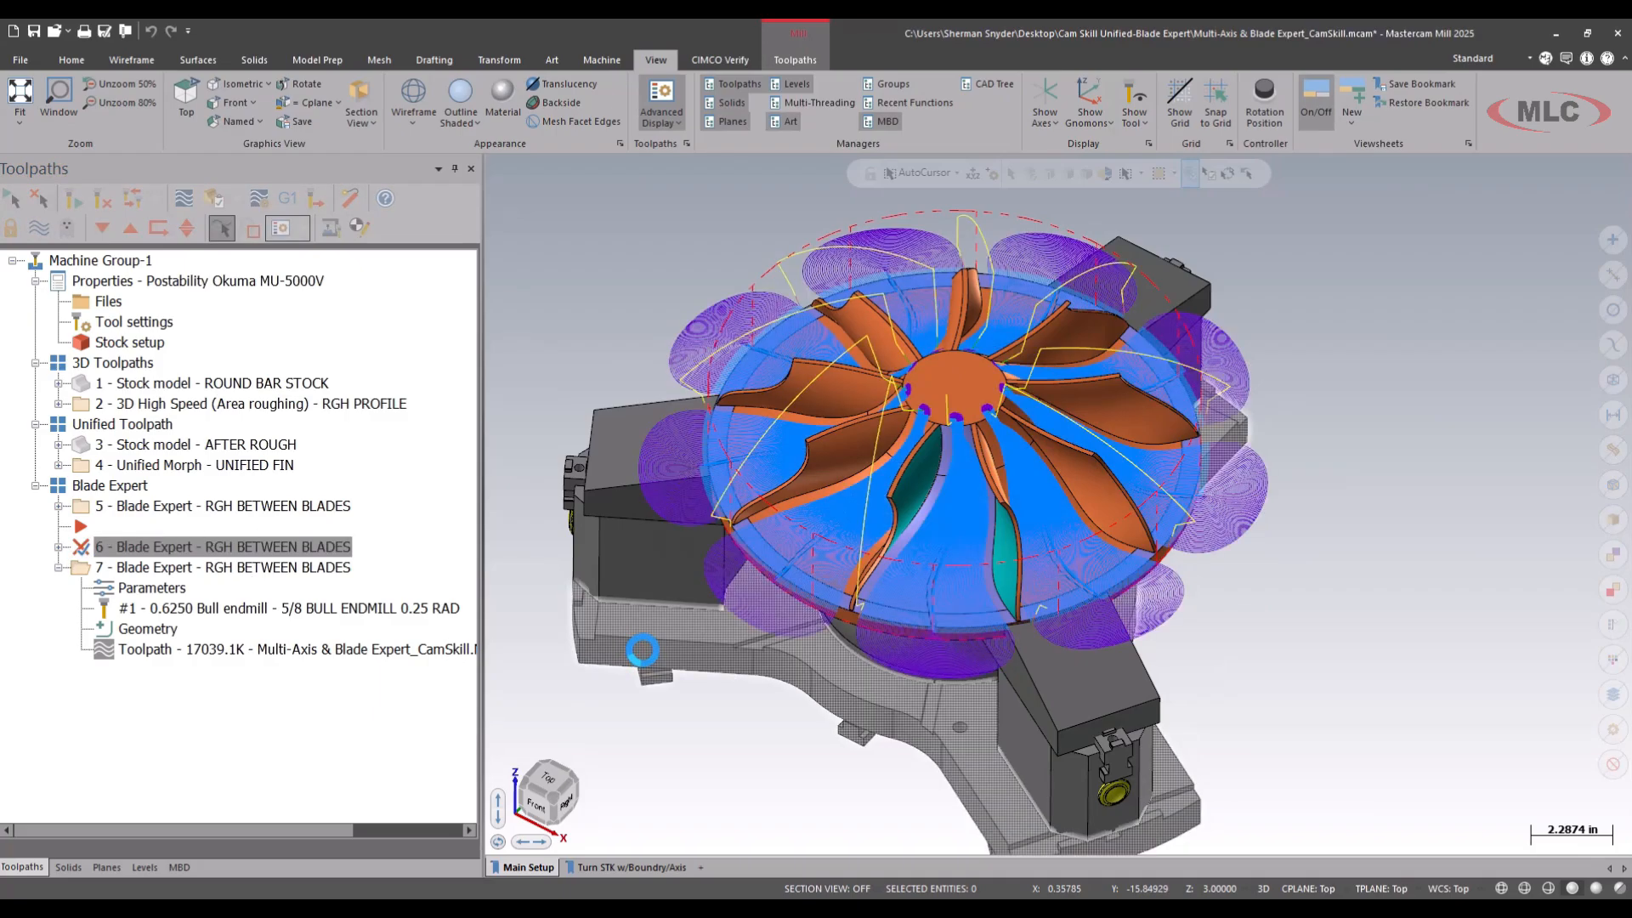
click(338, 547)
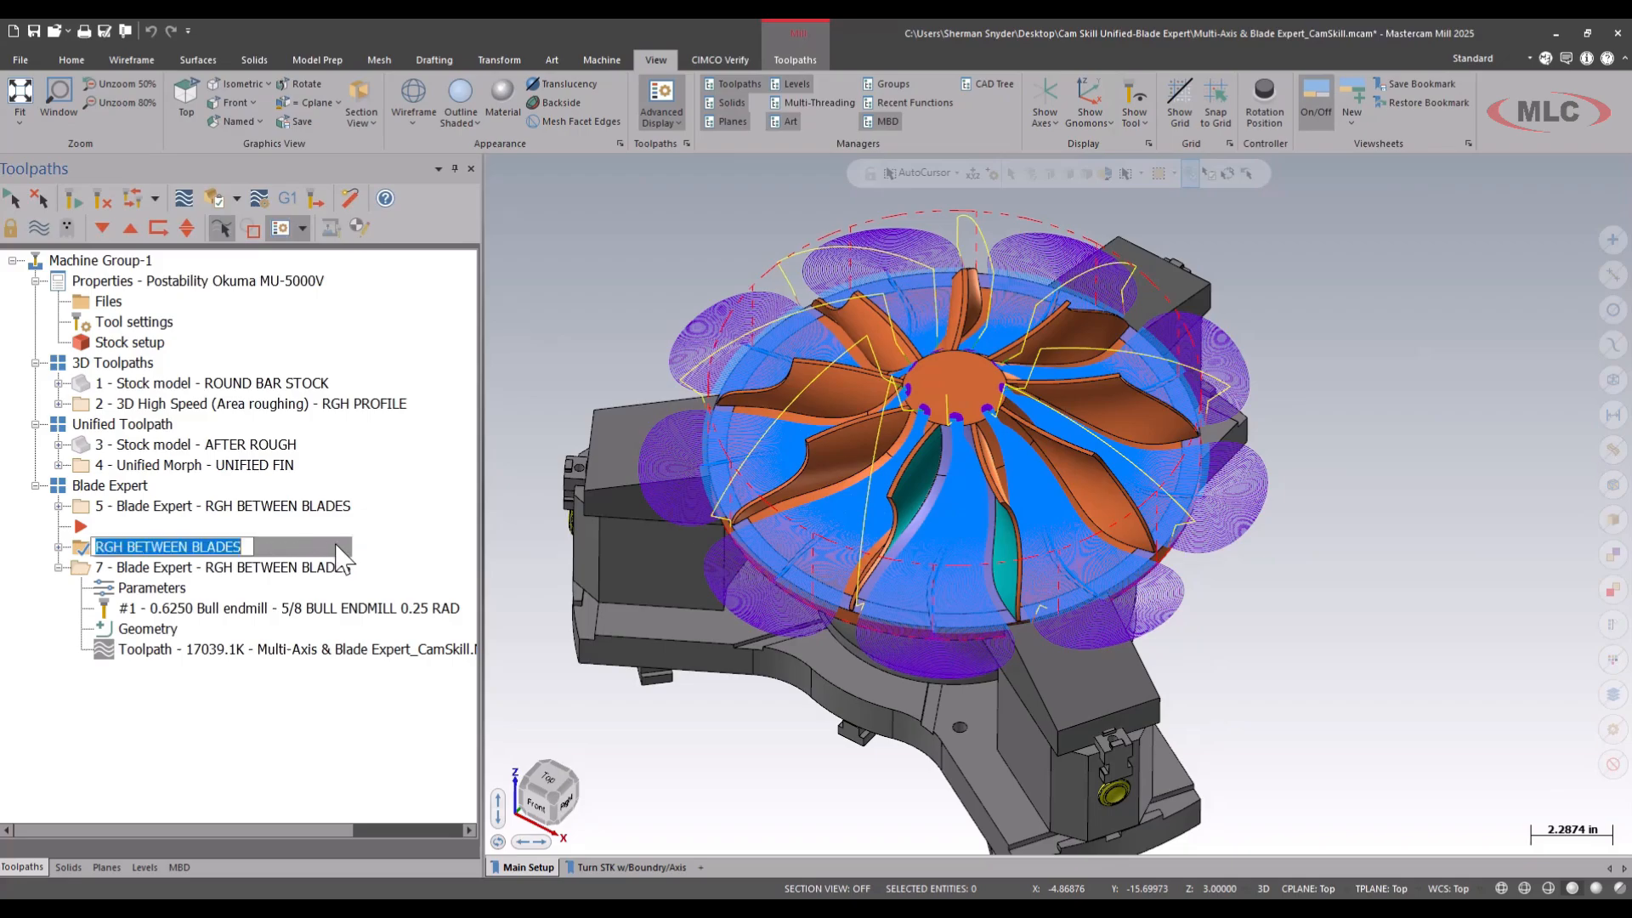
text(FIN )
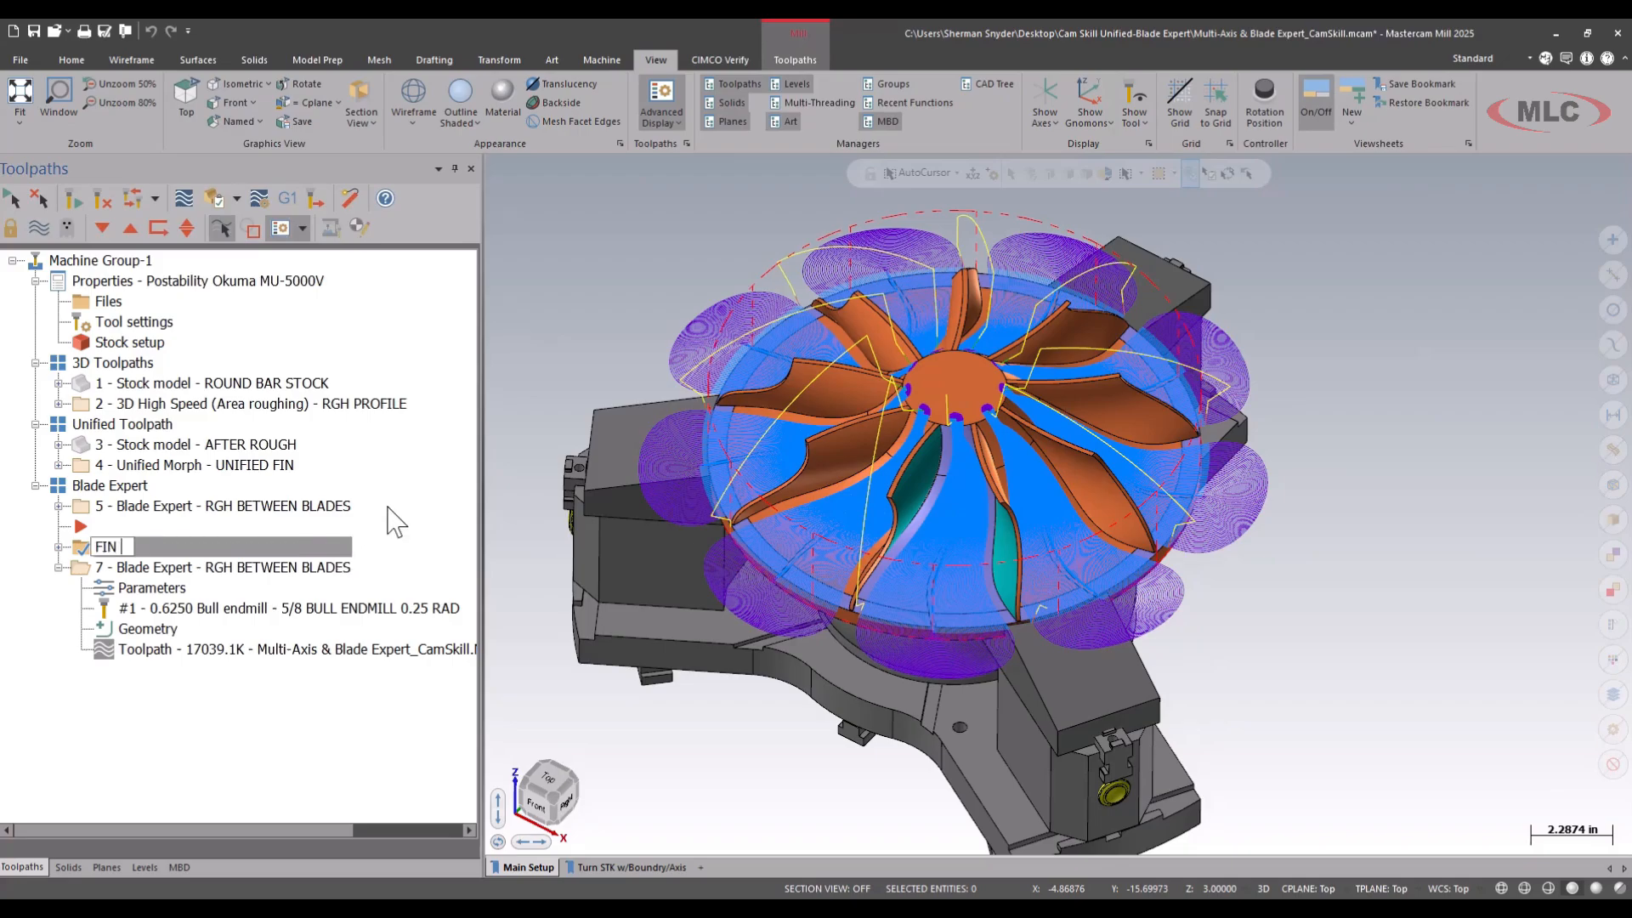
text(HUB)
key(Return)
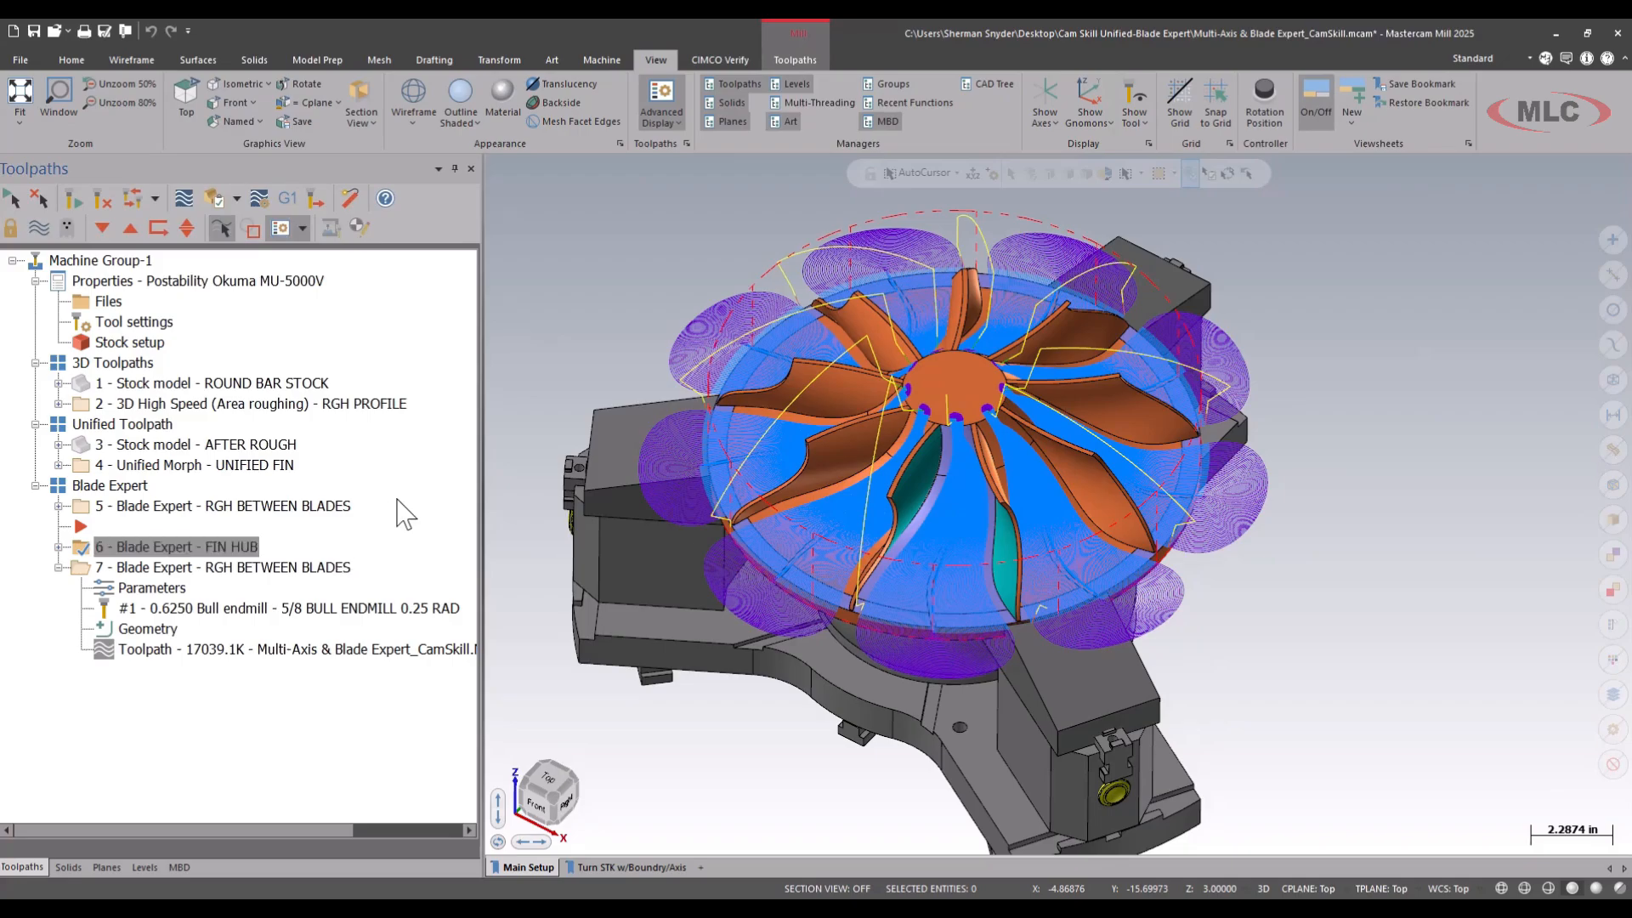
Rename the last Blade Expert operation, number 7, as FIN BLADES.
click(247, 567)
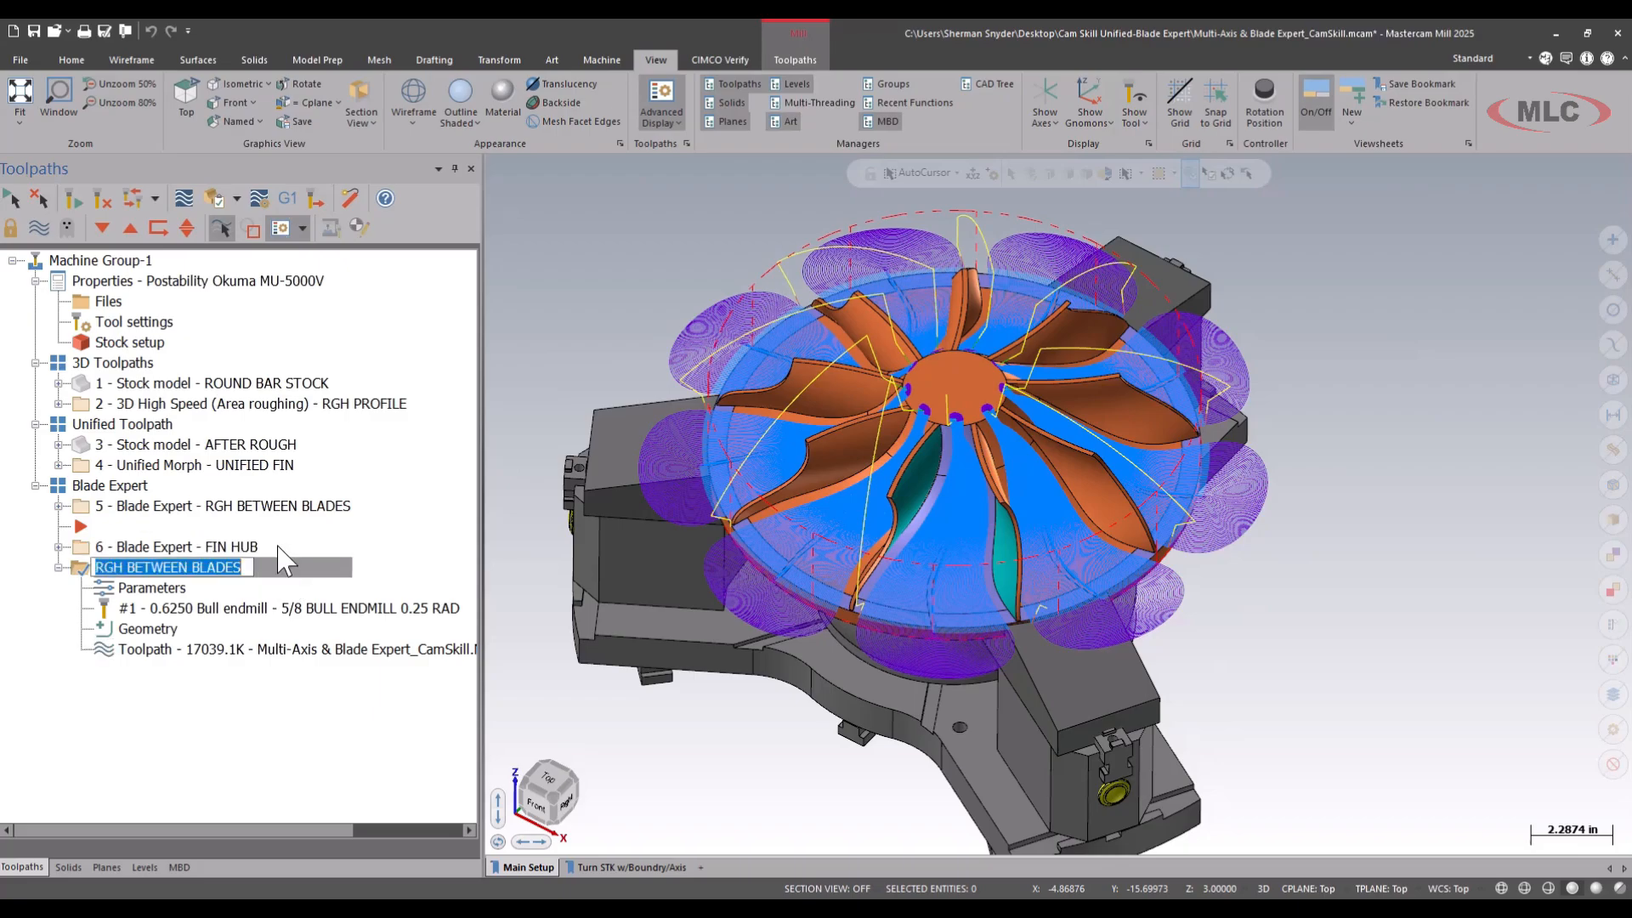
click(248, 569)
text(FIN BLADES)
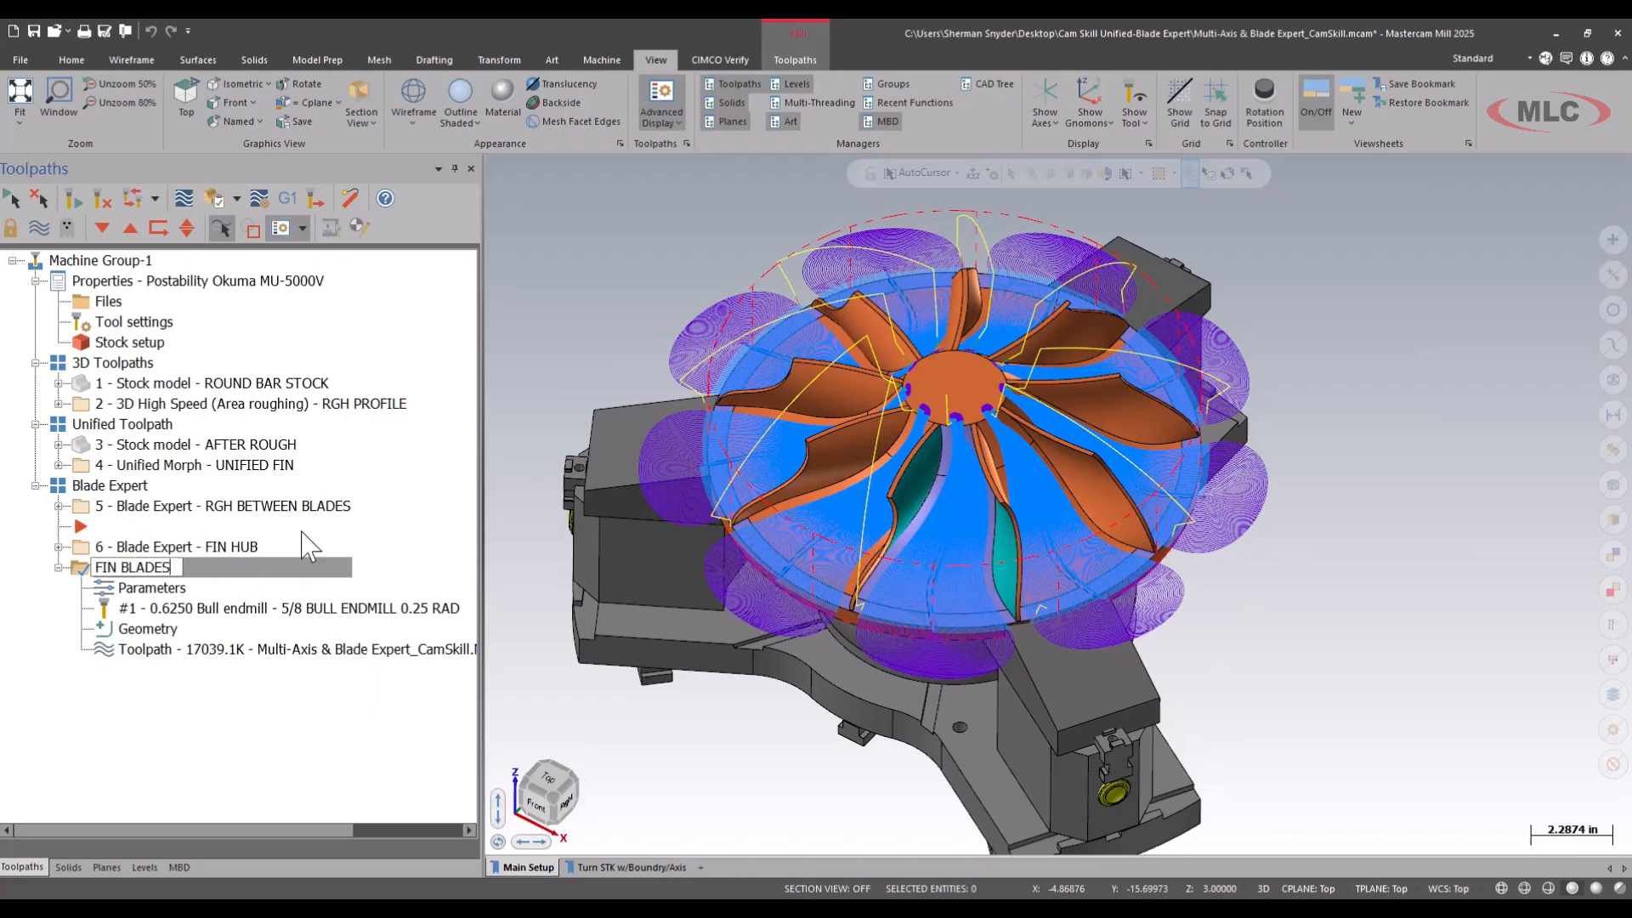
key(Return)
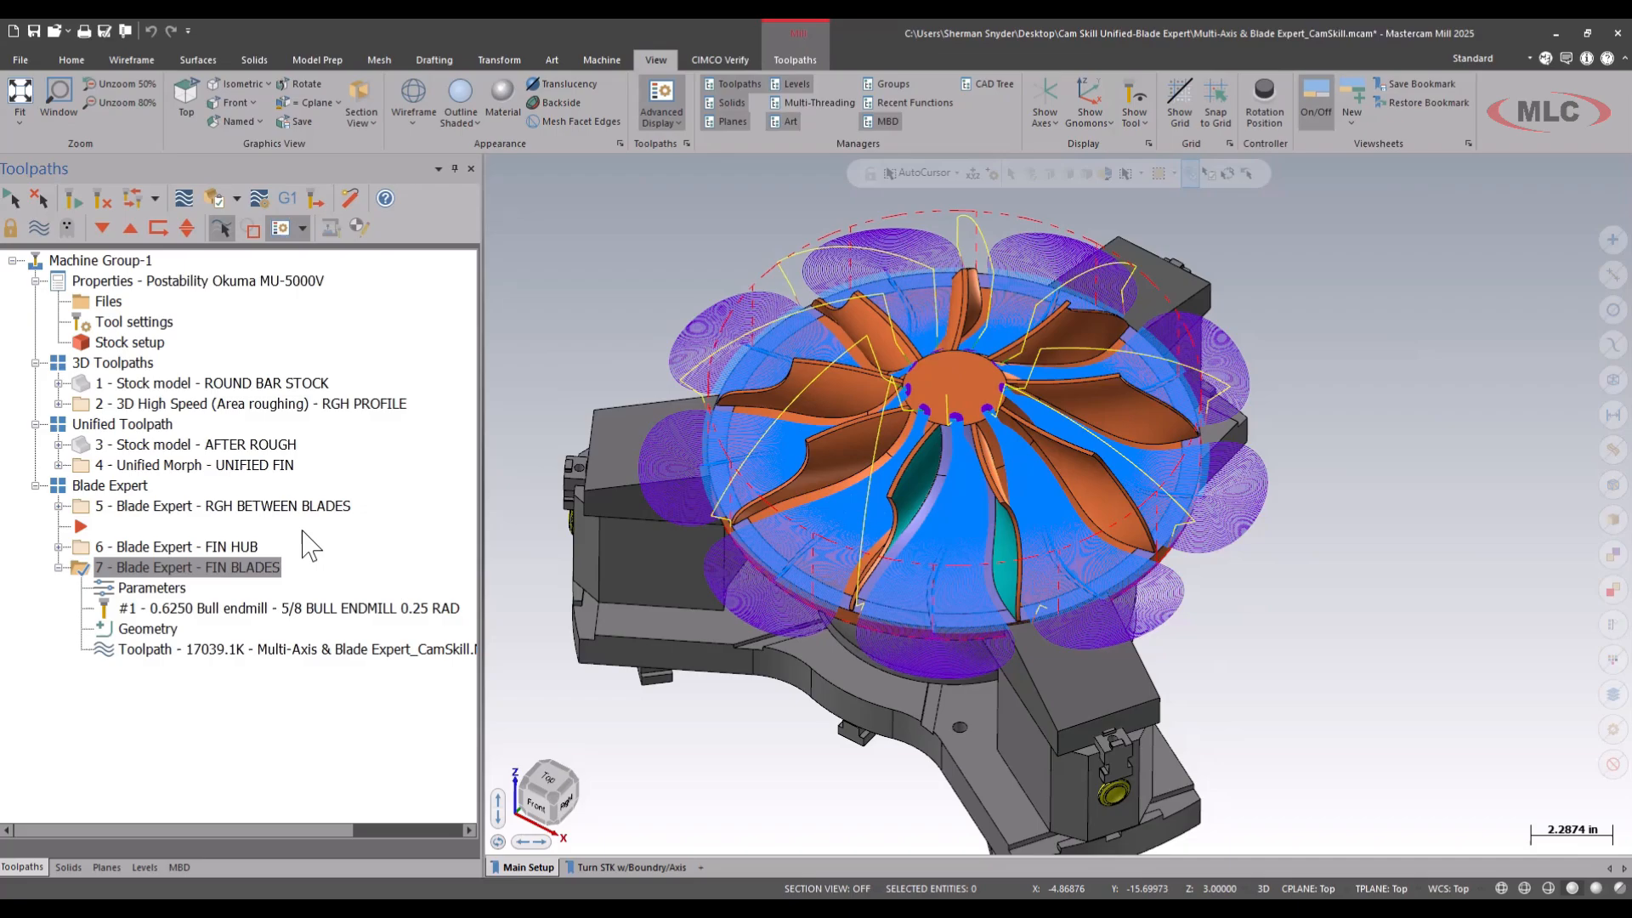
Set the FIN BLADES cut pattern to Blade finishing with a Pocket contour and the One way, start from leading edge sorting method.
click(147, 594)
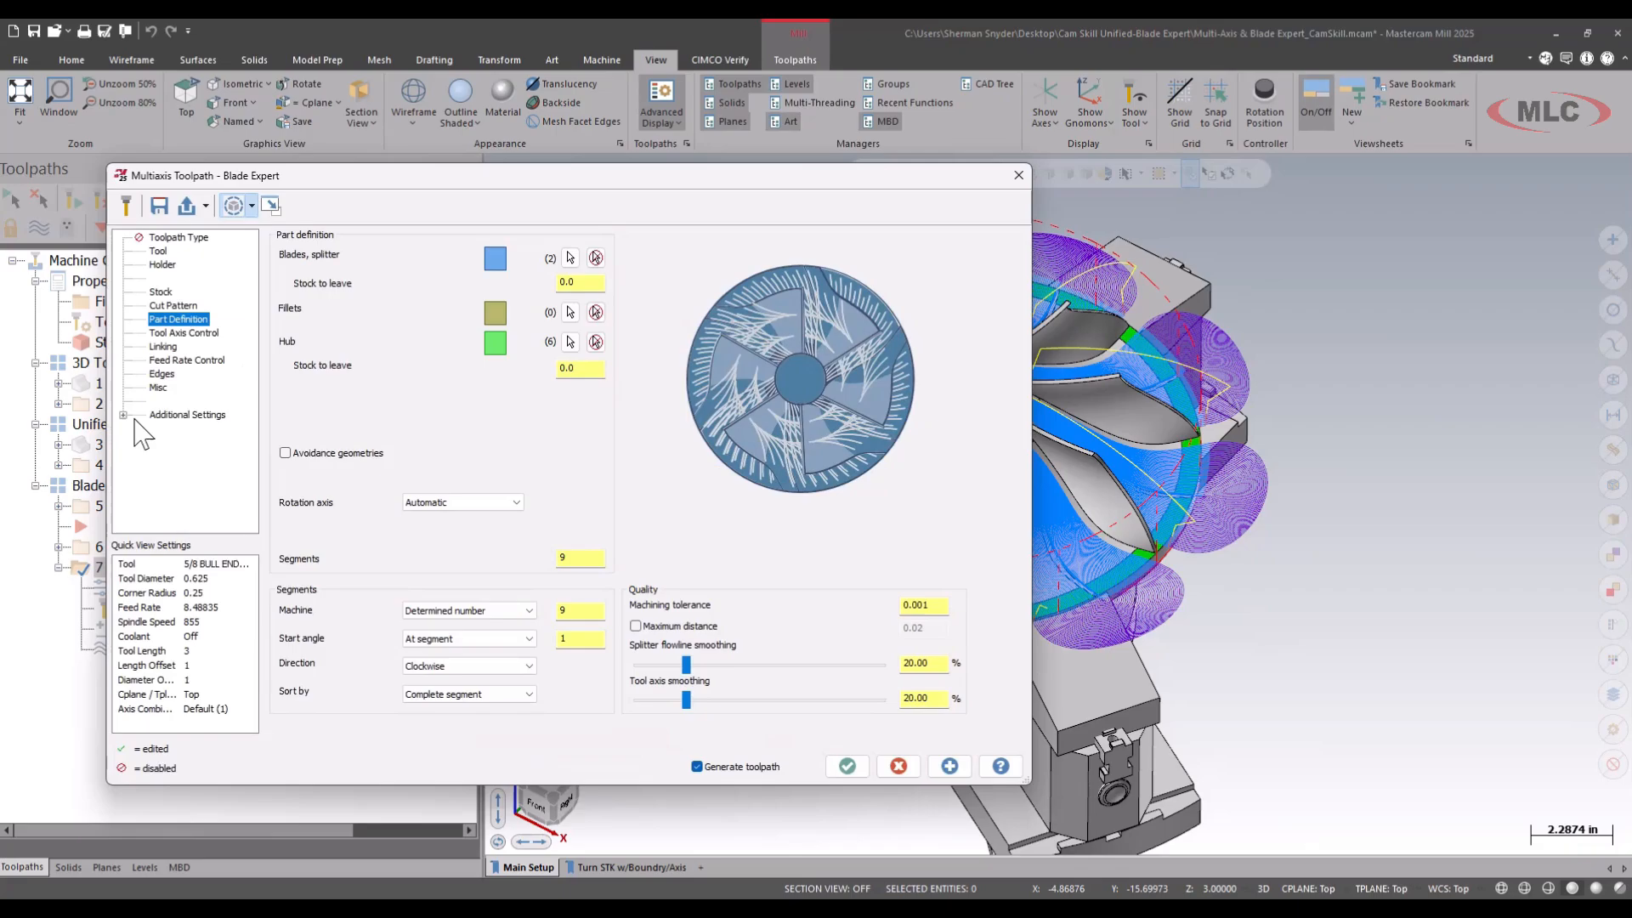
click(161, 306)
click(480, 284)
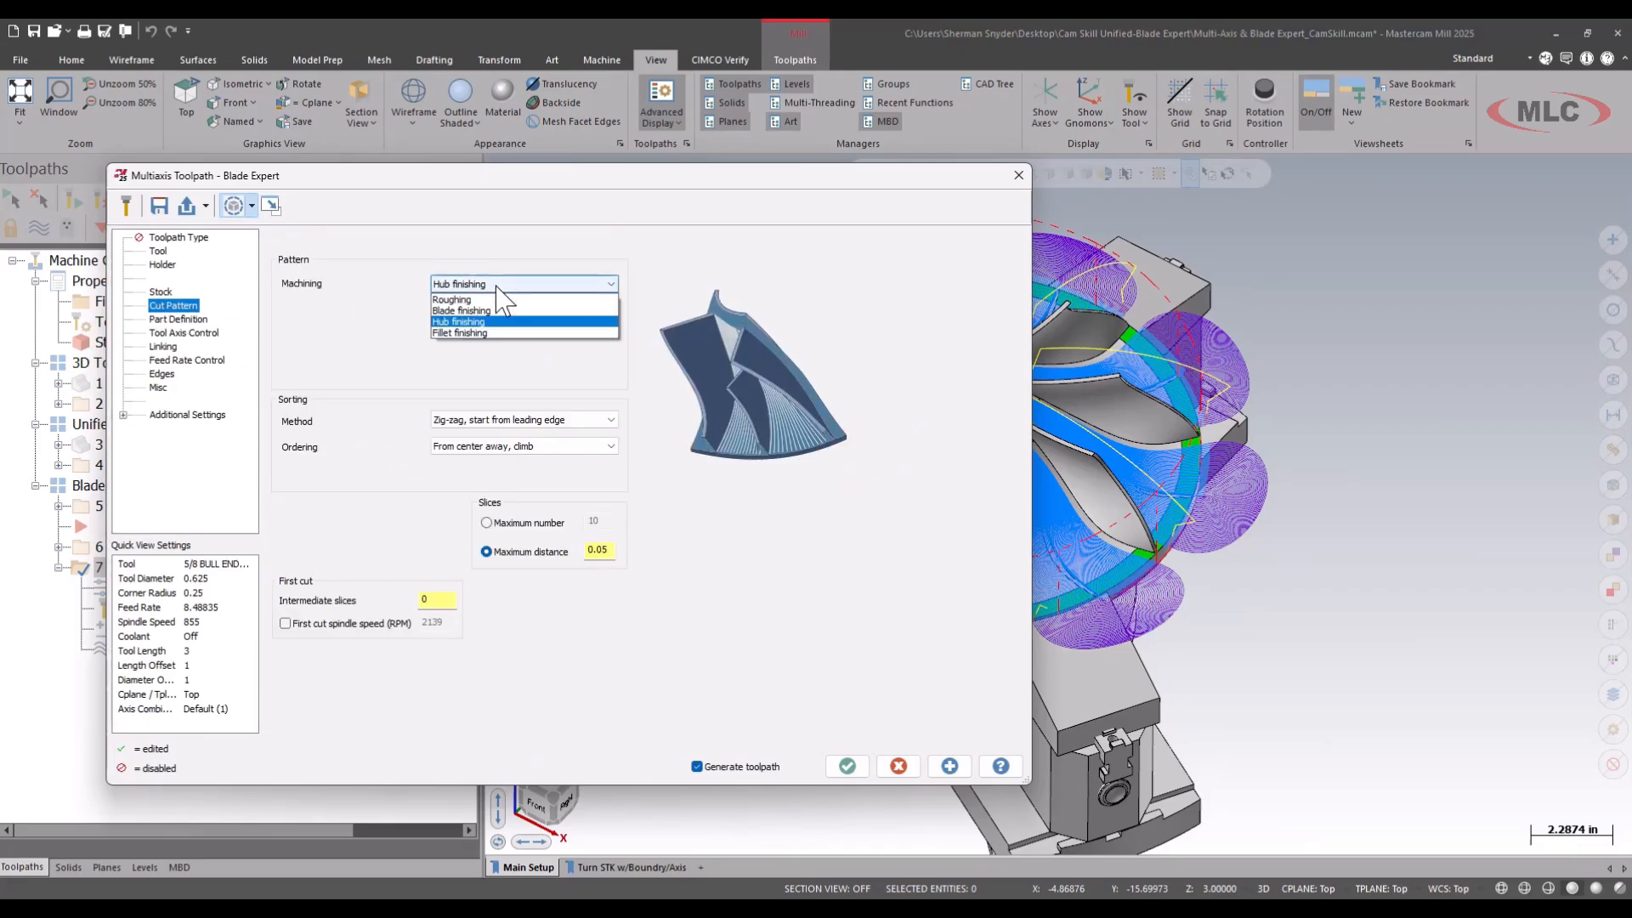
click(487, 311)
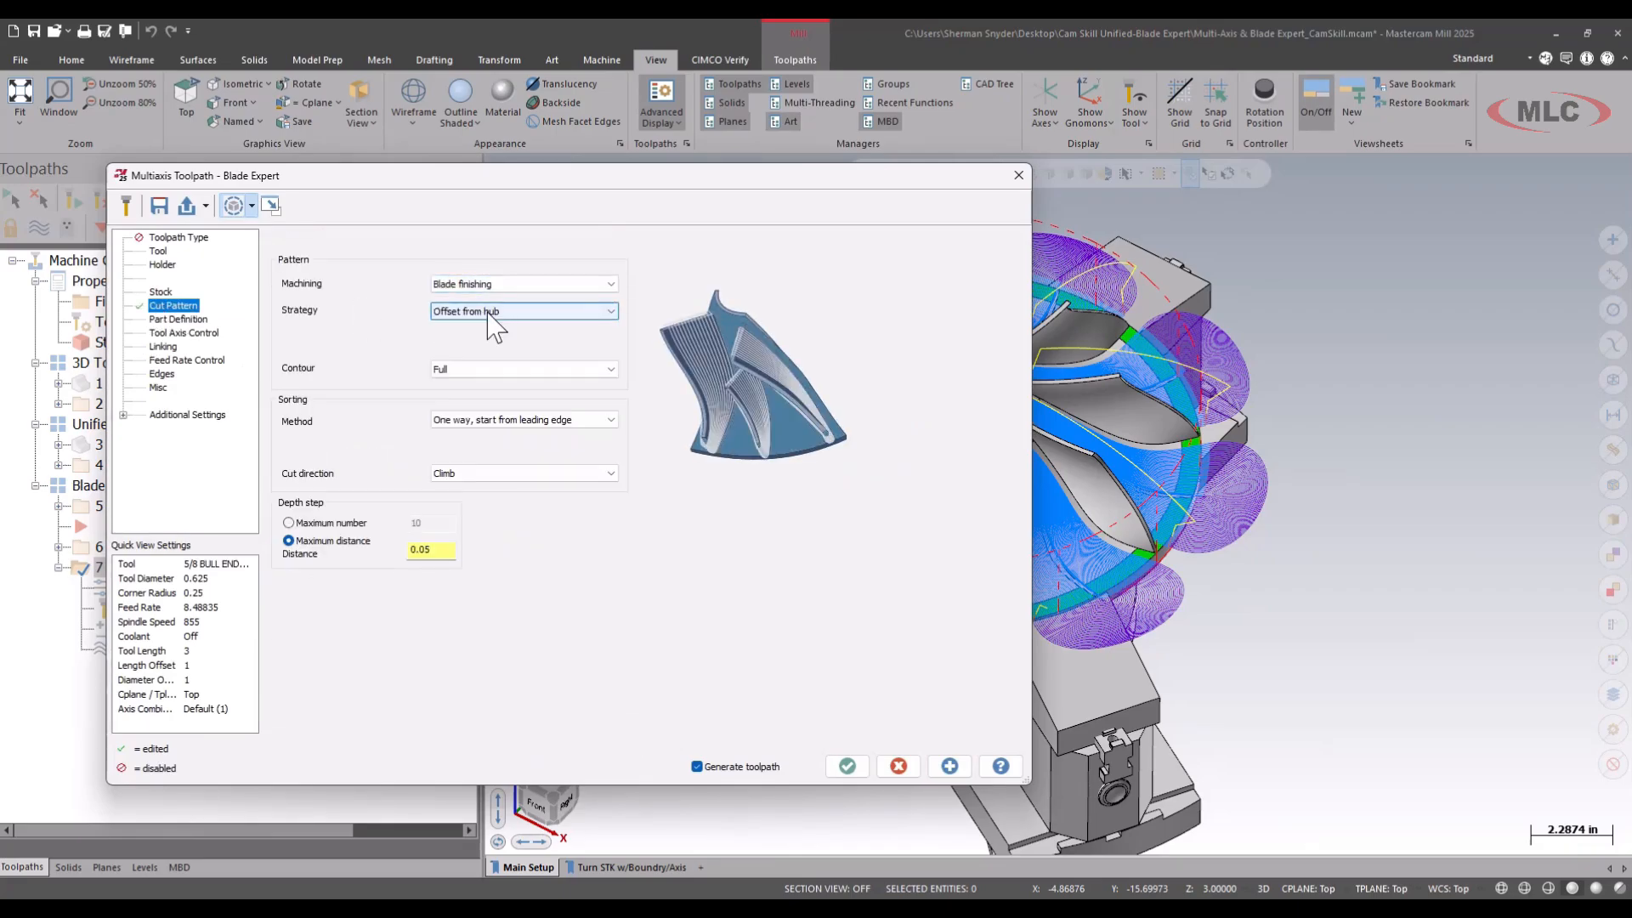
click(497, 370)
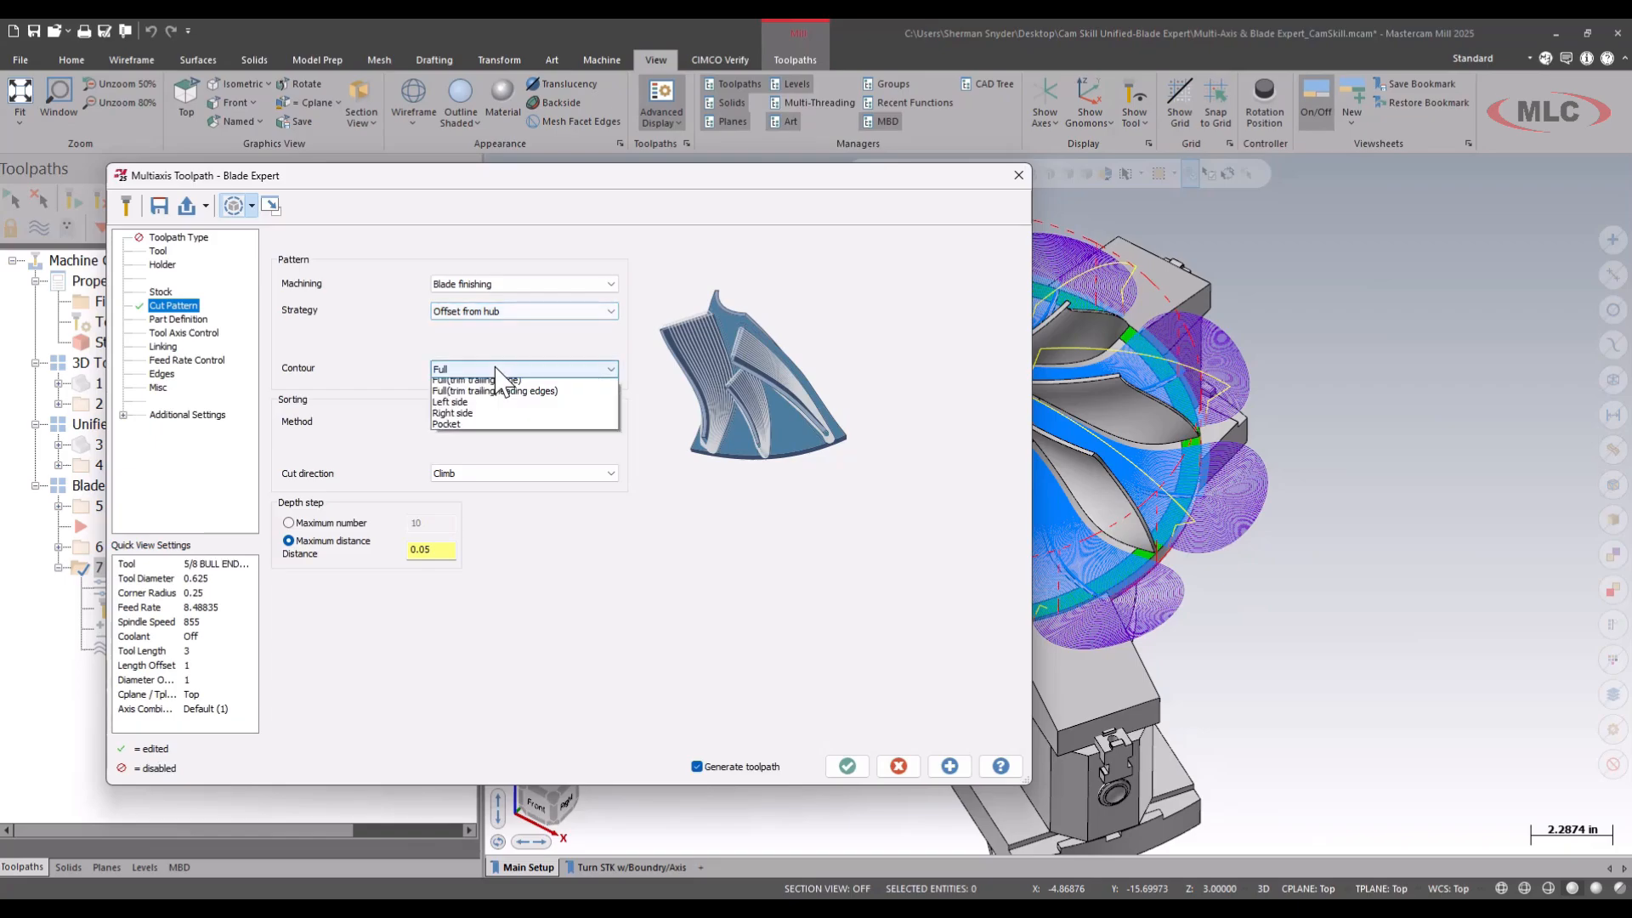
click(491, 440)
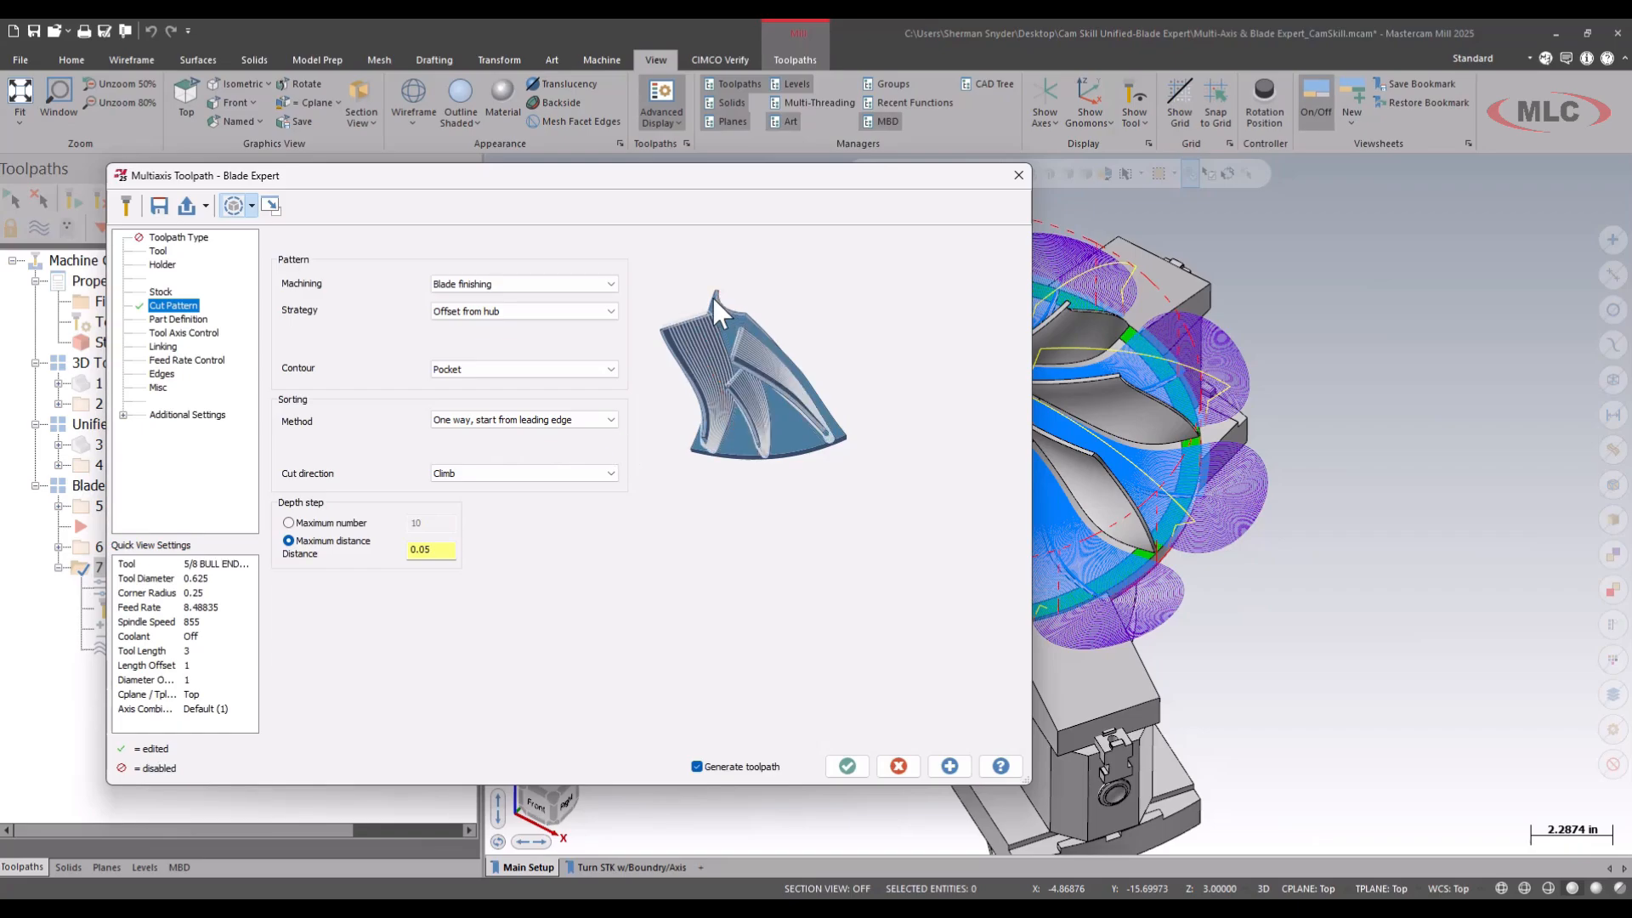
click(526, 420)
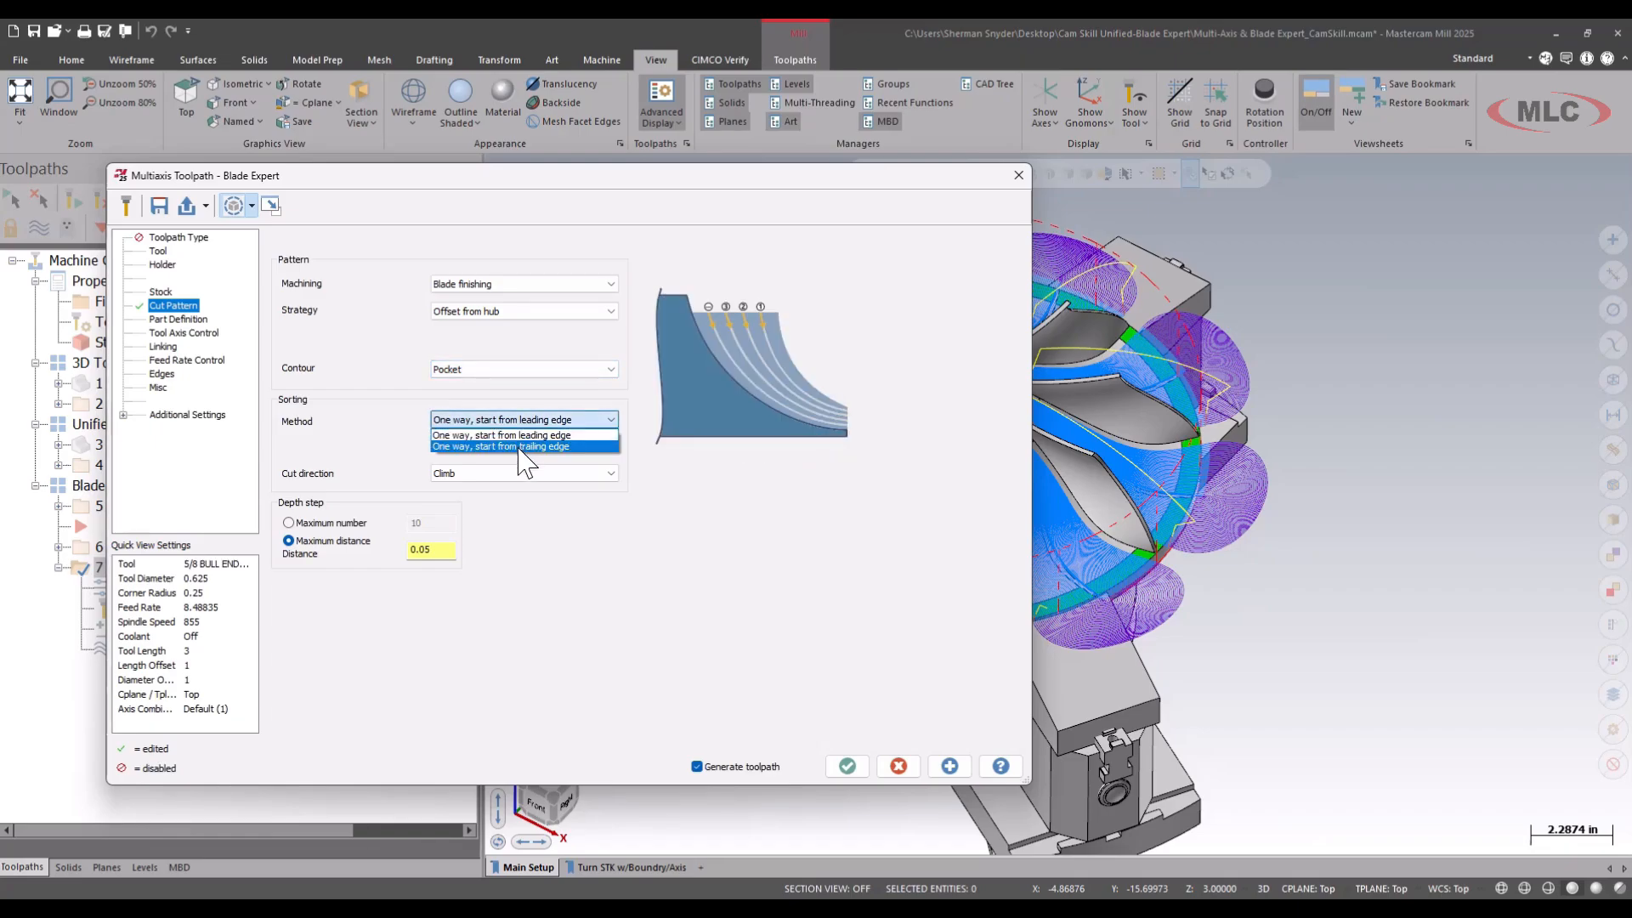
click(565, 437)
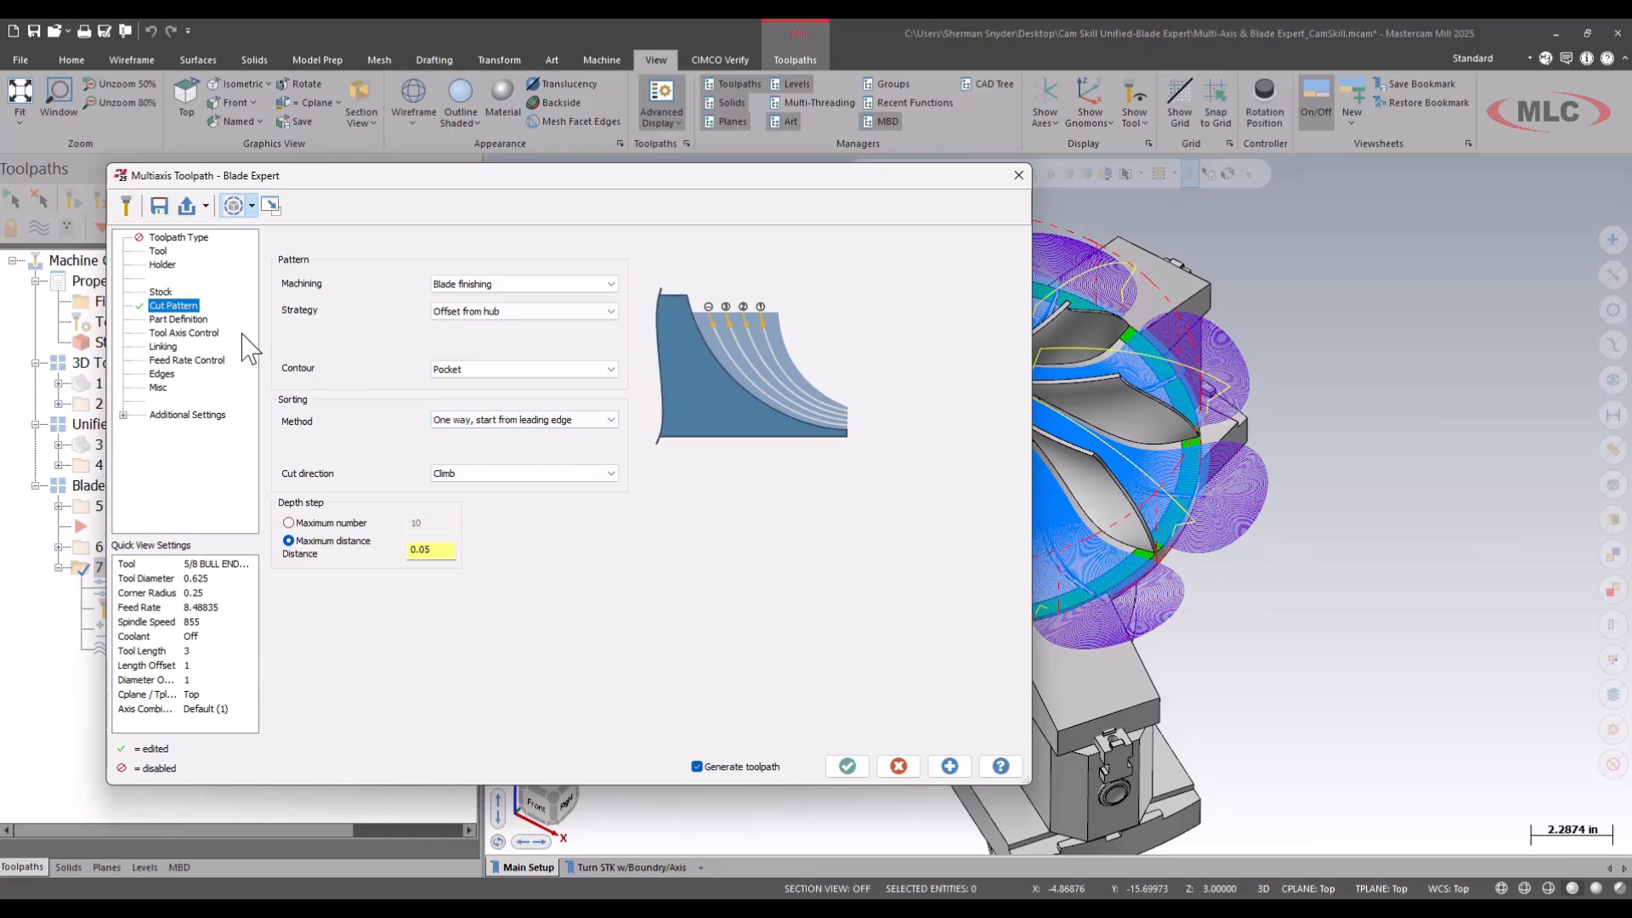
Check the blade, fillet and hub surfaces in the FIN BLADES part definition and try to generate the toolpath with the 5/8 bull endmill.
click(195, 320)
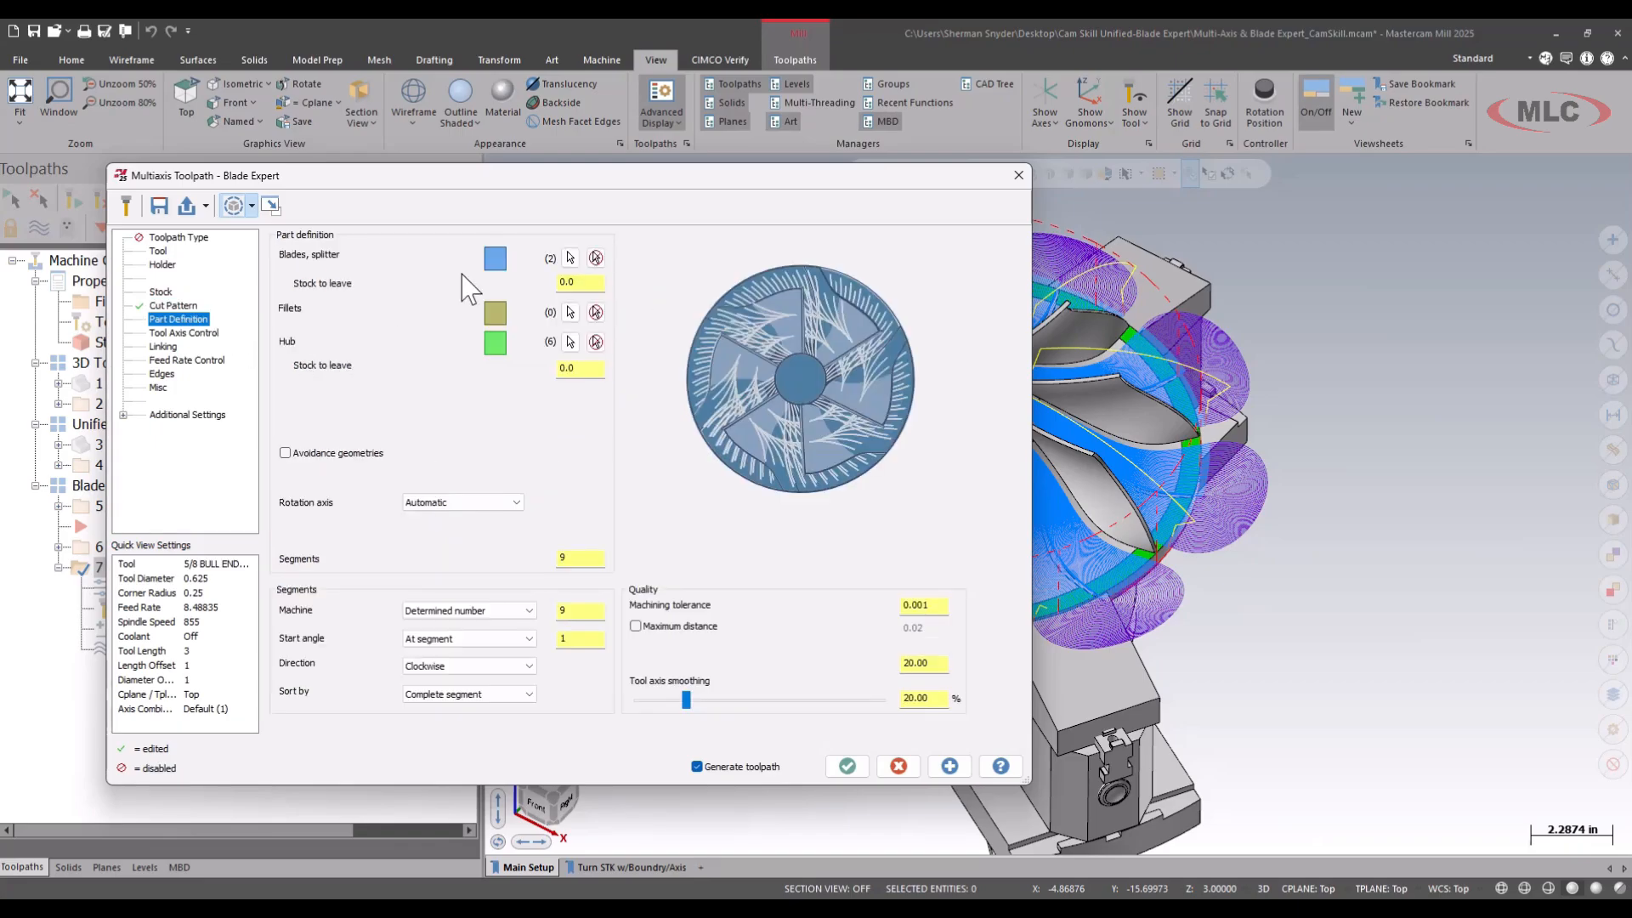
mouse_move(460, 212)
mouse_down()
mouse_move(459, 243)
mouse_move(546, 395)
mouse_move(600, 223)
mouse_move(459, 224)
mouse_up()
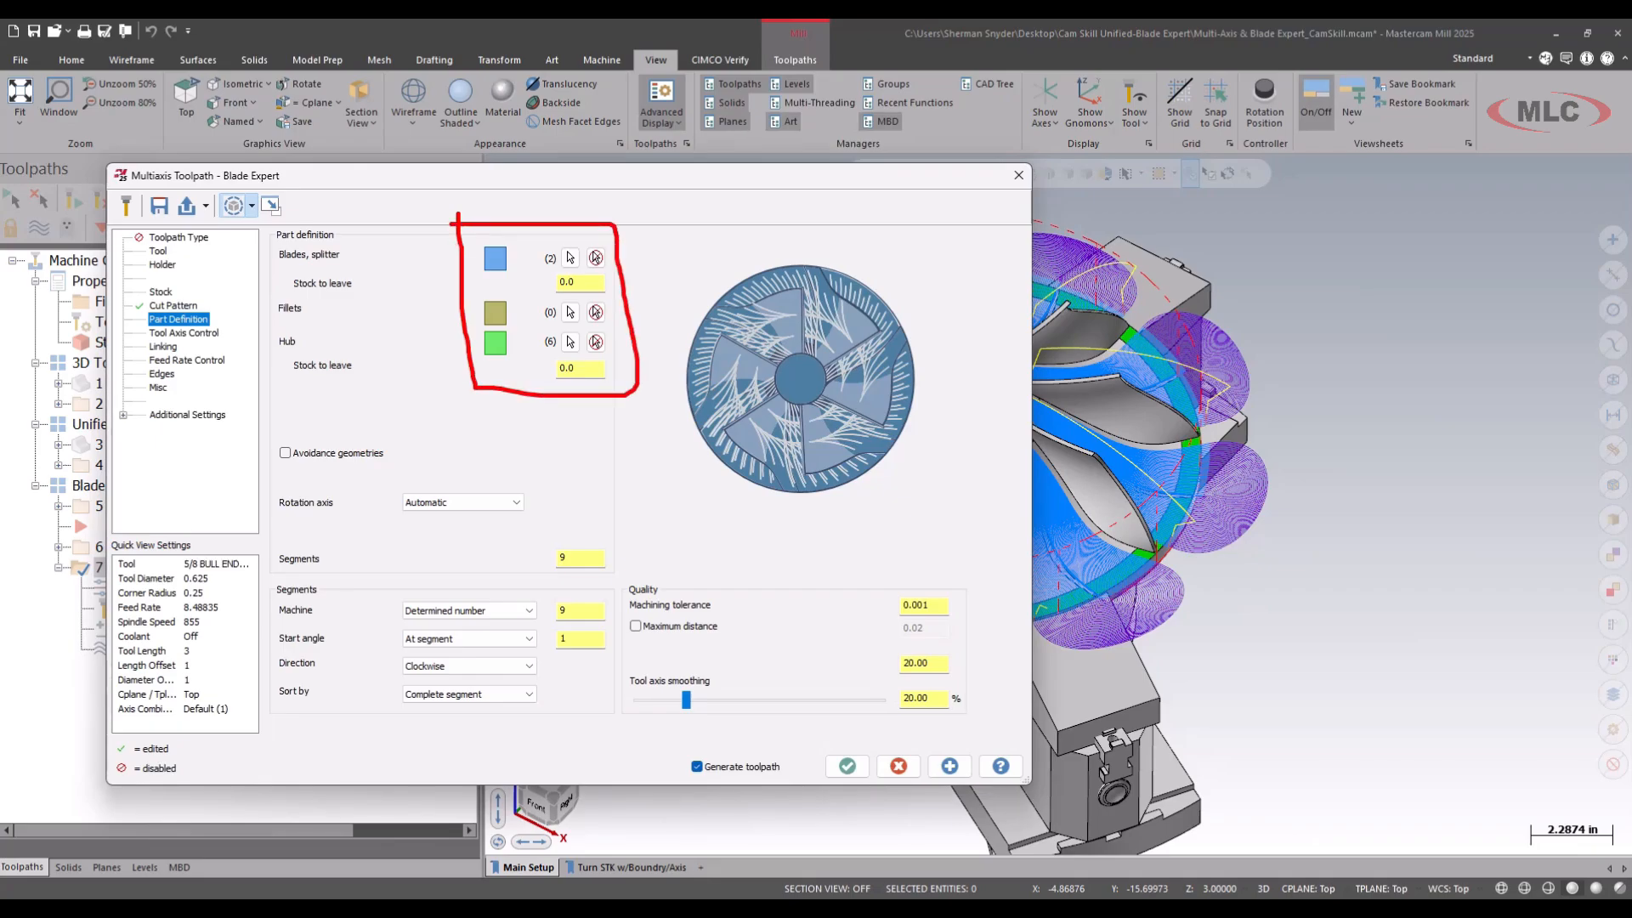
key(Escape)
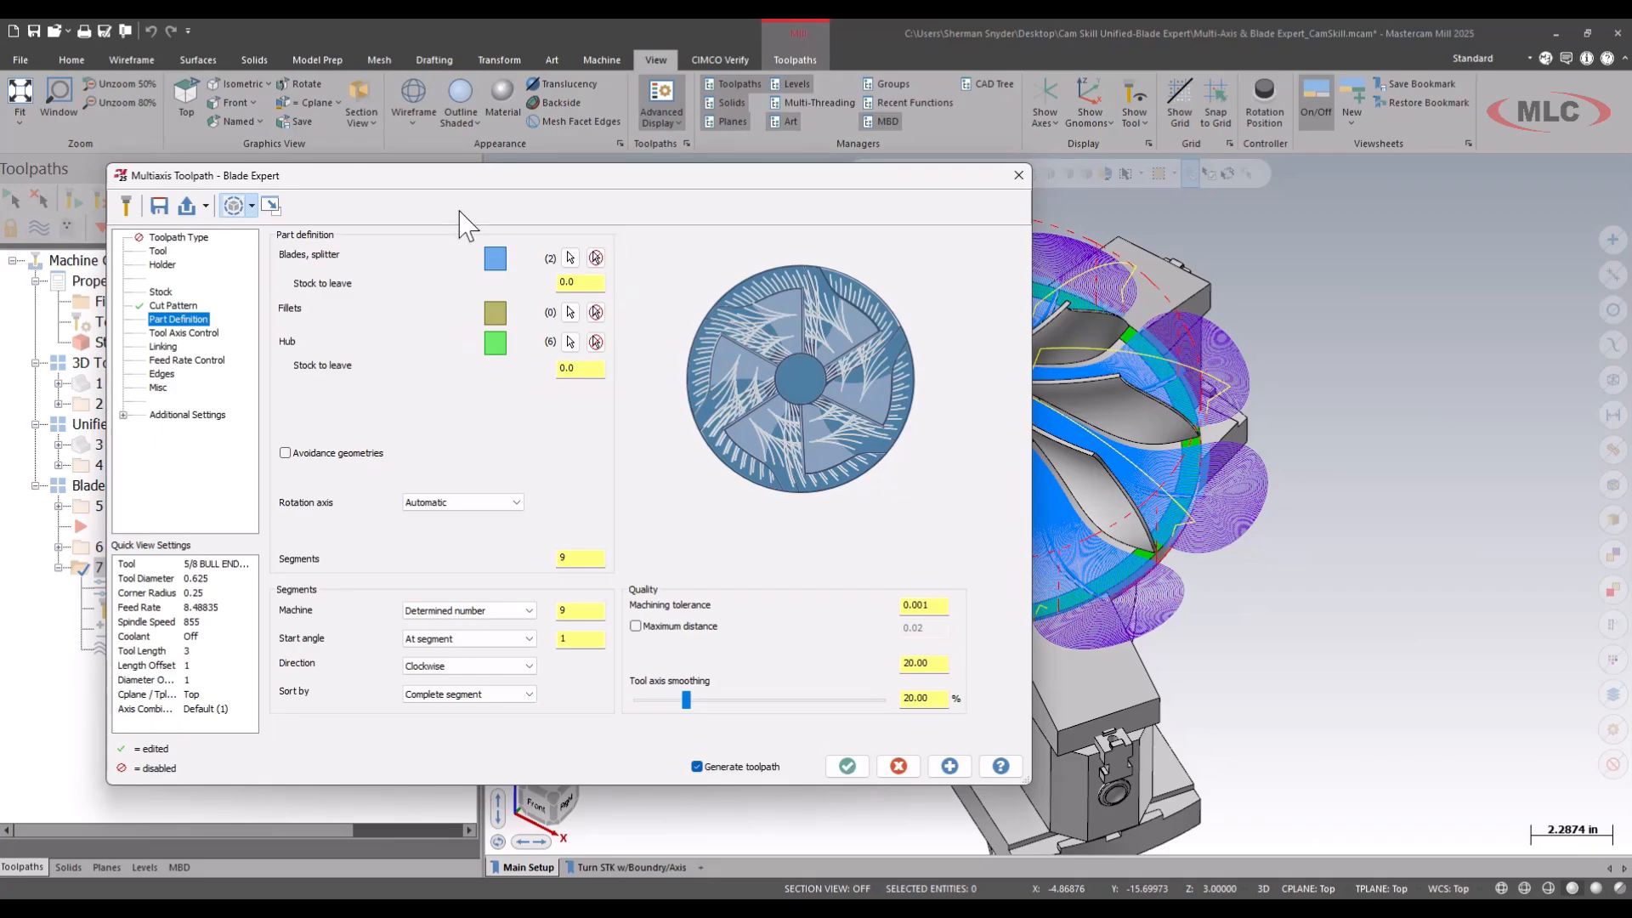
click(848, 768)
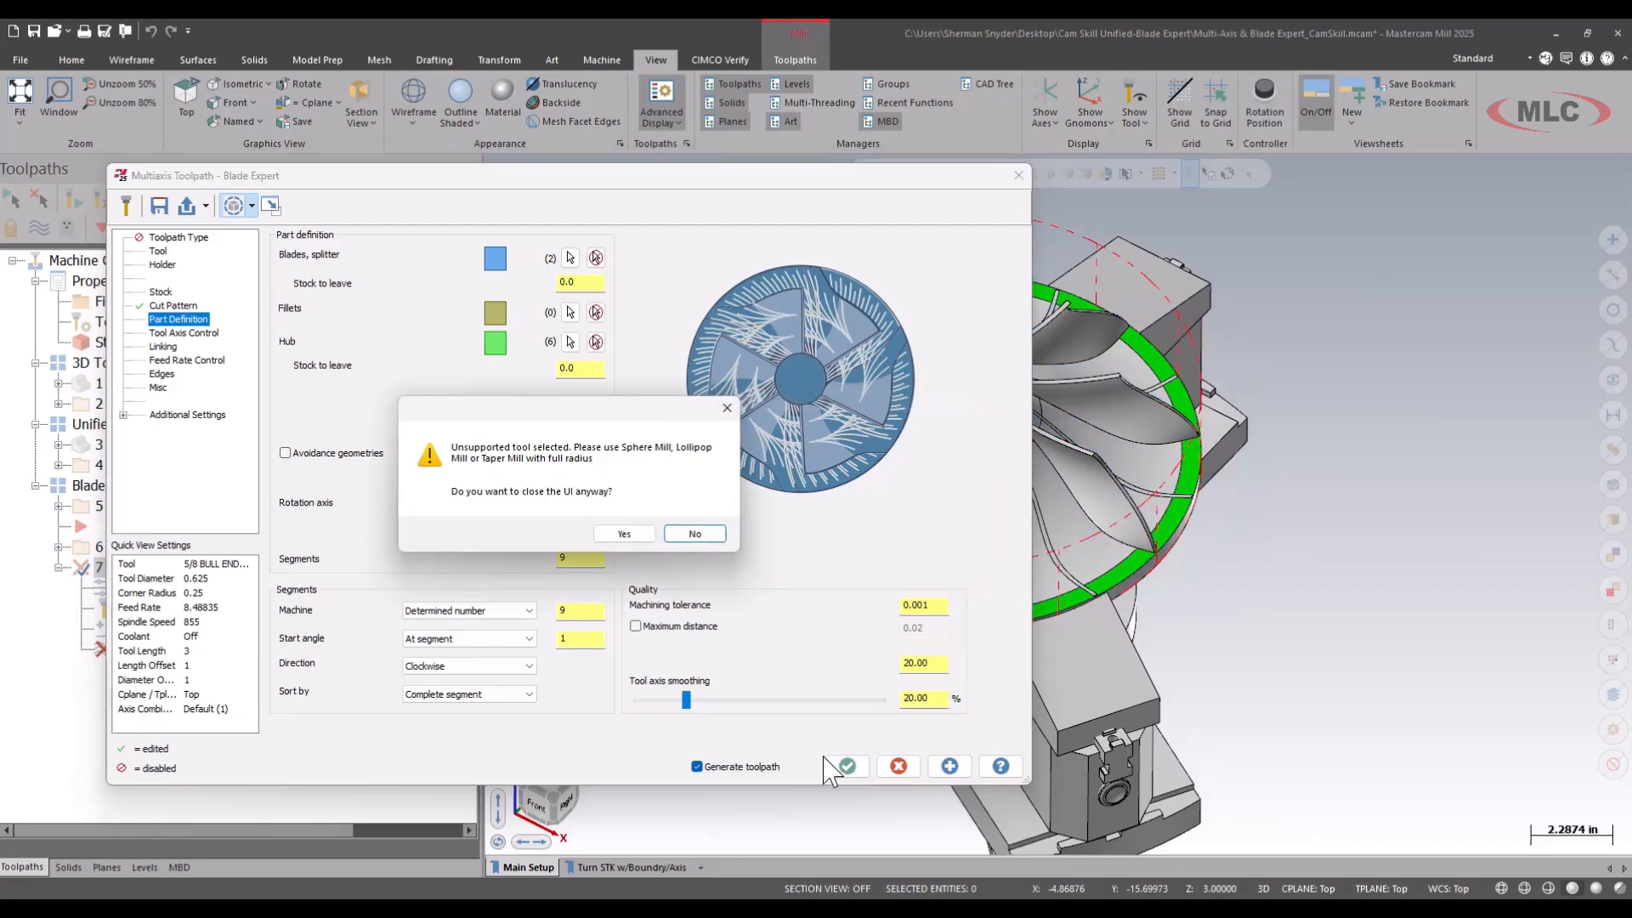
click(678, 534)
Assign the 3/8 BALL ENDMILL, tool 2, to the FIN BLADES operation and generate its toolpath.
click(153, 252)
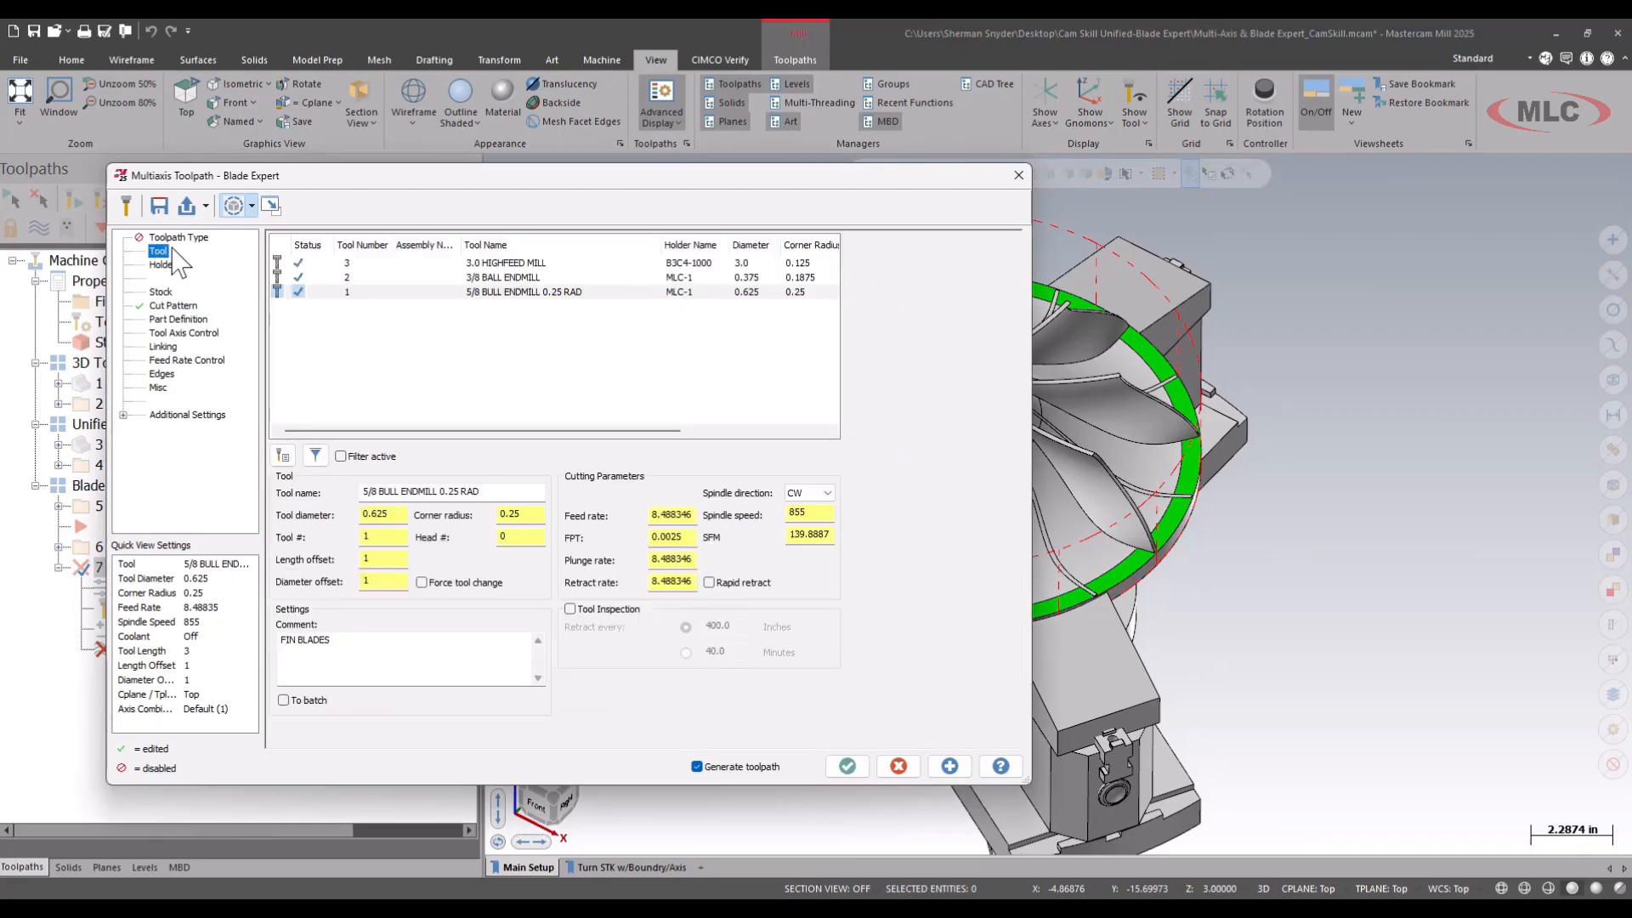
click(493, 278)
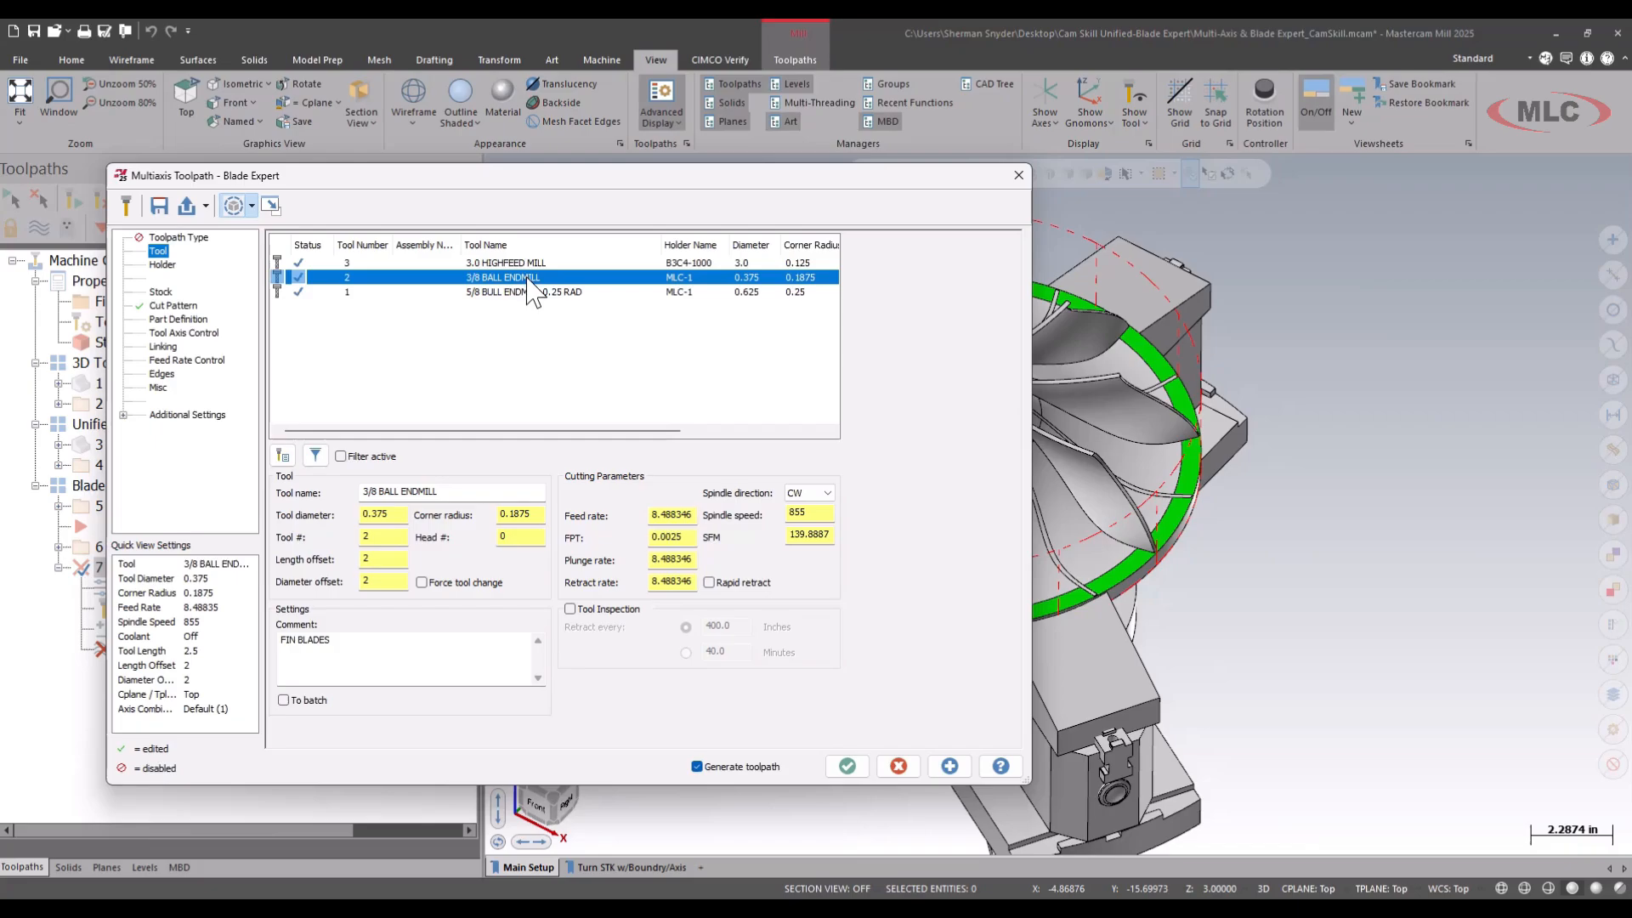
click(847, 766)
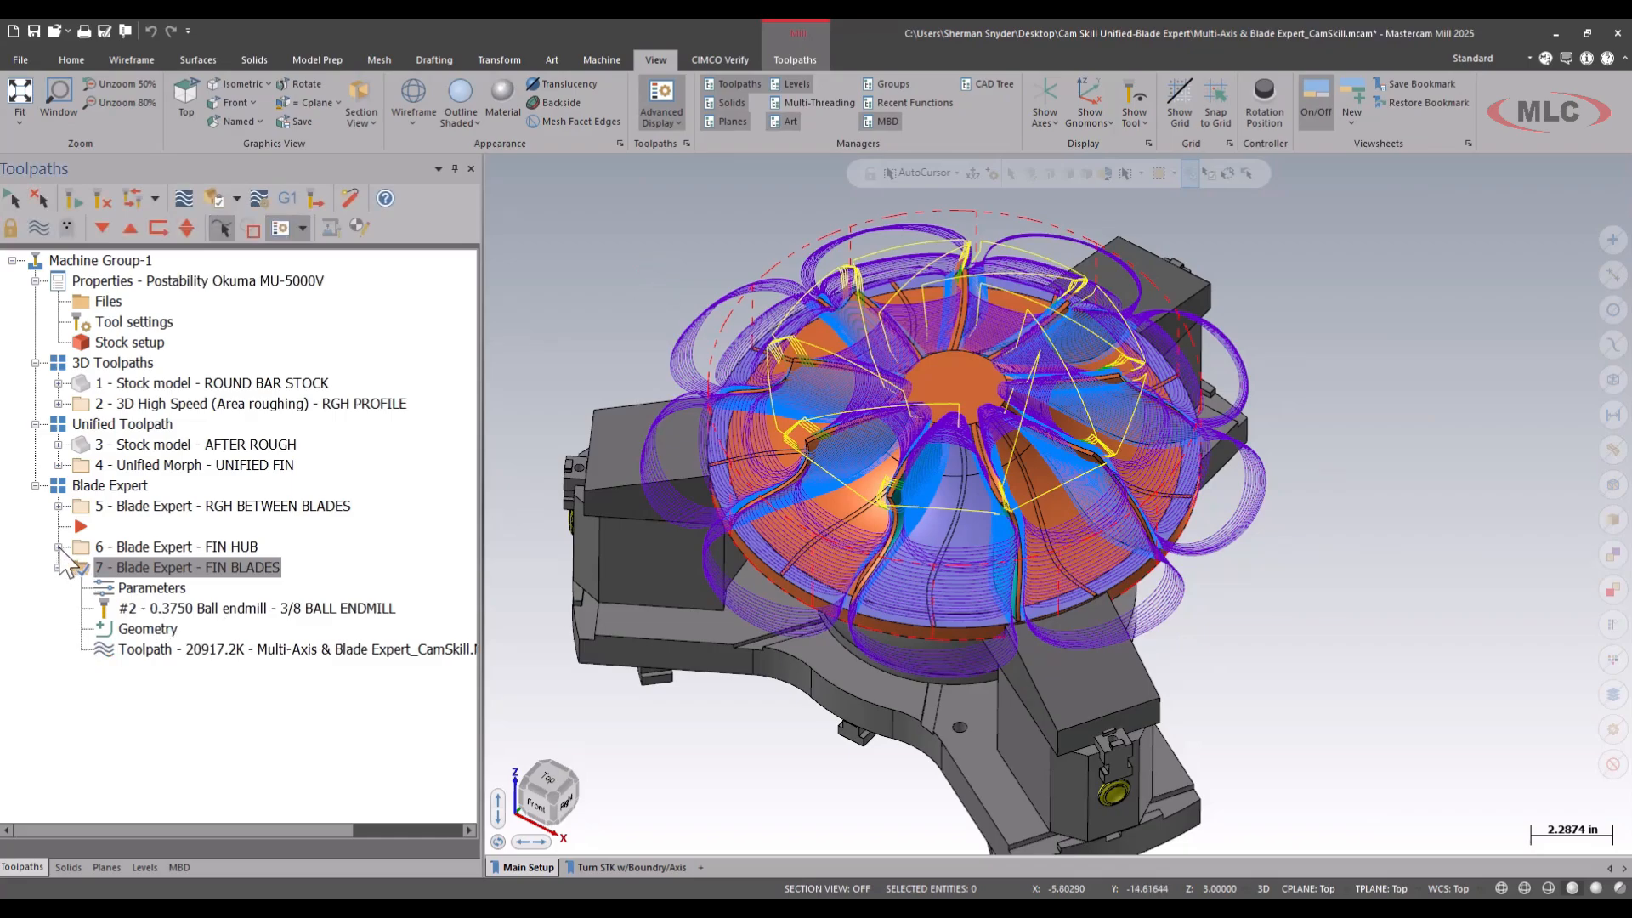
Change the FIN HUB operation's tool to the 3/8 BALL ENDMILL and regenerate its toolpath.
click(58, 547)
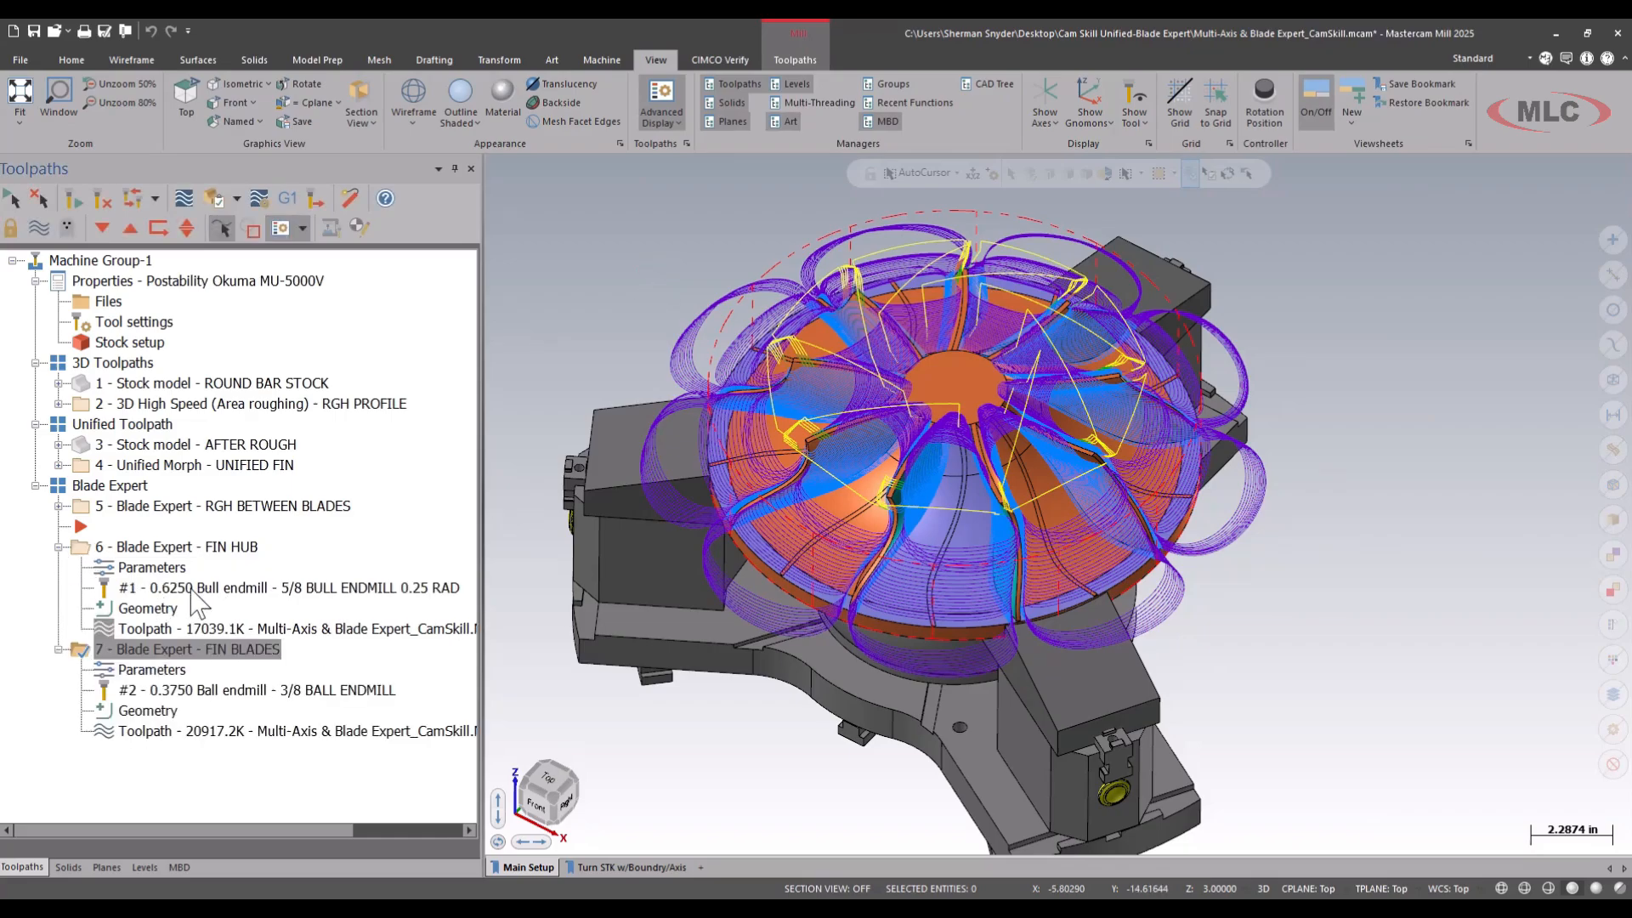
click(168, 573)
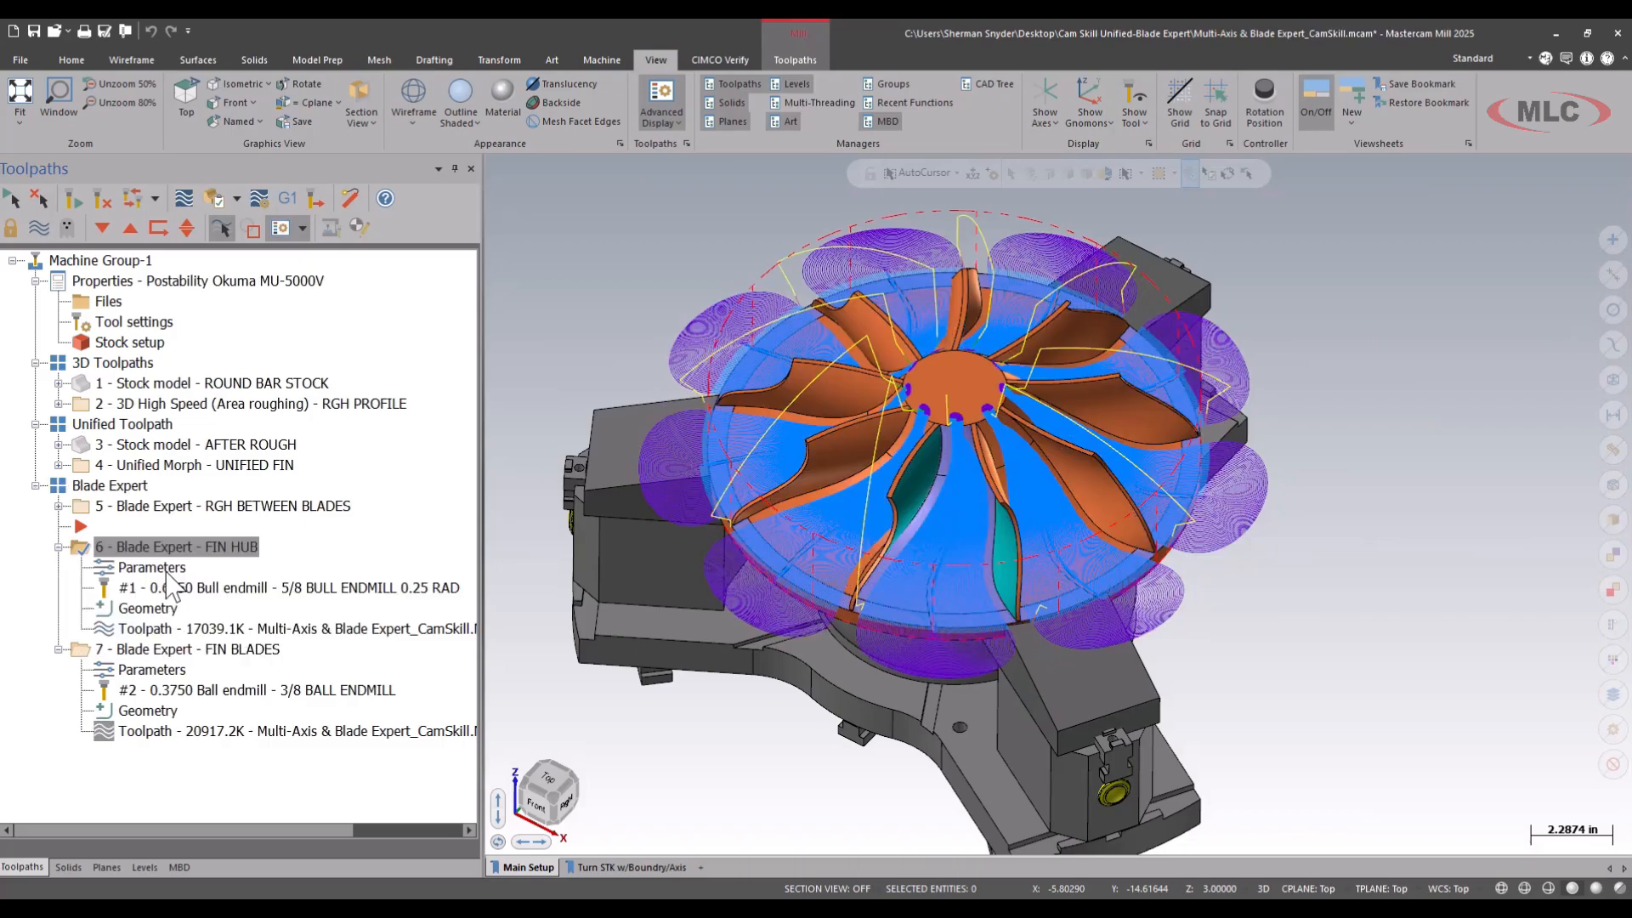
click(355, 202)
click(160, 254)
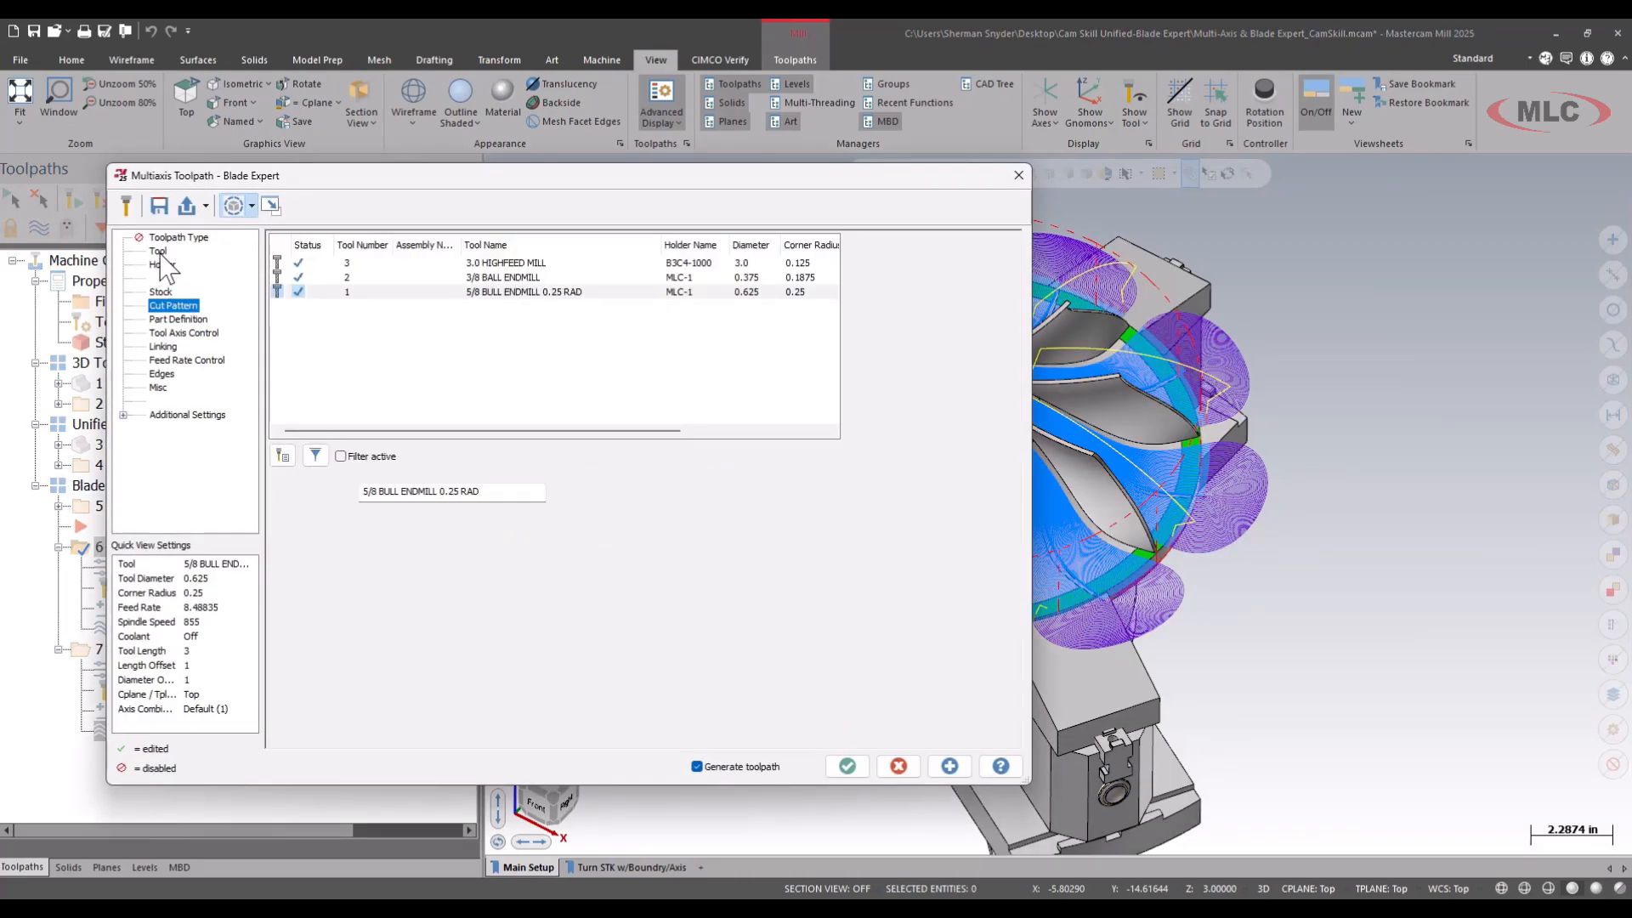
click(508, 278)
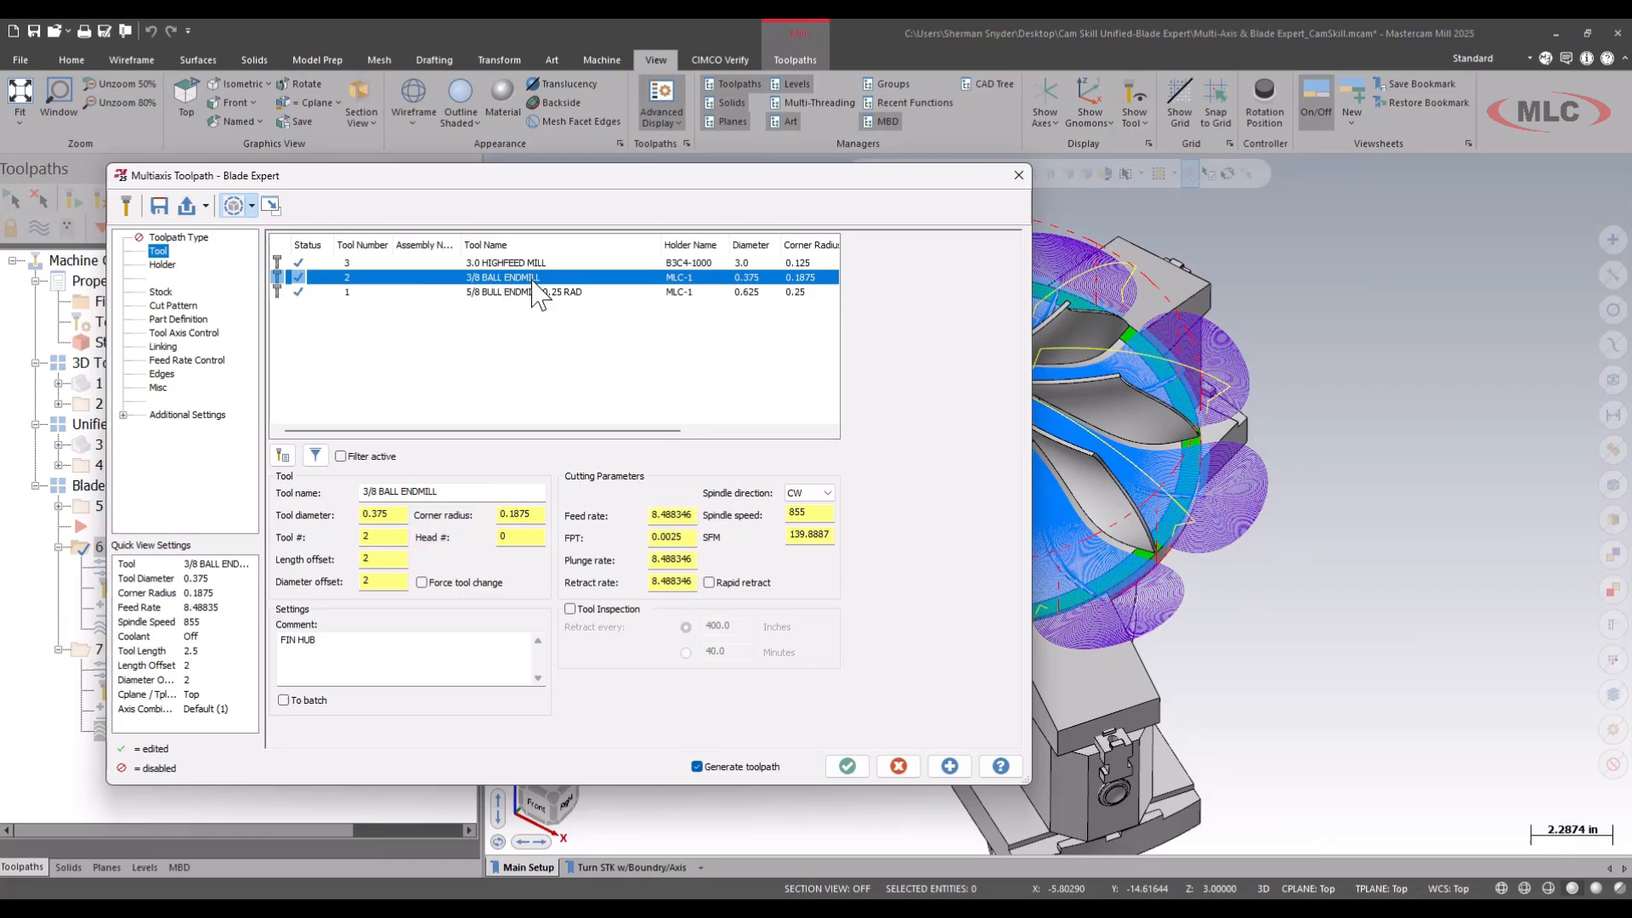
click(847, 766)
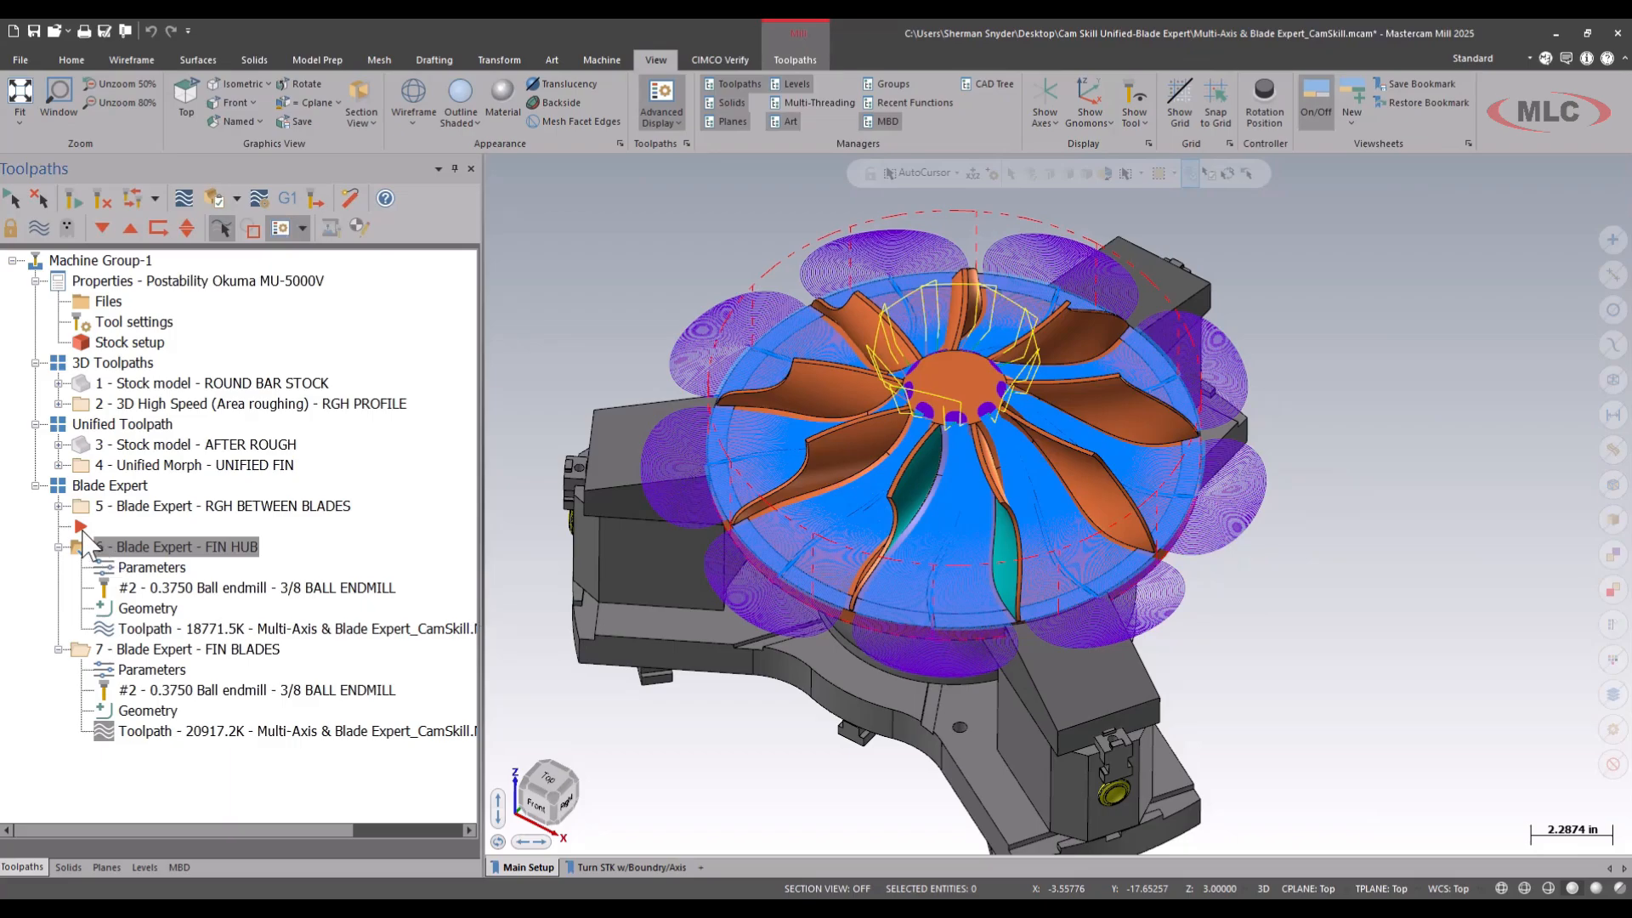
Move the insert position below FIN BLADES and collapse both finishing operations in the toolpath tree.
click(141, 649)
click(58, 546)
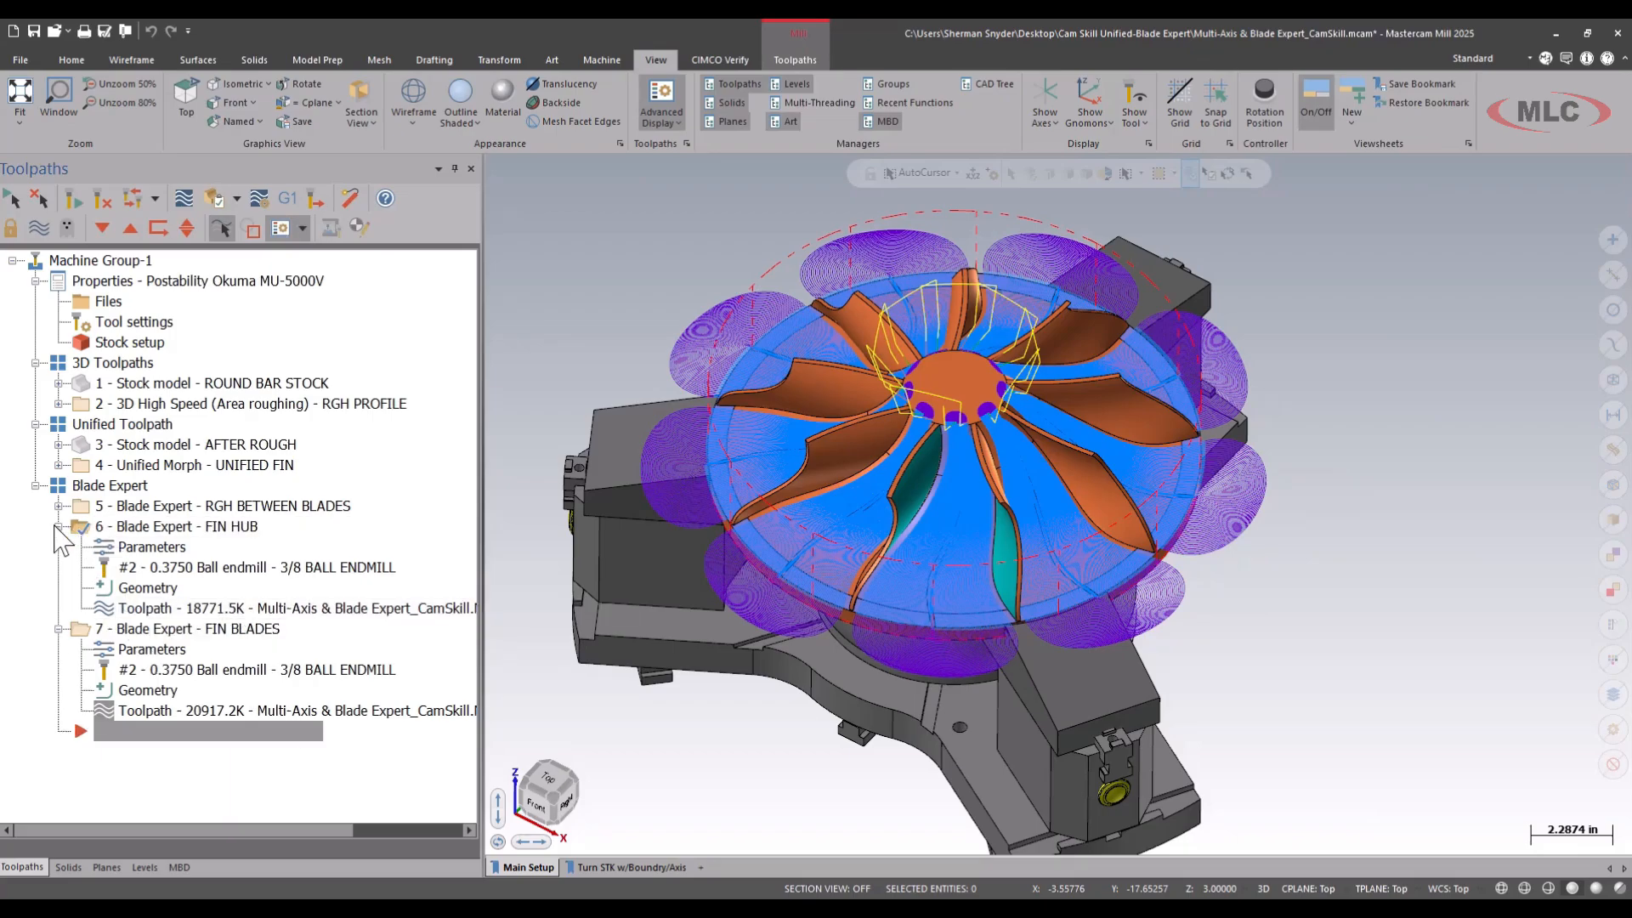
click(57, 547)
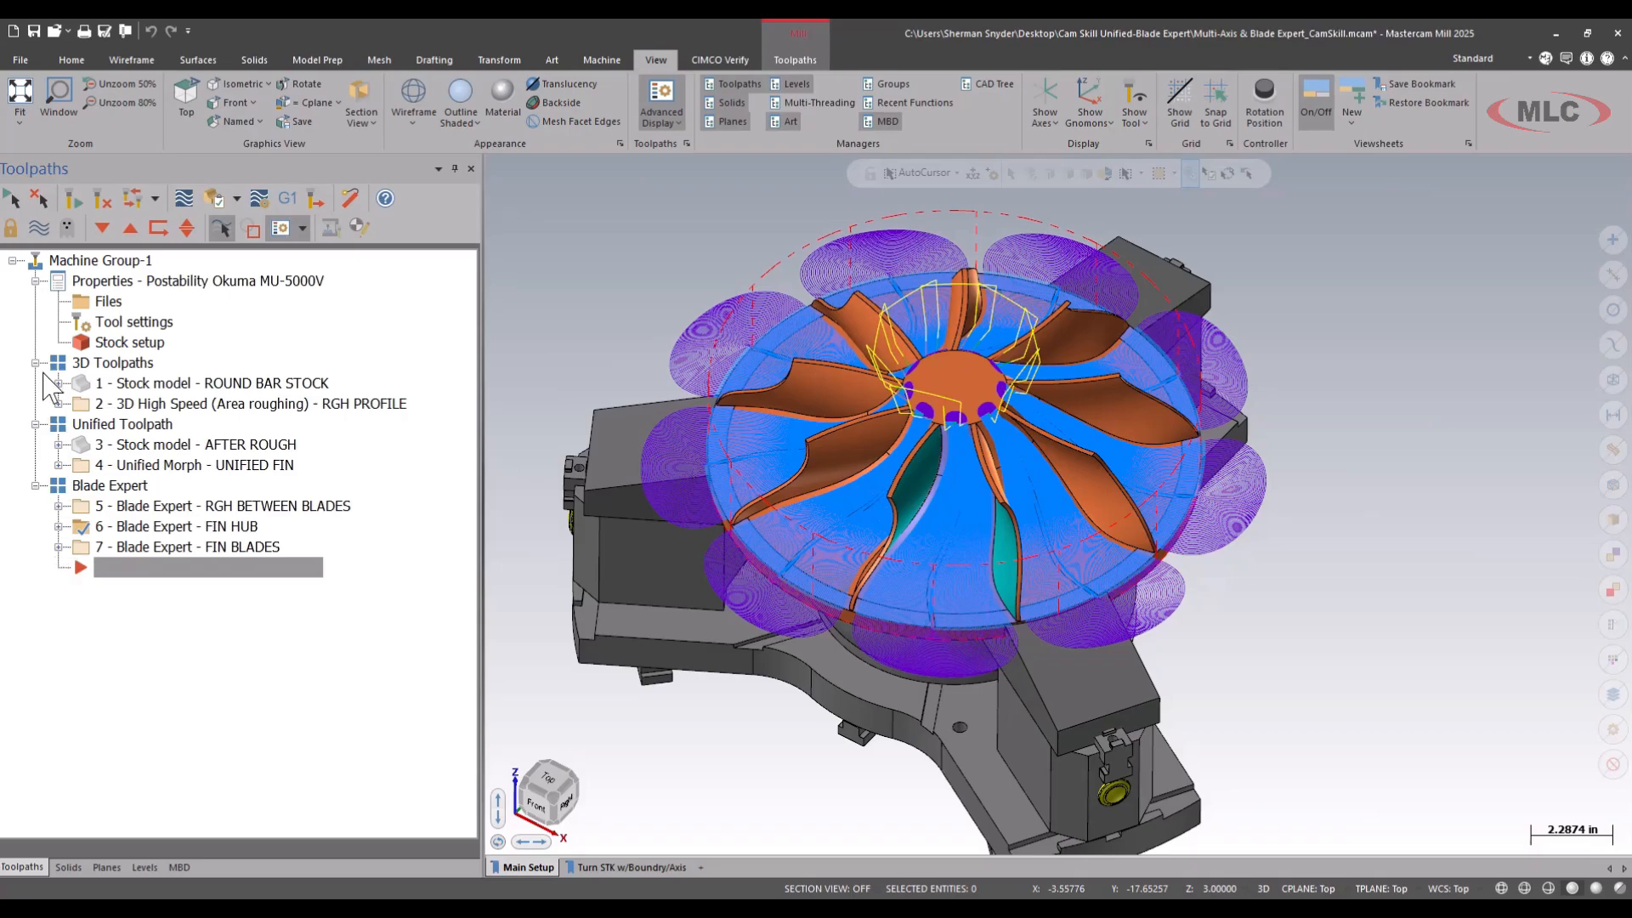
Save the file and launch the machine simulation for all operations in Machine Group-1.
click(33, 32)
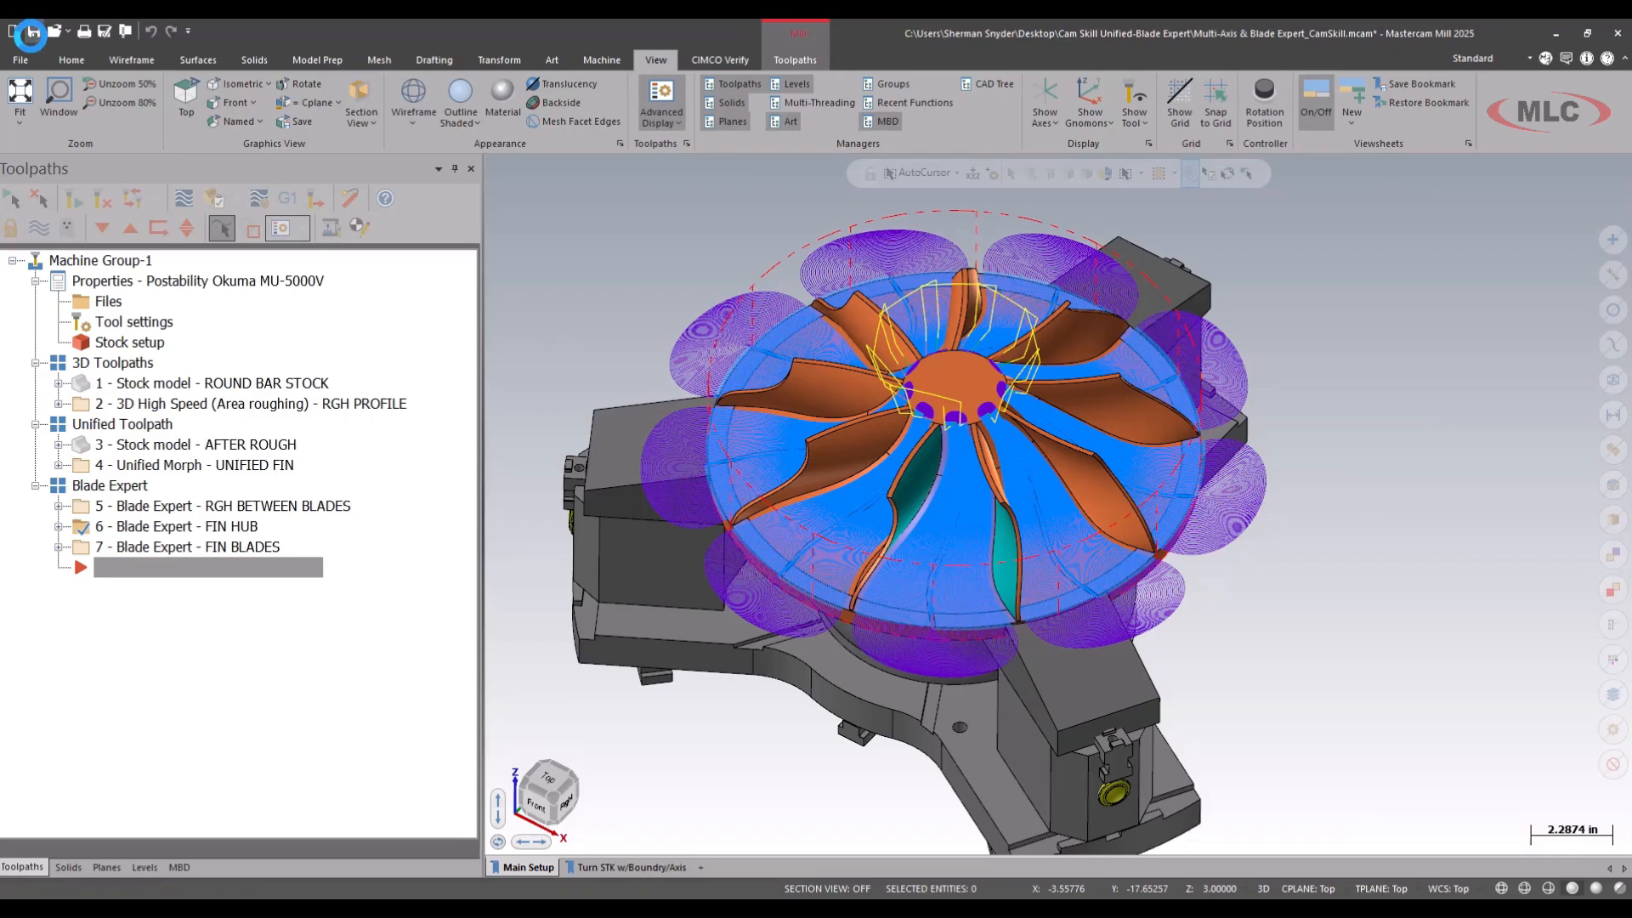
click(114, 261)
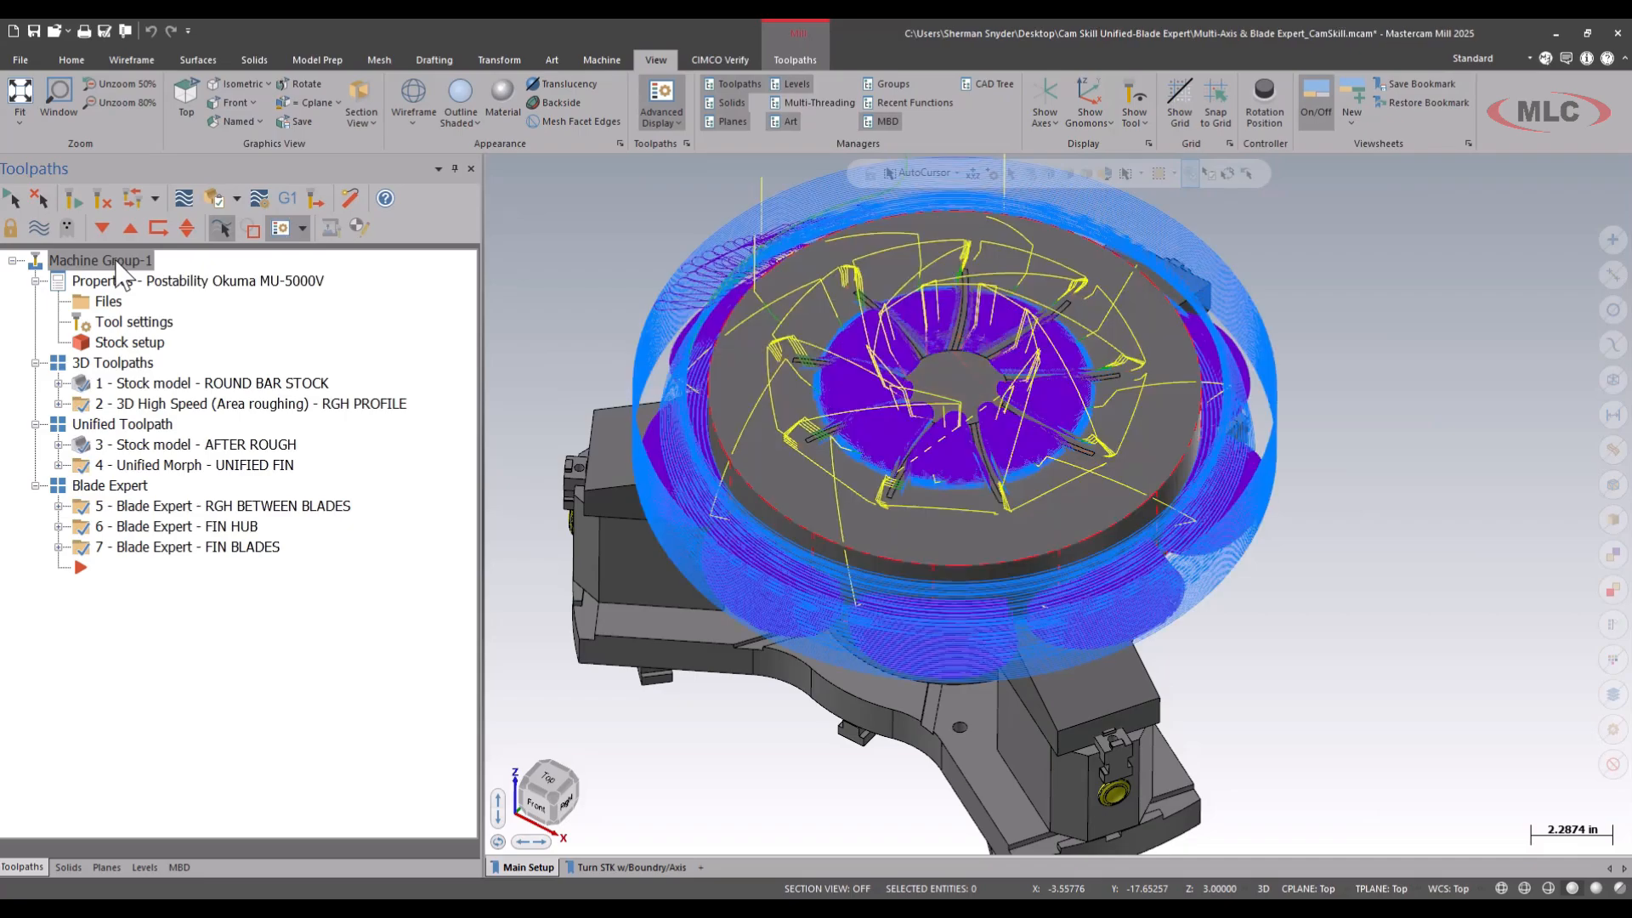
click(602, 58)
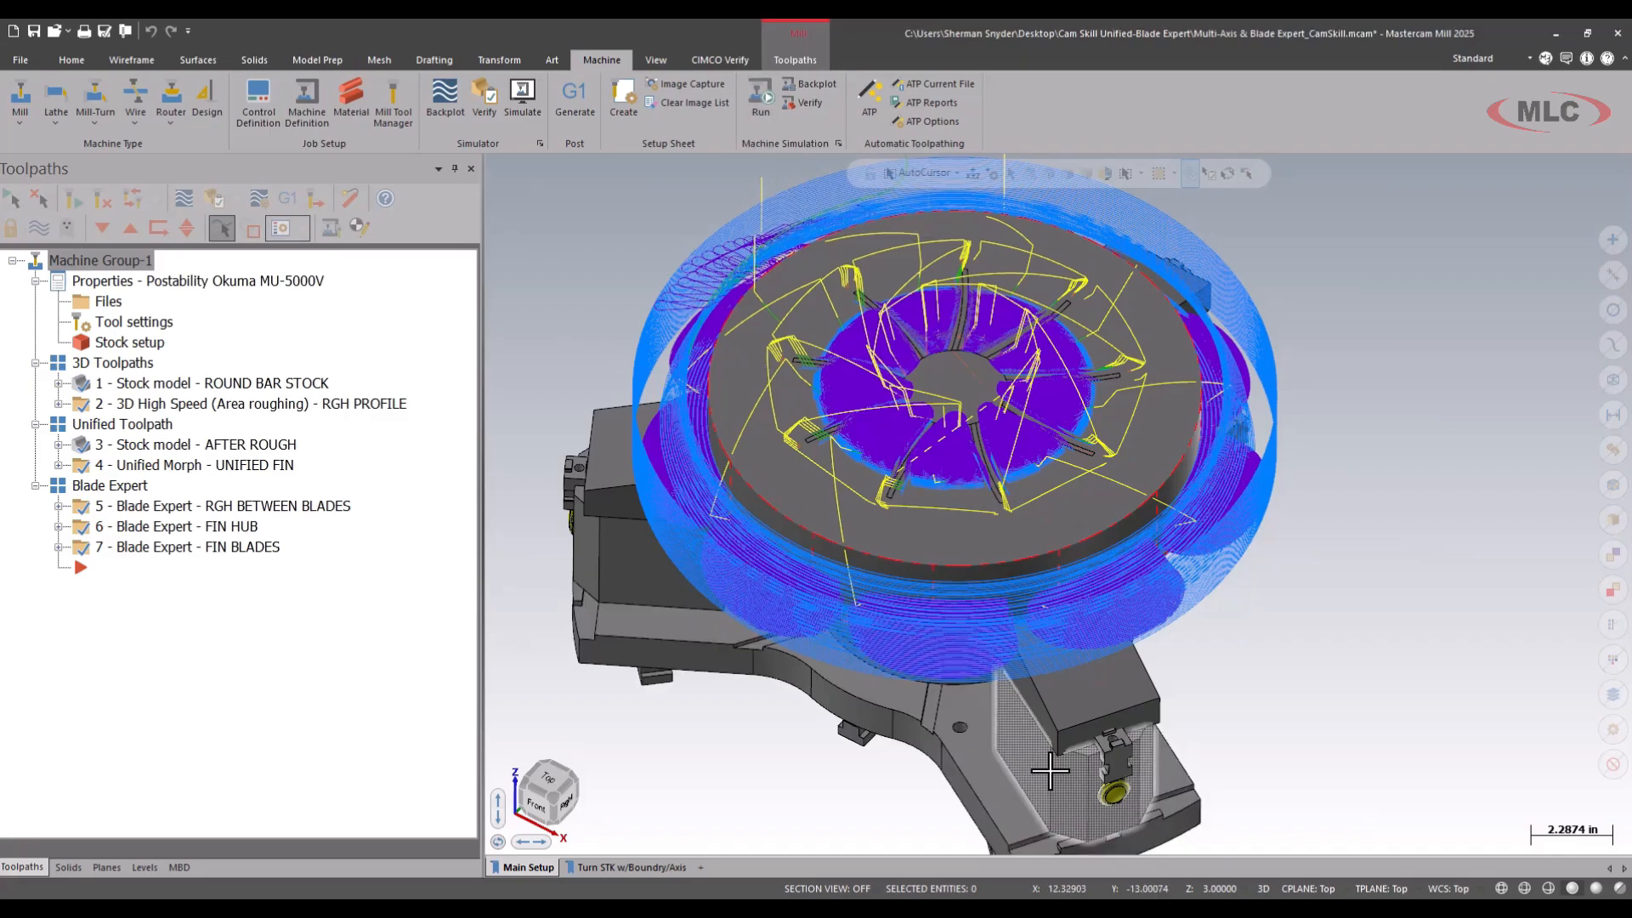
mouse_move(1284, 901)
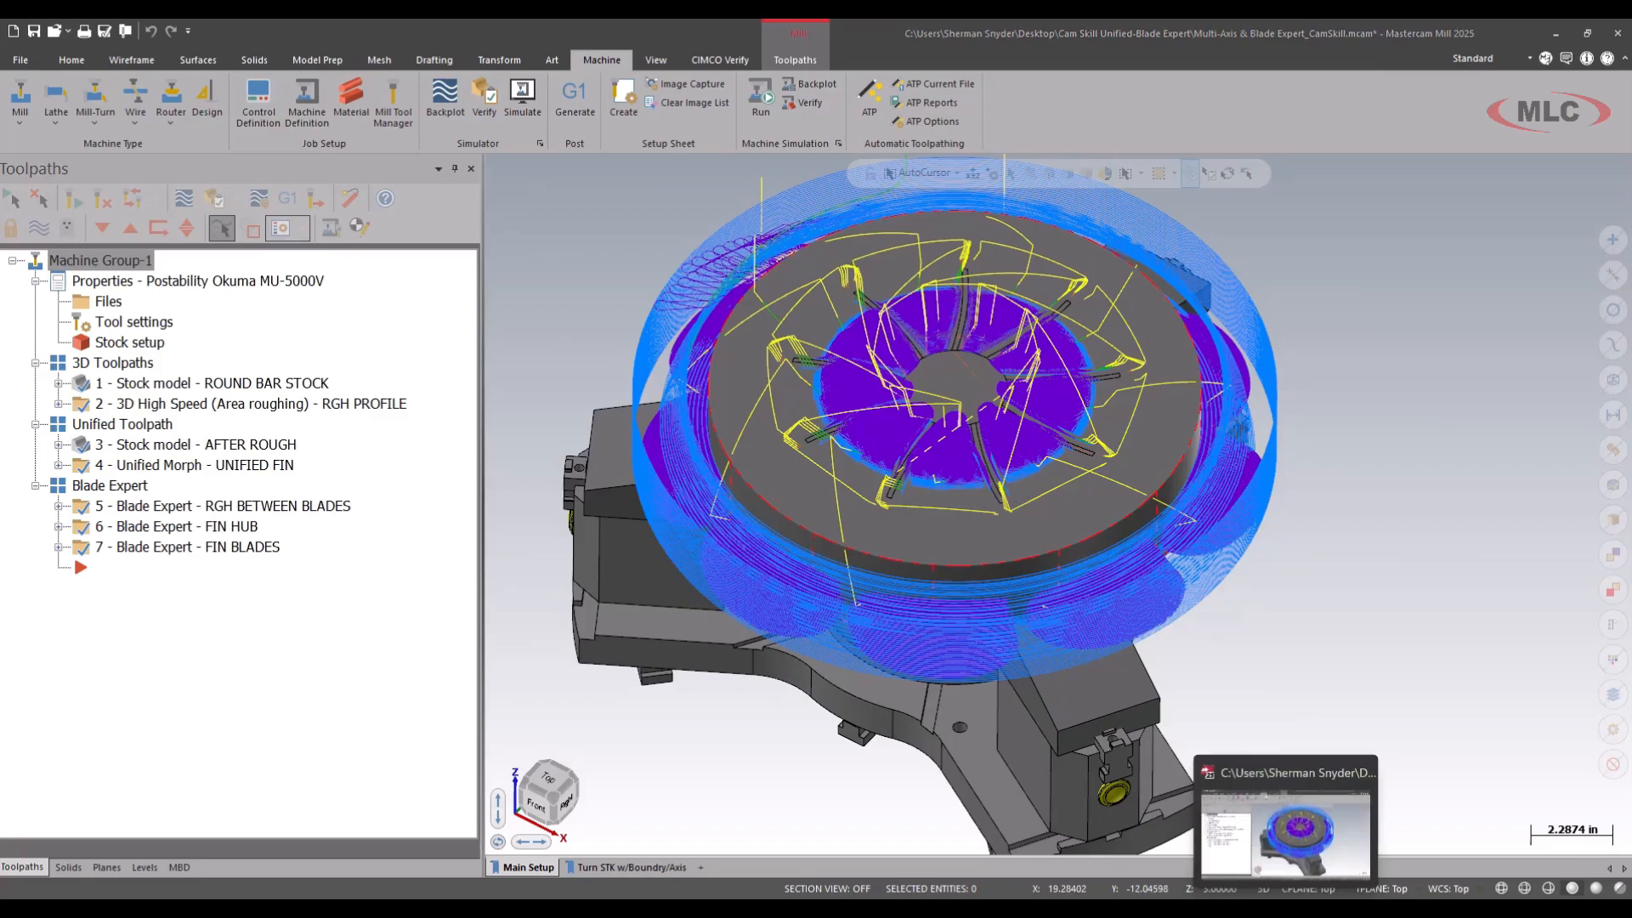
click(763, 92)
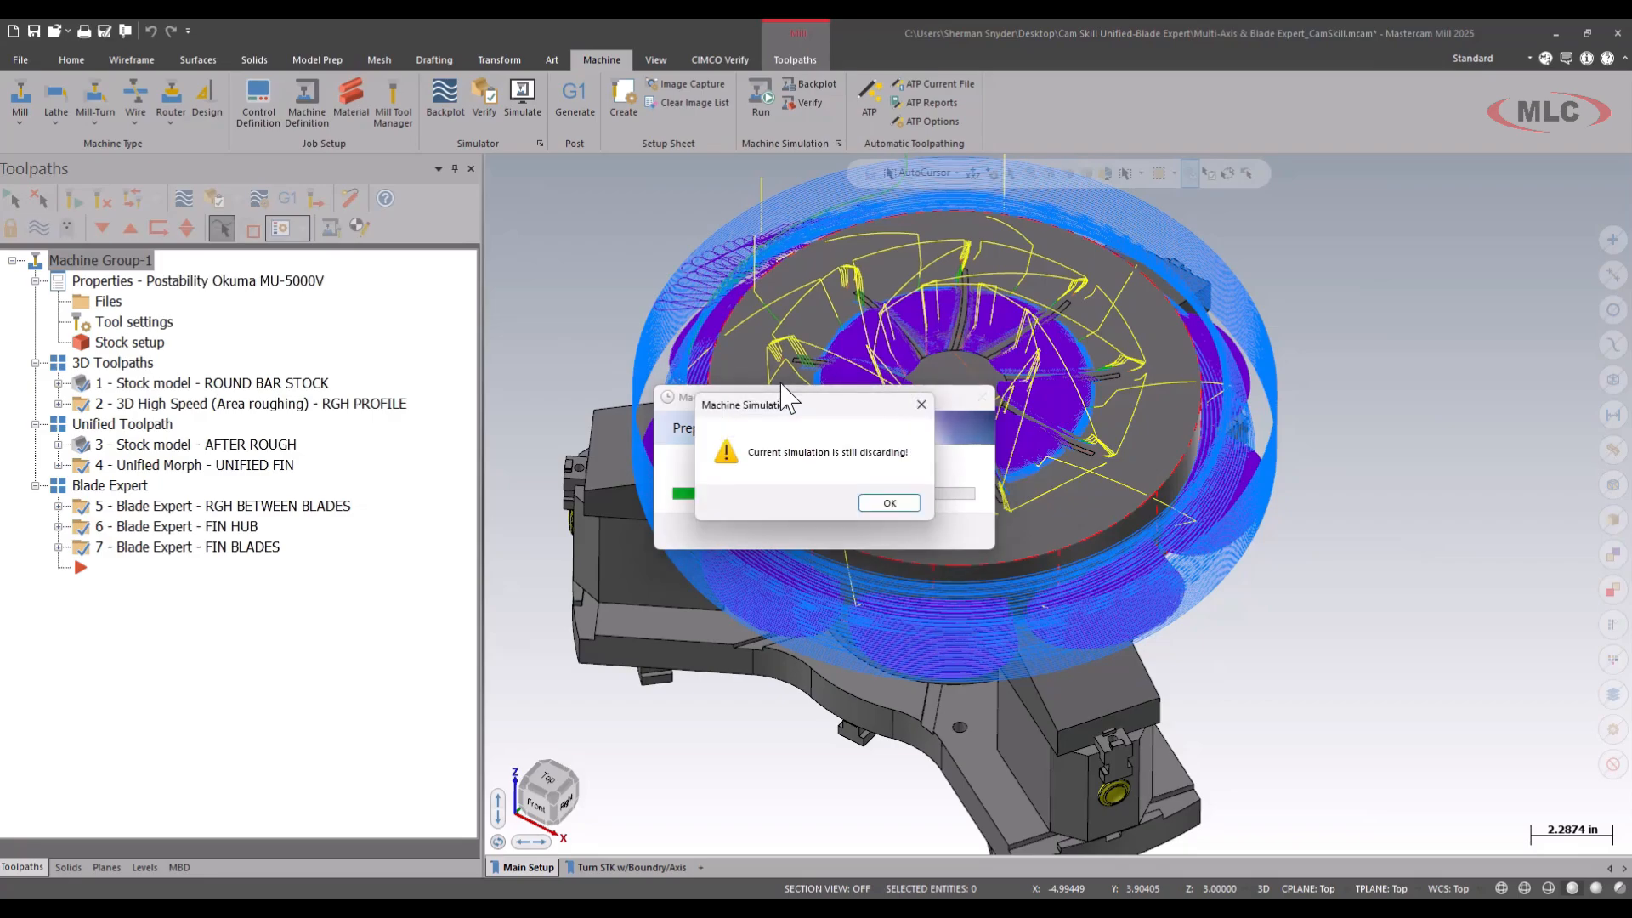
click(887, 505)
click(760, 92)
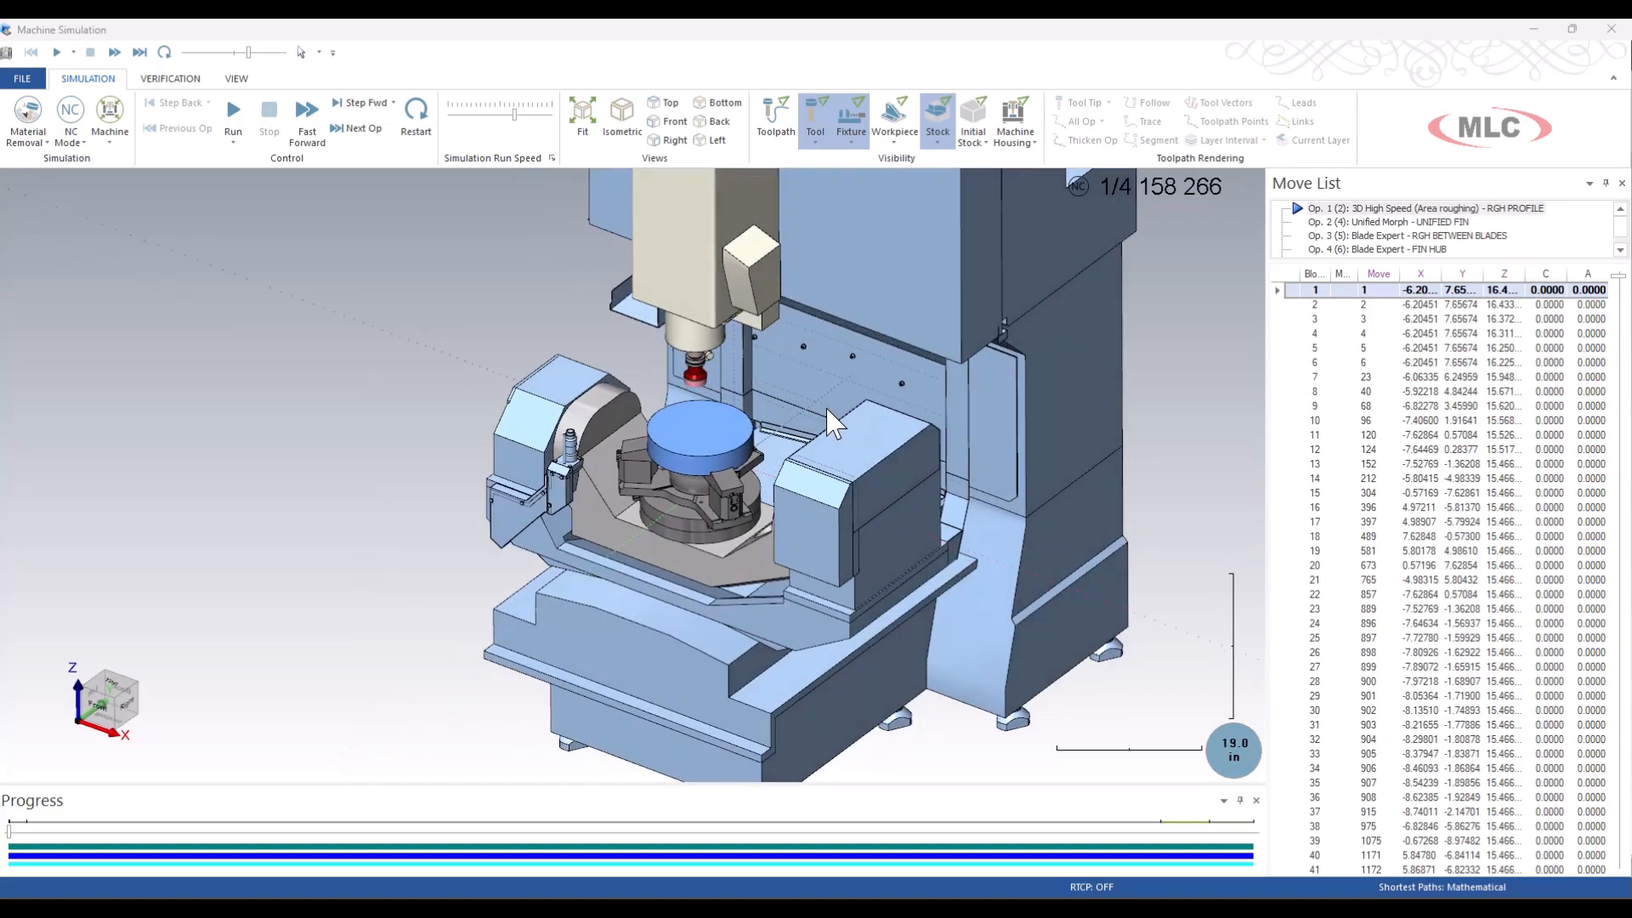
Run the machine simulation through RGH PROFILE and into UNIFIED FIN, varying the run speed to follow the cutting.
click(233, 110)
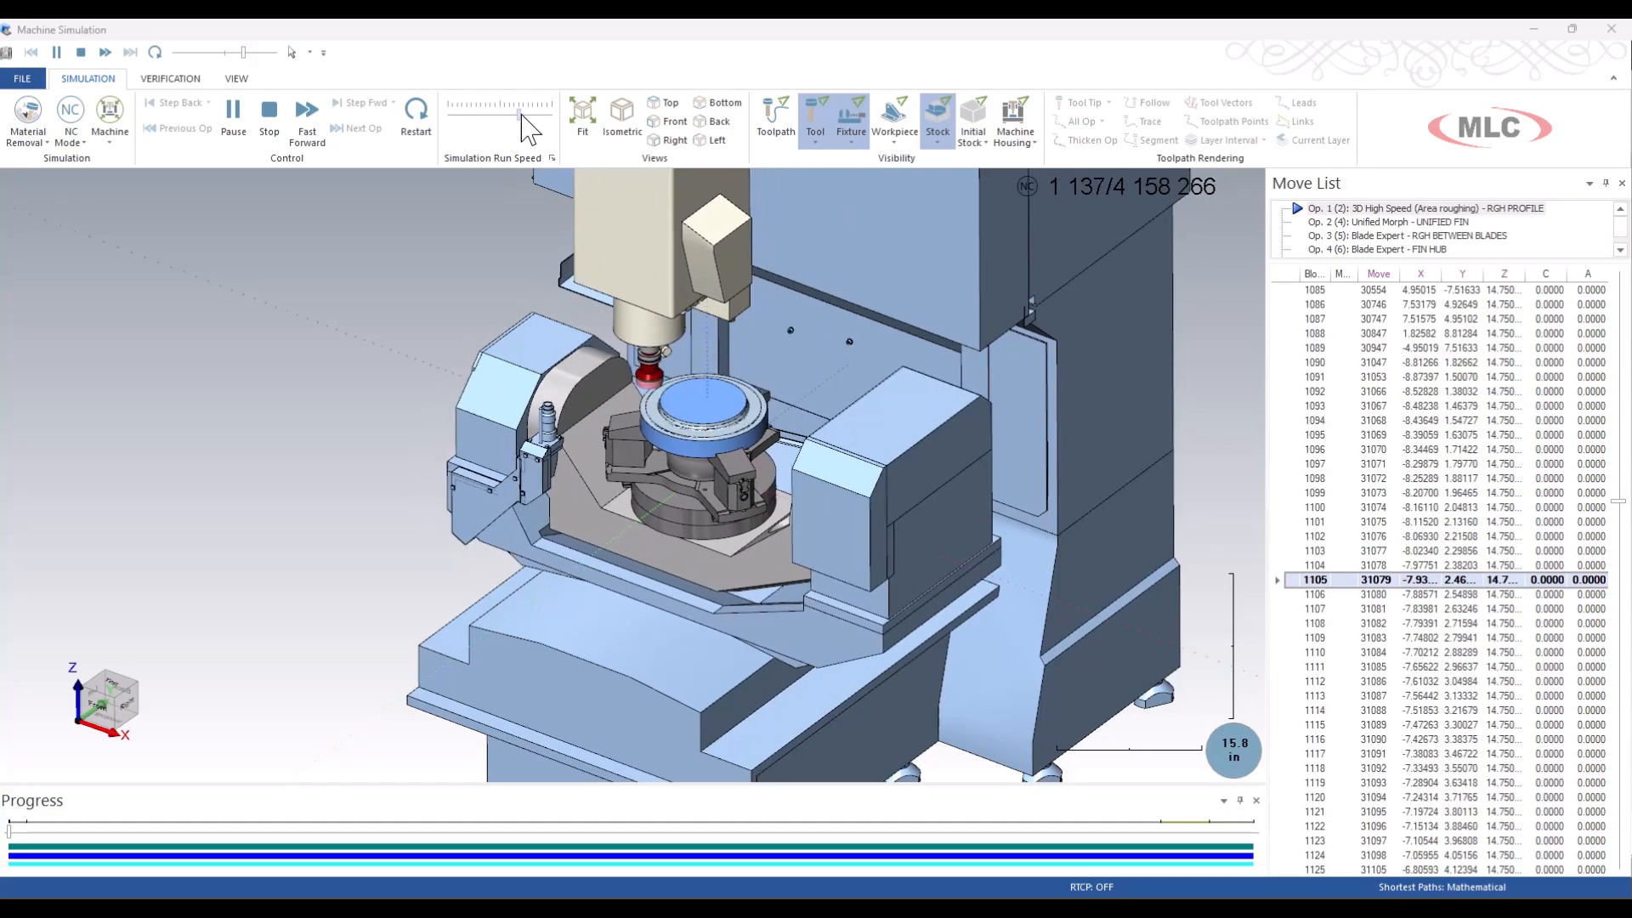
drag(515, 114, 524, 114)
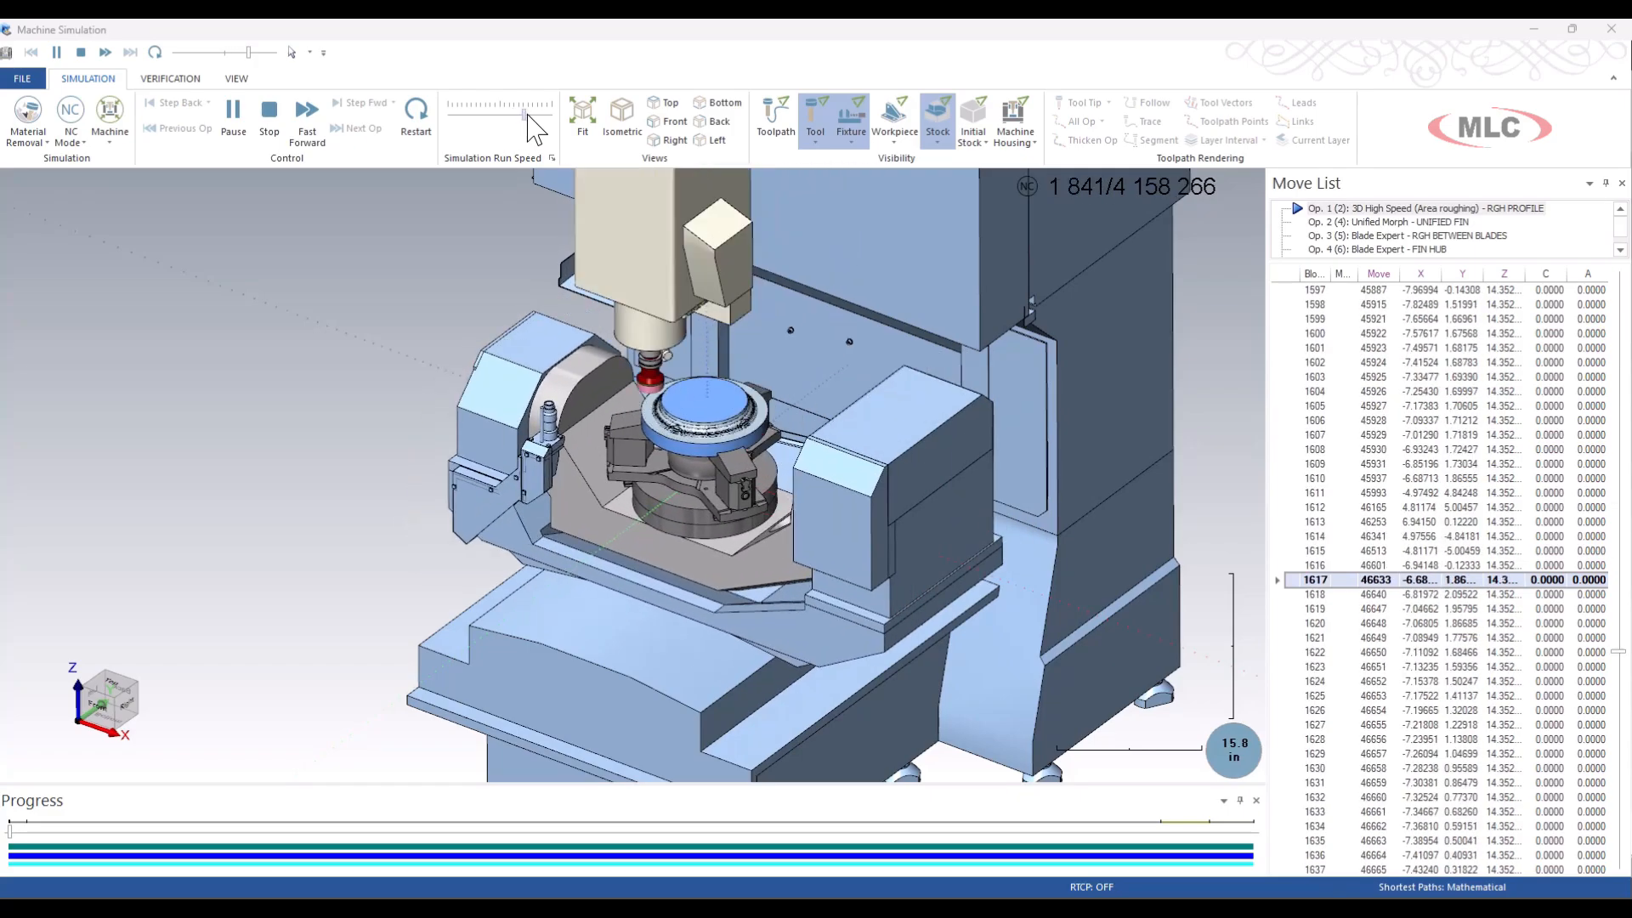
drag(525, 114, 486, 119)
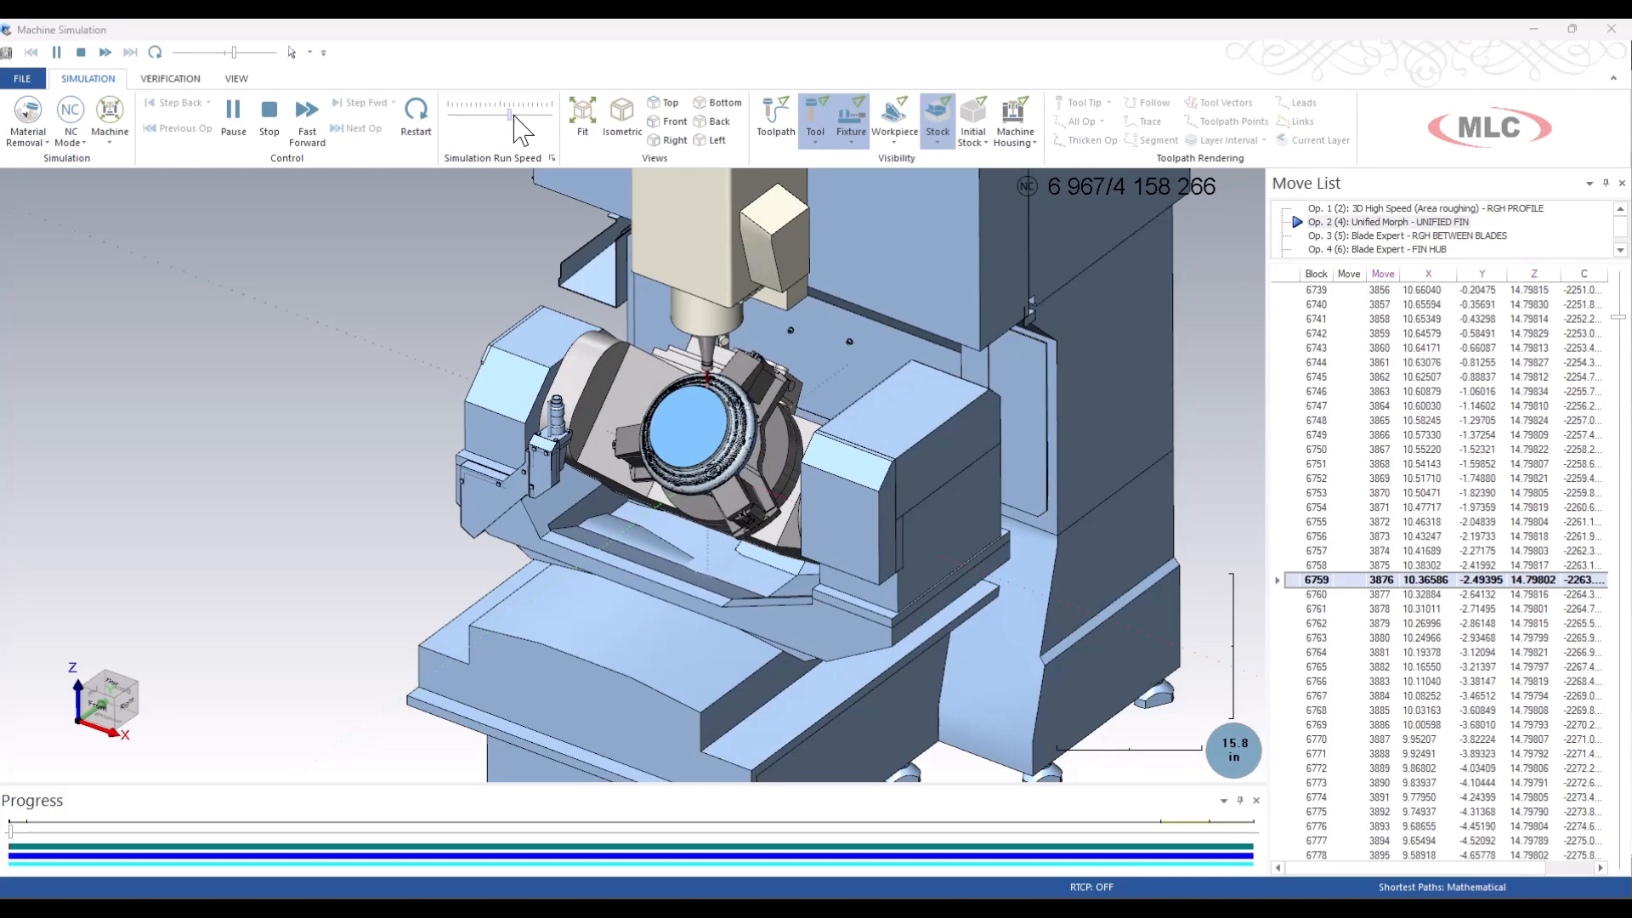
drag(520, 118, 525, 118)
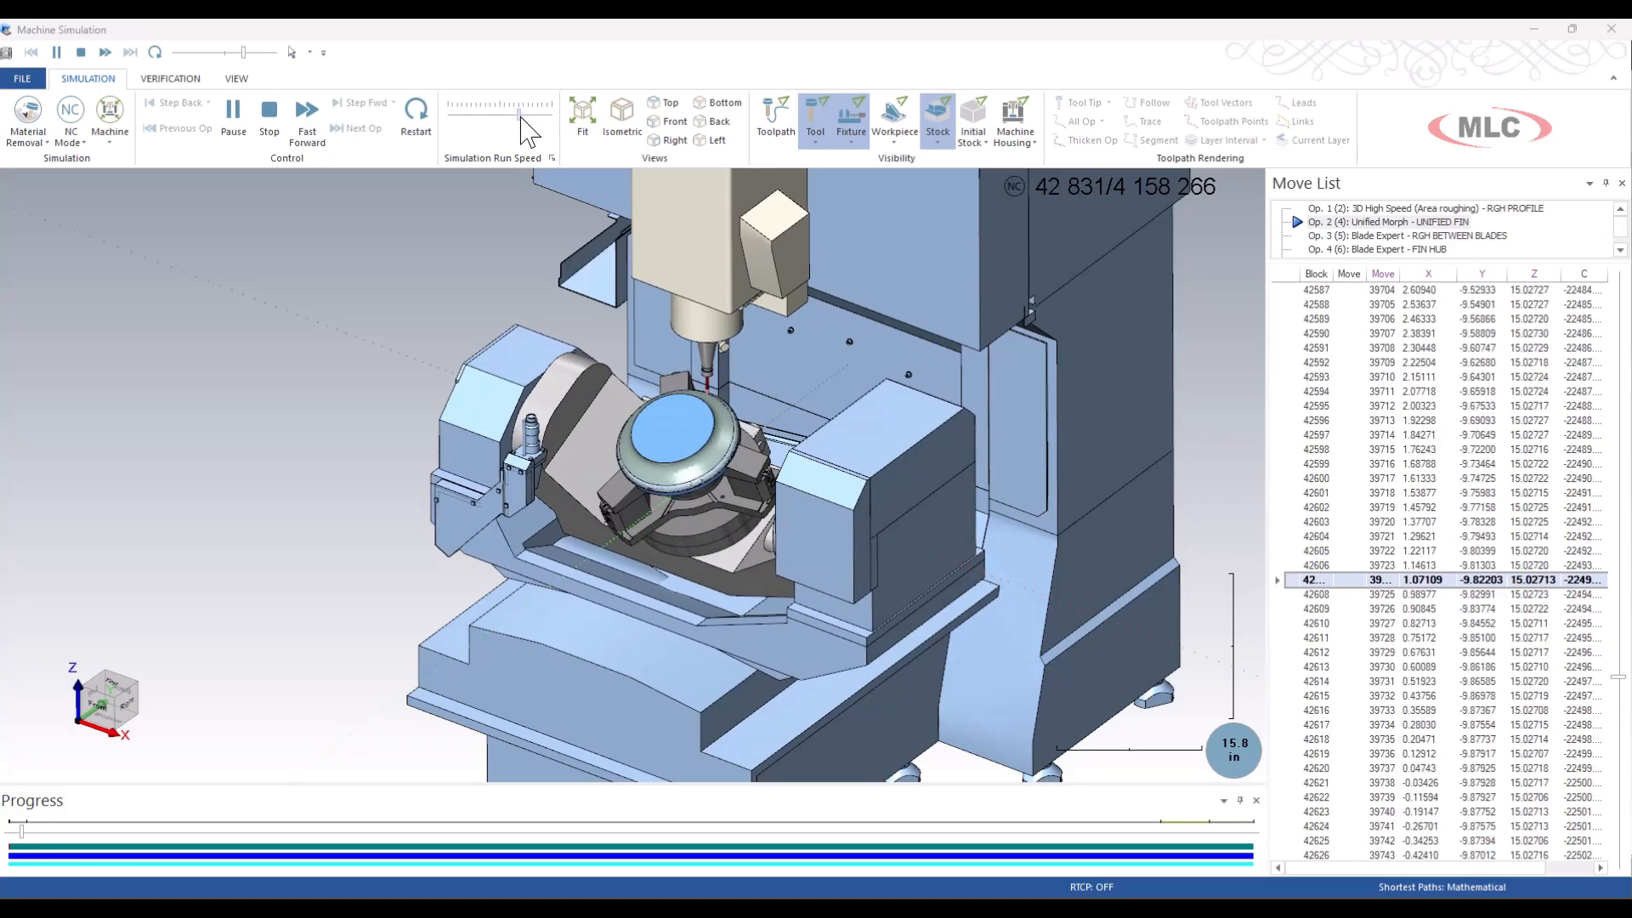
Watch the RGH BETWEEN BLADES operation in the machine simulation from a closer, rotated view, adjusting the run speed.
drag(523, 115, 492, 118)
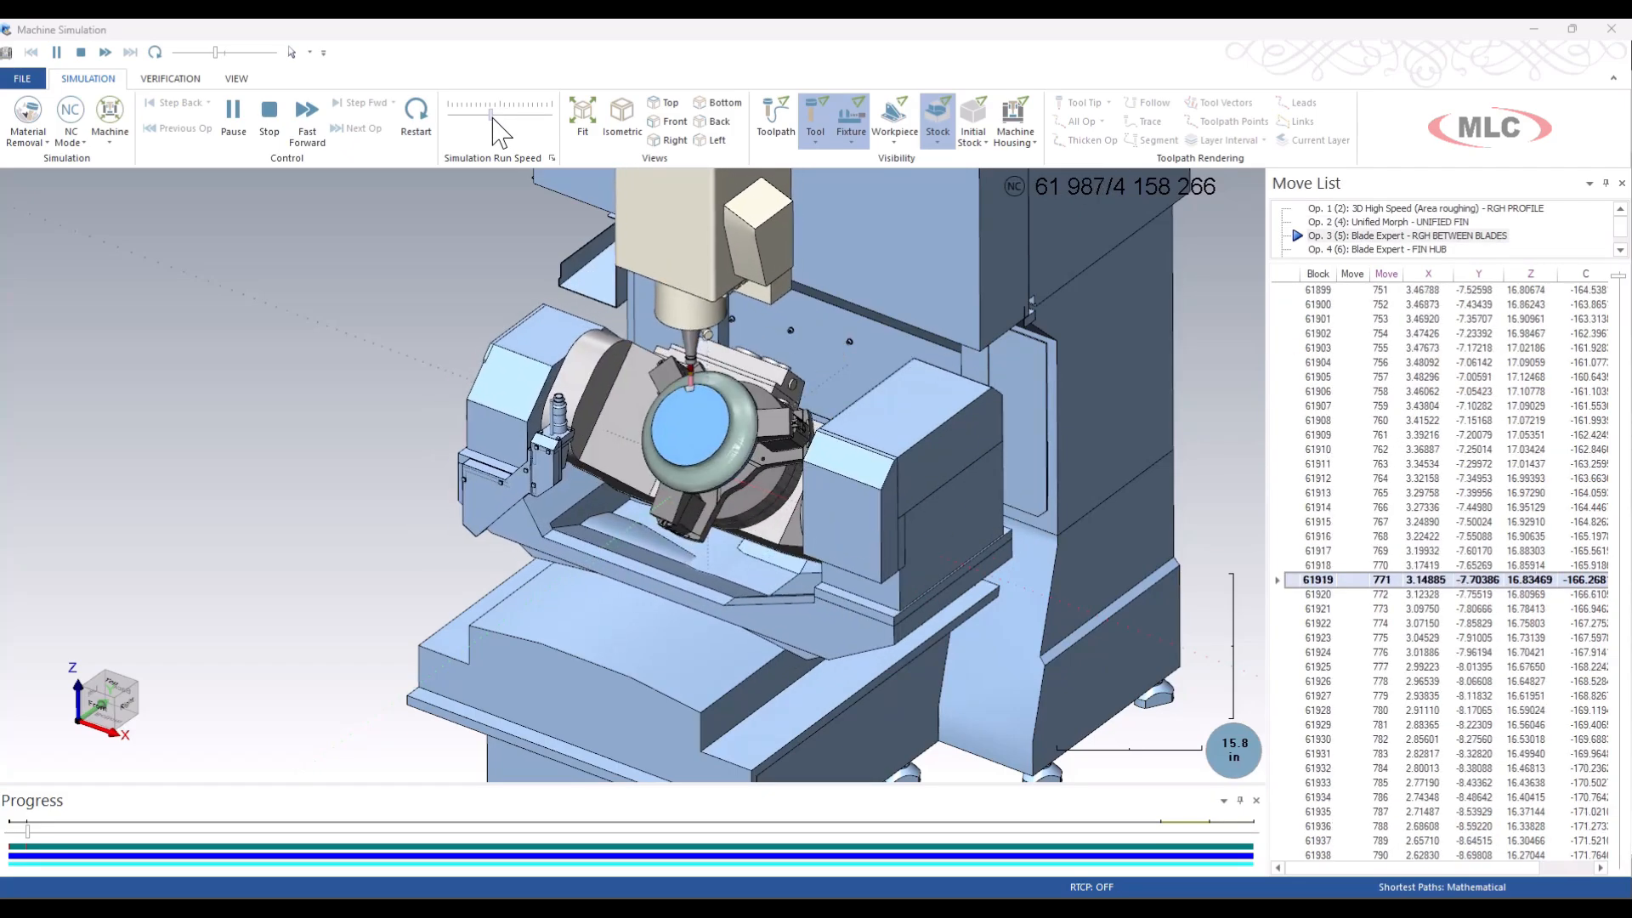
scroll(751, 433, up, 3)
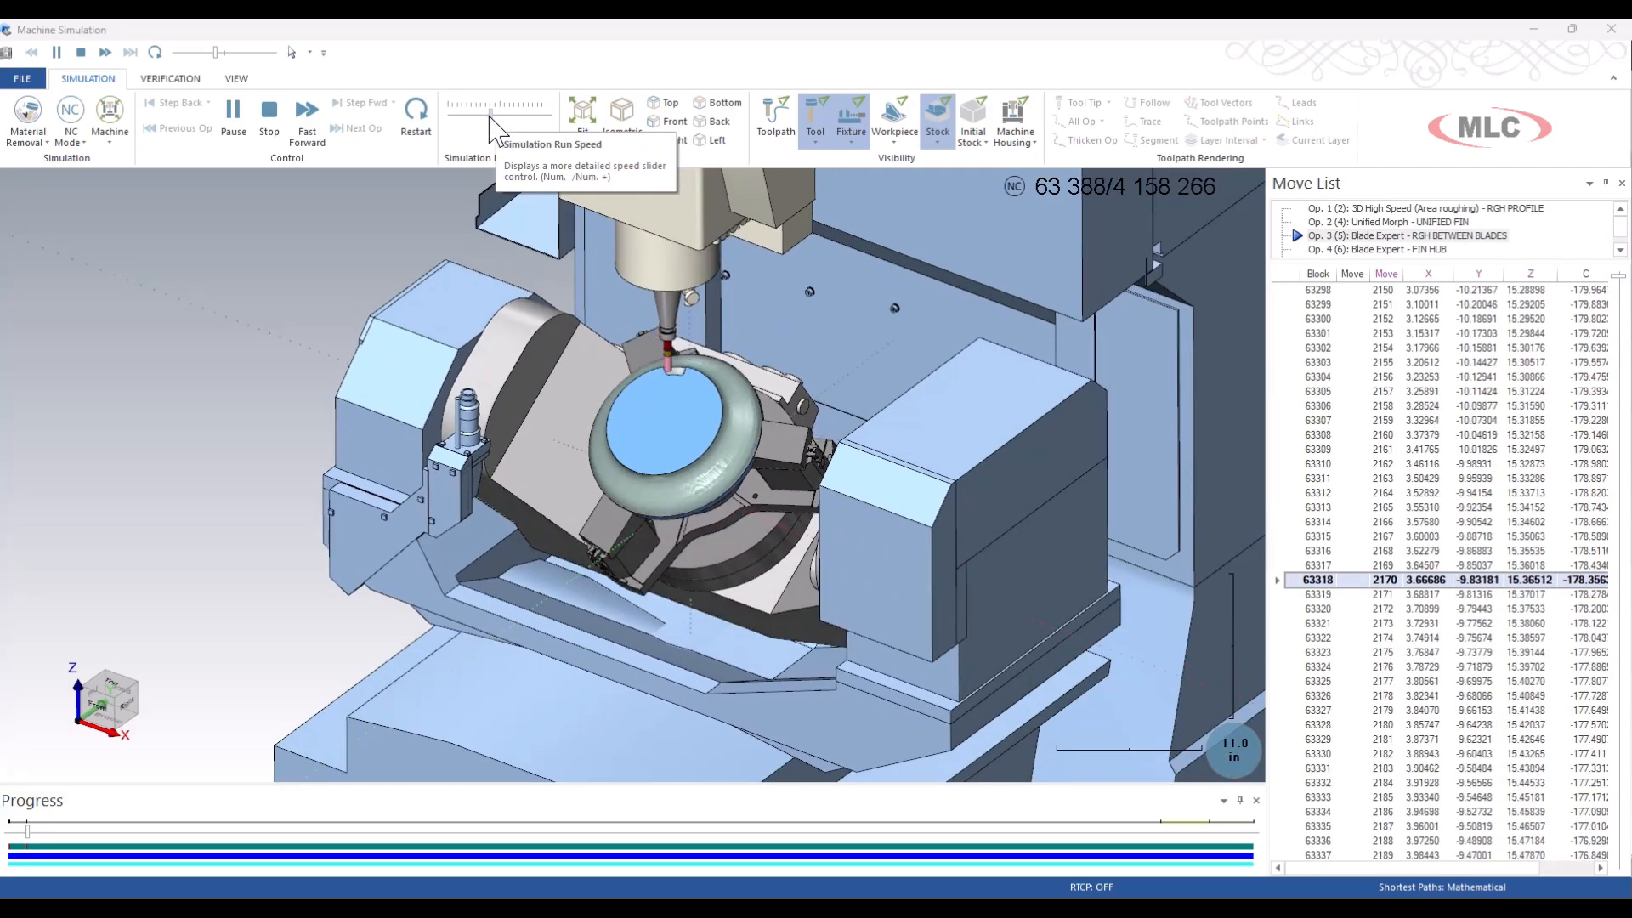
click(500, 118)
drag(500, 118, 505, 118)
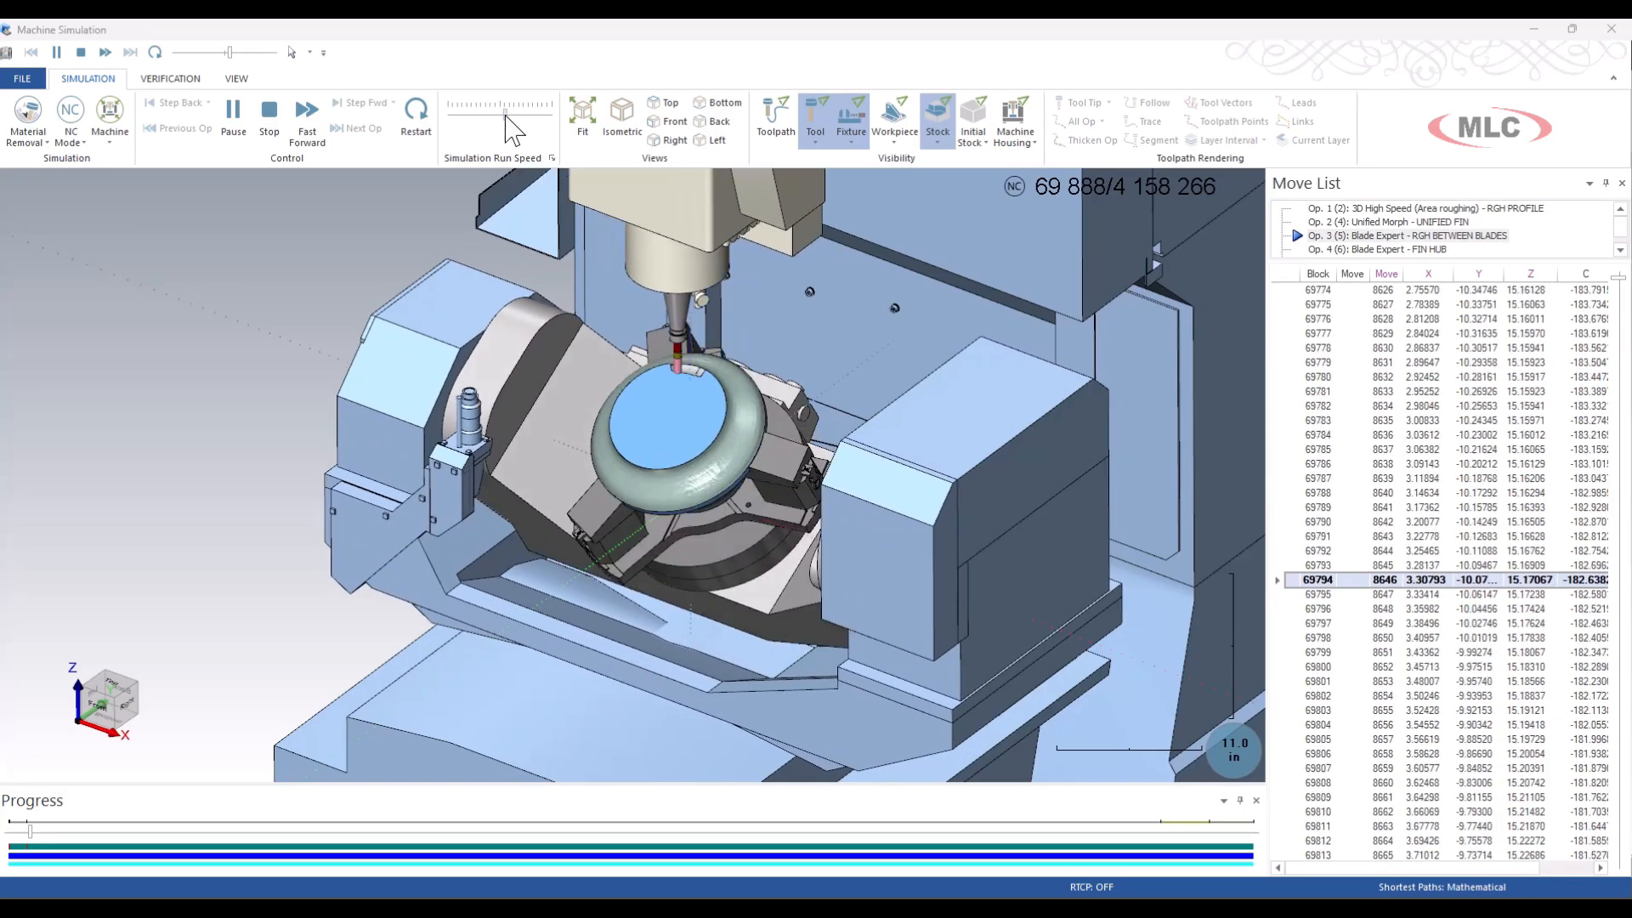
drag(506, 115, 516, 115)
scroll(564, 426, down, 2)
scroll(565, 425, down, 3)
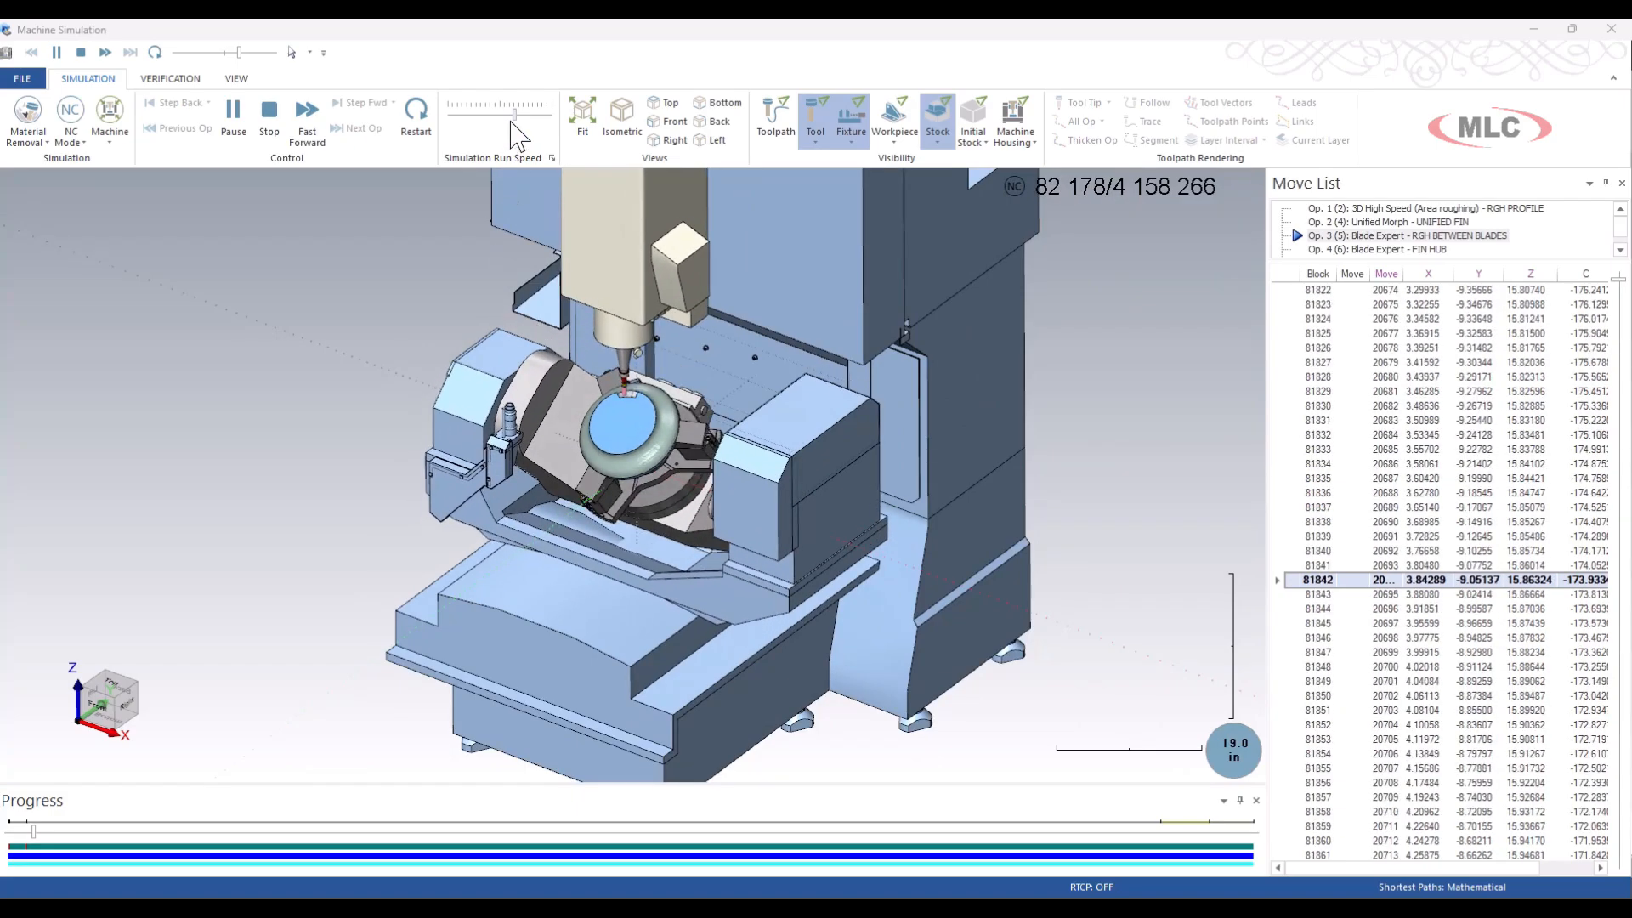
mouse_move(514, 114)
mouse_down()
mouse_move(498, 121)
mouse_move(544, 118)
mouse_up()
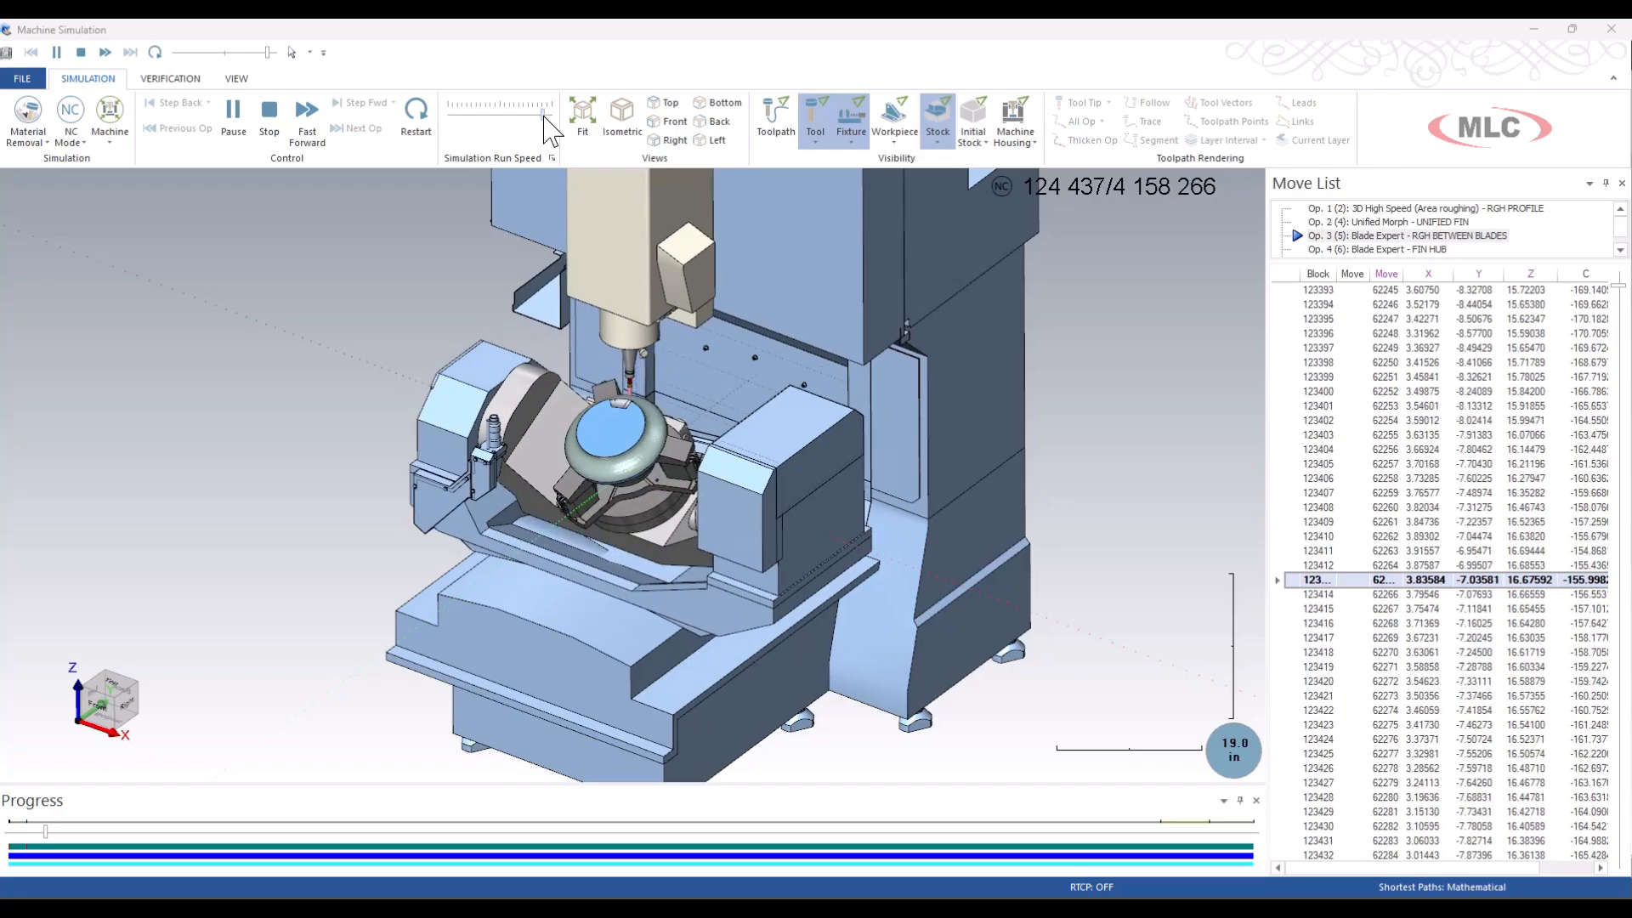
scroll(748, 450, up, 3)
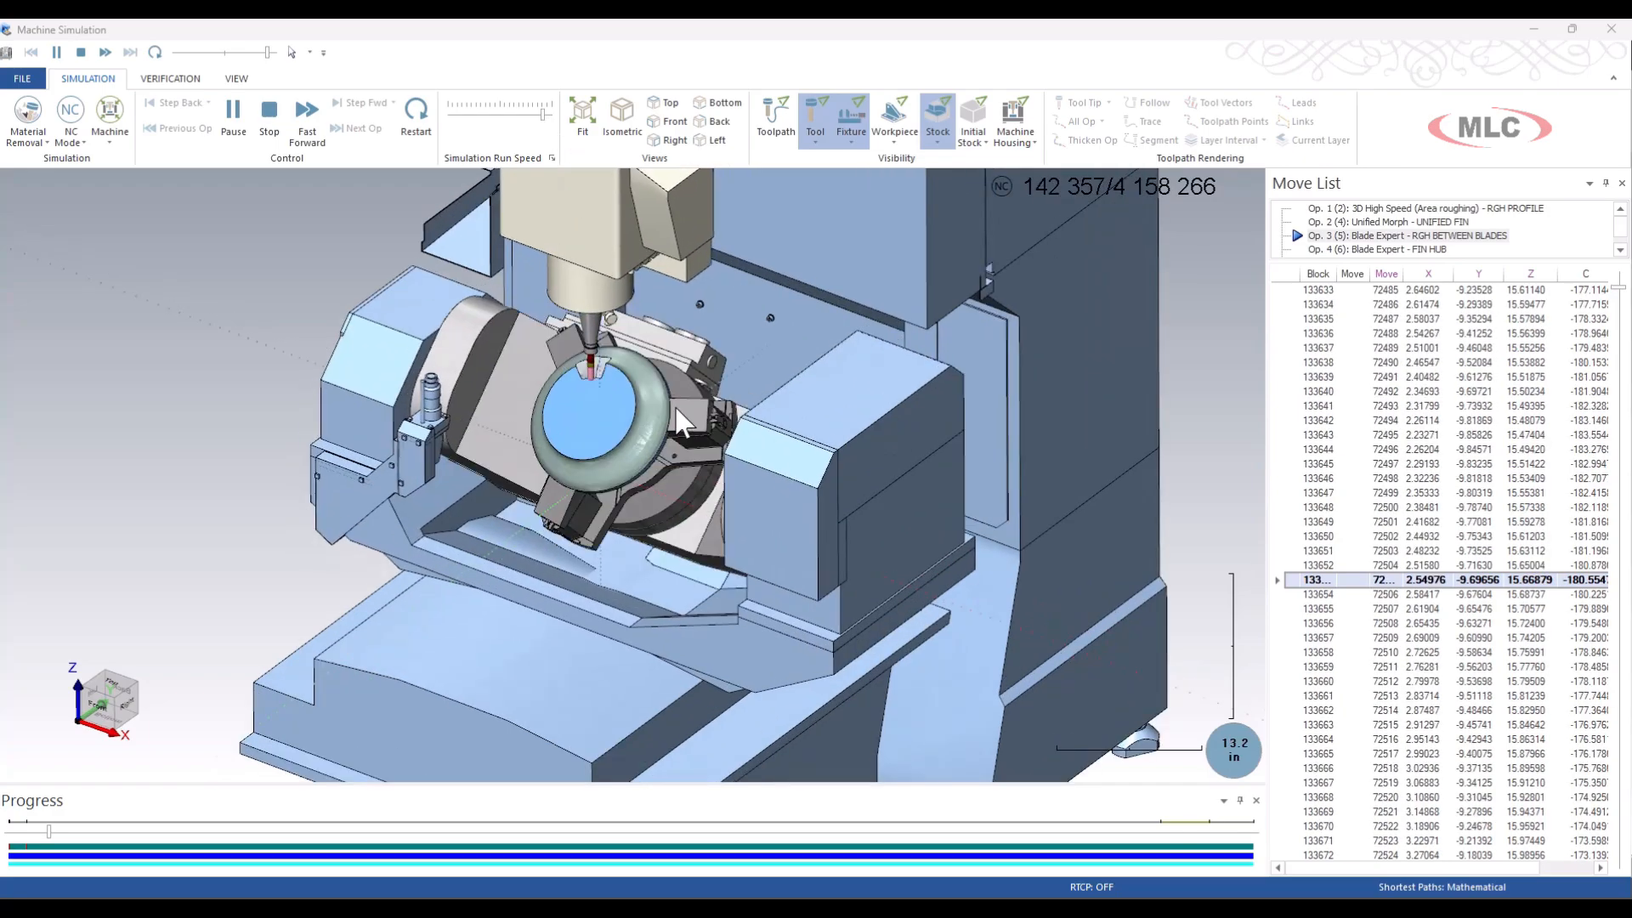
middle_drag(710, 402, 617, 417)
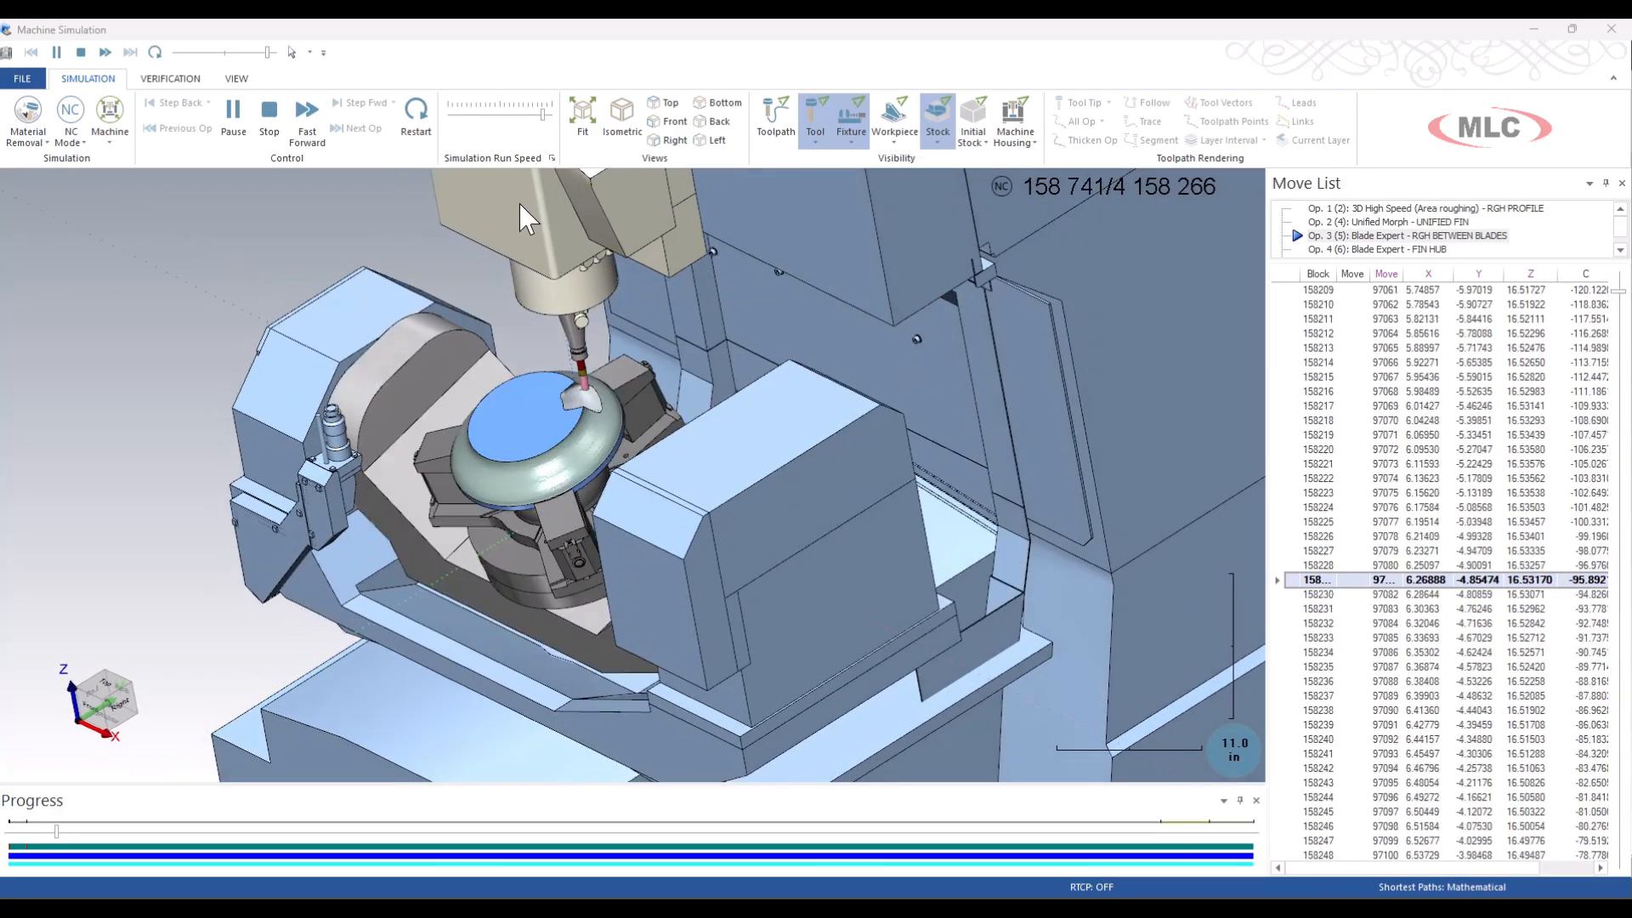
click(493, 114)
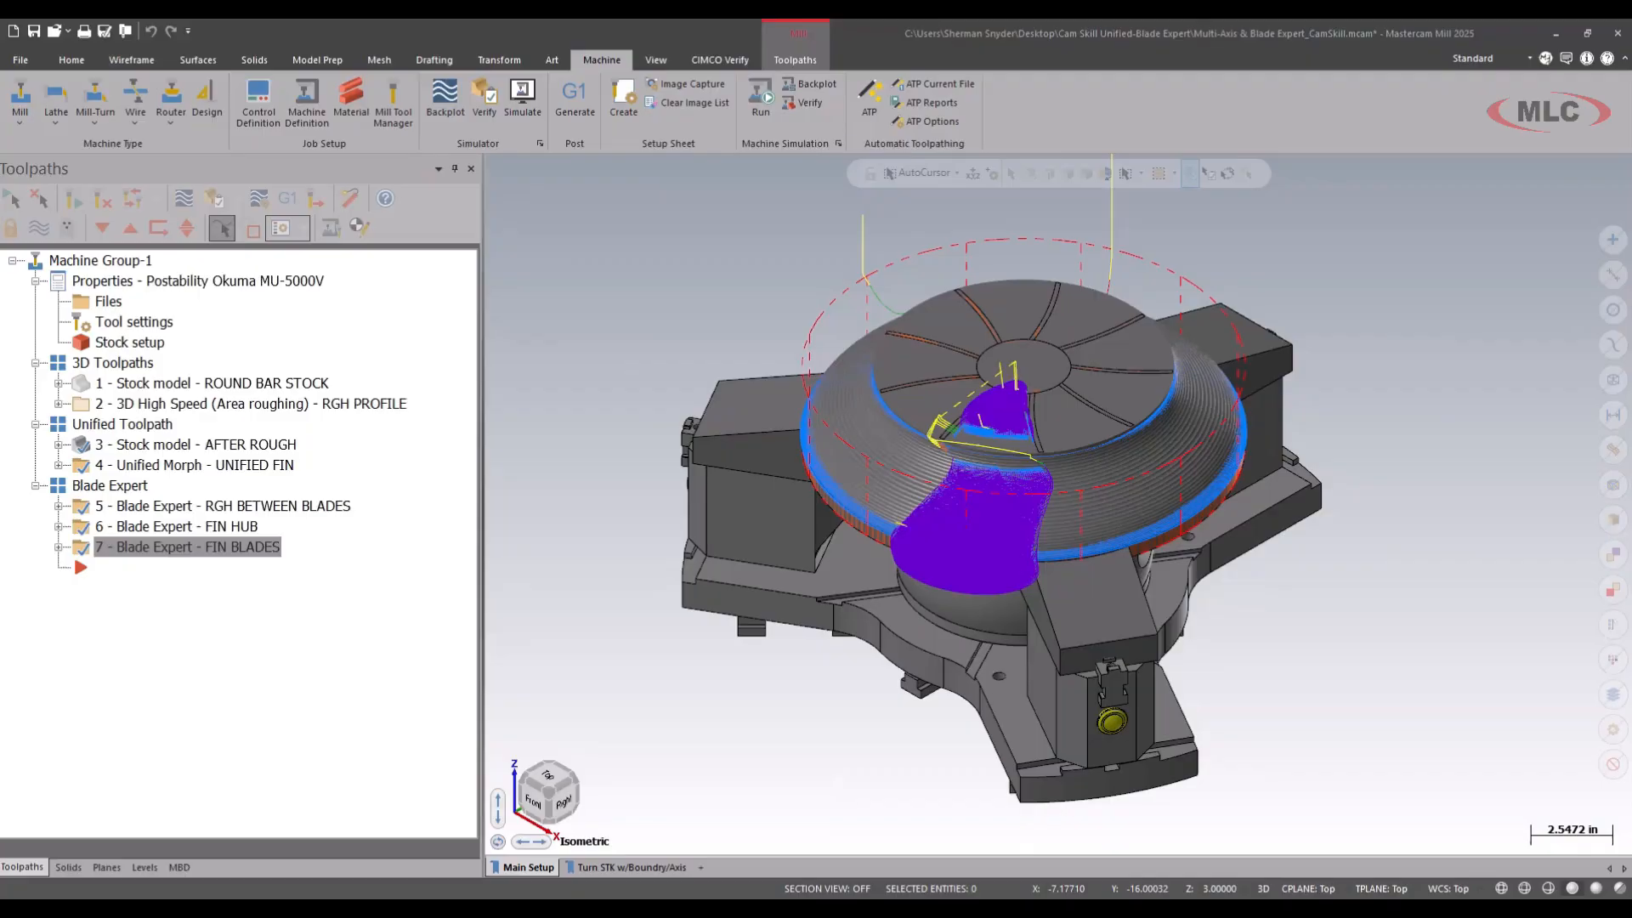